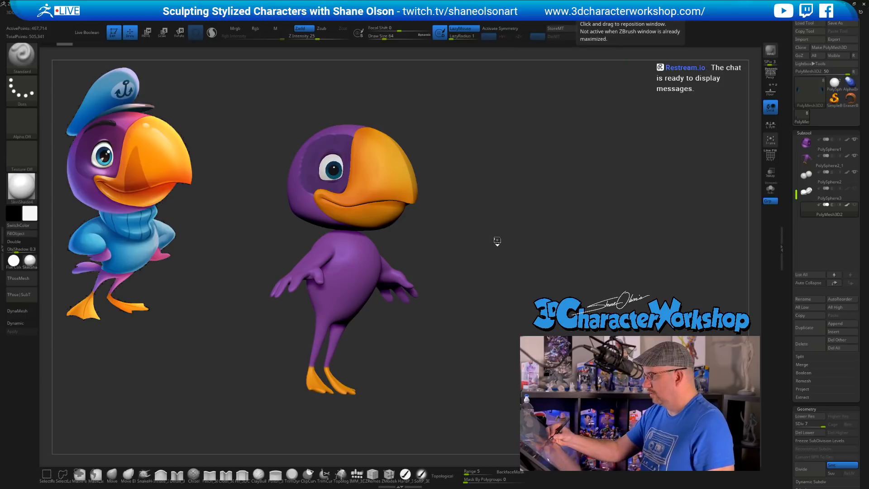
{"action": "left_click_drag", "start_coordinate": [460, 264], "coordinate": [465, 252]}
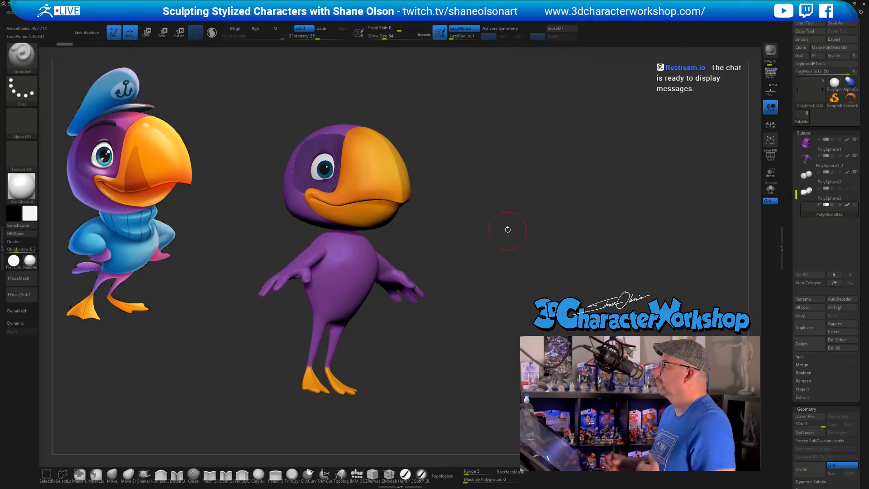
{"action": "left_click_drag", "start_coordinate": [506, 230], "coordinate": [506, 230]}
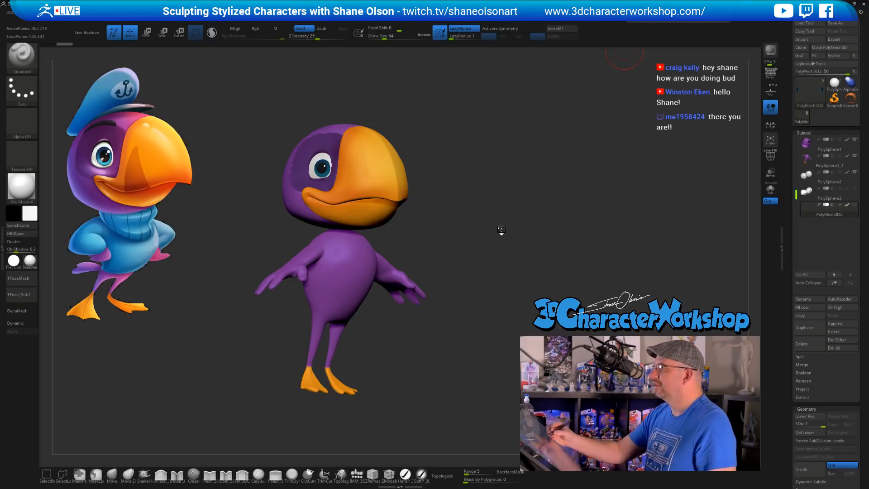
{"action": "left_click_drag", "start_coordinate": [498, 228], "coordinate": [487, 247]}
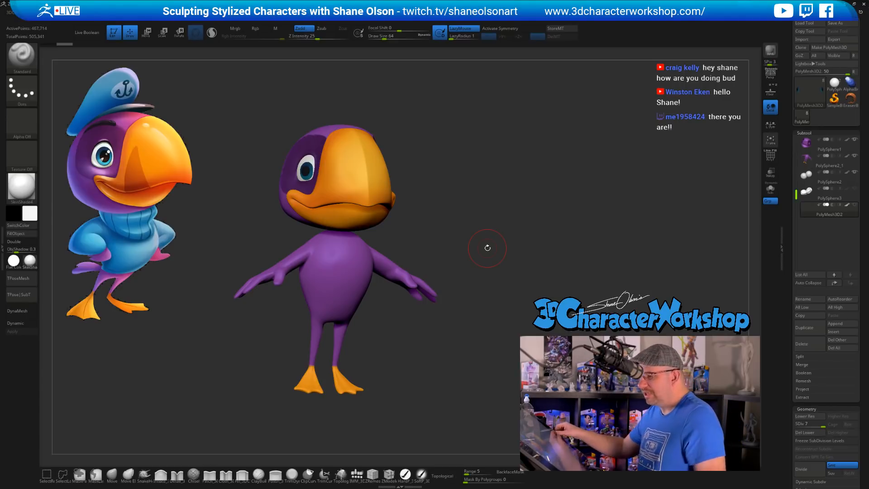
{"action": "mouse_move", "coordinate": [437, 369]}
{"action": "left_mouse_down"}
{"action": "mouse_move", "coordinate": [461, 370]}
{"action": "mouse_move", "coordinate": [449, 371]}
{"action": "left_mouse_up"}
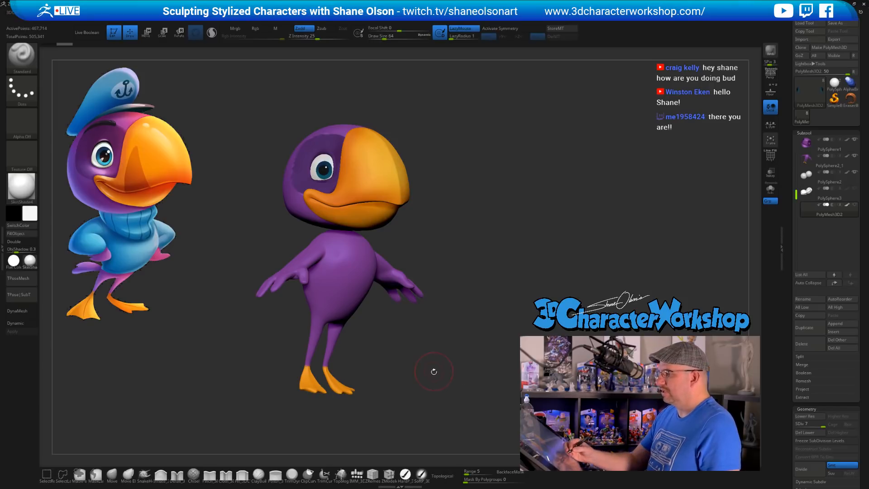
{"action": "mouse_move", "coordinate": [432, 371]}
{"action": "left_mouse_down"}
{"action": "mouse_move", "coordinate": [428, 364]}
{"action": "mouse_move", "coordinate": [420, 377]}
{"action": "left_mouse_up"}
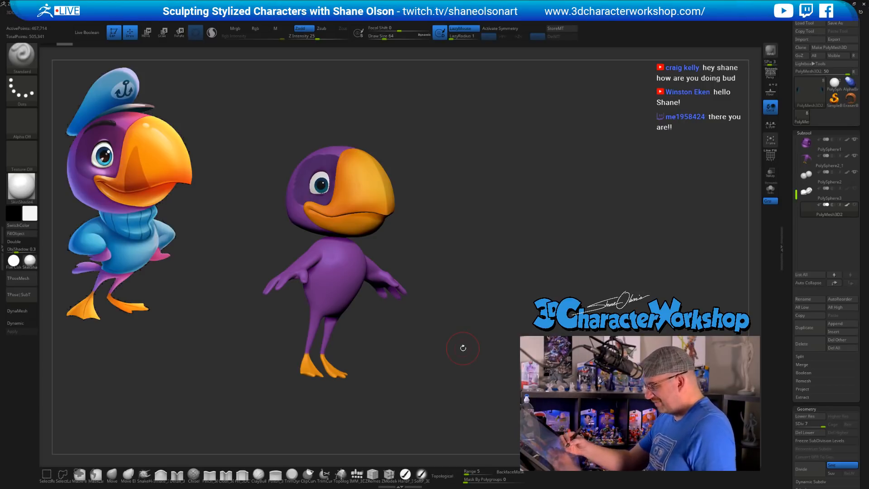
{"action": "left_click_drag", "start_coordinate": [443, 343], "coordinate": [438, 360]}
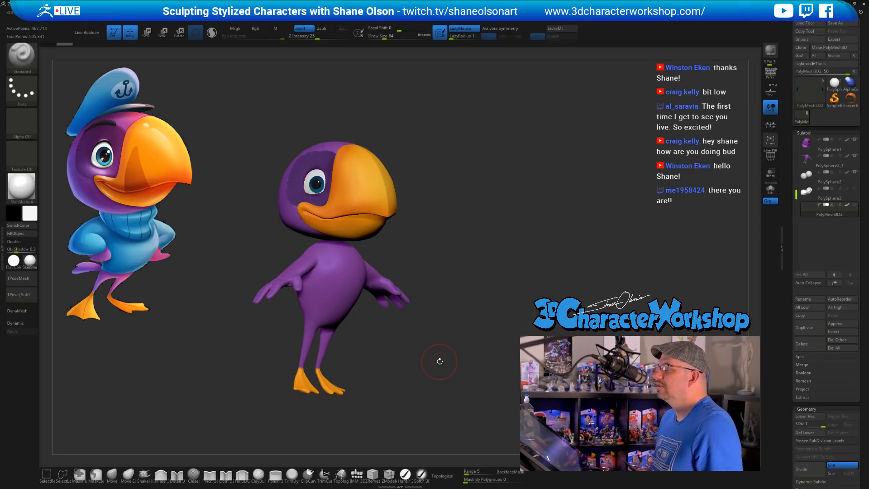
{"action": "left_click_drag", "start_coordinate": [490, 236], "coordinate": [492, 235]}
{"action": "left_click_drag", "start_coordinate": [464, 314], "coordinate": [464, 307]}
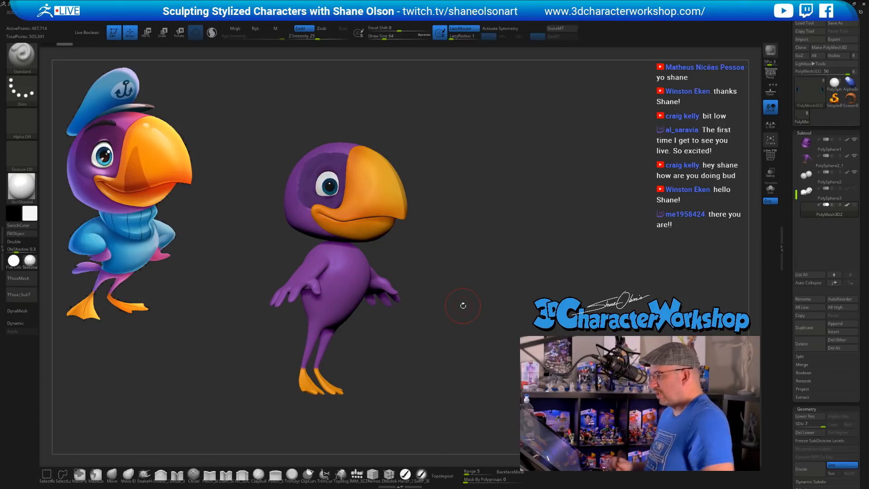
{"action": "left_click_drag", "start_coordinate": [460, 305], "coordinate": [471, 295], "text": "alt"}
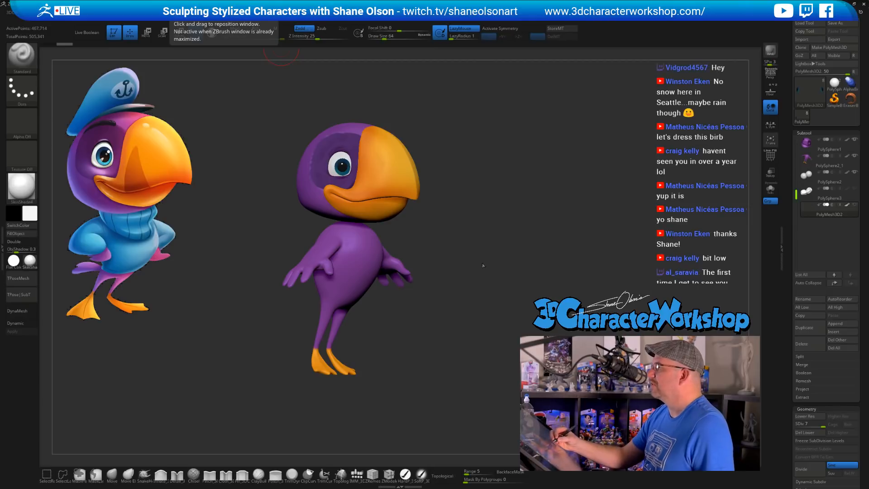
{"action": "left_click_drag", "start_coordinate": [470, 261], "coordinate": [482, 267]}
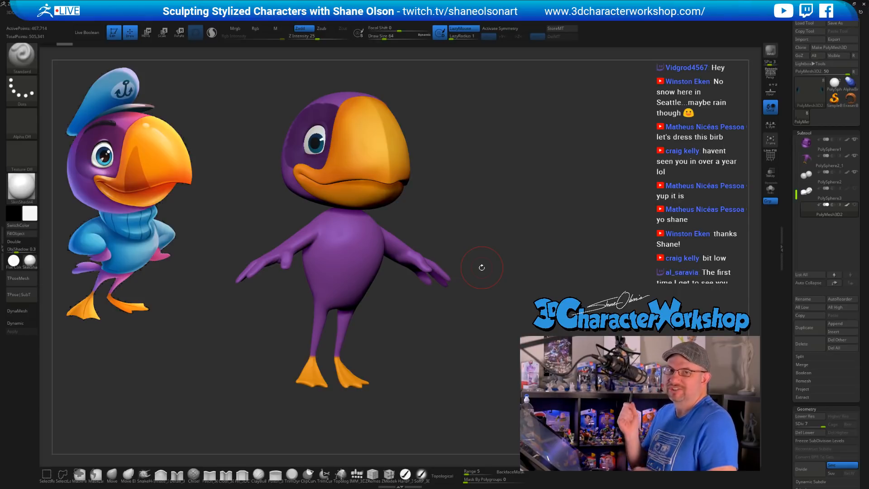
{"action": "left_click_drag", "start_coordinate": [435, 364], "coordinate": [442, 366]}
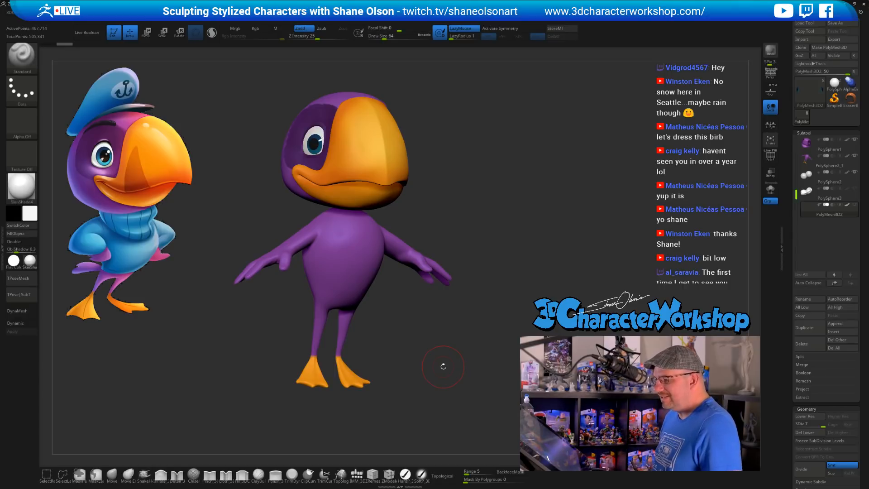
{"action": "left_click_drag", "start_coordinate": [440, 392], "coordinate": [446, 388]}
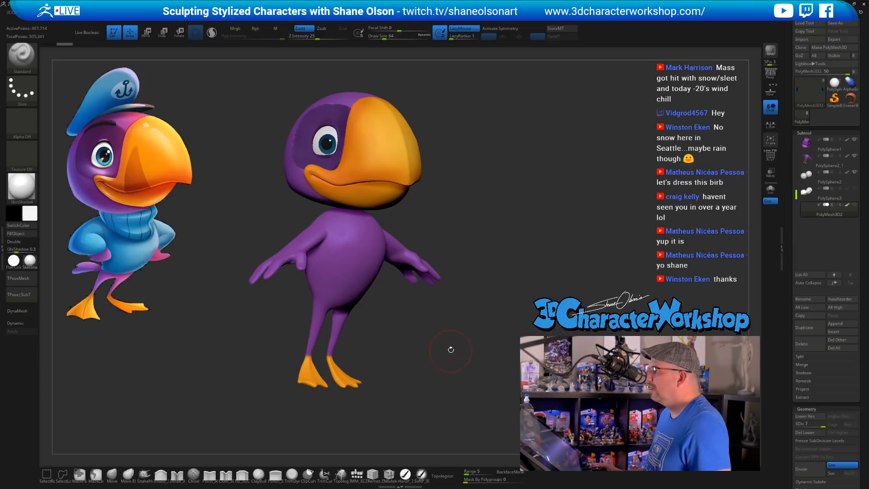
Choose the insert-mesh brush with the Appendage shape and try to insert a tail piece at the parrot's lower back
{"action": "left_click_drag", "start_coordinate": [451, 349], "coordinate": [455, 317]}
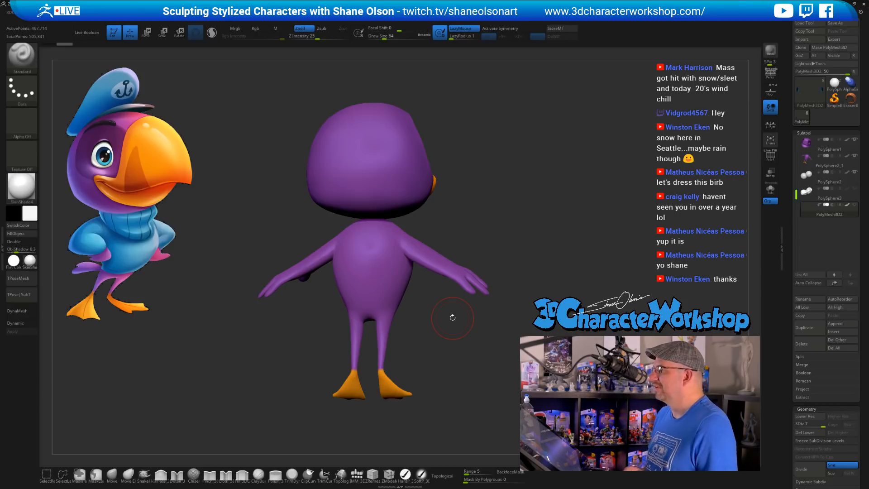
{"action": "left_click_drag", "start_coordinate": [510, 261], "coordinate": [493, 248], "text": "alt"}
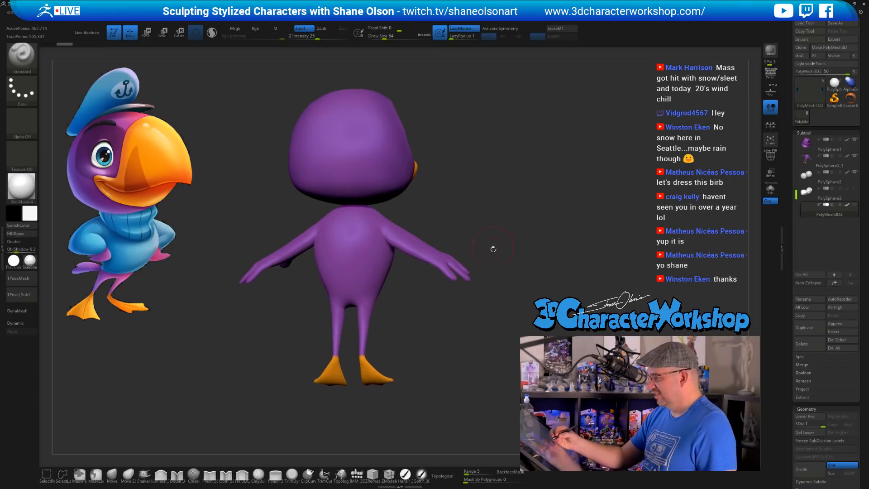
{"action": "left_click_drag", "start_coordinate": [438, 343], "coordinate": [453, 345]}
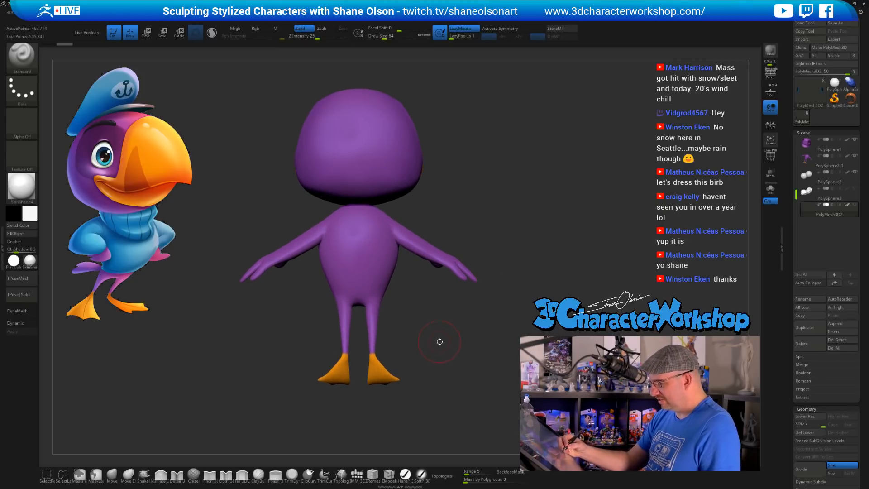
{"action": "left_click", "coordinate": [354, 416]}
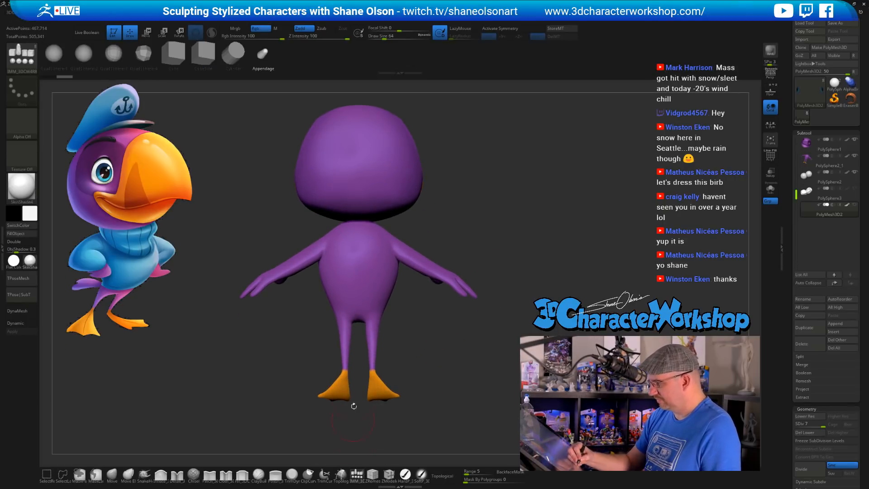
{"action": "left_click", "coordinate": [364, 301]}
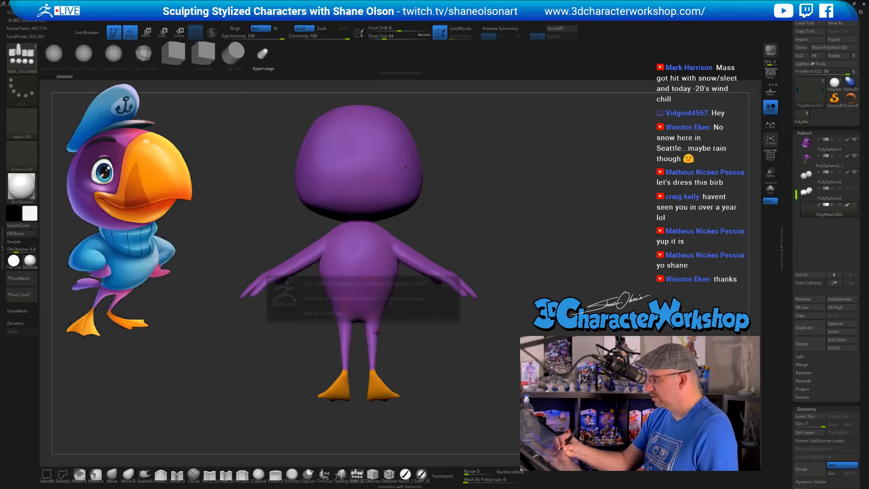
{"action": "left_click", "coordinate": [367, 286]}
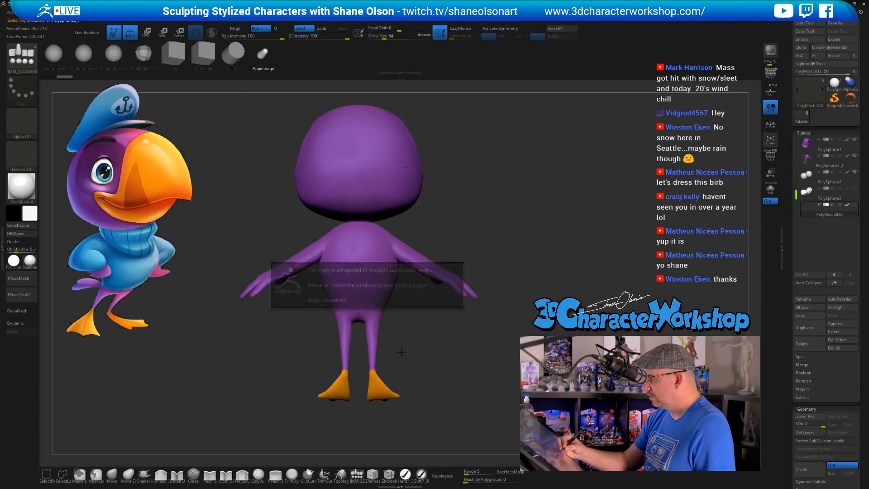
Make the parrot's body the active subtool and duplicate it
{"action": "left_click", "coordinate": [374, 317], "text": "alt"}
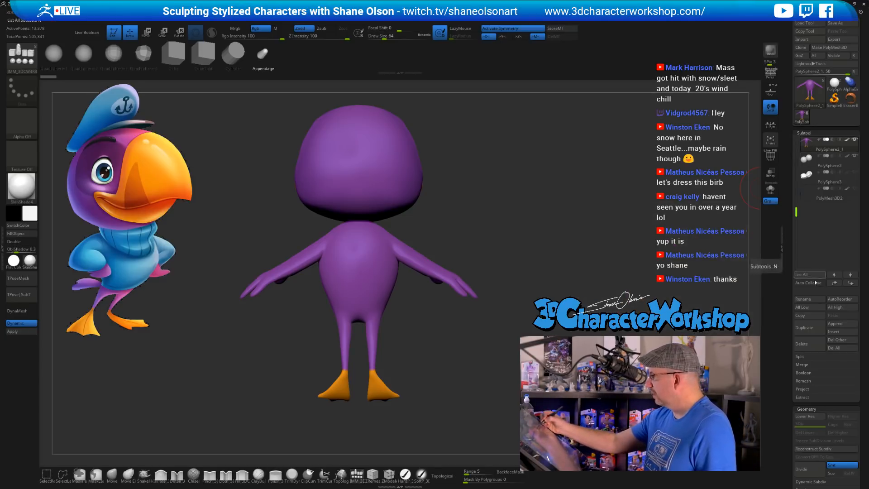
{"action": "left_click", "coordinate": [808, 328]}
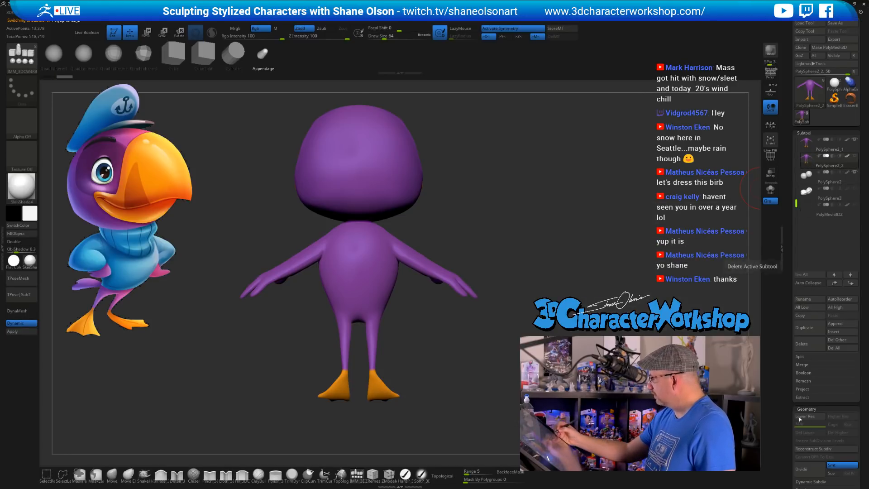
{"action": "left_click_drag", "start_coordinate": [792, 395], "coordinate": [792, 361]}
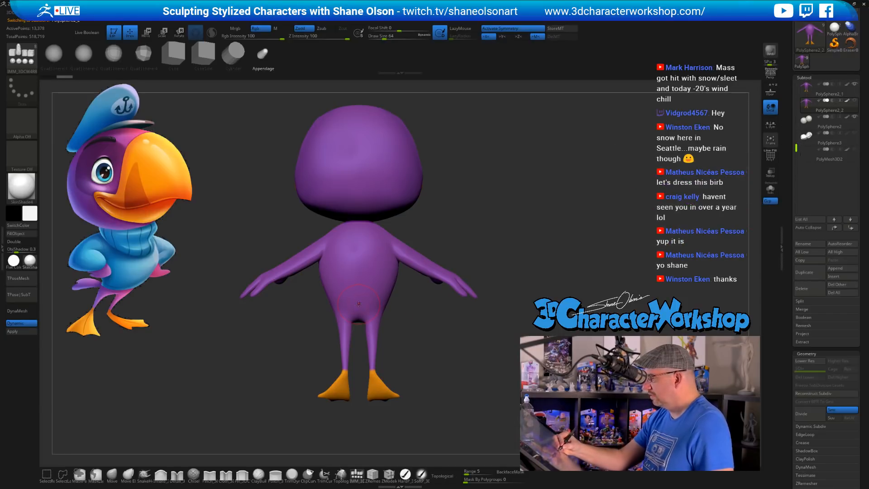
Sample the body's purple color and insert a mirrored pair of Appendage shapes at the body's lower back as the tail
{"action": "left_click_drag", "start_coordinate": [358, 304], "coordinate": [359, 313]}
{"action": "key", "text": "ctrl+z"}
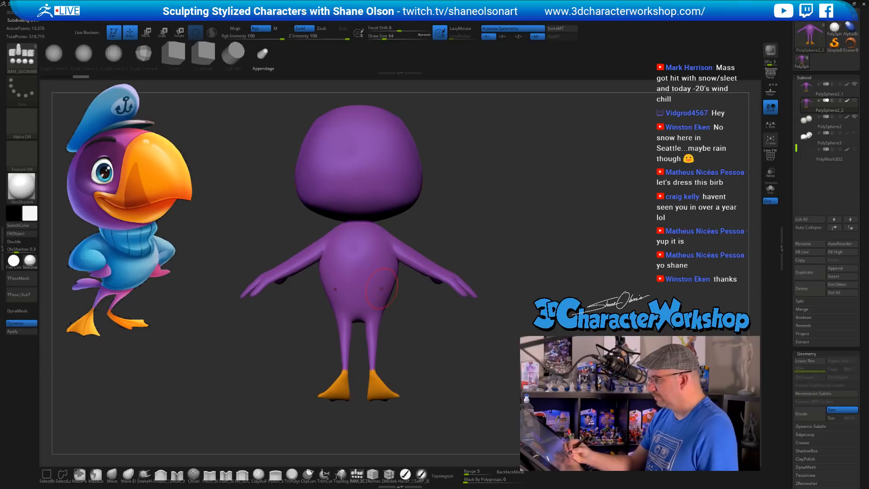
{"action": "key", "text": "c"}
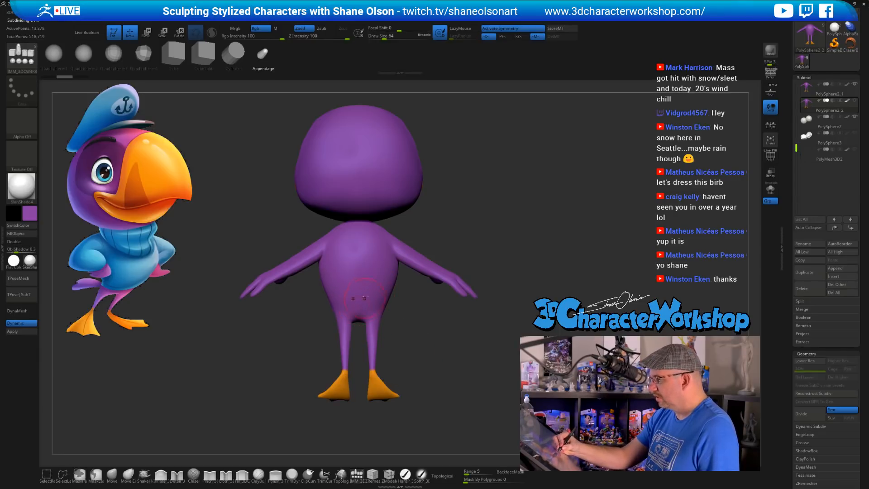
{"action": "left_click_drag", "start_coordinate": [361, 313], "coordinate": [362, 334]}
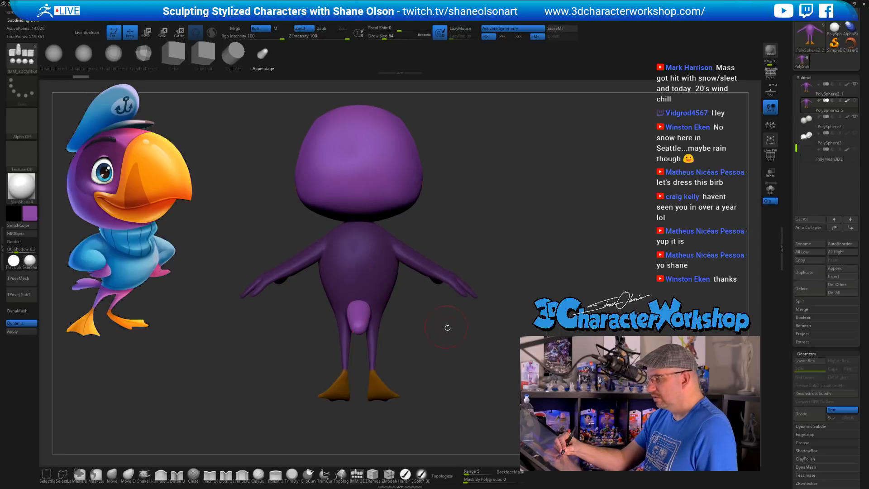
{"action": "left_click_drag", "start_coordinate": [446, 326], "coordinate": [447, 346]}
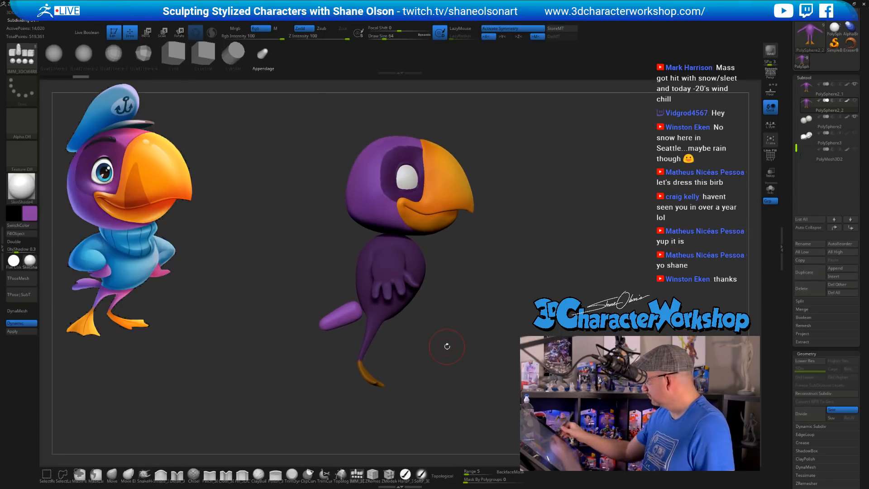
{"action": "left_click", "coordinate": [446, 346], "text": "ctrl"}
{"action": "left_click_drag", "start_coordinate": [454, 306], "coordinate": [457, 322]}
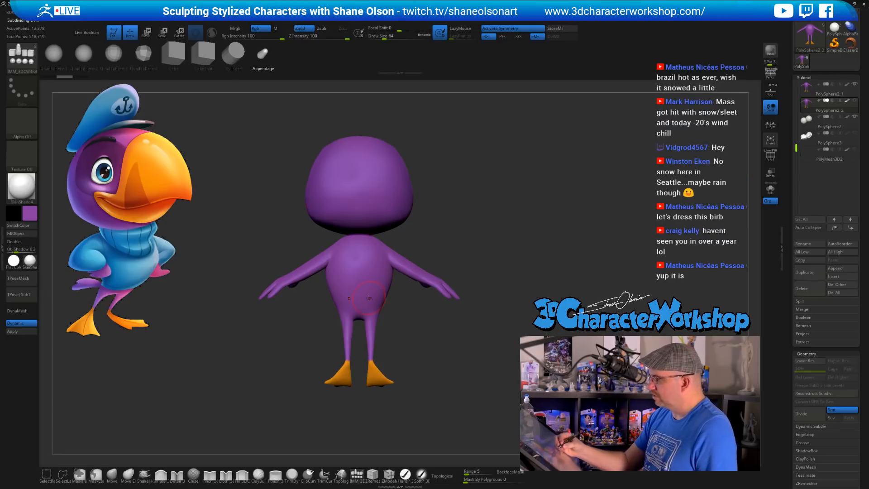
{"action": "mouse_move", "coordinate": [369, 298]}
{"action": "left_mouse_down"}
{"action": "mouse_move", "coordinate": [368, 323]}
{"action": "mouse_move", "coordinate": [413, 351]}
{"action": "left_mouse_up"}
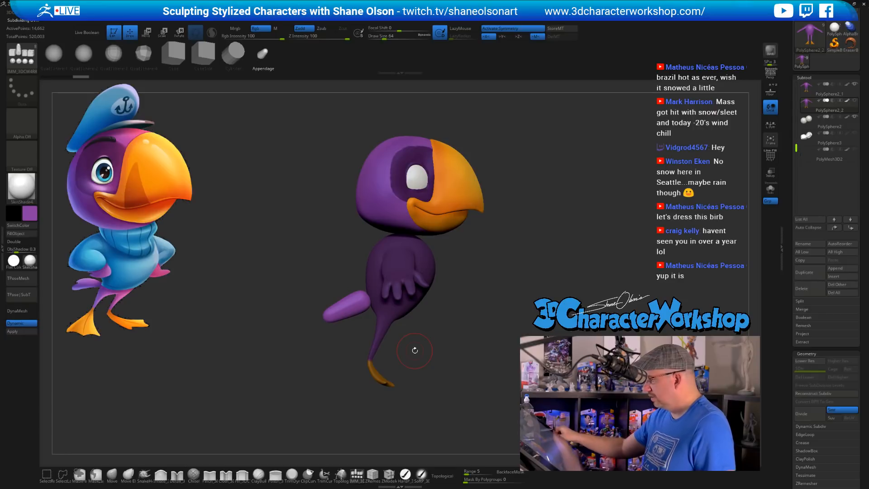
Flatten the inserted tail pieces and adjust their position and tilt behind the body with the transform gizmo in side view
{"action": "key", "text": "e"}
{"action": "left_click_drag", "start_coordinate": [545, 267], "coordinate": [494, 275], "text": "alt"}
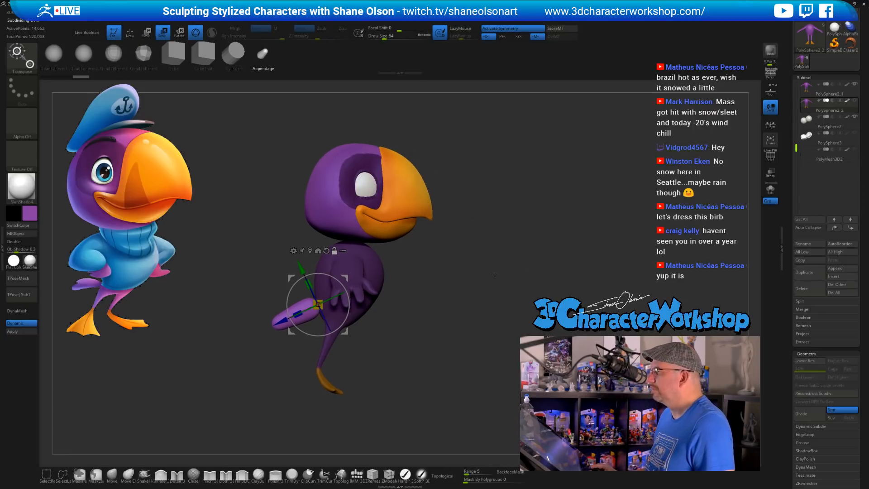
{"action": "left_click_drag", "start_coordinate": [443, 290], "coordinate": [440, 295]}
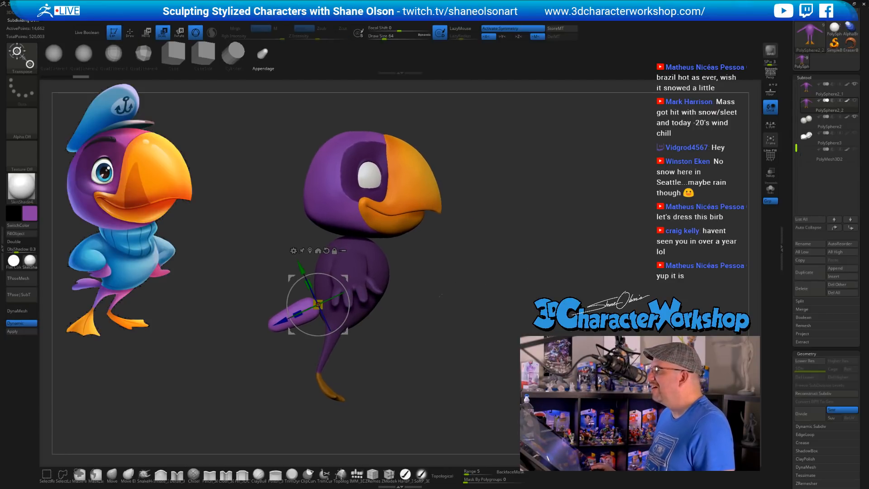
{"action": "left_click_drag", "start_coordinate": [341, 282], "coordinate": [279, 348]}
{"action": "left_click_drag", "start_coordinate": [318, 305], "coordinate": [269, 325]}
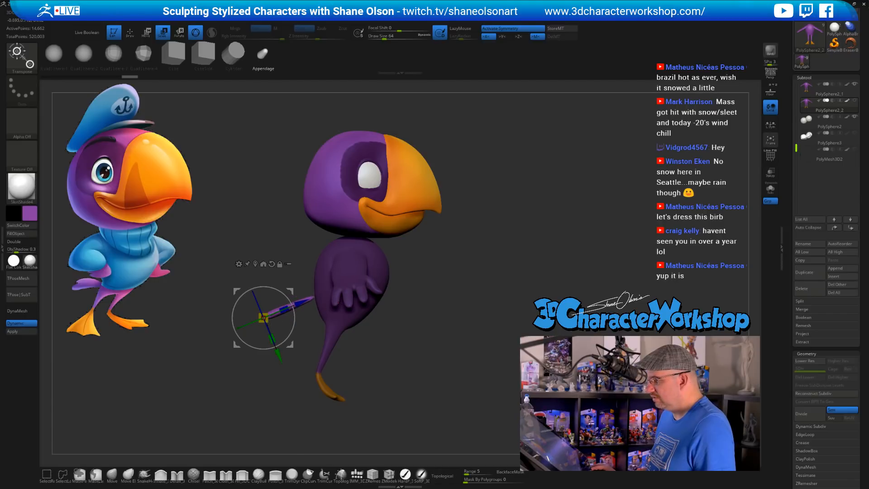
{"action": "left_click_drag", "start_coordinate": [287, 296], "coordinate": [289, 299]}
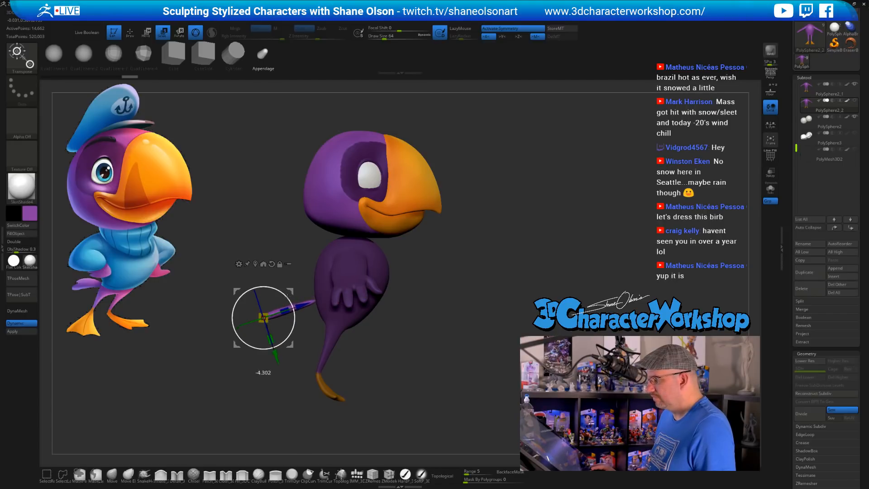
Rotate the mirrored tail pieces from behind so they fan out across the lower back
{"action": "left_click_drag", "start_coordinate": [293, 241], "coordinate": [440, 308]}
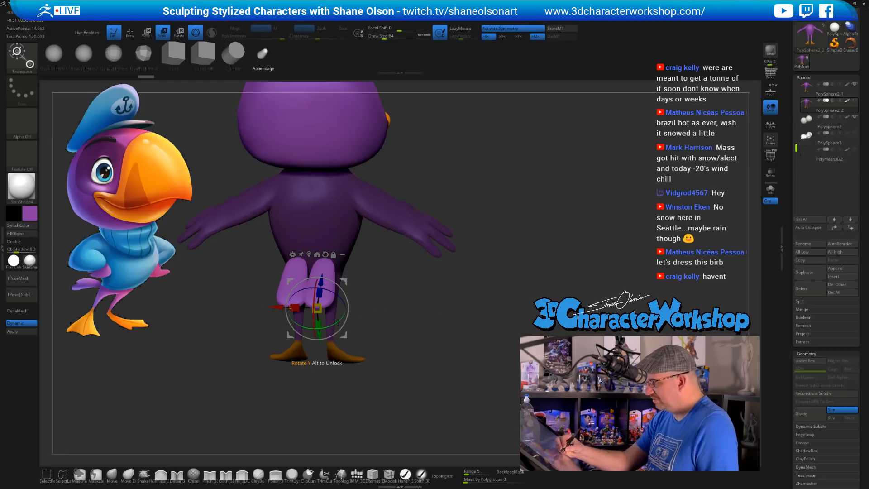
{"action": "left_click_drag", "start_coordinate": [337, 321], "coordinate": [344, 306]}
{"action": "right_click_drag", "start_coordinate": [384, 319], "coordinate": [417, 357], "text": "ctrl"}
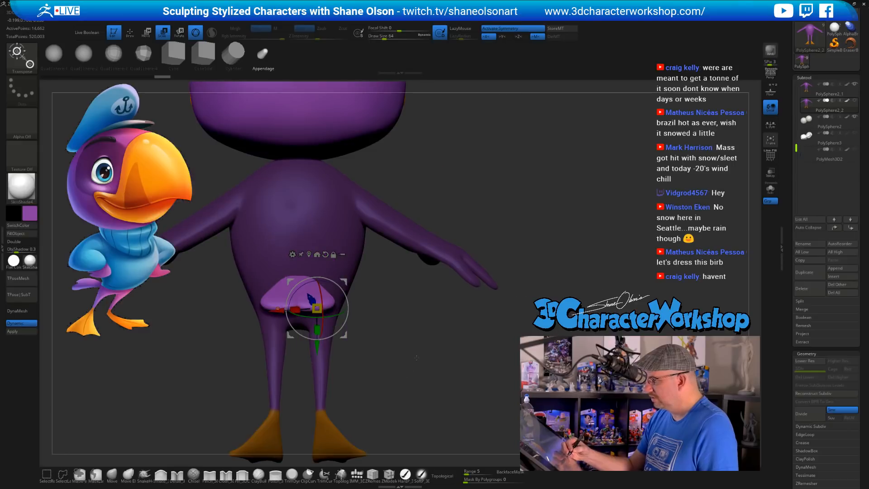
Split the unmasked tail pieces from the duplicated body into their own subtool
{"action": "key", "text": "space"}
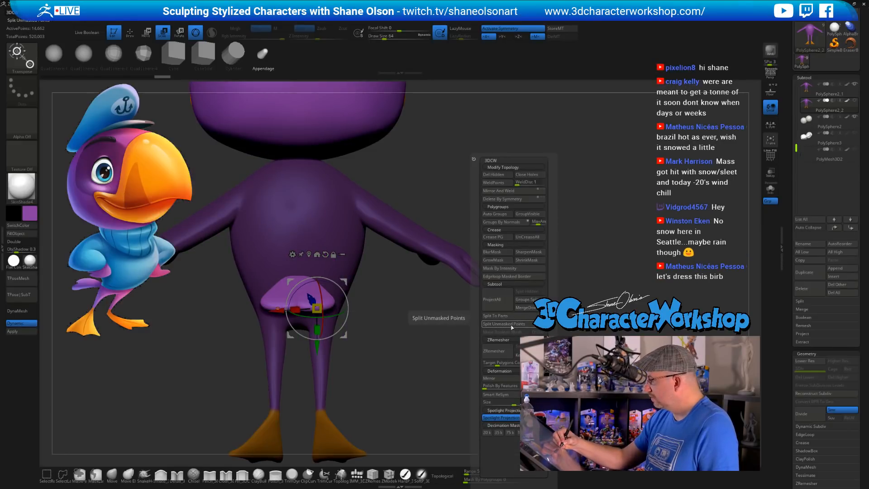
{"action": "left_click", "coordinate": [513, 324]}
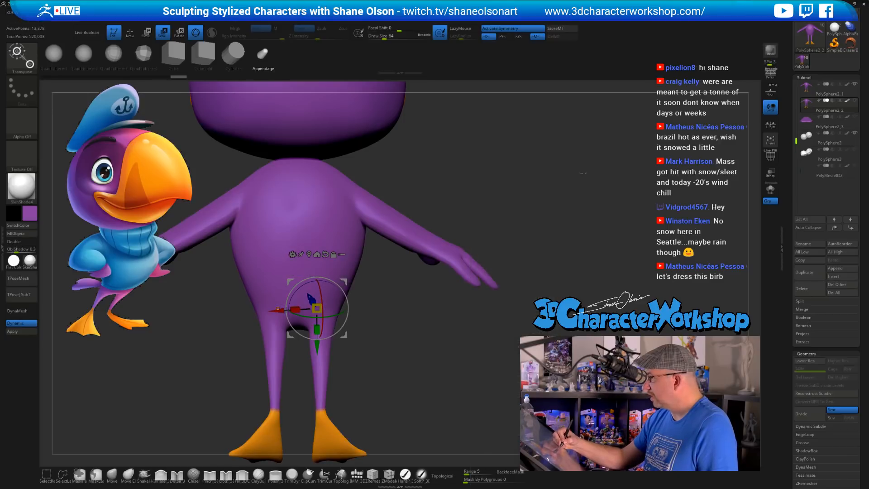
{"action": "left_click_drag", "start_coordinate": [475, 326], "coordinate": [441, 300], "text": "alt"}
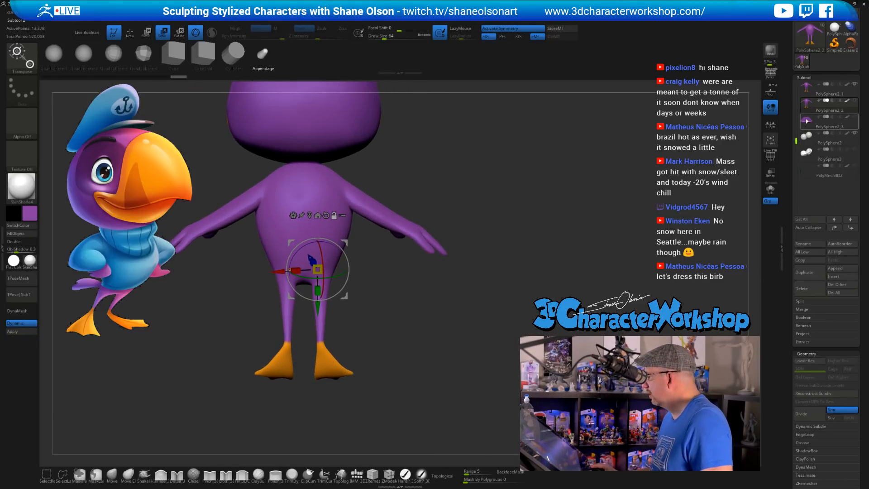
Delete the leftover duplicated body subtool, keeping the original body and the separate tail, and save the project
{"action": "mouse_move", "coordinate": [806, 103]}
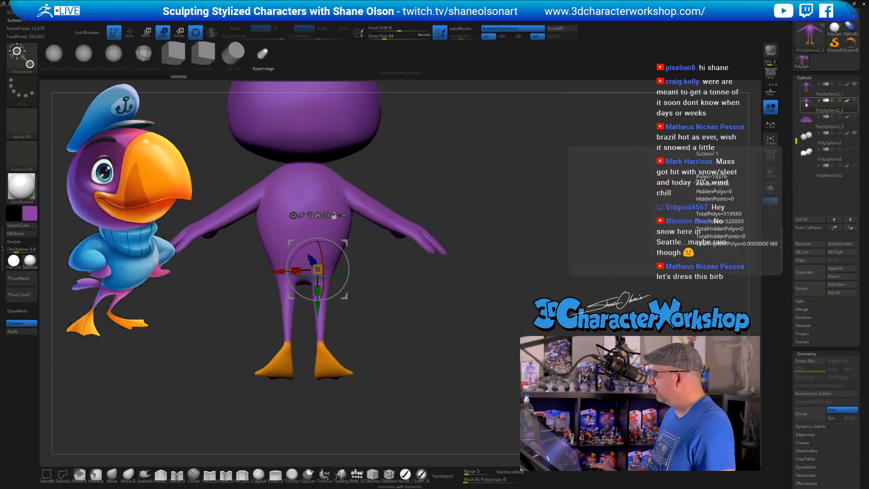
{"action": "left_click", "coordinate": [814, 285]}
{"action": "left_click", "coordinate": [747, 307]}
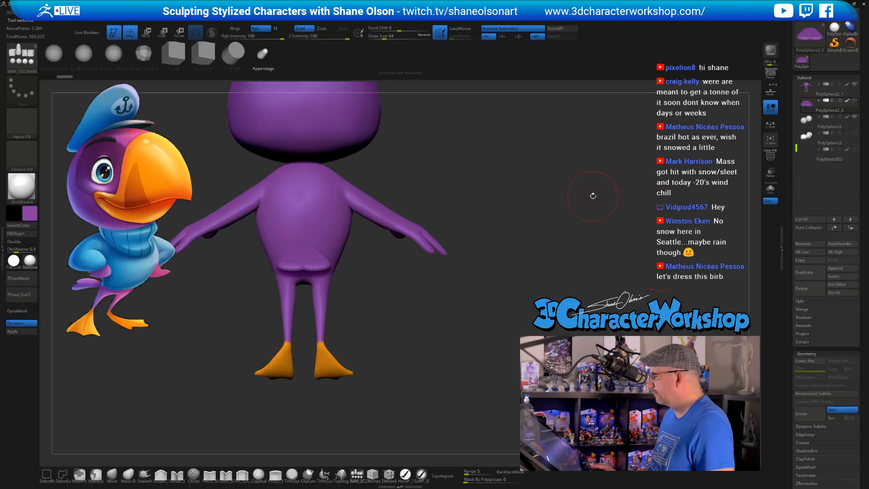
{"action": "left_click_drag", "start_coordinate": [574, 195], "coordinate": [599, 205]}
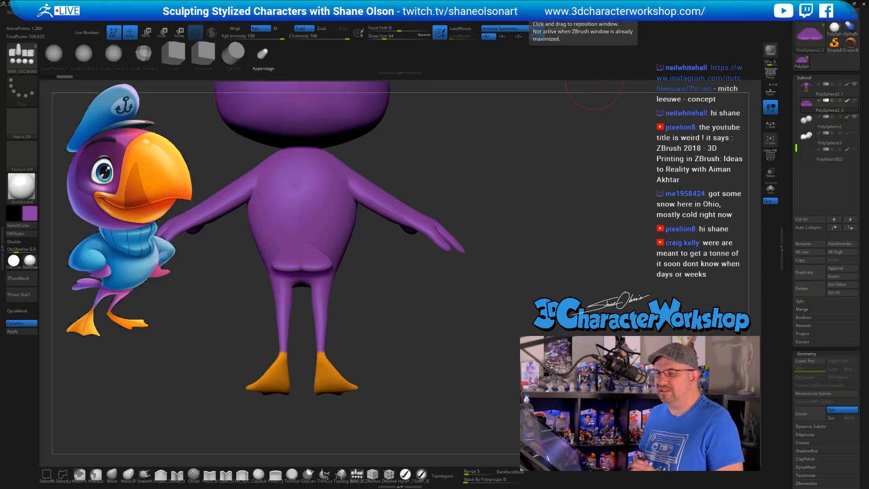
{"action": "key", "text": "ctrl+s"}
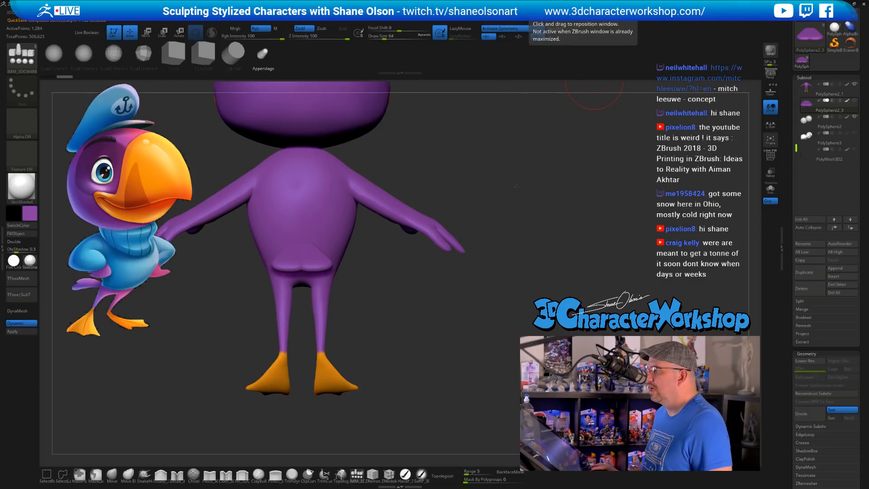
Rotate the tail pieces about their base to lie horizontally in side view, and reset the gizmo's orientation
{"action": "left_click_drag", "start_coordinate": [517, 186], "coordinate": [535, 187]}
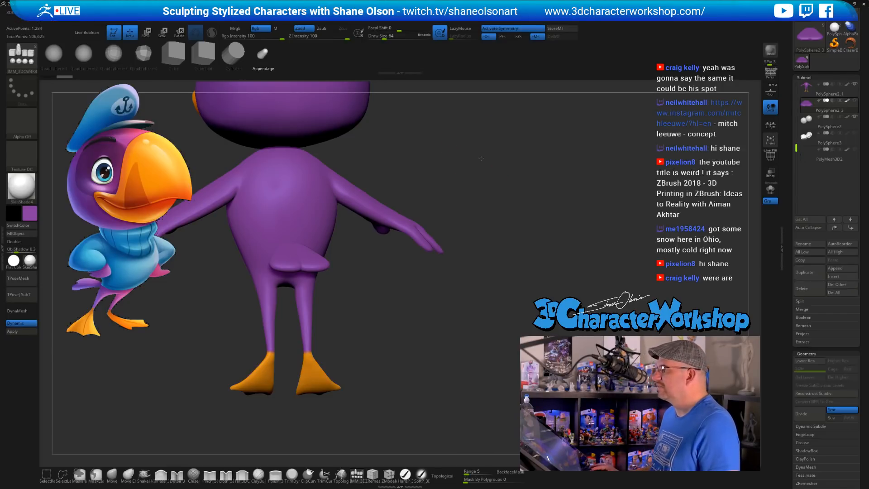
{"action": "mouse_move", "coordinate": [482, 156]}
{"action": "left_mouse_down", "text": "alt"}
{"action": "mouse_move", "coordinate": [500, 176]}
{"action": "mouse_move", "coordinate": [491, 192]}
{"action": "mouse_move", "coordinate": [499, 196]}
{"action": "left_mouse_up", "text": "alt"}
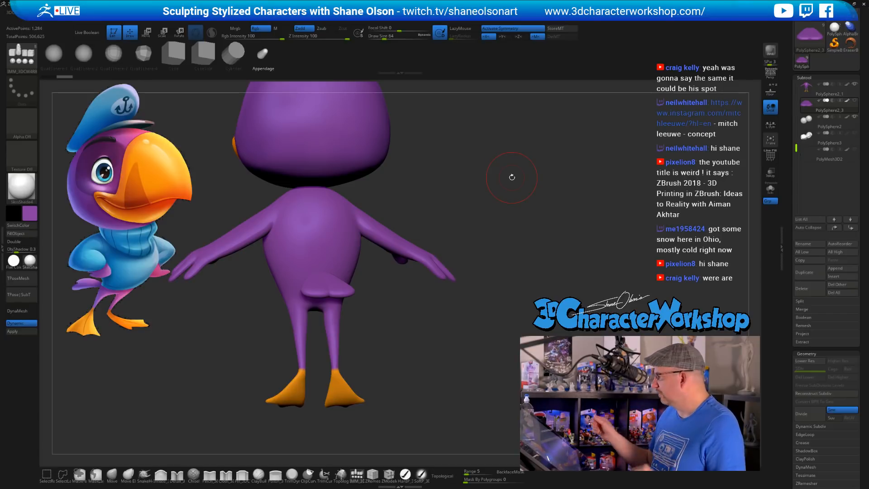
{"action": "left_click_drag", "start_coordinate": [518, 273], "coordinate": [602, 289]}
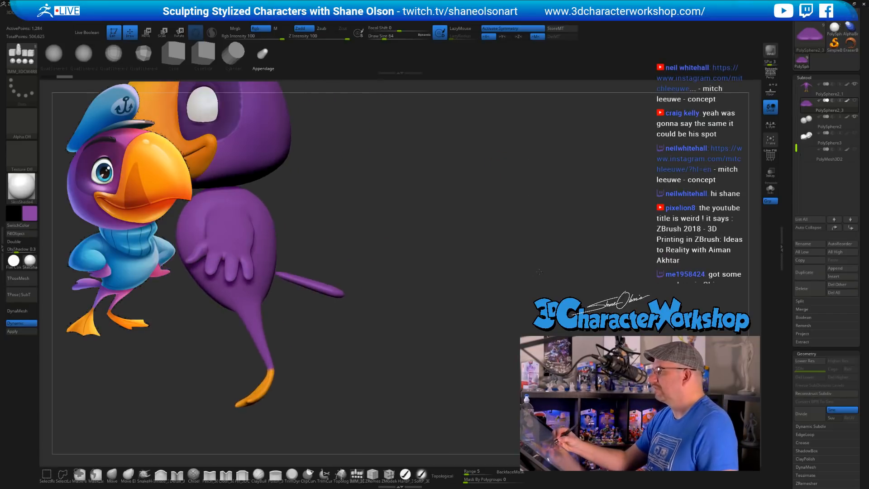
{"action": "left_click_drag", "start_coordinate": [469, 292], "coordinate": [504, 274], "text": "alt"}
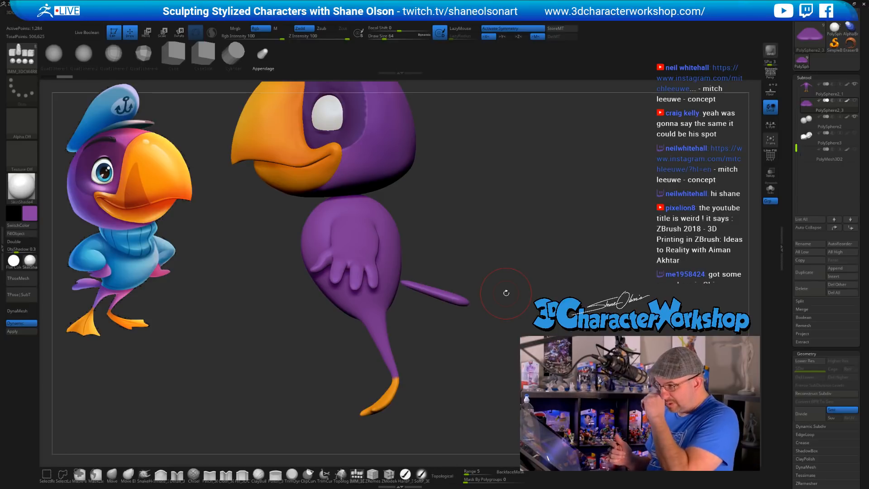
{"action": "left_click_drag", "start_coordinate": [490, 254], "coordinate": [466, 263], "text": "alt"}
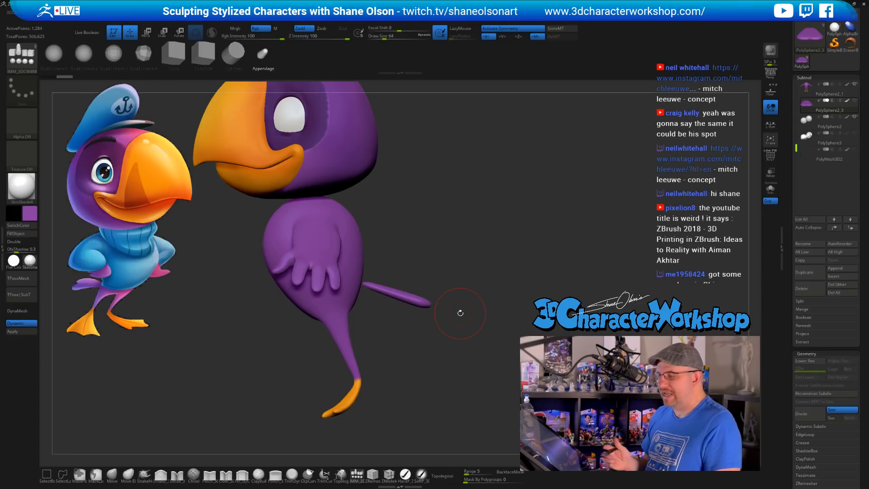
{"action": "left_click_drag", "start_coordinate": [484, 298], "coordinate": [483, 316], "text": "alt"}
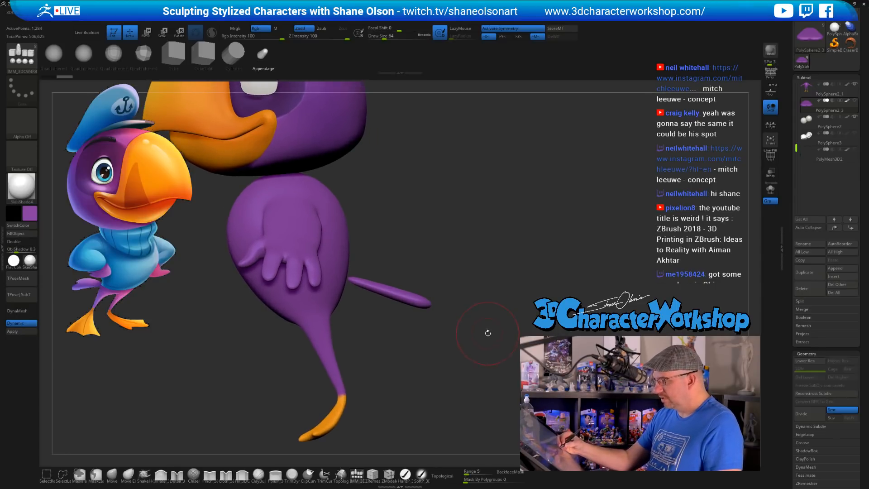
{"action": "key", "text": "w"}
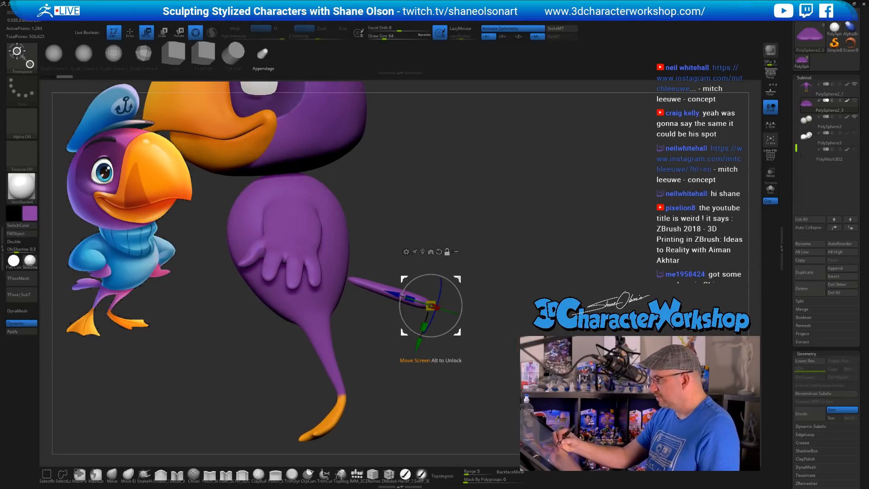
{"action": "left_click_drag", "start_coordinate": [456, 280], "coordinate": [376, 254], "text": "alt"}
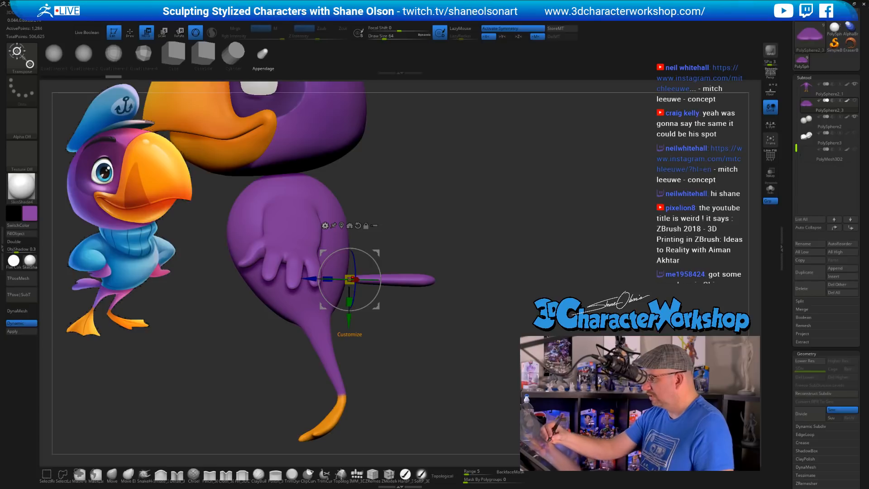
{"action": "left_click", "coordinate": [358, 226]}
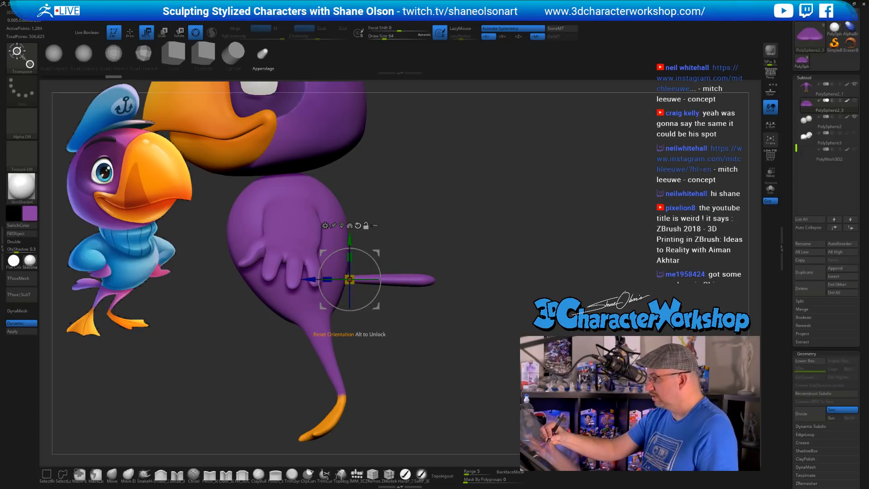
Center the gizmo on both tail pieces with symmetry off, and move its pivot to the tail's base at the body
{"action": "left_click_drag", "start_coordinate": [383, 214], "coordinate": [437, 304]}
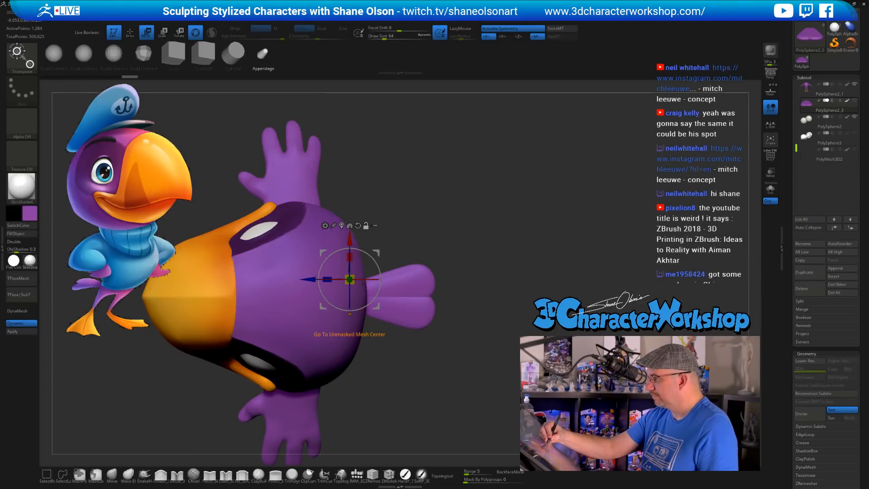
{"action": "left_click", "coordinate": [350, 226]}
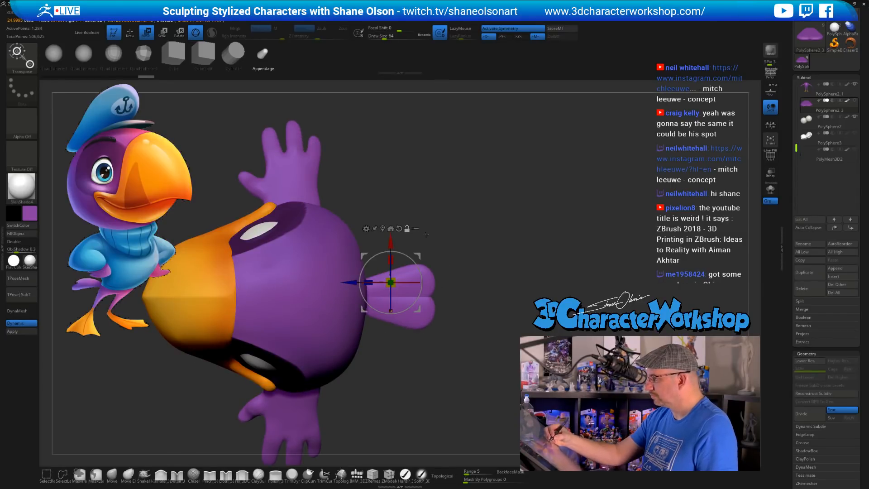
{"action": "key", "text": "x"}
{"action": "left_click", "coordinate": [382, 228]}
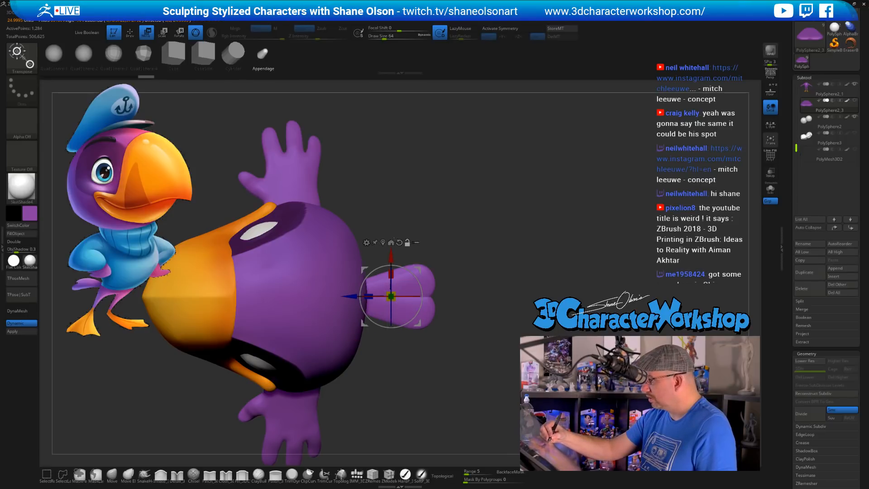
{"action": "left_click_drag", "start_coordinate": [466, 258], "coordinate": [459, 188]}
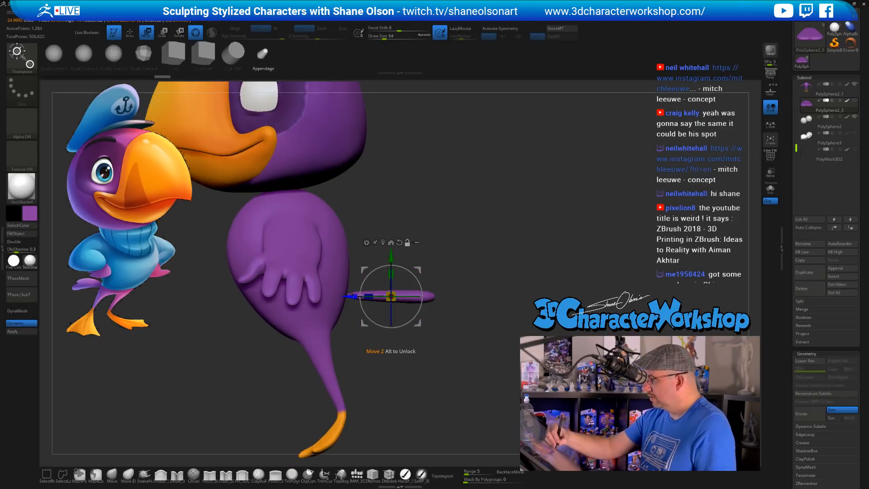
{"action": "left_click_drag", "start_coordinate": [352, 295], "coordinate": [311, 295]}
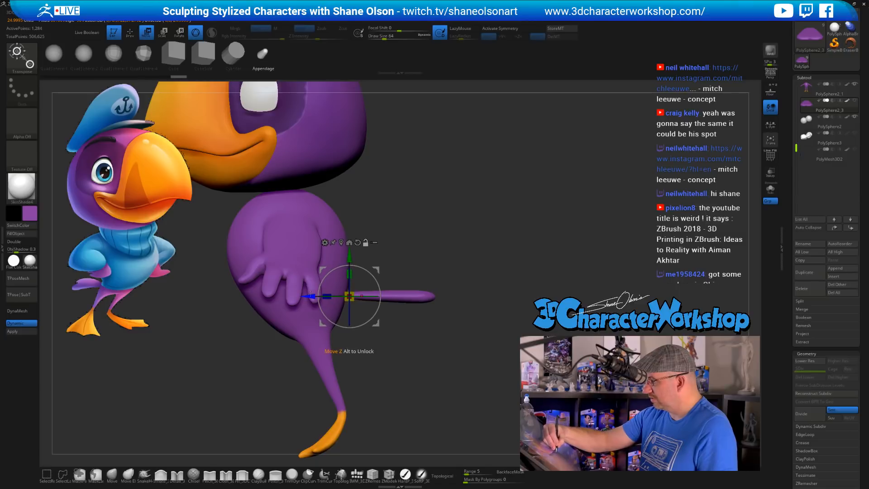
Apply the Bend Curve deformer to the tail pieces
{"action": "mouse_move", "coordinate": [462, 247]}
{"action": "left_mouse_down"}
{"action": "mouse_move", "coordinate": [444, 264]}
{"action": "mouse_move", "coordinate": [463, 251]}
{"action": "left_mouse_up"}
{"action": "key", "text": "x"}
{"action": "left_click", "coordinate": [325, 242]}
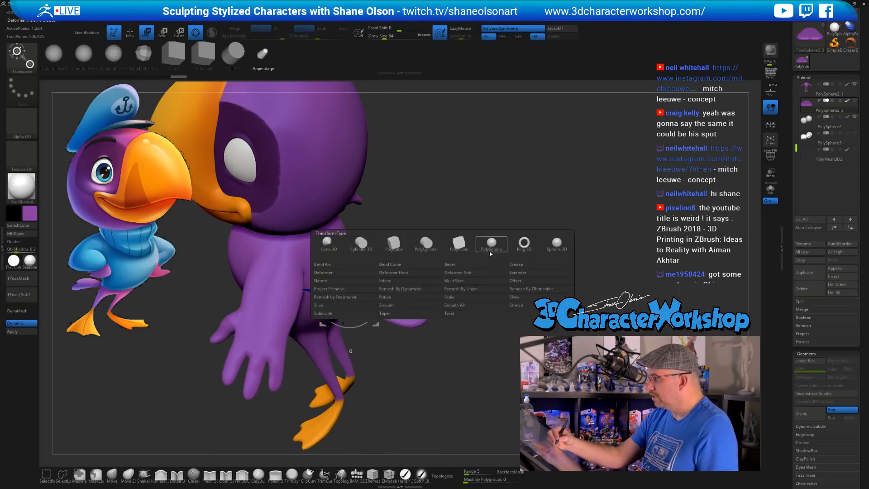
{"action": "left_click", "coordinate": [407, 265]}
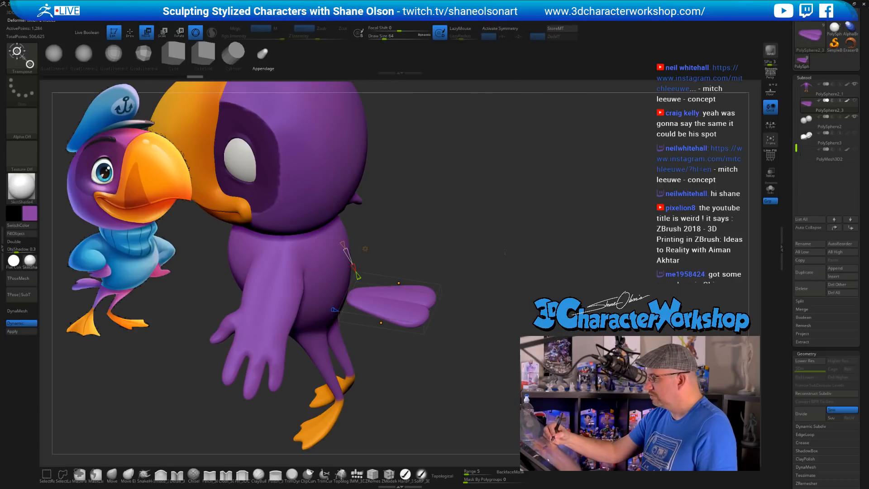
Switch the Bend Curve deformer's axis to 2 (Y) and on to 3 (Z), so its control points run along the tail's length
{"action": "left_click_drag", "start_coordinate": [505, 251], "coordinate": [484, 378]}
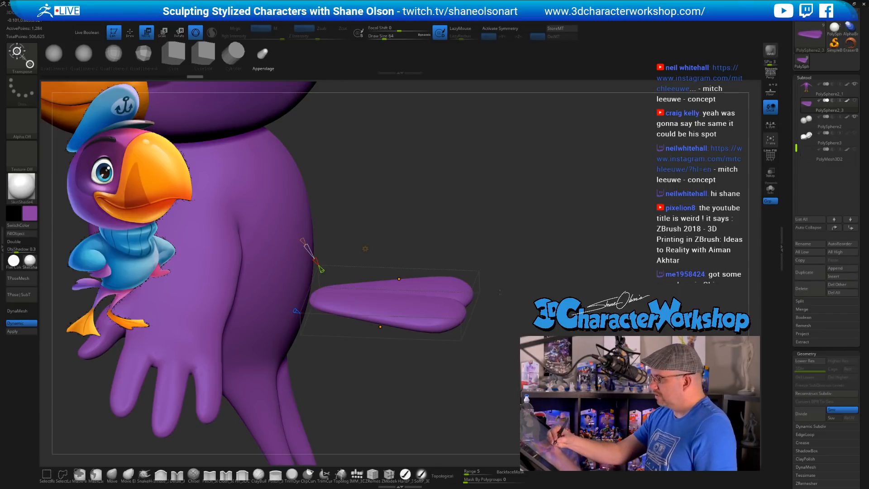
{"action": "left_click_drag", "start_coordinate": [500, 292], "coordinate": [500, 326]}
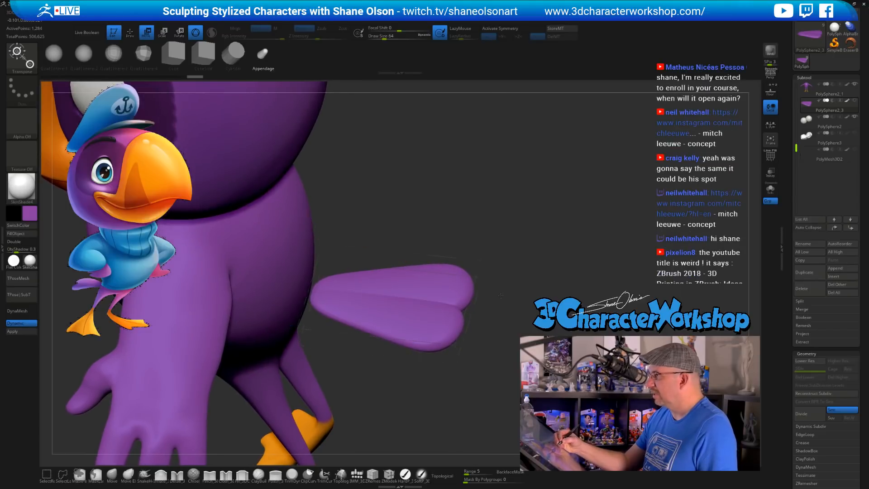
{"action": "left_click_drag", "start_coordinate": [500, 296], "coordinate": [506, 263]}
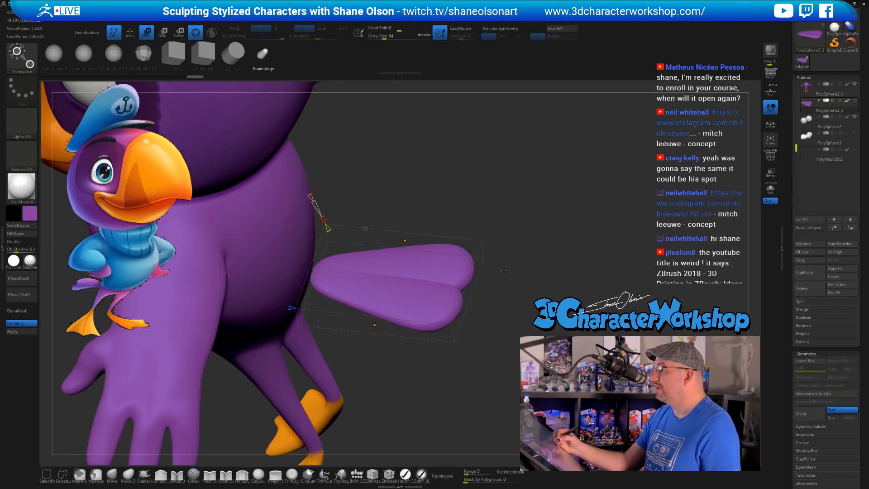
{"action": "left_click_drag", "start_coordinate": [505, 270], "coordinate": [495, 288]}
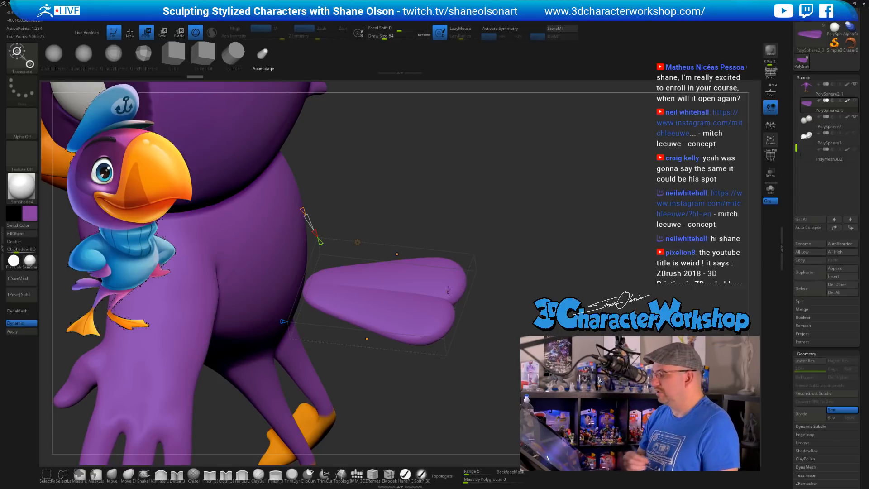
{"action": "left_click_drag", "start_coordinate": [473, 233], "coordinate": [440, 236]}
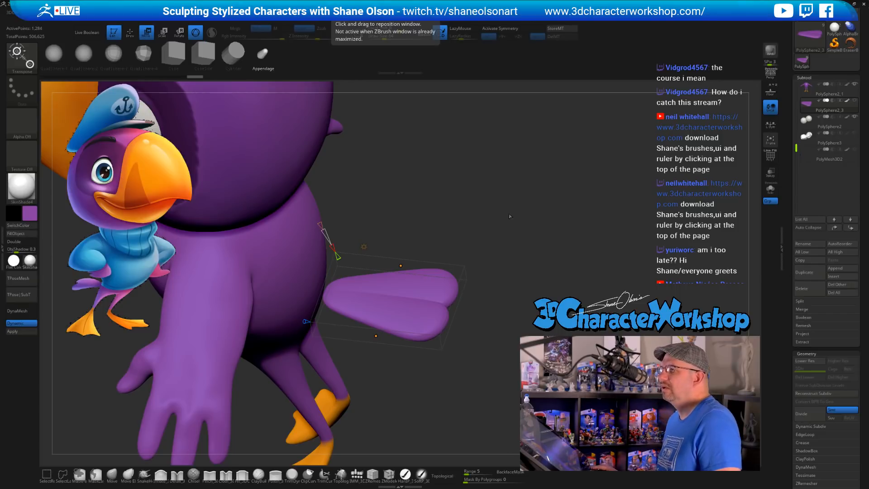
{"action": "left_click_drag", "start_coordinate": [486, 198], "coordinate": [488, 201]}
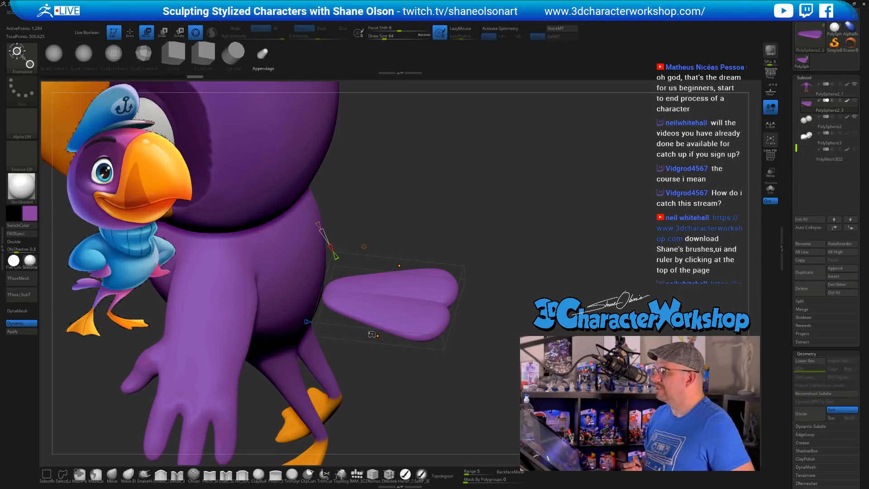
{"action": "left_click_drag", "start_coordinate": [494, 272], "coordinate": [378, 345]}
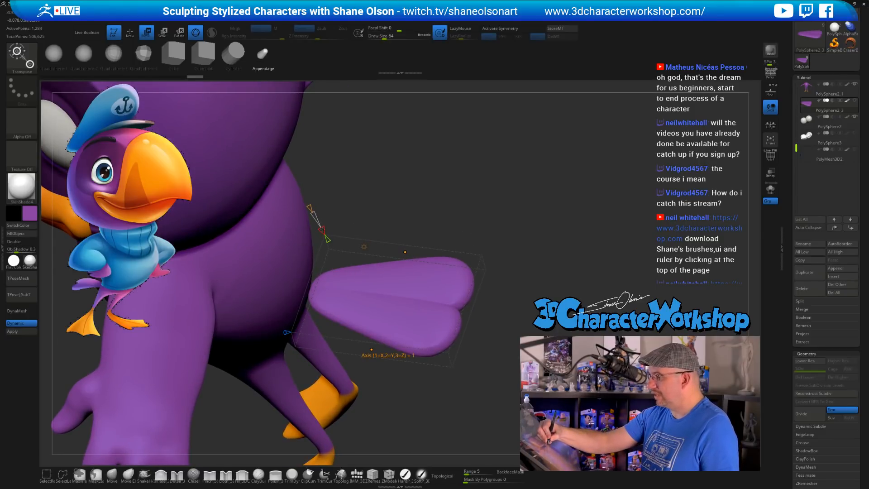
{"action": "key", "text": "2"}
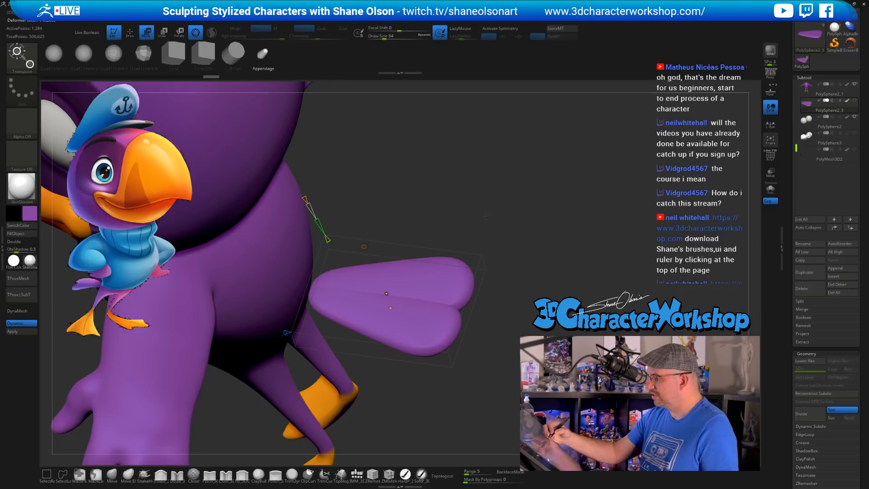
{"action": "left_click_drag", "start_coordinate": [486, 216], "coordinate": [384, 307]}
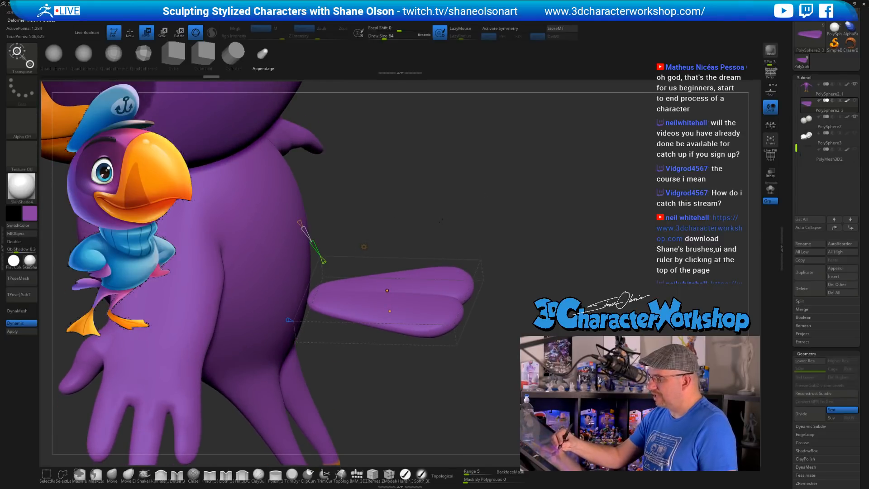
{"action": "left_click_drag", "start_coordinate": [440, 222], "coordinate": [439, 256]}
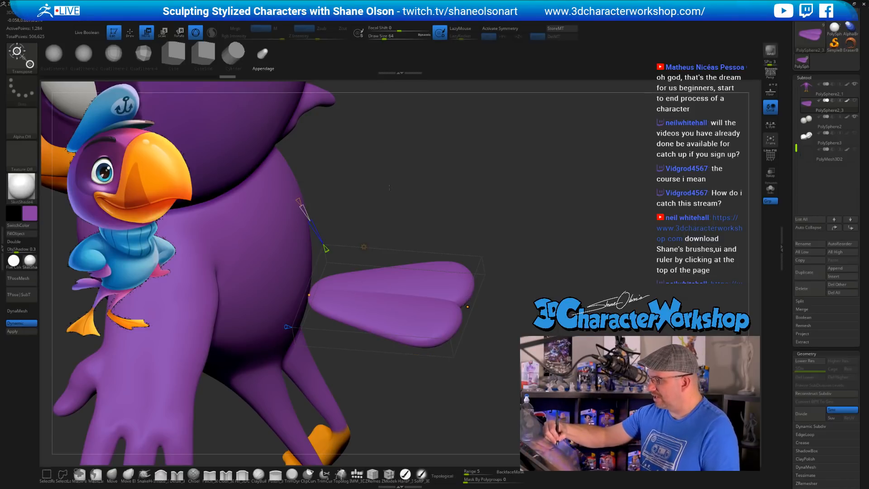
{"action": "left_click_drag", "start_coordinate": [389, 187], "coordinate": [413, 218]}
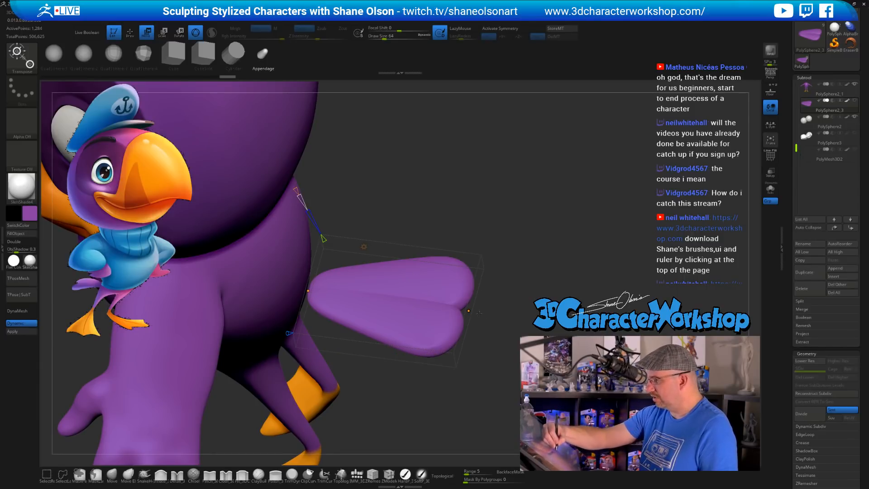
{"action": "left_click_drag", "start_coordinate": [469, 230], "coordinate": [428, 190]}
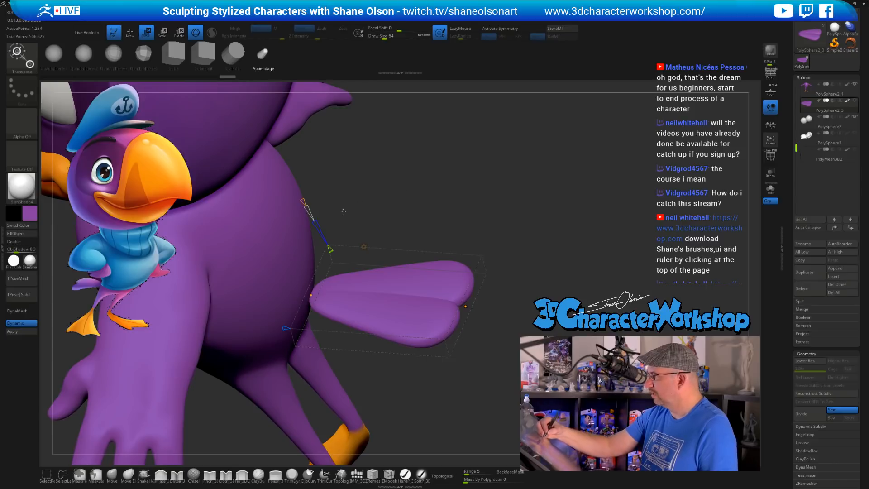
Cycle the Bend Curve deformer's axis through 2 (Y) and 1 (X) and return it to 3 (Z)
{"action": "left_click_drag", "start_coordinate": [315, 223], "coordinate": [320, 232]}
{"action": "left_click", "coordinate": [320, 231]}
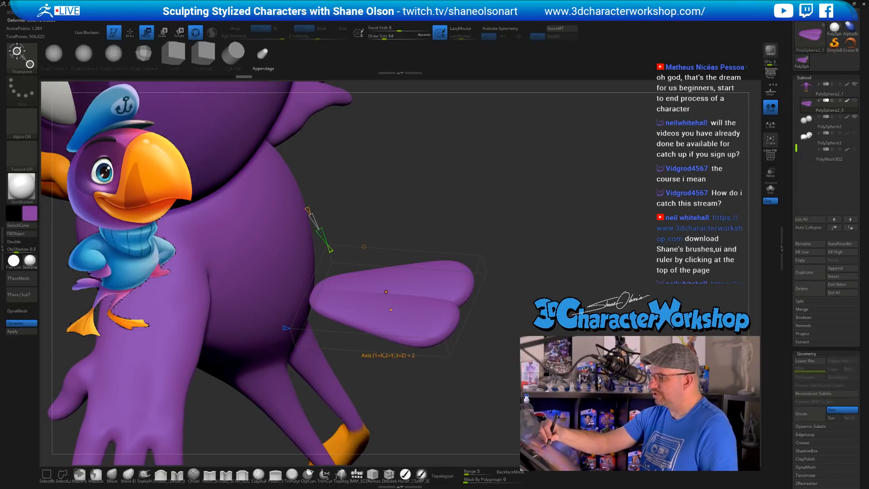
{"action": "left_click", "coordinate": [322, 235]}
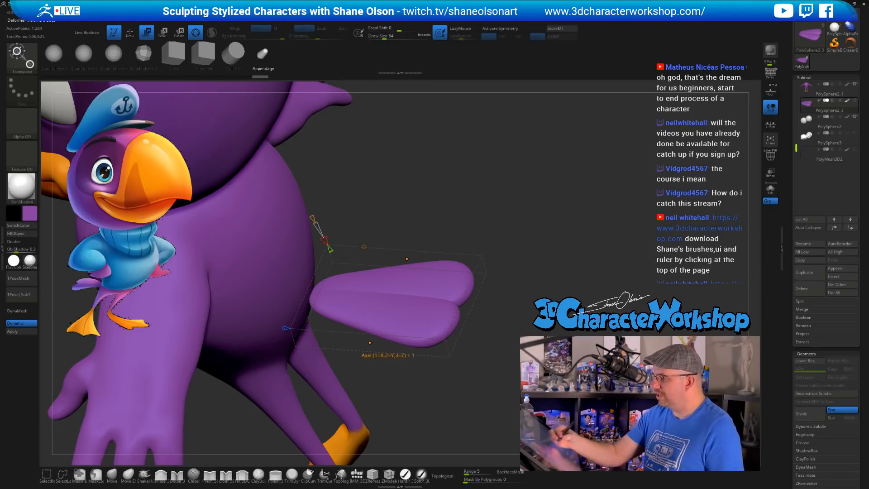
{"action": "left_click_drag", "start_coordinate": [324, 238], "coordinate": [317, 223]}
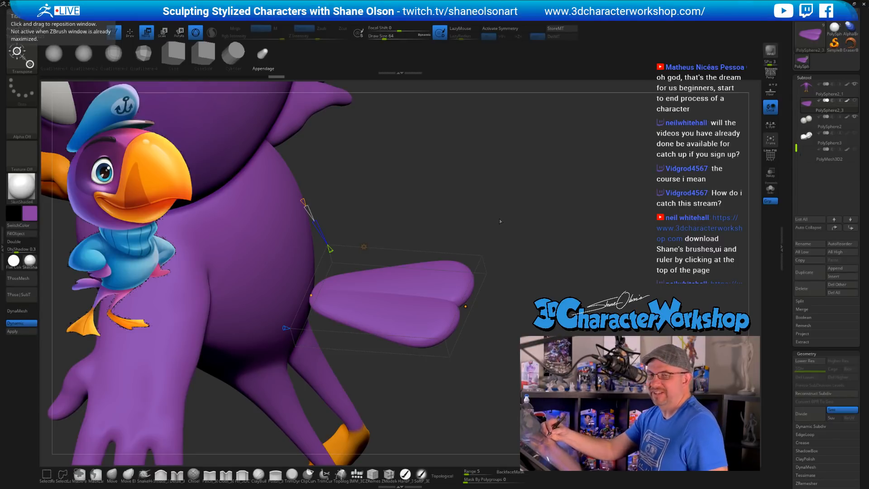
Adjust the Bend Curve's resolution so three control points run along the tail's length
{"action": "left_click_drag", "start_coordinate": [494, 212], "coordinate": [469, 213]}
{"action": "mouse_move", "coordinate": [316, 203]}
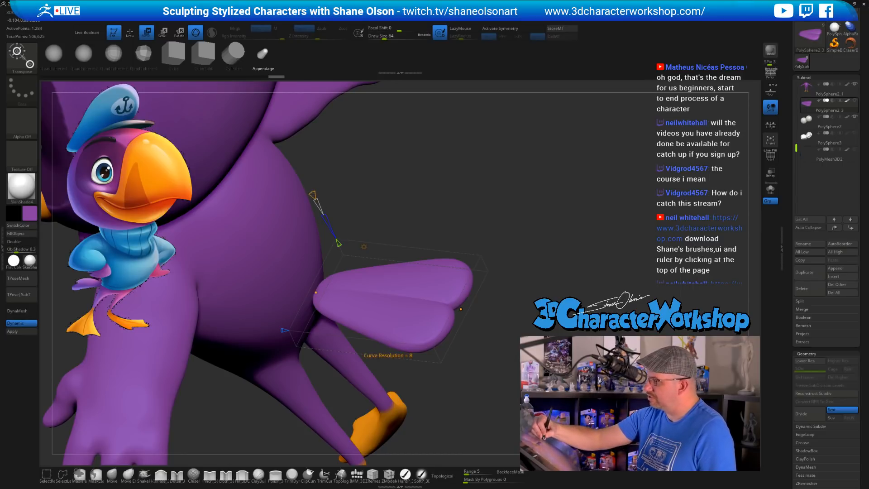
{"action": "left_click_drag", "start_coordinate": [312, 195], "coordinate": [310, 190]}
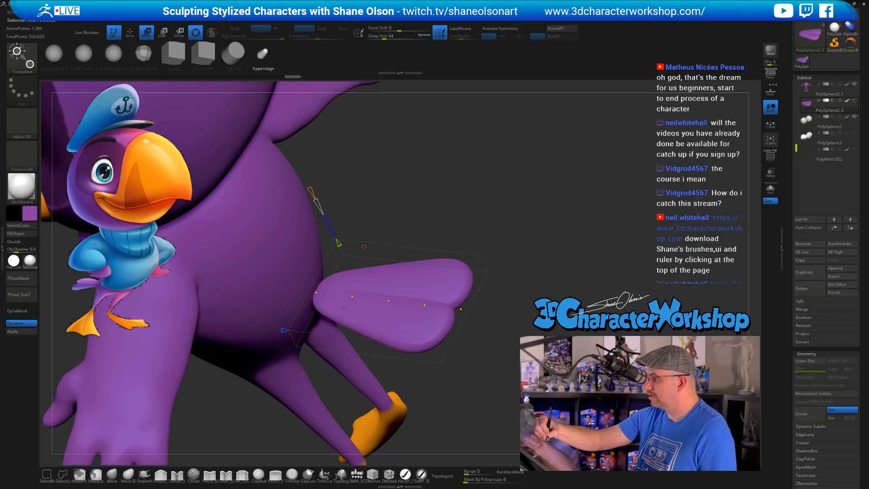
{"action": "left_click_drag", "start_coordinate": [311, 193], "coordinate": [405, 187]}
{"action": "left_click_drag", "start_coordinate": [296, 229], "coordinate": [298, 232]}
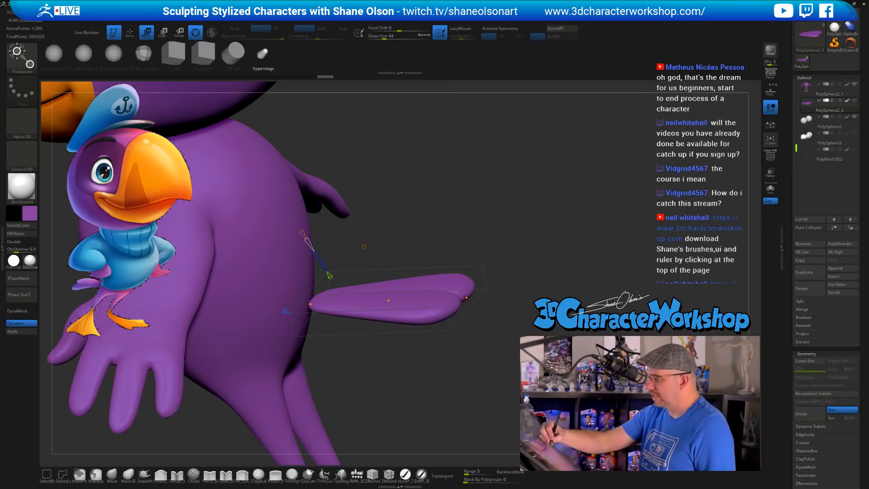
Move the Bend Curve's base point slightly into the body and lower its tip point so the tail droops
{"action": "left_click_drag", "start_coordinate": [443, 215], "coordinate": [486, 197]}
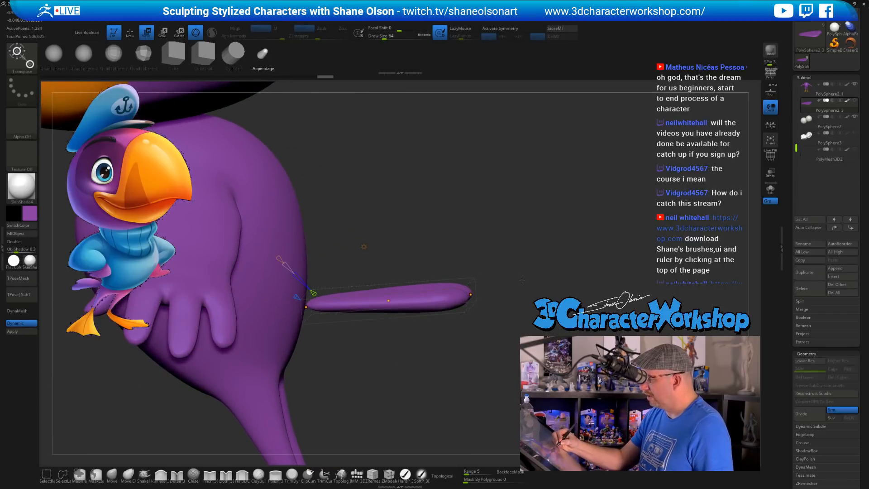
{"action": "left_click_drag", "start_coordinate": [343, 276], "coordinate": [360, 249]}
{"action": "left_click_drag", "start_coordinate": [307, 306], "coordinate": [298, 308]}
{"action": "left_click_drag", "start_coordinate": [415, 227], "coordinate": [399, 251]}
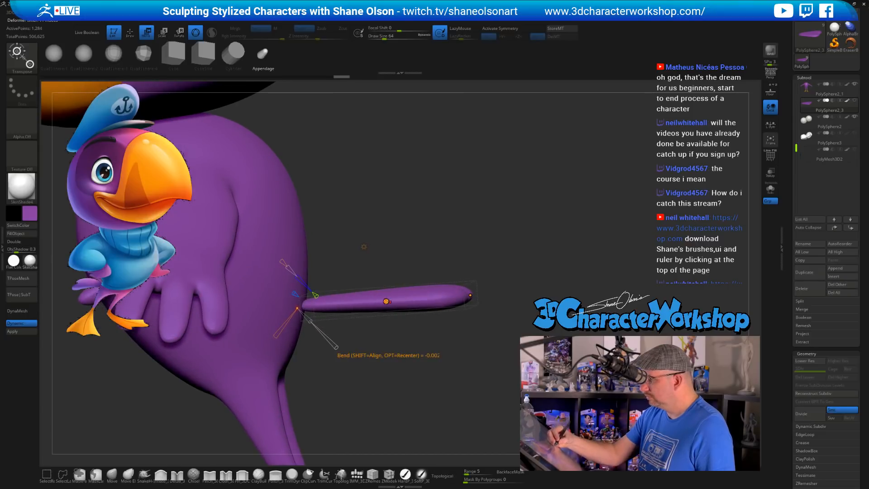
{"action": "left_click_drag", "start_coordinate": [386, 301], "coordinate": [386, 299]}
{"action": "left_click_drag", "start_coordinate": [470, 295], "coordinate": [470, 353]}
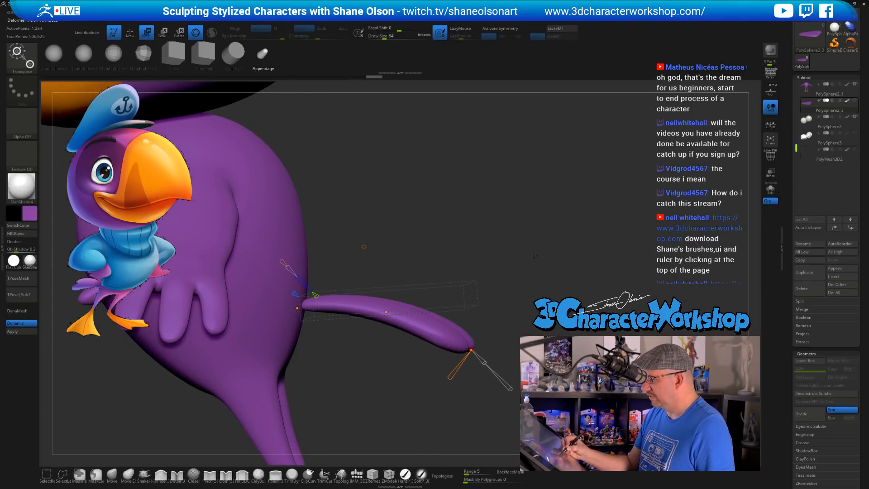
Raise the Bend Curve's middle point slightly to round the arch of the tail
{"action": "left_click_drag", "start_coordinate": [584, 253], "coordinate": [601, 264]}
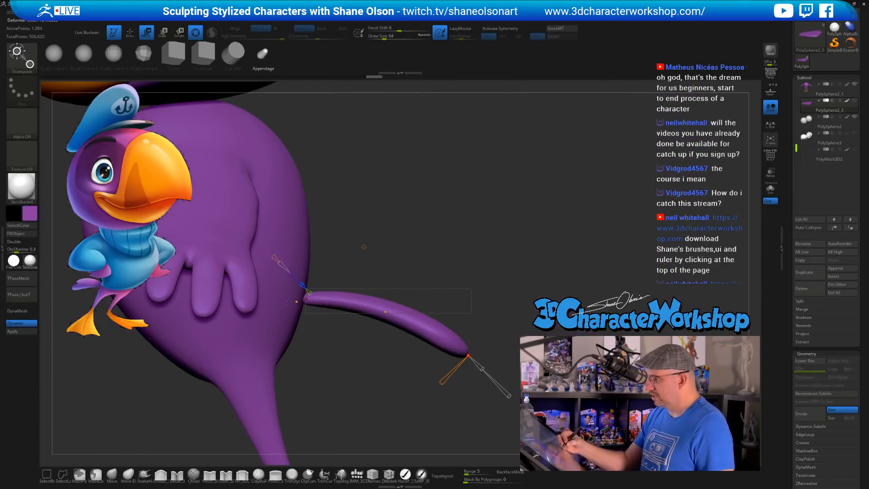
{"action": "left_click_drag", "start_coordinate": [386, 312], "coordinate": [390, 301]}
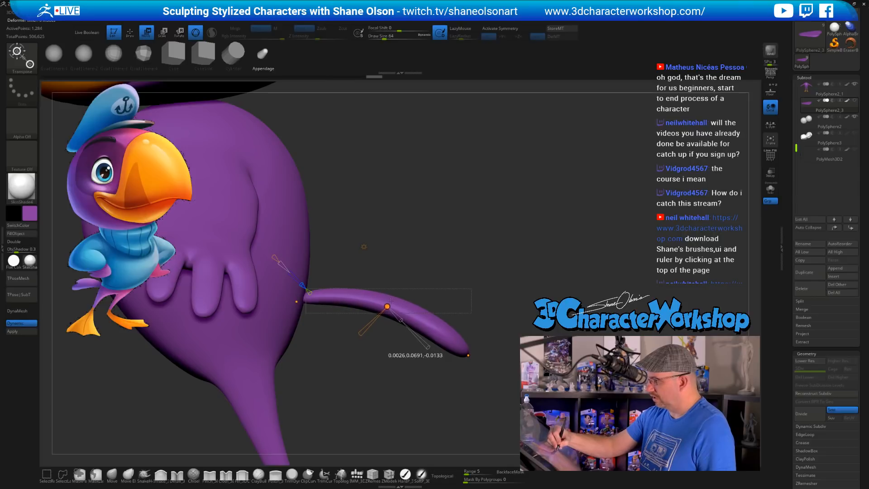
{"action": "left_click_drag", "start_coordinate": [513, 271], "coordinate": [494, 289]}
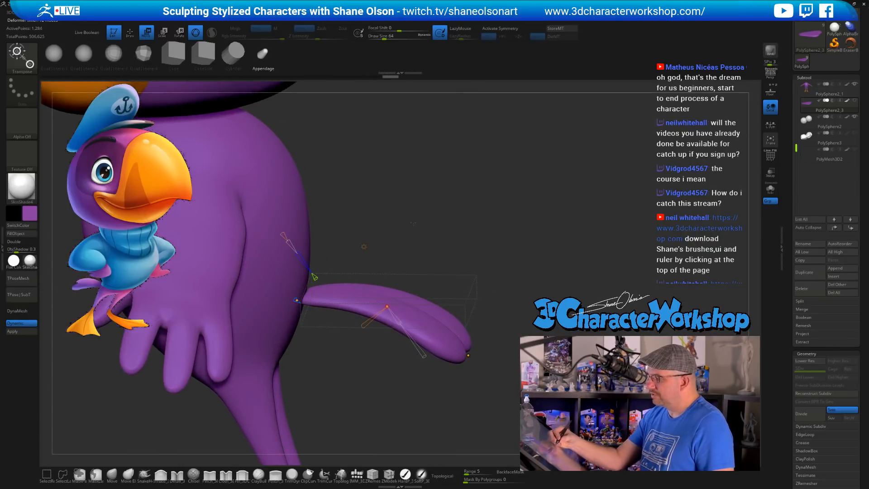
Push the Bend Curve's base point deeper into the body and turn X symmetry back on
{"action": "left_click_drag", "start_coordinate": [412, 223], "coordinate": [411, 260]}
{"action": "mouse_move", "coordinate": [296, 297]}
{"action": "left_mouse_down"}
{"action": "mouse_move", "coordinate": [287, 297]}
{"action": "mouse_move", "coordinate": [311, 299]}
{"action": "mouse_move", "coordinate": [293, 298]}
{"action": "left_mouse_up"}
{"action": "left_click_drag", "start_coordinate": [511, 265], "coordinate": [464, 283]}
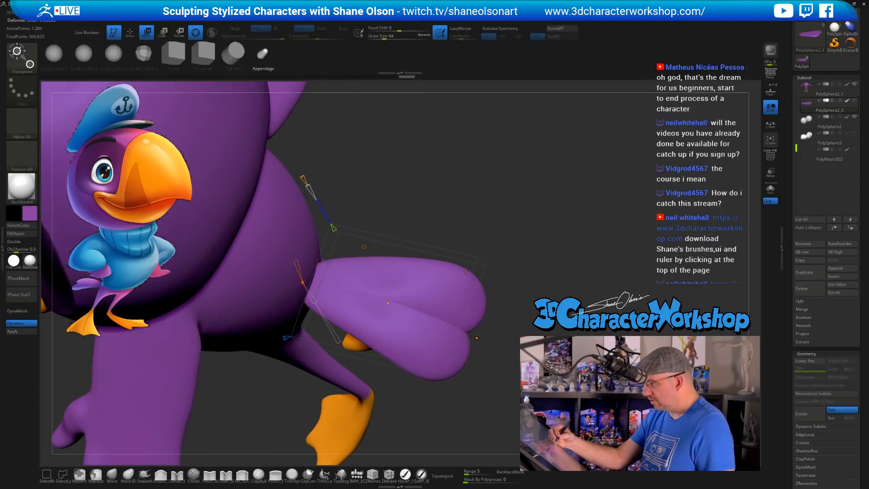
{"action": "key", "text": "z"}
{"action": "key", "text": "z"}
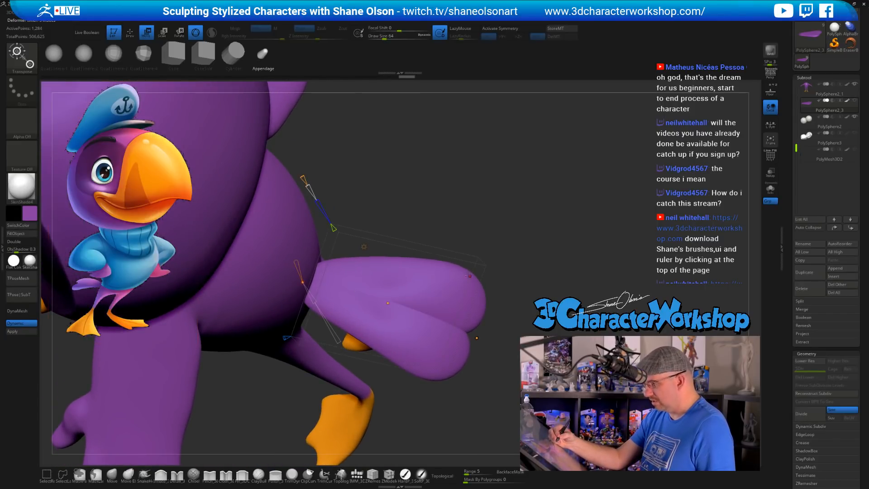
{"action": "key", "text": "x"}
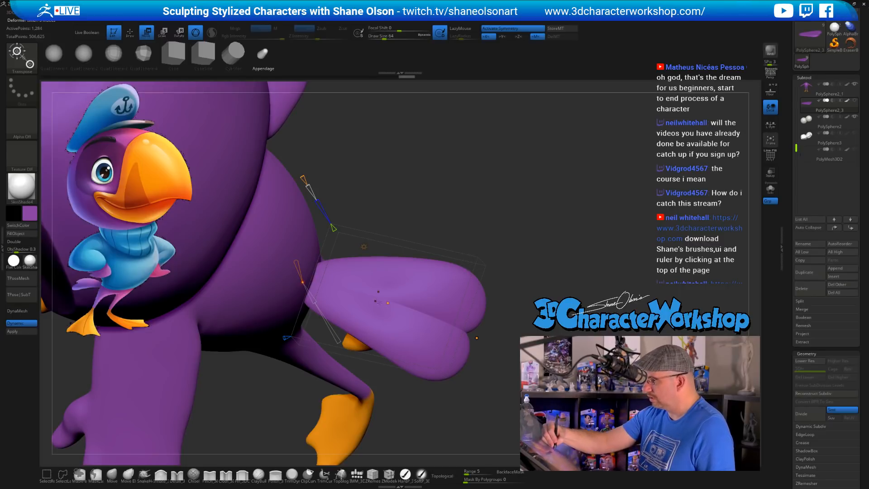
Raise the Bend Curve's resolution to five control points and nudge the points to refine the tail's arch
{"action": "left_click_drag", "start_coordinate": [493, 273], "coordinate": [509, 236]}
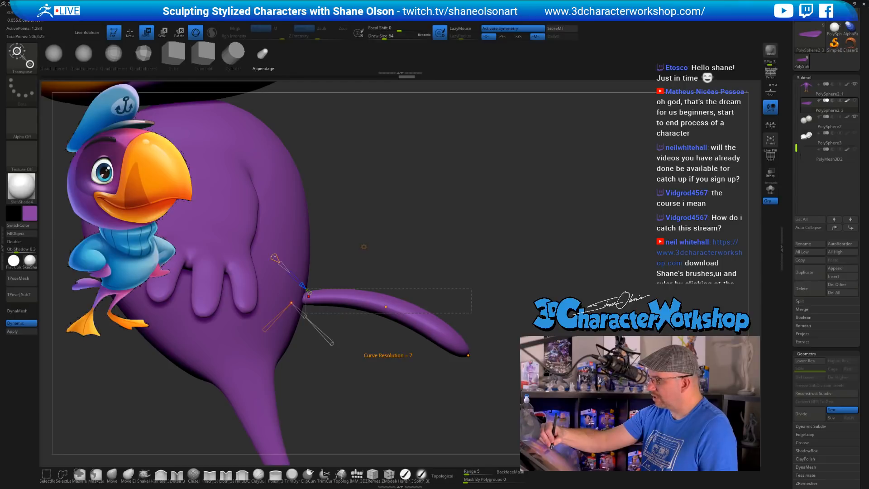
{"action": "left_click_drag", "start_coordinate": [274, 258], "coordinate": [272, 254]}
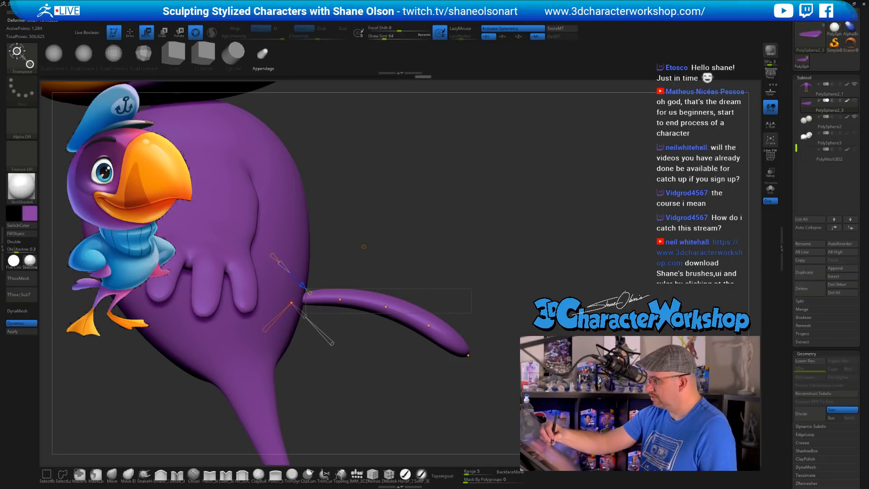
{"action": "left_click_drag", "start_coordinate": [428, 324], "coordinate": [430, 321]}
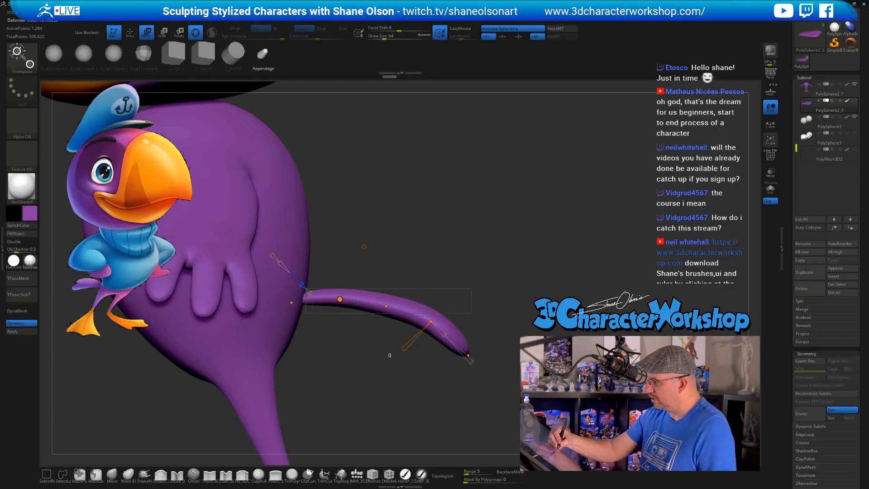
{"action": "left_click_drag", "start_coordinate": [340, 299], "coordinate": [386, 302]}
Undo the extra control points and the adjustments made to them, back to the three-point bend
{"action": "key", "text": "ctrl+z"}
{"action": "key", "text": "ctrl+z"}
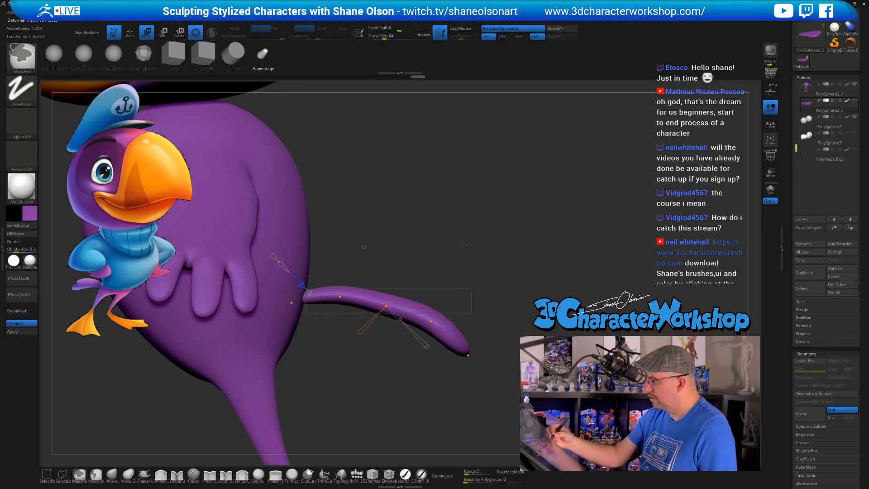
{"action": "key", "text": "ctrl+z"}
{"action": "key", "text": "ctrl+z"}
{"action": "key", "text": "ctrl+z"}
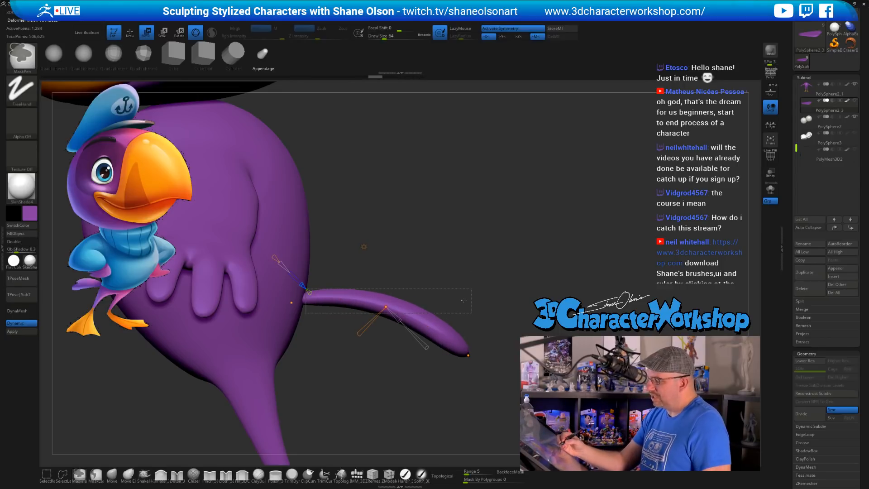
{"action": "key", "text": "ctrl+z"}
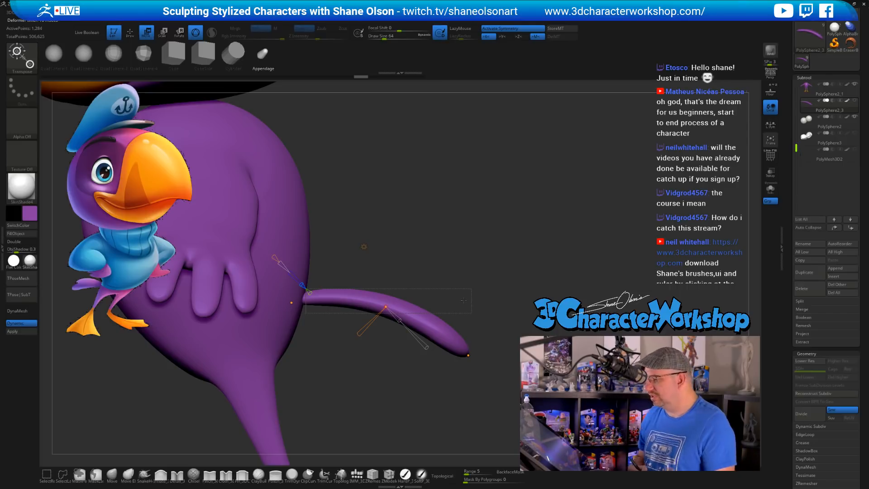
{"action": "key", "text": "ctrl+z"}
{"action": "key", "text": "ctrl+z"}
{"action": "key", "text": "ctrl+z"}
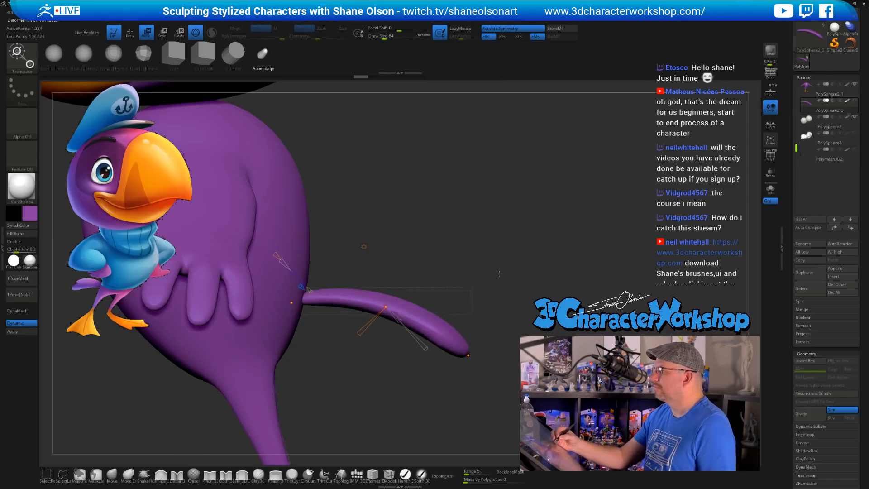
{"action": "key", "text": "ctrl+z"}
{"action": "key", "text": "ctrl+z"}
{"action": "key", "text": "ctrl+z"}
{"action": "key", "text": "ctrl+z"}
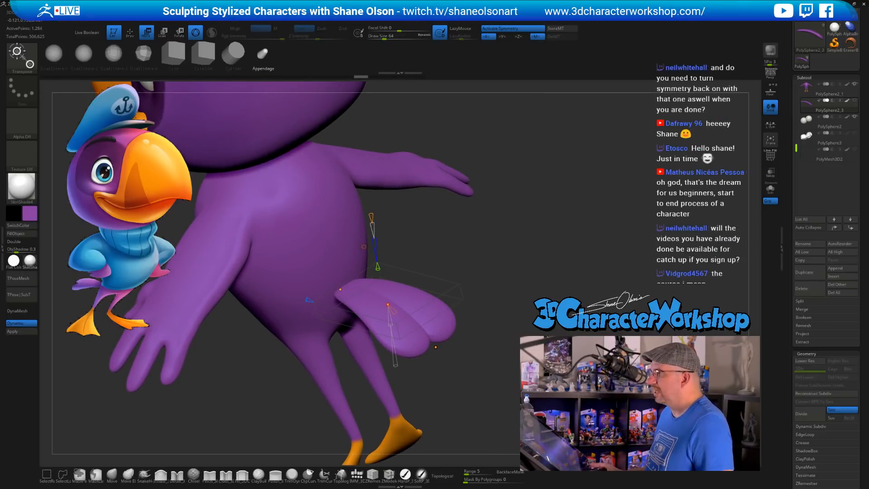
{"action": "key", "text": "ctrl+z"}
{"action": "key", "text": "ctrl+z"}
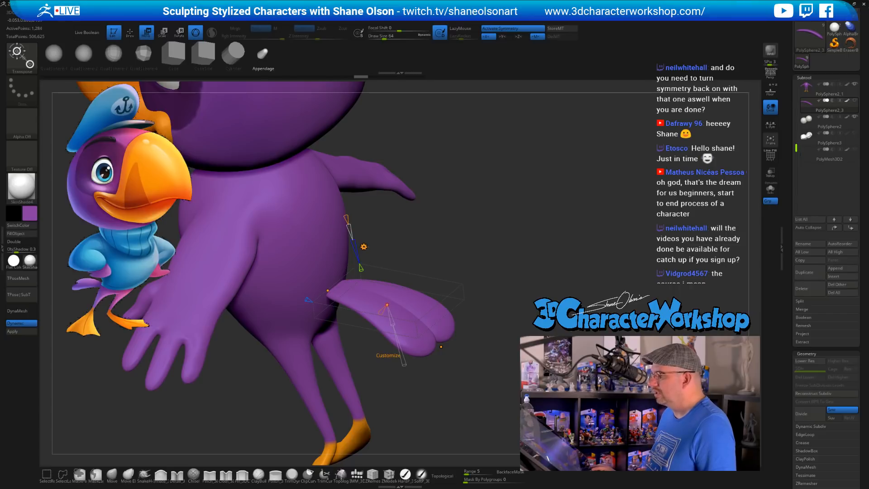
Accept the Bend Curve deformation on the tail pieces
{"action": "left_click", "coordinate": [364, 247]}
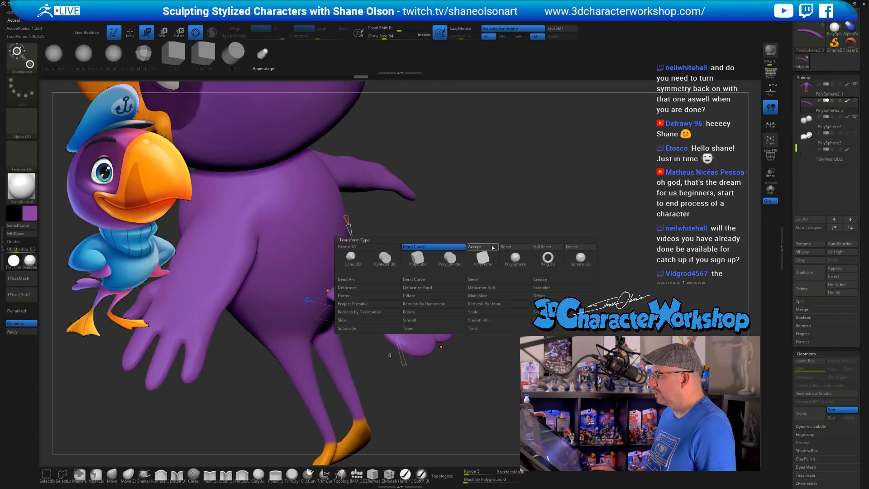
{"action": "left_click", "coordinate": [492, 247]}
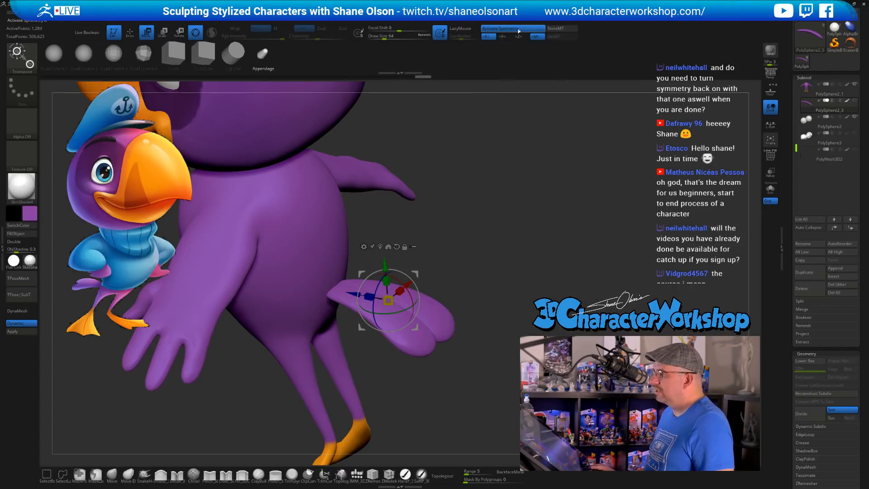
{"action": "left_click_drag", "start_coordinate": [457, 229], "coordinate": [484, 204]}
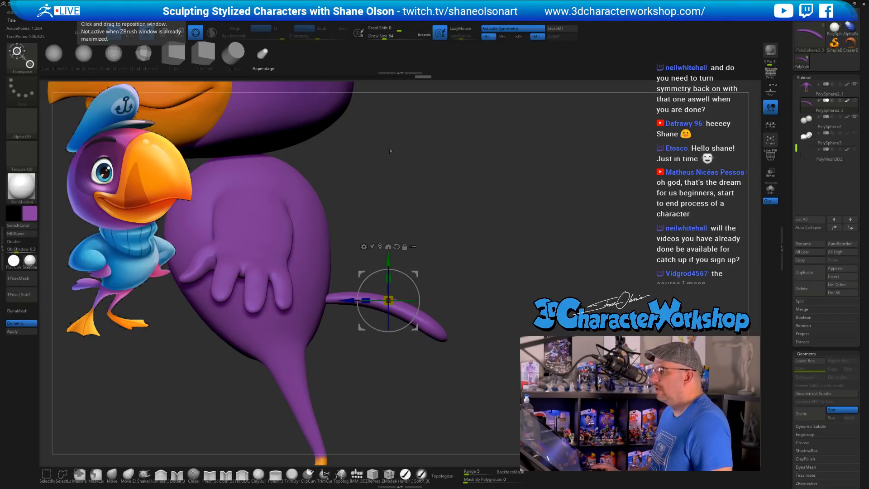
{"action": "left_click_drag", "start_coordinate": [592, 180], "coordinate": [599, 187], "text": "alt"}
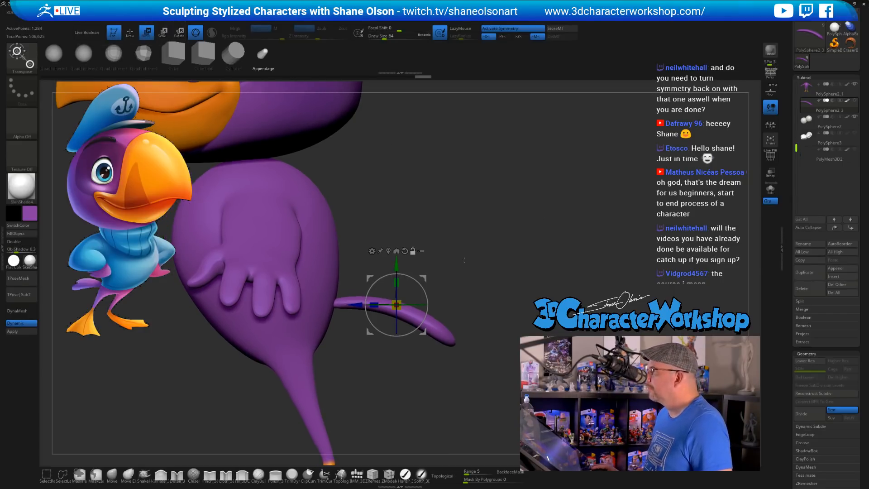
{"action": "left_click_drag", "start_coordinate": [421, 278], "coordinate": [447, 243], "text": "alt"}
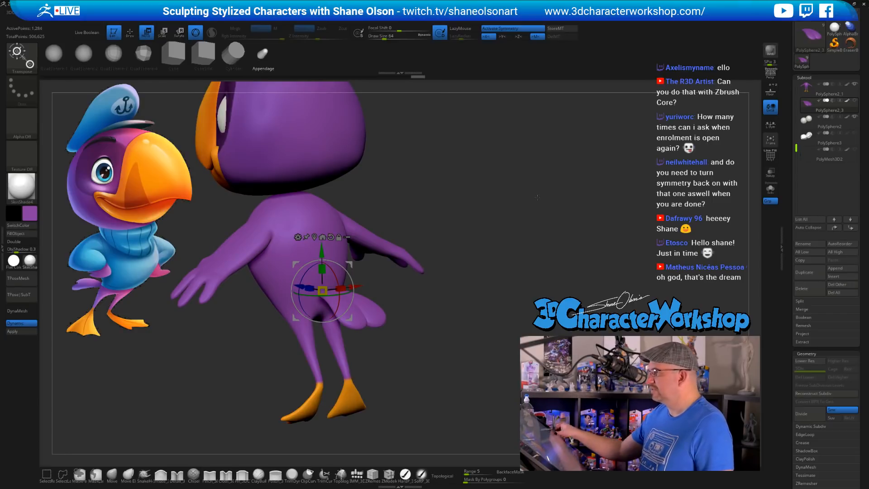
Examine the bent tail and the whole parrot's proportions from the front and side against the reference
{"action": "mouse_move", "coordinate": [529, 264]}
{"action": "left_mouse_down"}
{"action": "mouse_move", "coordinate": [524, 285]}
{"action": "mouse_move", "coordinate": [475, 291]}
{"action": "mouse_move", "coordinate": [522, 290]}
{"action": "left_mouse_up"}
{"action": "key", "text": "q"}
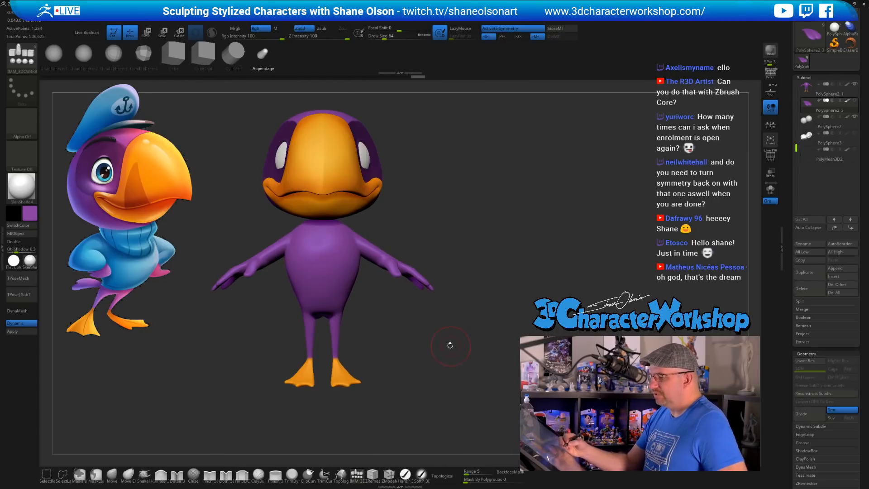
{"action": "mouse_move", "coordinate": [451, 340]}
{"action": "left_mouse_down"}
{"action": "mouse_move", "coordinate": [466, 339]}
{"action": "mouse_move", "coordinate": [459, 345]}
{"action": "left_mouse_up"}
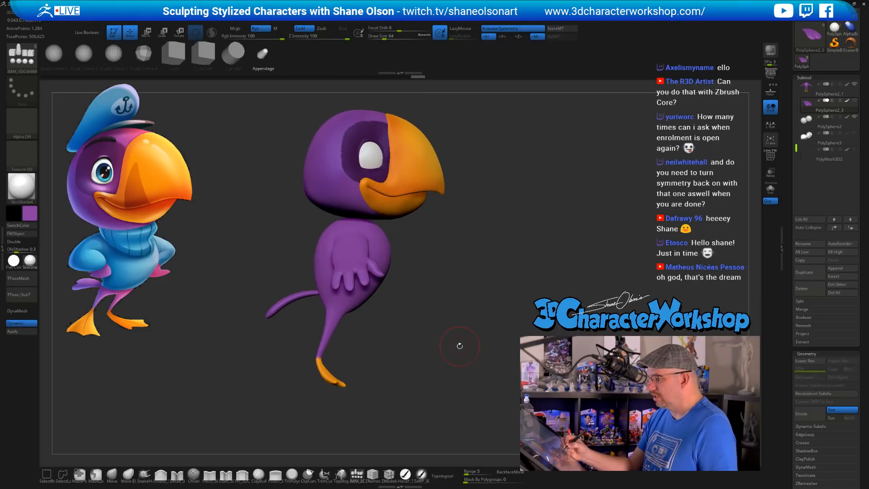
{"action": "key", "text": "w"}
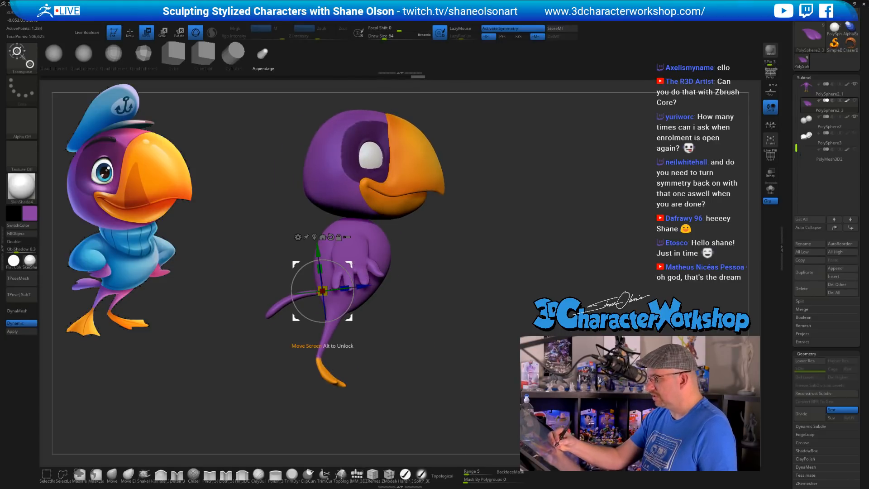
{"action": "left_click_drag", "start_coordinate": [421, 362], "coordinate": [439, 369]}
{"action": "key", "text": "q"}
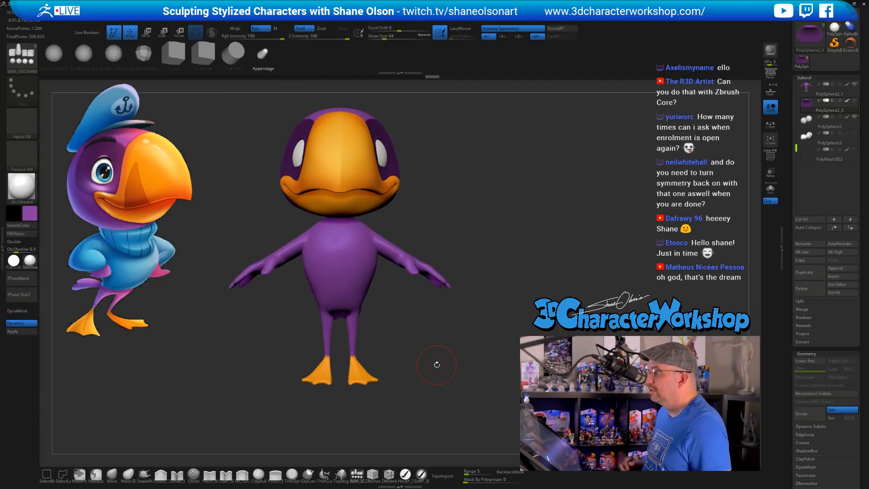
{"action": "mouse_move", "coordinate": [415, 310]}
{"action": "left_mouse_down", "text": "alt"}
{"action": "mouse_move", "coordinate": [416, 320]}
{"action": "mouse_move", "coordinate": [421, 307]}
{"action": "left_mouse_up", "text": "alt"}
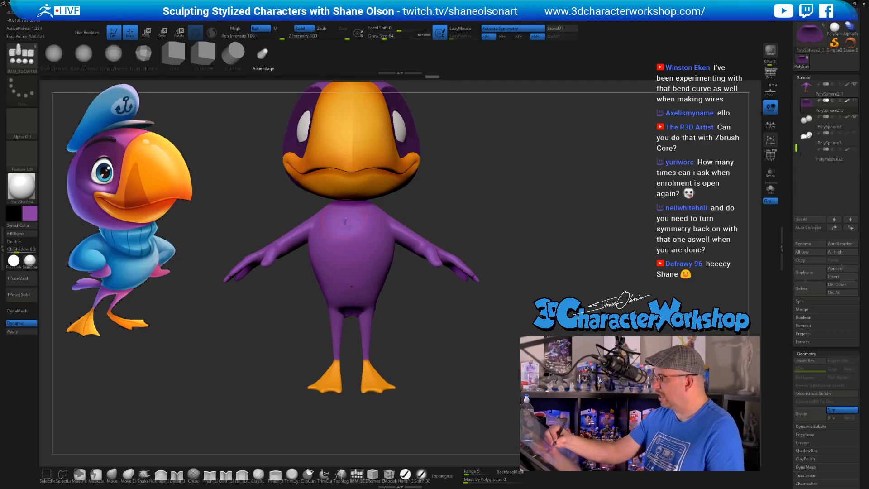
{"action": "right_click_drag", "start_coordinate": [350, 256], "coordinate": [355, 272], "text": "alt"}
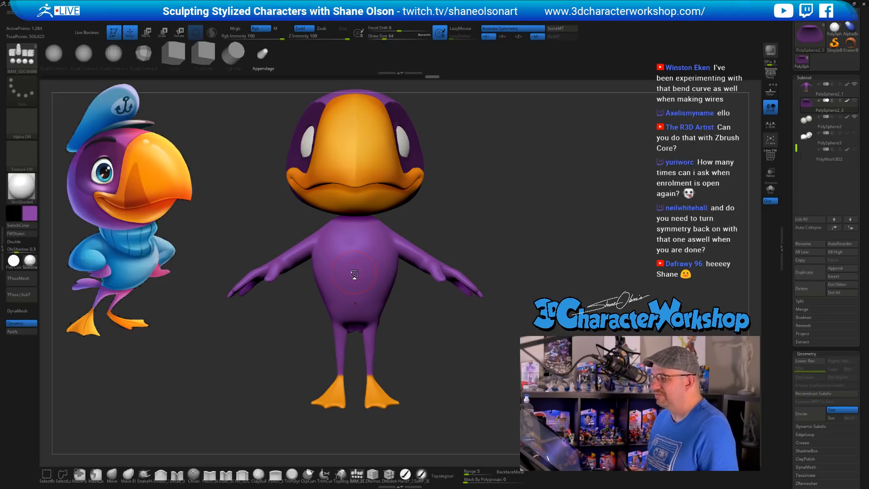
{"action": "left_click_drag", "start_coordinate": [514, 272], "coordinate": [561, 295]}
Show the hidden PolyMesh3D2 eye subtool and make the body subtool PolySphere2_1 active
{"action": "left_click", "coordinate": [854, 149]}
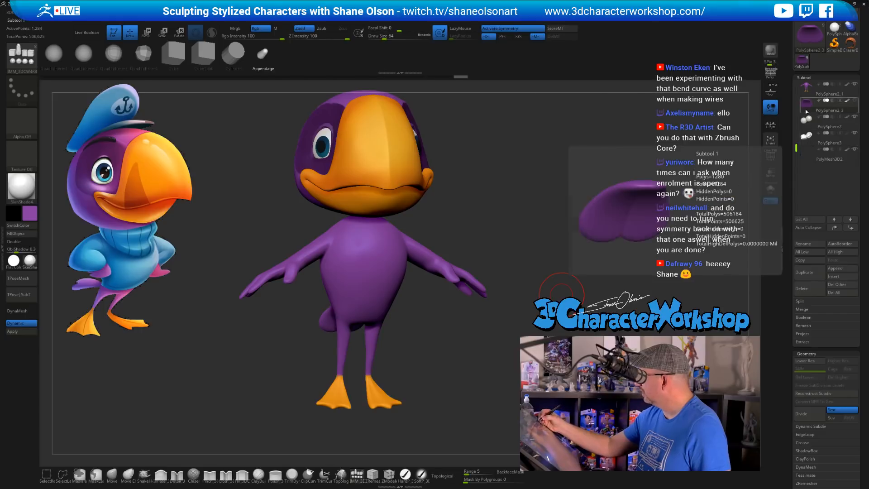
{"action": "left_click_drag", "start_coordinate": [558, 209], "coordinate": [553, 240]}
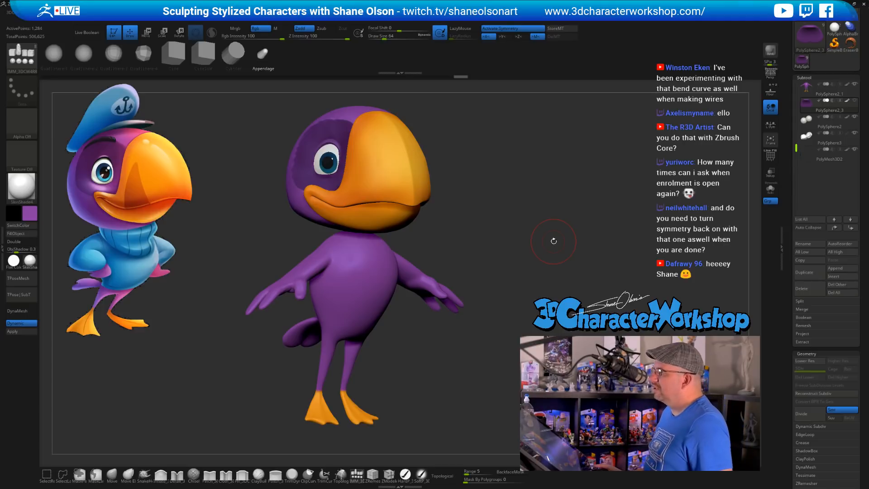
{"action": "left_click_drag", "start_coordinate": [535, 220], "coordinate": [514, 227]}
{"action": "left_click", "coordinate": [340, 272], "text": "alt"}
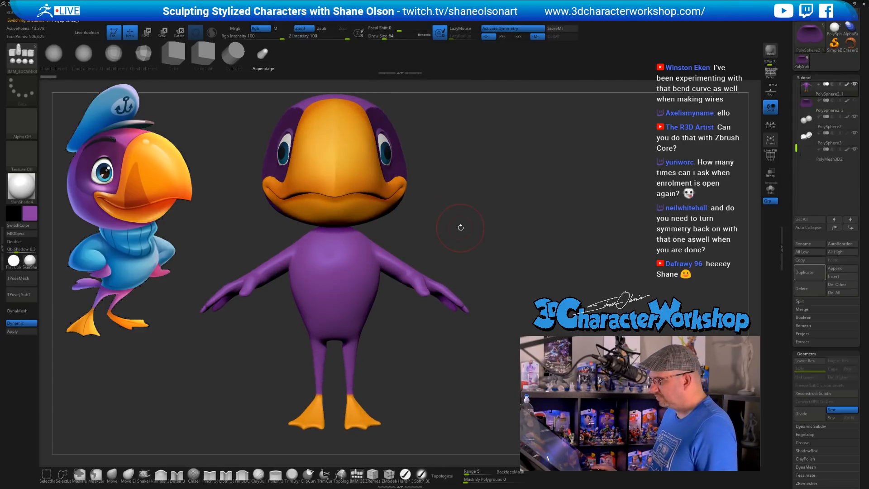
Choose the QuadSphere insert mesh and try placing it on the front of the parrot's torso
{"action": "left_click_drag", "start_coordinate": [460, 227], "coordinate": [472, 216], "text": "alt"}
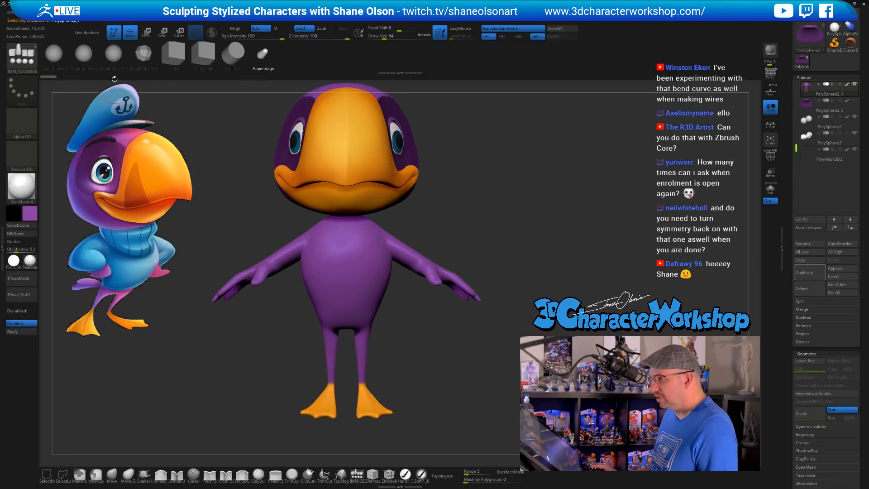
{"action": "left_click", "coordinate": [57, 57]}
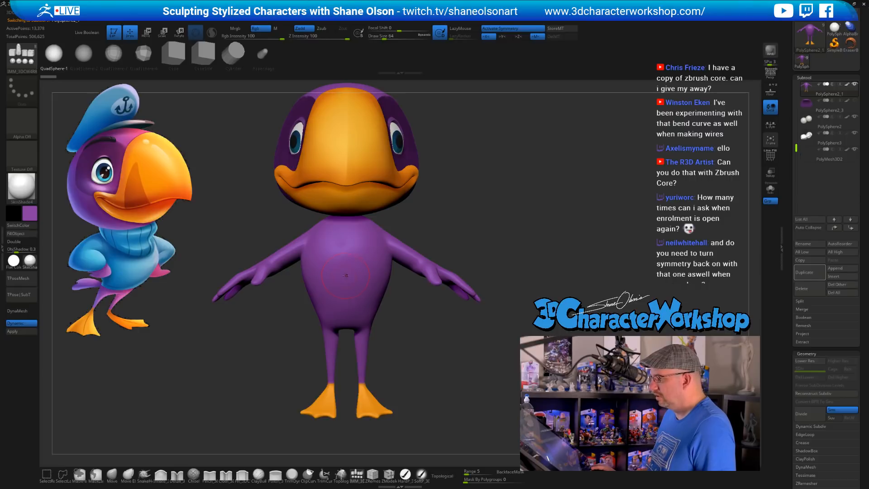
{"action": "left_click_drag", "start_coordinate": [346, 257], "coordinate": [349, 294]}
{"action": "key", "text": "ctrl+z"}
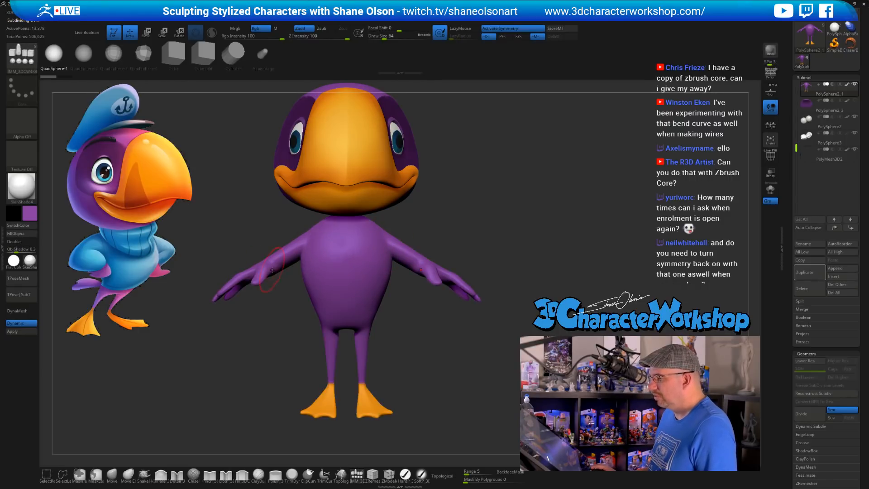
Pick the sweater's blue from the reference artwork as the active colour
{"action": "key", "text": "shift+z"}
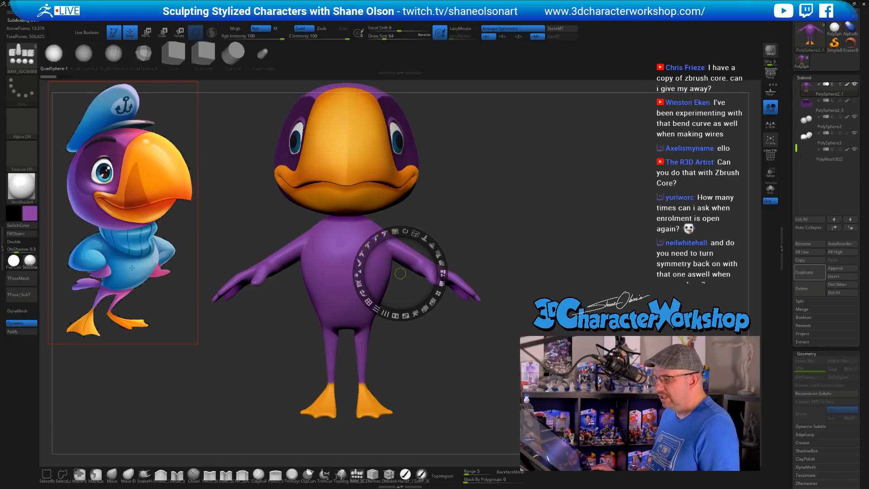
{"action": "key", "text": "c"}
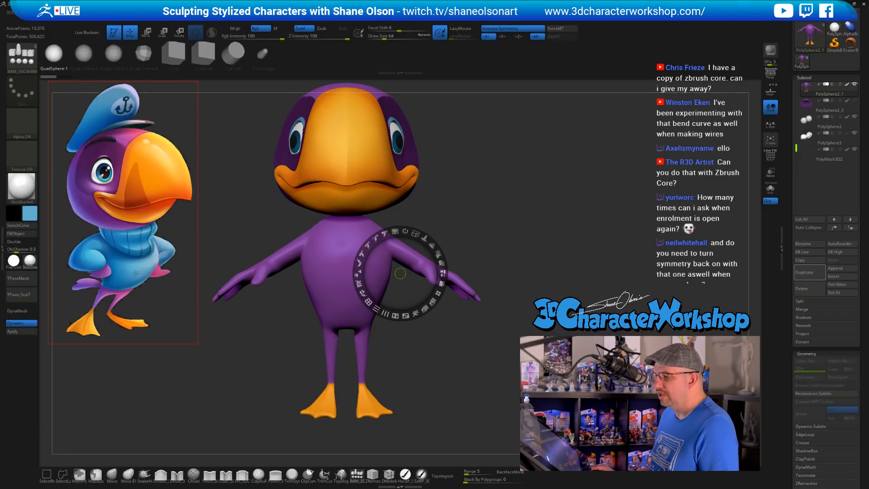
{"action": "key", "text": "c"}
{"action": "key", "text": "c"}
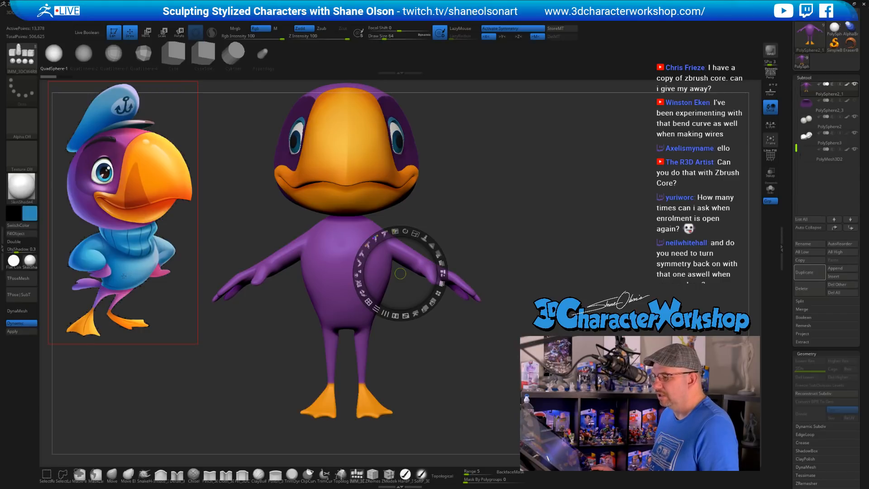
{"action": "key", "text": "z"}
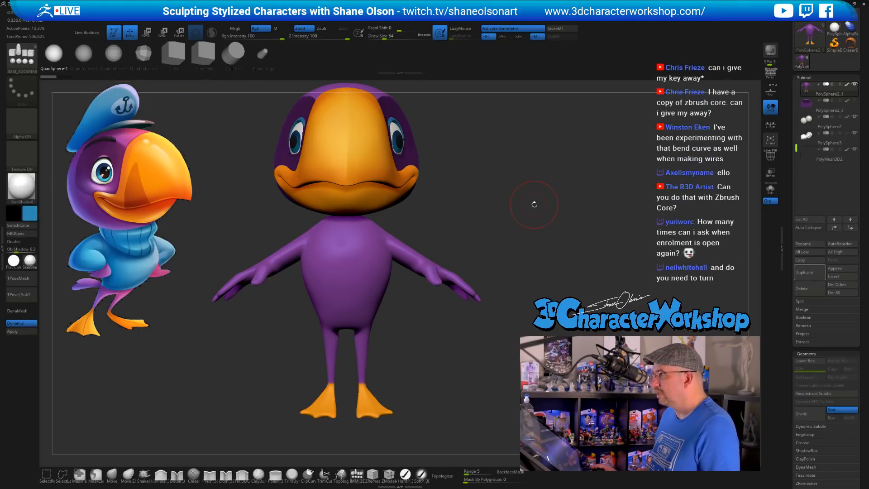
{"action": "left_click_drag", "start_coordinate": [514, 276], "coordinate": [452, 283], "text": "alt"}
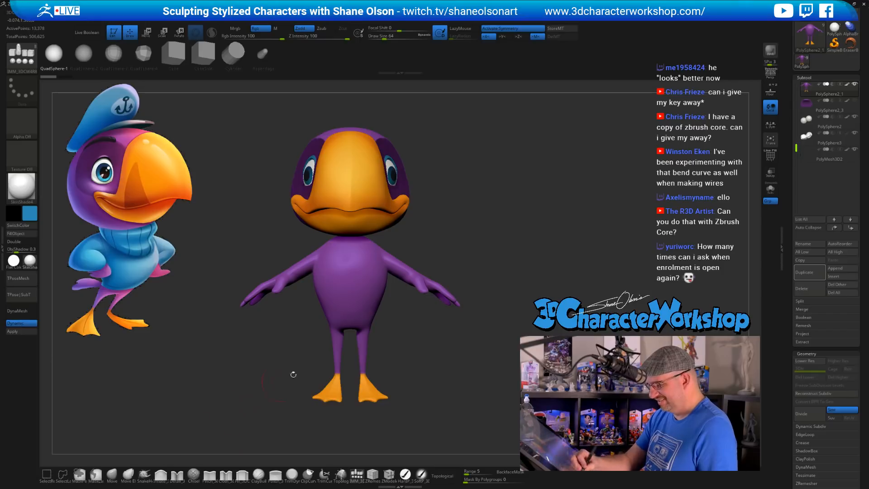
{"action": "key", "text": "w"}
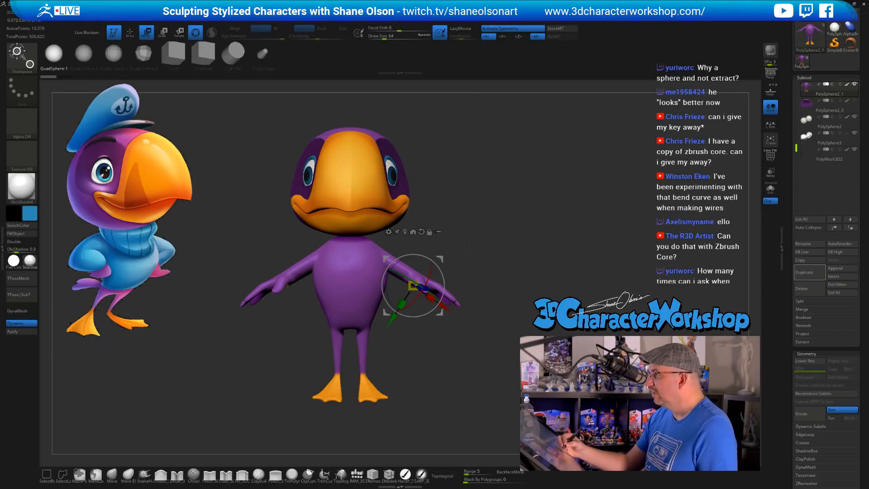
{"action": "left_click_drag", "start_coordinate": [434, 267], "coordinate": [433, 240], "text": "alt"}
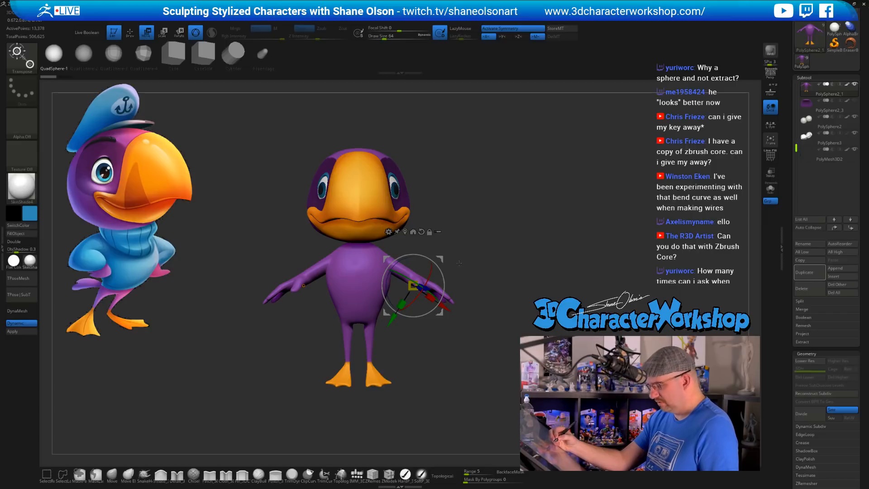
{"action": "key", "text": "q"}
{"action": "left_click_drag", "start_coordinate": [461, 250], "coordinate": [462, 261], "text": "alt"}
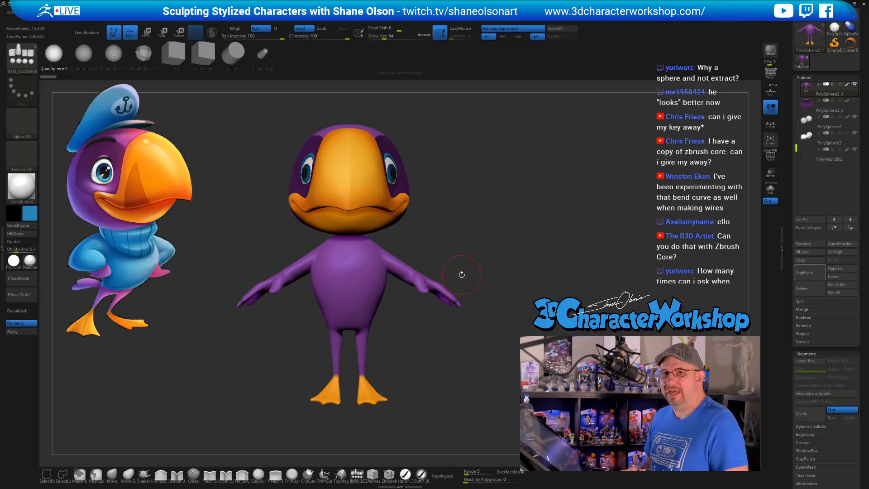
Try masking a patch of the parrot's chest with the MaskPen brush
{"action": "left_click_drag", "start_coordinate": [350, 267], "coordinate": [365, 276], "text": "ctrl"}
{"action": "left_click_drag", "start_coordinate": [418, 333], "coordinate": [411, 343]}
{"action": "key", "text": "ctrl+z"}
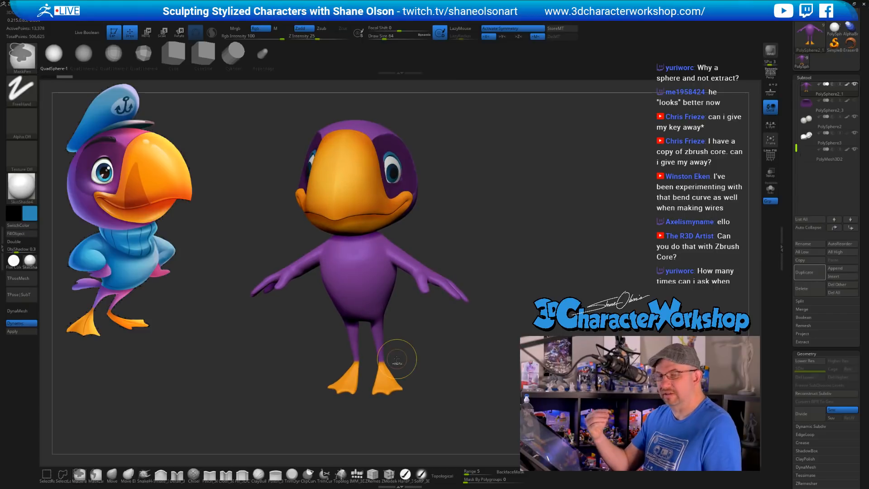
{"action": "left_click_drag", "start_coordinate": [507, 300], "coordinate": [505, 302], "text": "shift"}
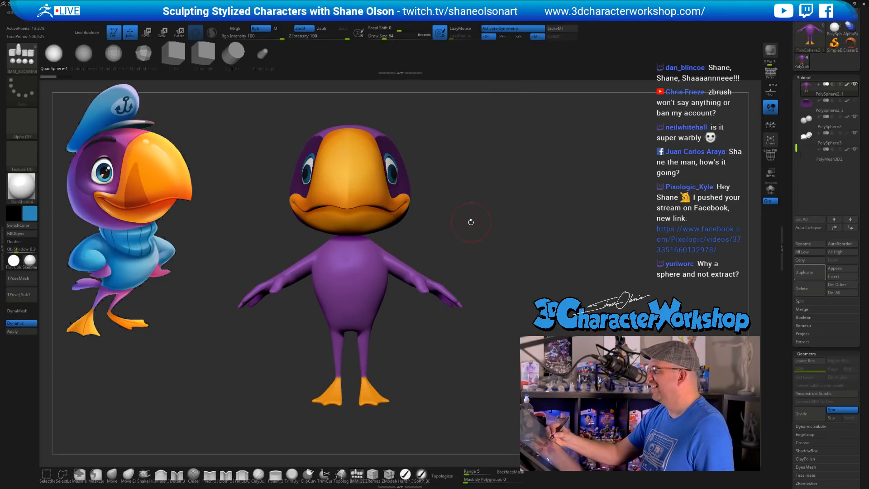
Insert a blue QuadSphere at the front of the torso and move it back into the body as the sweater base
{"action": "mouse_move", "coordinate": [467, 219]}
{"action": "left_mouse_down"}
{"action": "mouse_move", "coordinate": [483, 241]}
{"action": "mouse_move", "coordinate": [348, 297]}
{"action": "mouse_move", "coordinate": [348, 286]}
{"action": "mouse_move", "coordinate": [350, 317]}
{"action": "left_mouse_up"}
{"action": "left_click_drag", "start_coordinate": [452, 290], "coordinate": [483, 281]}
{"action": "key", "text": "w"}
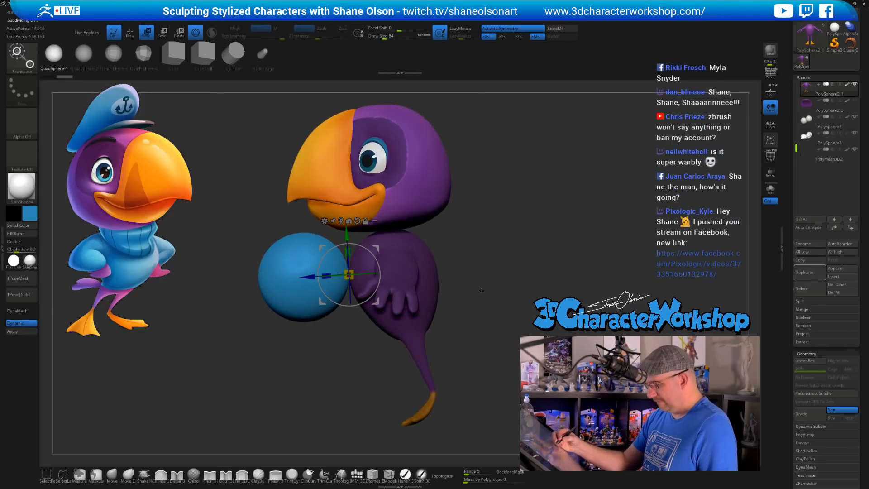
{"action": "left_click_drag", "start_coordinate": [348, 274], "coordinate": [441, 288]}
{"action": "left_click_drag", "start_coordinate": [468, 261], "coordinate": [468, 261]}
{"action": "left_click_drag", "start_coordinate": [513, 312], "coordinate": [496, 298], "text": "alt"}
{"action": "left_click_drag", "start_coordinate": [497, 298], "coordinate": [485, 261]}
{"action": "left_click_drag", "start_coordinate": [427, 294], "coordinate": [458, 307], "text": "alt"}
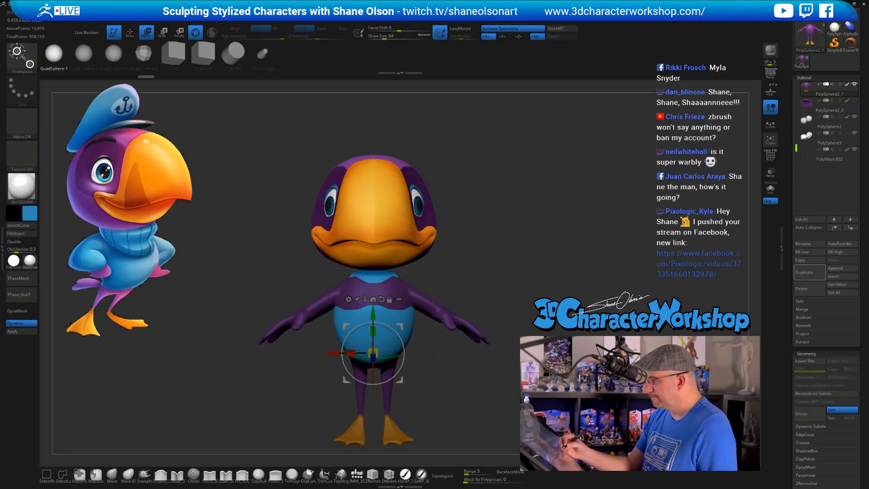
{"action": "left_click_drag", "start_coordinate": [437, 355], "coordinate": [436, 368], "text": "alt"}
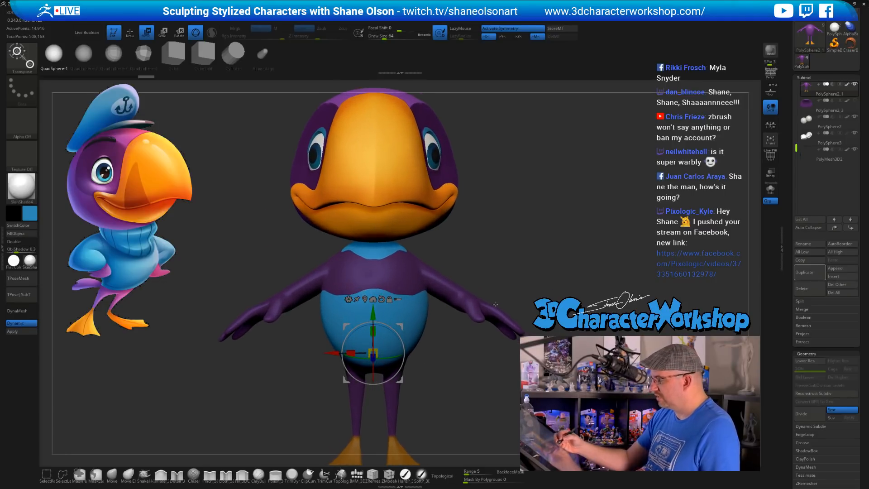
With the Move brush at draw size 104, pull the blue sphere outward over the chest and shoulders
{"action": "left_click", "coordinate": [113, 473]}
{"action": "key", "text": "s"}
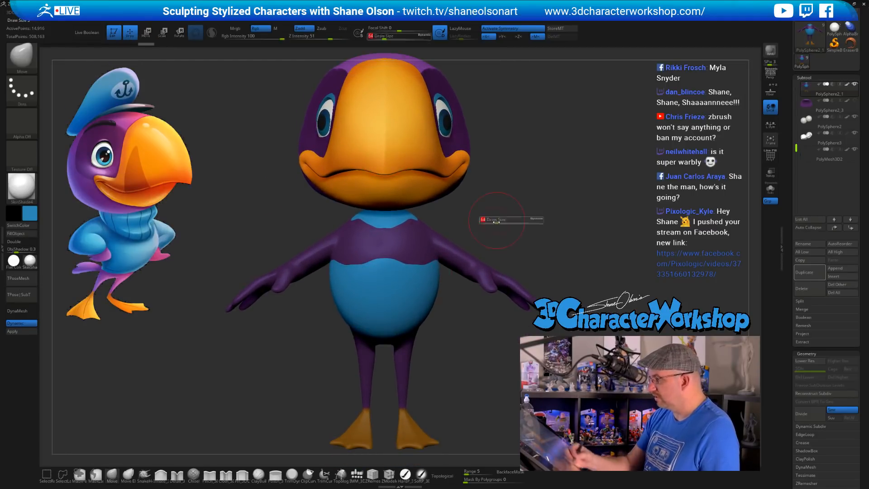
{"action": "left_click_drag", "start_coordinate": [495, 221], "coordinate": [520, 226]}
{"action": "left_click_drag", "start_coordinate": [438, 250], "coordinate": [448, 245]}
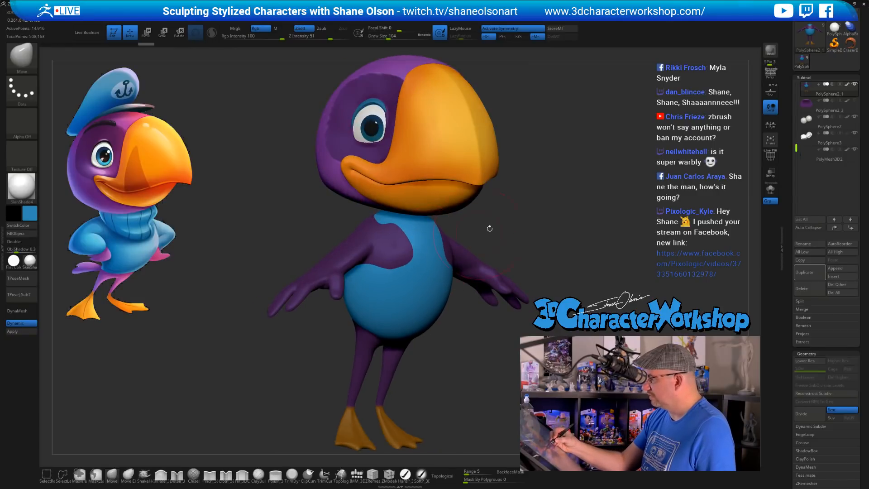
{"action": "left_click_drag", "start_coordinate": [488, 227], "coordinate": [454, 228]}
{"action": "mouse_move", "coordinate": [454, 247]}
{"action": "left_mouse_down"}
{"action": "mouse_move", "coordinate": [494, 231]}
{"action": "mouse_move", "coordinate": [458, 239]}
{"action": "mouse_move", "coordinate": [453, 227]}
{"action": "left_mouse_up"}
{"action": "left_click_drag", "start_coordinate": [488, 237], "coordinate": [510, 232]}
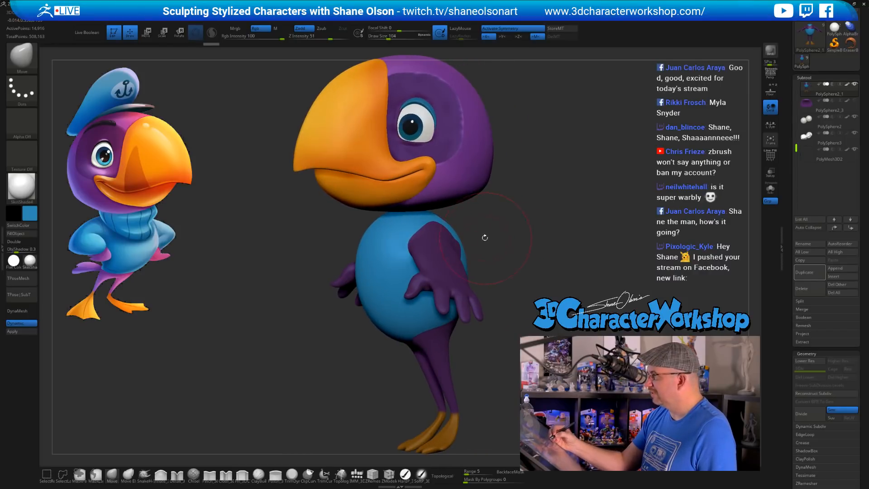
Shape the blue sphere around the torso's back, sides and lower belly into a smooth egg-shaped sweater form
{"action": "left_click_drag", "start_coordinate": [453, 247], "coordinate": [455, 244]}
{"action": "mouse_move", "coordinate": [538, 242]}
{"action": "left_mouse_down"}
{"action": "mouse_move", "coordinate": [480, 236]}
{"action": "mouse_move", "coordinate": [523, 220]}
{"action": "mouse_move", "coordinate": [504, 222]}
{"action": "mouse_move", "coordinate": [556, 230]}
{"action": "left_mouse_up"}
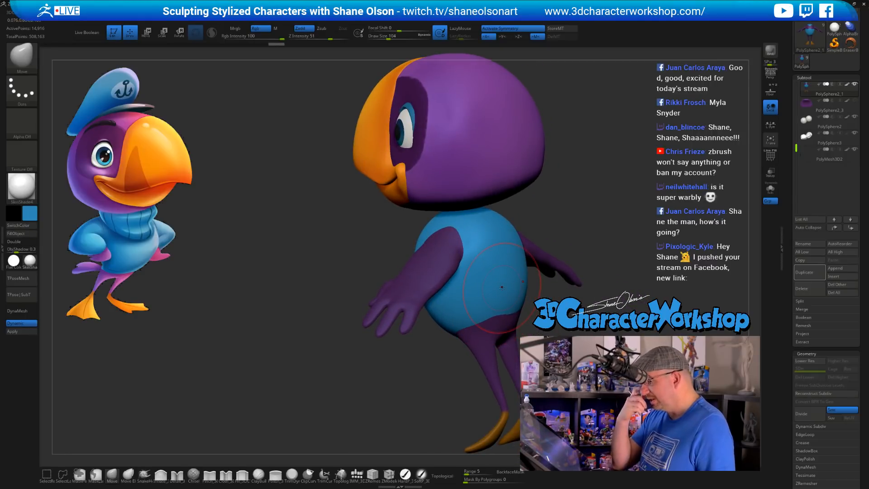
{"action": "left_click_drag", "start_coordinate": [300, 396], "coordinate": [326, 395]}
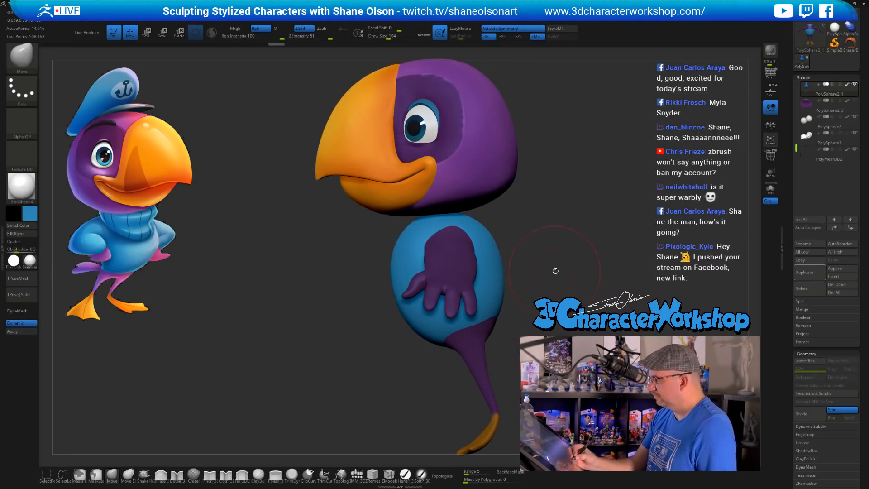
{"action": "left_click_drag", "start_coordinate": [553, 270], "coordinate": [541, 274]}
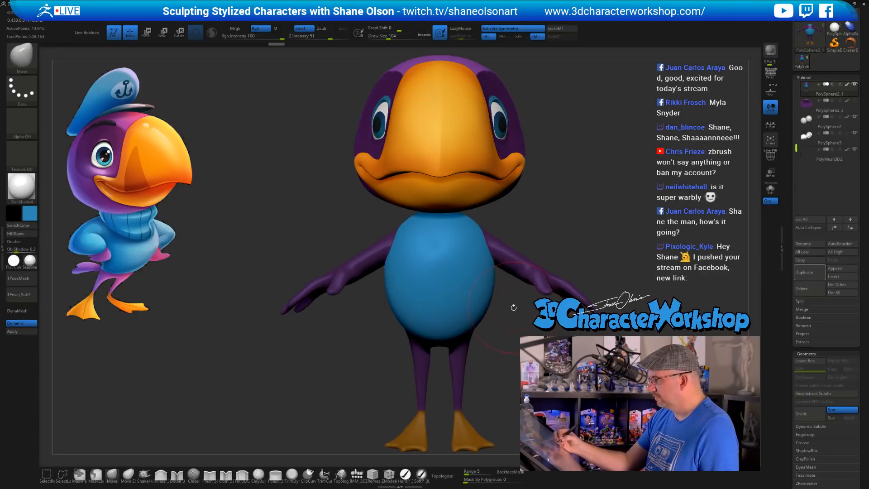
{"action": "left_click_drag", "start_coordinate": [513, 307], "coordinate": [495, 281]}
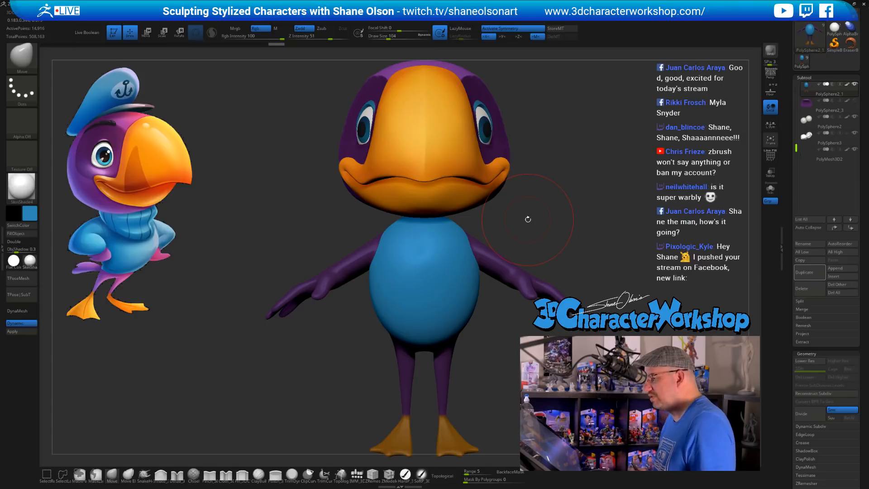
{"action": "left_click_drag", "start_coordinate": [546, 250], "coordinate": [479, 244]}
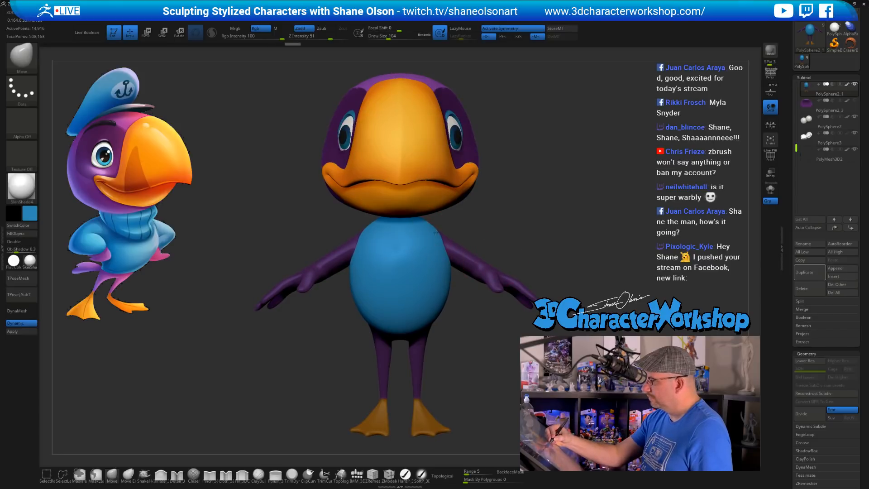
{"action": "mouse_move", "coordinate": [459, 337]}
{"action": "left_mouse_down"}
{"action": "mouse_move", "coordinate": [438, 327]}
{"action": "mouse_move", "coordinate": [483, 363]}
{"action": "mouse_move", "coordinate": [438, 330]}
{"action": "left_mouse_up"}
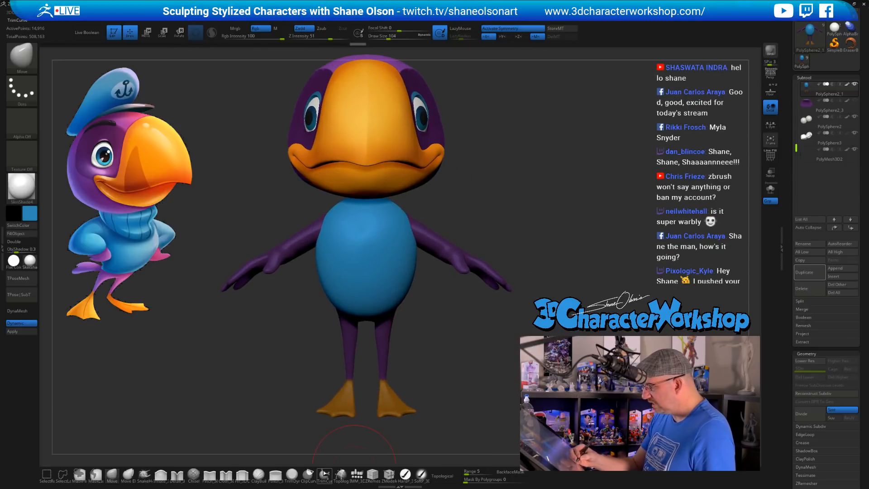
Try cutting the lower part of the sweater form at an angle from the side with ClipCurve
{"action": "left_click", "coordinate": [308, 473]}
{"action": "left_click", "coordinate": [284, 480]}
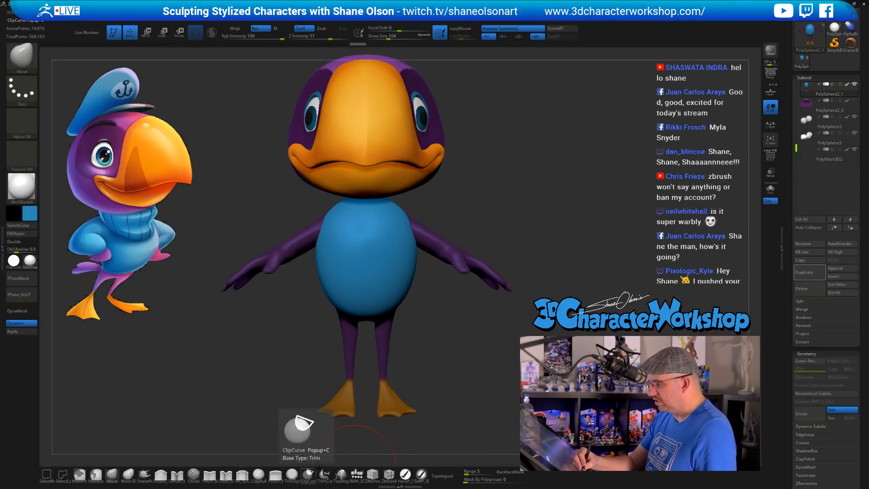
{"action": "left_click_drag", "start_coordinate": [570, 256], "coordinate": [545, 267]}
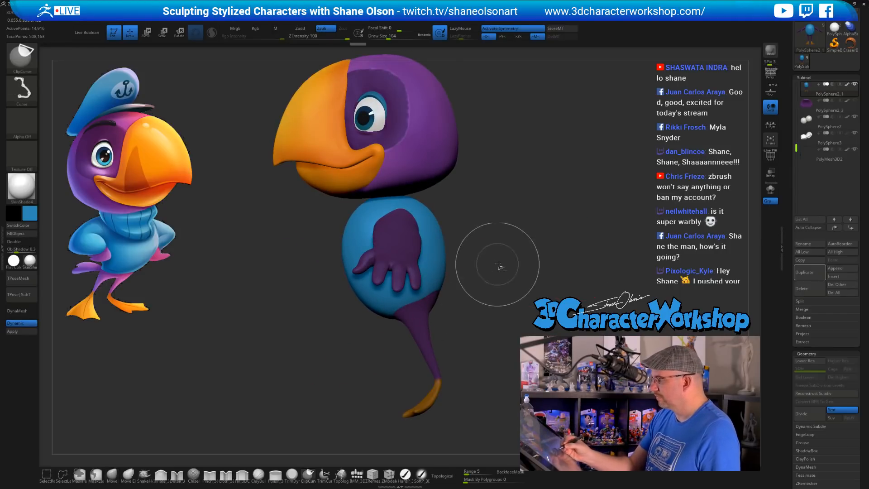
{"action": "left_click_drag", "start_coordinate": [475, 278], "coordinate": [313, 333], "text": "ctrl+shift"}
{"action": "mouse_move", "coordinate": [522, 330]}
{"action": "left_mouse_down"}
{"action": "mouse_move", "coordinate": [500, 297]}
{"action": "mouse_move", "coordinate": [508, 330]}
{"action": "left_mouse_up"}
{"action": "key", "text": "ctrl+z"}
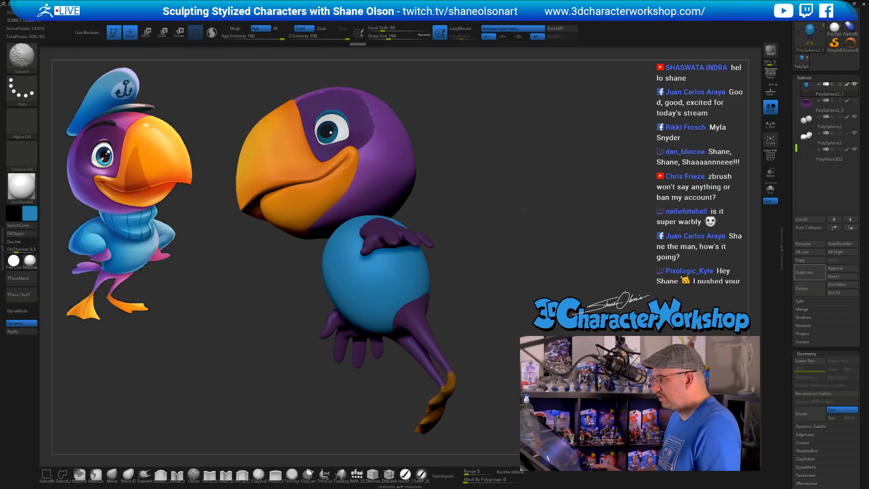
{"action": "left_click_drag", "start_coordinate": [491, 314], "coordinate": [525, 210]}
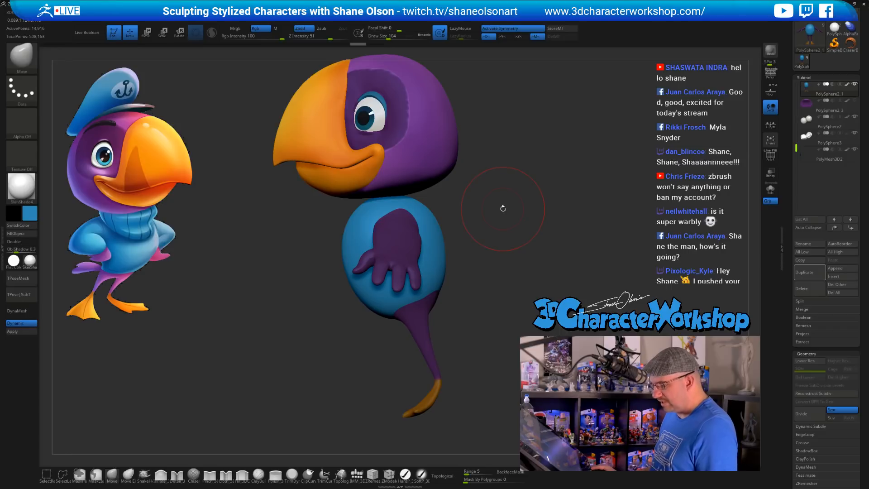
Turn off dynamic subdivision and display the polygon wireframe on the body and sweater form
{"action": "key", "text": "shift"}
{"action": "key", "text": "shift+d"}
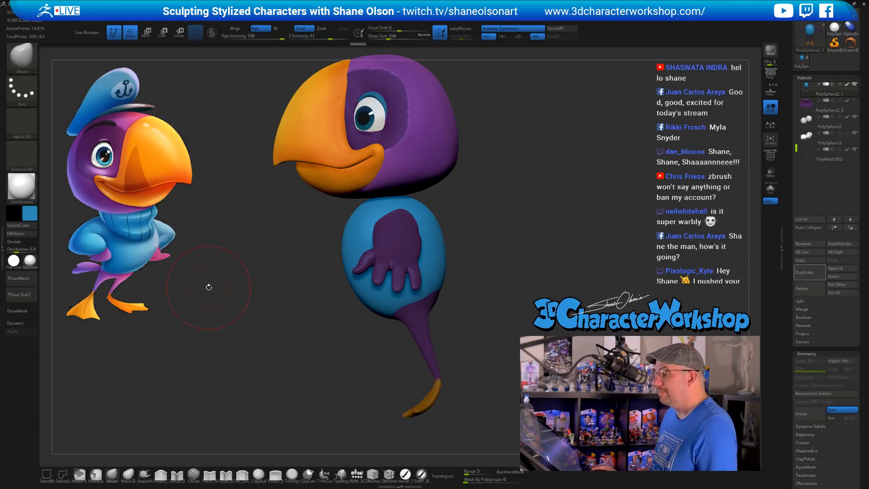
{"action": "mouse_move", "coordinate": [229, 299]}
{"action": "left_mouse_down", "text": "alt"}
{"action": "mouse_move", "coordinate": [251, 312]}
{"action": "mouse_move", "coordinate": [318, 314]}
{"action": "mouse_move", "coordinate": [417, 231]}
{"action": "left_mouse_up", "text": "alt"}
{"action": "key", "text": "shift"}
{"action": "key", "text": "shift+f"}
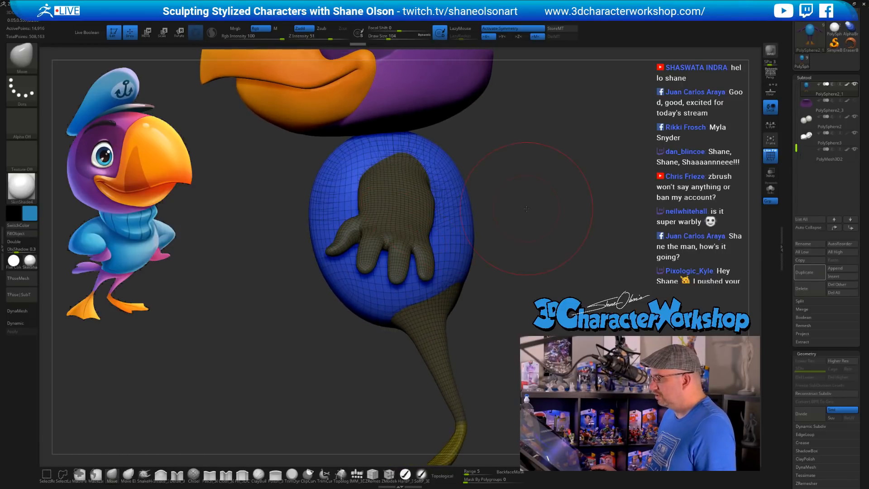
{"action": "left_click_drag", "start_coordinate": [526, 208], "coordinate": [516, 195], "text": "alt"}
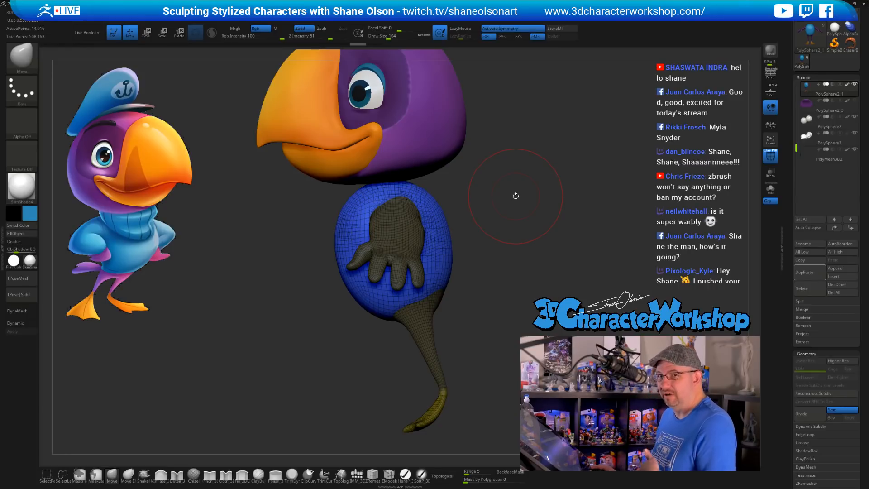
Split the unmasked sweater form from the body into its own subtool and make that subtool active
{"action": "key", "text": "space"}
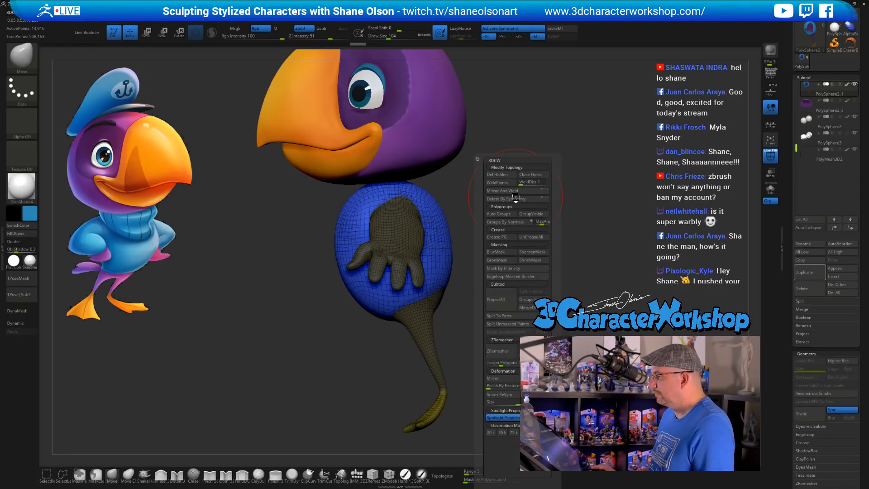
{"action": "left_click", "coordinate": [520, 324]}
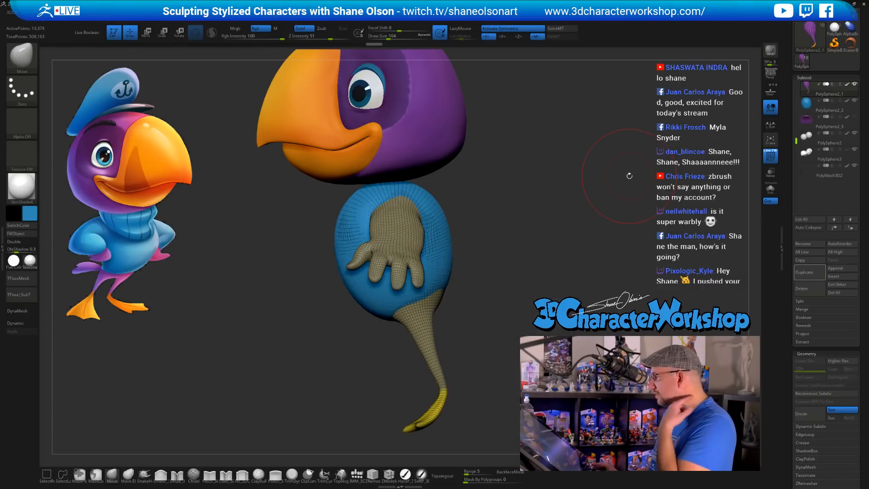
{"action": "key", "text": "Down"}
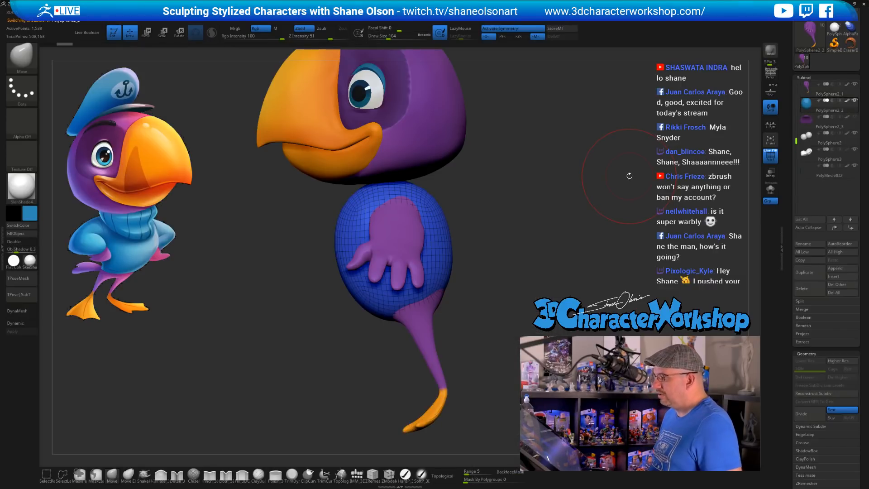
Try clipping the sweater's lower end along a slanted line from the side view and check the opening from below
{"action": "left_click_drag", "start_coordinate": [503, 241], "coordinate": [472, 238], "text": "alt"}
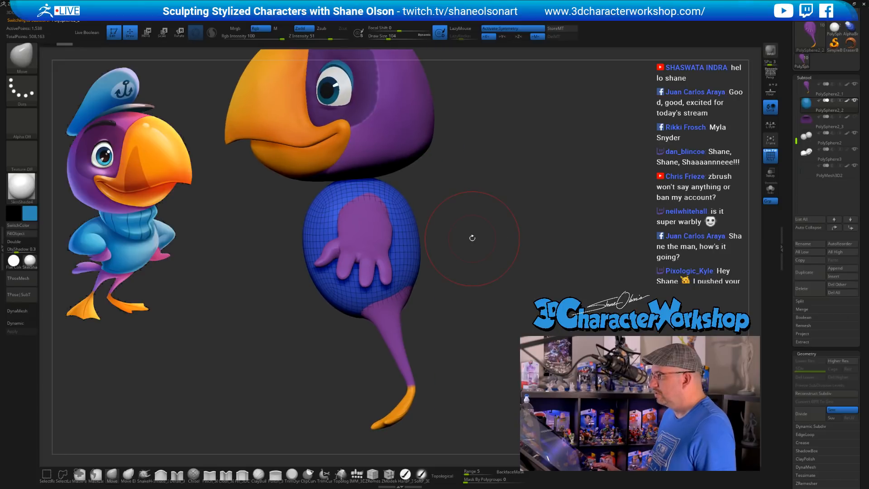
{"action": "left_click_drag", "start_coordinate": [452, 286], "coordinate": [451, 304], "text": "alt"}
{"action": "mouse_move", "coordinate": [453, 262]}
{"action": "left_mouse_down", "text": "alt"}
{"action": "mouse_move", "coordinate": [433, 264]}
{"action": "mouse_move", "coordinate": [439, 280]}
{"action": "mouse_move", "coordinate": [391, 345]}
{"action": "left_mouse_up", "text": "alt"}
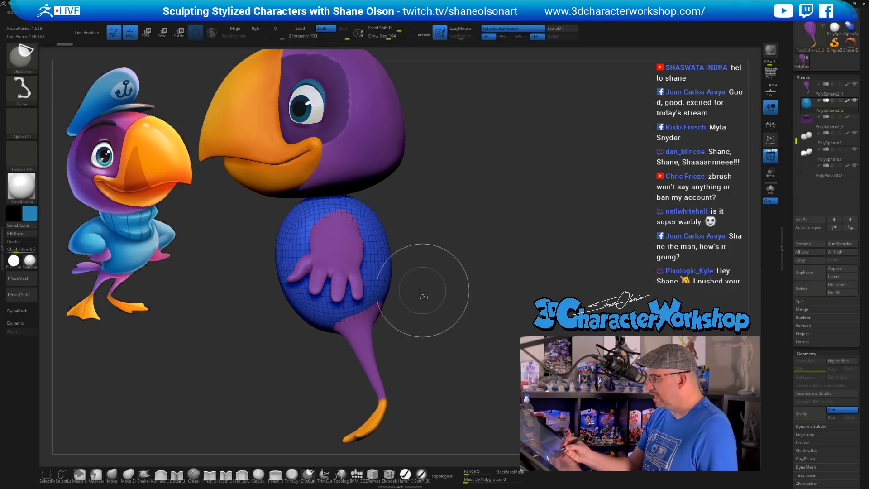
{"action": "left_click_drag", "start_coordinate": [442, 277], "coordinate": [247, 347], "text": "ctrl+shift"}
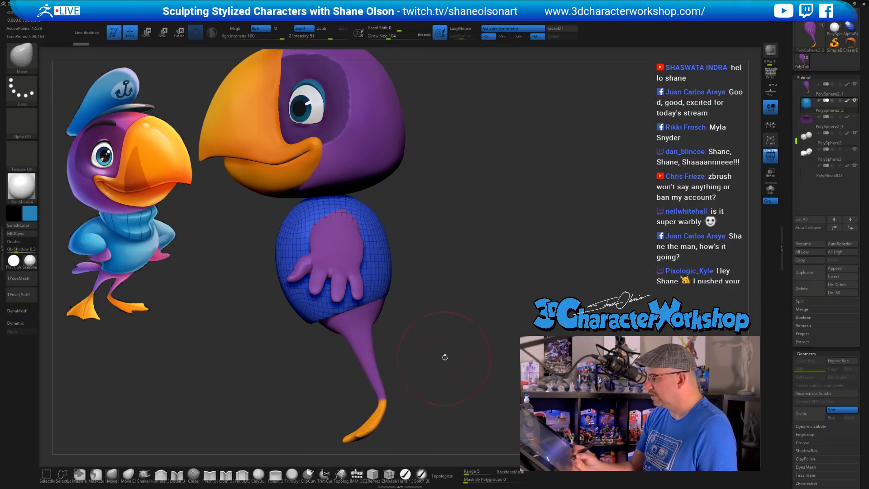
{"action": "mouse_move", "coordinate": [444, 357]}
{"action": "left_mouse_down"}
{"action": "mouse_move", "coordinate": [447, 307]}
{"action": "mouse_move", "coordinate": [442, 344]}
{"action": "left_mouse_up"}
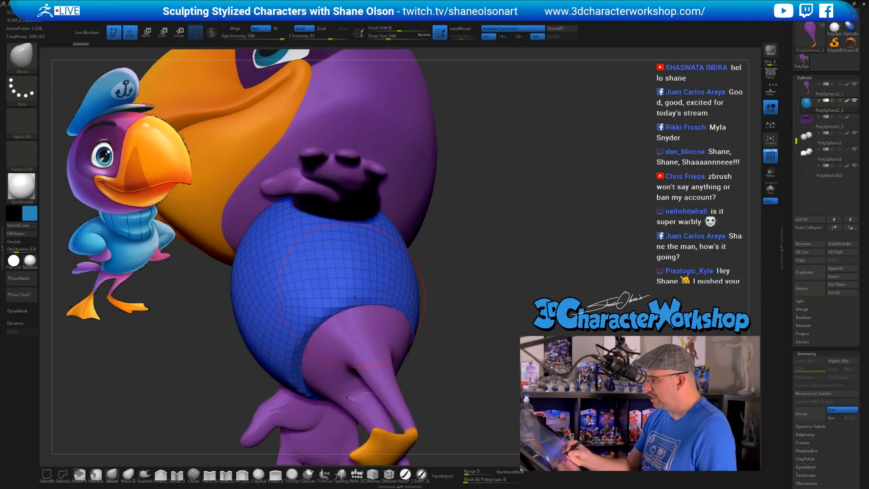
{"action": "mouse_move", "coordinate": [426, 309]}
{"action": "left_mouse_down"}
{"action": "mouse_move", "coordinate": [462, 351]}
{"action": "mouse_move", "coordinate": [348, 323]}
{"action": "left_mouse_up"}
{"action": "left_click_drag", "start_coordinate": [390, 302], "coordinate": [471, 298]}
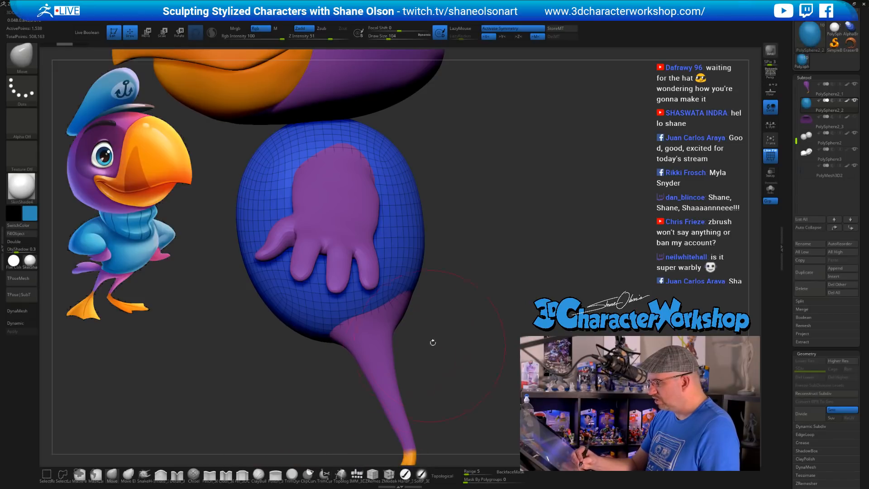
Trim the lower end of the sweater at a slant from the side so it is cut flat above the hips
{"action": "mouse_move", "coordinate": [448, 284]}
{"action": "left_mouse_down", "text": "ctrl+shift"}
{"action": "mouse_move", "coordinate": [241, 355]}
{"action": "mouse_move", "coordinate": [250, 340]}
{"action": "left_mouse_up", "text": "ctrl+shift"}
{"action": "mouse_move", "coordinate": [466, 348]}
{"action": "left_mouse_down"}
{"action": "mouse_move", "coordinate": [465, 324]}
{"action": "mouse_move", "coordinate": [459, 365]}
{"action": "left_mouse_up"}
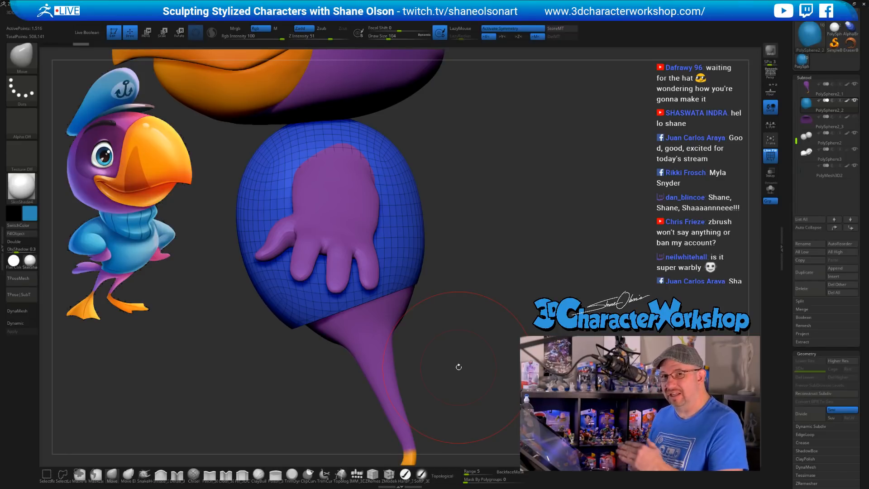
{"action": "left_click_drag", "start_coordinate": [458, 367], "coordinate": [471, 267]}
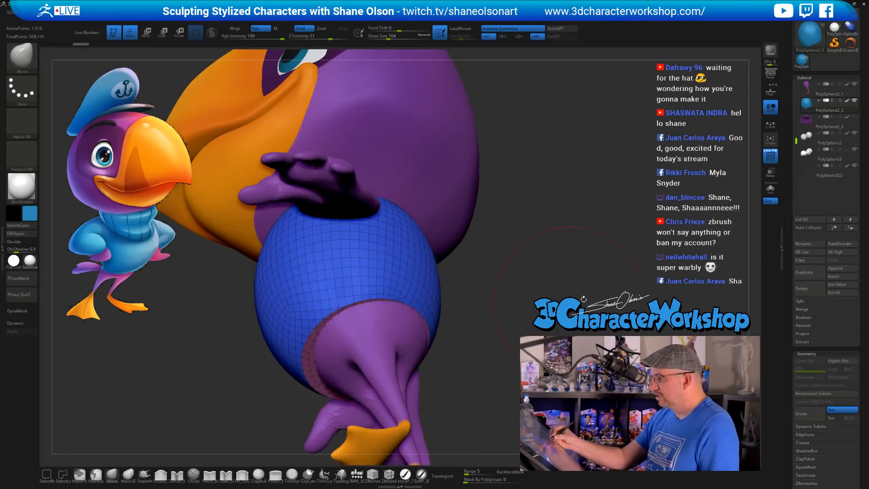
Isolate the sweater to examine the cut surface at its bottom and bring the other subtools back into view
{"action": "left_click", "coordinate": [770, 189]}
{"action": "left_click_drag", "start_coordinate": [524, 298], "coordinate": [502, 253]}
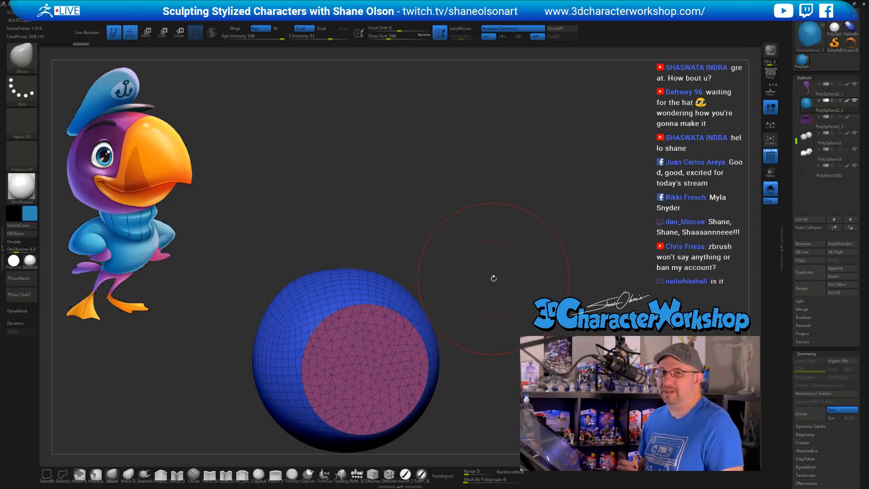
{"action": "left_click_drag", "start_coordinate": [503, 260], "coordinate": [471, 290]}
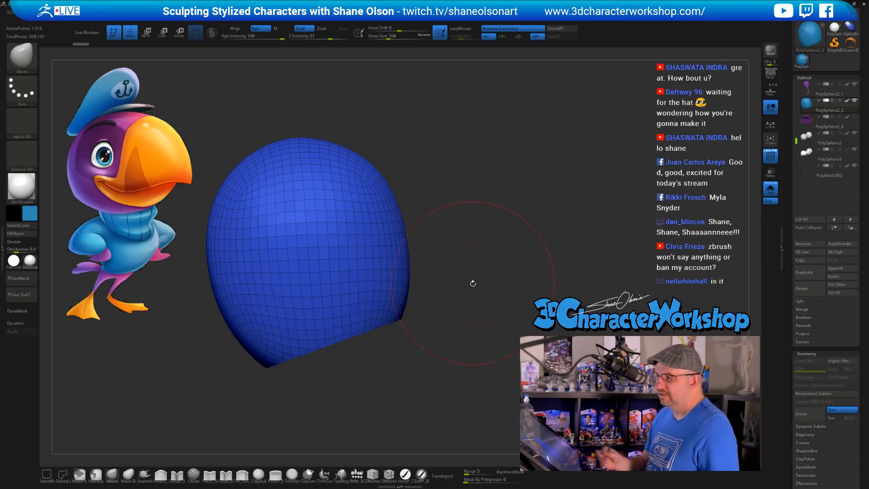
{"action": "mouse_move", "coordinate": [473, 284]}
{"action": "left_mouse_down", "text": "alt"}
{"action": "mouse_move", "coordinate": [500, 285]}
{"action": "mouse_move", "coordinate": [524, 261]}
{"action": "mouse_move", "coordinate": [519, 209]}
{"action": "left_mouse_up", "text": "alt"}
{"action": "left_click", "coordinate": [769, 193]}
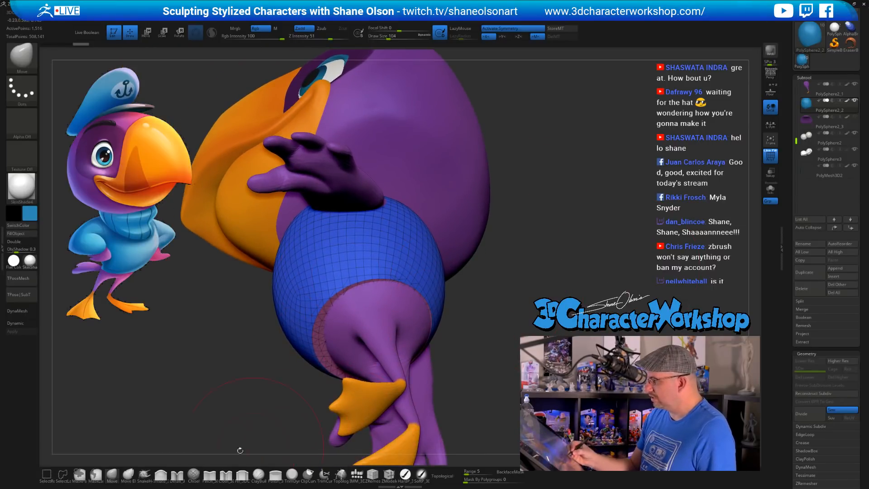
Enlarge the Move brush to size 136 and adjust the sweater's hem so it fits evenly around the hips
{"action": "key", "text": "s"}
{"action": "left_click_drag", "start_coordinate": [206, 373], "coordinate": [208, 374]}
{"action": "left_click_drag", "start_coordinate": [316, 331], "coordinate": [319, 329]}
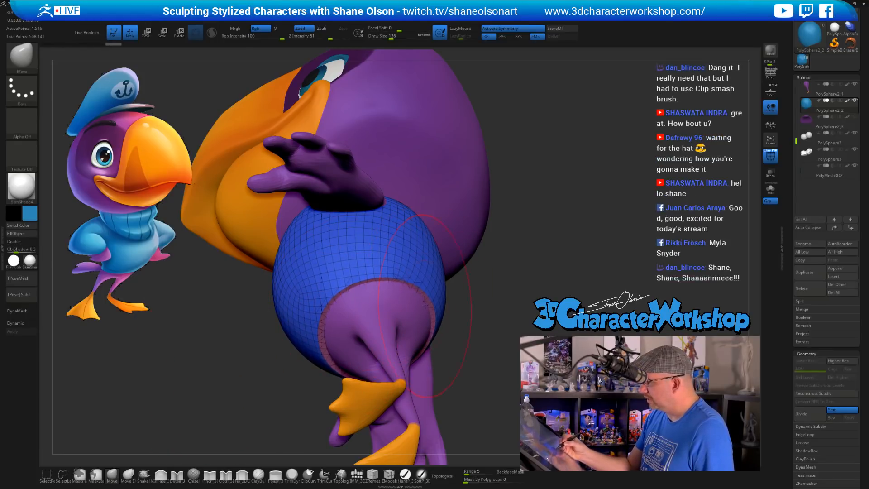
{"action": "right_click_drag", "start_coordinate": [414, 307], "coordinate": [410, 330]}
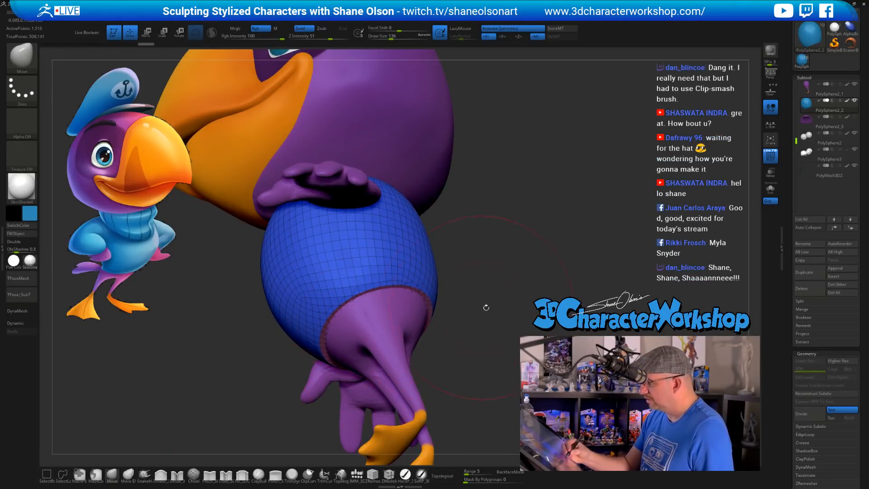
{"action": "mouse_move", "coordinate": [485, 307]}
{"action": "right_mouse_down"}
{"action": "mouse_move", "coordinate": [516, 316]}
{"action": "mouse_move", "coordinate": [495, 310]}
{"action": "mouse_move", "coordinate": [512, 295]}
{"action": "mouse_move", "coordinate": [492, 297]}
{"action": "right_mouse_up"}
{"action": "right_click_drag", "start_coordinate": [479, 327], "coordinate": [435, 378], "text": "shift"}
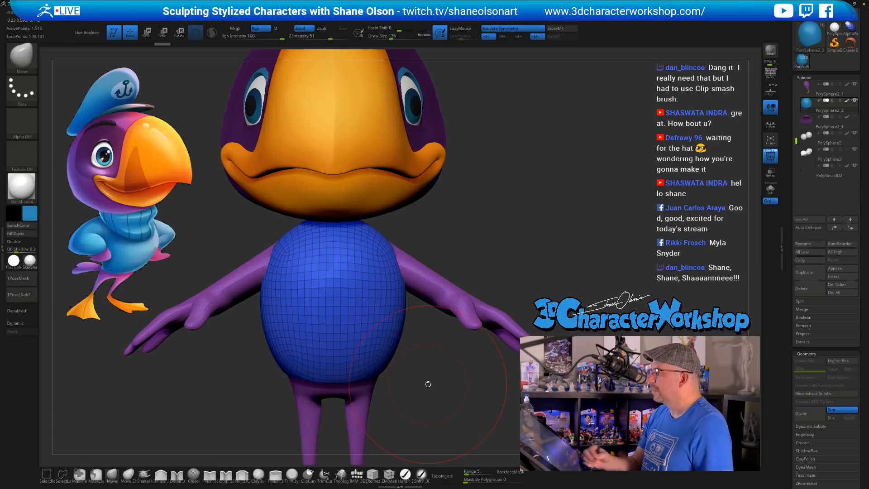
{"action": "left_click_drag", "start_coordinate": [433, 372], "coordinate": [397, 345]}
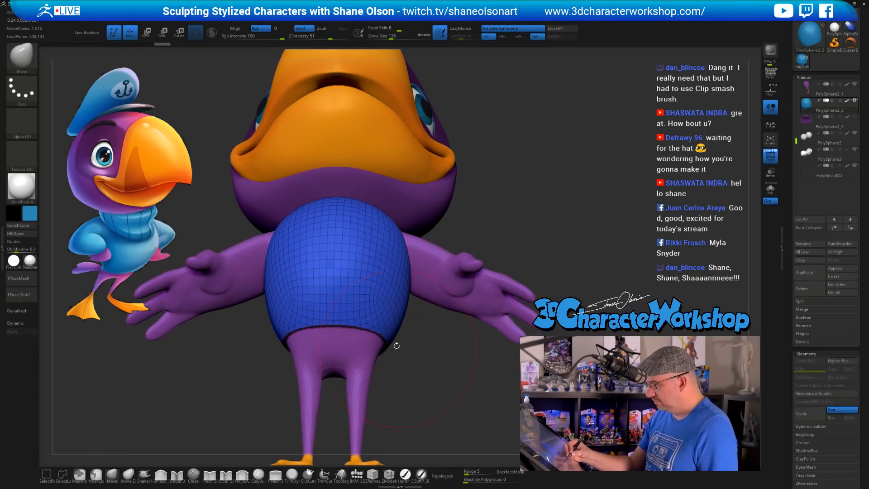
{"action": "left_click_drag", "start_coordinate": [419, 374], "coordinate": [403, 337]}
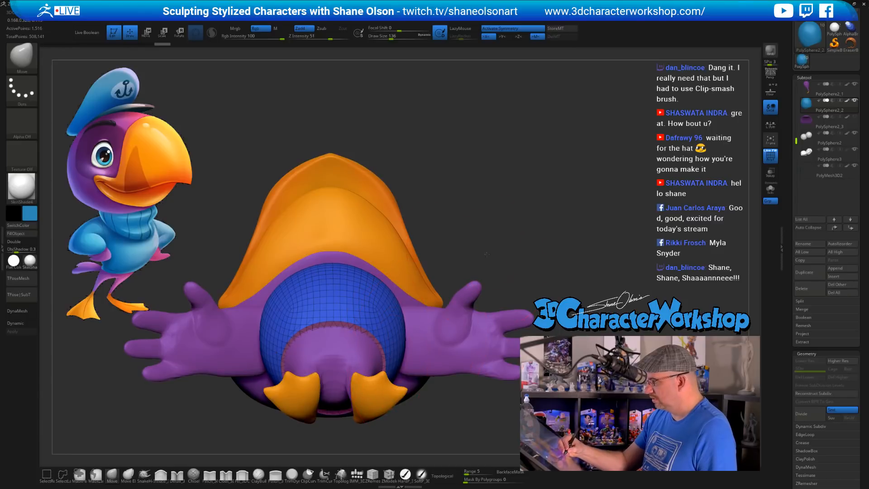
{"action": "left_click_drag", "start_coordinate": [486, 254], "coordinate": [432, 389]}
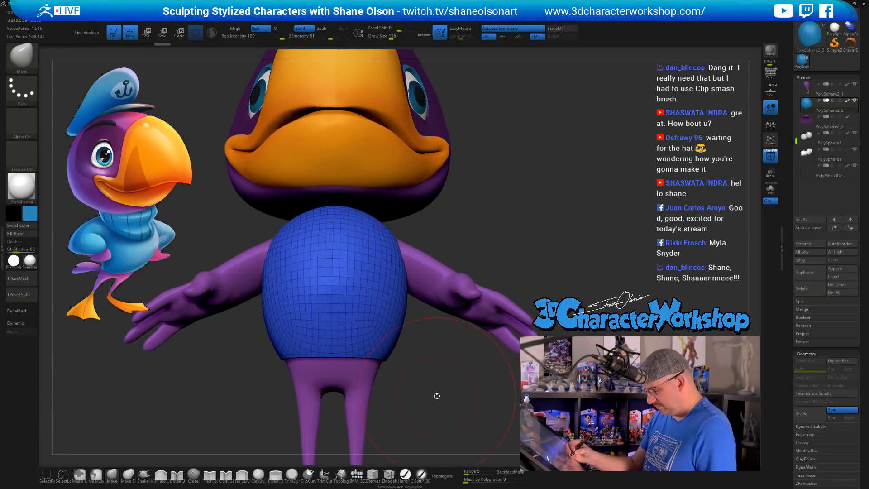
Examine the sweater's overall shape against the reference from the front, side and three-quarter views
{"action": "key", "text": "b"}
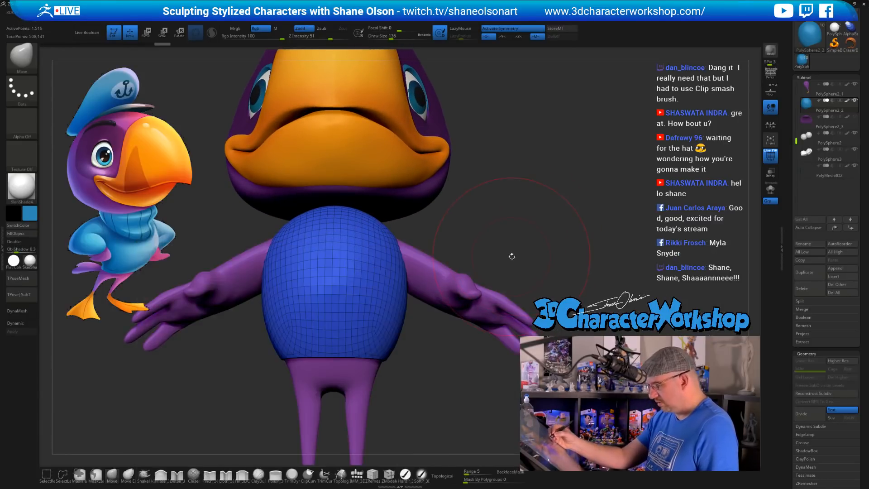
{"action": "key", "text": "b"}
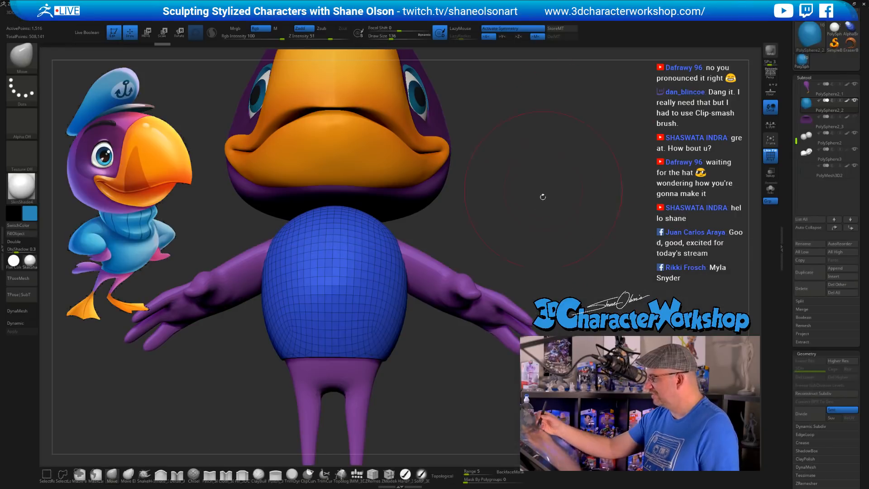
{"action": "mouse_move", "coordinate": [547, 229]}
{"action": "left_mouse_down"}
{"action": "mouse_move", "coordinate": [533, 235]}
{"action": "mouse_move", "coordinate": [501, 304]}
{"action": "left_mouse_up"}
{"action": "left_click_drag", "start_coordinate": [534, 333], "coordinate": [493, 366]}
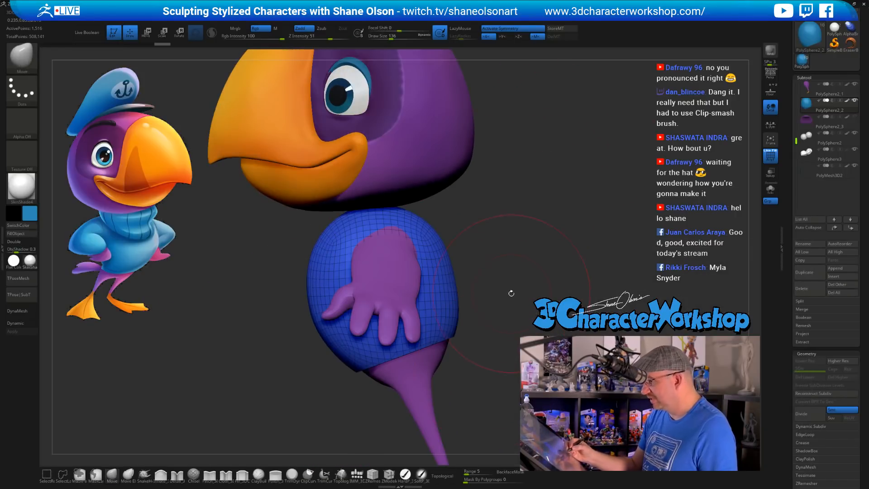
{"action": "mouse_move", "coordinate": [509, 293]}
{"action": "left_mouse_down", "text": "alt"}
{"action": "mouse_move", "coordinate": [498, 315]}
{"action": "mouse_move", "coordinate": [506, 240]}
{"action": "mouse_move", "coordinate": [486, 266]}
{"action": "left_mouse_up", "text": "alt"}
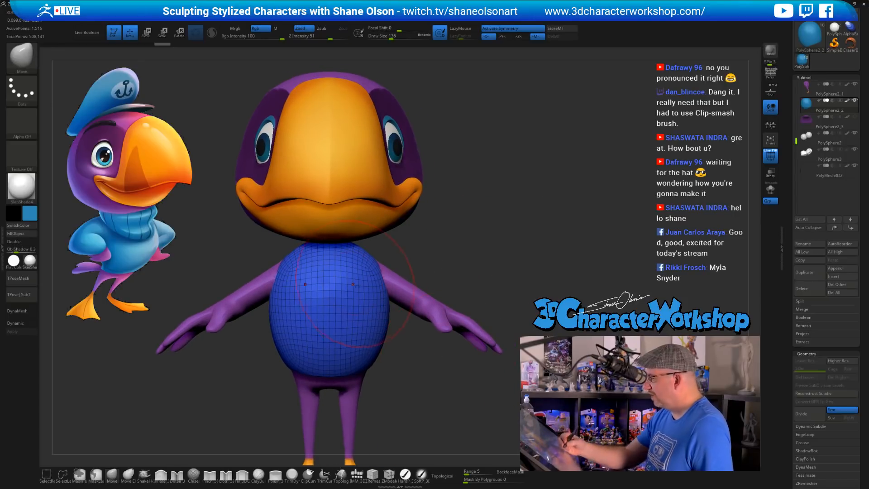
{"action": "mouse_move", "coordinate": [419, 395]}
{"action": "left_mouse_down"}
{"action": "mouse_move", "coordinate": [437, 375]}
{"action": "mouse_move", "coordinate": [450, 381]}
{"action": "mouse_move", "coordinate": [567, 355]}
{"action": "left_mouse_up"}
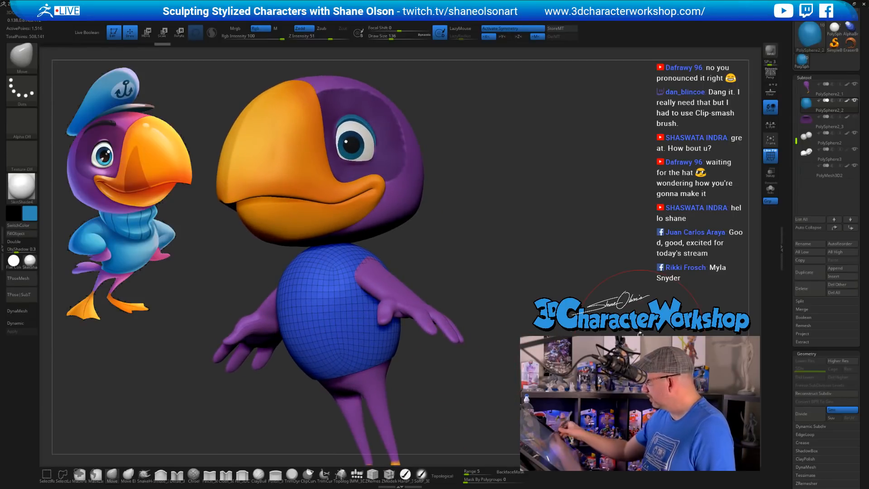
{"action": "left_click_drag", "start_coordinate": [494, 167], "coordinate": [488, 158]}
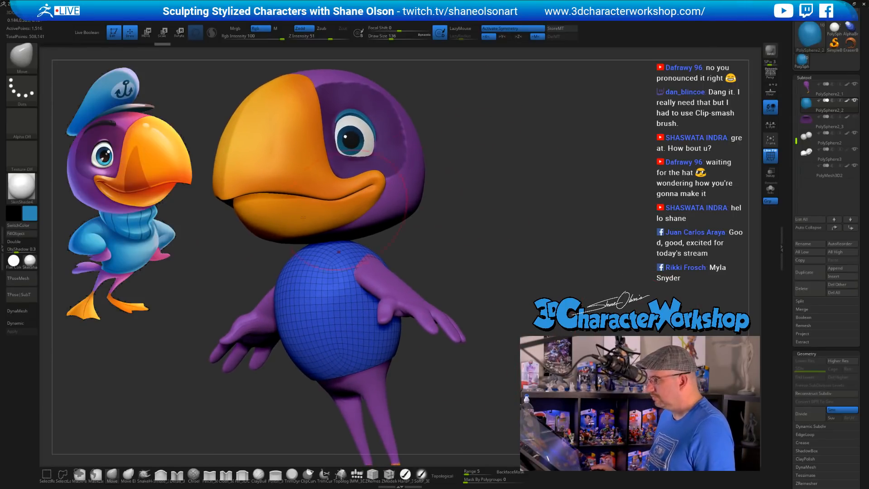
{"action": "left_click_drag", "start_coordinate": [508, 226], "coordinate": [502, 240]}
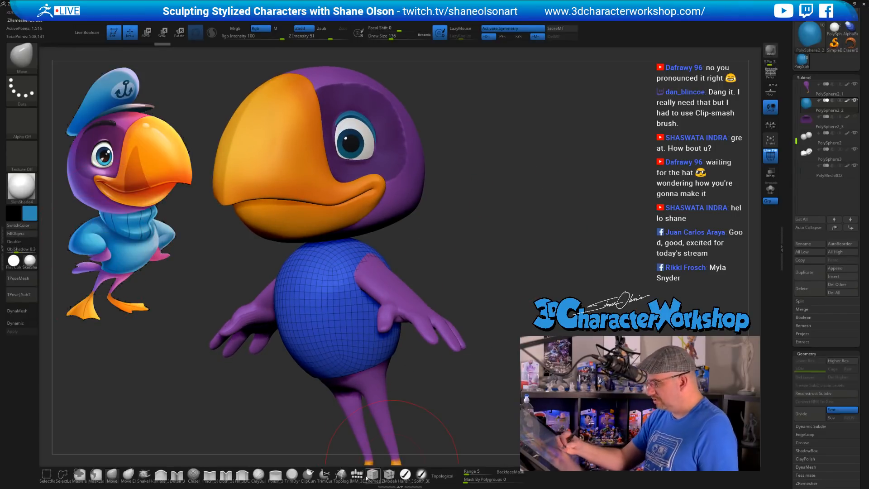
Insert mirrored Appendage meshes at the sweater's shoulders and turn them to follow the upper arms
{"action": "left_click", "coordinate": [357, 474]}
{"action": "left_click", "coordinate": [263, 54]}
{"action": "mouse_move", "coordinate": [485, 297]}
{"action": "left_mouse_down"}
{"action": "mouse_move", "coordinate": [422, 298]}
{"action": "mouse_move", "coordinate": [398, 283]}
{"action": "mouse_move", "coordinate": [370, 299]}
{"action": "mouse_move", "coordinate": [378, 329]}
{"action": "left_mouse_up"}
{"action": "mouse_move", "coordinate": [446, 287]}
{"action": "left_mouse_down"}
{"action": "mouse_move", "coordinate": [495, 285]}
{"action": "mouse_move", "coordinate": [472, 314]}
{"action": "left_mouse_up"}
{"action": "key", "text": "e"}
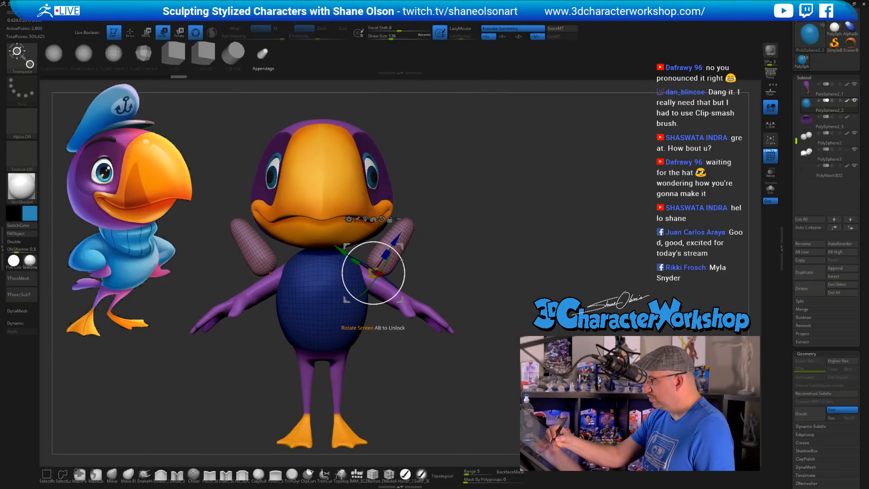
{"action": "mouse_move", "coordinate": [394, 250]}
{"action": "left_mouse_down"}
{"action": "mouse_move", "coordinate": [396, 295]}
{"action": "mouse_move", "coordinate": [383, 244]}
{"action": "mouse_move", "coordinate": [373, 243]}
{"action": "mouse_move", "coordinate": [375, 261]}
{"action": "left_mouse_up"}
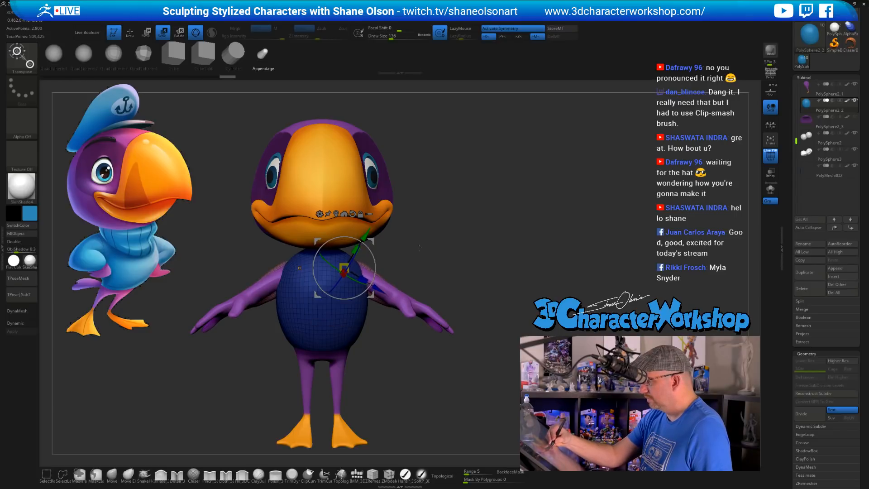
Position, rotate and widen the inserted sleeve meshes so they enclose the upper arms
{"action": "mouse_move", "coordinate": [473, 264]}
{"action": "left_mouse_down"}
{"action": "mouse_move", "coordinate": [424, 263]}
{"action": "mouse_move", "coordinate": [440, 315]}
{"action": "mouse_move", "coordinate": [436, 292]}
{"action": "left_mouse_up"}
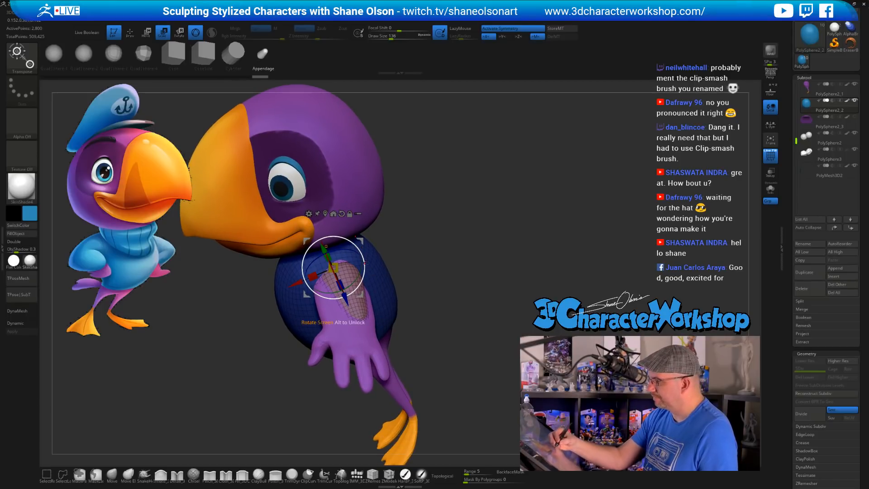
{"action": "mouse_move", "coordinate": [356, 266]}
{"action": "left_mouse_down"}
{"action": "mouse_move", "coordinate": [373, 259]}
{"action": "mouse_move", "coordinate": [363, 261]}
{"action": "left_mouse_up"}
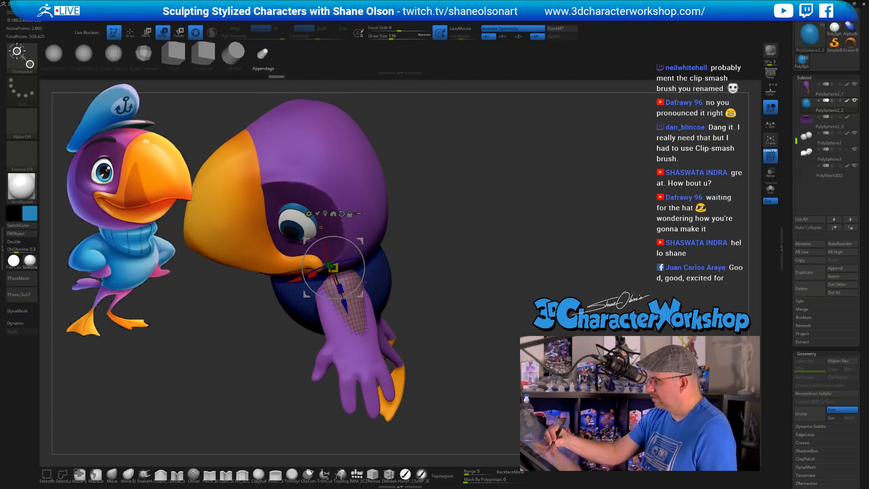
{"action": "left_click_drag", "start_coordinate": [320, 227], "coordinate": [286, 240]}
{"action": "left_click_drag", "start_coordinate": [421, 302], "coordinate": [430, 299]}
{"action": "left_click_drag", "start_coordinate": [363, 261], "coordinate": [363, 267]}
{"action": "mouse_move", "coordinate": [436, 312]}
{"action": "left_mouse_down"}
{"action": "mouse_move", "coordinate": [409, 335]}
{"action": "mouse_move", "coordinate": [450, 339]}
{"action": "left_mouse_up"}
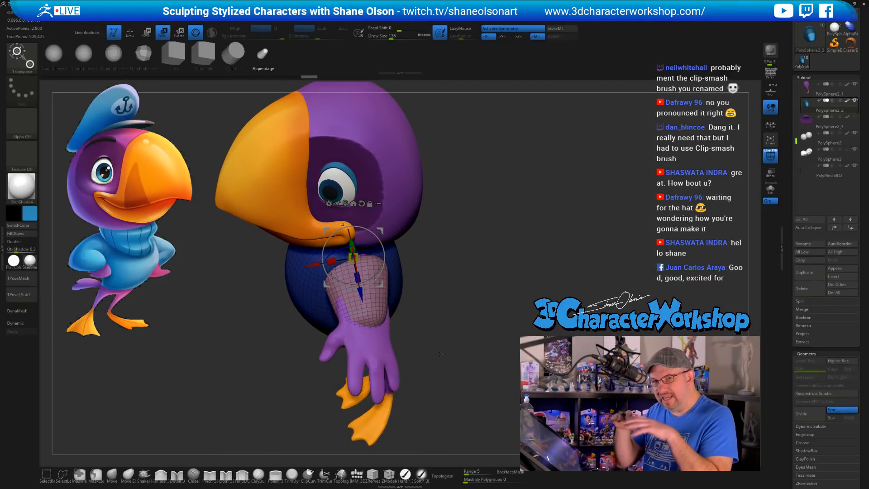
Fine-tune the sleeves' angle and placement around the arms and turn off the polygon wireframe display
{"action": "mouse_move", "coordinate": [439, 354]}
{"action": "left_mouse_down"}
{"action": "mouse_move", "coordinate": [446, 300]}
{"action": "mouse_move", "coordinate": [414, 293]}
{"action": "mouse_move", "coordinate": [424, 242]}
{"action": "mouse_move", "coordinate": [385, 246]}
{"action": "left_mouse_up"}
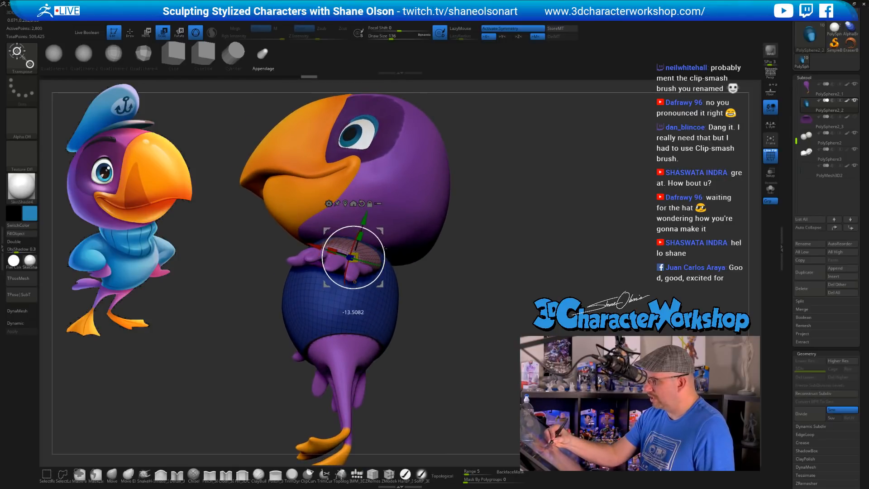
{"action": "left_click_drag", "start_coordinate": [424, 276], "coordinate": [467, 284]}
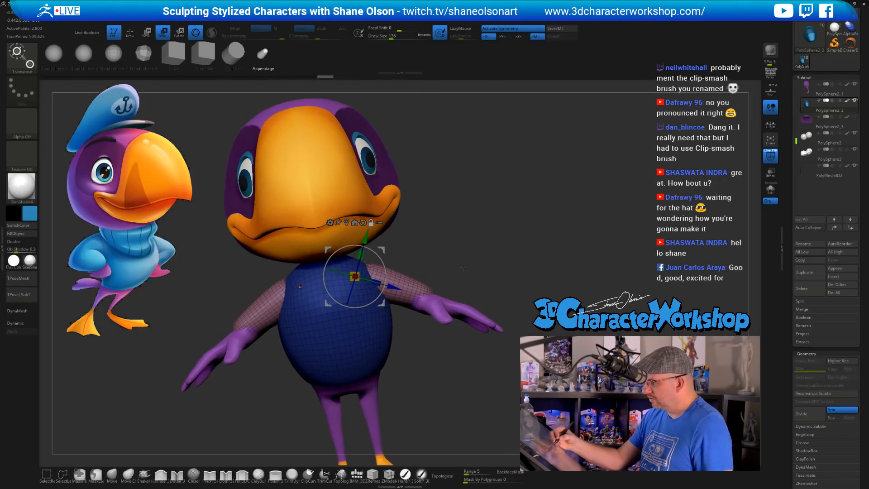
{"action": "left_click_drag", "start_coordinate": [372, 252], "coordinate": [376, 254]}
{"action": "left_click_drag", "start_coordinate": [466, 272], "coordinate": [503, 270]}
{"action": "key", "text": "shift+f"}
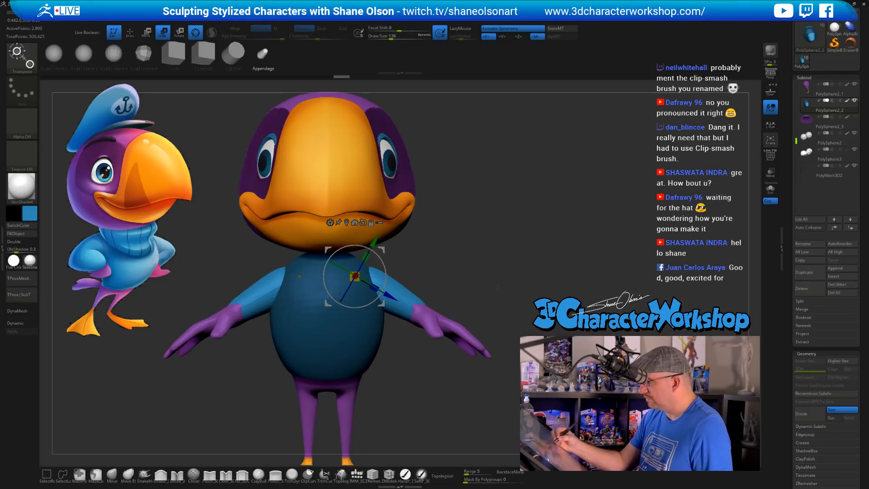
Examine how the sleeves sit around the upper arms from the front, the side and above
{"action": "left_click", "coordinate": [161, 474]}
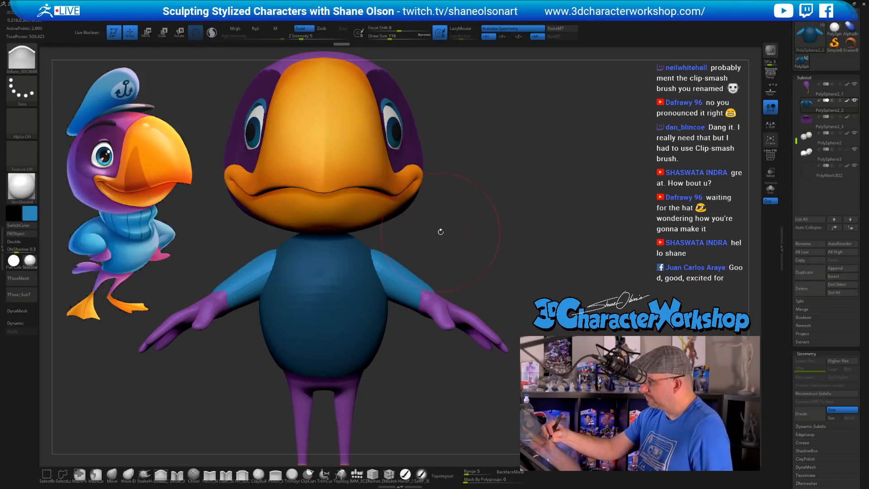
{"action": "left_click_drag", "start_coordinate": [440, 232], "coordinate": [389, 243]}
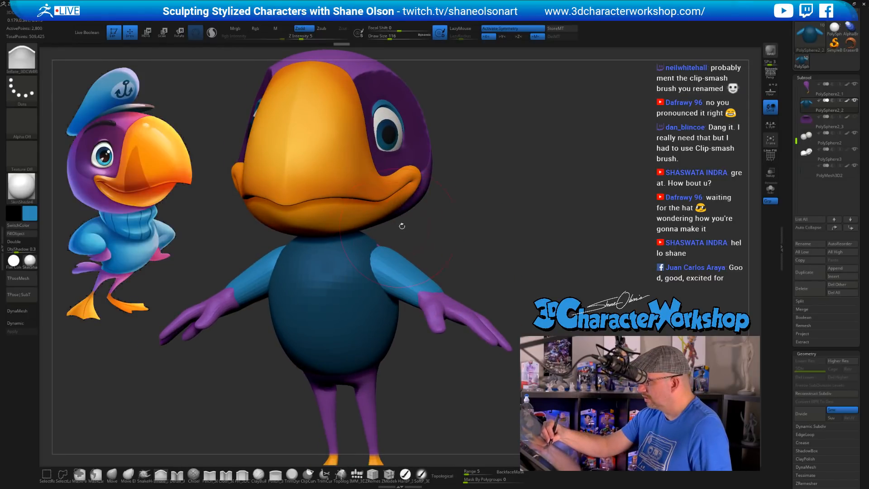
{"action": "key", "text": "space"}
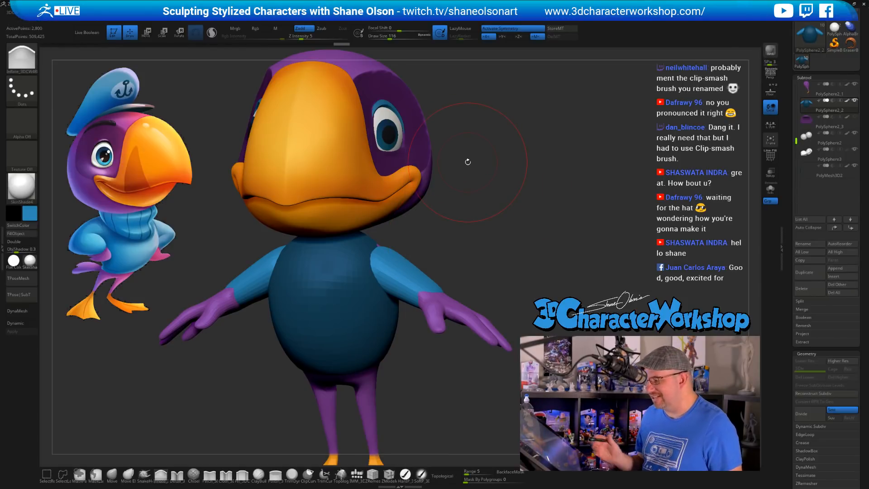
{"action": "mouse_move", "coordinate": [489, 241]}
{"action": "left_mouse_down"}
{"action": "mouse_move", "coordinate": [426, 243]}
{"action": "mouse_move", "coordinate": [413, 232]}
{"action": "mouse_move", "coordinate": [398, 239]}
{"action": "mouse_move", "coordinate": [520, 246]}
{"action": "mouse_move", "coordinate": [485, 240]}
{"action": "mouse_move", "coordinate": [454, 249]}
{"action": "left_mouse_up"}
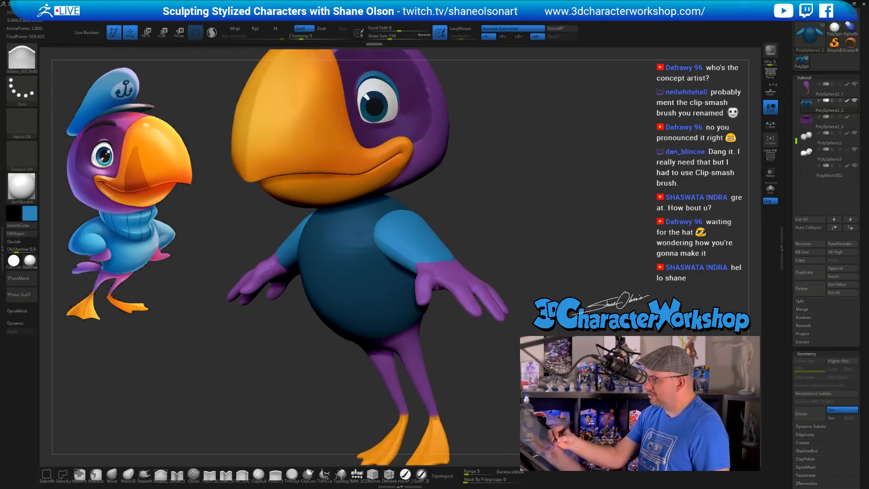
{"action": "mouse_move", "coordinate": [507, 226]}
{"action": "left_mouse_down"}
{"action": "mouse_move", "coordinate": [468, 256]}
{"action": "mouse_move", "coordinate": [480, 260]}
{"action": "left_mouse_up"}
{"action": "left_click_drag", "start_coordinate": [423, 262], "coordinate": [499, 283]}
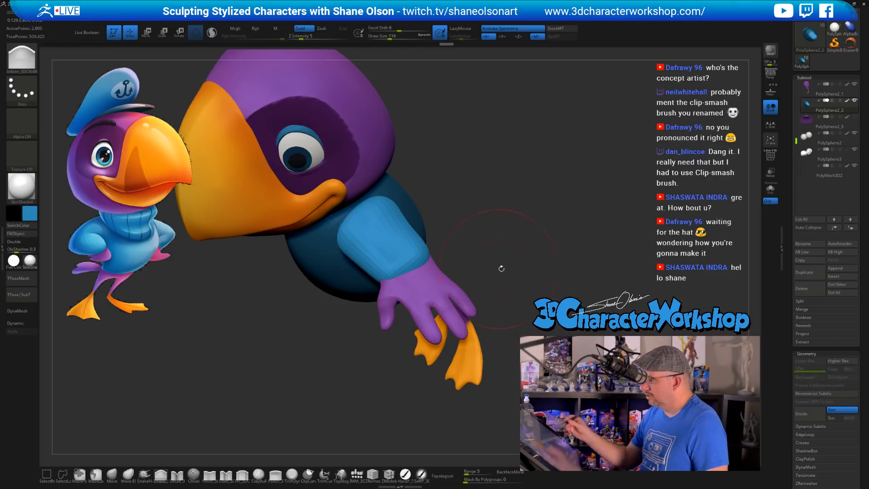
{"action": "left_click_drag", "start_coordinate": [501, 268], "coordinate": [498, 266]}
Pull the sleeve's cuff edge into shape around the wrist with the Move brush
{"action": "left_click", "coordinate": [111, 475]}
{"action": "left_click_drag", "start_coordinate": [303, 375], "coordinate": [289, 380]}
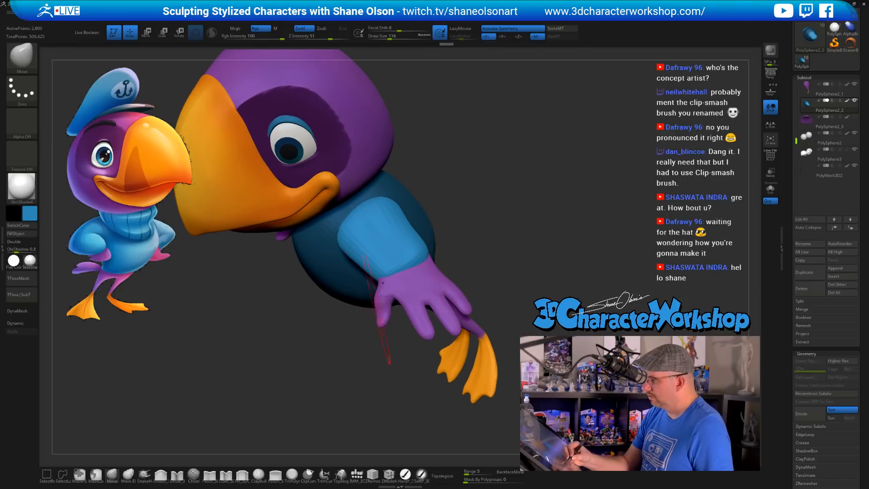
{"action": "left_click_drag", "start_coordinate": [382, 283], "coordinate": [382, 276]}
{"action": "left_click_drag", "start_coordinate": [421, 254], "coordinate": [428, 248]}
{"action": "mouse_move", "coordinate": [496, 236]}
{"action": "left_mouse_down"}
{"action": "mouse_move", "coordinate": [423, 245]}
{"action": "mouse_move", "coordinate": [459, 253]}
{"action": "mouse_move", "coordinate": [509, 223]}
{"action": "mouse_move", "coordinate": [456, 227]}
{"action": "mouse_move", "coordinate": [494, 227]}
{"action": "left_mouse_up"}
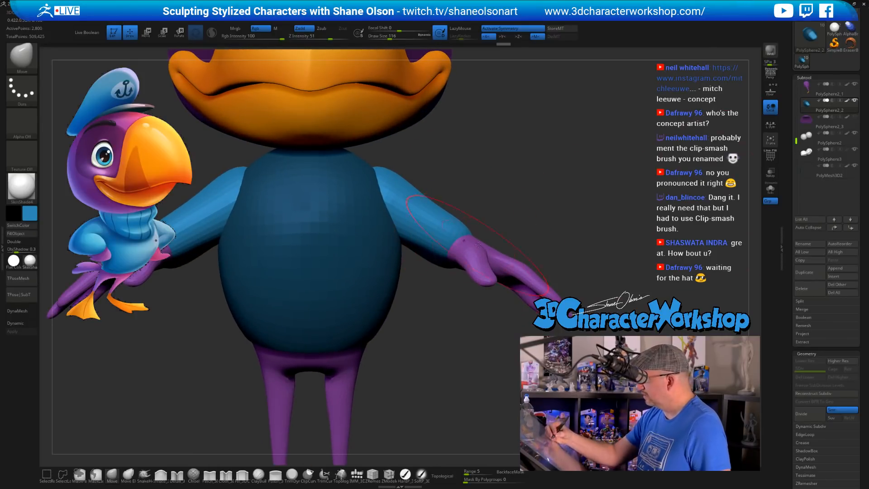
Isolate the sweater, set the brush size to 54 and examine the sleeves and their rounded ends from several angles
{"action": "left_click", "coordinate": [770, 189]}
{"action": "key", "text": "s"}
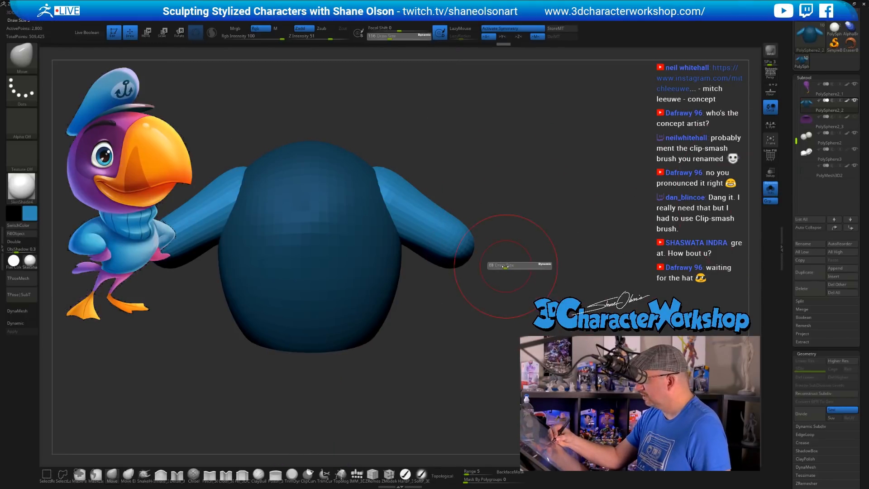
{"action": "left_click_drag", "start_coordinate": [505, 266], "coordinate": [464, 259]}
{"action": "left_click_drag", "start_coordinate": [514, 233], "coordinate": [510, 238]}
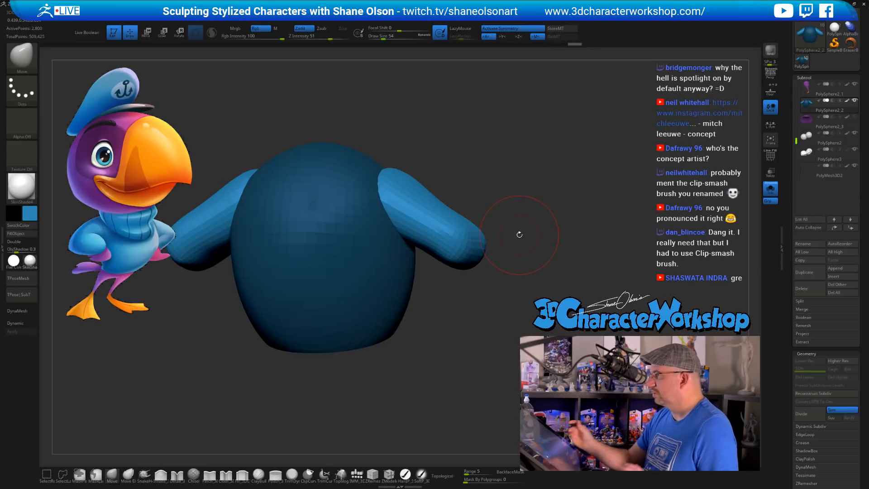
{"action": "mouse_move", "coordinate": [524, 249]}
{"action": "left_mouse_down"}
{"action": "mouse_move", "coordinate": [524, 262]}
{"action": "mouse_move", "coordinate": [523, 223]}
{"action": "mouse_move", "coordinate": [524, 251]}
{"action": "left_mouse_up"}
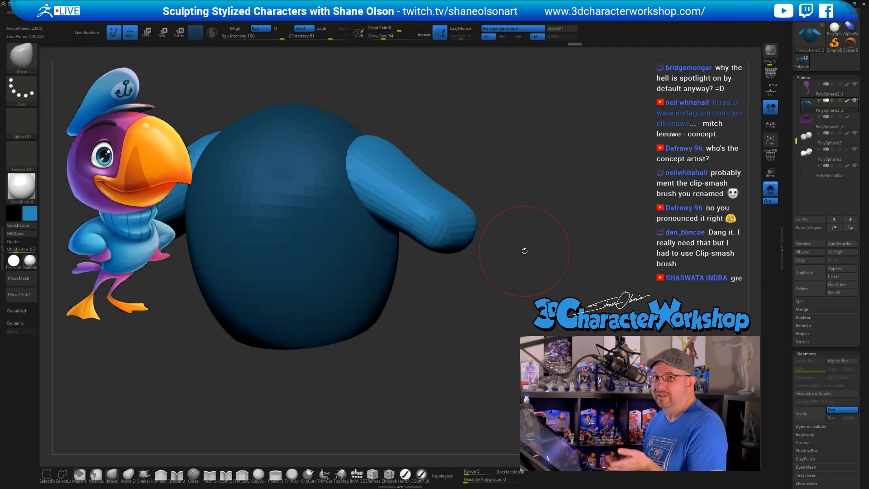
{"action": "mouse_move", "coordinate": [501, 249]}
{"action": "left_mouse_down"}
{"action": "mouse_move", "coordinate": [487, 267]}
{"action": "mouse_move", "coordinate": [510, 249]}
{"action": "mouse_move", "coordinate": [521, 262]}
{"action": "mouse_move", "coordinate": [466, 230]}
{"action": "left_mouse_up"}
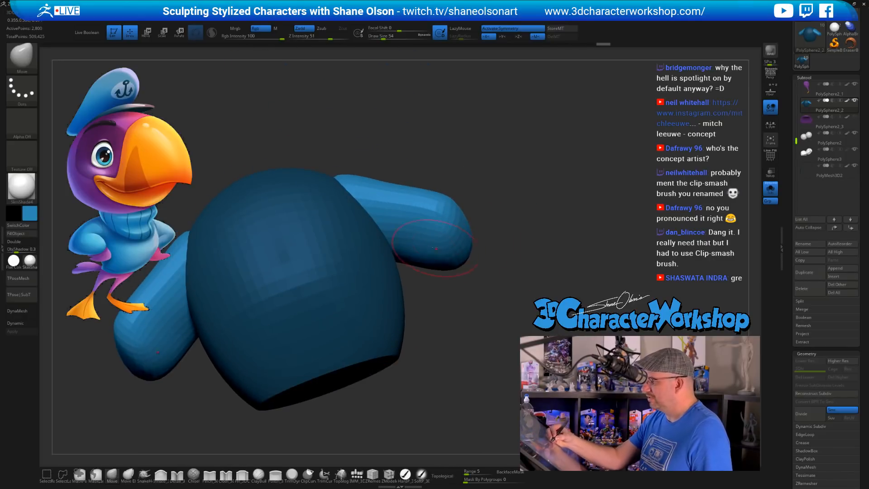
{"action": "mouse_move", "coordinate": [509, 257]}
{"action": "left_mouse_down"}
{"action": "mouse_move", "coordinate": [484, 210]}
{"action": "mouse_move", "coordinate": [511, 184]}
{"action": "mouse_move", "coordinate": [492, 245]}
{"action": "mouse_move", "coordinate": [486, 237]}
{"action": "left_mouse_up"}
{"action": "left_click_drag", "start_coordinate": [446, 297], "coordinate": [494, 317]}
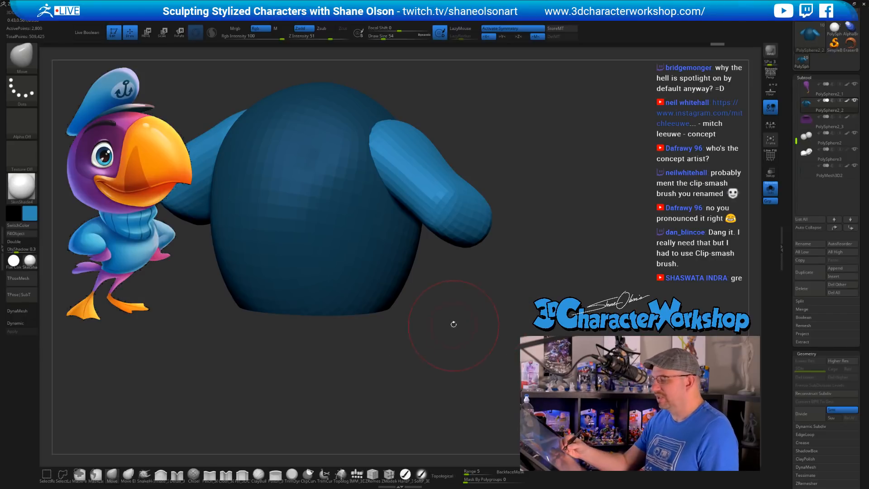
{"action": "left_click_drag", "start_coordinate": [471, 281], "coordinate": [488, 253]}
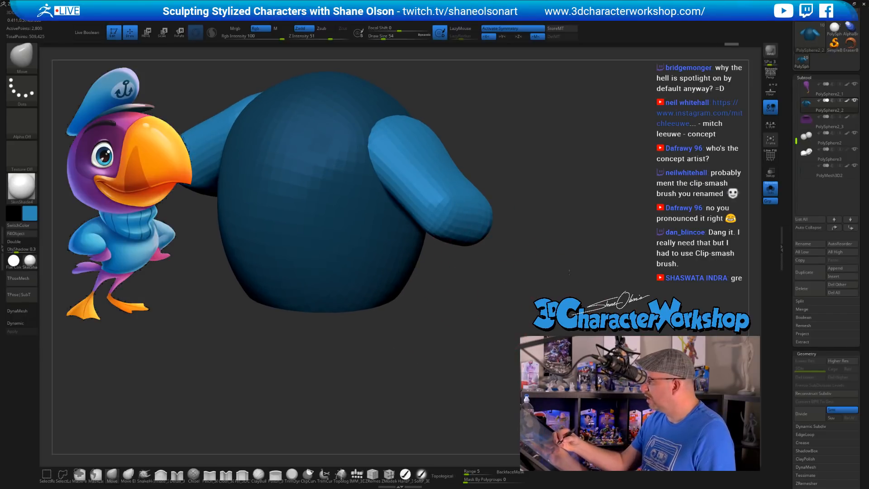
{"action": "mouse_move", "coordinate": [568, 272]}
{"action": "left_mouse_down"}
{"action": "mouse_move", "coordinate": [555, 244]}
{"action": "mouse_move", "coordinate": [535, 275]}
{"action": "mouse_move", "coordinate": [512, 272]}
{"action": "mouse_move", "coordinate": [539, 282]}
{"action": "mouse_move", "coordinate": [475, 316]}
{"action": "left_mouse_up"}
Show the whole parrot again, set the Move brush size to 71 and reshape the sleeve along the arm
{"action": "left_click", "coordinate": [770, 189]}
{"action": "key", "text": "s"}
{"action": "left_click_drag", "start_coordinate": [455, 363], "coordinate": [458, 363]}
{"action": "left_click_drag", "start_coordinate": [434, 362], "coordinate": [480, 335]}
{"action": "left_click_drag", "start_coordinate": [486, 245], "coordinate": [496, 247]}
{"action": "left_click_drag", "start_coordinate": [470, 344], "coordinate": [430, 362]}
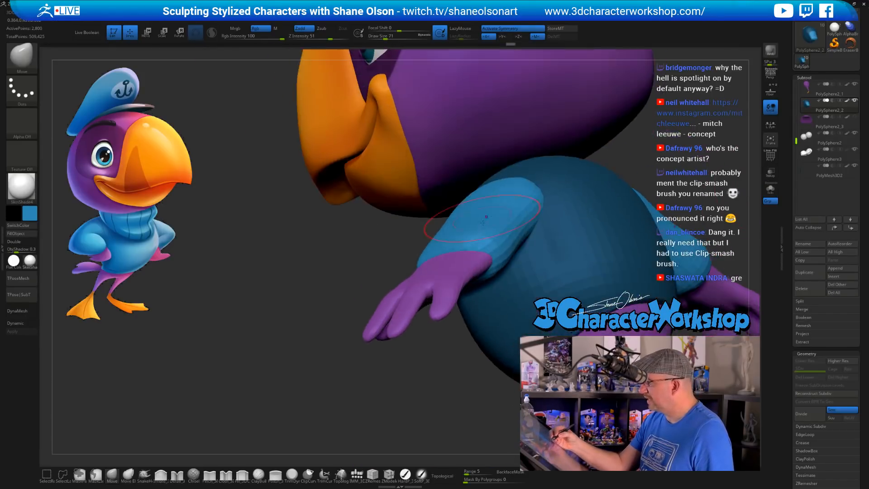
{"action": "mouse_move", "coordinate": [484, 220]}
{"action": "left_mouse_down"}
{"action": "mouse_move", "coordinate": [477, 240]}
{"action": "mouse_move", "coordinate": [433, 252]}
{"action": "left_mouse_up"}
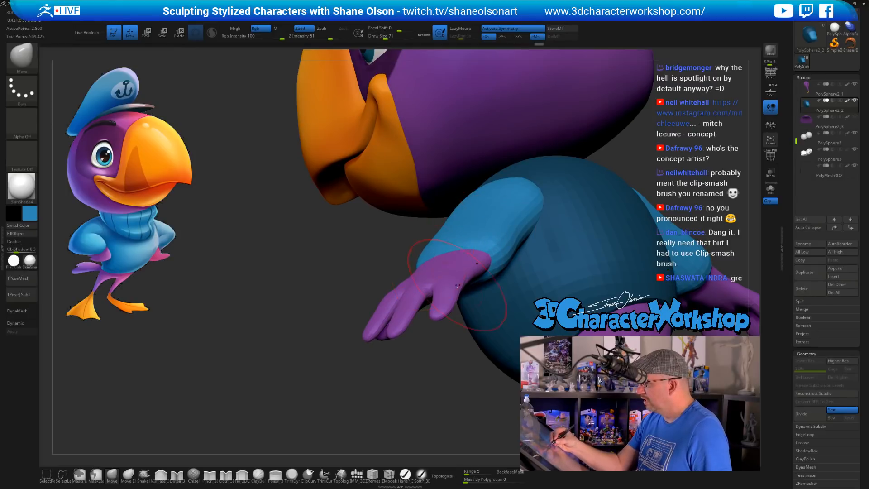
Adjust the sleeve's lower end and cuff edge where it meets the purple wrist
{"action": "left_click_drag", "start_coordinate": [457, 353], "coordinate": [506, 333]}
{"action": "mouse_move", "coordinate": [436, 267]}
{"action": "right_mouse_down"}
{"action": "mouse_move", "coordinate": [471, 251]}
{"action": "mouse_move", "coordinate": [437, 272]}
{"action": "right_mouse_up"}
{"action": "left_click_drag", "start_coordinate": [407, 279], "coordinate": [414, 272]}
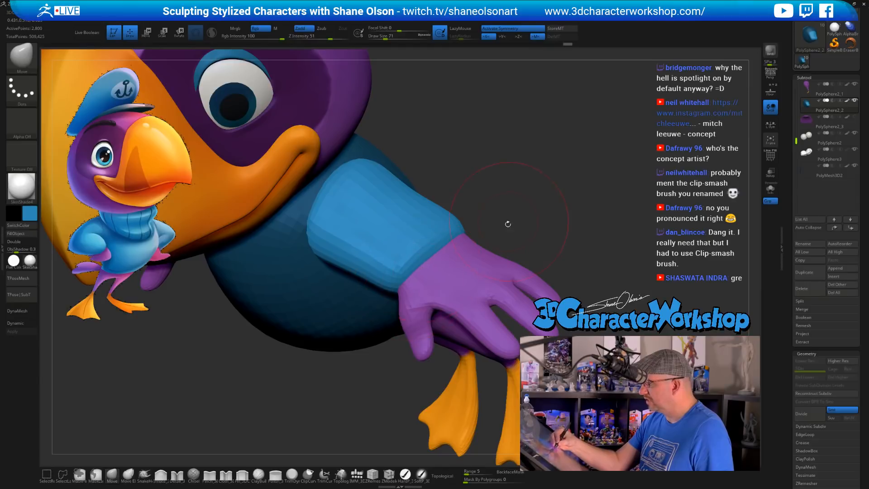
{"action": "left_click_drag", "start_coordinate": [508, 223], "coordinate": [511, 276]}
{"action": "left_click_drag", "start_coordinate": [469, 219], "coordinate": [468, 202]}
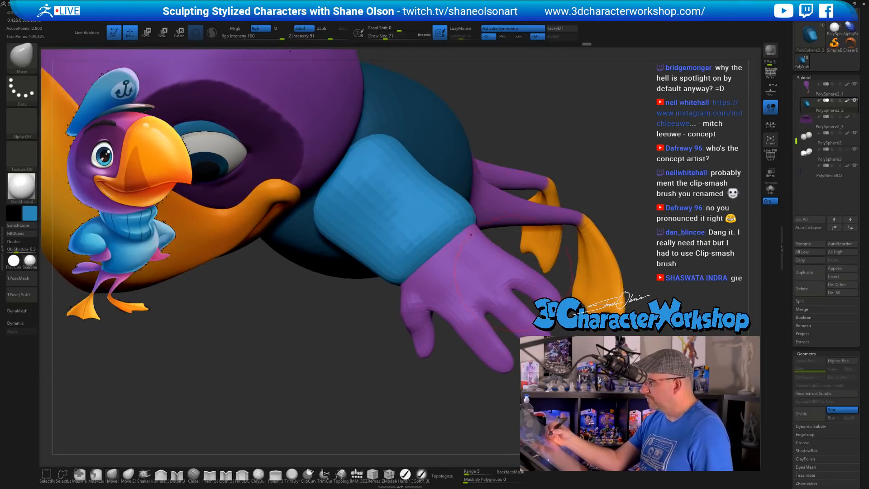
{"action": "left_click_drag", "start_coordinate": [554, 231], "coordinate": [563, 186], "text": "alt"}
{"action": "right_click_drag", "start_coordinate": [563, 185], "coordinate": [558, 243]}
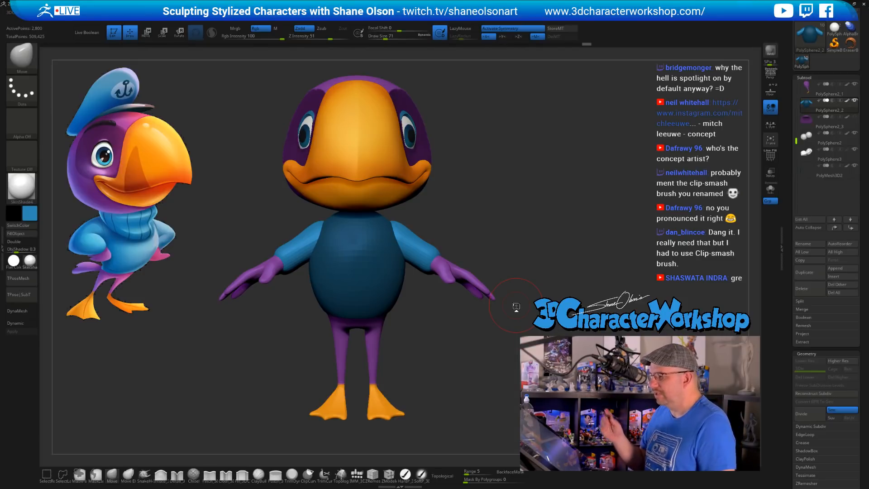
Nudge the sleeve's shape with the Move brush and check the sweater's fit from the front, side and back
{"action": "left_click_drag", "start_coordinate": [511, 234], "coordinate": [512, 256], "text": "alt"}
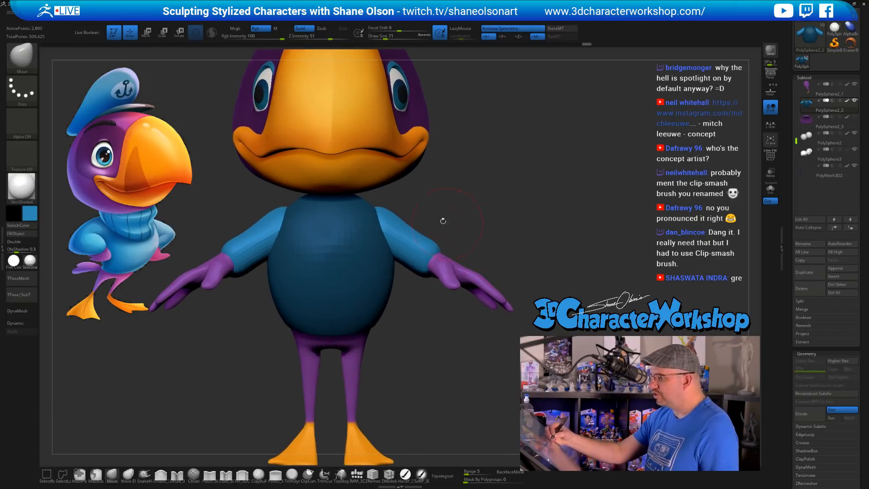
{"action": "left_click_drag", "start_coordinate": [434, 208], "coordinate": [384, 210], "text": "alt"}
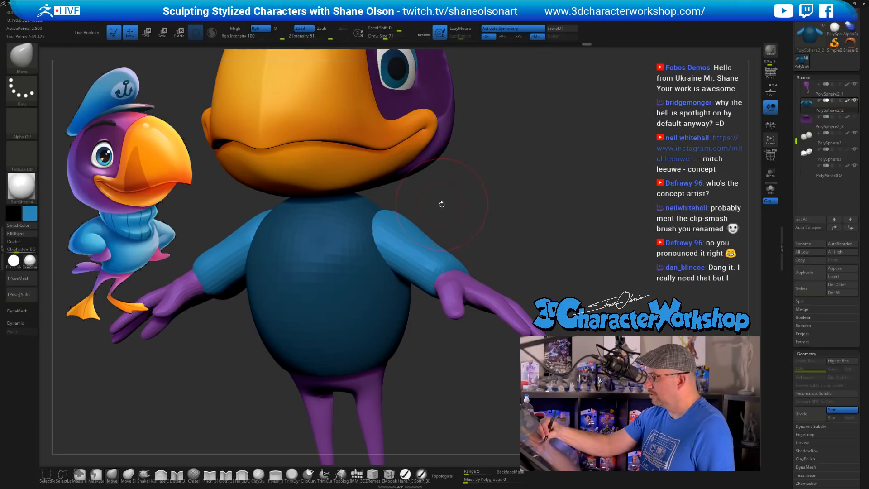
{"action": "mouse_move", "coordinate": [442, 204]}
{"action": "left_mouse_down"}
{"action": "mouse_move", "coordinate": [398, 234]}
{"action": "mouse_move", "coordinate": [356, 217]}
{"action": "mouse_move", "coordinate": [411, 243]}
{"action": "mouse_move", "coordinate": [364, 230]}
{"action": "mouse_move", "coordinate": [390, 247]}
{"action": "mouse_move", "coordinate": [344, 245]}
{"action": "mouse_move", "coordinate": [367, 247]}
{"action": "left_mouse_up"}
{"action": "left_click_drag", "start_coordinate": [322, 222], "coordinate": [315, 223]}
{"action": "left_click_drag", "start_coordinate": [411, 278], "coordinate": [352, 266]}
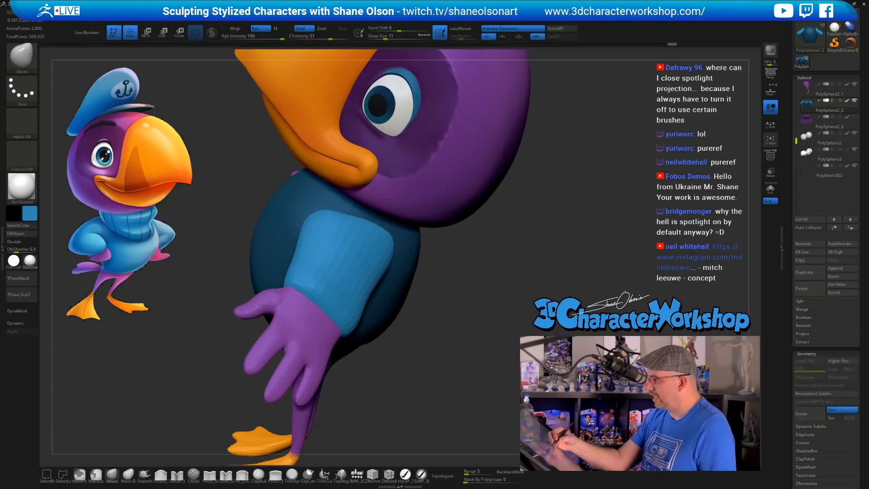
{"action": "left_click_drag", "start_coordinate": [429, 271], "coordinate": [371, 261]}
{"action": "left_click_drag", "start_coordinate": [493, 229], "coordinate": [452, 252], "text": "alt"}
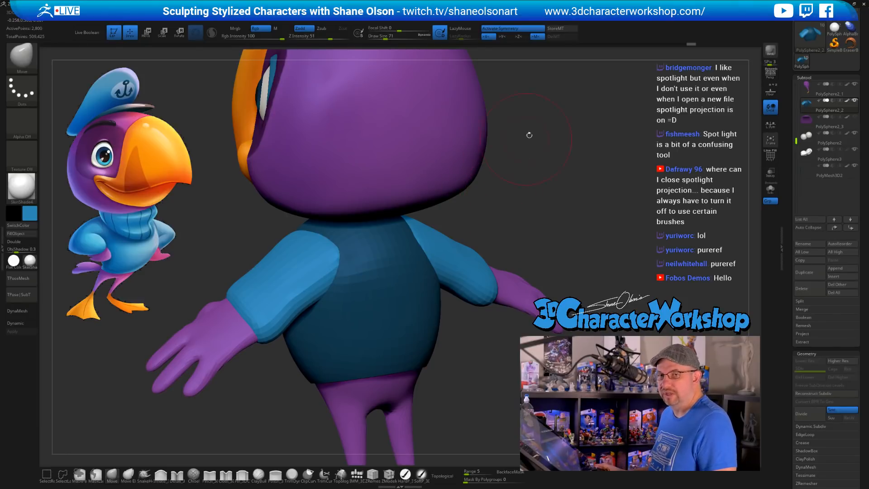
{"action": "left_click_drag", "start_coordinate": [545, 155], "coordinate": [517, 164], "text": "alt"}
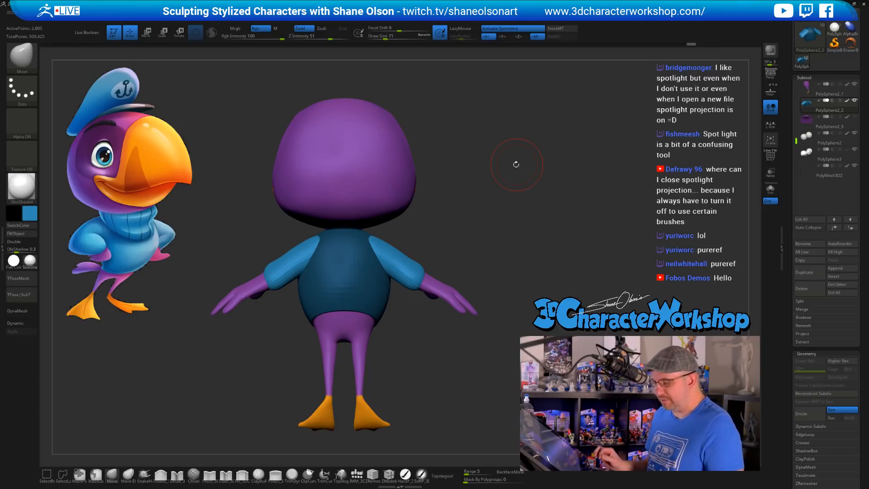
Look up the Spotlight Projection option in the custom 3DCW popup and in the brush's Samples settings
{"action": "key", "text": "3"}
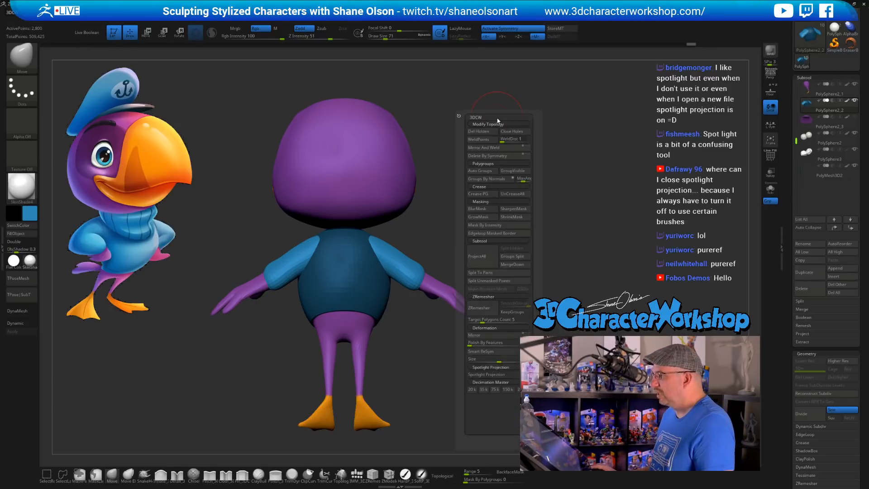
{"action": "left_click", "coordinate": [492, 375]}
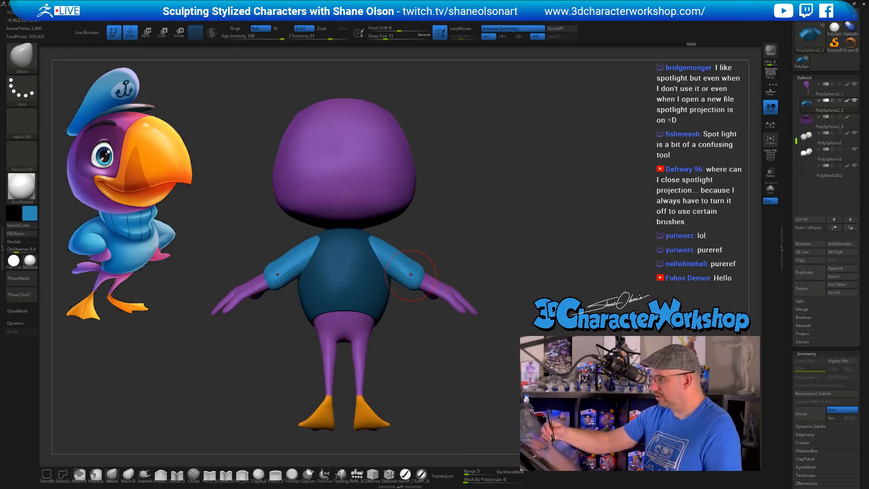
{"action": "key", "text": "space"}
{"action": "left_click", "coordinate": [487, 418]}
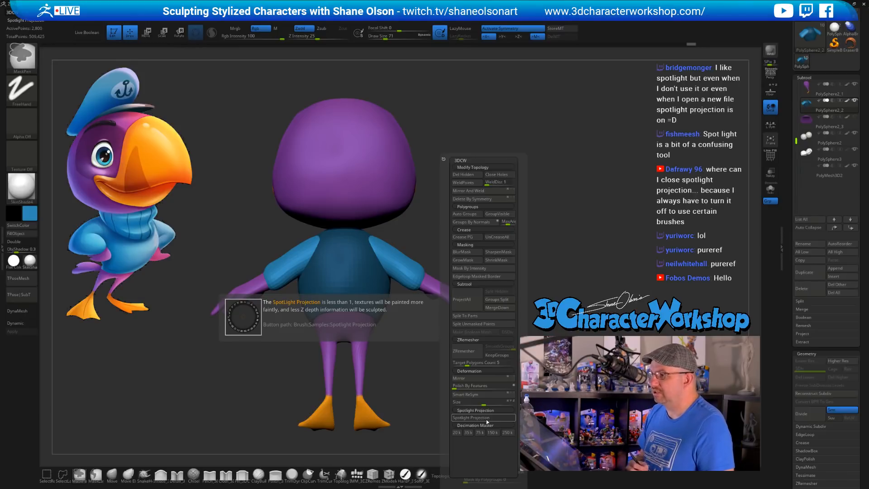
{"action": "left_click", "coordinate": [53, 14]}
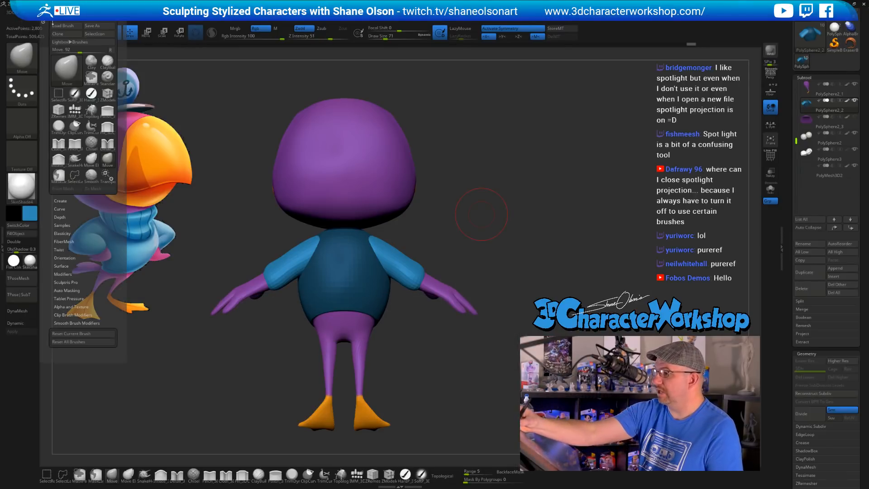
{"action": "left_click", "coordinate": [70, 225]}
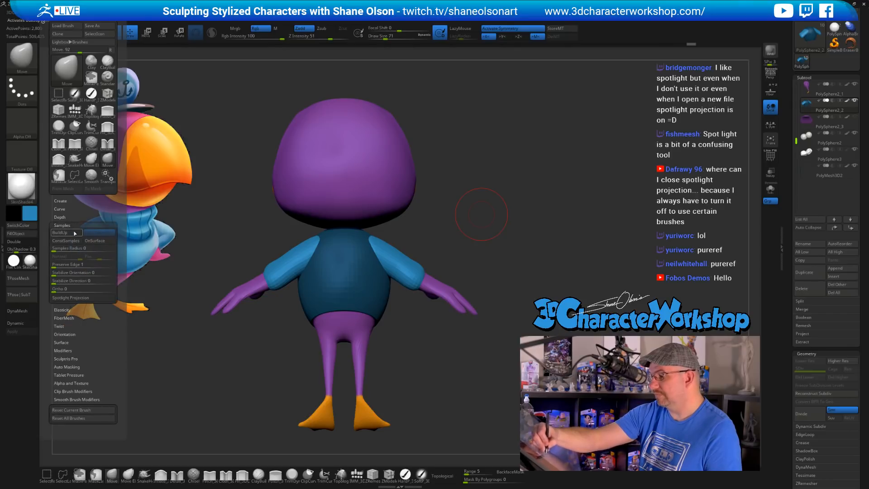
{"action": "left_click", "coordinate": [79, 299]}
{"action": "left_click", "coordinate": [81, 300]}
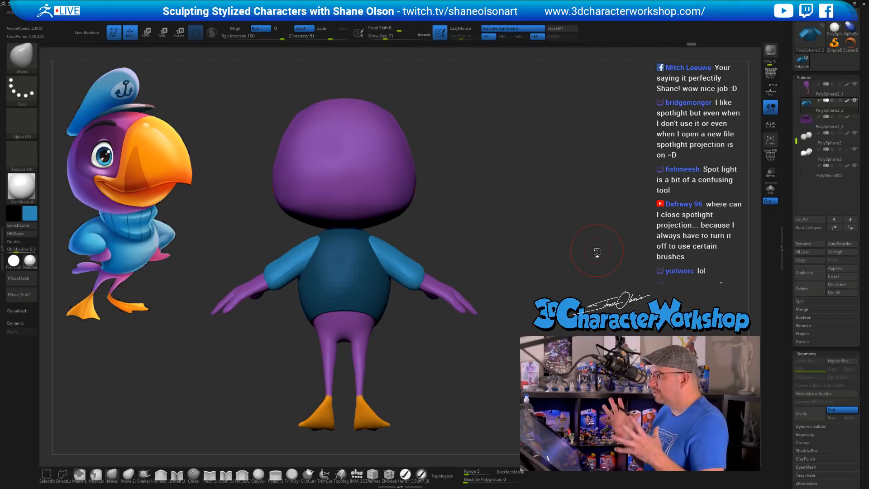
Clear the mask from the sweater's torso and return to a straight front view of the parrot
{"action": "left_click_drag", "start_coordinate": [505, 250], "coordinate": [489, 265]}
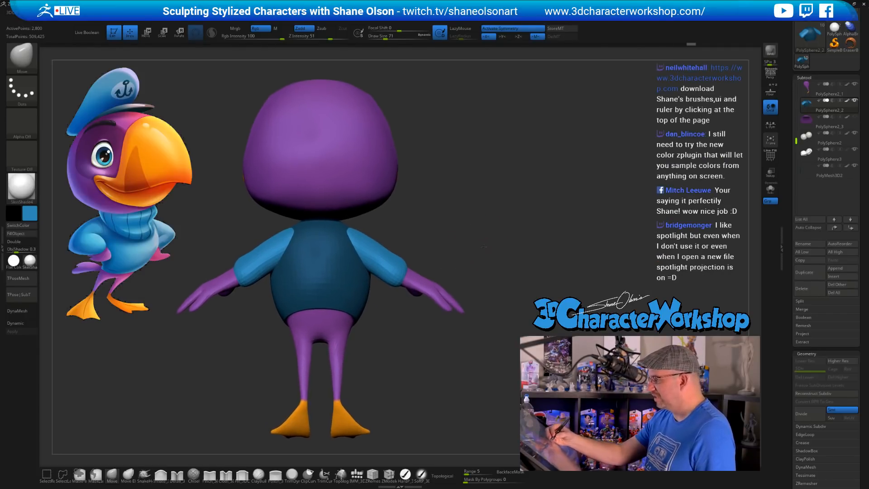
{"action": "left_click_drag", "start_coordinate": [476, 248], "coordinate": [269, 256]}
{"action": "left_click_drag", "start_coordinate": [308, 349], "coordinate": [363, 328]}
{"action": "mouse_move", "coordinate": [405, 358]}
{"action": "left_mouse_down", "text": "alt"}
{"action": "mouse_move", "coordinate": [418, 348]}
{"action": "mouse_move", "coordinate": [427, 389]}
{"action": "left_mouse_up", "text": "alt"}
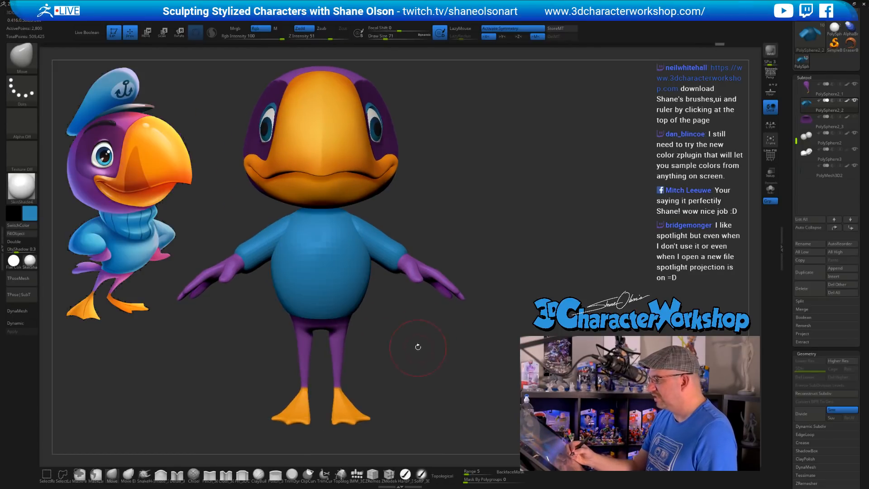
Turn on Topological masking, push the torso's sides in under the arms at brush size 124, and reduce the size to 71
{"action": "key", "text": "s"}
{"action": "left_click_drag", "start_coordinate": [399, 330], "coordinate": [412, 349]}
{"action": "left_click", "coordinate": [445, 470]}
{"action": "key", "text": "s"}
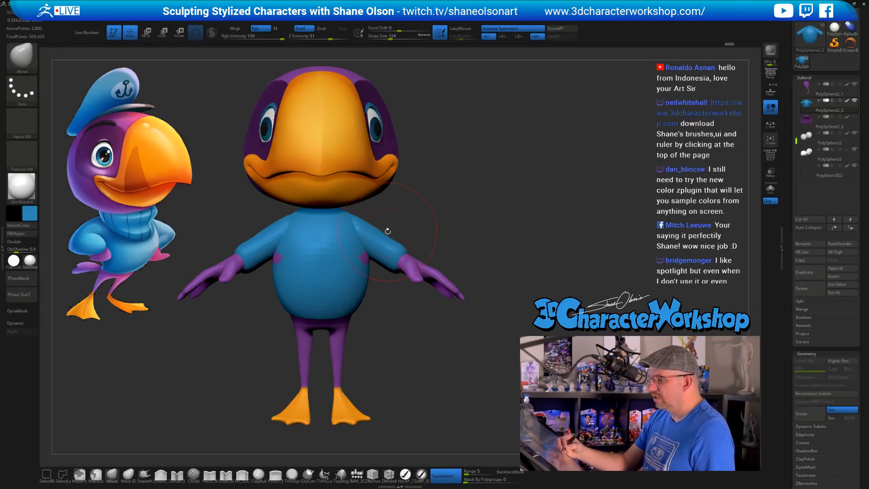
{"action": "key", "text": "s"}
{"action": "left_click_drag", "start_coordinate": [410, 231], "coordinate": [398, 231]}
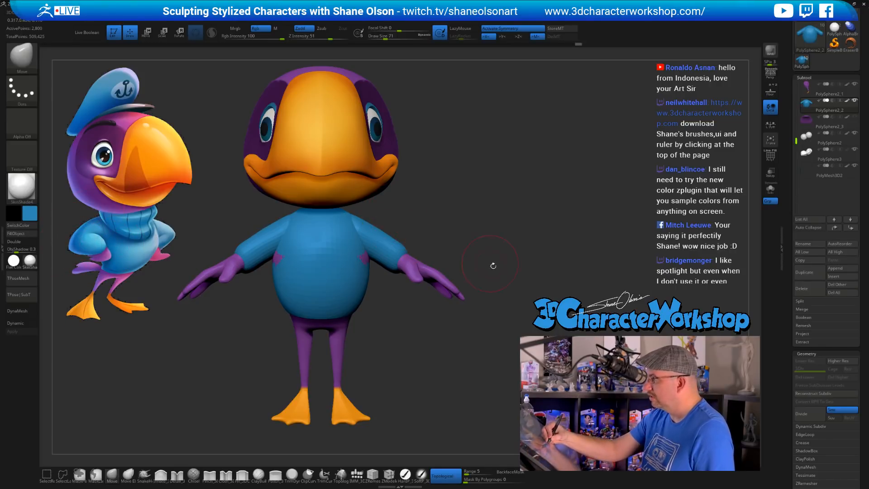
{"action": "left_click_drag", "start_coordinate": [493, 265], "coordinate": [477, 259], "text": "alt"}
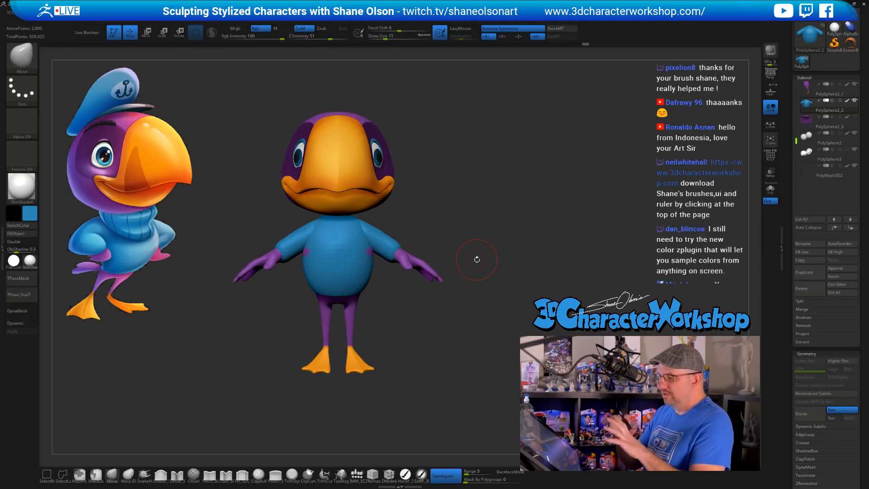
{"action": "left_click_drag", "start_coordinate": [462, 232], "coordinate": [388, 318], "text": "alt"}
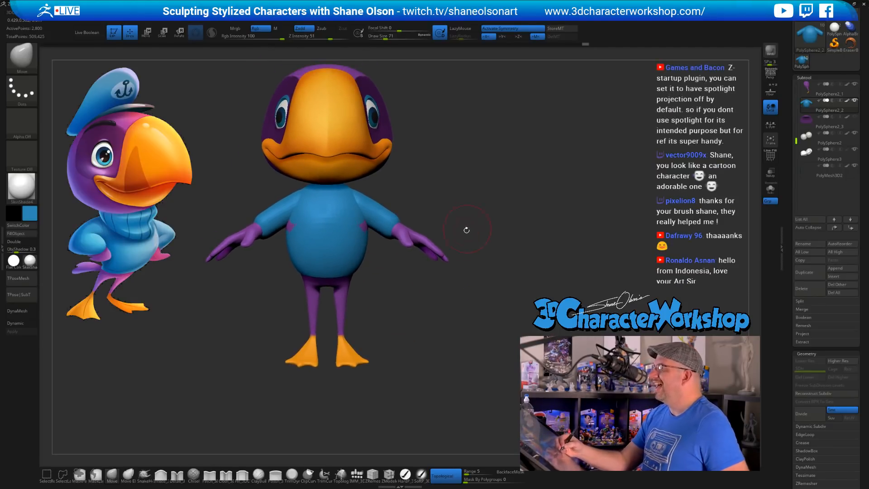
Select the parrot's purple body and check how it sits inside the sweater from front and three-quarter views
{"action": "left_click_drag", "start_coordinate": [463, 229], "coordinate": [456, 247]}
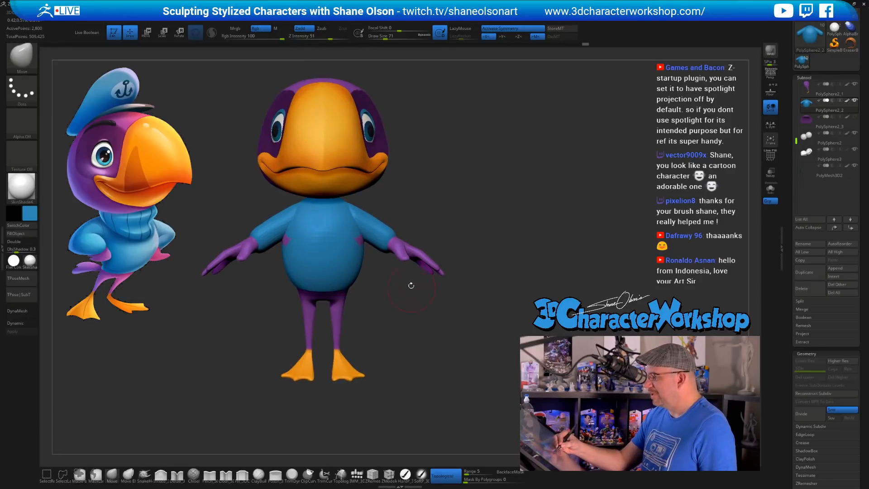
{"action": "left_click", "coordinate": [342, 312], "text": "alt"}
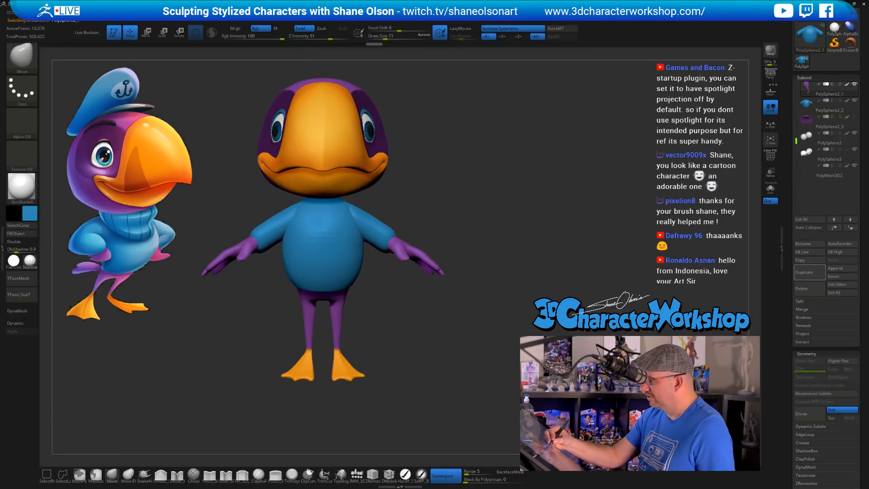
{"action": "left_click_drag", "start_coordinate": [398, 361], "coordinate": [432, 357], "text": "alt"}
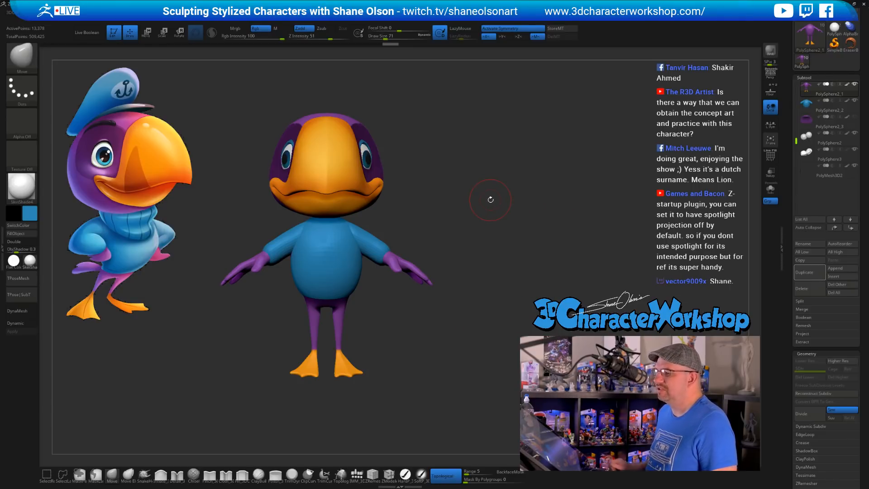
{"action": "left_click_drag", "start_coordinate": [490, 200], "coordinate": [512, 188]}
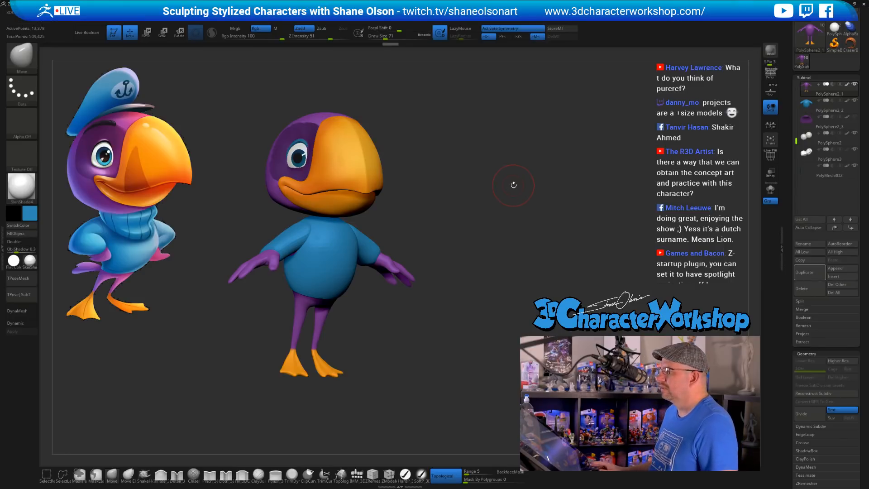
{"action": "left_click_drag", "start_coordinate": [513, 184], "coordinate": [505, 186]}
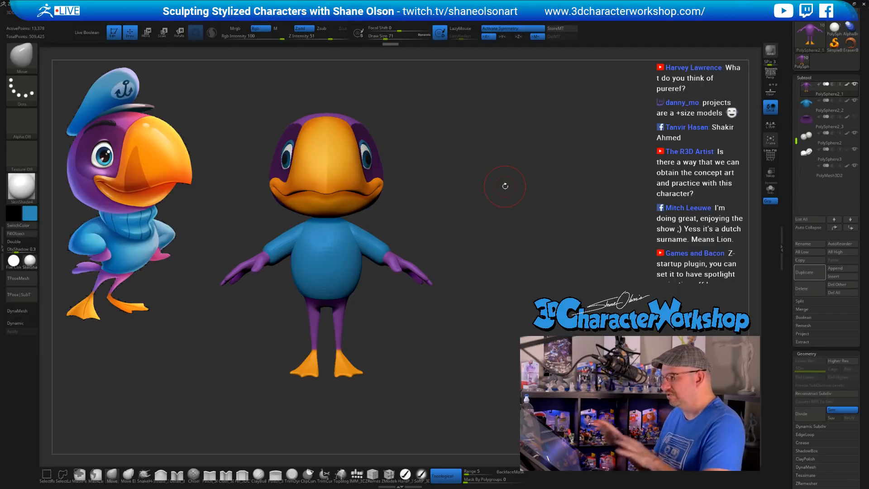
{"action": "left_click_drag", "start_coordinate": [479, 261], "coordinate": [391, 301]}
{"action": "left_click_drag", "start_coordinate": [409, 348], "coordinate": [415, 316], "text": "alt"}
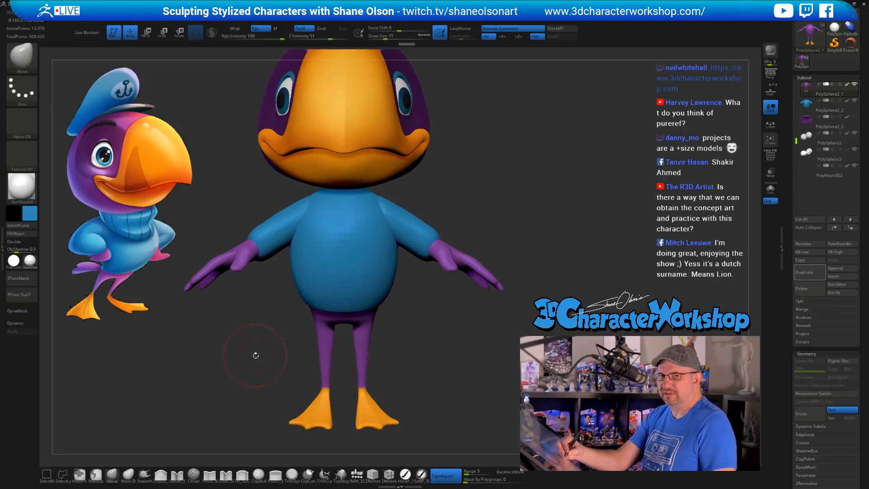
Enlarge the Move brush to size 87 and nudge the body's side beneath the arm, checking it from the front
{"action": "mouse_move", "coordinate": [256, 355]}
{"action": "left_mouse_down"}
{"action": "mouse_move", "coordinate": [266, 349]}
{"action": "mouse_move", "coordinate": [250, 365]}
{"action": "left_mouse_up"}
{"action": "key", "text": "s"}
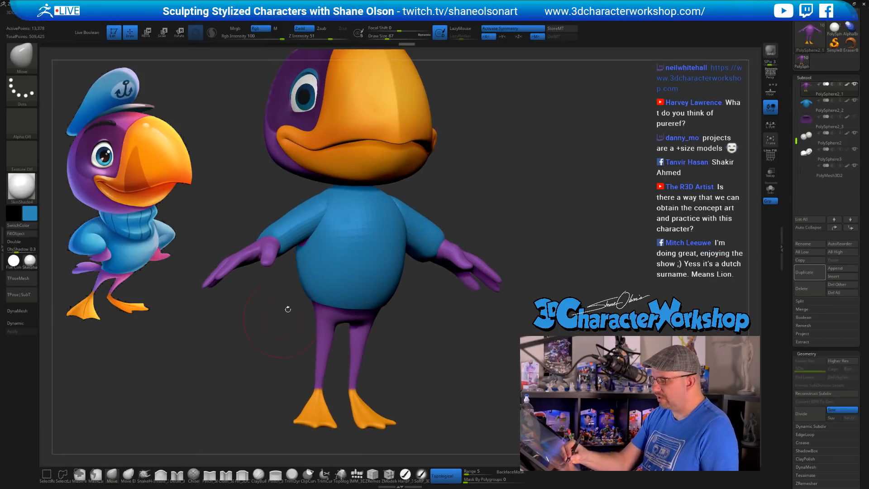
{"action": "left_click_drag", "start_coordinate": [307, 243], "coordinate": [308, 244]}
{"action": "left_click_drag", "start_coordinate": [295, 342], "coordinate": [281, 342]}
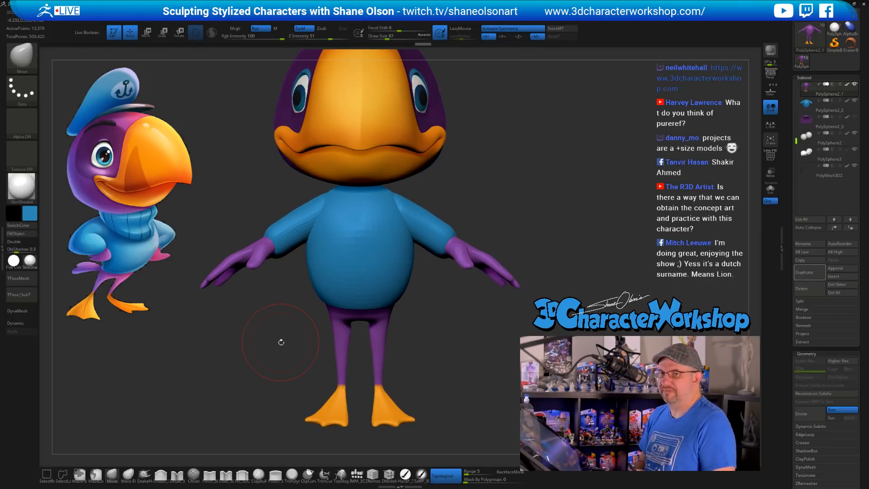
Reduce the Move brush to size 71 and push the body in around the sleeve from a tilted side view
{"action": "mouse_move", "coordinate": [449, 313]}
{"action": "left_mouse_down"}
{"action": "mouse_move", "coordinate": [512, 227]}
{"action": "mouse_move", "coordinate": [507, 244]}
{"action": "mouse_move", "coordinate": [475, 265]}
{"action": "mouse_move", "coordinate": [439, 281]}
{"action": "mouse_move", "coordinate": [428, 268]}
{"action": "left_mouse_up"}
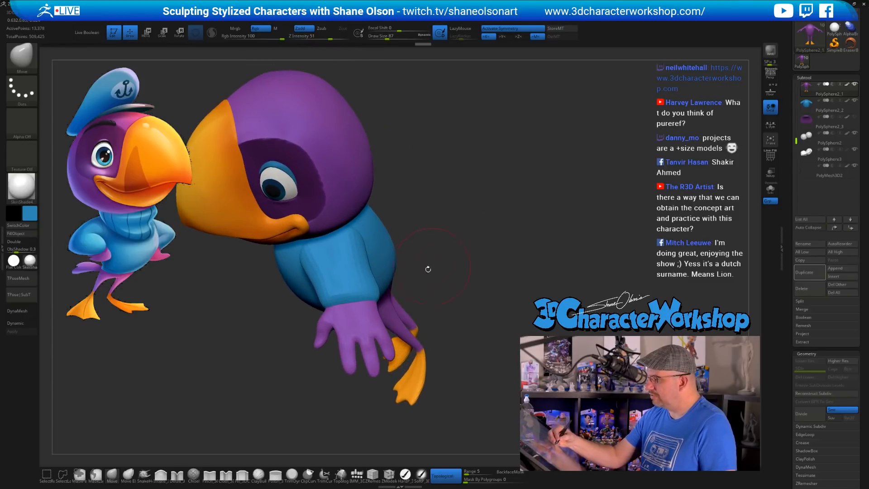
{"action": "key", "text": "s"}
{"action": "left_click", "coordinate": [363, 267]}
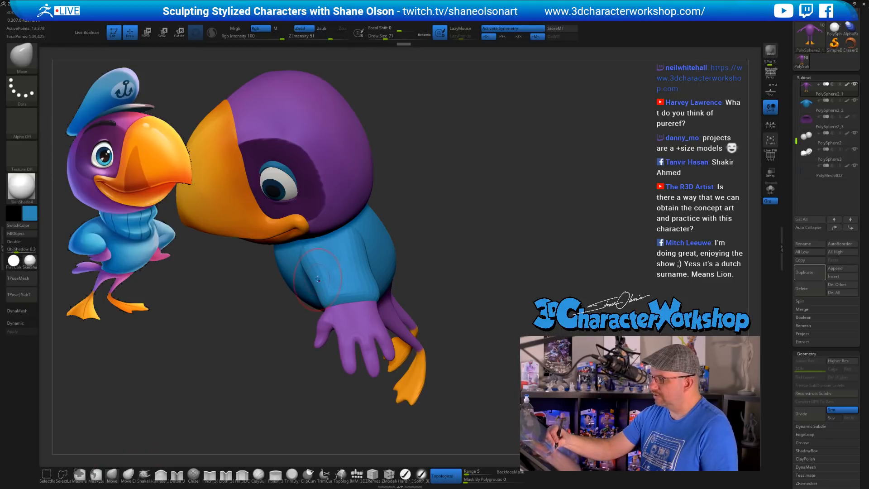
{"action": "key", "text": "1"}
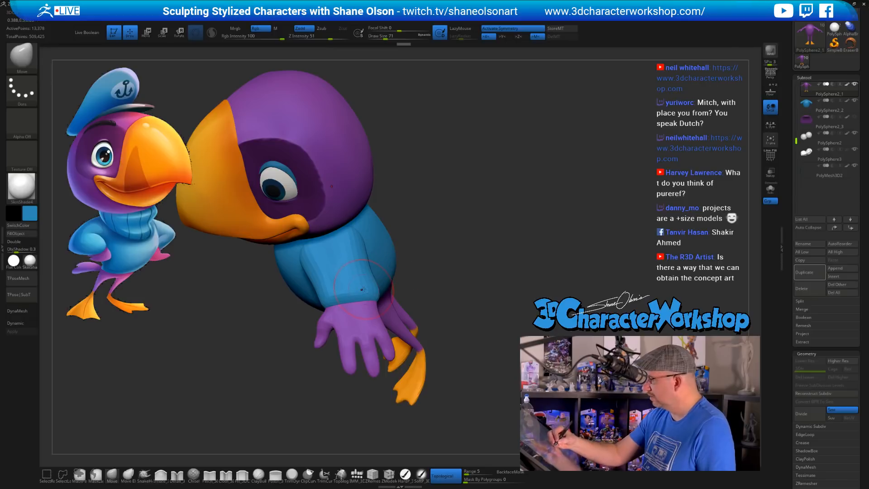
Switch to the sweater subtool and nudge the back of its sleeve with the Move brush at size 94
{"action": "key", "text": "Down"}
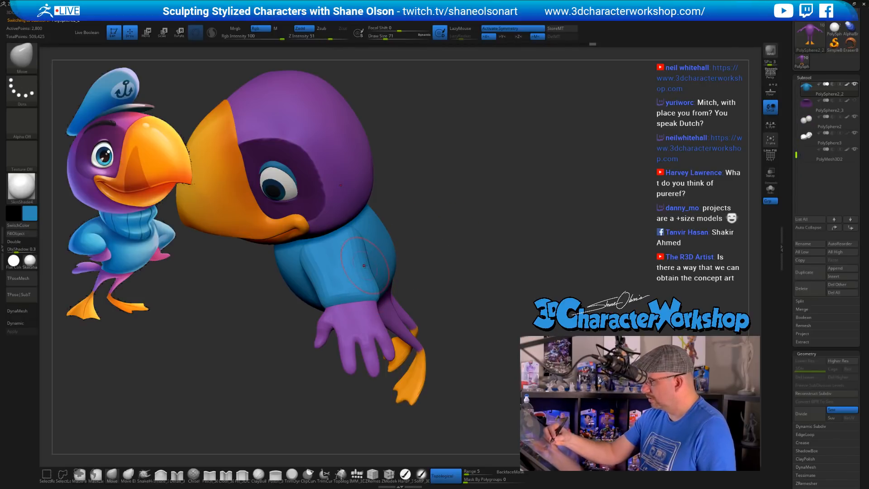
{"action": "key", "text": "s"}
{"action": "left_click_drag", "start_coordinate": [364, 266], "coordinate": [369, 267]}
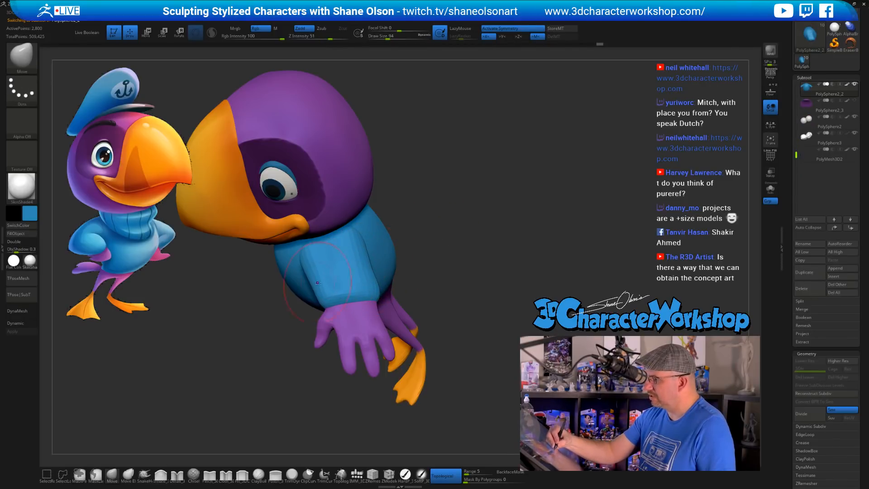
{"action": "left_click_drag", "start_coordinate": [455, 307], "coordinate": [479, 281]}
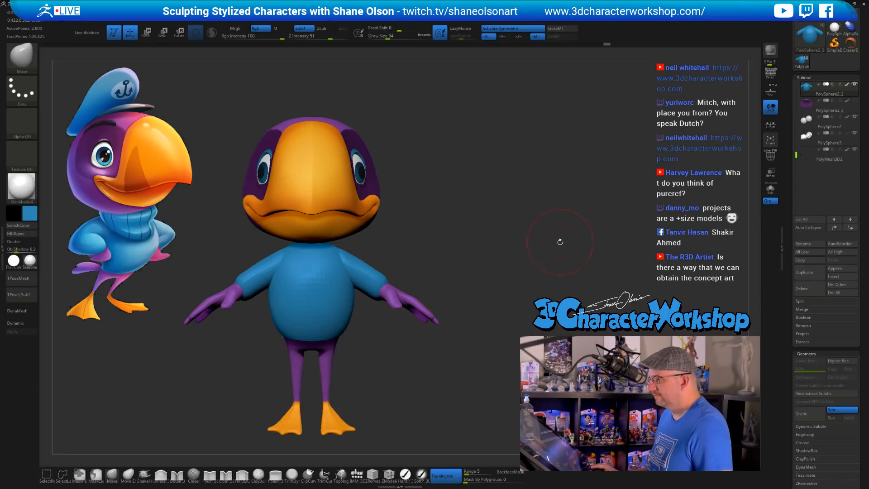
Reduce the brush to size 51 and smooth the sweater's shoulder and upper sleeve
{"action": "mouse_move", "coordinate": [558, 242]}
{"action": "left_mouse_down"}
{"action": "mouse_move", "coordinate": [528, 245]}
{"action": "mouse_move", "coordinate": [508, 231]}
{"action": "mouse_move", "coordinate": [464, 263]}
{"action": "mouse_move", "coordinate": [453, 247]}
{"action": "left_mouse_up"}
{"action": "key", "text": "s"}
{"action": "left_click_drag", "start_coordinate": [351, 234], "coordinate": [376, 250], "text": "shift"}
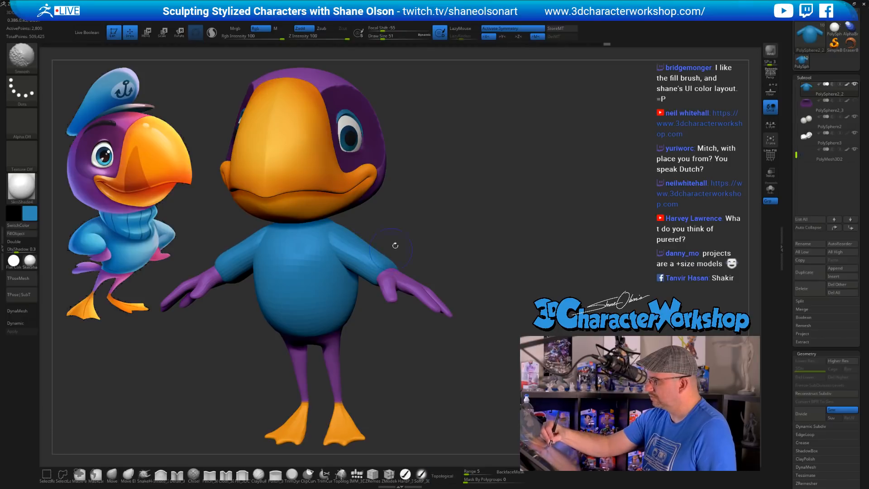
{"action": "left_click_drag", "start_coordinate": [446, 271], "coordinate": [478, 315], "text": "shift"}
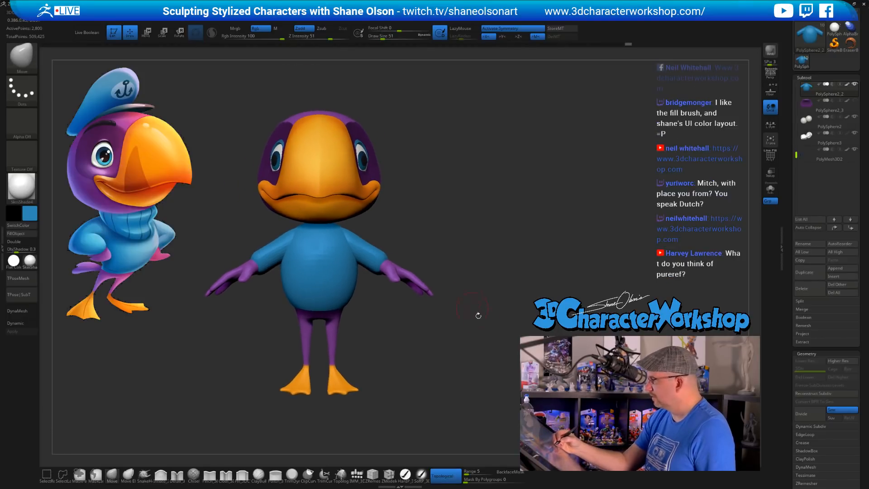
Load the saved bear character with the plaid cap as another tool
{"action": "left_click_drag", "start_coordinate": [787, 209], "coordinate": [788, 266]}
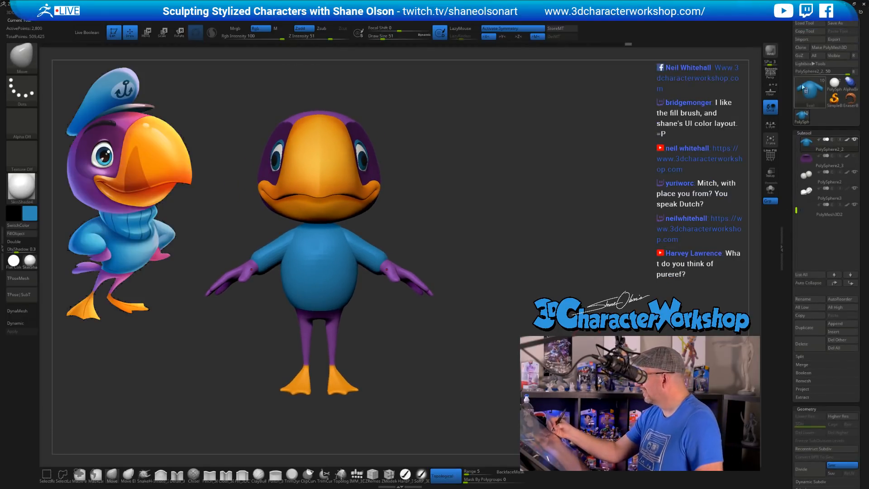
{"action": "left_click", "coordinate": [805, 23]}
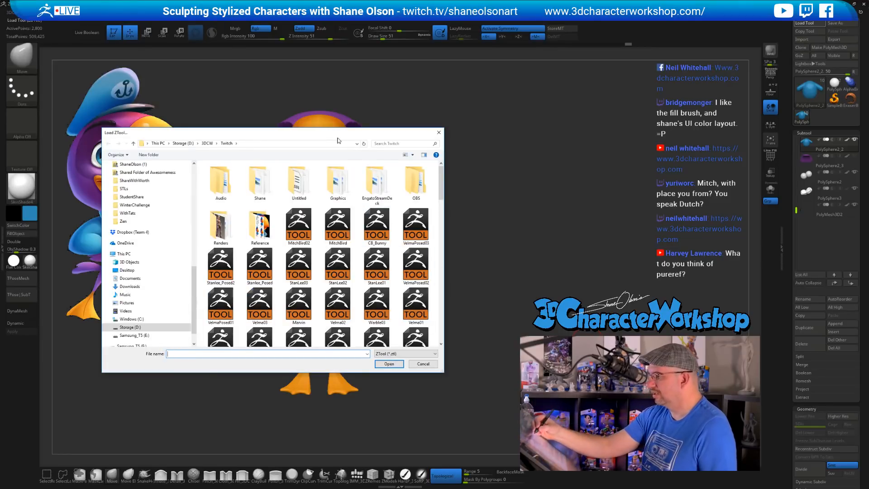
{"action": "key", "text": "Escape"}
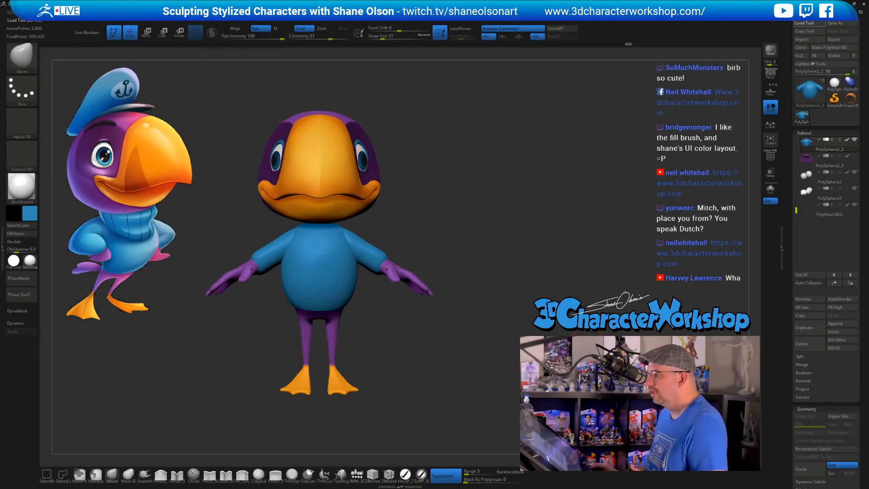
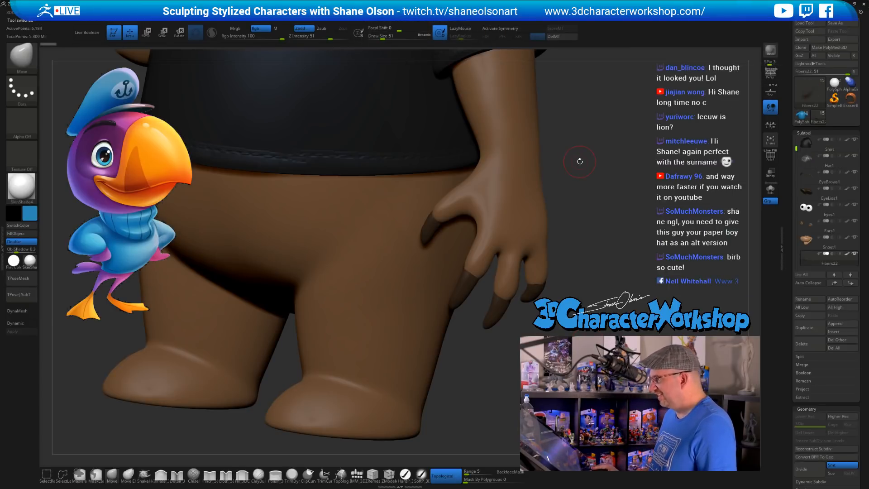
Examine the bear character's full figure, face, cap and glasses from the front, sides and above
{"action": "key", "text": "f"}
{"action": "left_click_drag", "start_coordinate": [599, 184], "coordinate": [535, 156]}
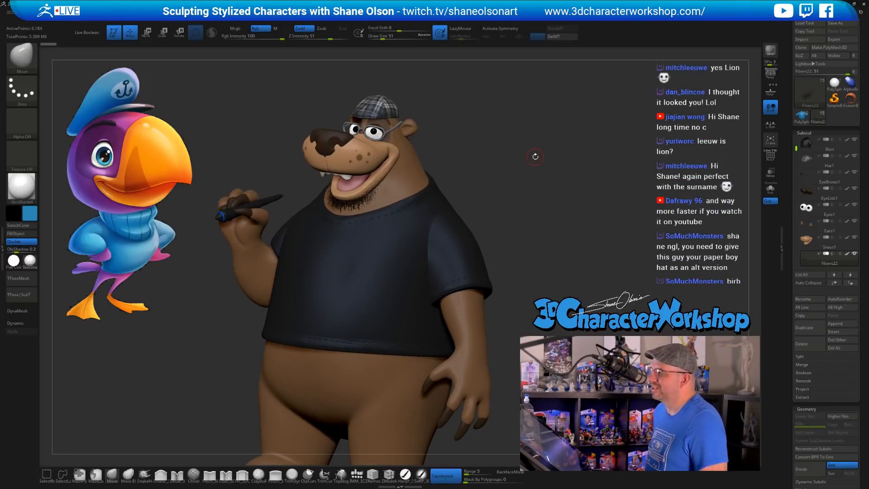
{"action": "left_click_drag", "start_coordinate": [535, 156], "coordinate": [343, 187]}
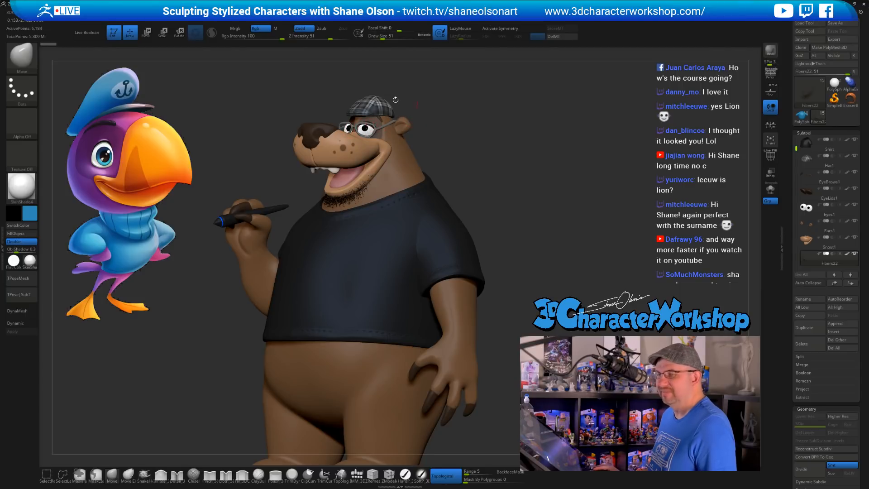
{"action": "left_click_drag", "start_coordinate": [504, 142], "coordinate": [534, 137]}
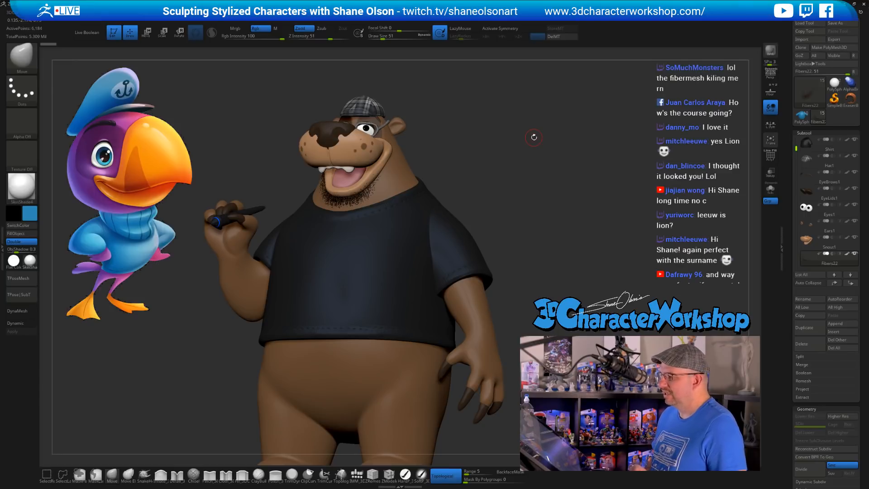
{"action": "left_click_drag", "start_coordinate": [500, 127], "coordinate": [502, 151]}
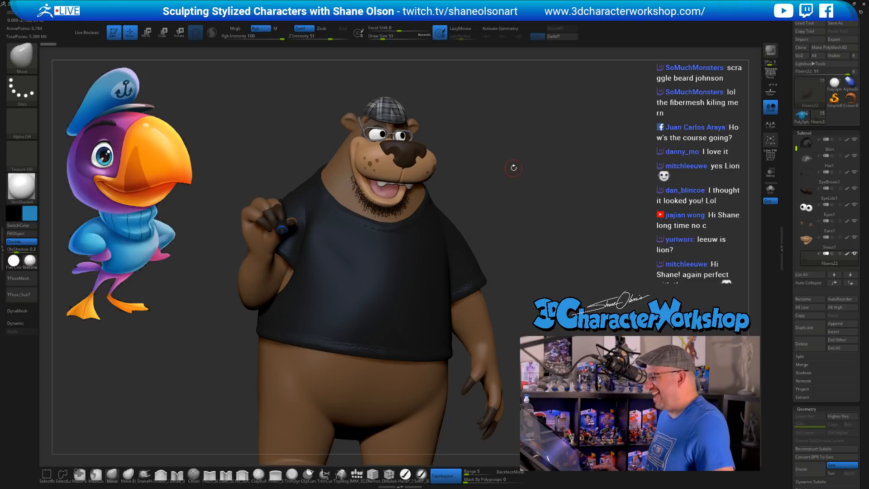
{"action": "left_click_drag", "start_coordinate": [516, 169], "coordinate": [508, 169]}
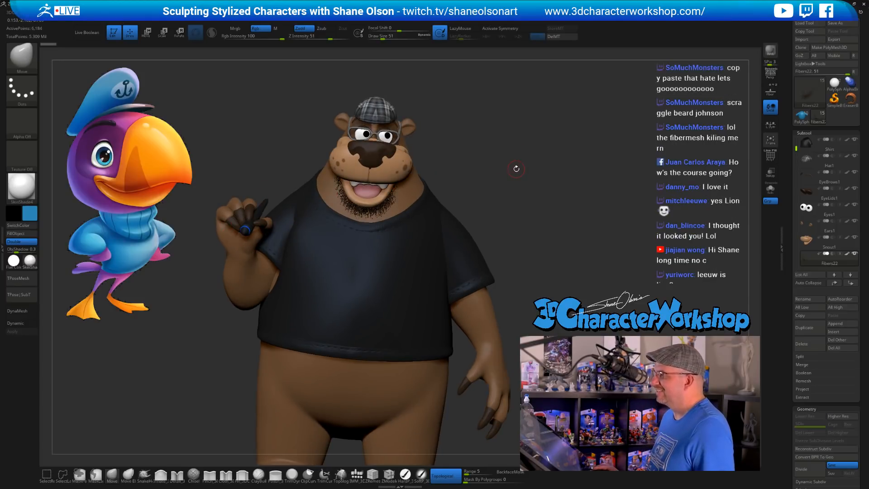
{"action": "left_click_drag", "start_coordinate": [527, 166], "coordinate": [497, 162]}
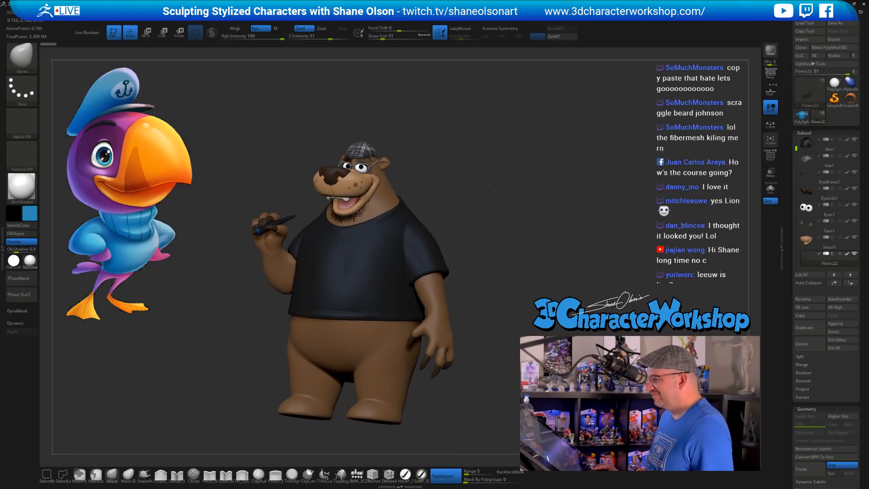
{"action": "left_click_drag", "start_coordinate": [497, 191], "coordinate": [430, 134]}
{"action": "left_click_drag", "start_coordinate": [448, 105], "coordinate": [339, 243]}
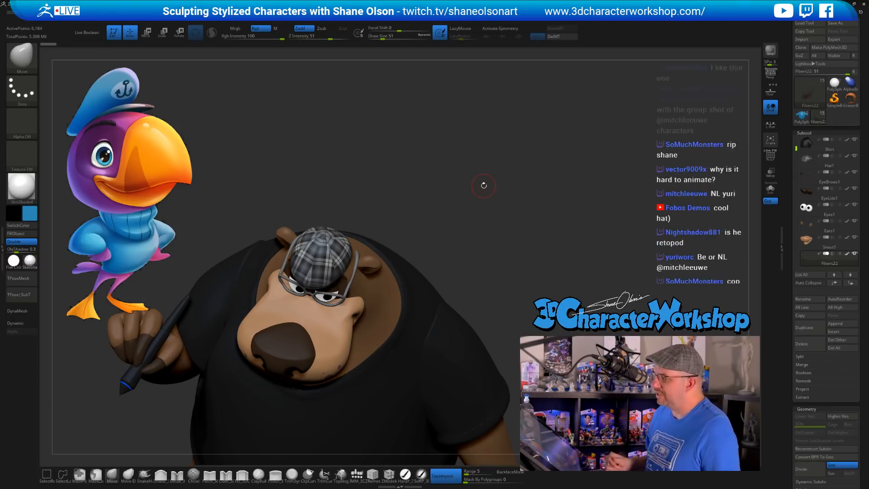
{"action": "left_click_drag", "start_coordinate": [484, 185], "coordinate": [501, 157], "text": "alt"}
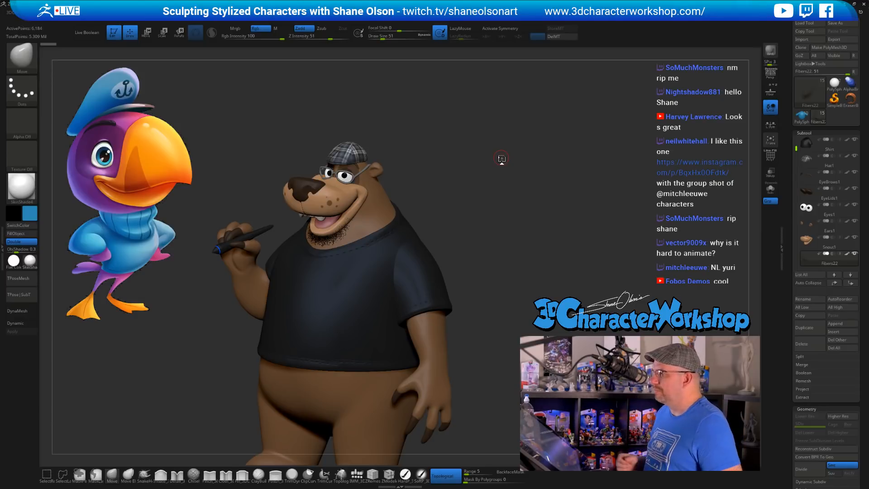
{"action": "left_click_drag", "start_coordinate": [502, 158], "coordinate": [642, 178], "text": "alt"}
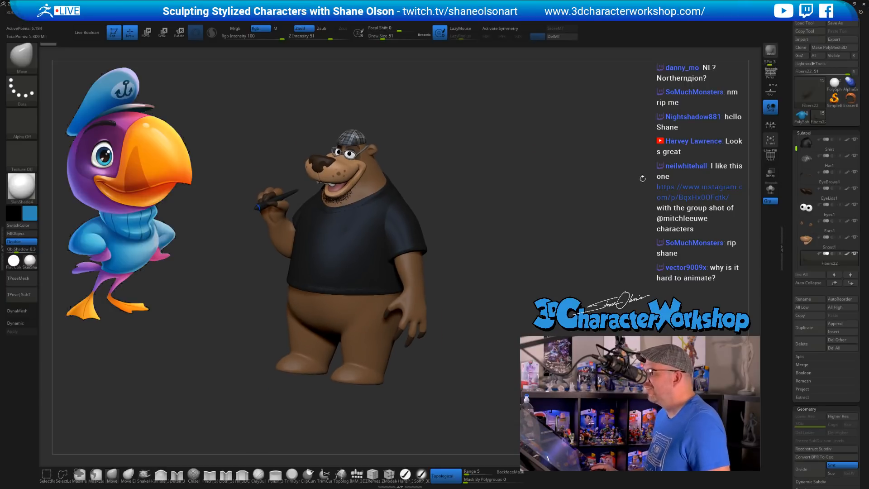
Switch back to the parrot tool and frame it in a straight front view
{"action": "left_click", "coordinate": [803, 119]}
{"action": "left_click_drag", "start_coordinate": [483, 220], "coordinate": [502, 239], "text": "alt"}
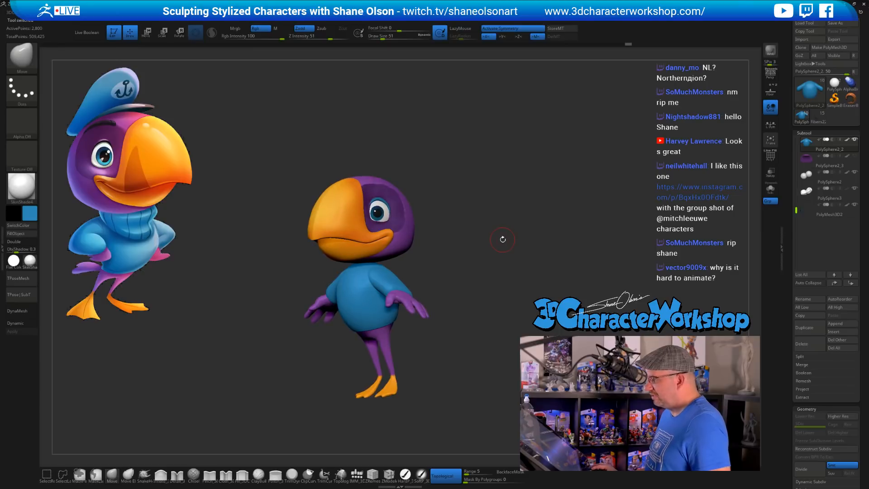
{"action": "mouse_move", "coordinate": [470, 281]}
{"action": "left_mouse_down"}
{"action": "mouse_move", "coordinate": [480, 267]}
{"action": "mouse_move", "coordinate": [483, 283]}
{"action": "mouse_move", "coordinate": [471, 297]}
{"action": "mouse_move", "coordinate": [447, 300]}
{"action": "mouse_move", "coordinate": [455, 308]}
{"action": "mouse_move", "coordinate": [474, 258]}
{"action": "mouse_move", "coordinate": [465, 283]}
{"action": "left_mouse_up"}
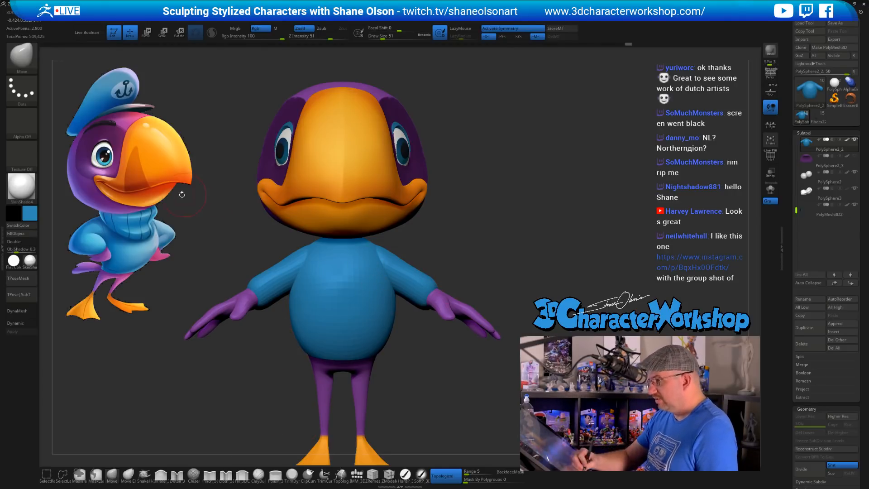
Insert a QuadSphere-2 at the top of the sweater and move it back under the head onto the neck
{"action": "left_click", "coordinate": [356, 475]}
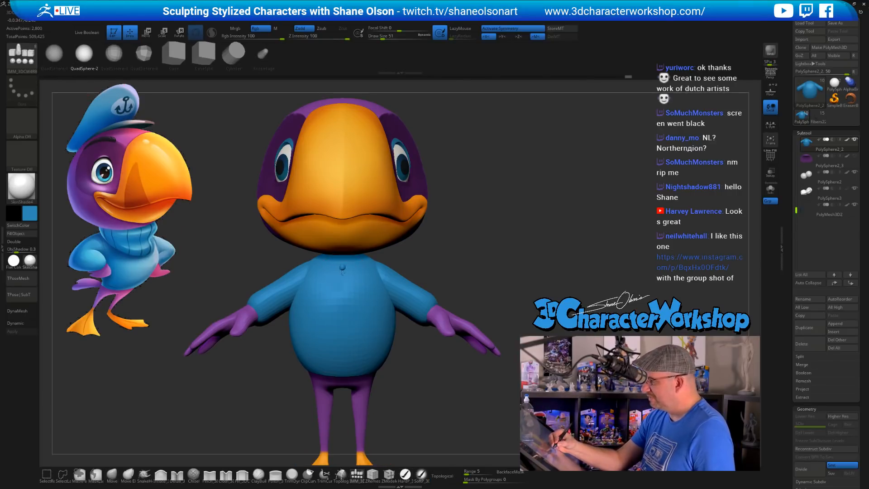
{"action": "left_click_drag", "start_coordinate": [343, 268], "coordinate": [381, 270]}
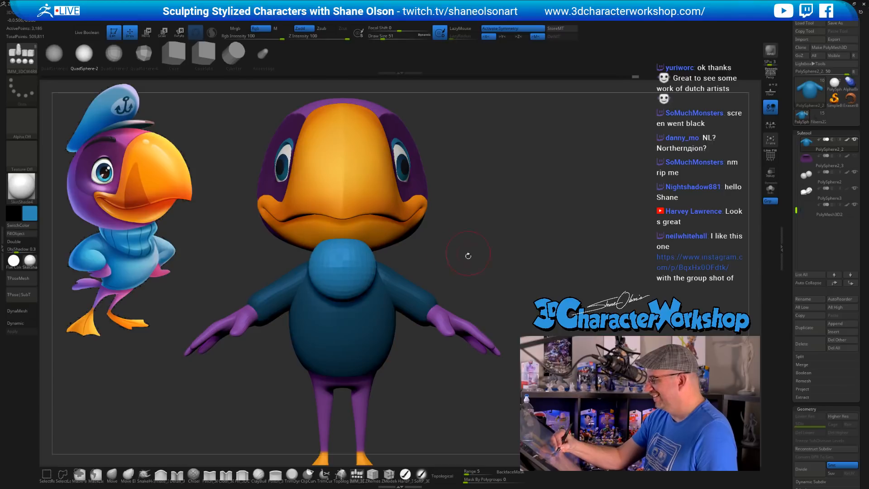
{"action": "left_click_drag", "start_coordinate": [468, 256], "coordinate": [492, 259], "text": "shift"}
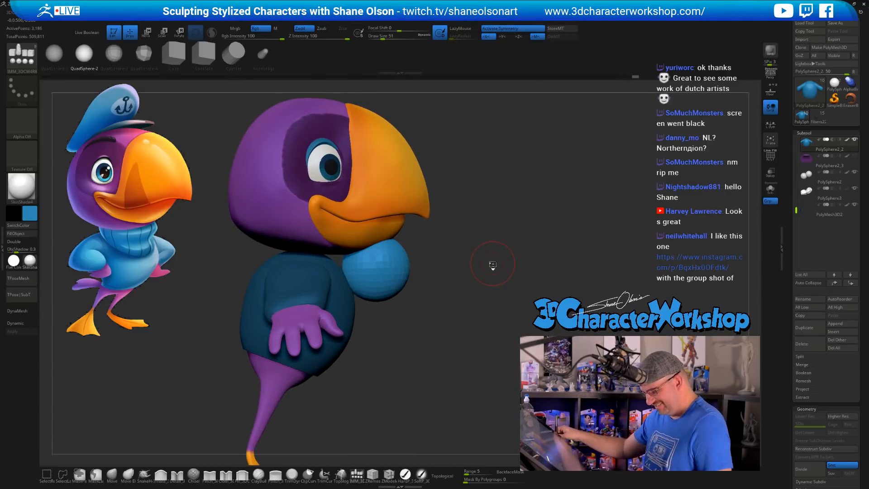
{"action": "key", "text": "w"}
{"action": "left_click_drag", "start_coordinate": [375, 248], "coordinate": [309, 248]}
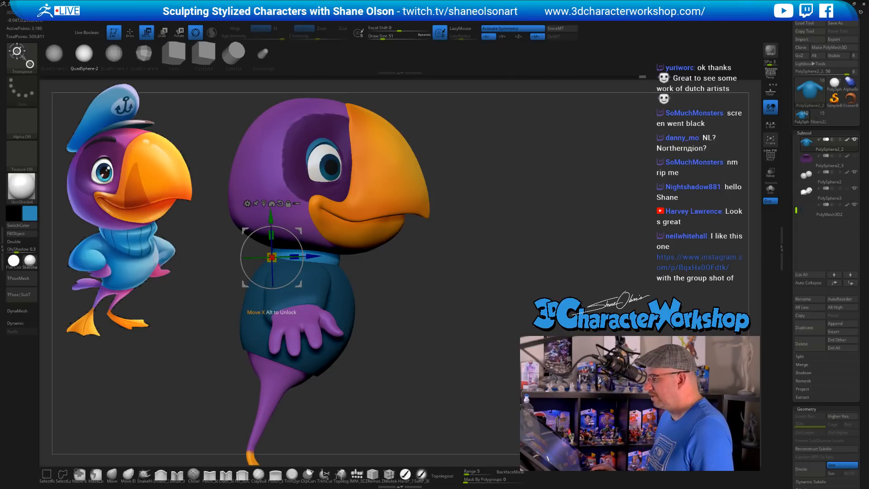
Shift the collar sphere slightly farther back on the neck so it sits under the back of the head
{"action": "left_click_drag", "start_coordinate": [274, 255], "coordinate": [294, 236]}
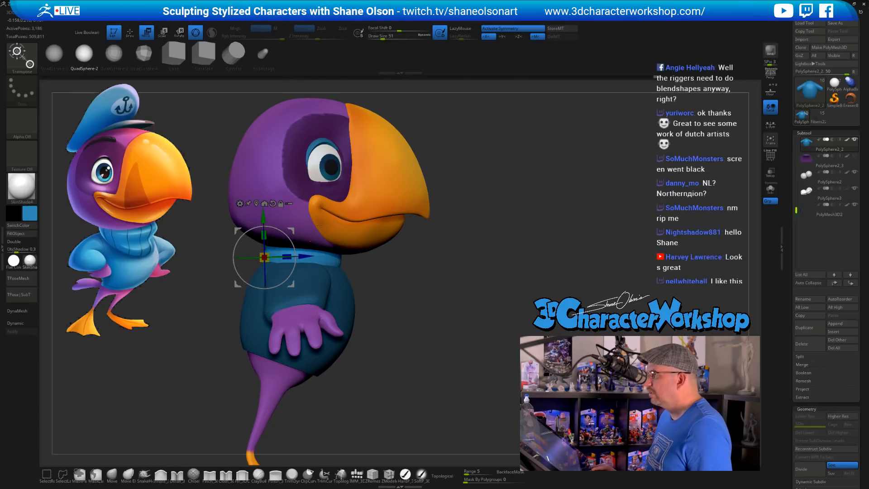
{"action": "left_click_drag", "start_coordinate": [500, 268], "coordinate": [531, 236]}
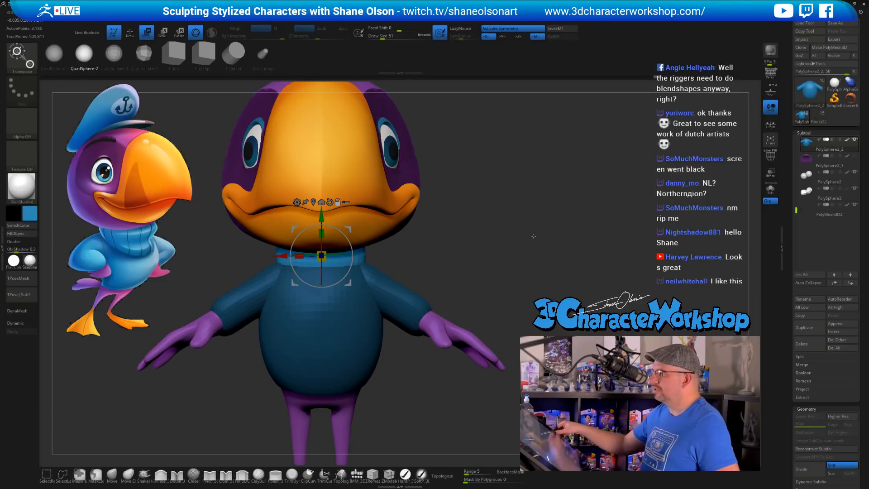
{"action": "left_click_drag", "start_coordinate": [485, 259], "coordinate": [503, 254]}
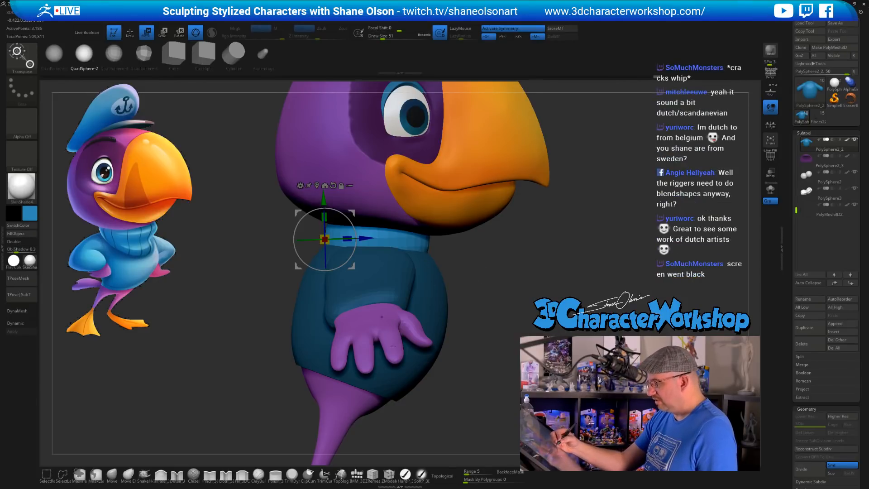
Pull the collar's front and back edges into shape around the neck using the Move brush at draw size 128
{"action": "left_click", "coordinate": [112, 473]}
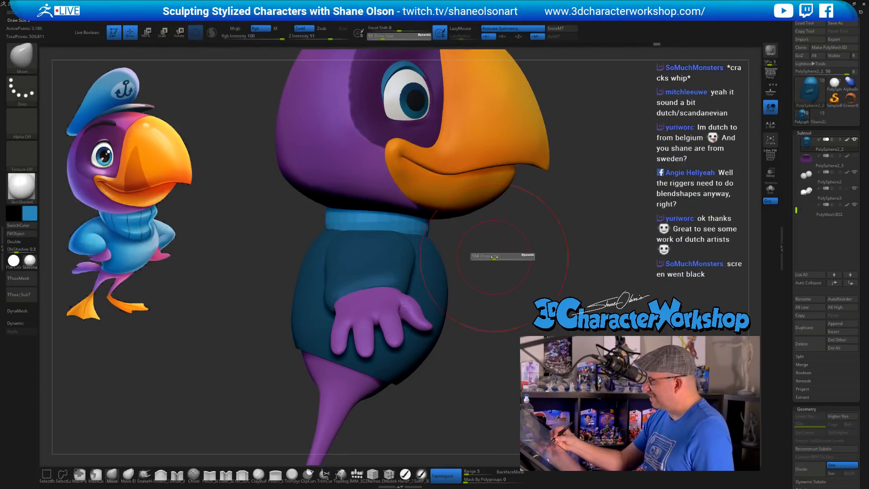
{"action": "mouse_move", "coordinate": [414, 228]}
{"action": "left_mouse_down"}
{"action": "mouse_move", "coordinate": [426, 226]}
{"action": "mouse_move", "coordinate": [452, 257]}
{"action": "mouse_move", "coordinate": [420, 271]}
{"action": "left_mouse_up"}
{"action": "left_click_drag", "start_coordinate": [473, 257], "coordinate": [471, 266]}
{"action": "left_click_drag", "start_coordinate": [398, 260], "coordinate": [468, 251]}
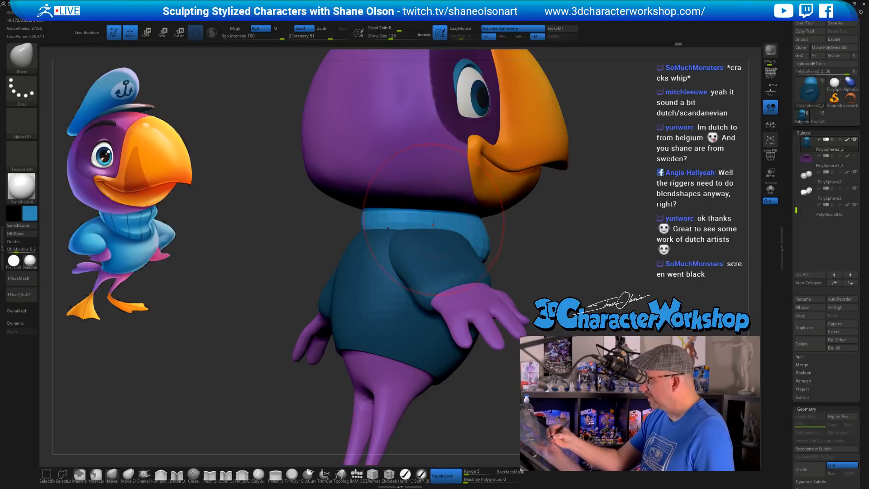
{"action": "left_click_drag", "start_coordinate": [378, 217], "coordinate": [377, 212]}
{"action": "left_click_drag", "start_coordinate": [622, 227], "coordinate": [407, 240]}
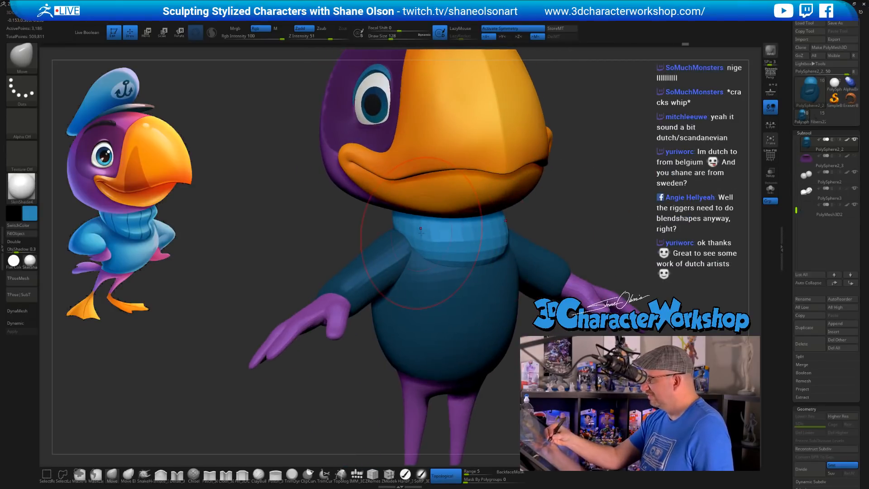
Drag the collar's lower front down over the chest so it hangs like a loose turtleneck
{"action": "mouse_move", "coordinate": [502, 235]}
{"action": "left_mouse_down"}
{"action": "mouse_move", "coordinate": [471, 235]}
{"action": "mouse_move", "coordinate": [484, 229]}
{"action": "mouse_move", "coordinate": [503, 230]}
{"action": "mouse_move", "coordinate": [486, 243]}
{"action": "mouse_move", "coordinate": [469, 237]}
{"action": "left_mouse_up"}
{"action": "mouse_move", "coordinate": [415, 258]}
{"action": "left_mouse_down"}
{"action": "mouse_move", "coordinate": [508, 246]}
{"action": "mouse_move", "coordinate": [470, 241]}
{"action": "left_mouse_up"}
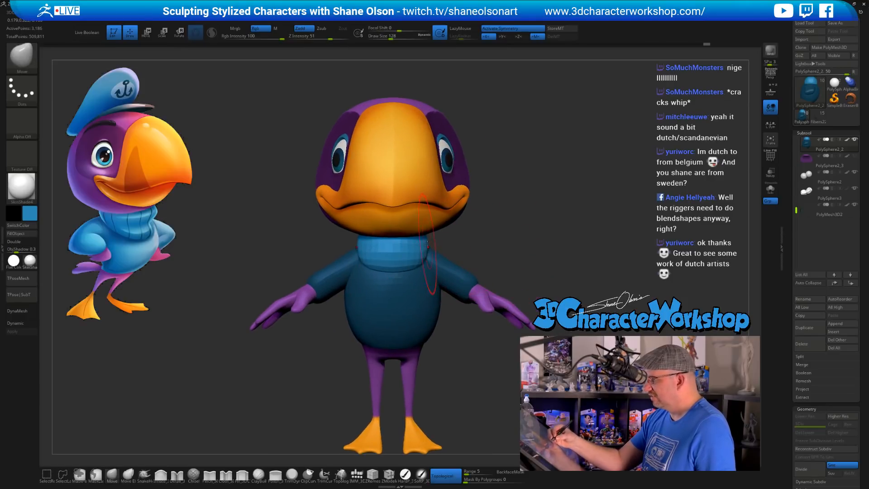
{"action": "mouse_move", "coordinate": [400, 266]}
{"action": "left_mouse_down"}
{"action": "mouse_move", "coordinate": [392, 270]}
{"action": "mouse_move", "coordinate": [402, 275]}
{"action": "left_mouse_up"}
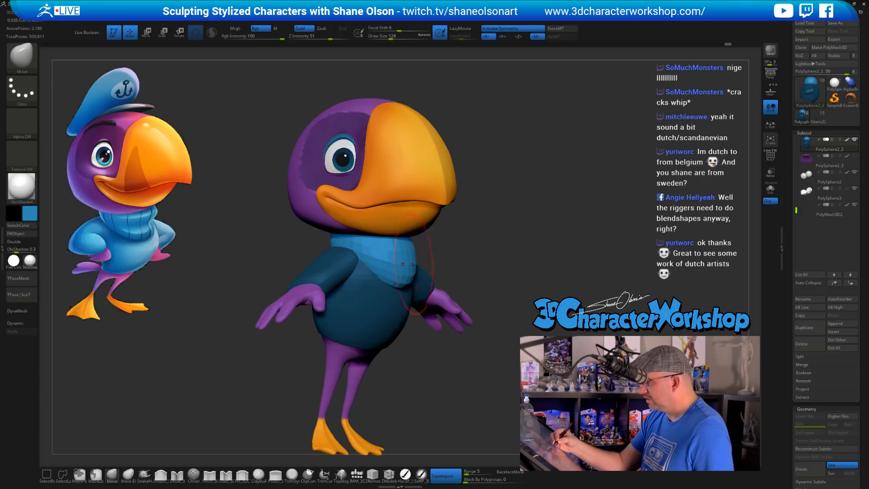
{"action": "left_click_drag", "start_coordinate": [497, 254], "coordinate": [476, 254]}
{"action": "mouse_move", "coordinate": [536, 232]}
{"action": "left_mouse_down"}
{"action": "mouse_move", "coordinate": [457, 237]}
{"action": "mouse_move", "coordinate": [468, 238]}
{"action": "mouse_move", "coordinate": [442, 225]}
{"action": "mouse_move", "coordinate": [426, 261]}
{"action": "mouse_move", "coordinate": [369, 256]}
{"action": "mouse_move", "coordinate": [376, 254]}
{"action": "left_mouse_up"}
{"action": "mouse_move", "coordinate": [430, 280]}
{"action": "left_mouse_down"}
{"action": "mouse_move", "coordinate": [456, 286]}
{"action": "mouse_move", "coordinate": [435, 271]}
{"action": "mouse_move", "coordinate": [432, 294]}
{"action": "mouse_move", "coordinate": [450, 301]}
{"action": "left_mouse_up"}
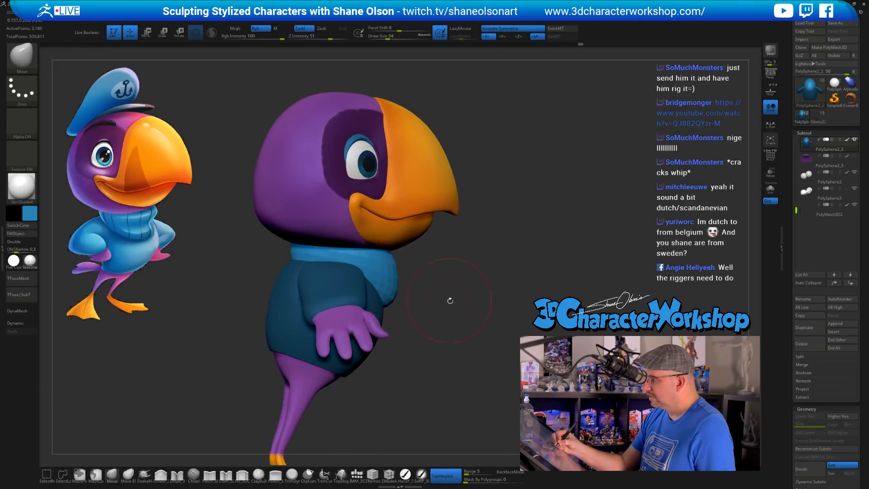
Isolate the sweater subtool and reshape the collar's upper surface with the Move brush at draw size 120
{"action": "left_click", "coordinate": [769, 190]}
{"action": "key", "text": "s"}
{"action": "mouse_move", "coordinate": [342, 208]}
{"action": "left_mouse_down"}
{"action": "mouse_move", "coordinate": [338, 245]}
{"action": "mouse_move", "coordinate": [364, 240]}
{"action": "left_mouse_up"}
{"action": "left_click_drag", "start_coordinate": [439, 215], "coordinate": [359, 234]}
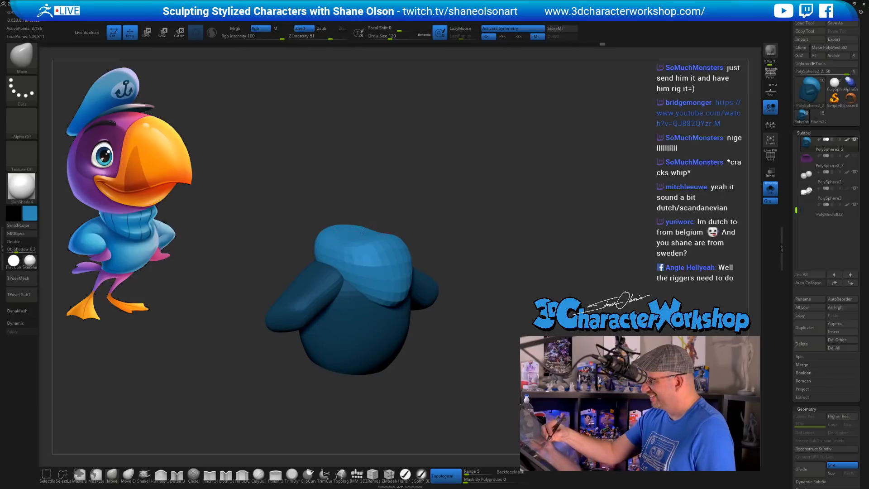
{"action": "left_click_drag", "start_coordinate": [394, 197], "coordinate": [412, 220]}
{"action": "left_click_drag", "start_coordinate": [345, 224], "coordinate": [348, 237]}
{"action": "left_click_drag", "start_coordinate": [423, 206], "coordinate": [419, 244]}
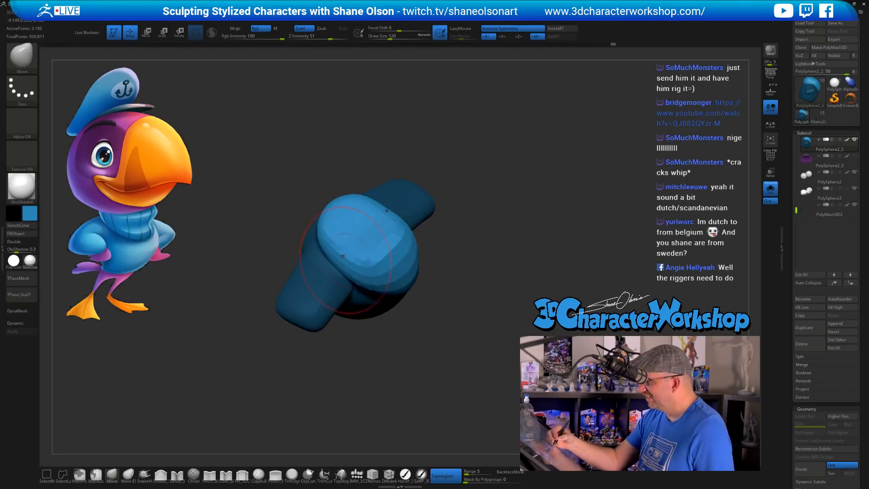
Adjust the collar's outline around the shoulders and back, working from above with the Move brush
{"action": "left_click_drag", "start_coordinate": [337, 261], "coordinate": [333, 268]}
{"action": "left_click_drag", "start_coordinate": [296, 203], "coordinate": [300, 209]}
{"action": "left_click_drag", "start_coordinate": [432, 210], "coordinate": [430, 229]}
{"action": "left_click_drag", "start_coordinate": [339, 215], "coordinate": [343, 221]}
{"action": "mouse_move", "coordinate": [439, 242]}
{"action": "left_mouse_down"}
{"action": "mouse_move", "coordinate": [448, 199]}
{"action": "mouse_move", "coordinate": [494, 198]}
{"action": "left_mouse_up"}
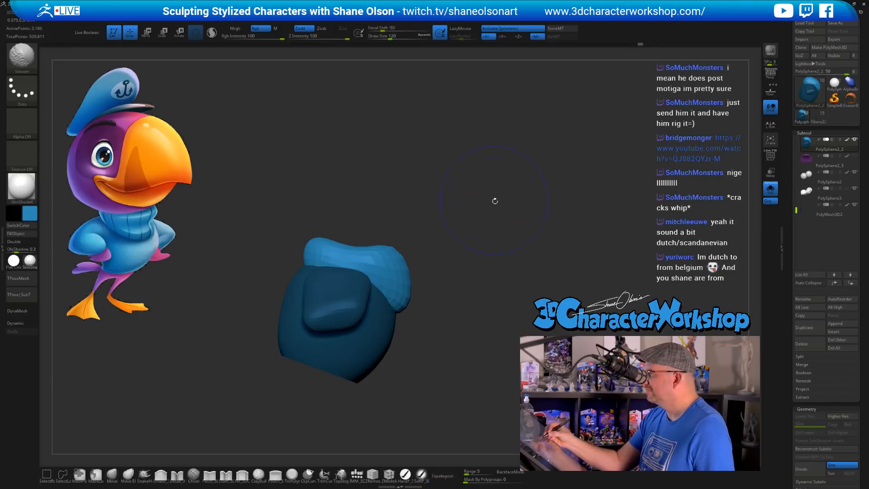
Hide everything but the collar piece and push its underside upward with the Move brush
{"action": "mouse_move", "coordinate": [484, 253]}
{"action": "left_mouse_down"}
{"action": "mouse_move", "coordinate": [477, 262]}
{"action": "mouse_move", "coordinate": [442, 233]}
{"action": "left_mouse_up"}
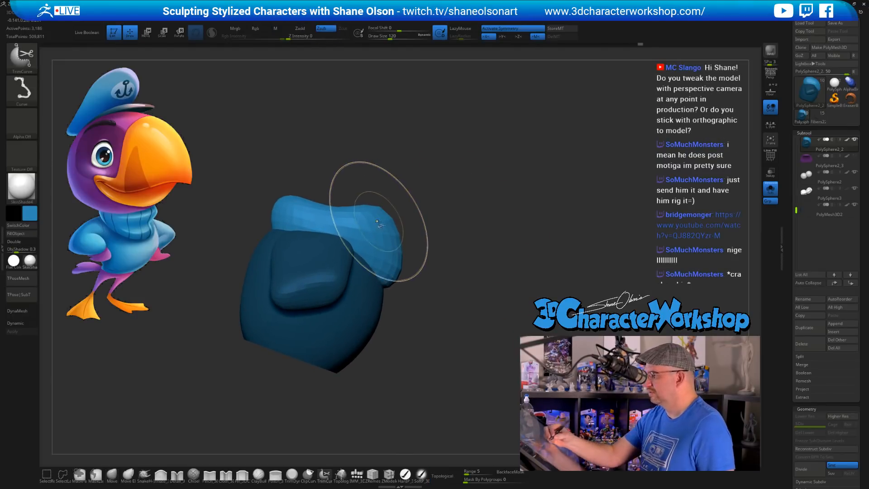
{"action": "left_click", "coordinate": [370, 204], "text": "ctrl+shift"}
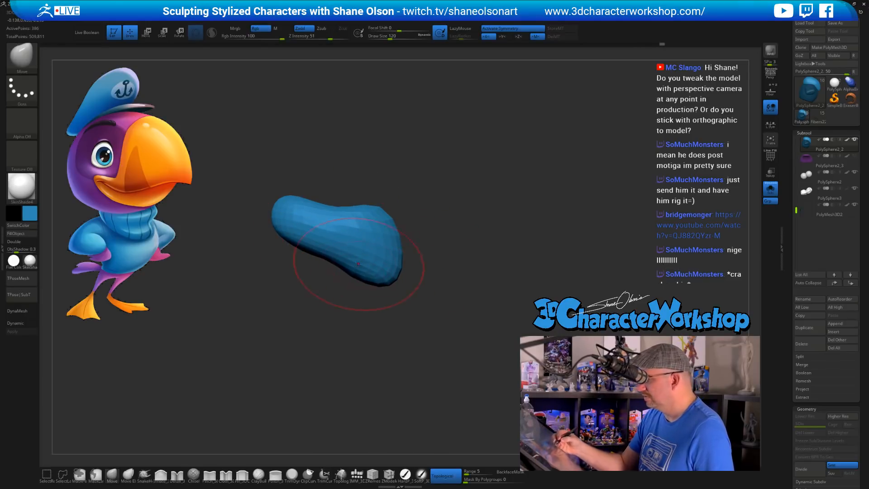
{"action": "left_click_drag", "start_coordinate": [357, 264], "coordinate": [351, 268]}
{"action": "left_click_drag", "start_coordinate": [311, 248], "coordinate": [304, 237]}
{"action": "left_click_drag", "start_coordinate": [337, 316], "coordinate": [287, 313]}
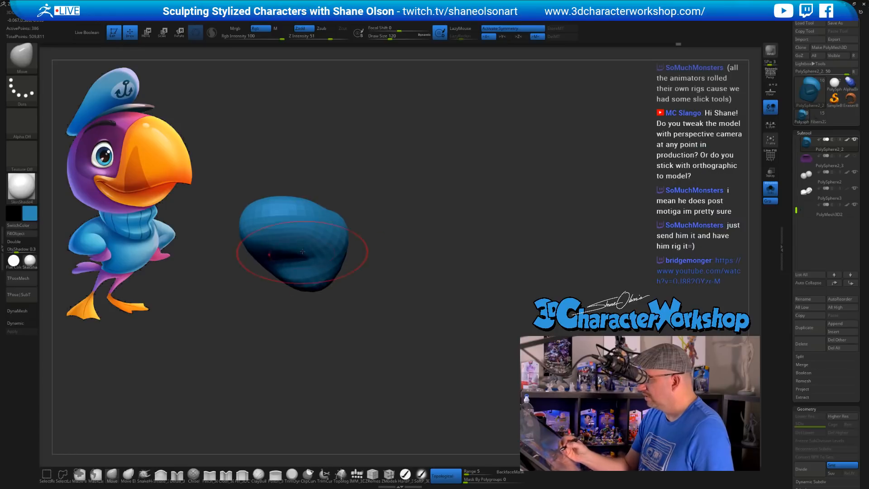
Refine and smooth the underside and front of the isolated collar at draw size 90
{"action": "left_click_drag", "start_coordinate": [302, 251], "coordinate": [295, 249]}
{"action": "mouse_move", "coordinate": [382, 236]}
{"action": "left_mouse_down"}
{"action": "mouse_move", "coordinate": [416, 252]}
{"action": "mouse_move", "coordinate": [404, 258]}
{"action": "left_mouse_up"}
{"action": "key", "text": "s"}
{"action": "left_click_drag", "start_coordinate": [309, 250], "coordinate": [301, 242]}
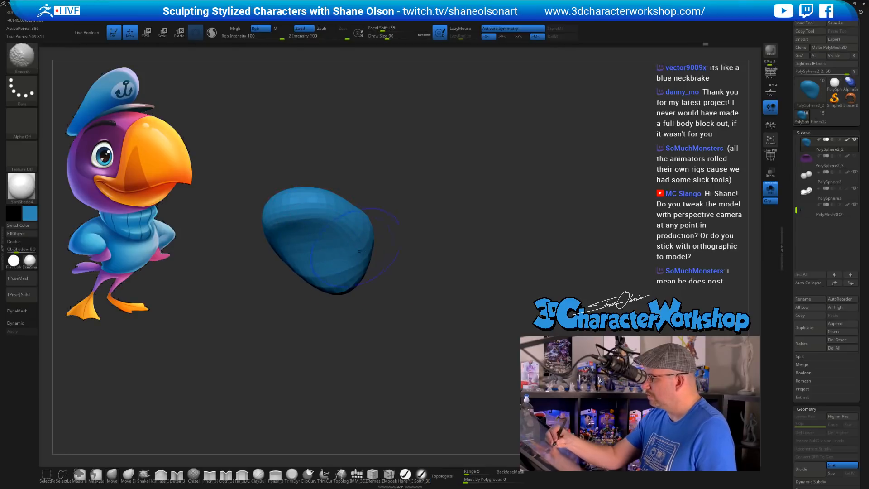
{"action": "left_click_drag", "start_coordinate": [369, 276], "coordinate": [386, 303]}
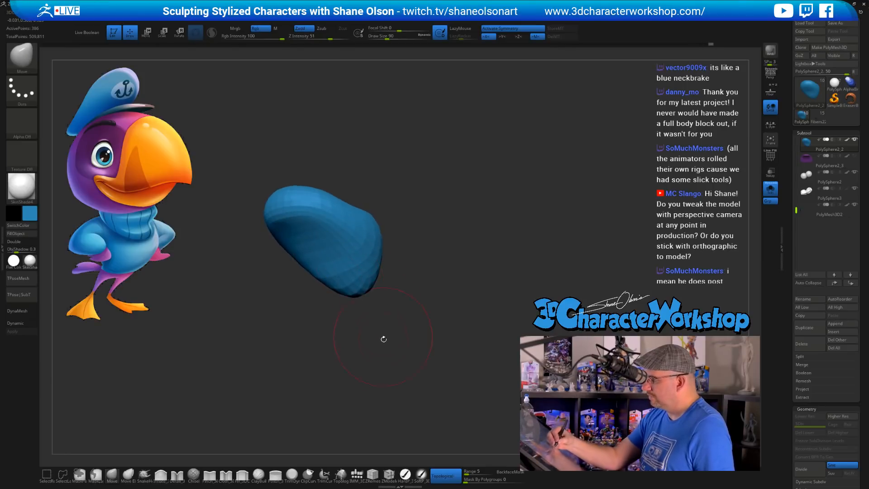
{"action": "left_click_drag", "start_coordinate": [383, 339], "coordinate": [514, 301]}
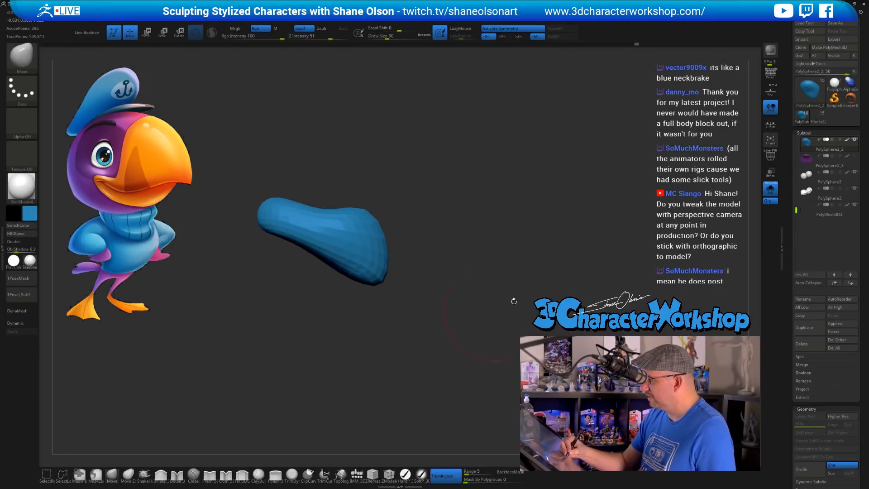
Show all the parrot's subtools again, unhide the rest of the sweater and clear its mask
{"action": "left_click", "coordinate": [770, 189]}
{"action": "left_click_drag", "start_coordinate": [574, 272], "coordinate": [474, 259]}
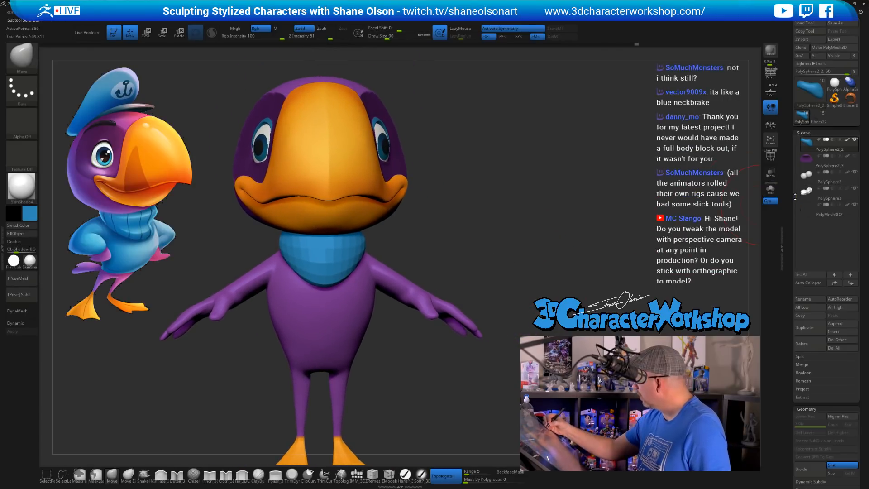
{"action": "left_click_drag", "start_coordinate": [795, 196], "coordinate": [796, 178]}
{"action": "key", "text": "ctrl+shift"}
{"action": "left_click_drag", "start_coordinate": [550, 229], "coordinate": [520, 257], "text": "alt"}
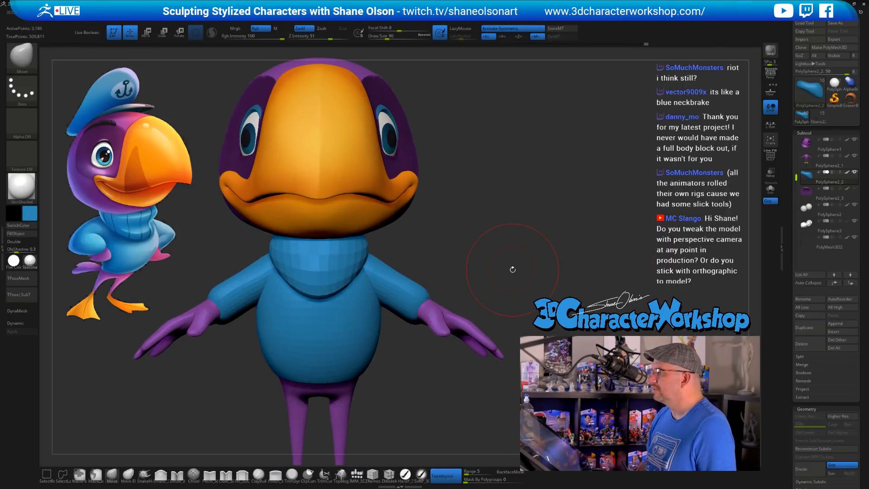
Adjust the collar's sides above the shoulders with the Move brush, then reduce the draw size to 68
{"action": "key", "text": "s"}
{"action": "left_click", "coordinate": [478, 249]}
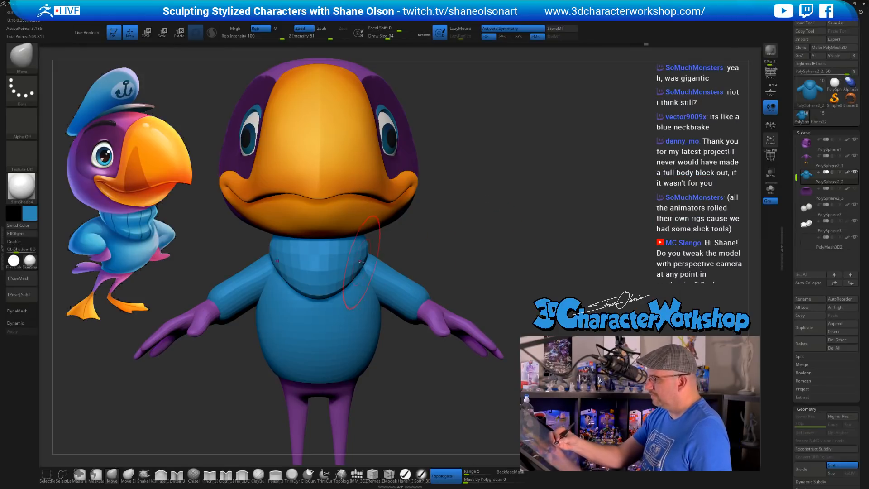
{"action": "left_click_drag", "start_coordinate": [356, 268], "coordinate": [362, 258]}
{"action": "mouse_move", "coordinate": [420, 254]}
{"action": "left_mouse_down"}
{"action": "mouse_move", "coordinate": [467, 249]}
{"action": "mouse_move", "coordinate": [442, 229]}
{"action": "left_mouse_up"}
{"action": "key", "text": "s"}
{"action": "left_click", "coordinate": [424, 250]}
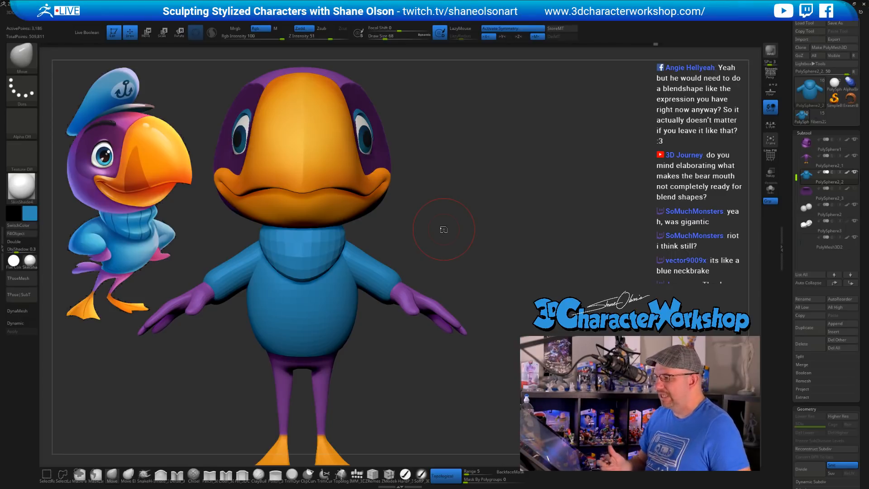
Turn on Dynamic subdivision for the sweater and inspect the smoothed collar from several angles
{"action": "left_click_drag", "start_coordinate": [444, 229], "coordinate": [485, 272], "text": "alt"}
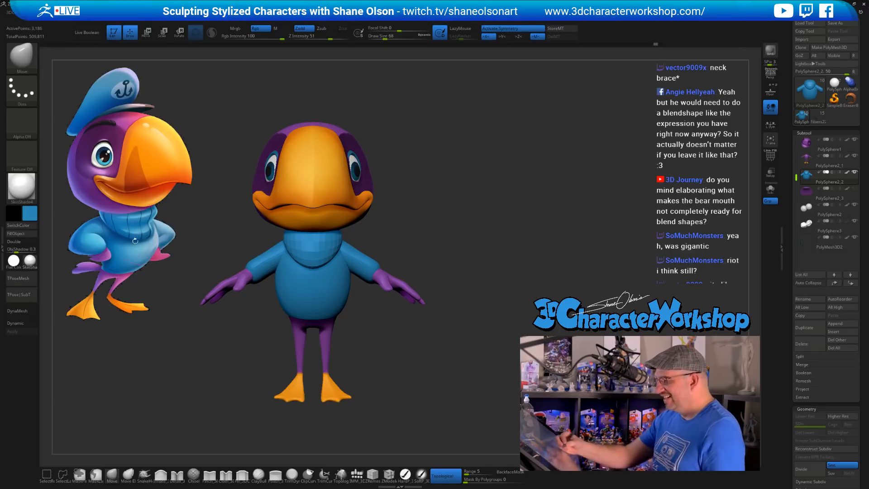
{"action": "left_click_drag", "start_coordinate": [407, 233], "coordinate": [432, 276]}
{"action": "key", "text": "d"}
{"action": "left_click", "coordinate": [437, 152]}
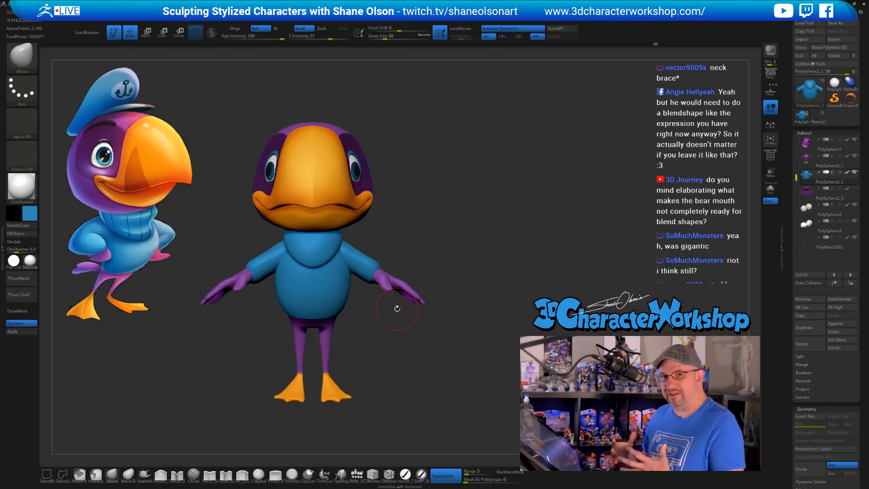
{"action": "left_click_drag", "start_coordinate": [453, 262], "coordinate": [434, 260], "text": "alt"}
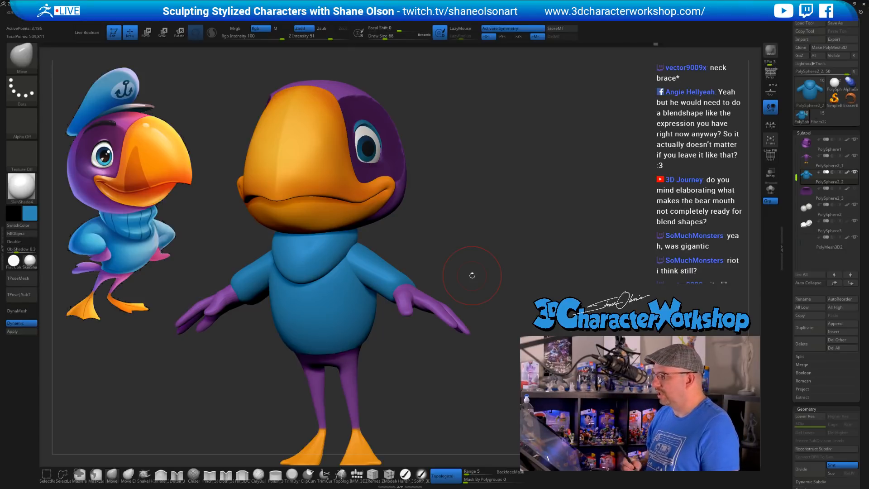
{"action": "mouse_move", "coordinate": [511, 255]}
{"action": "left_mouse_down"}
{"action": "mouse_move", "coordinate": [543, 254]}
{"action": "mouse_move", "coordinate": [508, 267]}
{"action": "mouse_move", "coordinate": [521, 266]}
{"action": "left_mouse_up"}
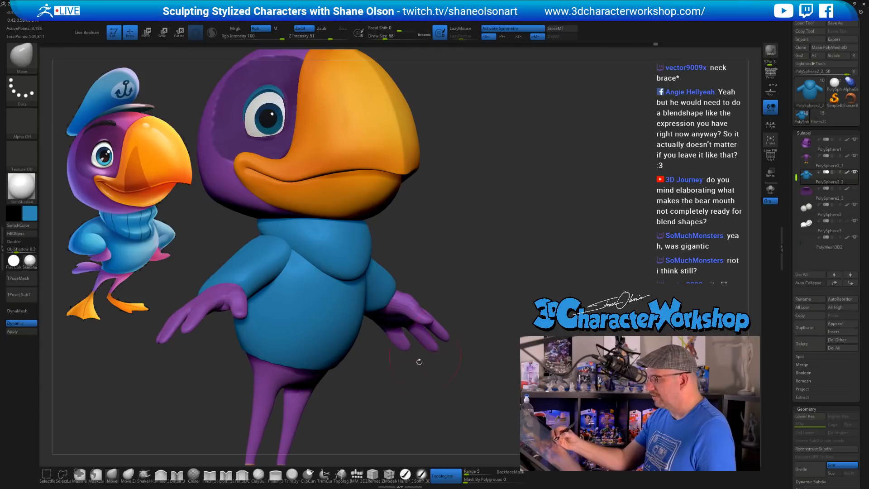
Start sculpting soft folds on the collar with the cloth brush, reducing its draw size to 31
{"action": "left_click", "coordinate": [227, 473]}
{"action": "key", "text": "s"}
{"action": "left_click_drag", "start_coordinate": [423, 249], "coordinate": [417, 248]}
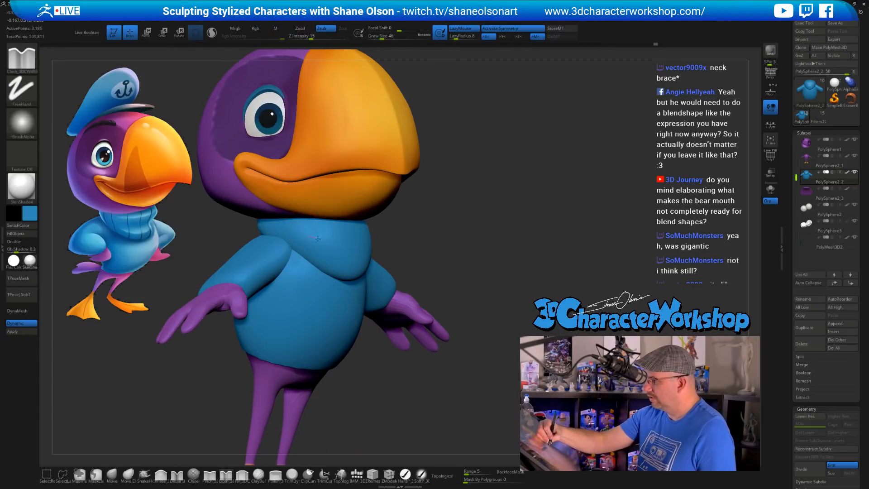
{"action": "left_click_drag", "start_coordinate": [318, 239], "coordinate": [336, 250]}
{"action": "left_click_drag", "start_coordinate": [455, 252], "coordinate": [431, 252]}
{"action": "key", "text": "s"}
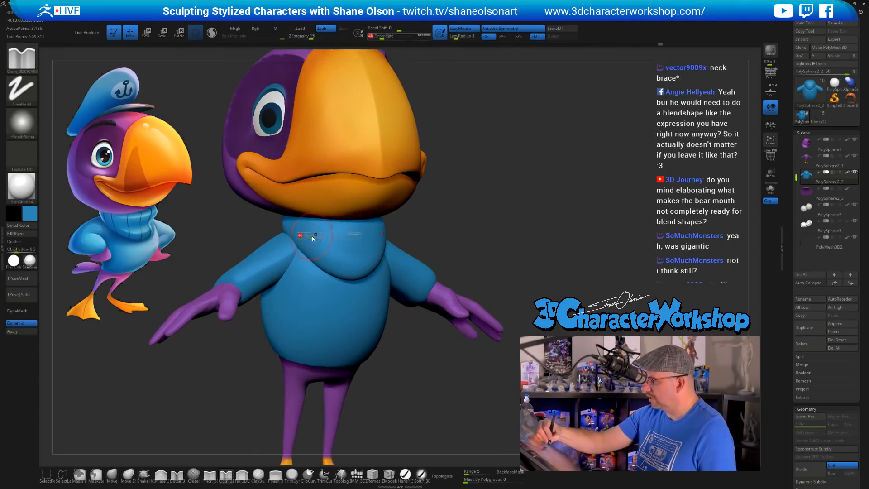
{"action": "left_click", "coordinate": [312, 235]}
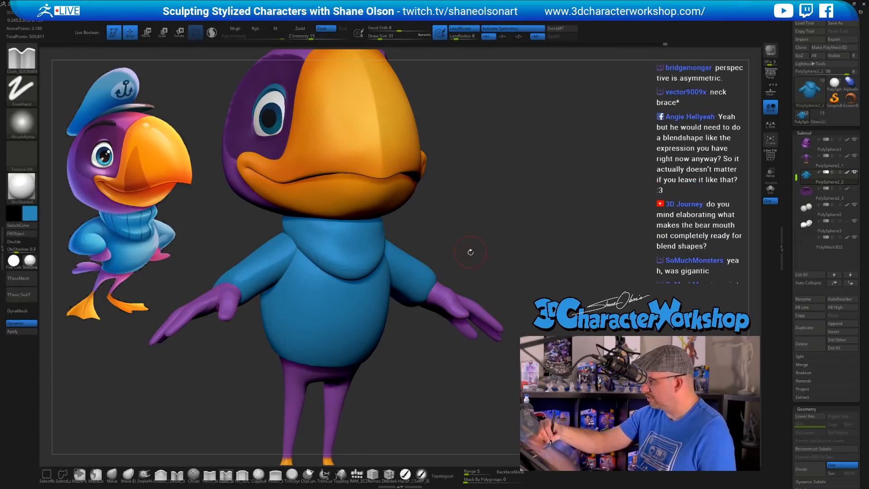
Sculpt more draping cloth folds across the collar's front and sides, checking them from both sides of the parrot
{"action": "mouse_move", "coordinate": [470, 252]}
{"action": "left_mouse_down"}
{"action": "mouse_move", "coordinate": [497, 252]}
{"action": "mouse_move", "coordinate": [468, 248]}
{"action": "left_mouse_up"}
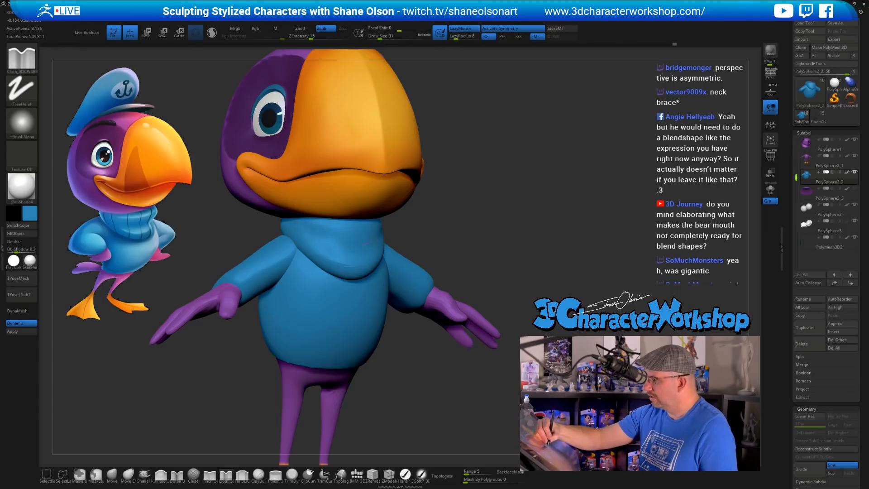
{"action": "mouse_move", "coordinate": [450, 252]}
{"action": "left_mouse_down"}
{"action": "mouse_move", "coordinate": [414, 252]}
{"action": "mouse_move", "coordinate": [432, 251]}
{"action": "left_mouse_up"}
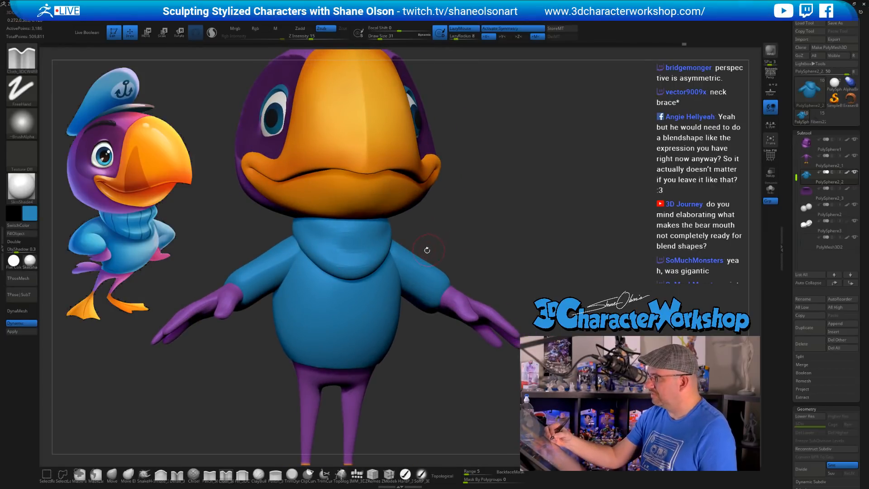
{"action": "right_click_drag", "start_coordinate": [342, 237], "coordinate": [336, 236], "text": "ctrl"}
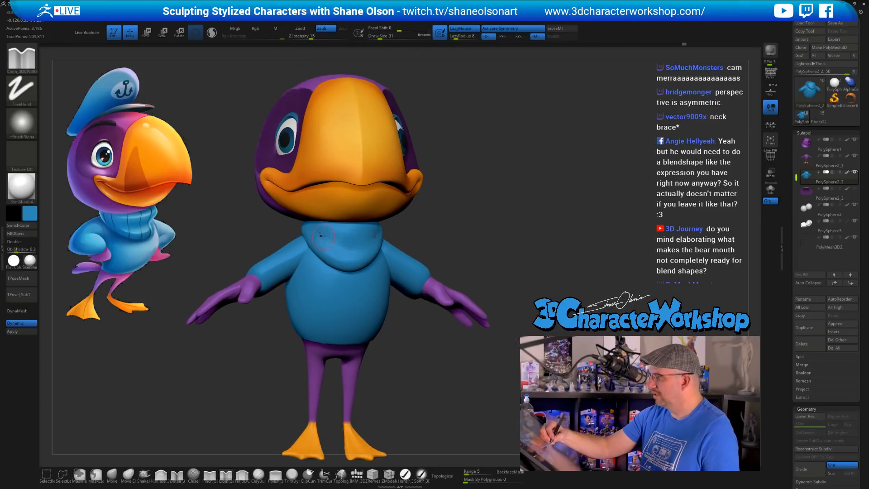
{"action": "mouse_move", "coordinate": [440, 250]}
{"action": "left_mouse_down"}
{"action": "mouse_move", "coordinate": [479, 250]}
{"action": "mouse_move", "coordinate": [463, 250]}
{"action": "left_mouse_up"}
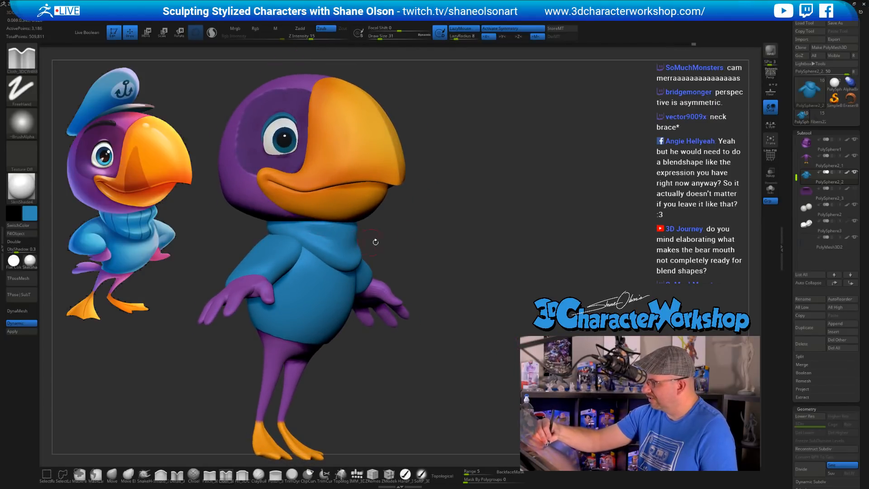
{"action": "left_click_drag", "start_coordinate": [375, 241], "coordinate": [324, 248]}
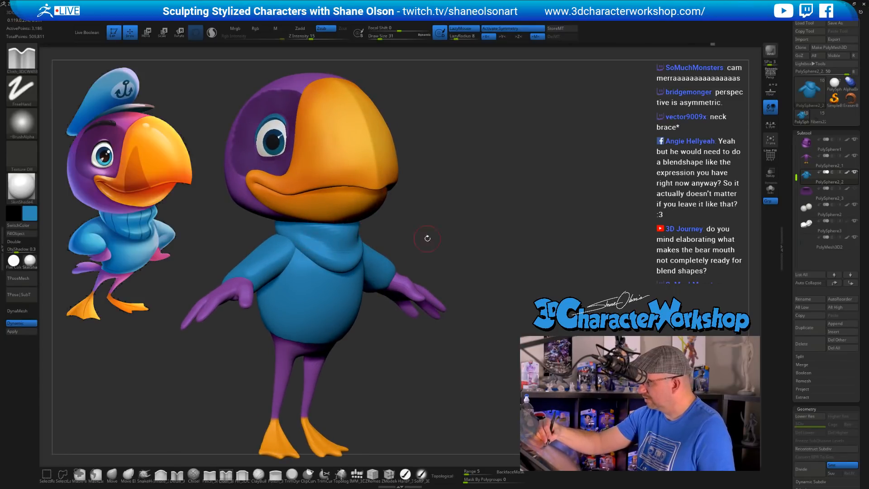
{"action": "left_click_drag", "start_coordinate": [427, 238], "coordinate": [343, 236]}
{"action": "left_click_drag", "start_coordinate": [421, 227], "coordinate": [466, 251]}
{"action": "key", "text": "f"}
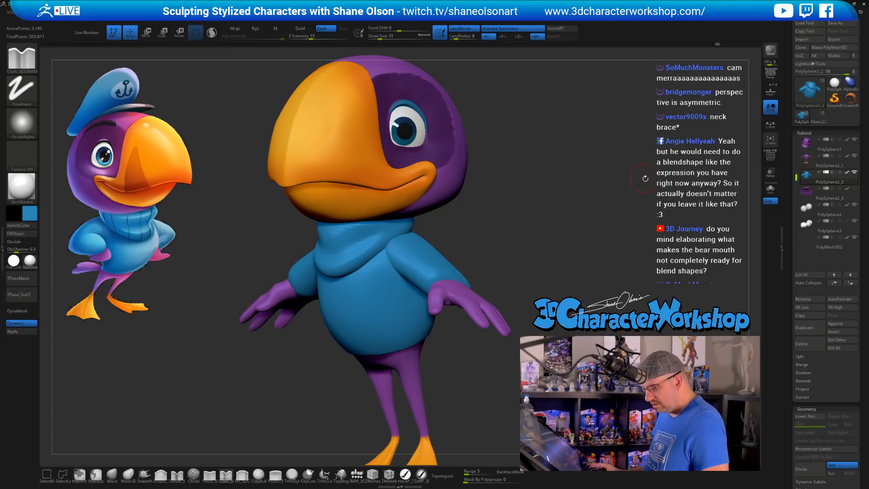
Show the sweater's wireframe and polygroups, isolate it from the parrot, and examine its topology from the front and underneath
{"action": "key", "text": "shift+f"}
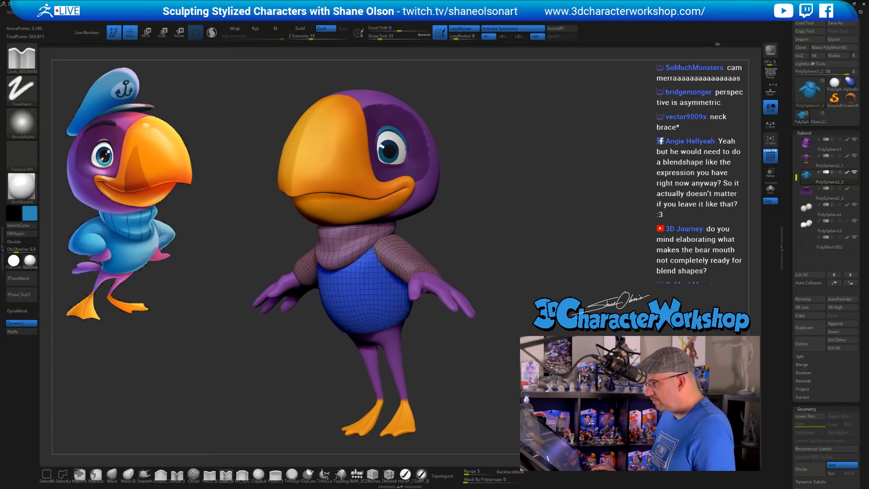
{"action": "left_click_drag", "start_coordinate": [491, 228], "coordinate": [511, 235], "text": "shift"}
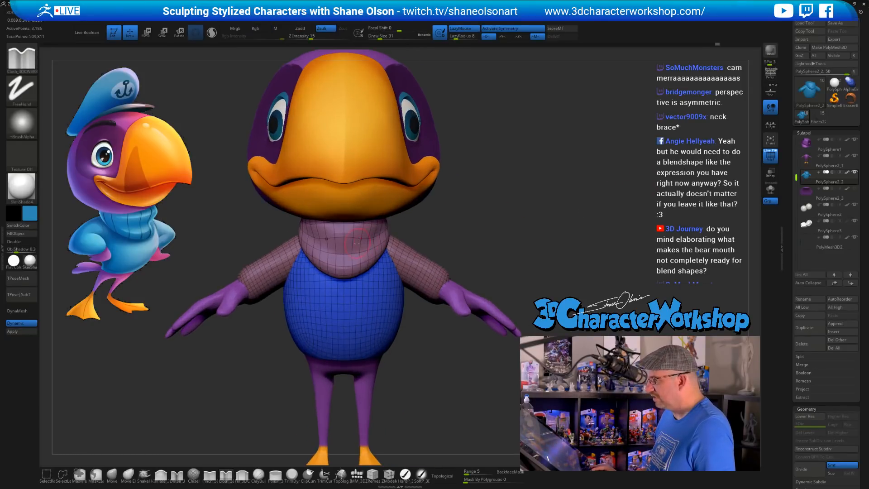
{"action": "left_click", "coordinate": [770, 188]}
{"action": "left_click_drag", "start_coordinate": [511, 208], "coordinate": [497, 245]}
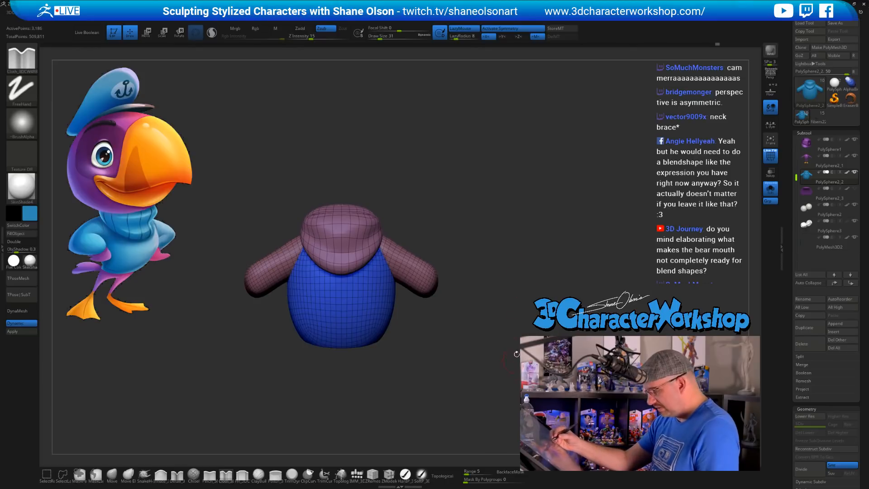
{"action": "left_click_drag", "start_coordinate": [501, 278], "coordinate": [497, 235]}
{"action": "left_click_drag", "start_coordinate": [429, 353], "coordinate": [434, 323]}
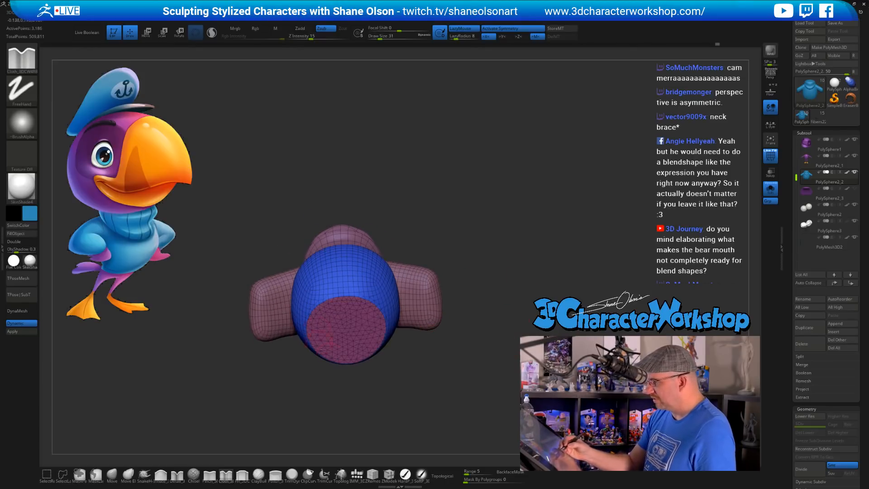
{"action": "left_click_drag", "start_coordinate": [449, 286], "coordinate": [453, 358]}
{"action": "mouse_move", "coordinate": [512, 289]}
{"action": "left_mouse_down", "text": "alt"}
{"action": "mouse_move", "coordinate": [508, 301]}
{"action": "mouse_move", "coordinate": [506, 292]}
{"action": "left_mouse_up", "text": "alt"}
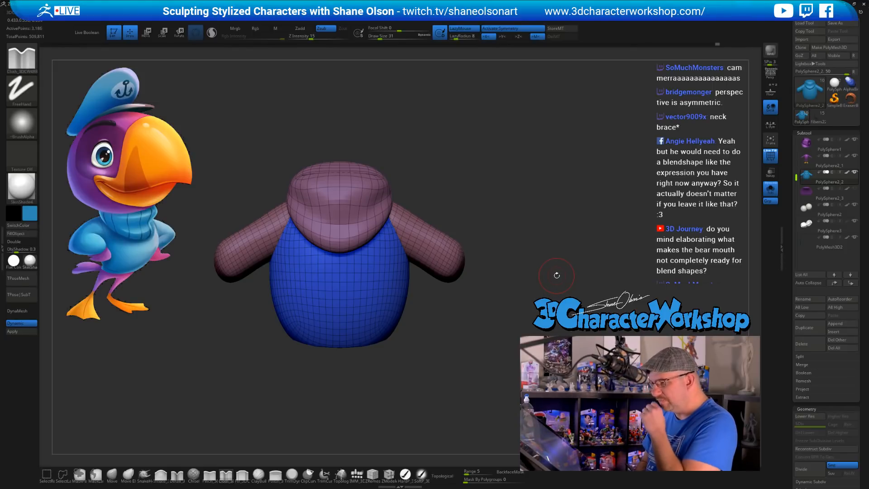
{"action": "mouse_move", "coordinate": [437, 271]}
{"action": "left_mouse_down"}
{"action": "mouse_move", "coordinate": [418, 268]}
{"action": "mouse_move", "coordinate": [454, 261]}
{"action": "left_mouse_up"}
{"action": "left_click_drag", "start_coordinate": [436, 196], "coordinate": [401, 220], "text": "shift"}
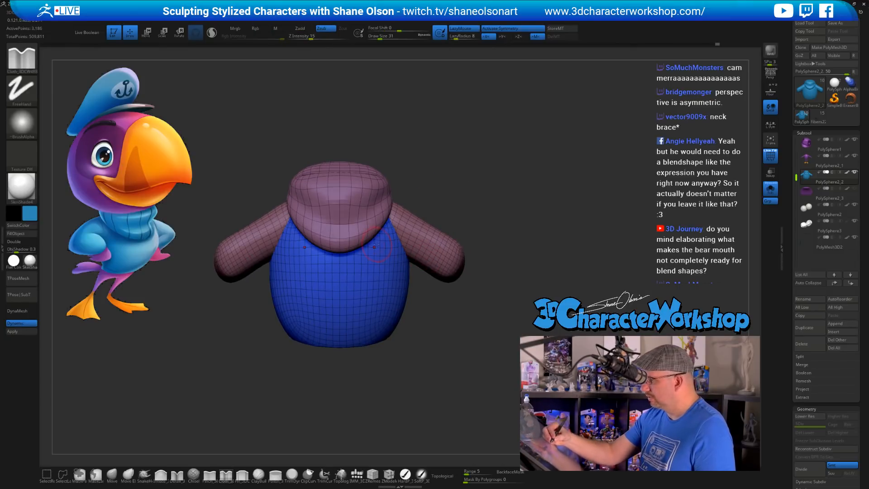
{"action": "left_click", "coordinate": [380, 247], "text": "ctrl+shift"}
{"action": "key", "text": "ctrl+z"}
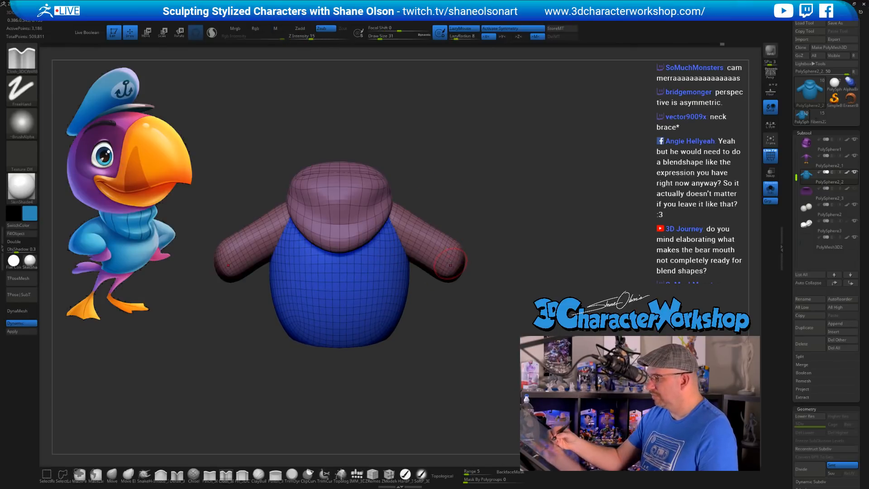
{"action": "key", "text": "ctrl+z"}
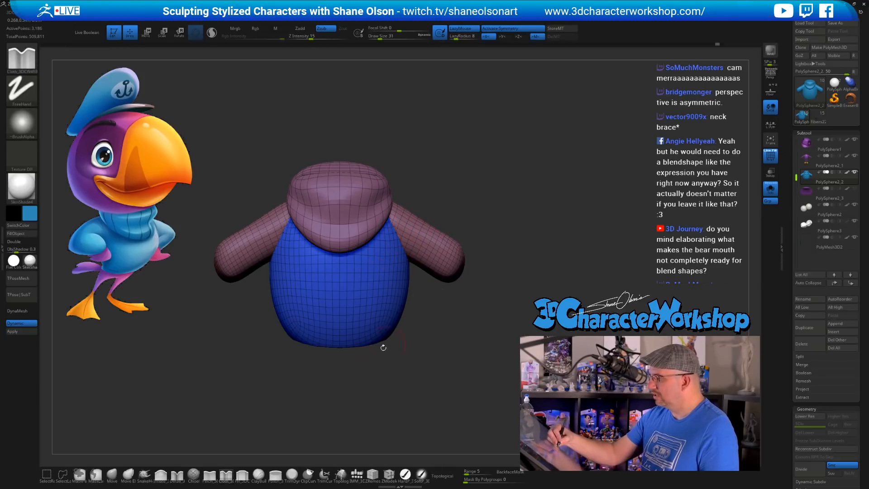
{"action": "left_click", "coordinate": [63, 475]}
{"action": "left_click", "coordinate": [78, 478]}
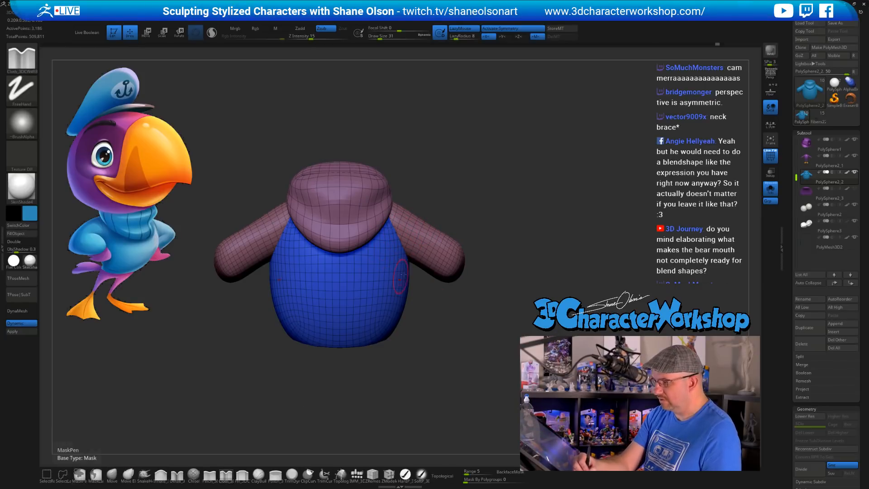
{"action": "mouse_move", "coordinate": [428, 299]}
{"action": "left_mouse_down", "text": "ctrl+shift"}
{"action": "mouse_move", "coordinate": [388, 212]}
{"action": "mouse_move", "coordinate": [379, 158]}
{"action": "mouse_move", "coordinate": [441, 319]}
{"action": "mouse_move", "coordinate": [439, 311]}
{"action": "mouse_move", "coordinate": [445, 319]}
{"action": "mouse_move", "coordinate": [496, 238]}
{"action": "left_mouse_up", "text": "ctrl+shift"}
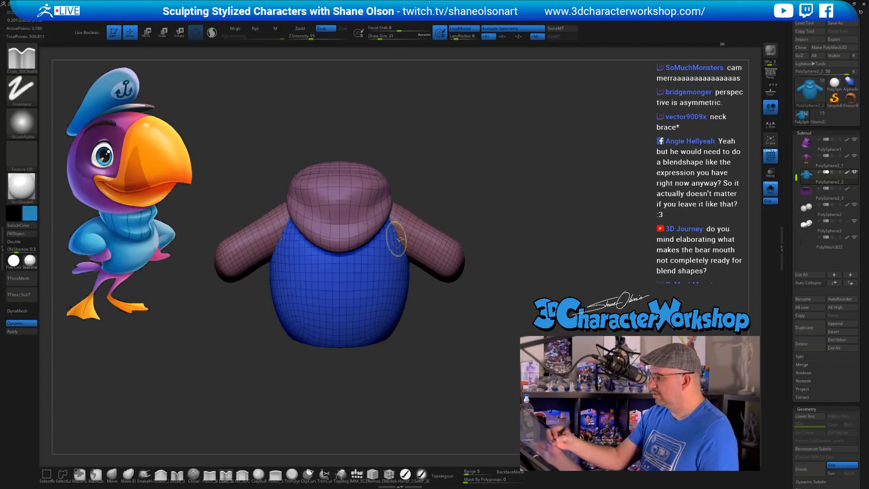
{"action": "mouse_move", "coordinate": [403, 194]}
{"action": "left_mouse_down", "text": "ctrl+shift"}
{"action": "mouse_move", "coordinate": [396, 251]}
{"action": "mouse_move", "coordinate": [410, 194]}
{"action": "mouse_move", "coordinate": [420, 192]}
{"action": "left_mouse_up", "text": "ctrl+shift"}
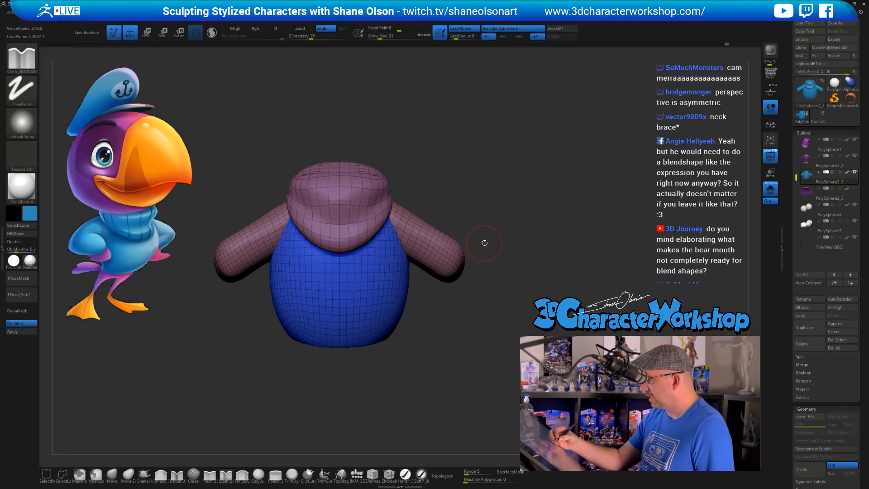
Switch to the Move brush and isolate the sweater's blue torso polygroup, hiding the collar and sleeves
{"action": "left_click", "coordinate": [112, 474]}
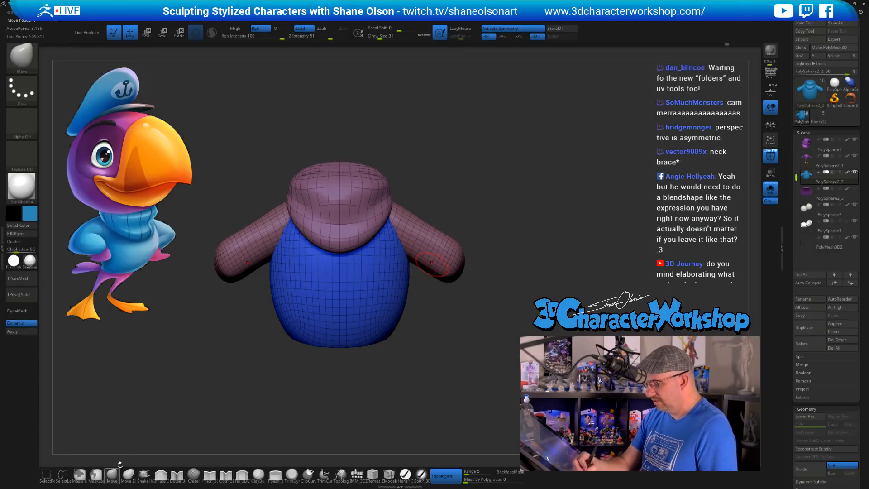
{"action": "key", "text": "s"}
{"action": "mouse_move", "coordinate": [480, 173]}
{"action": "left_mouse_down"}
{"action": "mouse_move", "coordinate": [473, 232]}
{"action": "mouse_move", "coordinate": [459, 253]}
{"action": "left_mouse_up"}
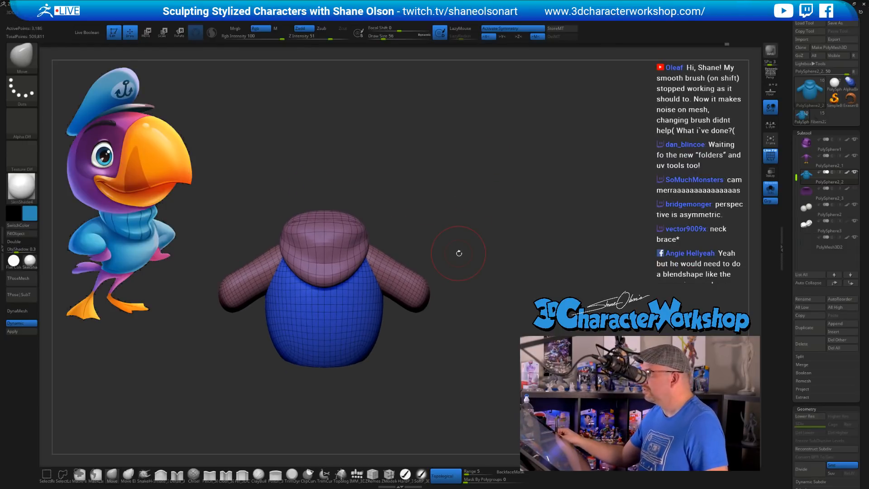
{"action": "left_click_drag", "start_coordinate": [437, 197], "coordinate": [470, 189], "text": "alt"}
{"action": "left_click_drag", "start_coordinate": [529, 196], "coordinate": [485, 194], "text": "alt"}
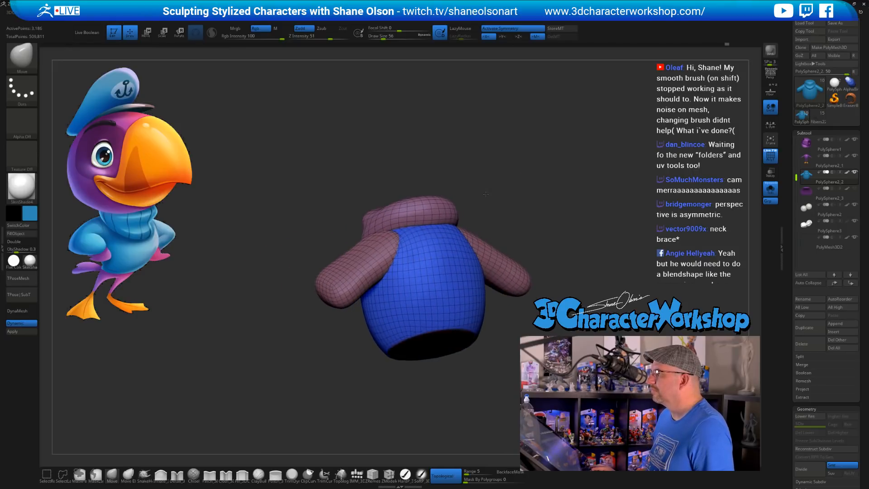
{"action": "left_click_drag", "start_coordinate": [530, 171], "coordinate": [434, 181], "text": "alt"}
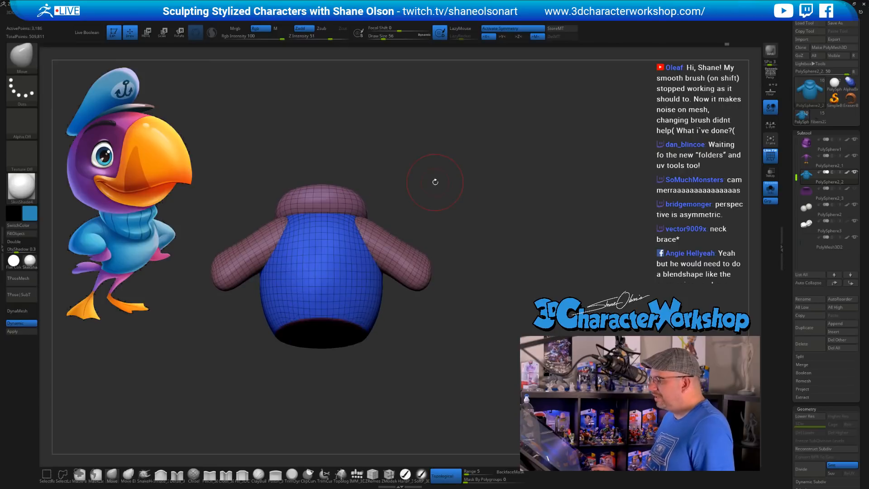
{"action": "key", "text": "ctrl+shift"}
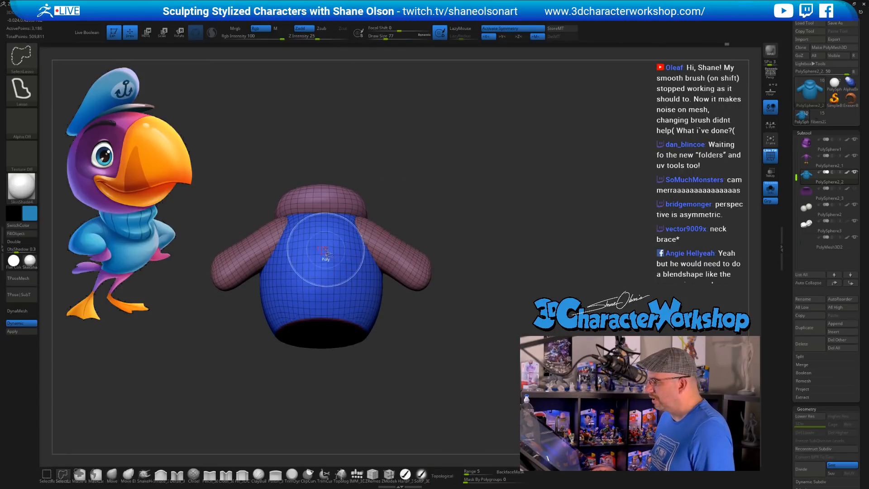
{"action": "left_click", "coordinate": [327, 246], "text": "ctrl+shift"}
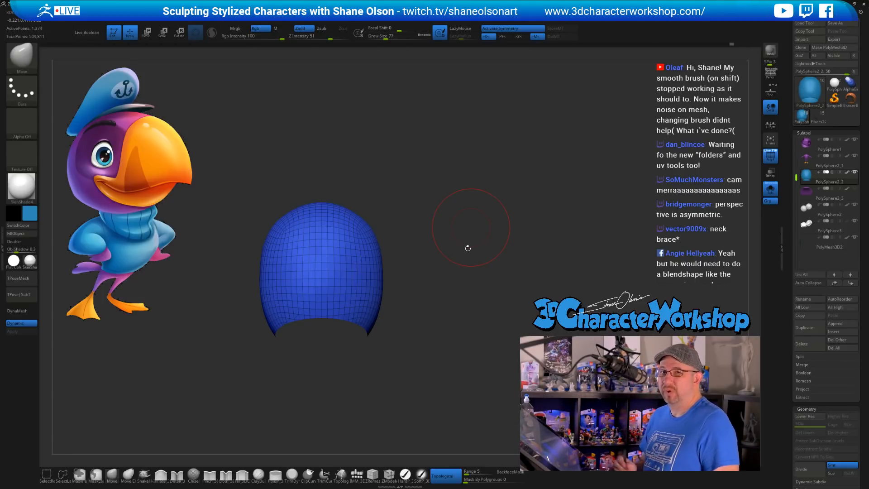
Widen the torso's shoulder area with the Move brush at draw size 108, and restore the sleeves, collar and full parrot
{"action": "mouse_move", "coordinate": [467, 248]}
{"action": "left_mouse_down"}
{"action": "mouse_move", "coordinate": [470, 257]}
{"action": "mouse_move", "coordinate": [457, 240]}
{"action": "left_mouse_up"}
{"action": "key", "text": "s"}
{"action": "mouse_move", "coordinate": [374, 219]}
{"action": "left_mouse_down"}
{"action": "mouse_move", "coordinate": [382, 215]}
{"action": "mouse_move", "coordinate": [409, 270]}
{"action": "left_mouse_up"}
{"action": "left_click_drag", "start_coordinate": [380, 241], "coordinate": [411, 267]}
{"action": "mouse_move", "coordinate": [383, 189]}
{"action": "left_mouse_down"}
{"action": "mouse_move", "coordinate": [389, 185]}
{"action": "mouse_move", "coordinate": [391, 224]}
{"action": "mouse_move", "coordinate": [396, 198]}
{"action": "left_mouse_up"}
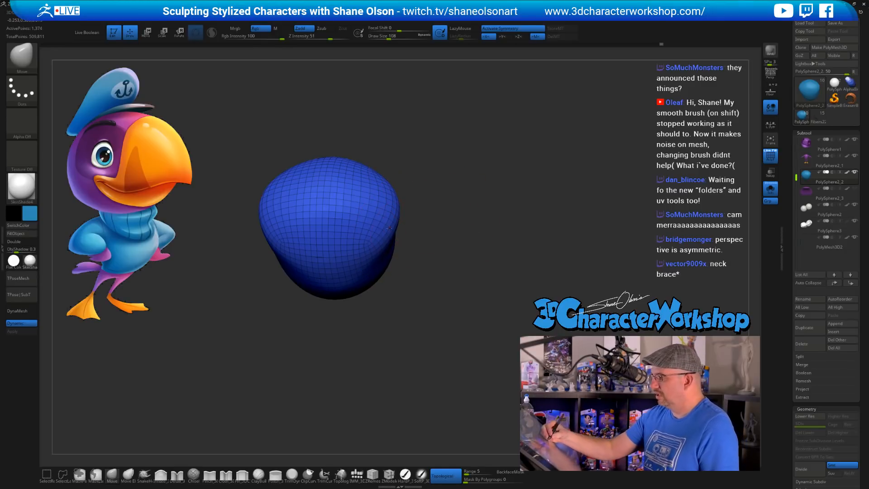
{"action": "left_click_drag", "start_coordinate": [396, 236], "coordinate": [392, 234]}
{"action": "left_click_drag", "start_coordinate": [394, 193], "coordinate": [399, 191]}
{"action": "mouse_move", "coordinate": [475, 263]}
{"action": "left_mouse_down"}
{"action": "mouse_move", "coordinate": [482, 224]}
{"action": "mouse_move", "coordinate": [518, 250]}
{"action": "mouse_move", "coordinate": [550, 223]}
{"action": "mouse_move", "coordinate": [520, 230]}
{"action": "mouse_move", "coordinate": [515, 213]}
{"action": "left_mouse_up"}
{"action": "key", "text": "alt+s"}
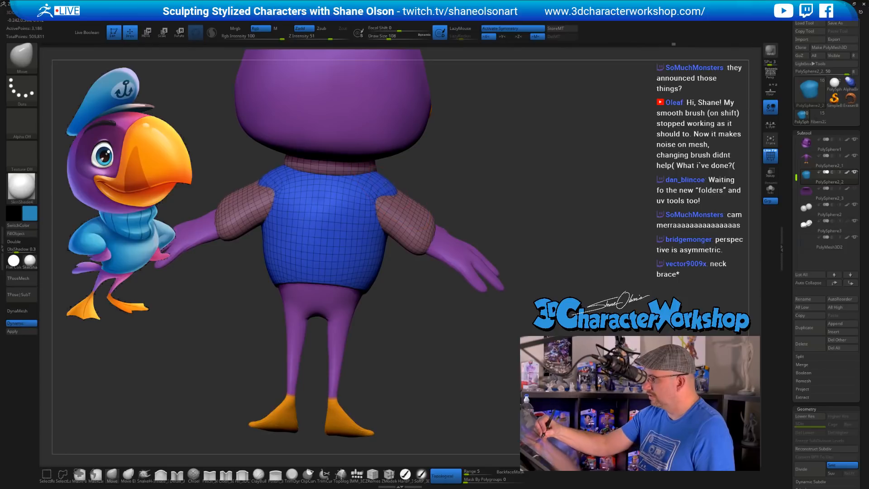
Examine the torso's shoulder area with the sleeves hidden, both isolated and on the parrot, and show the sleeves again
{"action": "mouse_move", "coordinate": [389, 187]}
{"action": "right_mouse_down"}
{"action": "mouse_move", "coordinate": [385, 202]}
{"action": "mouse_move", "coordinate": [444, 186]}
{"action": "mouse_move", "coordinate": [523, 184]}
{"action": "mouse_move", "coordinate": [494, 231]}
{"action": "mouse_move", "coordinate": [525, 267]}
{"action": "mouse_move", "coordinate": [364, 245]}
{"action": "mouse_move", "coordinate": [367, 233]}
{"action": "mouse_move", "coordinate": [452, 254]}
{"action": "mouse_move", "coordinate": [442, 301]}
{"action": "mouse_move", "coordinate": [474, 294]}
{"action": "mouse_move", "coordinate": [443, 228]}
{"action": "mouse_move", "coordinate": [382, 260]}
{"action": "mouse_move", "coordinate": [479, 257]}
{"action": "mouse_move", "coordinate": [459, 252]}
{"action": "mouse_move", "coordinate": [442, 272]}
{"action": "mouse_move", "coordinate": [385, 271]}
{"action": "right_mouse_up"}
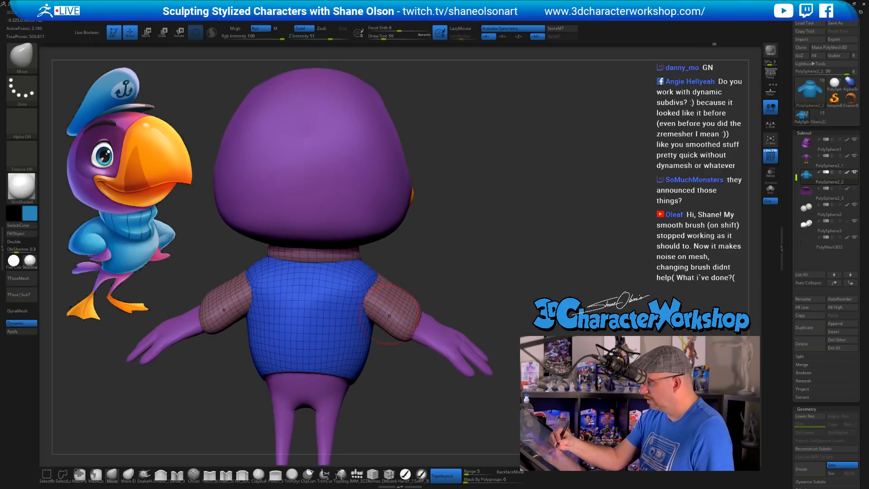
{"action": "right_click_drag", "start_coordinate": [362, 286], "coordinate": [345, 289]}
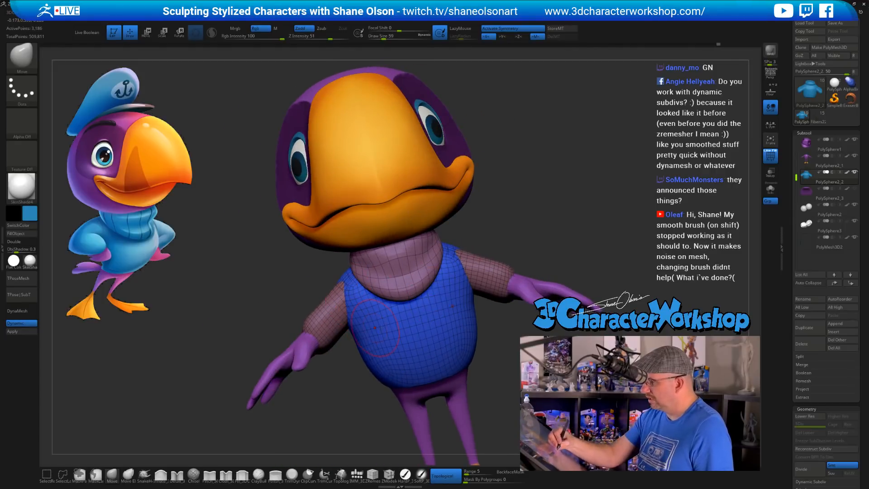
{"action": "left_click", "coordinate": [770, 189]}
{"action": "right_click_drag", "start_coordinate": [329, 382], "coordinate": [402, 340]}
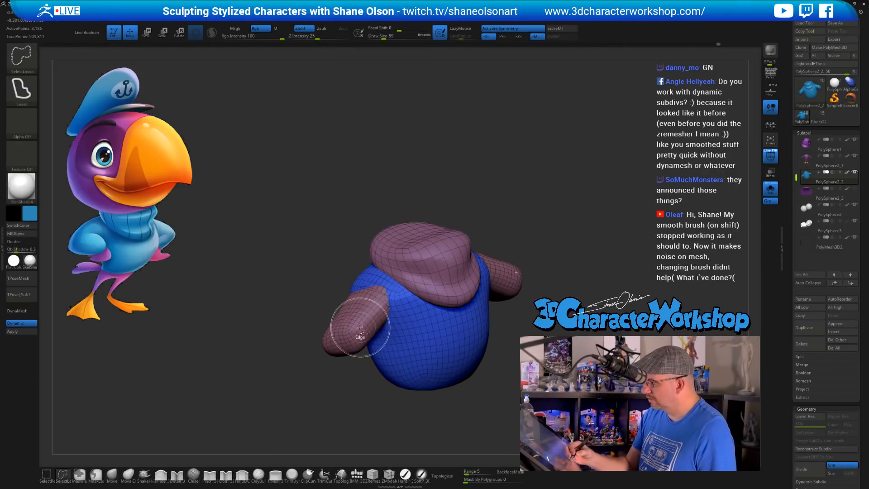
{"action": "left_click", "coordinate": [360, 335], "text": "ctrl+shift"}
{"action": "left_click_drag", "start_coordinate": [375, 366], "coordinate": [378, 368], "text": "ctrl+shift"}
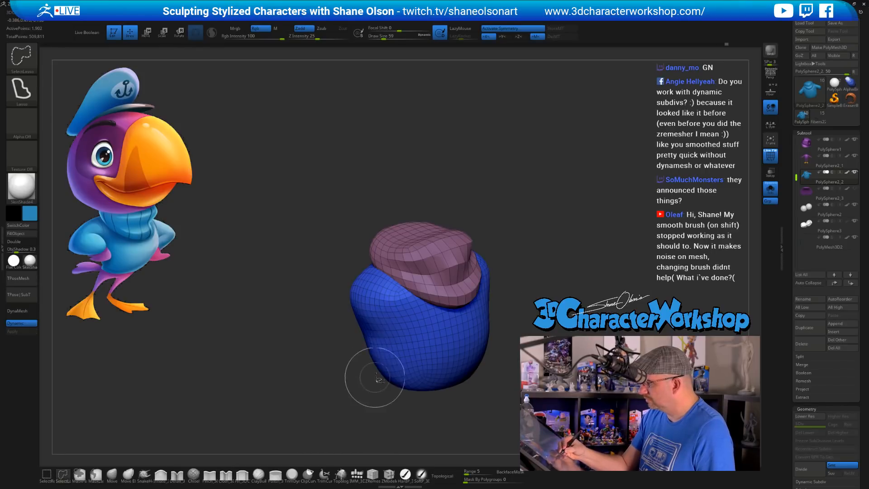
{"action": "mouse_move", "coordinate": [377, 298]}
{"action": "right_mouse_down"}
{"action": "mouse_move", "coordinate": [391, 328]}
{"action": "mouse_move", "coordinate": [419, 324]}
{"action": "right_mouse_up"}
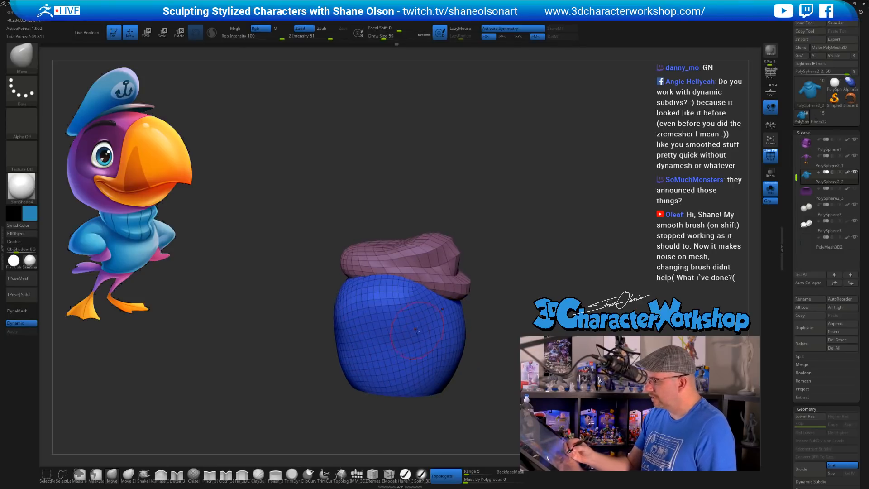
{"action": "right_click_drag", "start_coordinate": [530, 307], "coordinate": [479, 318]}
{"action": "left_click", "coordinate": [770, 187]}
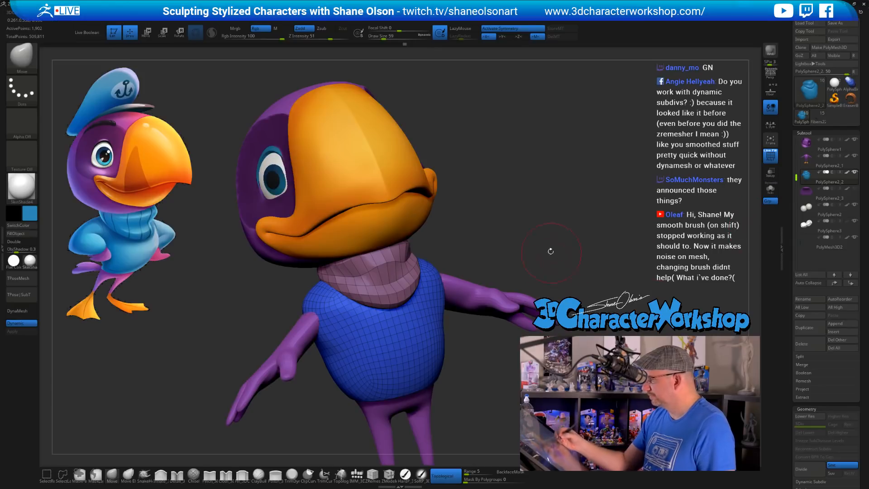
{"action": "left_click", "coordinate": [553, 270], "text": "ctrl+shift"}
{"action": "right_click_drag", "start_coordinate": [520, 244], "coordinate": [475, 240]}
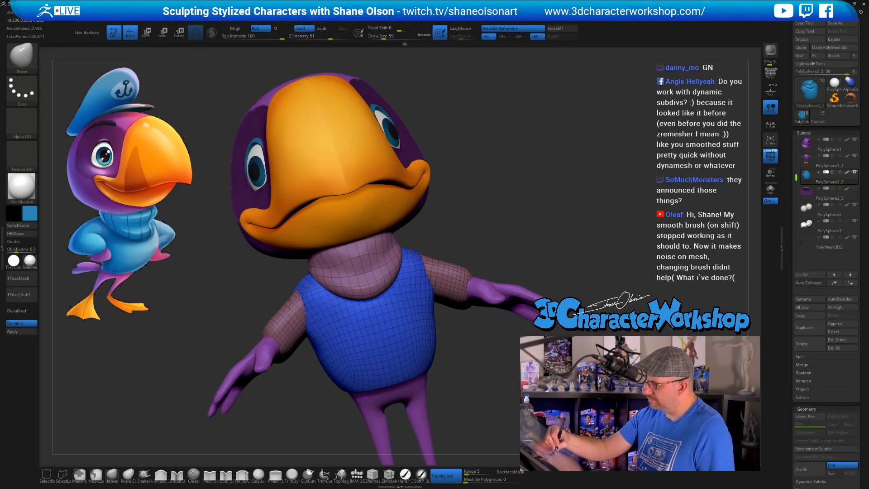
Examine how the sweater's shoulders, sleeves and collar sit on the parrot from the front, side and three-quarter views
{"action": "scroll", "coordinate": [305, 279], "scroll_direction": "down", "scroll_amount": 2}
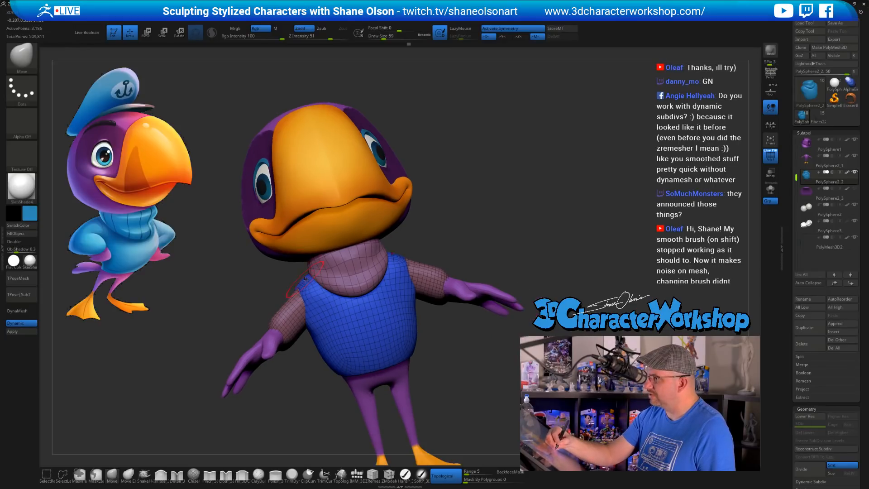
{"action": "right_click_drag", "start_coordinate": [323, 381], "coordinate": [332, 296]}
{"action": "right_click_drag", "start_coordinate": [446, 322], "coordinate": [440, 317]}
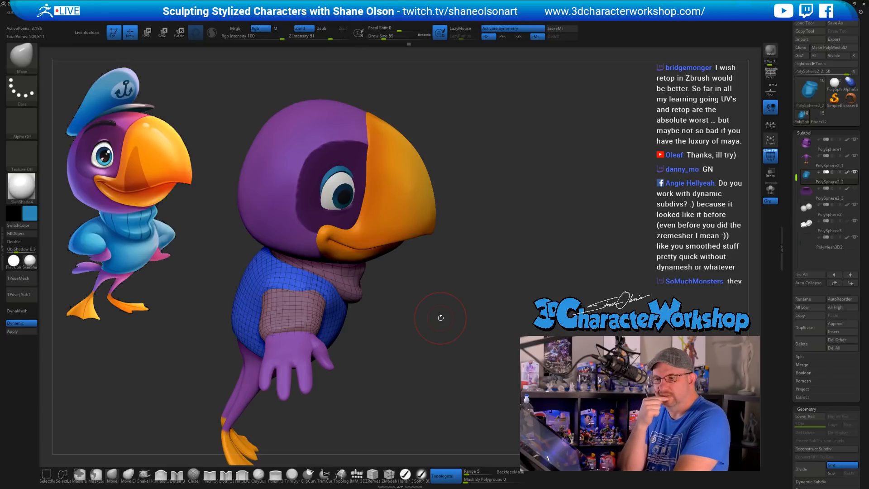
{"action": "mouse_move", "coordinate": [458, 294]}
{"action": "left_mouse_down"}
{"action": "mouse_move", "coordinate": [461, 316]}
{"action": "mouse_move", "coordinate": [466, 299]}
{"action": "left_mouse_up"}
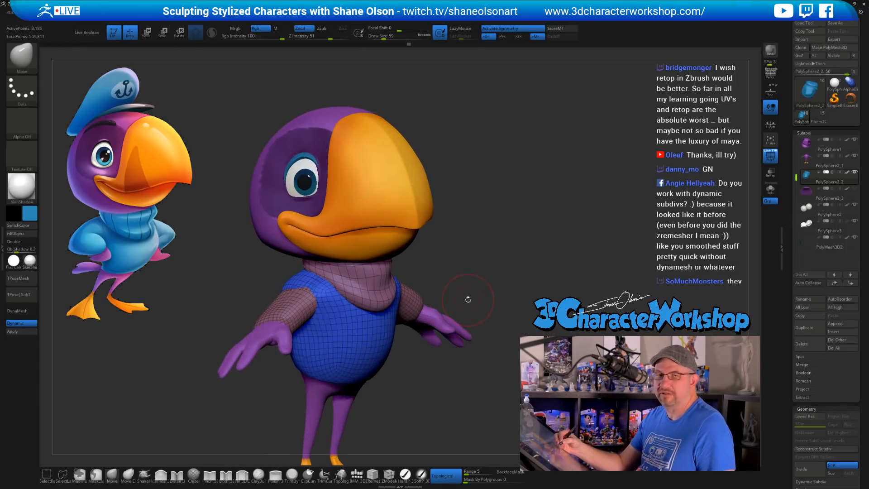
{"action": "left_click_drag", "start_coordinate": [471, 254], "coordinate": [460, 252]}
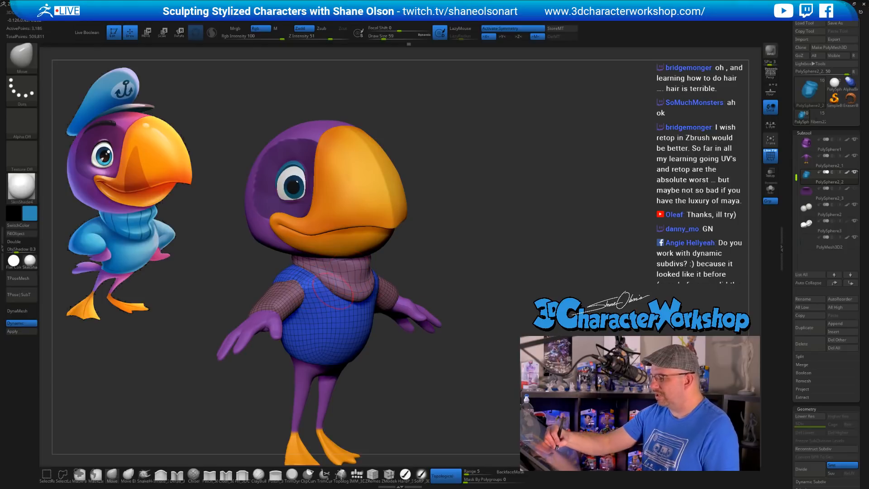
{"action": "mouse_move", "coordinate": [333, 292]}
{"action": "right_mouse_down"}
{"action": "mouse_move", "coordinate": [310, 281]}
{"action": "mouse_move", "coordinate": [319, 296]}
{"action": "right_mouse_up"}
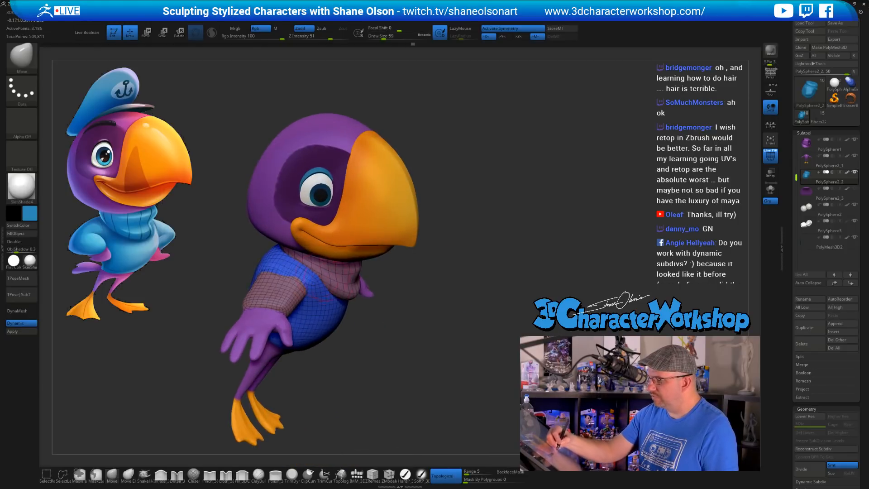
{"action": "right_click_drag", "start_coordinate": [409, 312], "coordinate": [422, 334]}
{"action": "right_click_drag", "start_coordinate": [519, 277], "coordinate": [510, 267], "text": "alt"}
Set the Move brush's draw size to 83 and duplicate the sweater subtool
{"action": "key", "text": "s"}
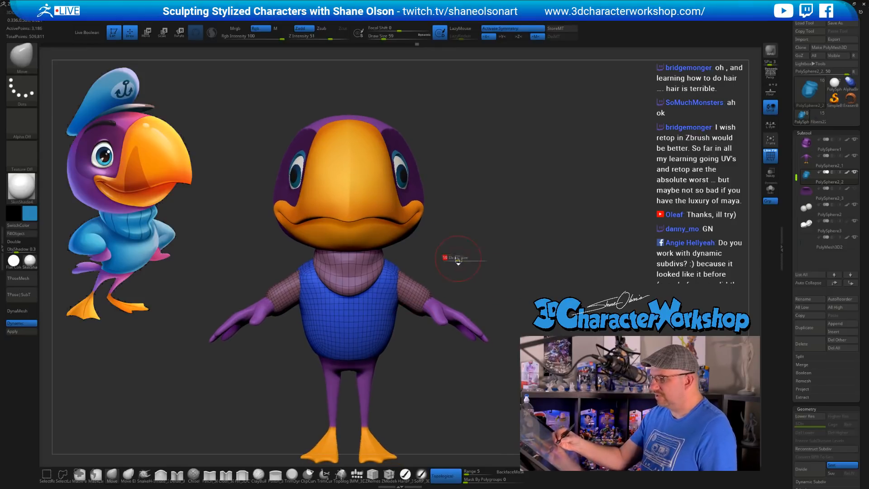
{"action": "left_click_drag", "start_coordinate": [456, 260], "coordinate": [459, 260]}
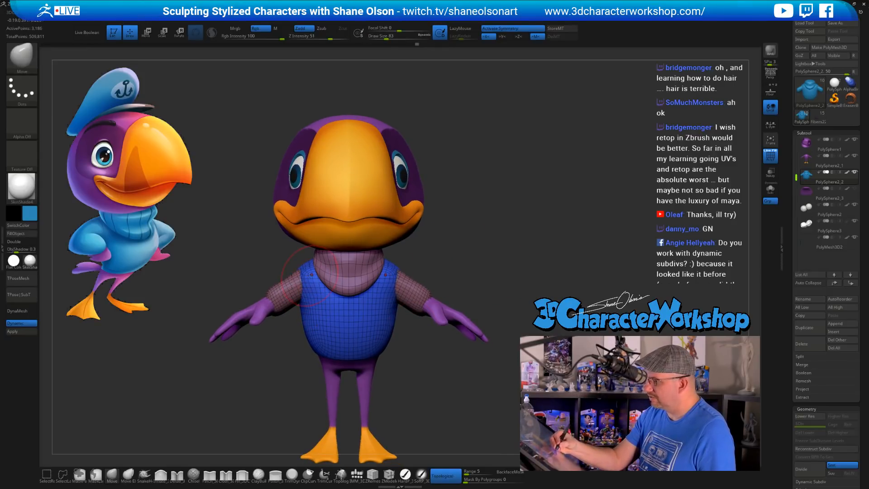
{"action": "right_click_drag", "start_coordinate": [500, 276], "coordinate": [491, 273], "text": "ctrl"}
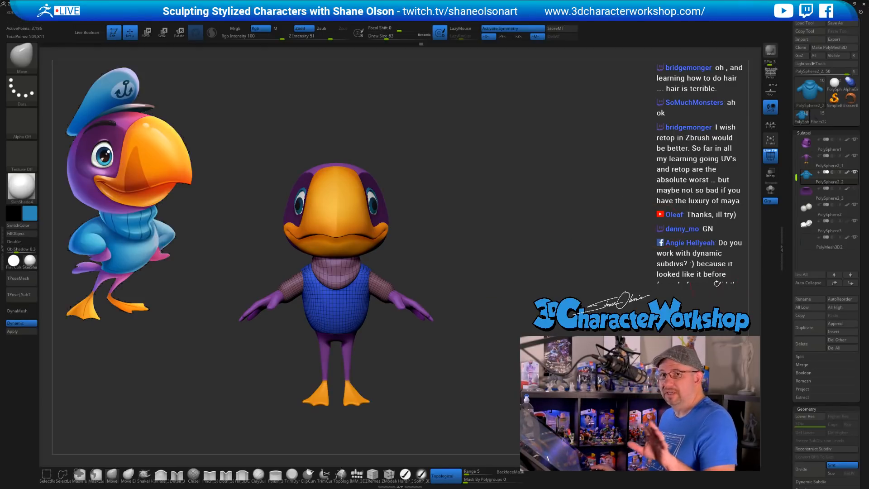
{"action": "left_click", "coordinate": [804, 327]}
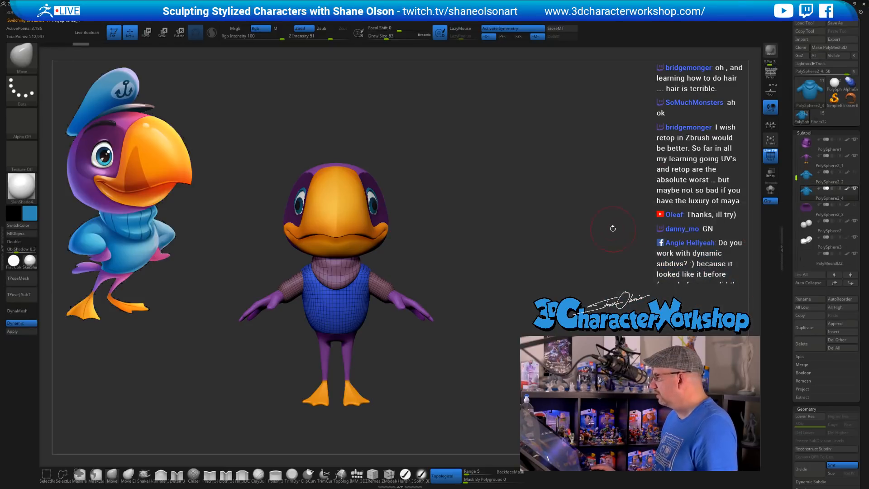
Try to remesh the duplicated sweater into a denser grid with a gizmo deformer and check it from the three-quarter view
{"action": "left_click_drag", "start_coordinate": [613, 227], "coordinate": [609, 225], "text": "alt"}
{"action": "key", "text": "w"}
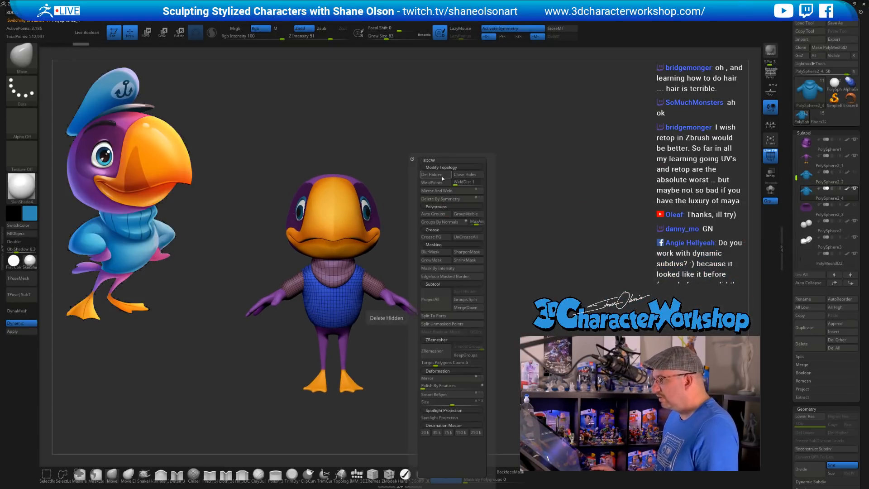
{"action": "mouse_move", "coordinate": [419, 222]}
{"action": "left_mouse_down"}
{"action": "mouse_move", "coordinate": [385, 223]}
{"action": "mouse_move", "coordinate": [409, 222]}
{"action": "left_mouse_up"}
{"action": "left_click", "coordinate": [350, 208]}
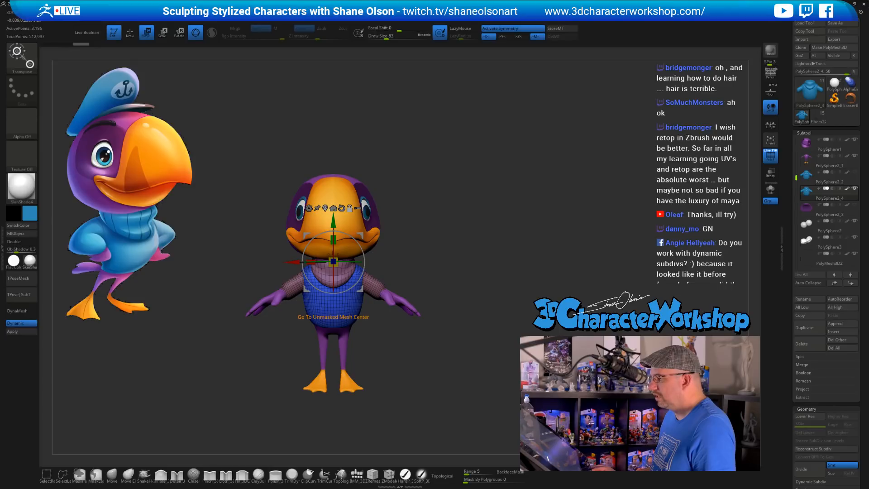
{"action": "left_click", "coordinate": [333, 208]}
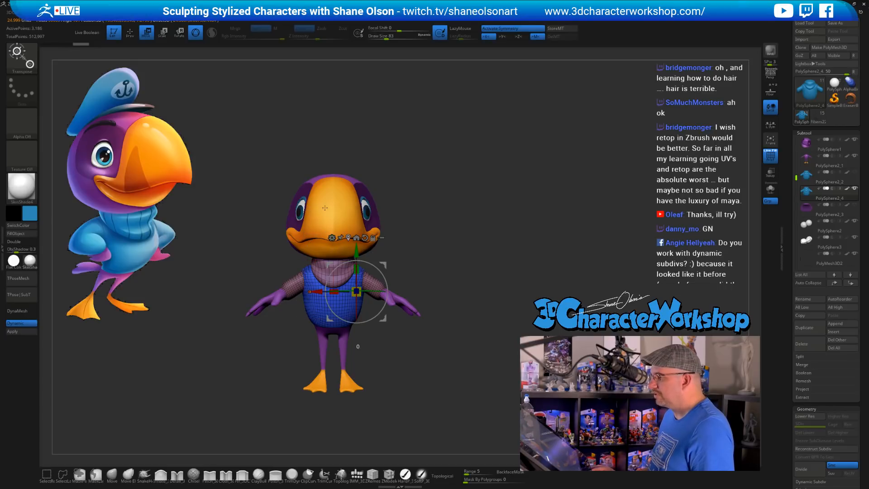
{"action": "left_click", "coordinate": [355, 236]}
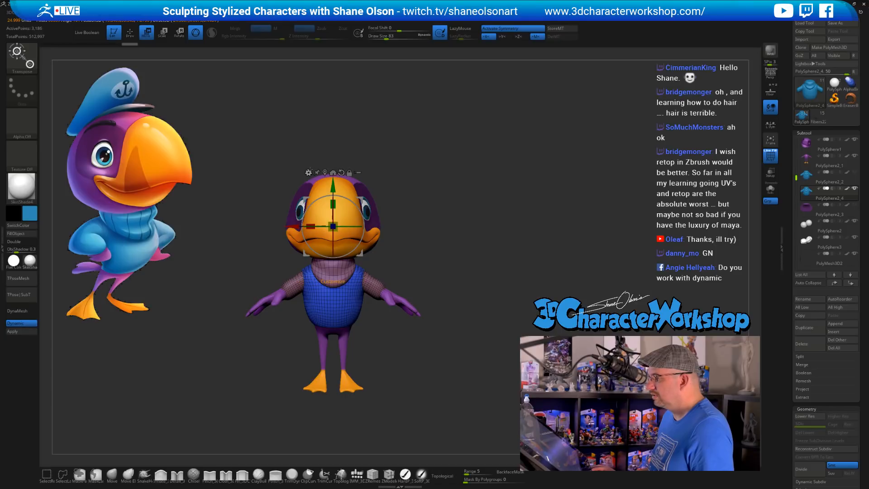
{"action": "left_click", "coordinate": [308, 172]}
{"action": "left_click", "coordinate": [498, 222]}
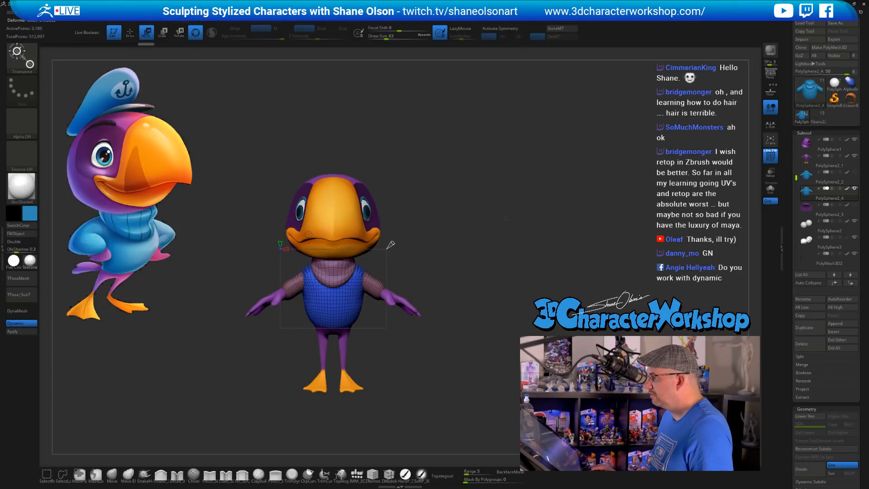
{"action": "right_click_drag", "start_coordinate": [498, 223], "coordinate": [495, 246], "text": "ctrl"}
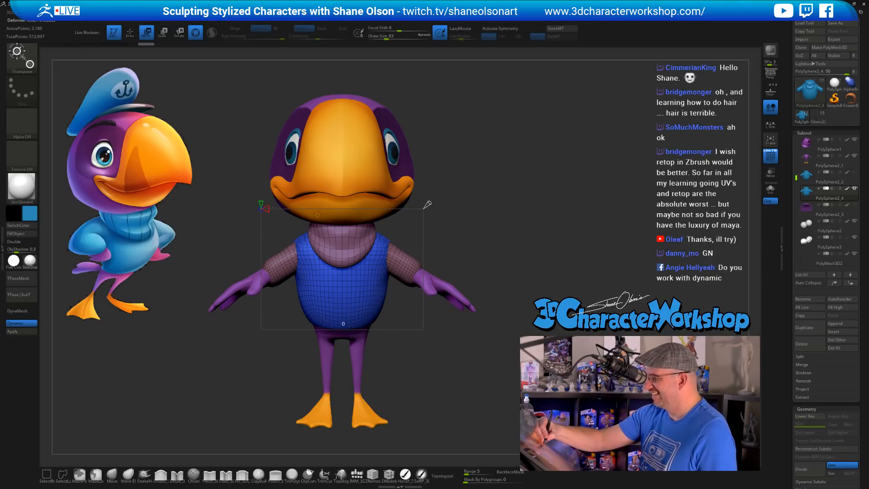
{"action": "left_click_drag", "start_coordinate": [485, 235], "coordinate": [457, 256]}
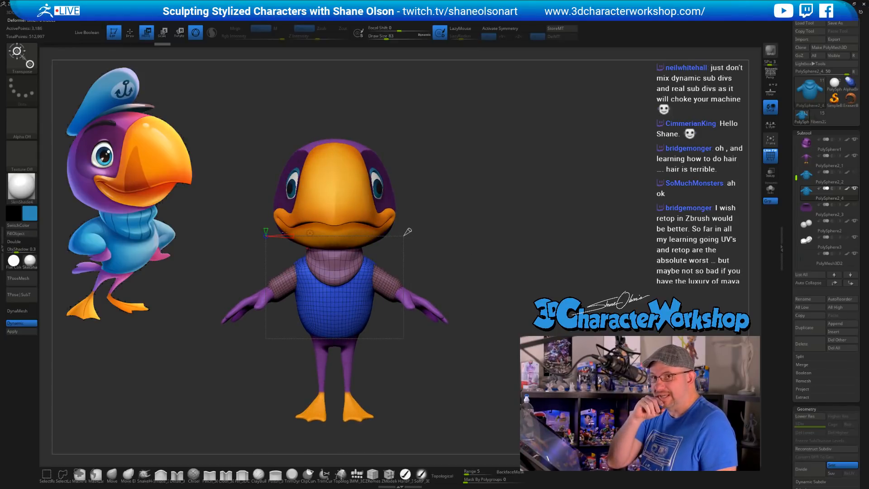
{"action": "mouse_move", "coordinate": [408, 231]}
{"action": "left_click_drag", "start_coordinate": [408, 232], "coordinate": [433, 206]}
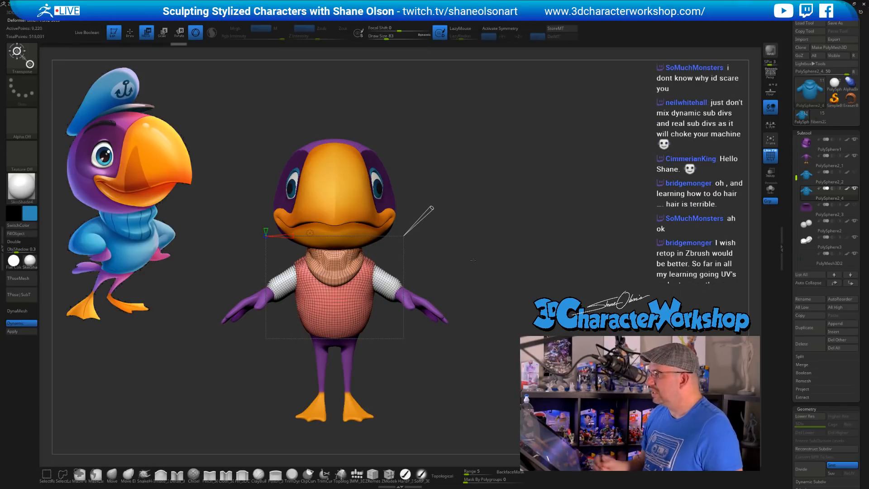
{"action": "left_click_drag", "start_coordinate": [472, 260], "coordinate": [310, 231], "text": "alt"}
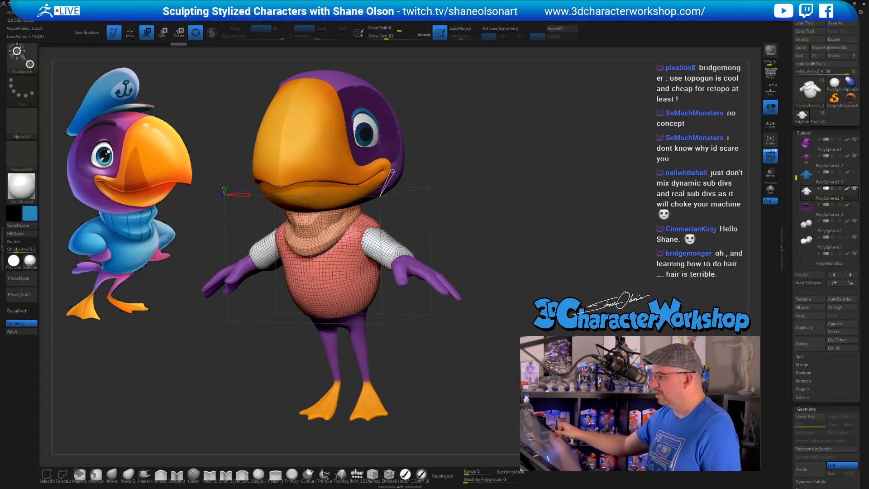
Undo the remeshing of the duplicated sweater to restore its earlier topology
{"action": "key", "text": "ctrl+z"}
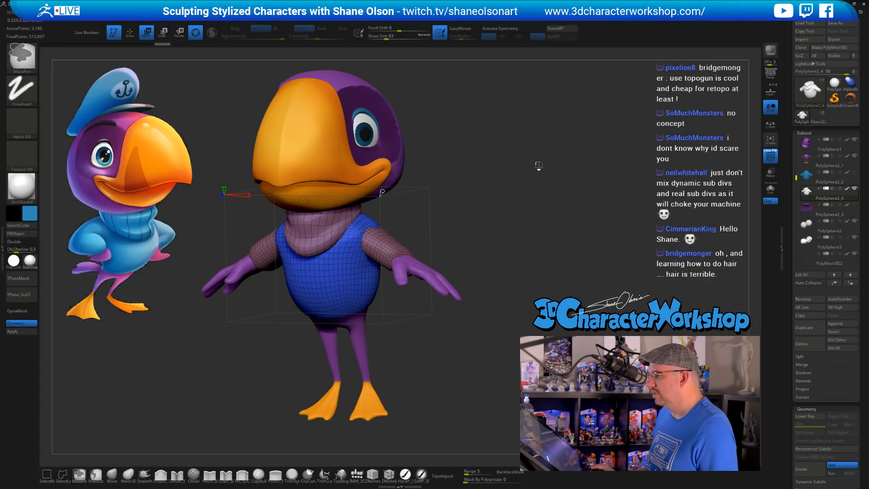
{"action": "key", "text": "ctrl+z"}
{"action": "key", "text": "ctrl+z"}
{"action": "left_click_drag", "start_coordinate": [500, 178], "coordinate": [508, 178]}
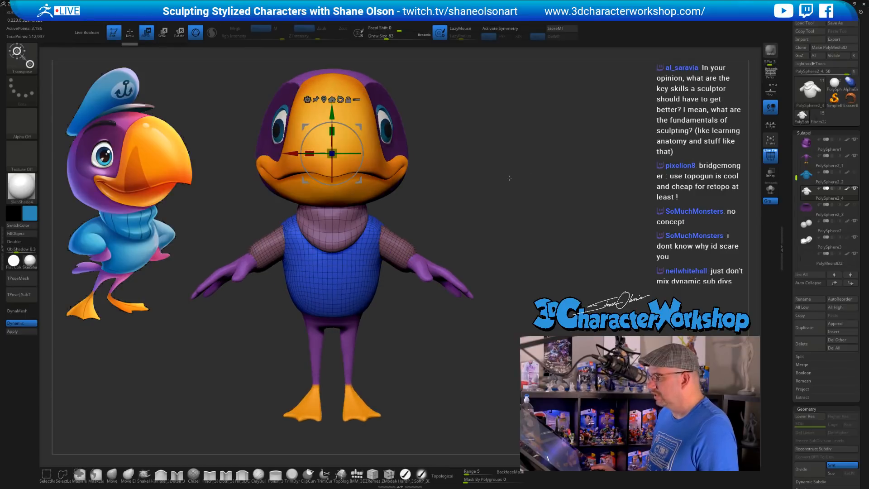
Apply the dynamic subdivision to the duplicated sweater and delete its lower subdivision levels
{"action": "left_click", "coordinate": [18, 331]}
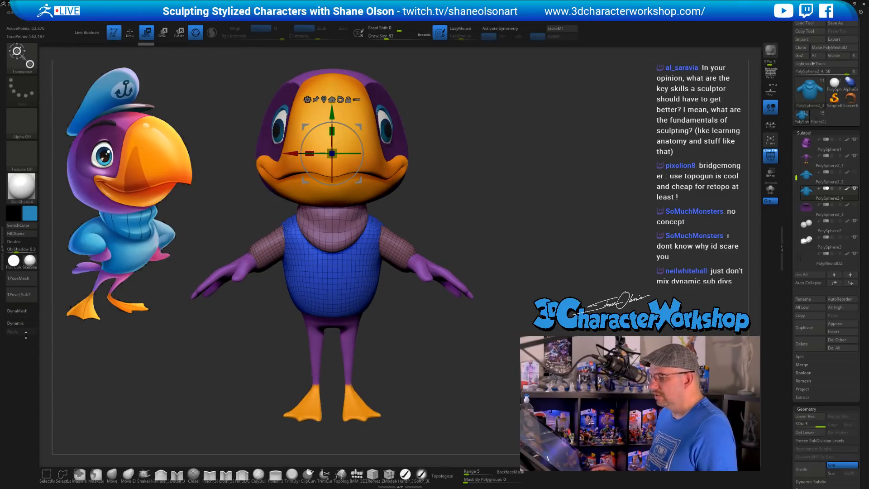
{"action": "left_click", "coordinate": [809, 416]}
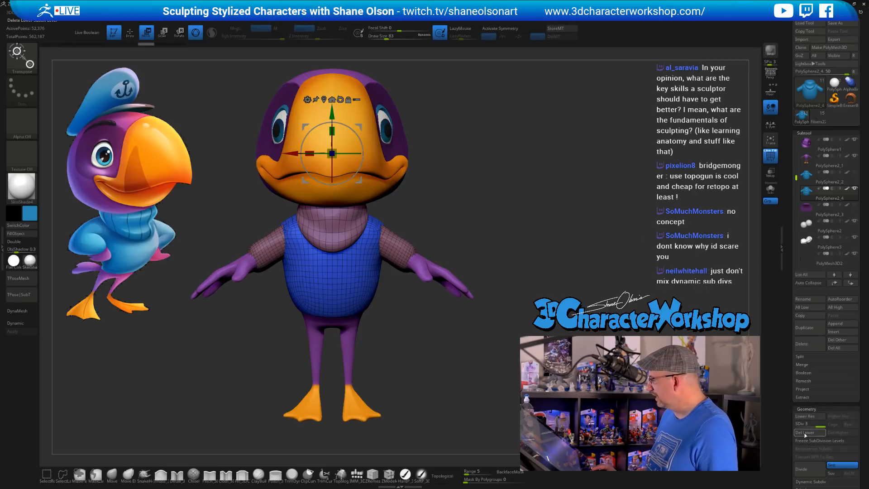
Reduce the sweater mesh with the Remesh By ZRemesher deformer and accept the result
{"action": "left_click_drag", "start_coordinate": [512, 201], "coordinate": [497, 203]}
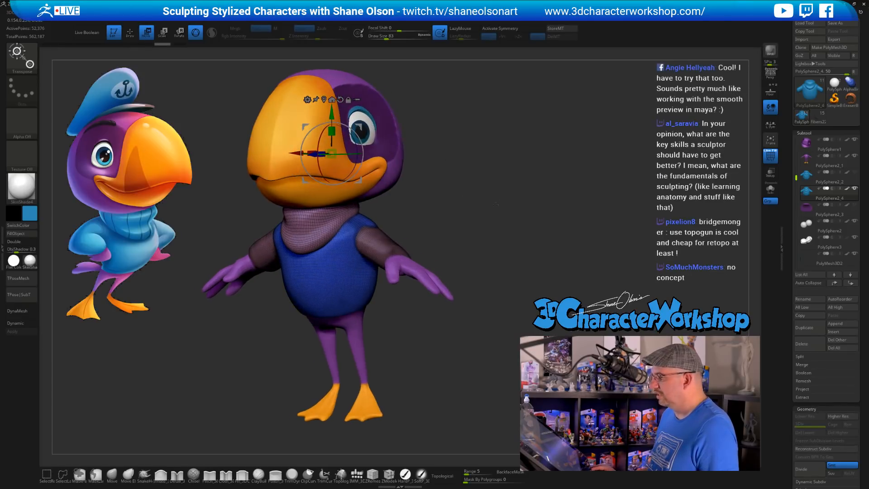
{"action": "left_click_drag", "start_coordinate": [499, 181], "coordinate": [489, 188], "text": "shift"}
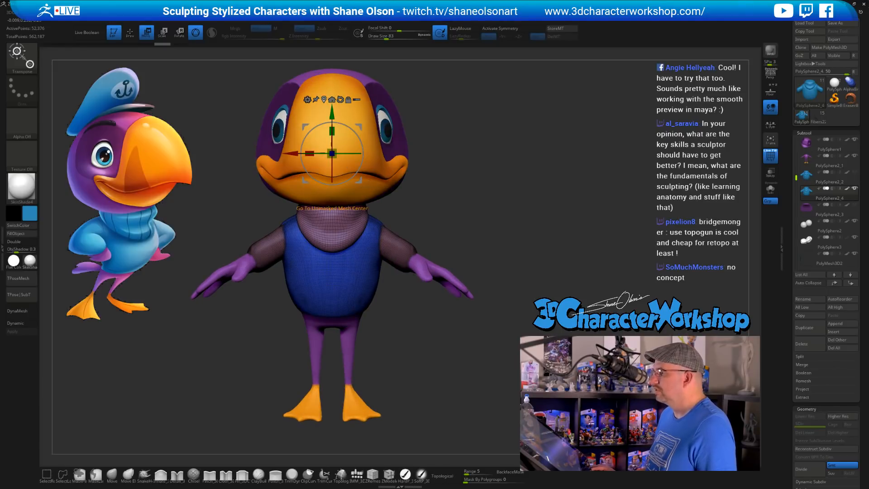
{"action": "left_click", "coordinate": [307, 99]}
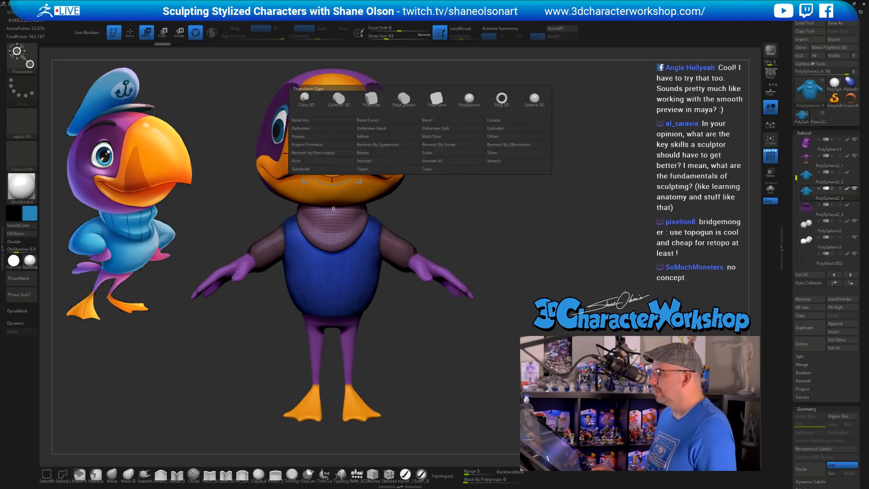
{"action": "left_click", "coordinate": [509, 145]}
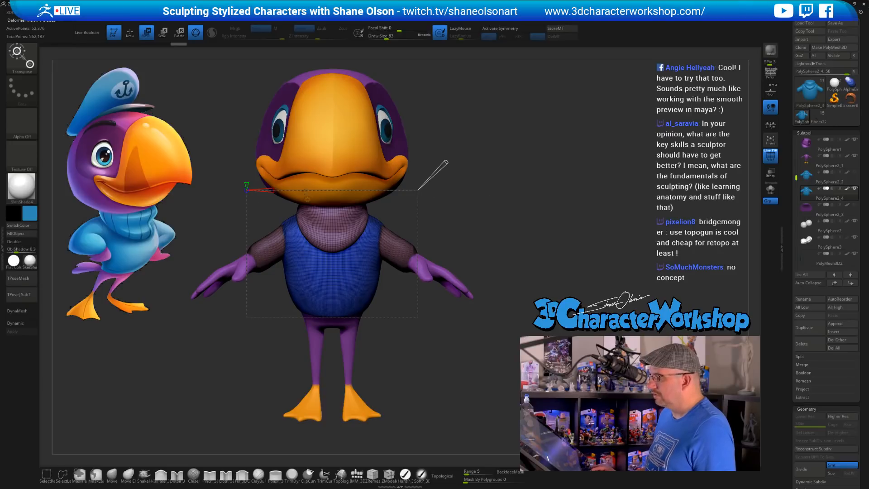
{"action": "mouse_move", "coordinate": [272, 191]}
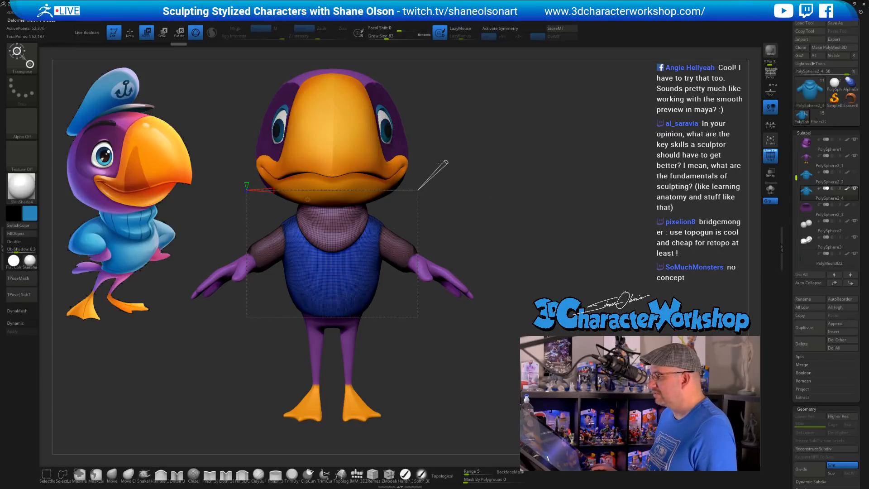
{"action": "left_click_drag", "start_coordinate": [446, 162], "coordinate": [443, 166]}
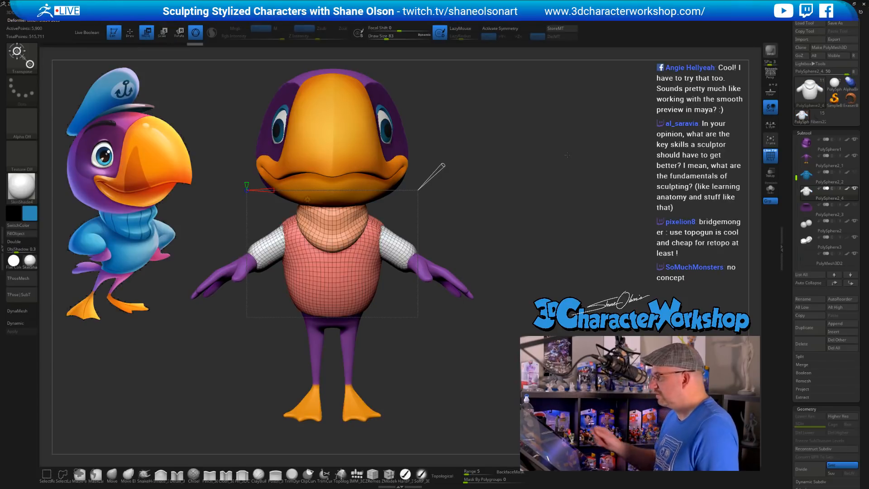
{"action": "left_click_drag", "start_coordinate": [567, 155], "coordinate": [412, 233]}
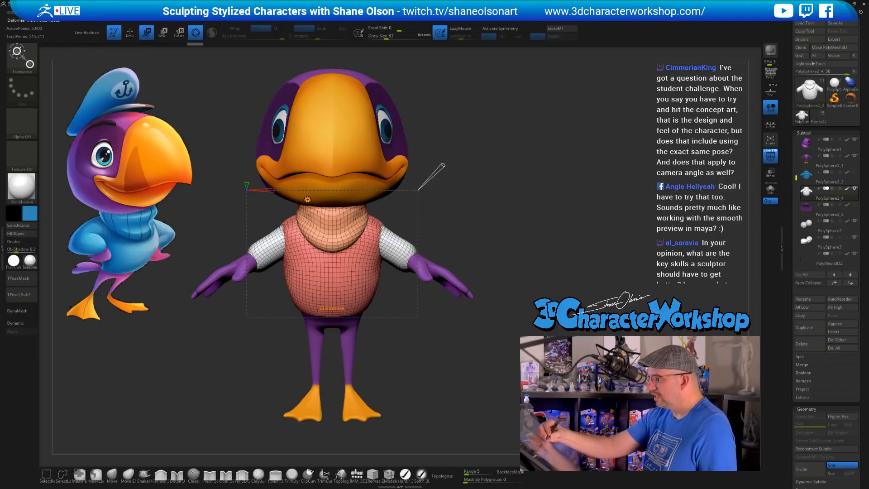
{"action": "left_click", "coordinate": [307, 199]}
{"action": "left_click", "coordinate": [425, 199]}
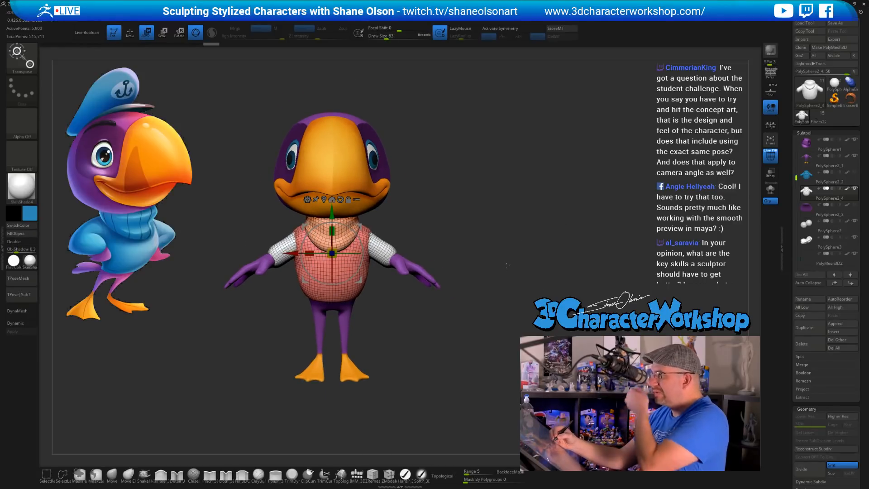
Turn on Dynamic Subdiv for the remeshed sweater
{"action": "left_click_drag", "start_coordinate": [468, 226], "coordinate": [455, 259], "text": "alt"}
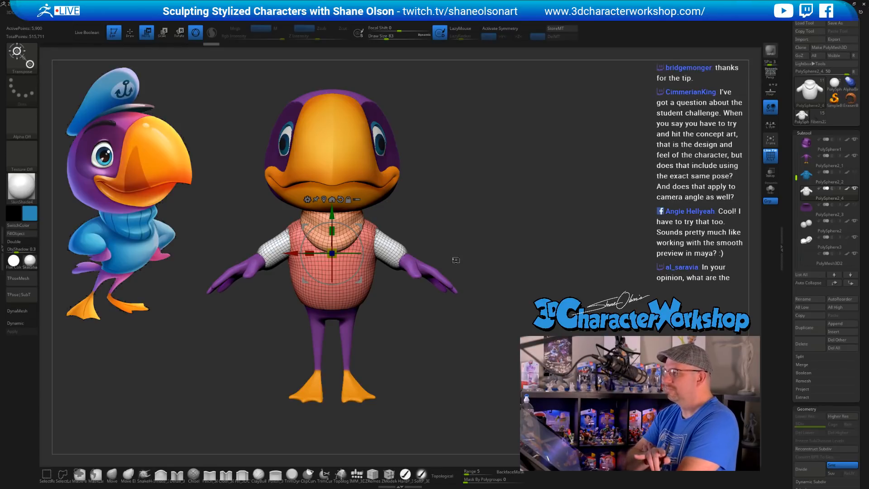
{"action": "left_click", "coordinate": [21, 323]}
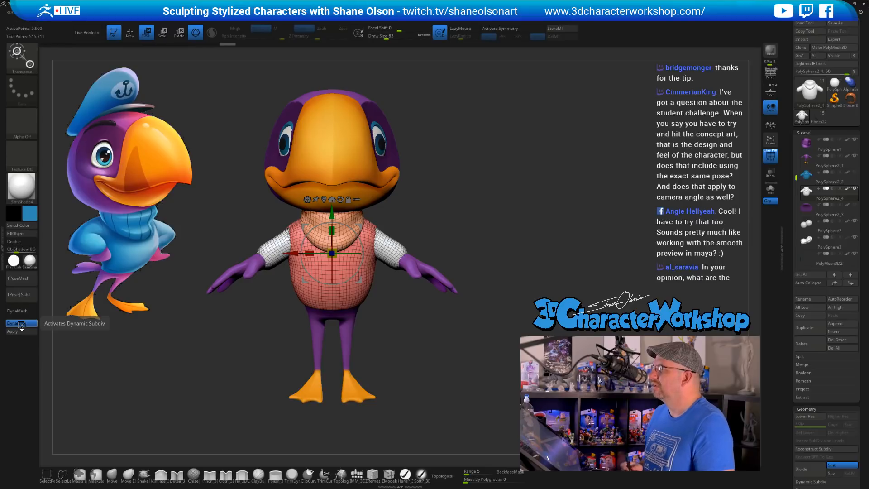
Examine the remeshed sweater on the character from the front, three-quarter and side views
{"action": "left_click_drag", "start_coordinate": [553, 228], "coordinate": [501, 239]}
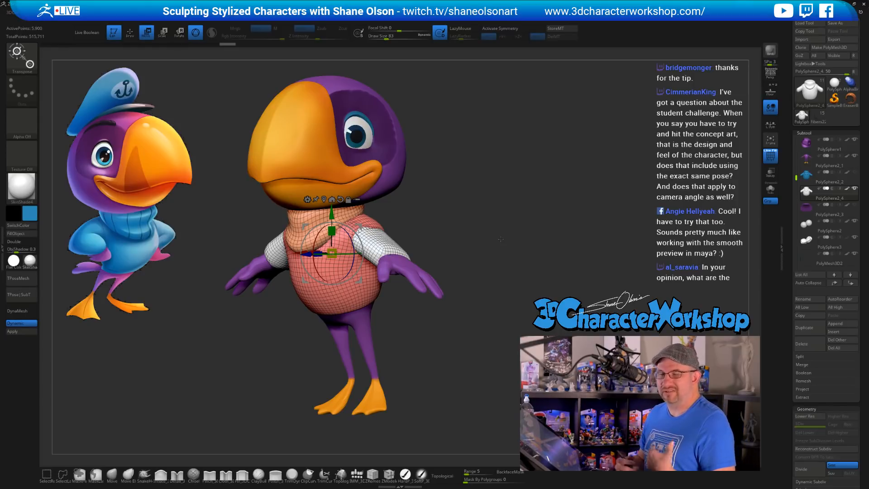
{"action": "left_click_drag", "start_coordinate": [501, 239], "coordinate": [495, 237]}
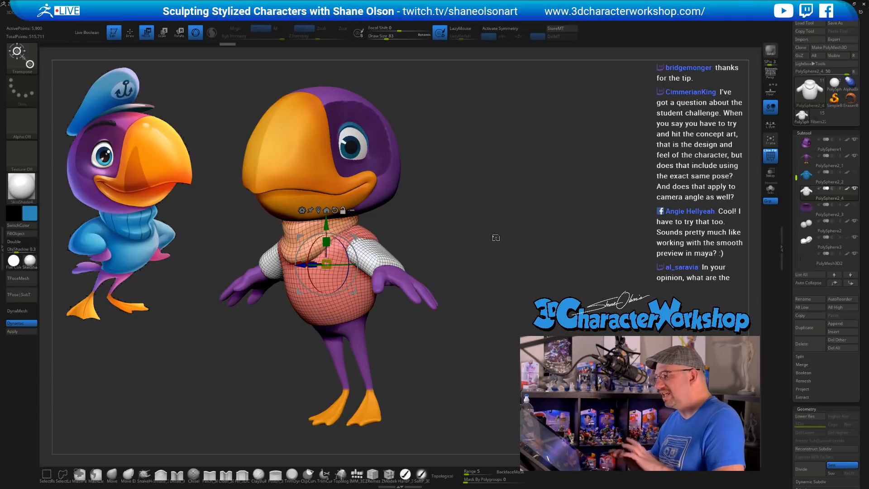
{"action": "left_click_drag", "start_coordinate": [493, 242], "coordinate": [434, 244]}
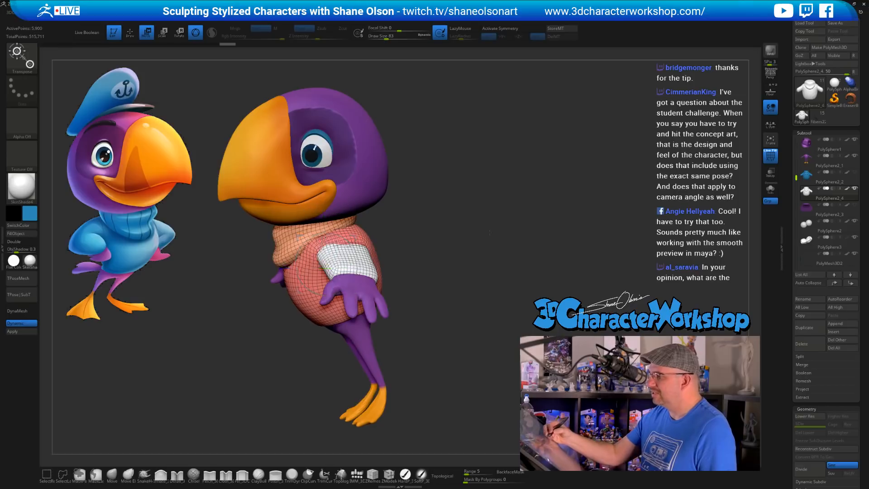
{"action": "left_click_drag", "start_coordinate": [434, 204], "coordinate": [414, 260], "text": "alt"}
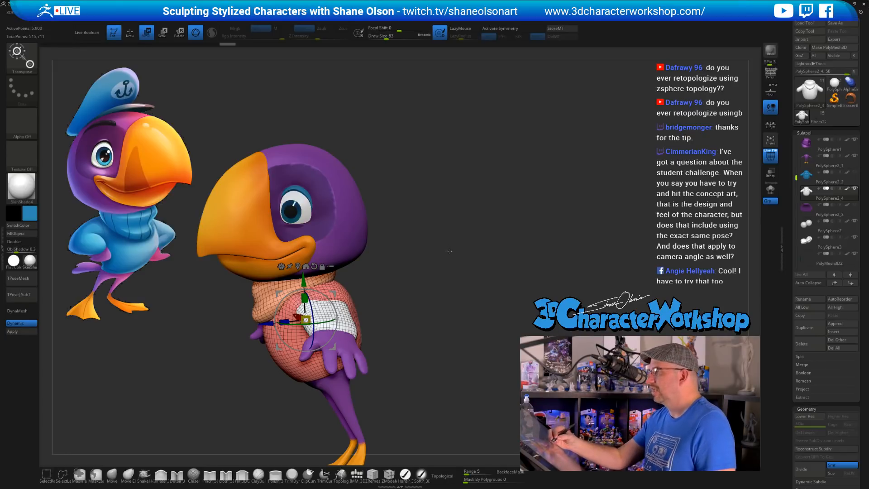
{"action": "left_click_drag", "start_coordinate": [420, 264], "coordinate": [455, 232], "text": "alt"}
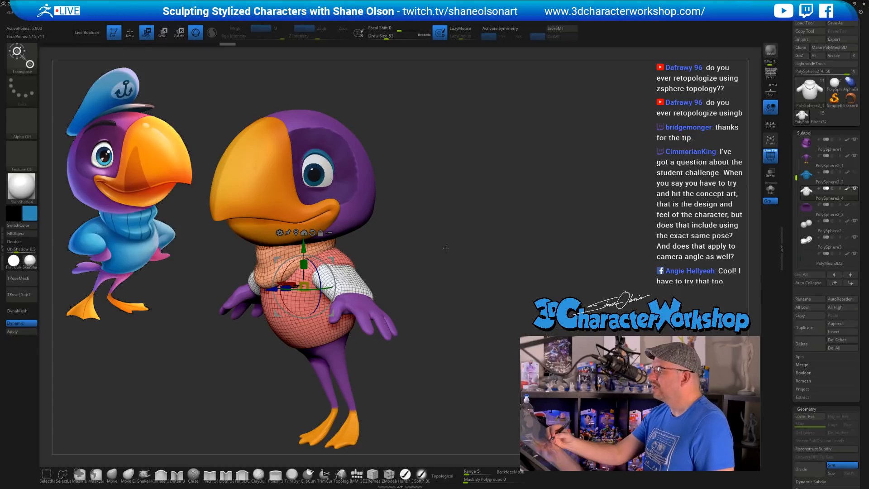
{"action": "left_click_drag", "start_coordinate": [445, 248], "coordinate": [439, 268]}
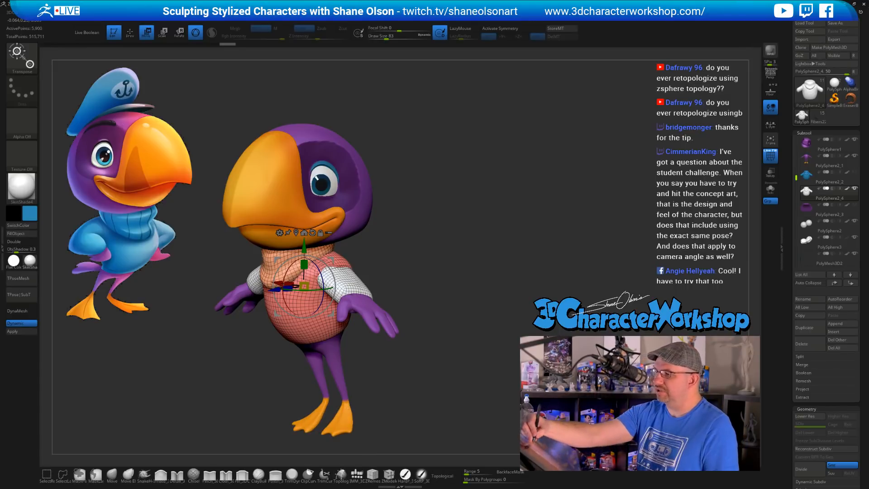
{"action": "scroll", "coordinate": [808, 132], "scroll_direction": "up", "scroll_amount": 3}
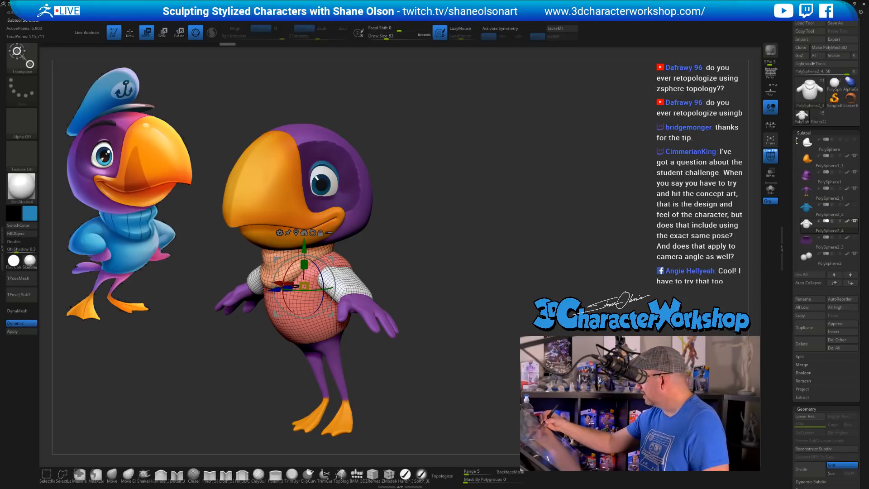
{"action": "scroll", "coordinate": [797, 143], "scroll_direction": "down", "scroll_amount": 1}
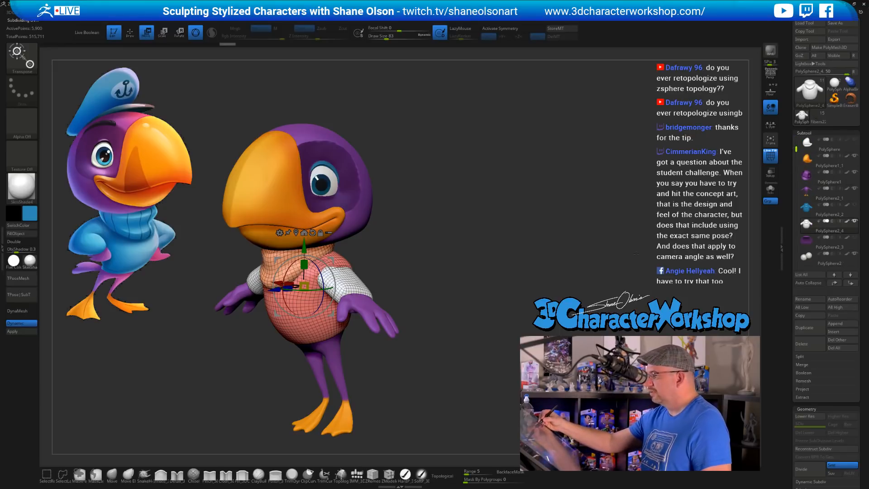
{"action": "left_click_drag", "start_coordinate": [407, 280], "coordinate": [437, 295]}
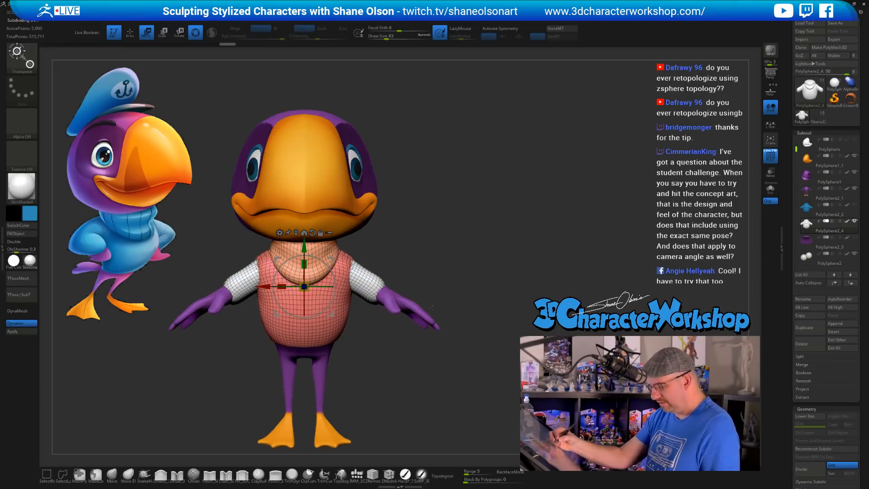
Switch to Draw mode, isolate the turtleneck collar polygroup and split the hidden sweater body into a separate subtool
{"action": "key", "text": "q"}
{"action": "mouse_move", "coordinate": [427, 256]}
{"action": "left_mouse_down", "text": "alt"}
{"action": "mouse_move", "coordinate": [440, 239]}
{"action": "mouse_move", "coordinate": [440, 248]}
{"action": "mouse_move", "coordinate": [454, 240]}
{"action": "left_mouse_up", "text": "alt"}
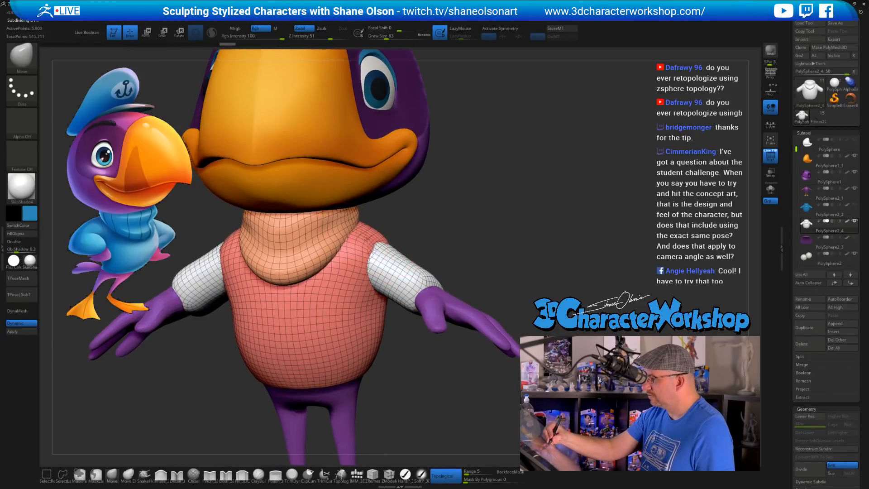
{"action": "mouse_move", "coordinate": [442, 229]}
{"action": "left_mouse_down"}
{"action": "mouse_move", "coordinate": [491, 220]}
{"action": "mouse_move", "coordinate": [541, 242]}
{"action": "mouse_move", "coordinate": [185, 271]}
{"action": "left_mouse_up"}
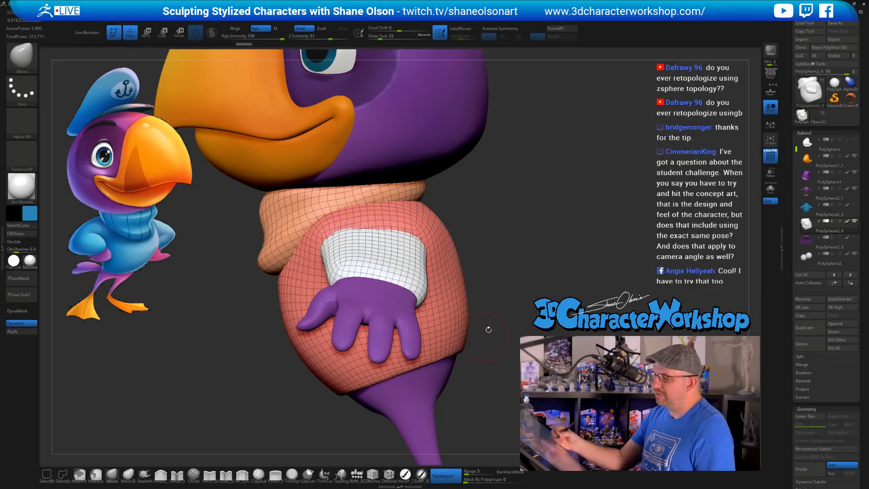
{"action": "mouse_move", "coordinate": [512, 274]}
{"action": "left_mouse_down"}
{"action": "mouse_move", "coordinate": [534, 272]}
{"action": "mouse_move", "coordinate": [517, 222]}
{"action": "mouse_move", "coordinate": [516, 231]}
{"action": "left_mouse_up"}
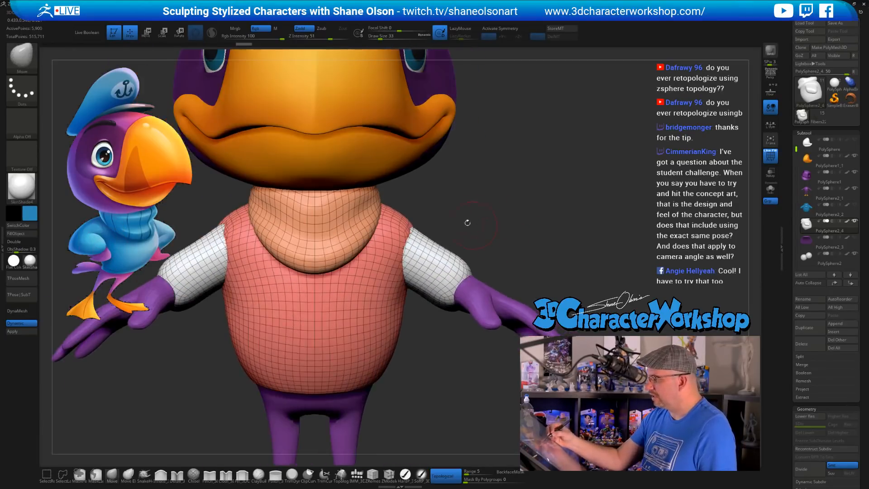
{"action": "mouse_move", "coordinate": [387, 202]}
{"action": "left_mouse_down", "text": "ctrl+shift"}
{"action": "mouse_move", "coordinate": [452, 242]}
{"action": "mouse_move", "coordinate": [493, 177]}
{"action": "mouse_move", "coordinate": [517, 165]}
{"action": "left_mouse_up", "text": "ctrl+shift"}
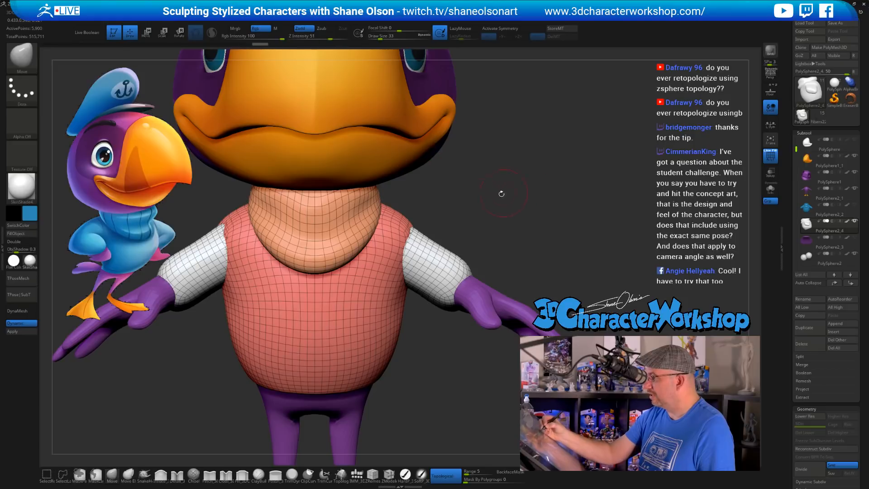
{"action": "mouse_move", "coordinate": [384, 204]}
{"action": "left_mouse_down", "text": "ctrl+shift"}
{"action": "mouse_move", "coordinate": [465, 249]}
{"action": "mouse_move", "coordinate": [476, 278]}
{"action": "mouse_move", "coordinate": [492, 243]}
{"action": "mouse_move", "coordinate": [512, 260]}
{"action": "left_mouse_up", "text": "ctrl+shift"}
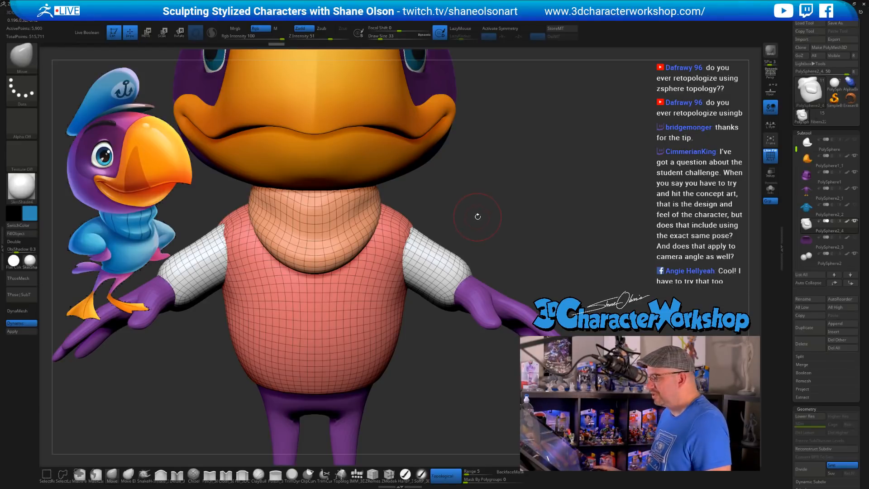
{"action": "left_click_drag", "start_coordinate": [476, 215], "coordinate": [476, 204], "text": "alt"}
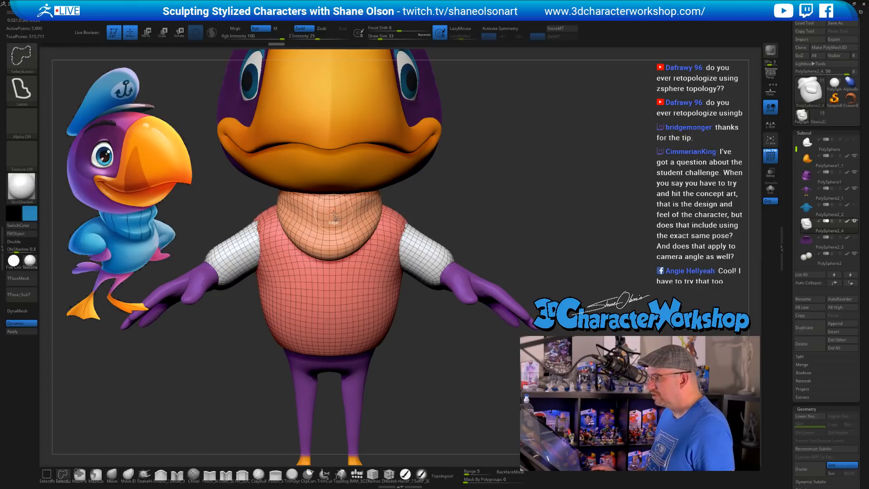
{"action": "left_click", "coordinate": [346, 216], "text": "ctrl+shift"}
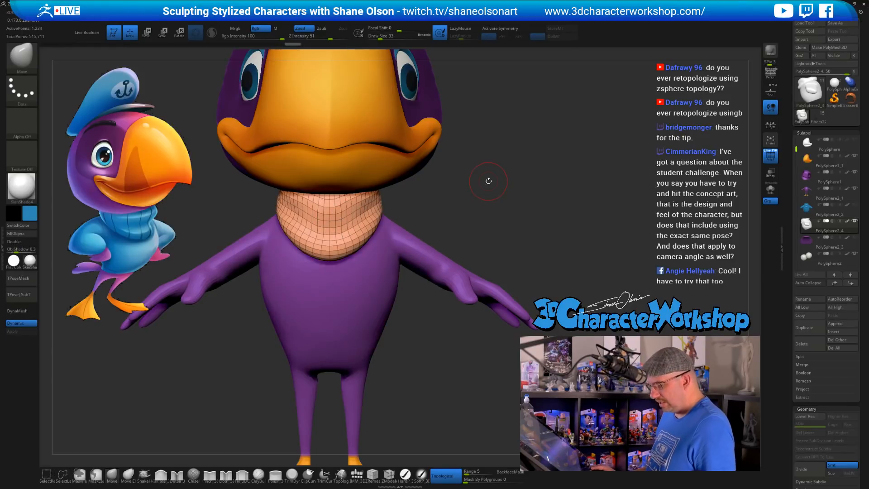
{"action": "key", "text": "space"}
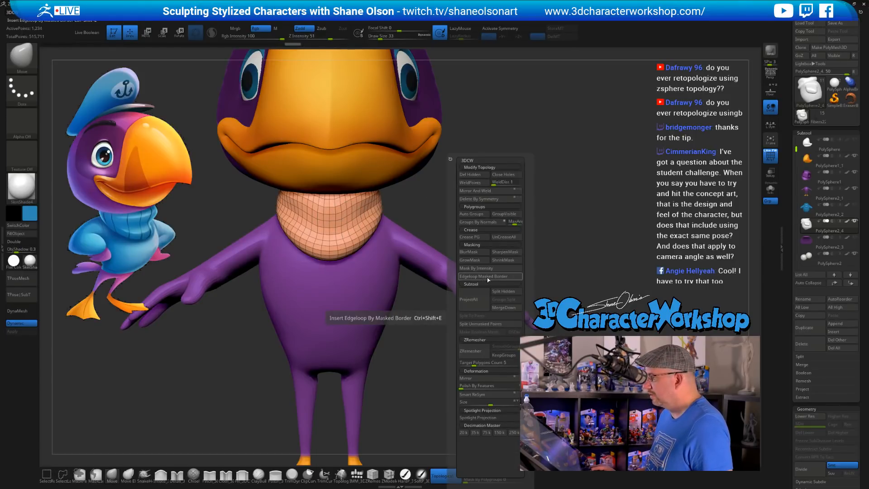
{"action": "left_click", "coordinate": [501, 291]}
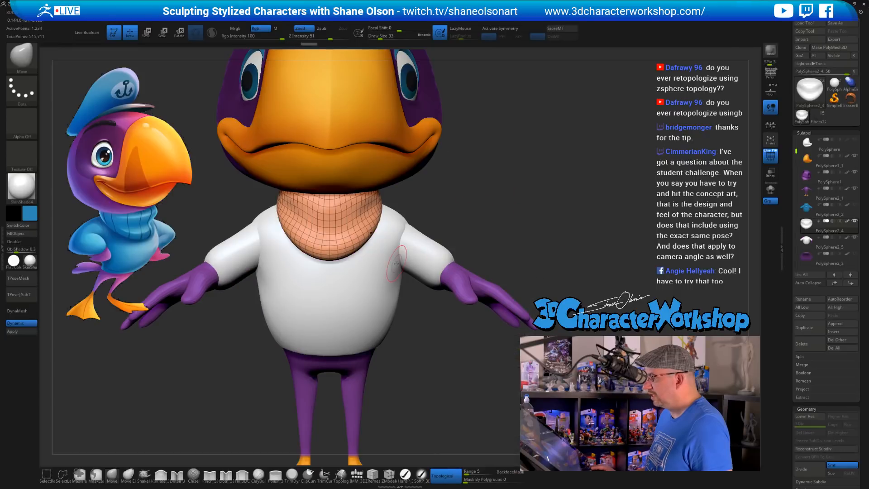
Using the hard paint brush's RGB setting, fill the sweater body and the turtleneck collar with the current blue
{"action": "left_click", "coordinate": [356, 296], "text": "alt"}
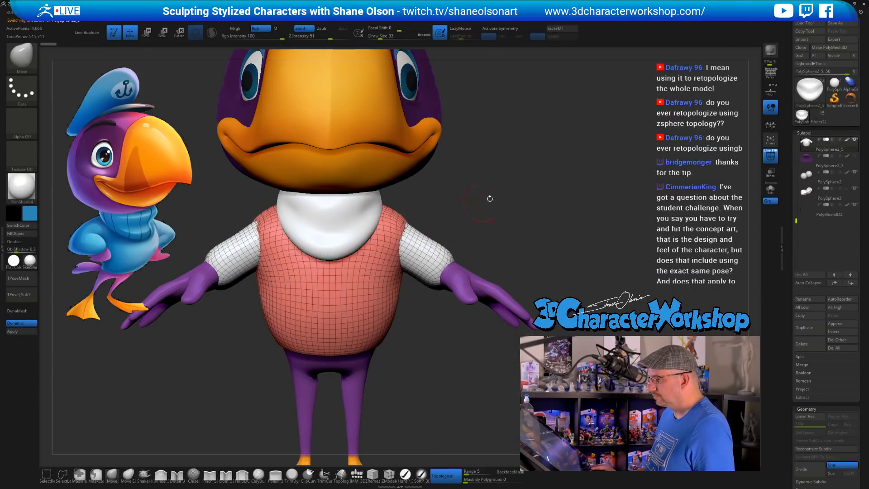
{"action": "key", "text": "f"}
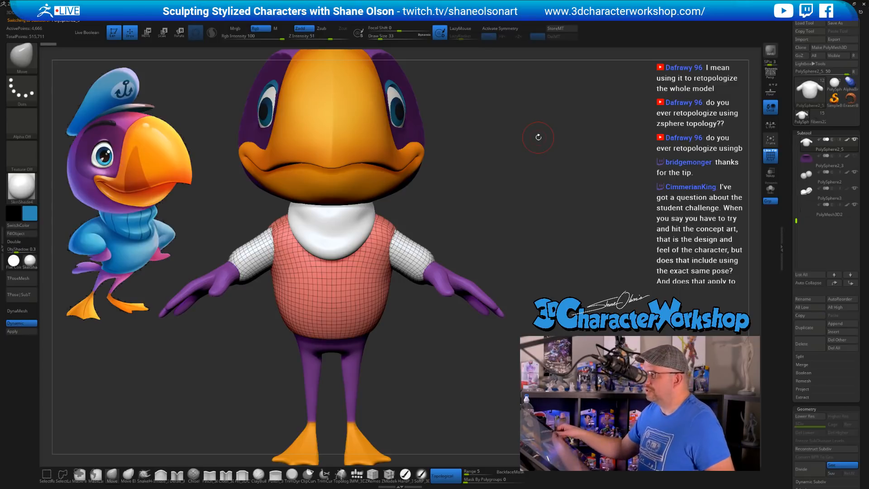
{"action": "key", "text": "f"}
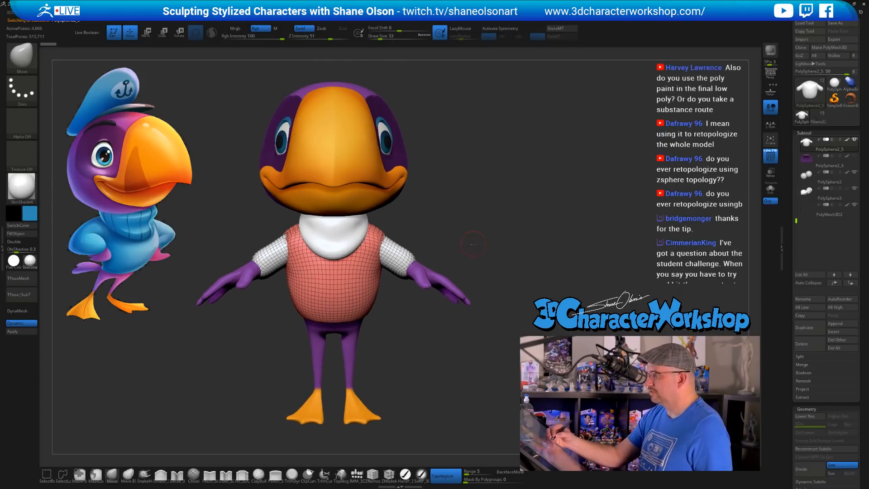
{"action": "left_click_drag", "start_coordinate": [473, 244], "coordinate": [450, 402]}
{"action": "left_click", "coordinate": [405, 474]}
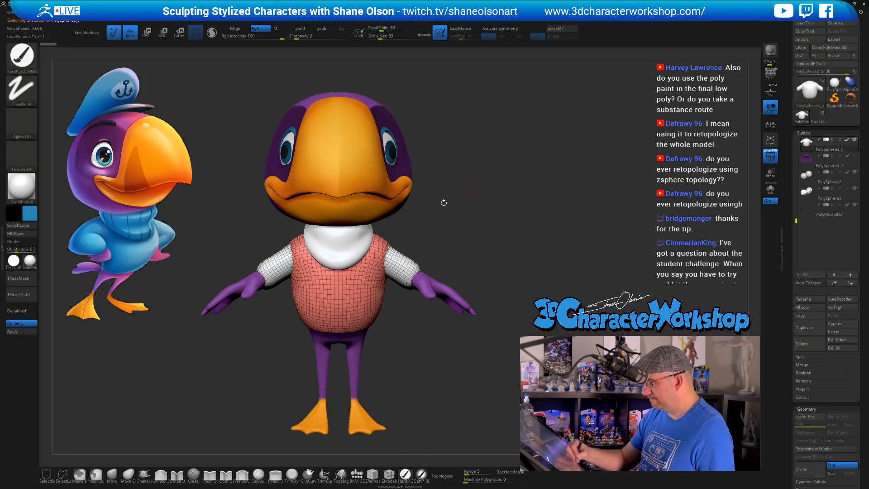
{"action": "left_click", "coordinate": [31, 232]}
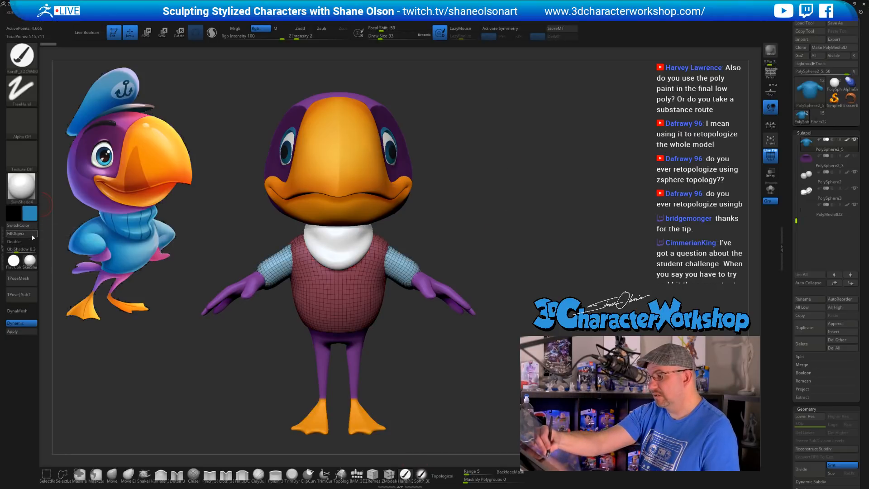
{"action": "left_click", "coordinate": [353, 255], "text": "alt"}
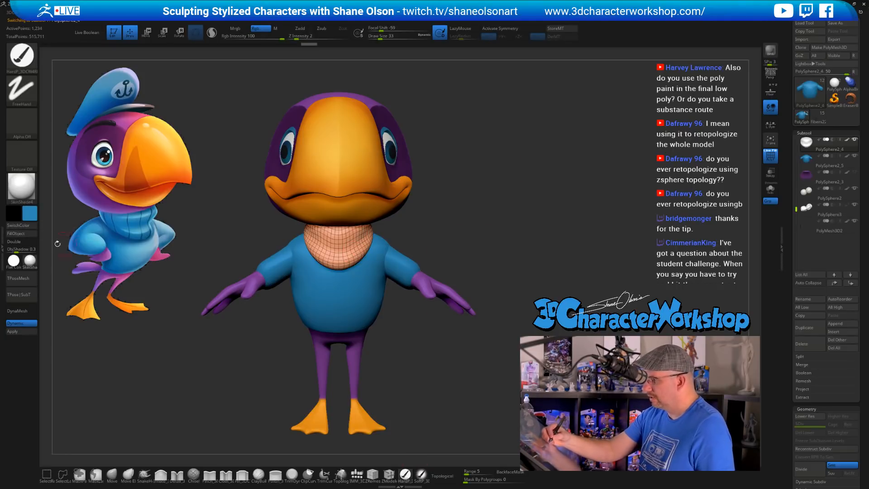
{"action": "left_click_drag", "start_coordinate": [485, 243], "coordinate": [434, 247]}
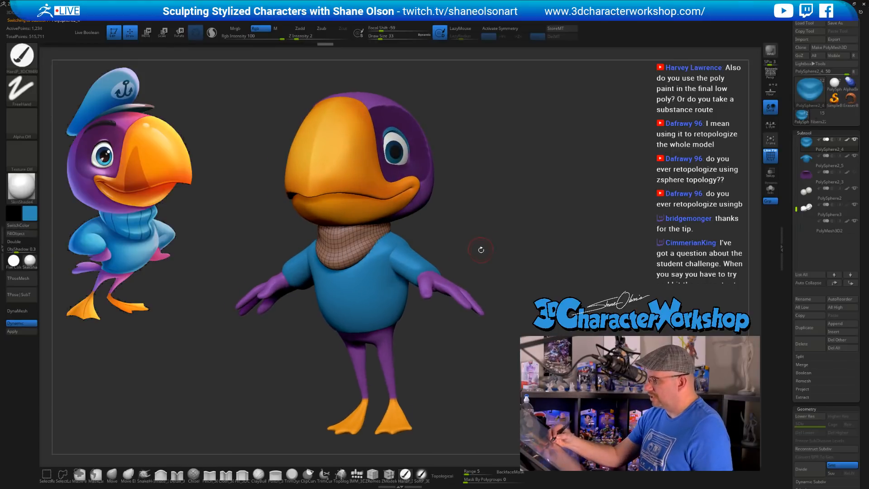
Hide the collar's wireframe display and turn on X symmetry for sculpting
{"action": "key", "text": "shift+f"}
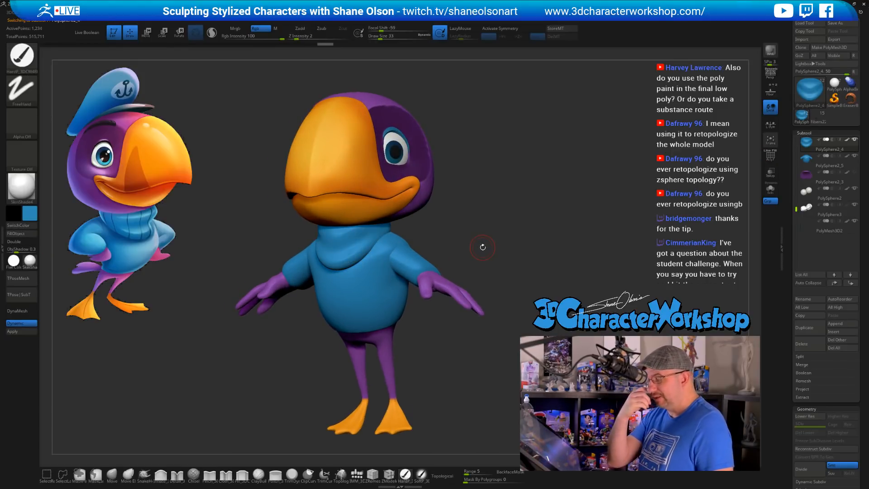
{"action": "mouse_move", "coordinate": [500, 252]}
{"action": "left_mouse_down"}
{"action": "mouse_move", "coordinate": [496, 268]}
{"action": "mouse_move", "coordinate": [488, 250]}
{"action": "left_mouse_up"}
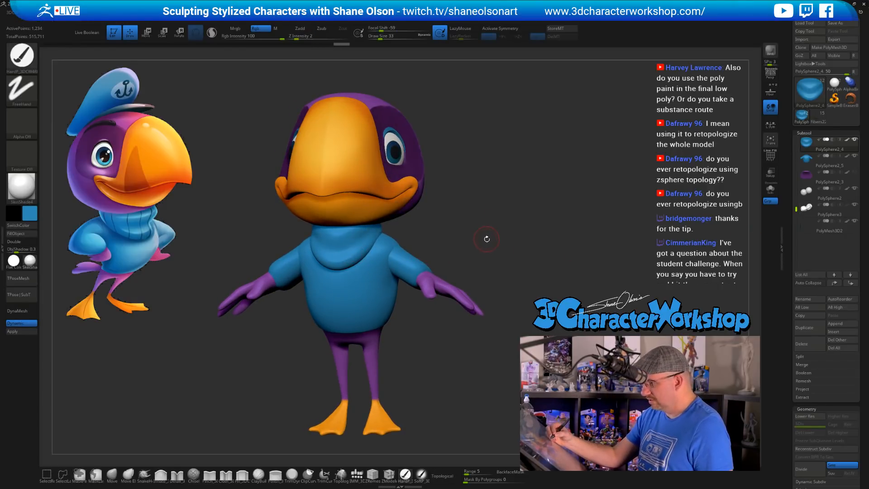
{"action": "key", "text": "x"}
{"action": "mouse_move", "coordinate": [484, 237]}
{"action": "left_mouse_down"}
{"action": "mouse_move", "coordinate": [489, 226]}
{"action": "mouse_move", "coordinate": [470, 253]}
{"action": "left_mouse_up"}
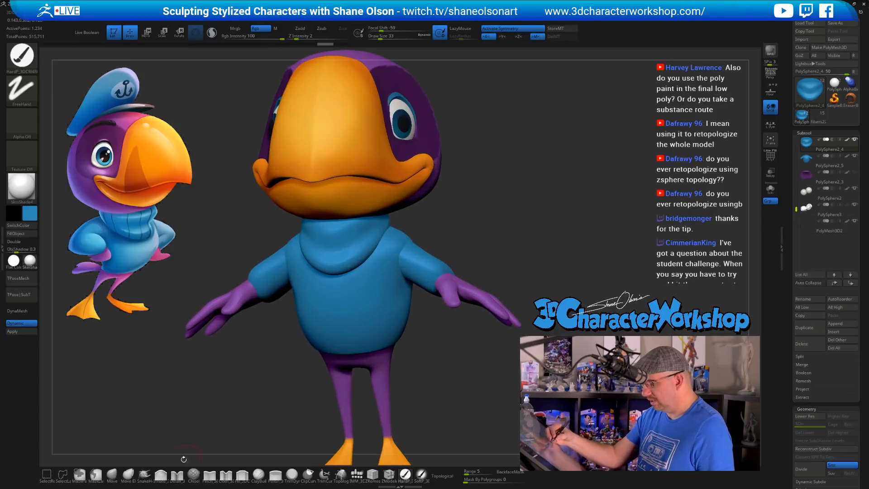
Sculpt a fold across the collar's front with the Cloth brush and soften it, setting the Smooth brush's Z Intensity to 11
{"action": "left_click", "coordinate": [226, 474]}
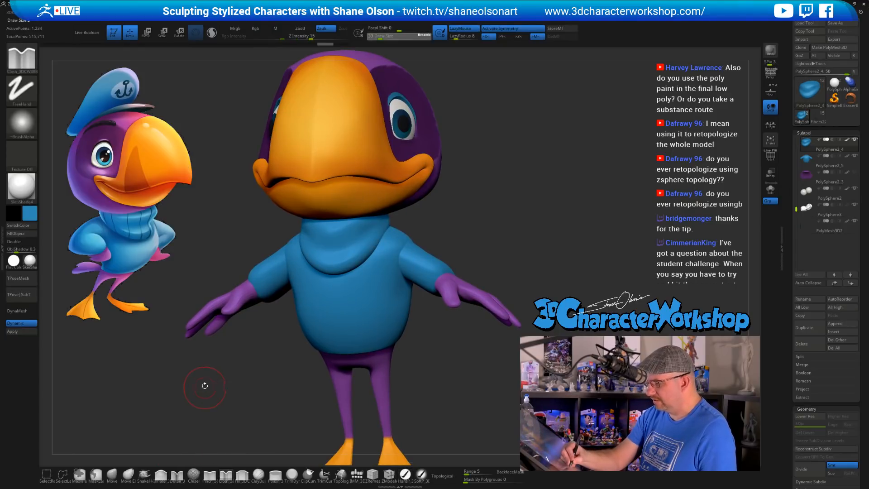
{"action": "left_click_drag", "start_coordinate": [342, 246], "coordinate": [393, 224]}
{"action": "left_click_drag", "start_coordinate": [475, 226], "coordinate": [433, 226]}
{"action": "left_click_drag", "start_coordinate": [348, 237], "coordinate": [403, 214], "text": "shift"}
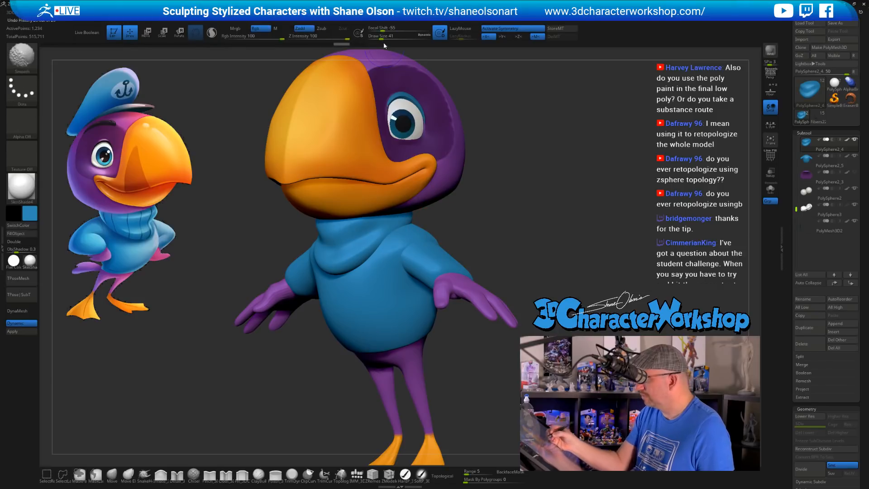
{"action": "left_click_drag", "start_coordinate": [347, 40], "coordinate": [307, 41]}
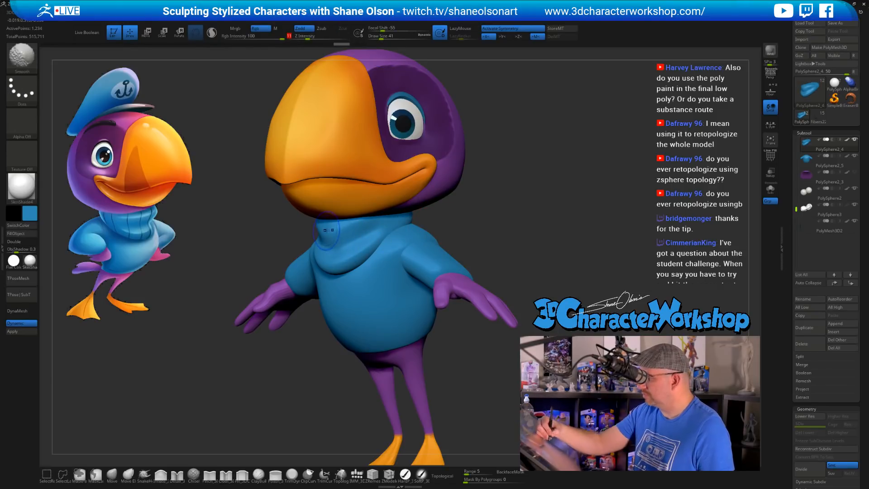
{"action": "mouse_move", "coordinate": [494, 225]}
{"action": "left_mouse_down"}
{"action": "mouse_move", "coordinate": [512, 206]}
{"action": "mouse_move", "coordinate": [485, 227]}
{"action": "left_mouse_up"}
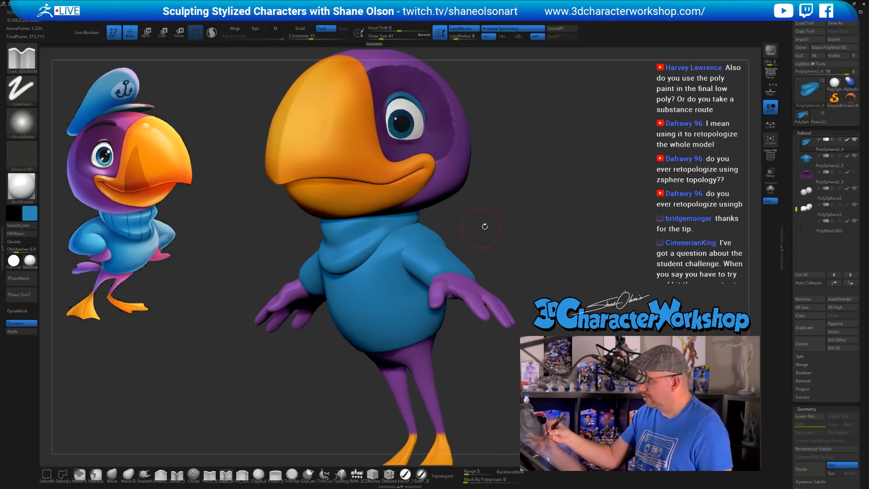
Isolate the collar subtool and lightly smooth its front fold with the Smooth brush
{"action": "left_click", "coordinate": [771, 189]}
{"action": "left_click_drag", "start_coordinate": [453, 254], "coordinate": [478, 274]}
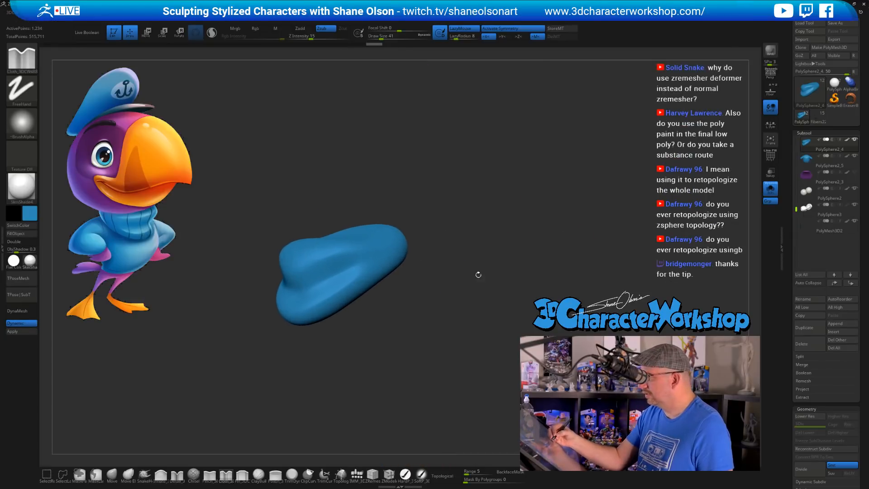
{"action": "left_click_drag", "start_coordinate": [421, 250], "coordinate": [426, 318]}
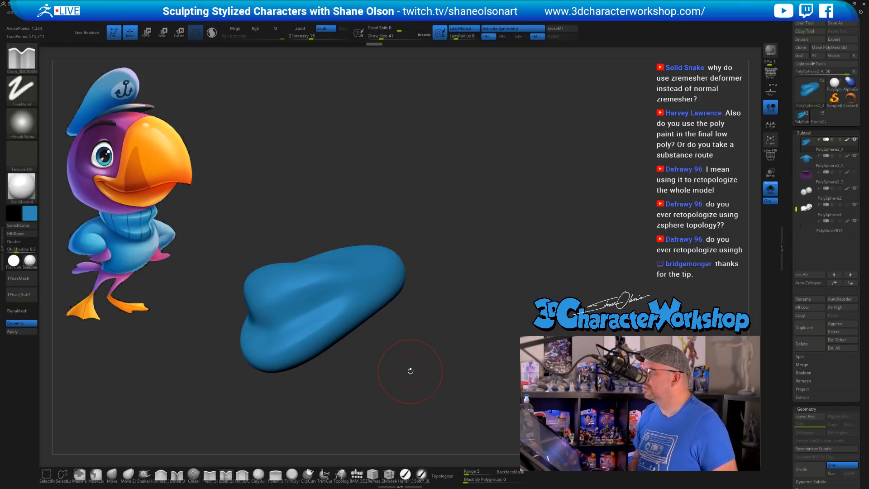
{"action": "left_click_drag", "start_coordinate": [450, 319], "coordinate": [428, 302]}
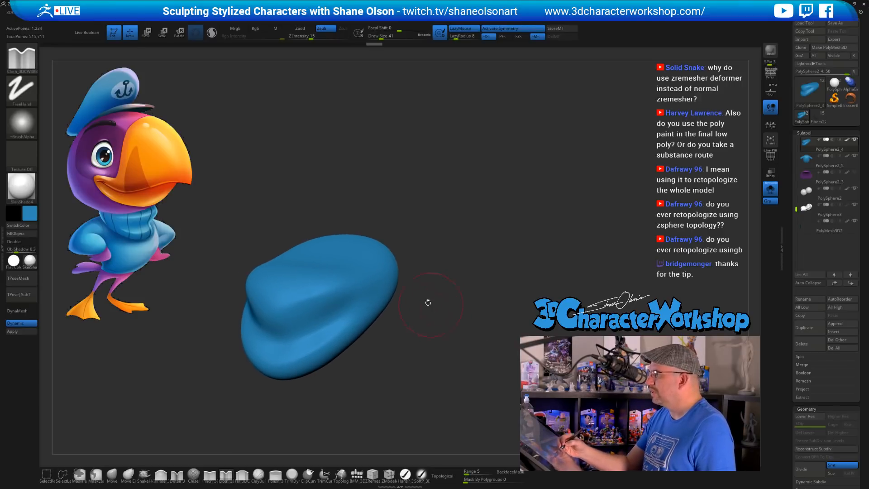
{"action": "mouse_move", "coordinate": [283, 295]}
{"action": "left_mouse_down", "text": "shift"}
{"action": "mouse_move", "coordinate": [365, 267]}
{"action": "mouse_move", "coordinate": [306, 297]}
{"action": "left_mouse_up", "text": "shift"}
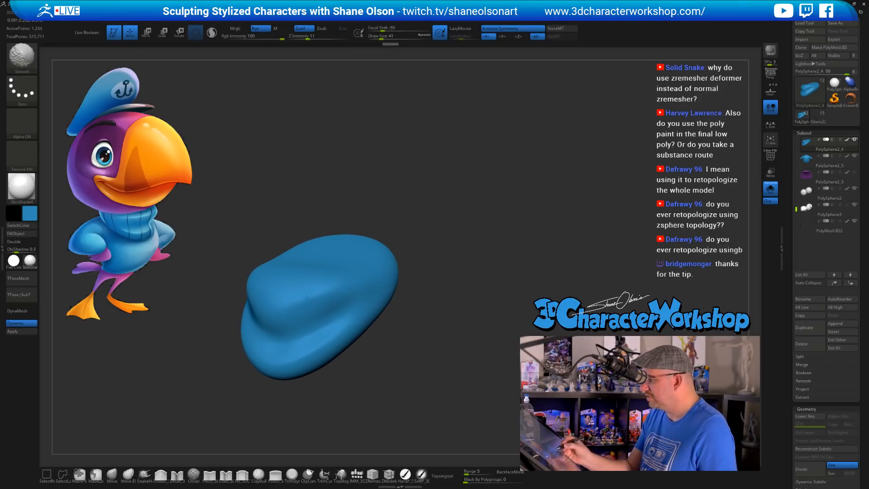
{"action": "mouse_move", "coordinate": [381, 314]}
{"action": "left_mouse_down"}
{"action": "mouse_move", "coordinate": [404, 310]}
{"action": "mouse_move", "coordinate": [374, 314]}
{"action": "left_mouse_up"}
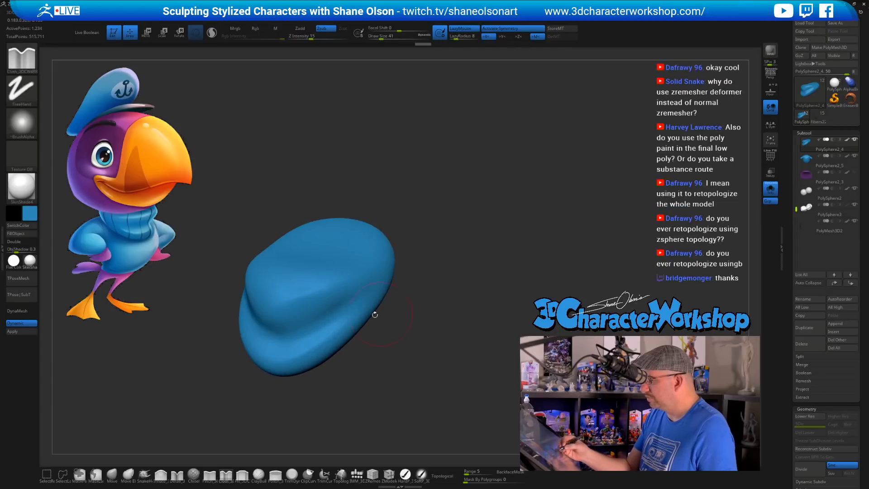
Undo and redo the latest collar strokes to compare the fold before and after
{"action": "key", "text": "ctrl+z"}
{"action": "key", "text": "ctrl+z"}
{"action": "key", "text": "ctrl+shift+z"}
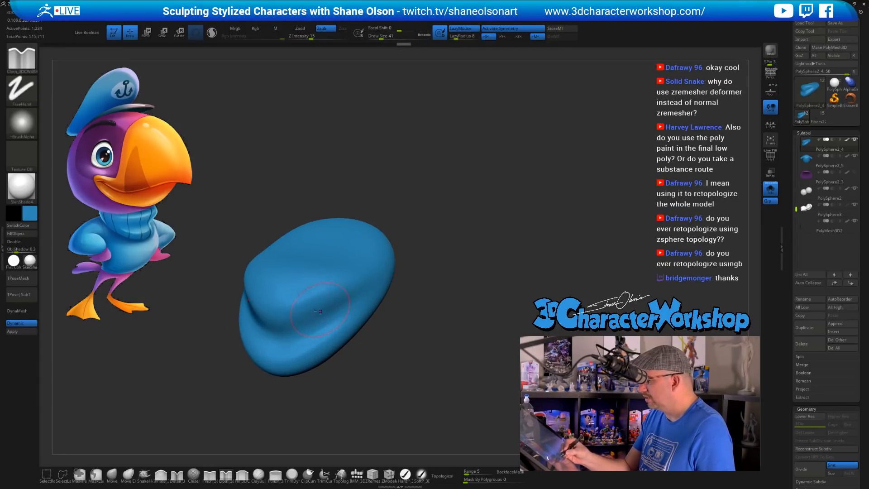
{"action": "key", "text": "ctrl+shift+z"}
Reduce the Cloth brush's draw size to 31 and refine the fold running around the collar's front and side
{"action": "mouse_move", "coordinate": [421, 357]}
{"action": "left_mouse_down"}
{"action": "mouse_move", "coordinate": [414, 339]}
{"action": "mouse_move", "coordinate": [426, 354]}
{"action": "mouse_move", "coordinate": [396, 335]}
{"action": "left_mouse_up"}
{"action": "key", "text": "bracketleft"}
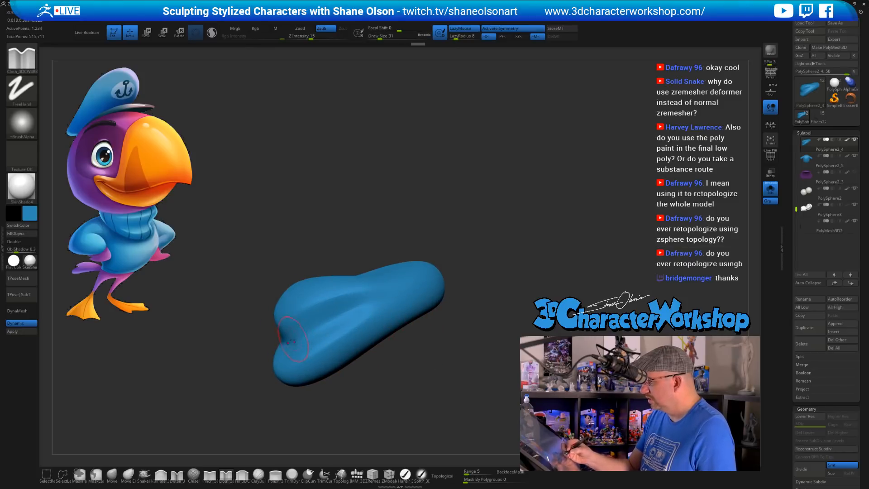
{"action": "left_click_drag", "start_coordinate": [388, 297], "coordinate": [395, 295]}
{"action": "mouse_move", "coordinate": [437, 345]}
{"action": "left_mouse_down"}
{"action": "mouse_move", "coordinate": [432, 362]}
{"action": "mouse_move", "coordinate": [471, 343]}
{"action": "left_mouse_up"}
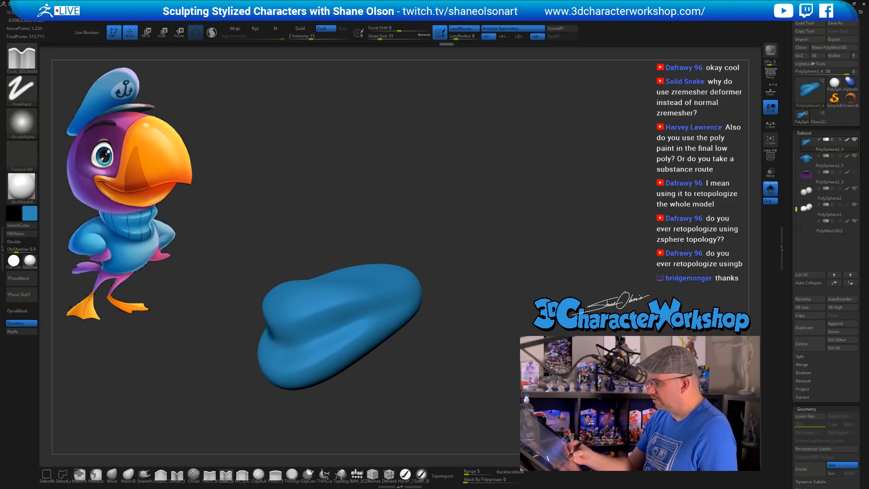
{"action": "left_click_drag", "start_coordinate": [380, 371], "coordinate": [376, 367]}
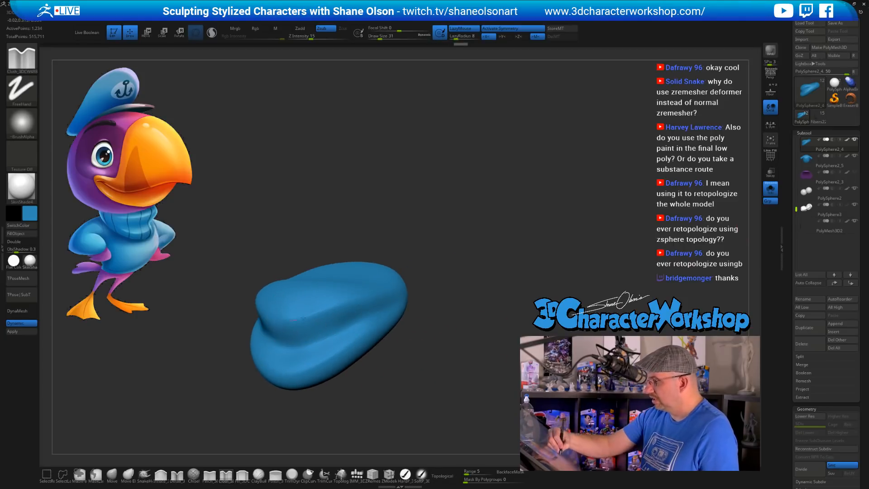
{"action": "left_click_drag", "start_coordinate": [428, 394], "coordinate": [419, 399]}
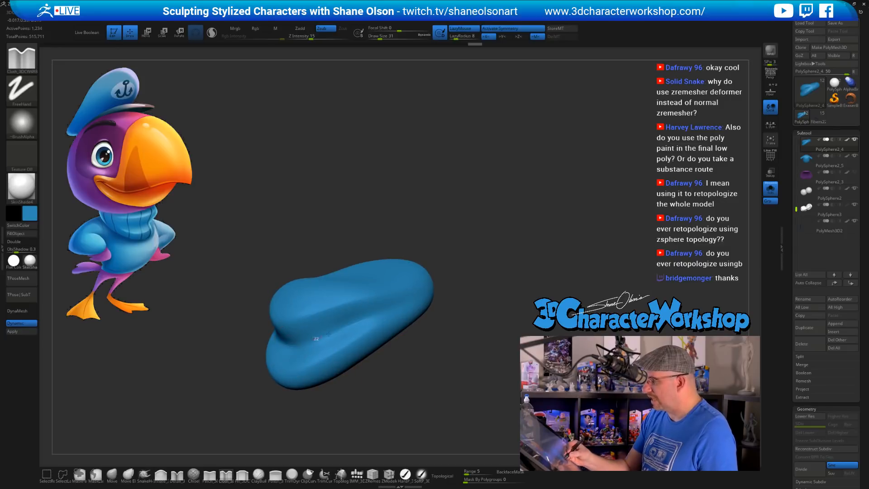
{"action": "left_click_drag", "start_coordinate": [444, 374], "coordinate": [433, 377]}
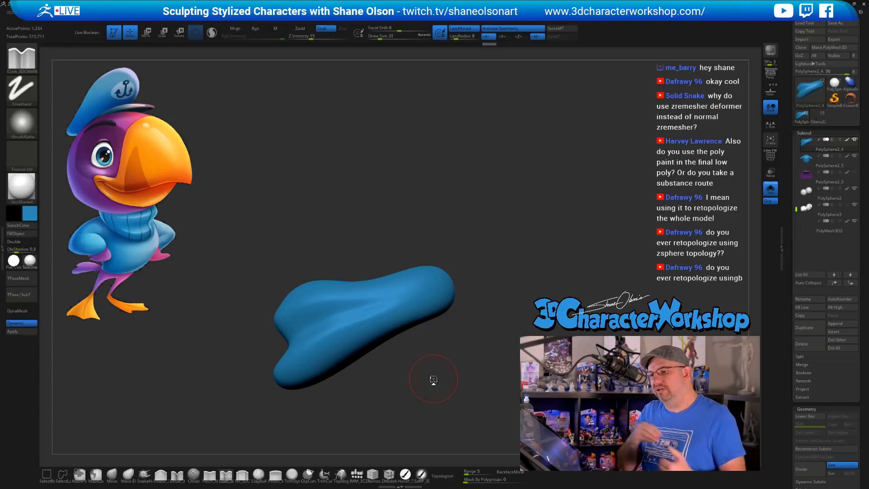
Carve a deeper crease along the isolated collar's side fold and smooth the transition
{"action": "left_click_drag", "start_coordinate": [508, 290], "coordinate": [441, 306]}
{"action": "left_click_drag", "start_coordinate": [279, 324], "coordinate": [370, 303]}
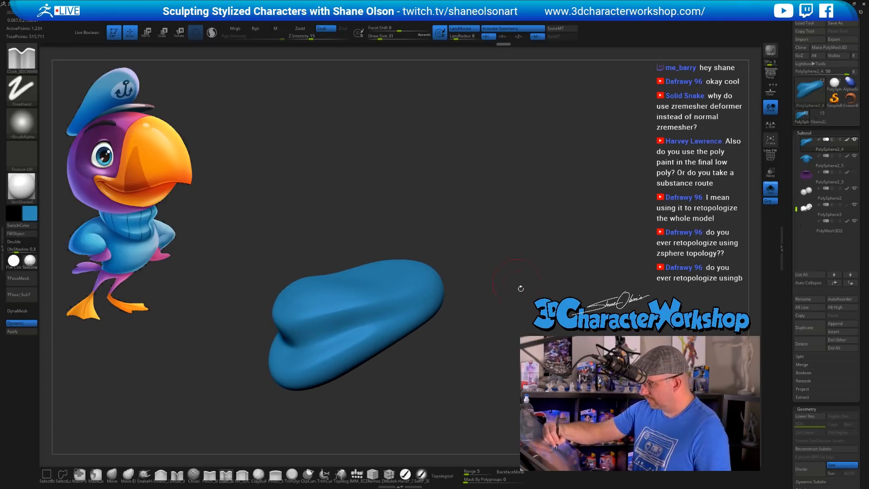
{"action": "left_click_drag", "start_coordinate": [521, 288], "coordinate": [480, 303]}
{"action": "left_click_drag", "start_coordinate": [397, 353], "coordinate": [427, 356]}
{"action": "left_click_drag", "start_coordinate": [288, 344], "coordinate": [347, 318], "text": "shift"}
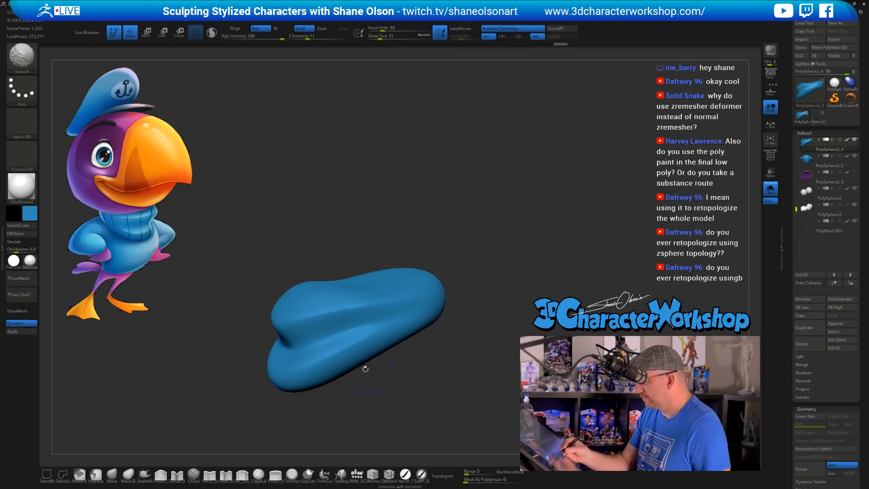
{"action": "left_click_drag", "start_coordinate": [439, 380], "coordinate": [442, 390]}
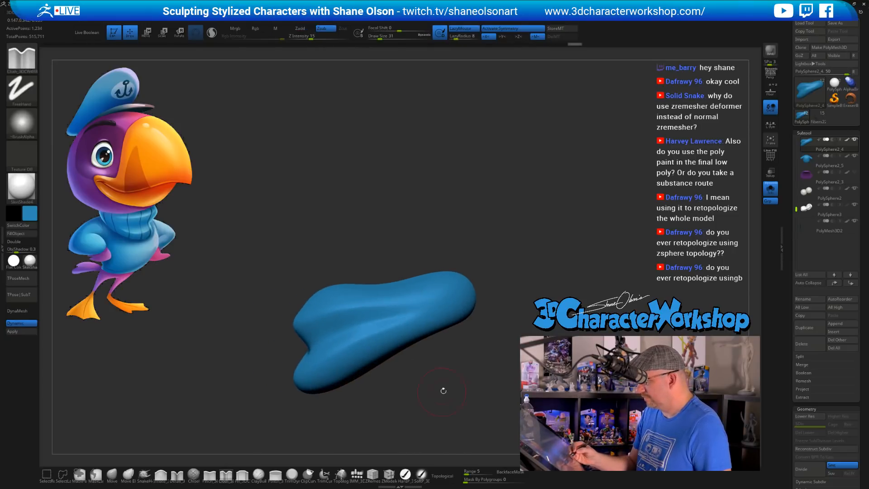
Bring back the whole character and smooth the collar's folds against the sweater and head
{"action": "left_click", "coordinate": [770, 190]}
{"action": "mouse_move", "coordinate": [601, 271]}
{"action": "left_mouse_down"}
{"action": "mouse_move", "coordinate": [446, 331]}
{"action": "mouse_move", "coordinate": [391, 338]}
{"action": "left_mouse_up"}
{"action": "mouse_move", "coordinate": [271, 352]}
{"action": "left_mouse_down", "text": "shift"}
{"action": "mouse_move", "coordinate": [286, 349]}
{"action": "mouse_move", "coordinate": [277, 350]}
{"action": "left_mouse_up", "text": "shift"}
{"action": "left_click_drag", "start_coordinate": [435, 296], "coordinate": [417, 316]}
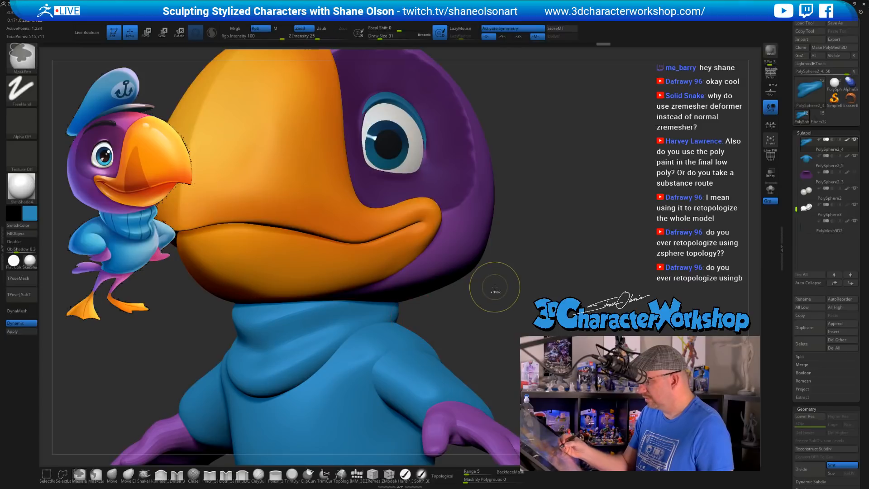
{"action": "left_click_drag", "start_coordinate": [483, 322], "coordinate": [503, 320]}
{"action": "left_click_drag", "start_coordinate": [318, 334], "coordinate": [324, 316], "text": "shift"}
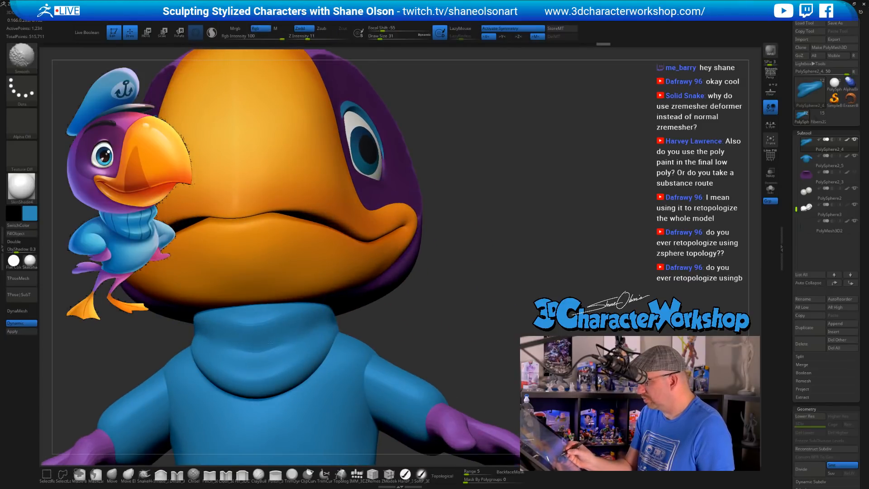
{"action": "left_click_drag", "start_coordinate": [438, 329], "coordinate": [472, 298], "text": "alt"}
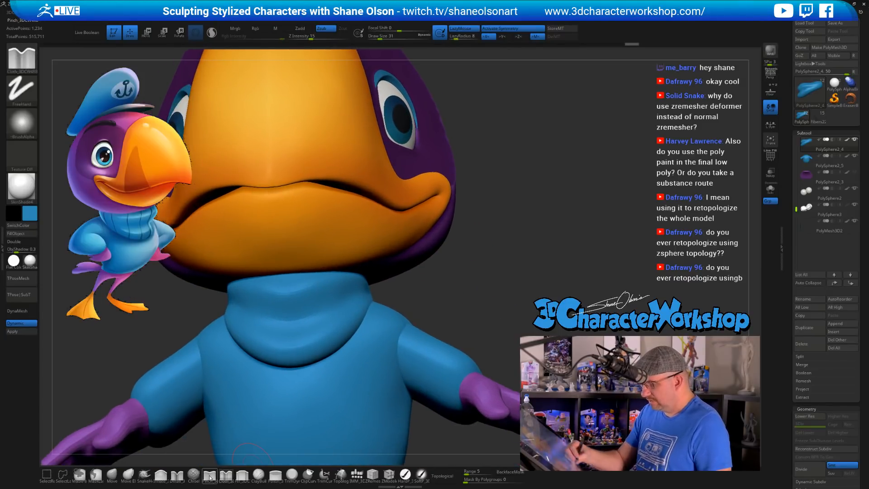
Tighten the crease beneath the collar's upper fold with the Pinch brush, working symmetrically from the front and three-quarter views
{"action": "left_click", "coordinate": [209, 475]}
{"action": "mouse_move", "coordinate": [286, 325]}
{"action": "left_mouse_down"}
{"action": "mouse_move", "coordinate": [261, 316]}
{"action": "mouse_move", "coordinate": [296, 323]}
{"action": "left_mouse_up"}
{"action": "left_click_drag", "start_coordinate": [445, 298], "coordinate": [354, 306]}
{"action": "left_click_drag", "start_coordinate": [415, 281], "coordinate": [423, 280]}
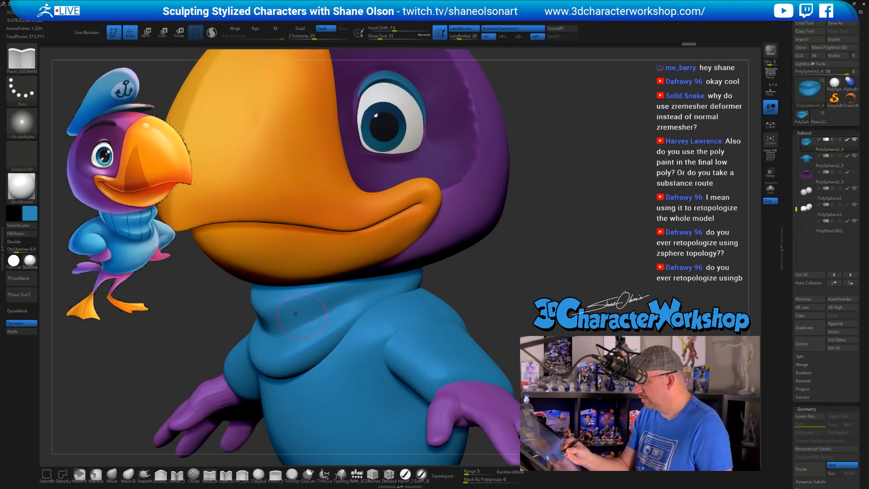
{"action": "key", "text": "shift"}
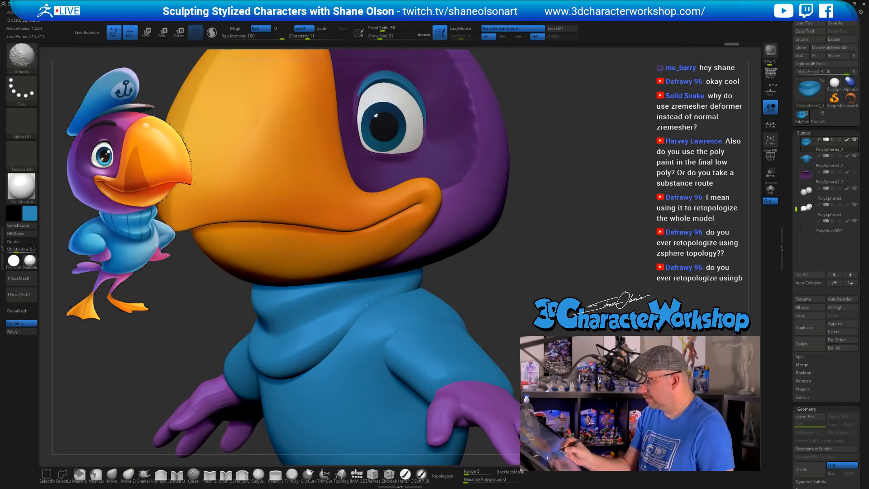
{"action": "left_click_drag", "start_coordinate": [487, 290], "coordinate": [387, 324]}
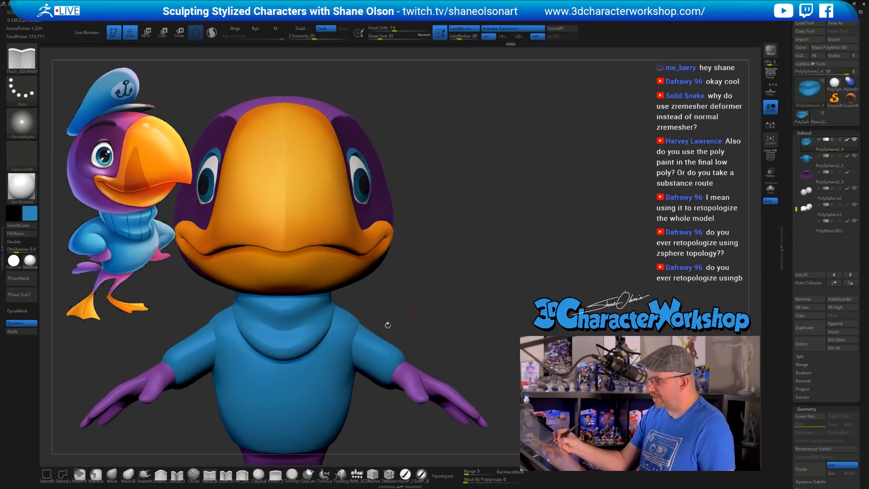
{"action": "left_click_drag", "start_coordinate": [424, 279], "coordinate": [406, 296]}
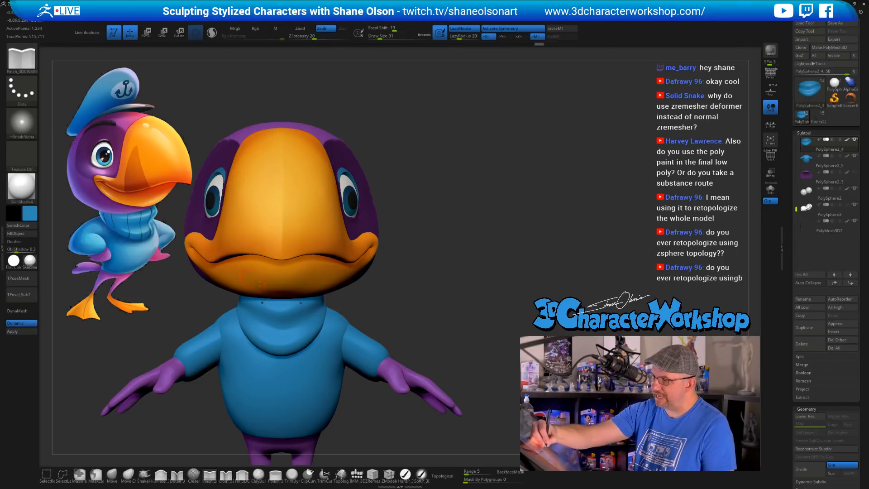
Reshape the collar's upper rim below the beak using the Move brush at draw sizes 46 and 30
{"action": "right_click_drag", "start_coordinate": [264, 302], "coordinate": [272, 342], "text": "ctrl"}
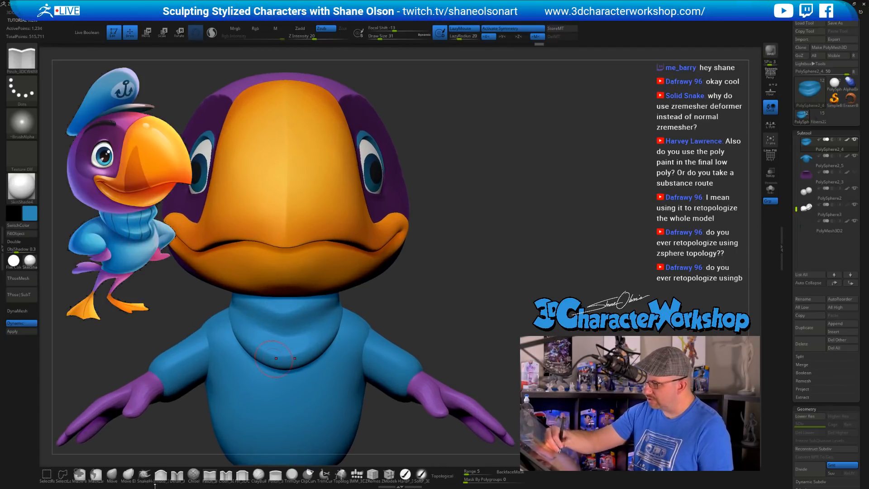
{"action": "left_click", "coordinate": [111, 476]}
{"action": "key", "text": "s"}
{"action": "left_click_drag", "start_coordinate": [408, 302], "coordinate": [392, 304]}
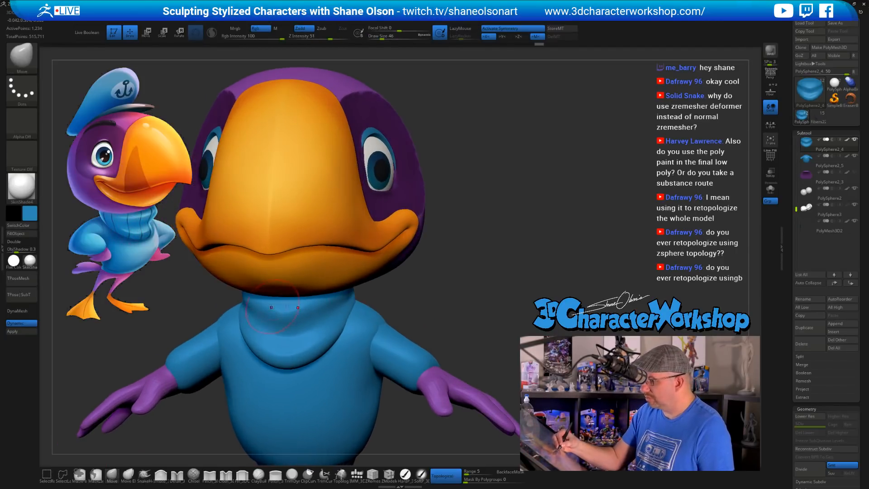
{"action": "key", "text": "s"}
{"action": "left_click_drag", "start_coordinate": [262, 308], "coordinate": [260, 308]}
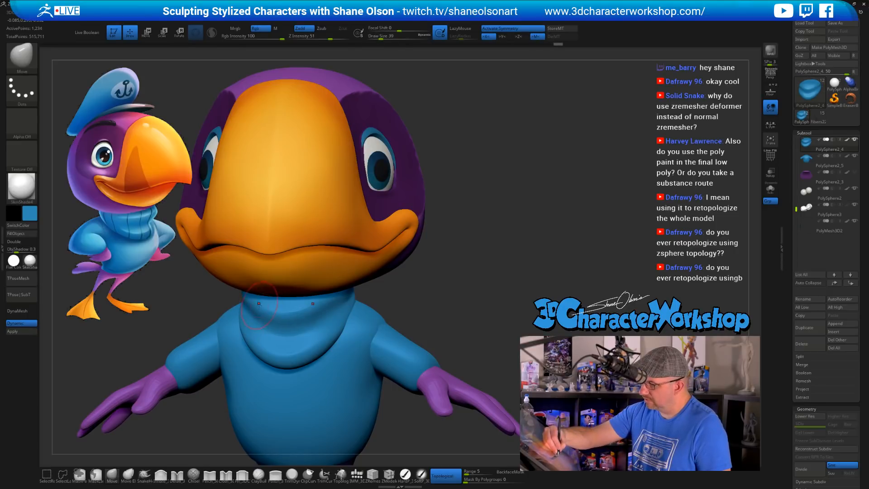
{"action": "left_click_drag", "start_coordinate": [344, 338], "coordinate": [413, 307]}
Enlarge the Move brush's draw size to 101 and adjust the collar's side silhouette from the front view
{"action": "left_click_drag", "start_coordinate": [195, 419], "coordinate": [226, 410], "text": "alt"}
{"action": "key", "text": "s"}
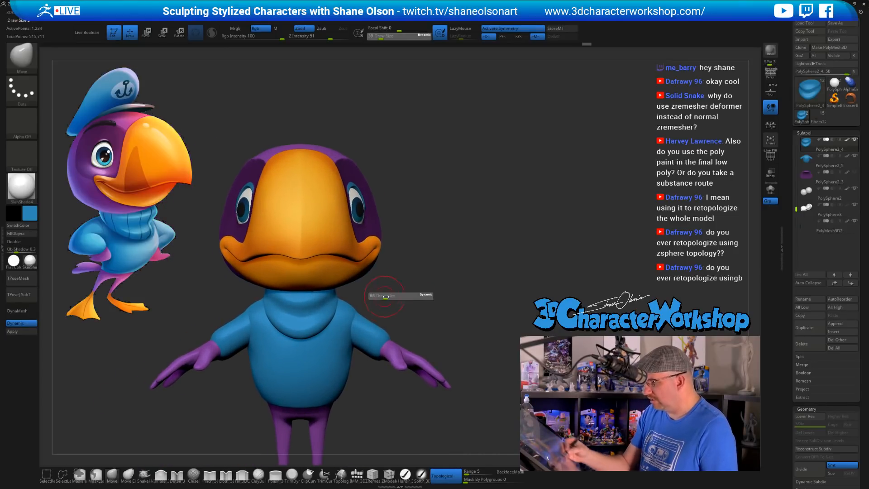
{"action": "left_click", "coordinate": [389, 298]}
{"action": "key", "text": "s"}
{"action": "left_click", "coordinate": [336, 295]}
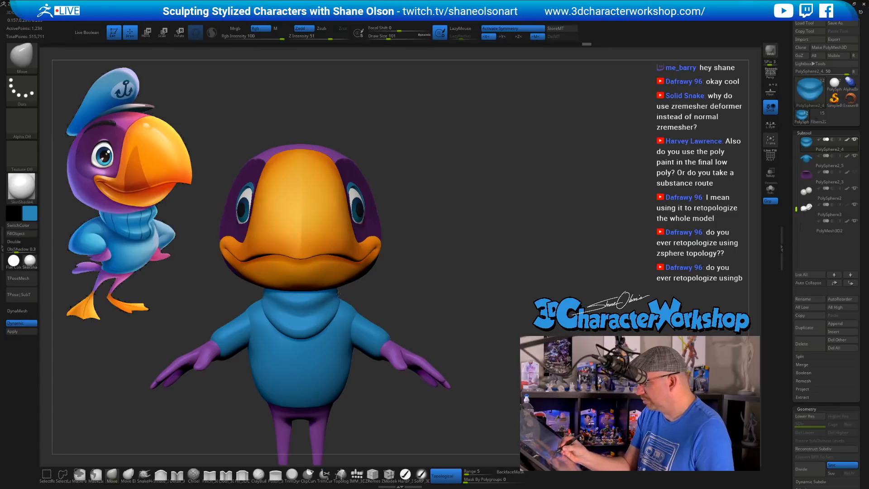
Set the Move brush's draw size to 83 and check the collar's profile from the side
{"action": "mouse_move", "coordinate": [422, 288]}
{"action": "left_mouse_down"}
{"action": "mouse_move", "coordinate": [360, 290]}
{"action": "mouse_move", "coordinate": [439, 210]}
{"action": "mouse_move", "coordinate": [464, 220]}
{"action": "left_mouse_up"}
{"action": "key", "text": "s"}
{"action": "left_click", "coordinate": [452, 236]}
{"action": "key", "text": "s"}
{"action": "left_click", "coordinate": [459, 229]}
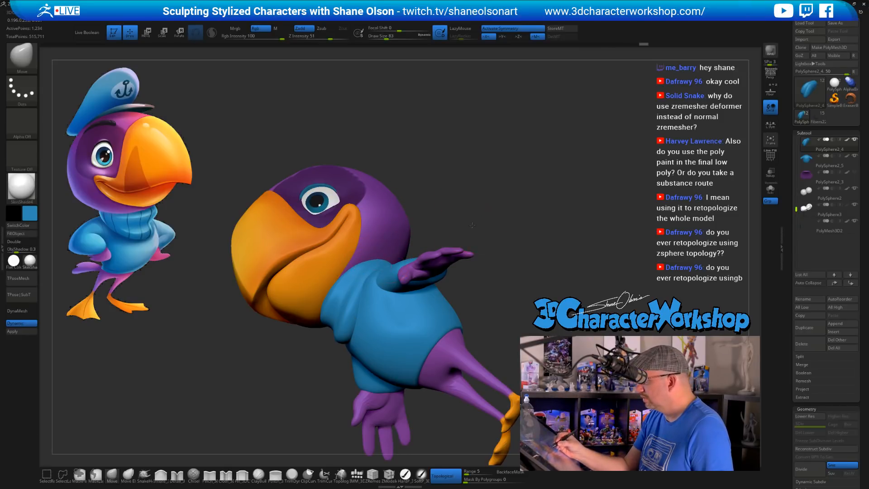
{"action": "left_click_drag", "start_coordinate": [471, 225], "coordinate": [471, 304]}
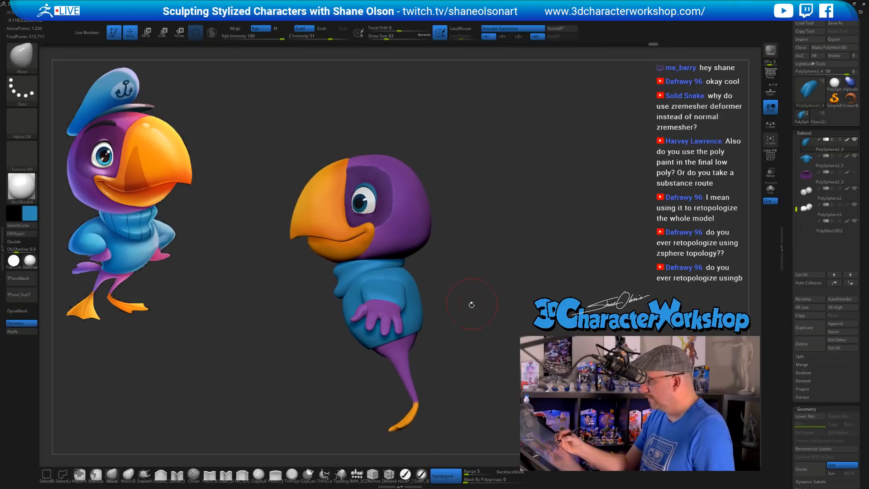
Select the sweater body subtool and adjust its shoulder below the collar with the Move brush, enlarging the draw size to 97
{"action": "left_click", "coordinate": [411, 277], "text": "alt"}
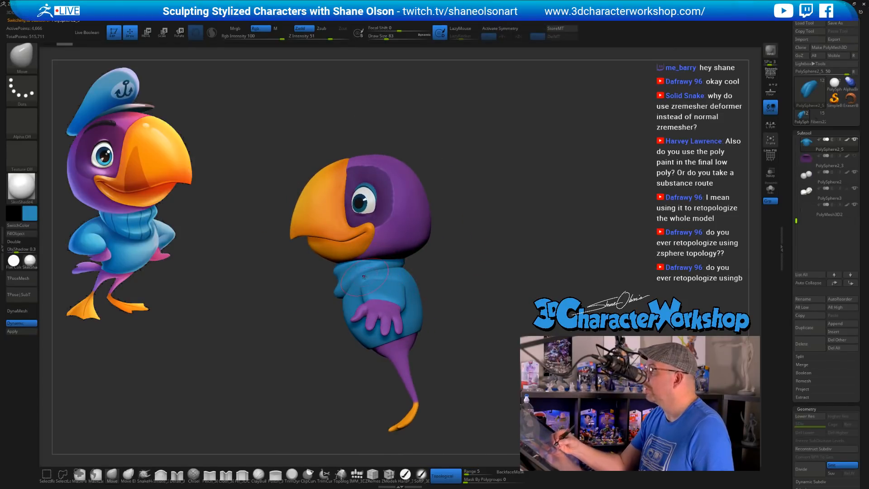
{"action": "key", "text": "bracketleft"}
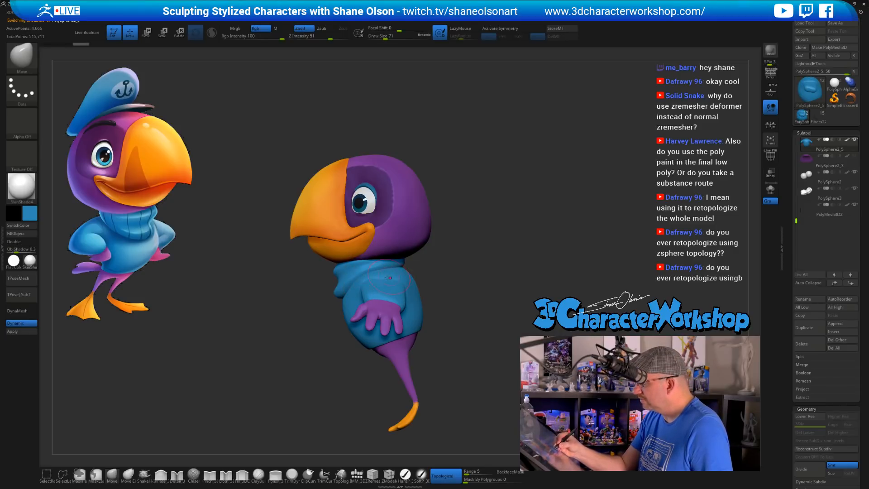
{"action": "scroll", "coordinate": [390, 276], "scroll_direction": "up", "scroll_amount": 3}
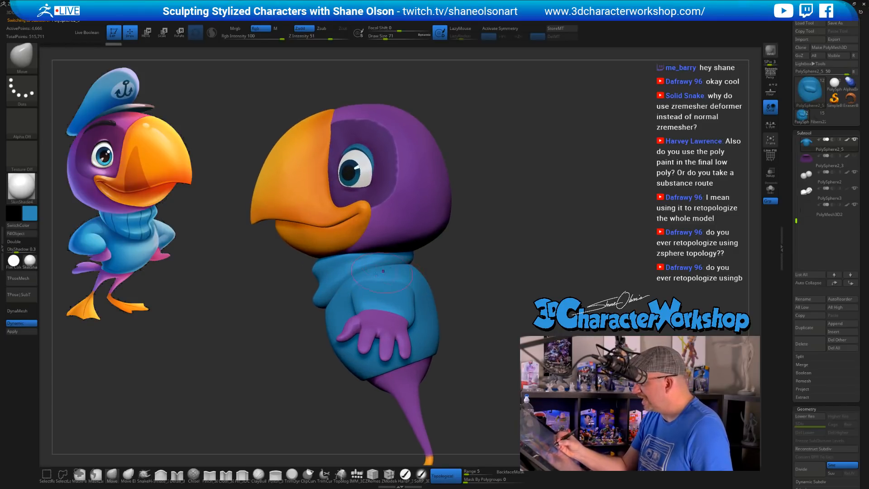
{"action": "key", "text": "bracketright"}
{"action": "key", "text": "bracketright"}
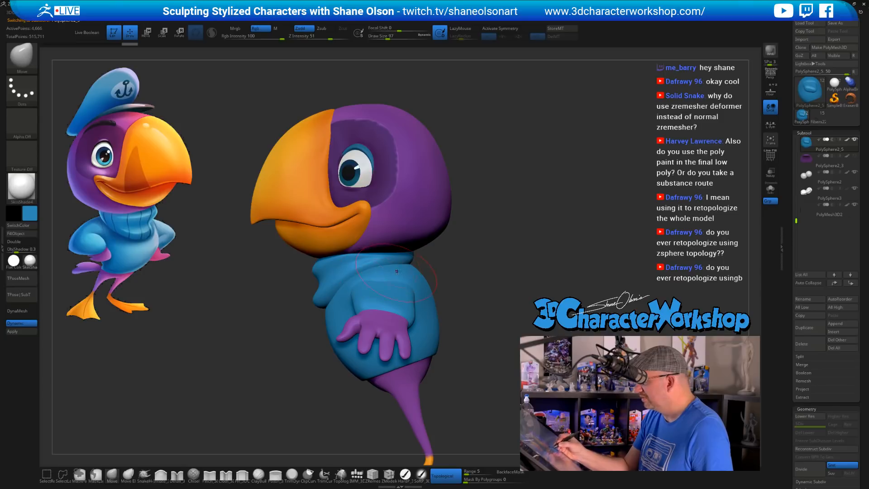
Reshape the sweater body around the shoulders with the Move brush, working from the three-quarter, back and front views
{"action": "right_click_drag", "start_coordinate": [397, 272], "coordinate": [362, 285]}
{"action": "left_click_drag", "start_coordinate": [468, 275], "coordinate": [413, 275]}
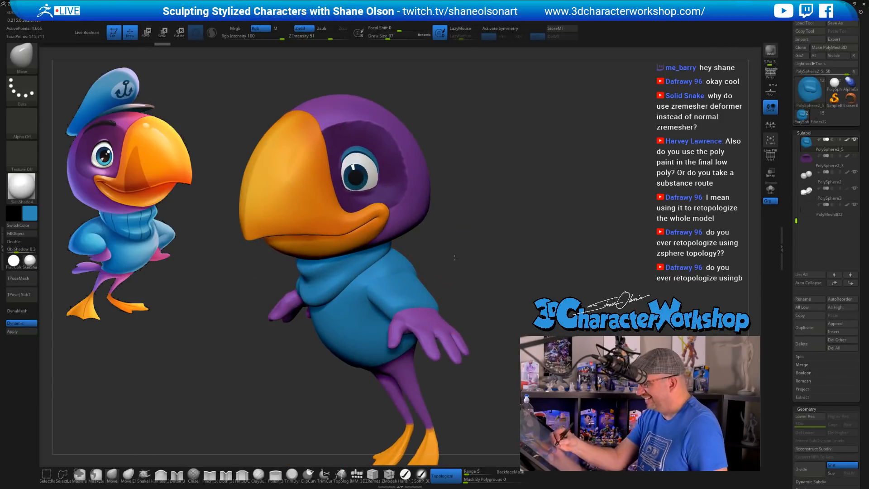
{"action": "left_click_drag", "start_coordinate": [455, 257], "coordinate": [429, 262]}
{"action": "right_click_drag", "start_coordinate": [394, 281], "coordinate": [405, 288]}
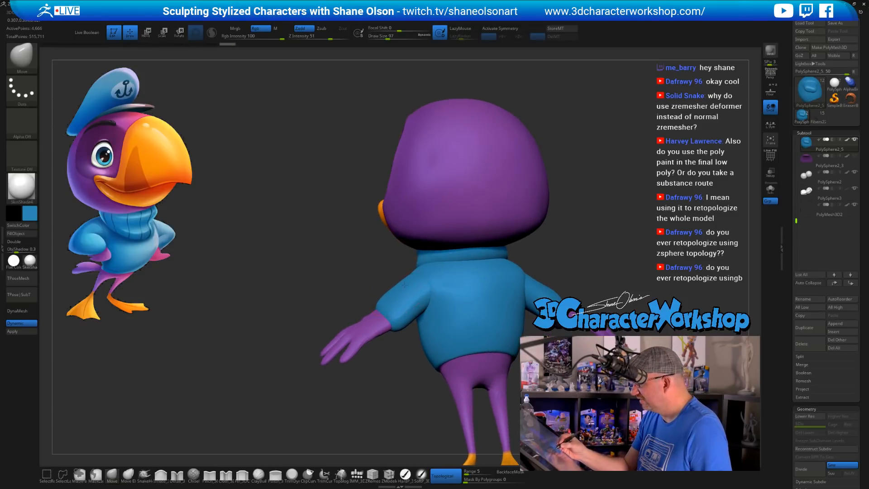
{"action": "right_click_drag", "start_coordinate": [566, 243], "coordinate": [605, 233]}
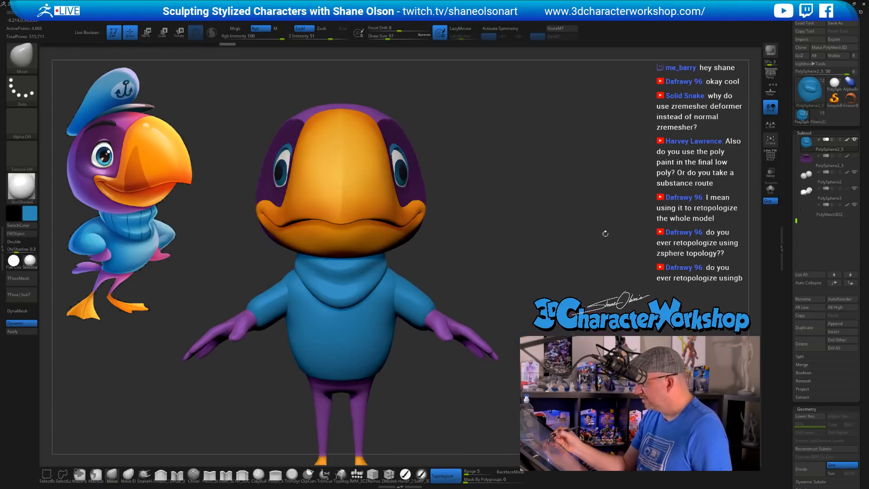
{"action": "right_click_drag", "start_coordinate": [470, 284], "coordinate": [458, 264], "text": "alt"}
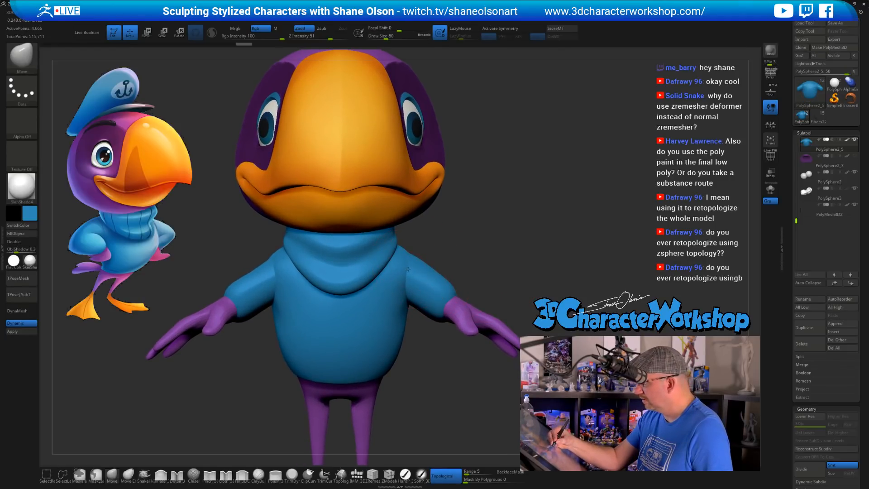
Refine the shoulder line beside the collar using the Move brush at draw size 46
{"action": "key", "text": "s"}
{"action": "left_click_drag", "start_coordinate": [411, 267], "coordinate": [407, 266]}
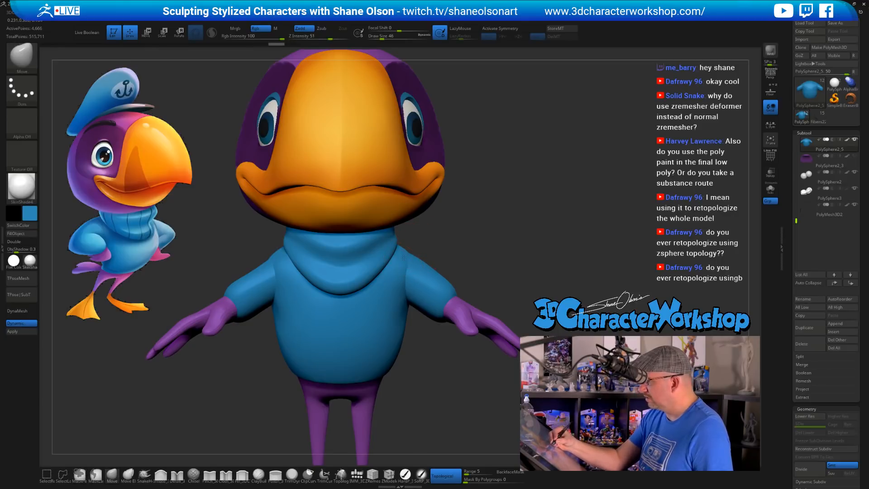
{"action": "left_click_drag", "start_coordinate": [403, 257], "coordinate": [513, 257]}
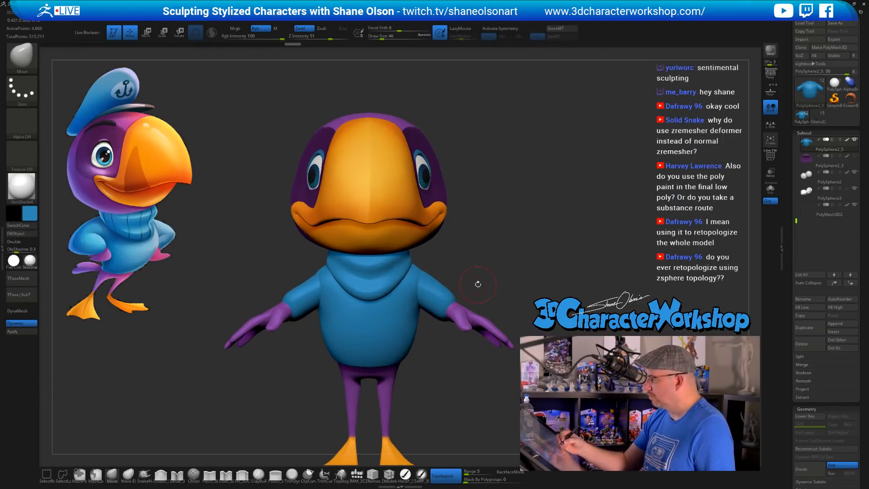
Examine the sweater's proportions and silhouette from the front and three-quarter views against the reference parrot
{"action": "mouse_move", "coordinate": [478, 284]}
{"action": "left_mouse_down"}
{"action": "mouse_move", "coordinate": [498, 283]}
{"action": "mouse_move", "coordinate": [485, 283]}
{"action": "left_mouse_up"}
{"action": "left_click_drag", "start_coordinate": [473, 377], "coordinate": [471, 389], "text": "alt"}
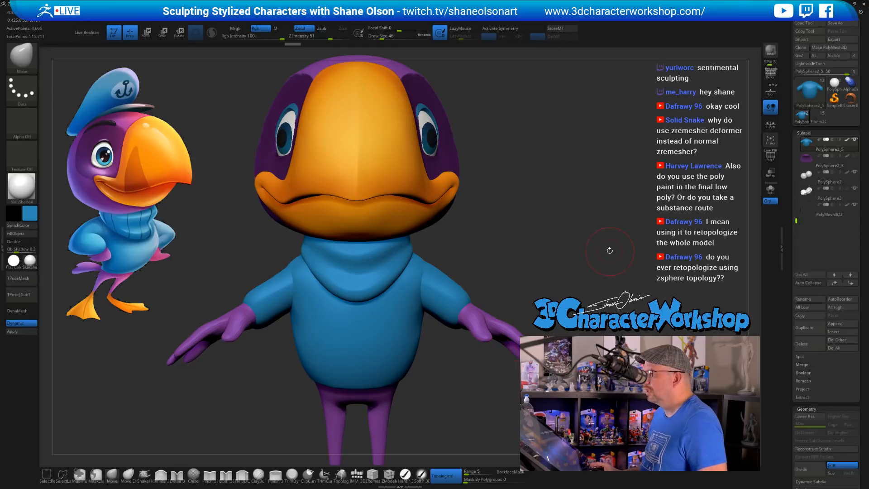
{"action": "left_click_drag", "start_coordinate": [609, 250], "coordinate": [600, 242], "text": "alt"}
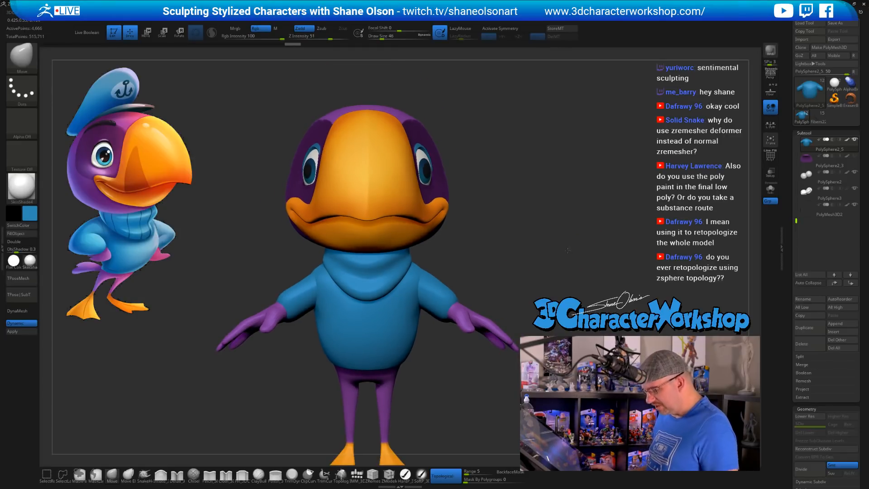
{"action": "left_click_drag", "start_coordinate": [570, 274], "coordinate": [437, 246], "text": "alt"}
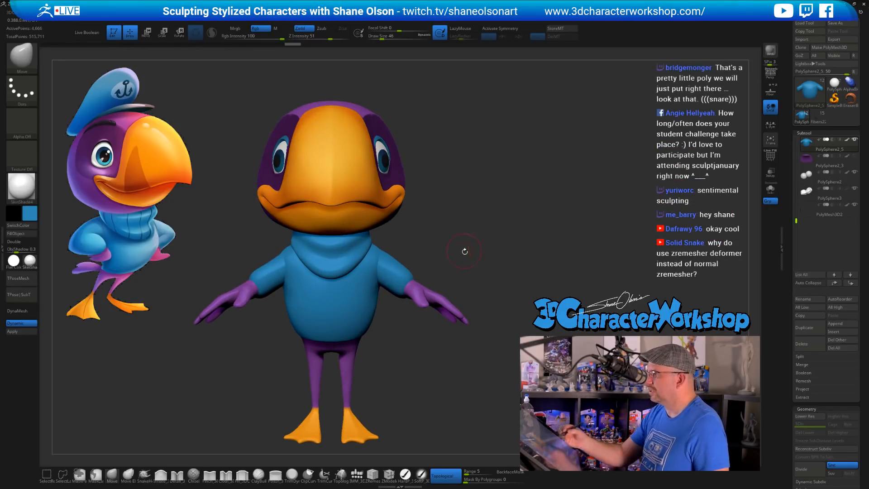
{"action": "left_click_drag", "start_coordinate": [465, 238], "coordinate": [487, 244], "text": "alt"}
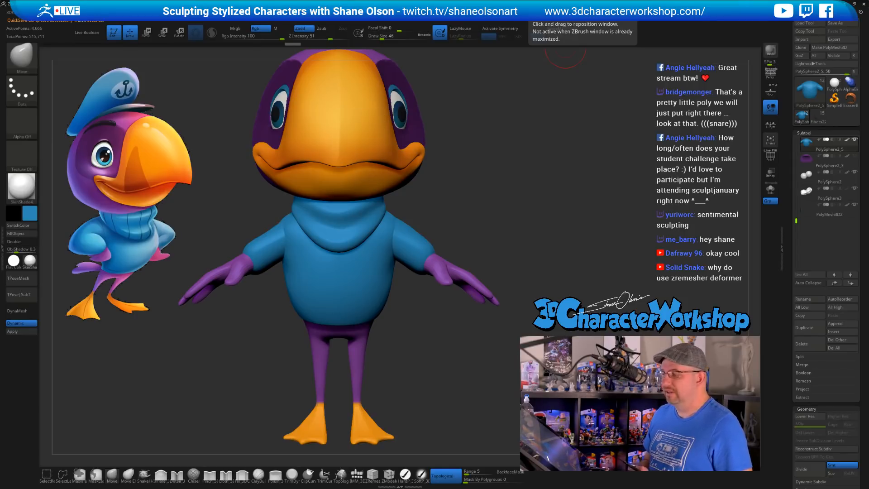
{"action": "left_click_drag", "start_coordinate": [519, 244], "coordinate": [501, 236]}
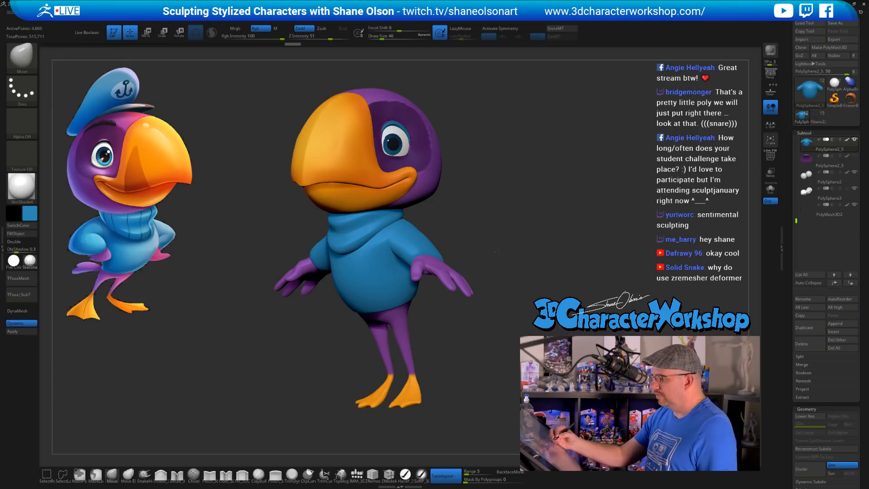
{"action": "left_click_drag", "start_coordinate": [496, 253], "coordinate": [516, 243]}
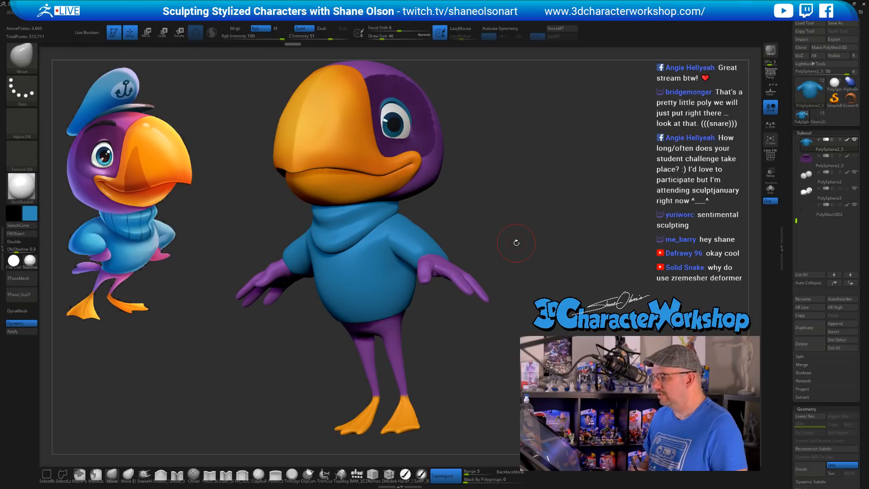
{"action": "left_click_drag", "start_coordinate": [515, 243], "coordinate": [494, 230]}
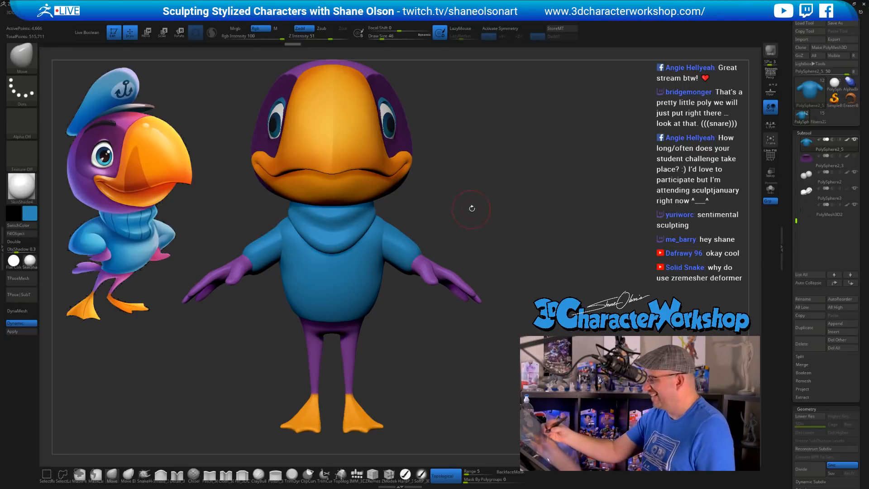
Set the Move brush's draw size to 59 and adjust the sweater body's silhouette from the front view
{"action": "mouse_move", "coordinate": [472, 208]}
{"action": "left_mouse_down", "text": "alt"}
{"action": "mouse_move", "coordinate": [454, 218]}
{"action": "mouse_move", "coordinate": [469, 230]}
{"action": "mouse_move", "coordinate": [440, 218]}
{"action": "mouse_move", "coordinate": [450, 213]}
{"action": "left_mouse_up", "text": "alt"}
{"action": "key", "text": "s"}
{"action": "left_click", "coordinate": [454, 219]}
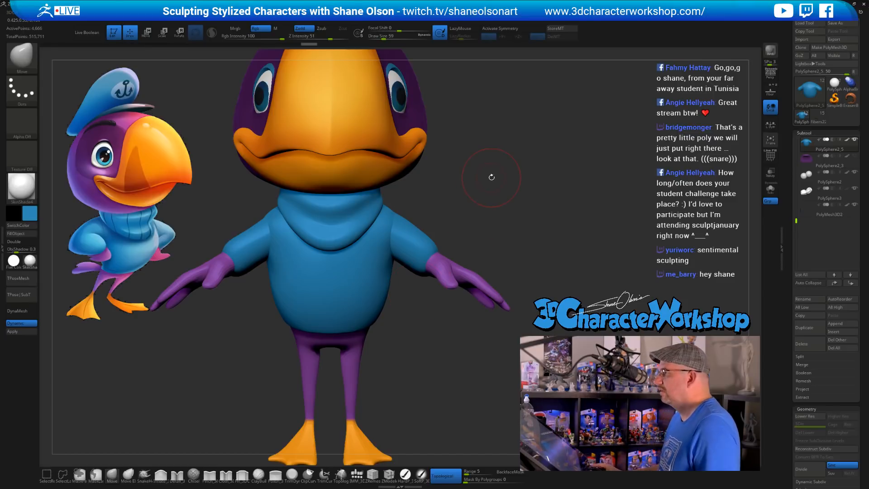
{"action": "key", "text": "space"}
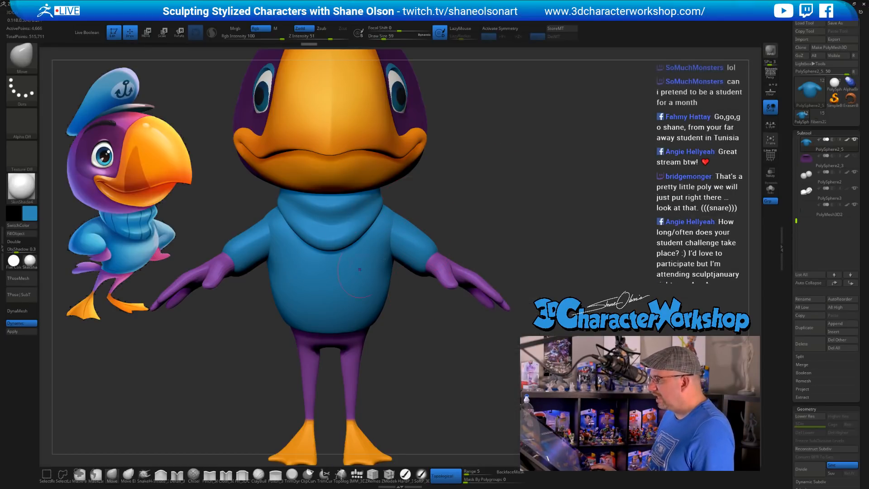
{"action": "left_click_drag", "start_coordinate": [500, 205], "coordinate": [493, 201]}
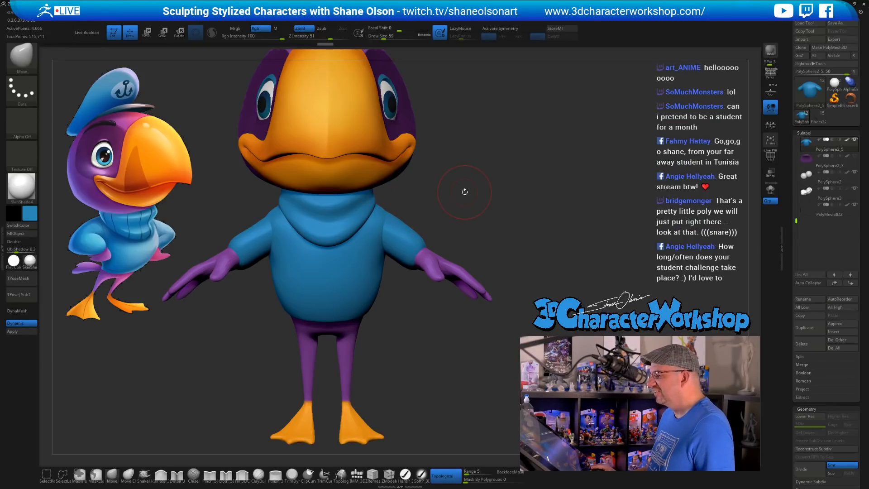
{"action": "left_click_drag", "start_coordinate": [466, 190], "coordinate": [508, 191]}
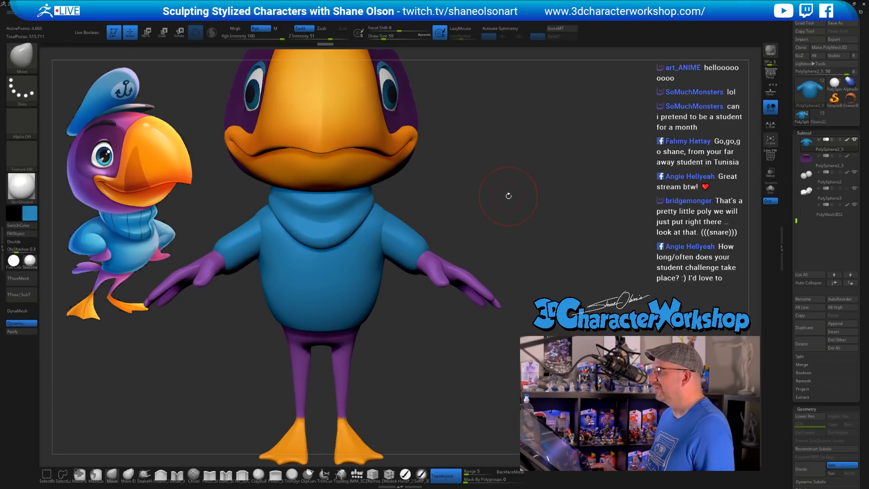
{"action": "left_click_drag", "start_coordinate": [506, 192], "coordinate": [500, 197], "text": "alt"}
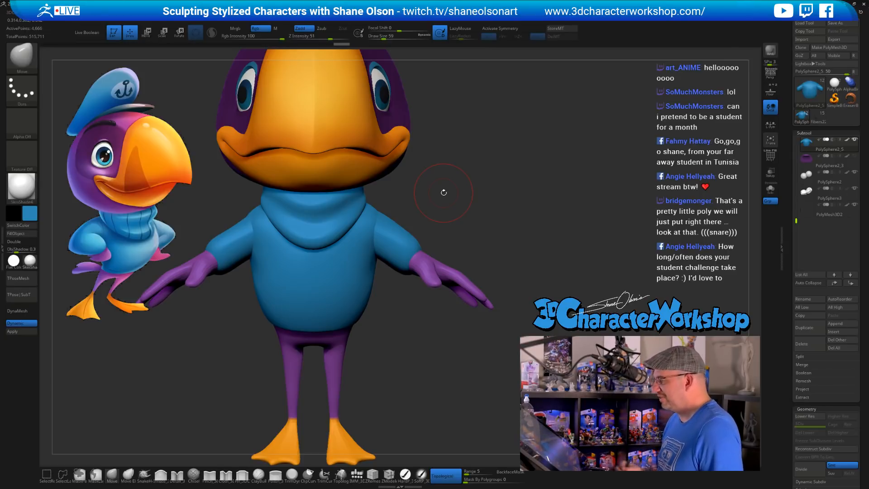
Adjust the sweater's shoulder and upper back from the side, and check the silhouette from the front
{"action": "mouse_move", "coordinate": [443, 192]}
{"action": "left_mouse_down"}
{"action": "mouse_move", "coordinate": [533, 234]}
{"action": "mouse_move", "coordinate": [455, 220]}
{"action": "left_mouse_up"}
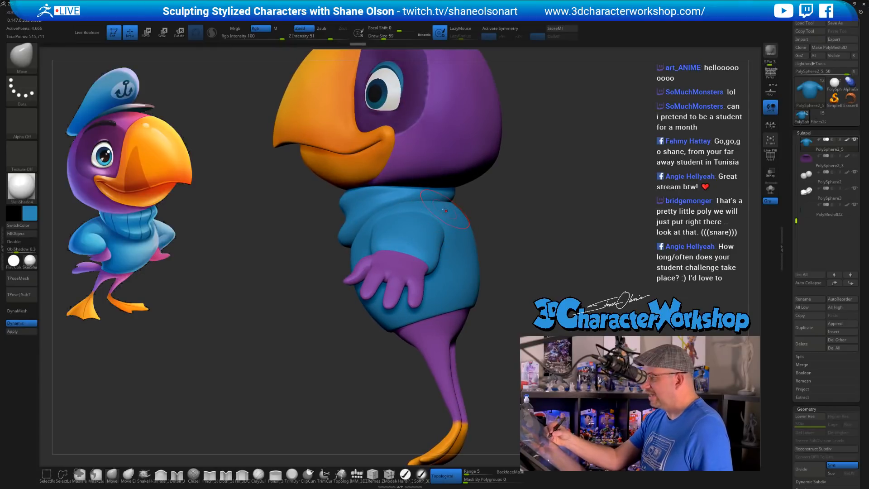
{"action": "mouse_move", "coordinate": [531, 233]}
{"action": "left_mouse_down"}
{"action": "mouse_move", "coordinate": [552, 228]}
{"action": "mouse_move", "coordinate": [544, 227]}
{"action": "left_mouse_up"}
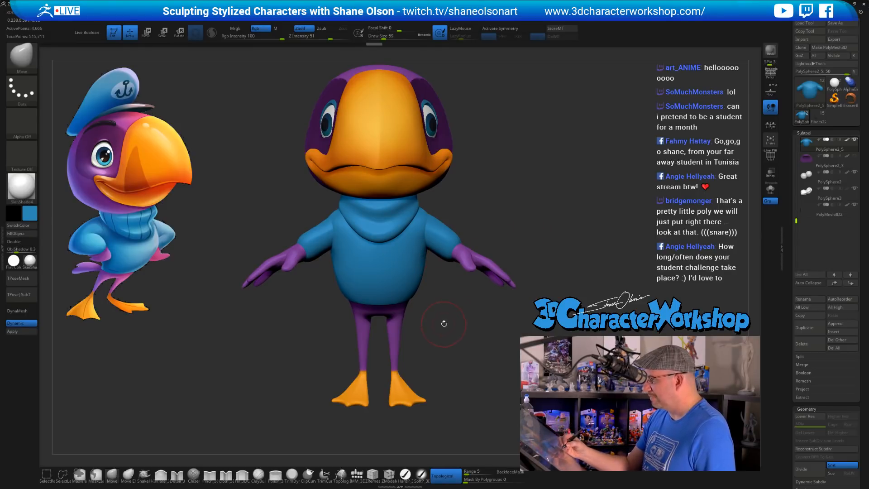
{"action": "left_click_drag", "start_coordinate": [444, 323], "coordinate": [439, 320], "text": "alt"}
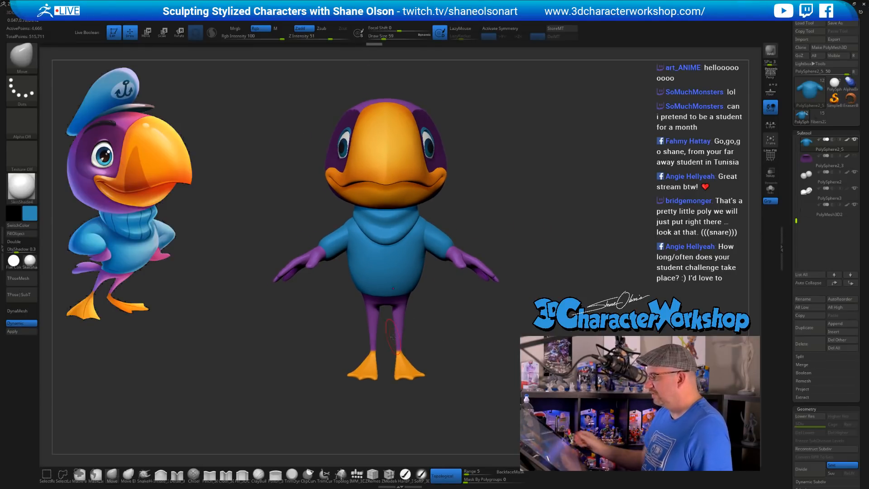
{"action": "left_click_drag", "start_coordinate": [481, 198], "coordinate": [469, 232], "text": "alt"}
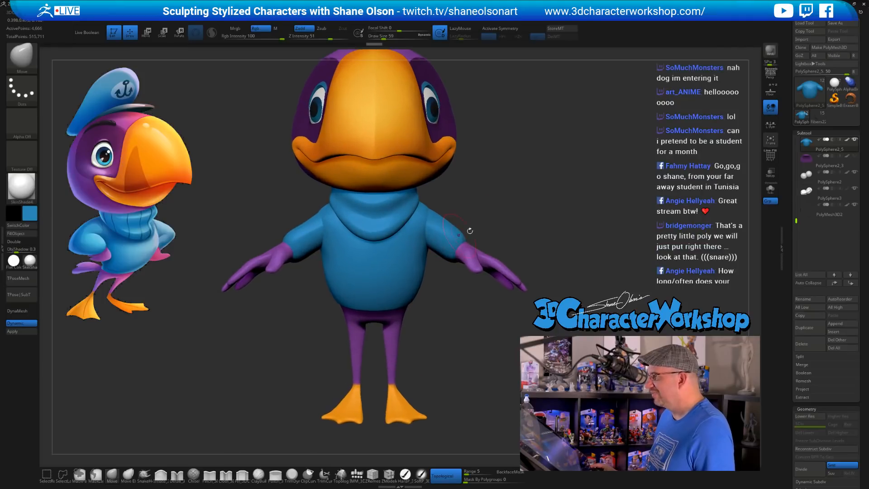
{"action": "left_click_drag", "start_coordinate": [560, 181], "coordinate": [551, 196]}
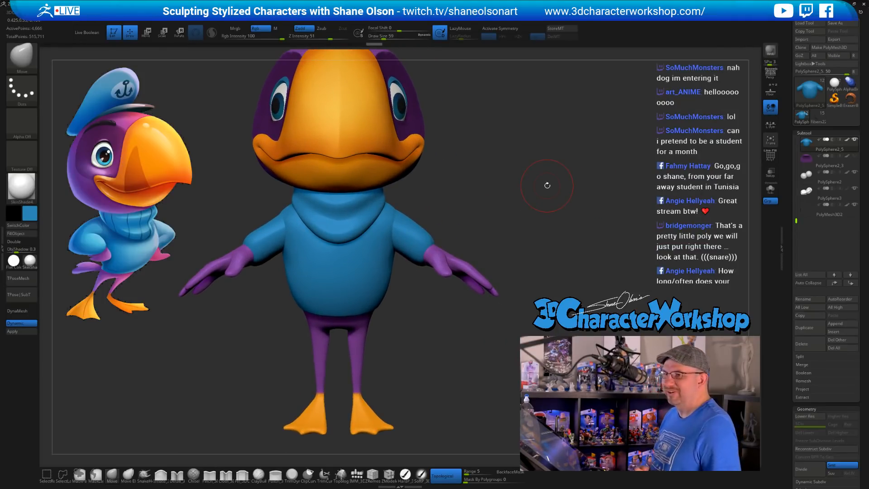
{"action": "left_click_drag", "start_coordinate": [482, 195], "coordinate": [481, 204]}
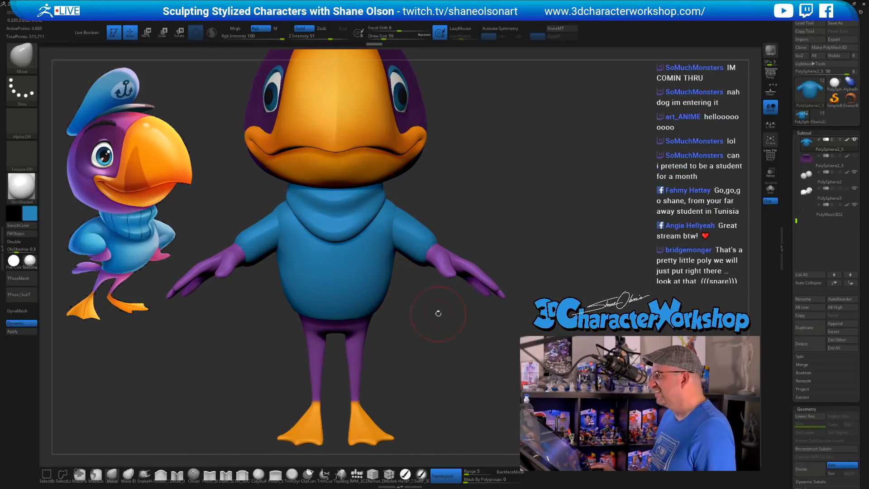
{"action": "left_click_drag", "start_coordinate": [438, 313], "coordinate": [438, 317], "text": "alt"}
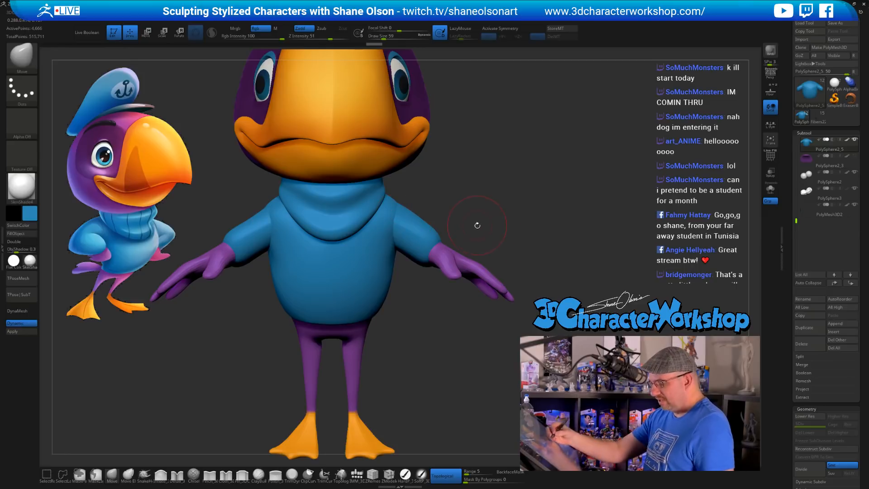
Flip the sweater body with the Mirror deformation and apply Mirror And Weld to match both sides
{"action": "key", "text": "space"}
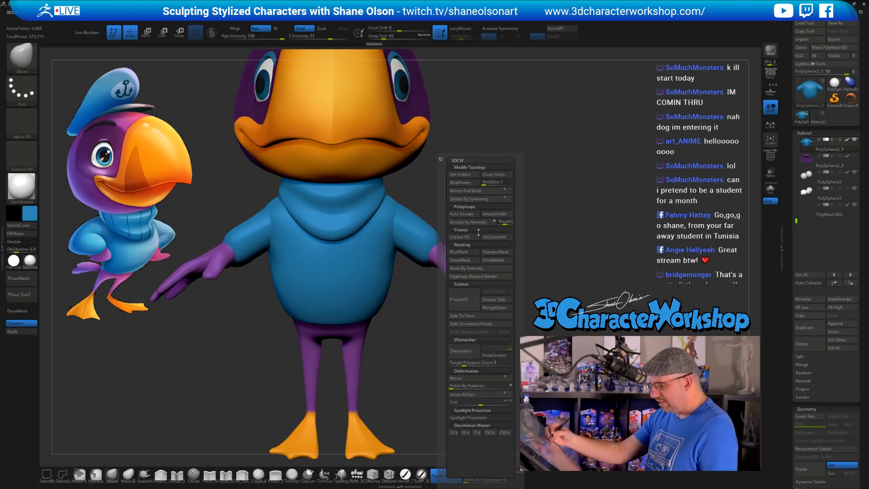
{"action": "left_click", "coordinate": [465, 378]}
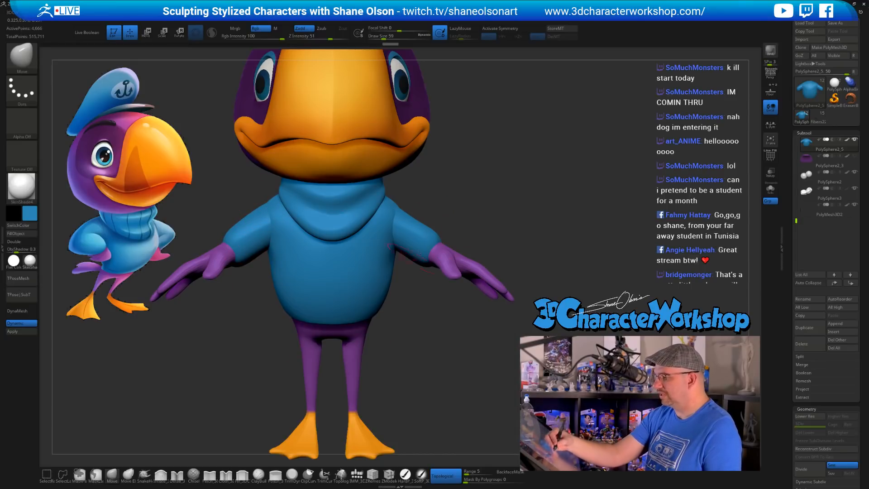
{"action": "key", "text": "space"}
{"action": "left_click", "coordinate": [476, 192]}
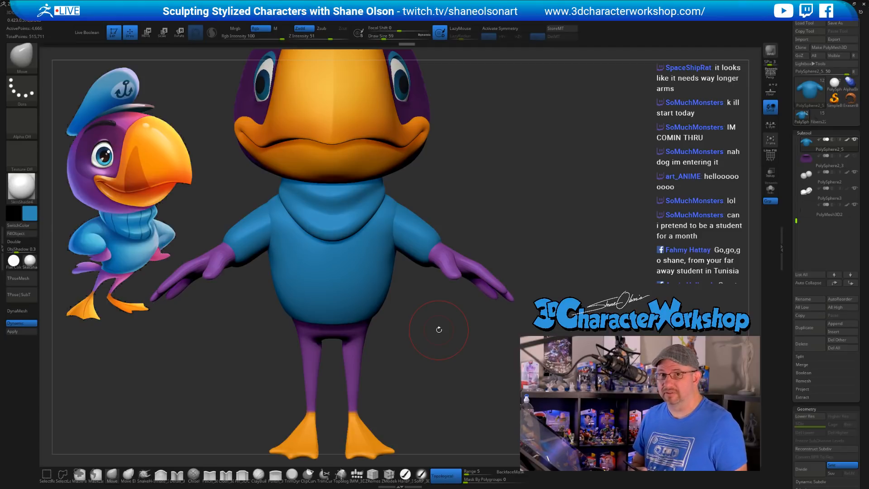
Try a Move adjustment on the sweater's shoulder beside the collar and undo it
{"action": "left_click_drag", "start_coordinate": [484, 214], "coordinate": [430, 302], "text": "alt"}
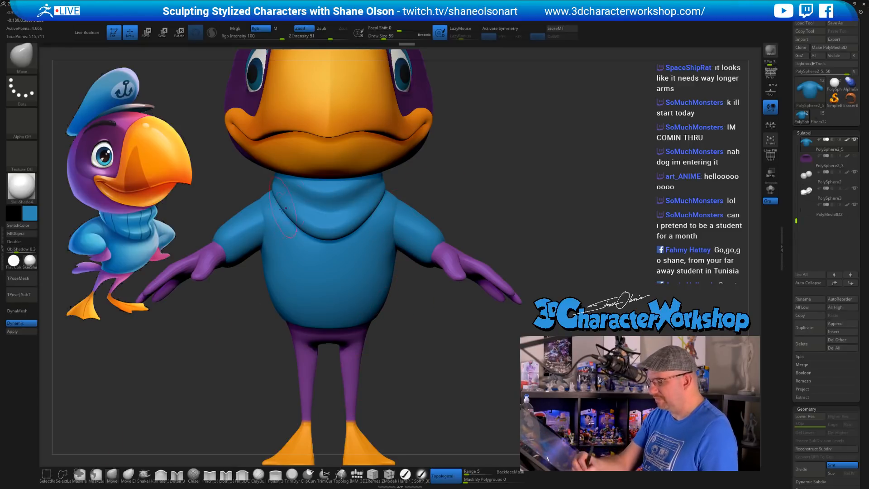
{"action": "left_click", "coordinate": [271, 222]}
{"action": "left_click_drag", "start_coordinate": [446, 426], "coordinate": [442, 351], "text": "alt"}
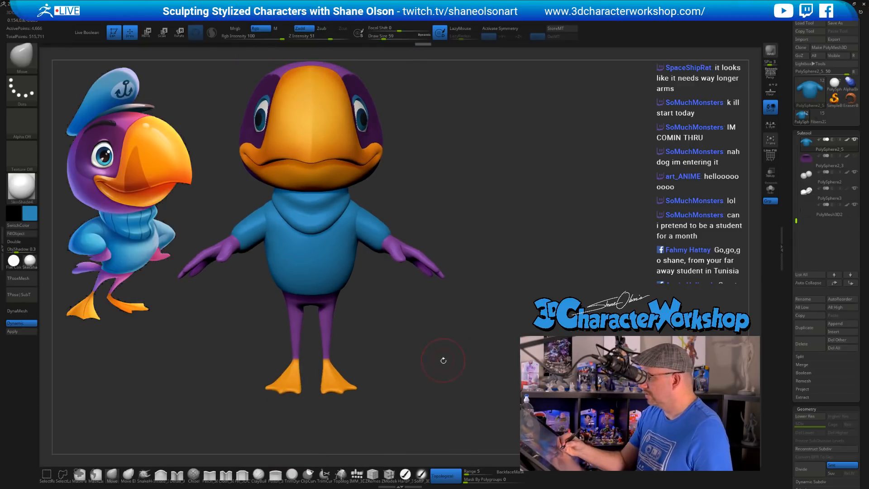
{"action": "key", "text": "ctrl+z"}
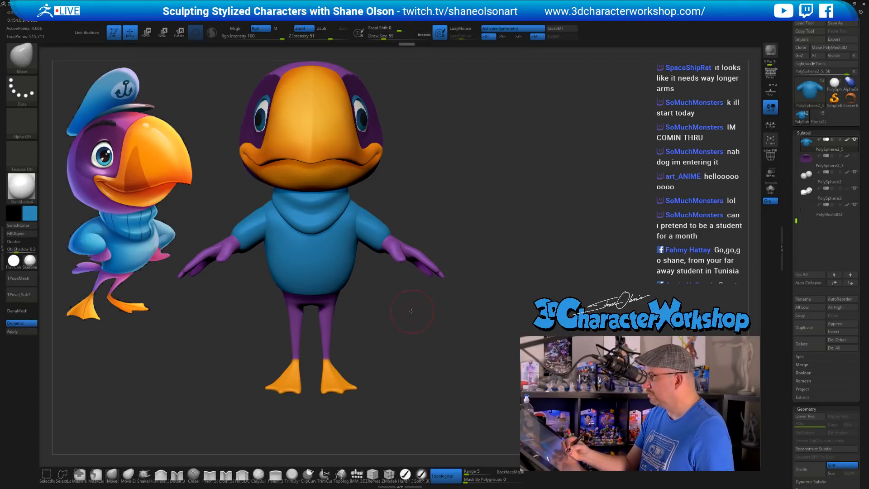
Fuse the sweater's body and sleeves into one mesh with the gizmo's Remesh By Union
{"action": "mouse_move", "coordinate": [413, 310]}
{"action": "left_mouse_down", "text": "alt"}
{"action": "mouse_move", "coordinate": [413, 346]}
{"action": "mouse_move", "coordinate": [436, 332]}
{"action": "left_mouse_up", "text": "alt"}
{"action": "left_click", "coordinate": [370, 222]}
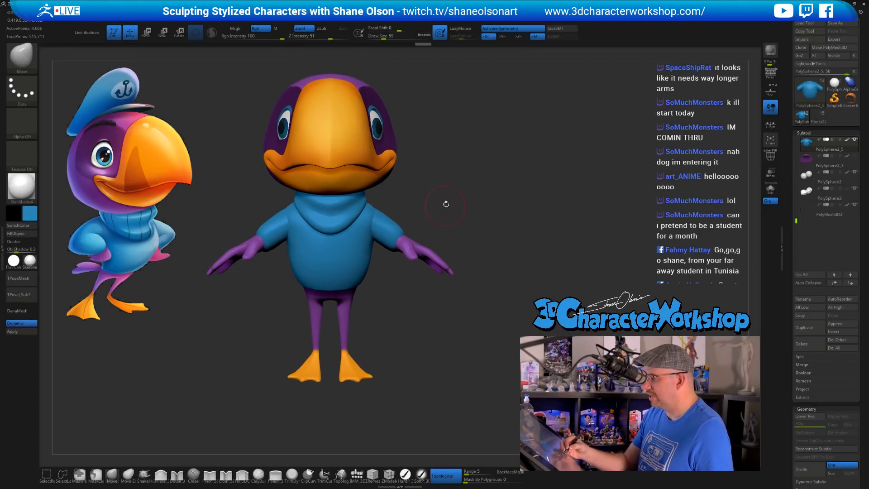
{"action": "mouse_move", "coordinate": [446, 204]}
{"action": "left_mouse_down"}
{"action": "mouse_move", "coordinate": [339, 202]}
{"action": "mouse_move", "coordinate": [437, 199]}
{"action": "mouse_move", "coordinate": [420, 277]}
{"action": "left_mouse_up"}
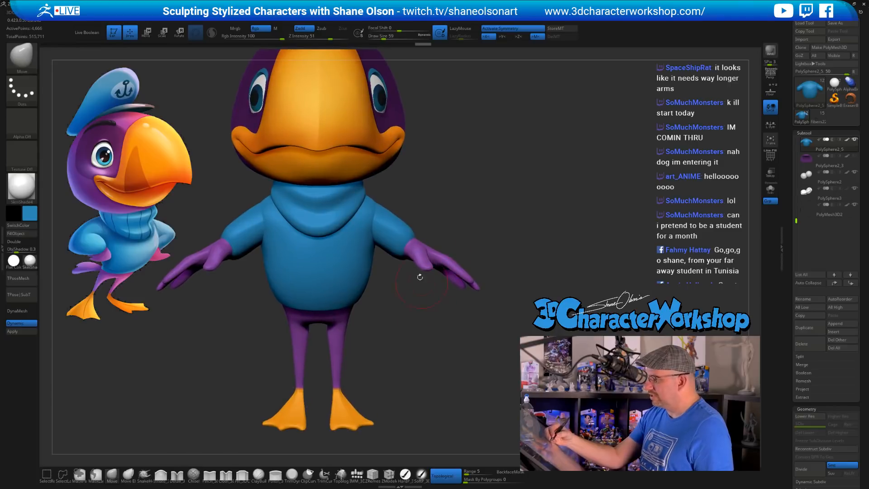
{"action": "left_click_drag", "start_coordinate": [451, 202], "coordinate": [455, 221], "text": "alt"}
{"action": "key", "text": "space"}
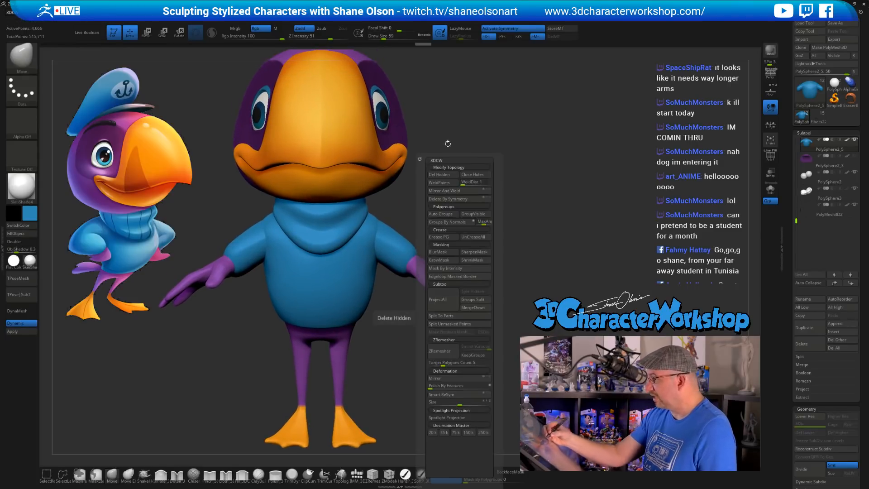
{"action": "key", "text": "w"}
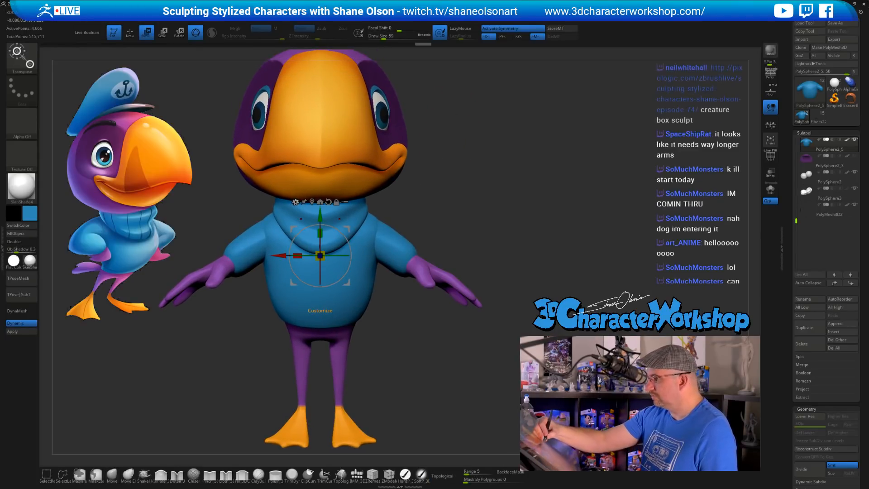
{"action": "left_click", "coordinate": [295, 206]}
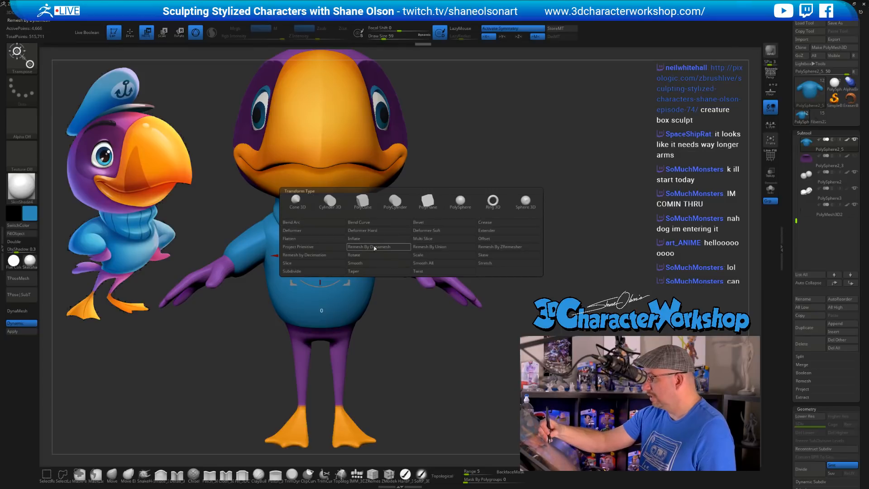
{"action": "left_click", "coordinate": [388, 247]}
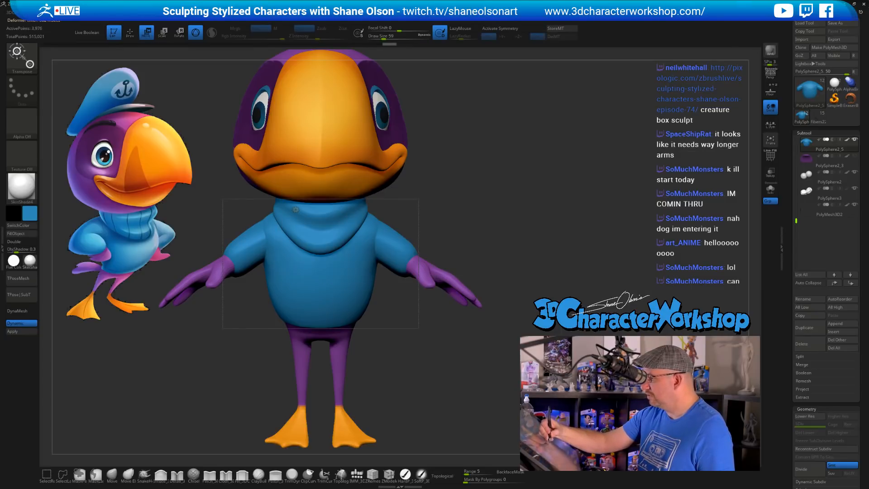
Show the polyframe on the sweater and inspect the fused mesh where the sleeves join the body
{"action": "key", "text": "shift+f"}
{"action": "left_click_drag", "start_coordinate": [508, 268], "coordinate": [509, 322], "text": "alt"}
{"action": "left_click_drag", "start_coordinate": [509, 289], "coordinate": [452, 281]}
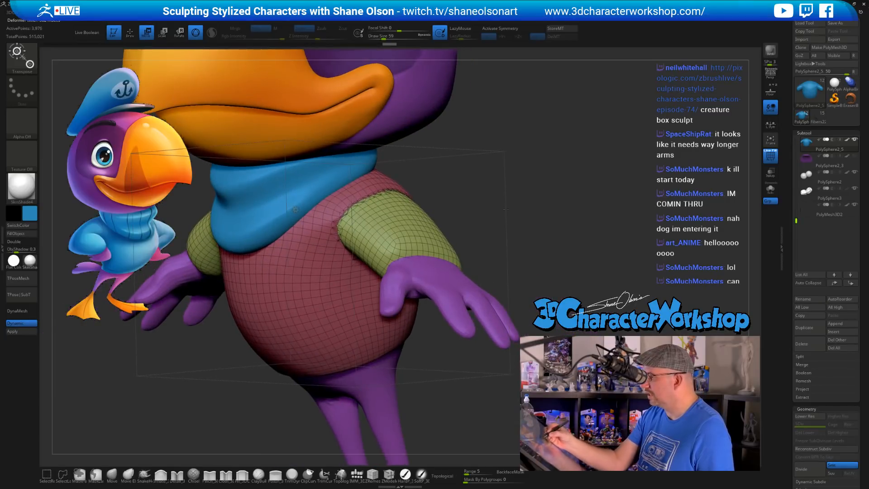
{"action": "left_click_drag", "start_coordinate": [506, 209], "coordinate": [244, 271]}
{"action": "left_click_drag", "start_coordinate": [459, 348], "coordinate": [451, 372], "text": "alt"}
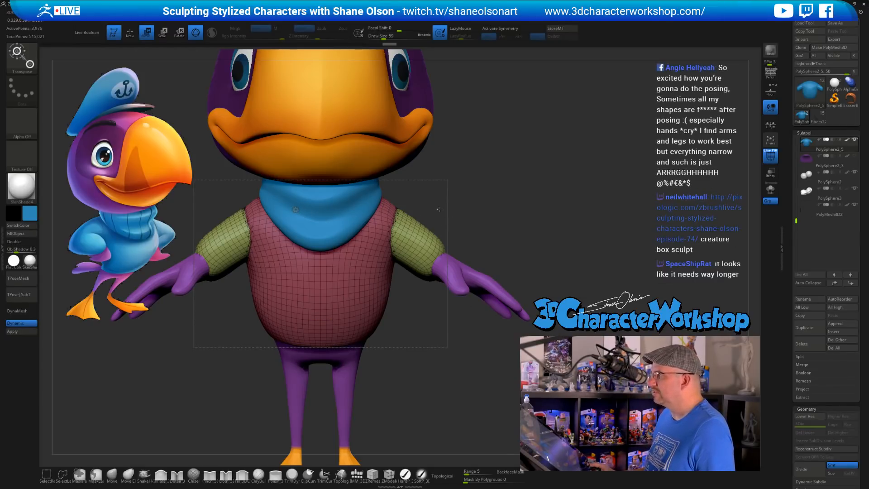
Accept the Remesh By Union result on the sweater and turn symmetry on
{"action": "left_click", "coordinate": [295, 208]}
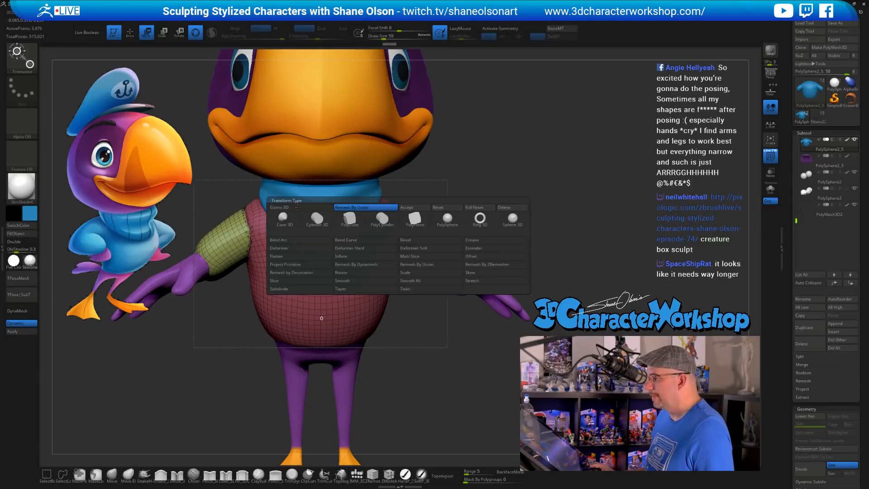
{"action": "left_click", "coordinate": [407, 208]}
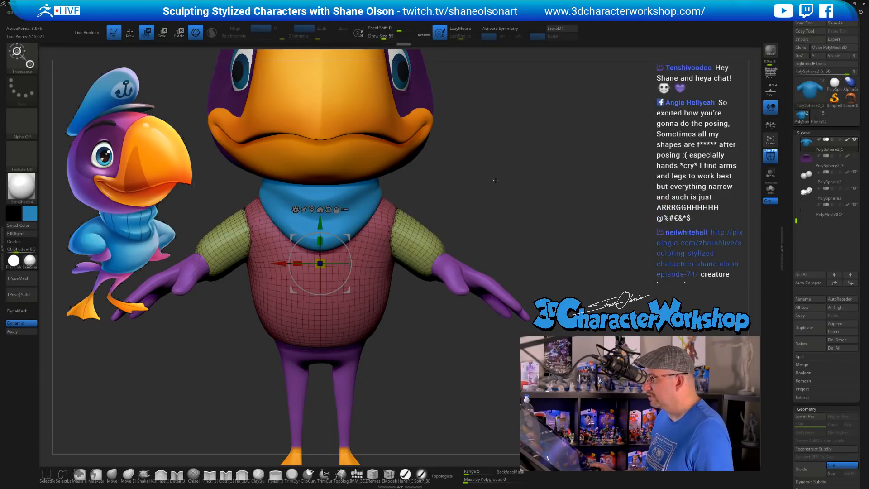
{"action": "key", "text": "x"}
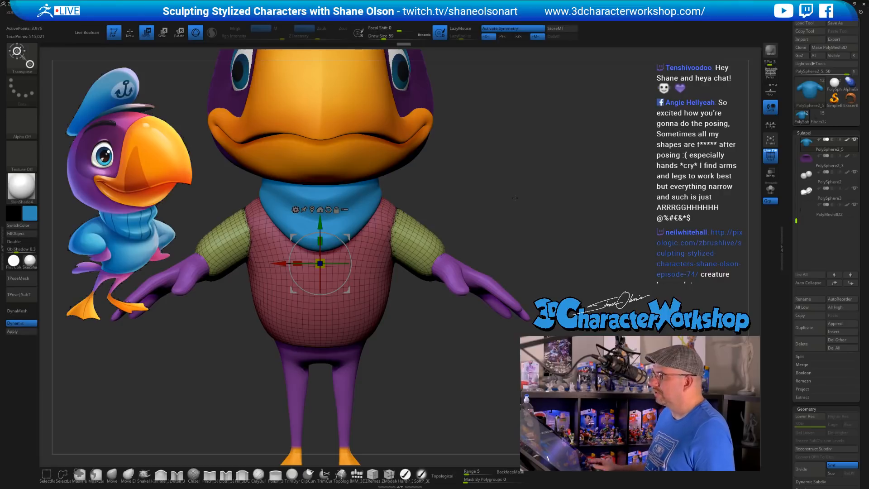
{"action": "left_click_drag", "start_coordinate": [529, 195], "coordinate": [526, 190], "text": "alt"}
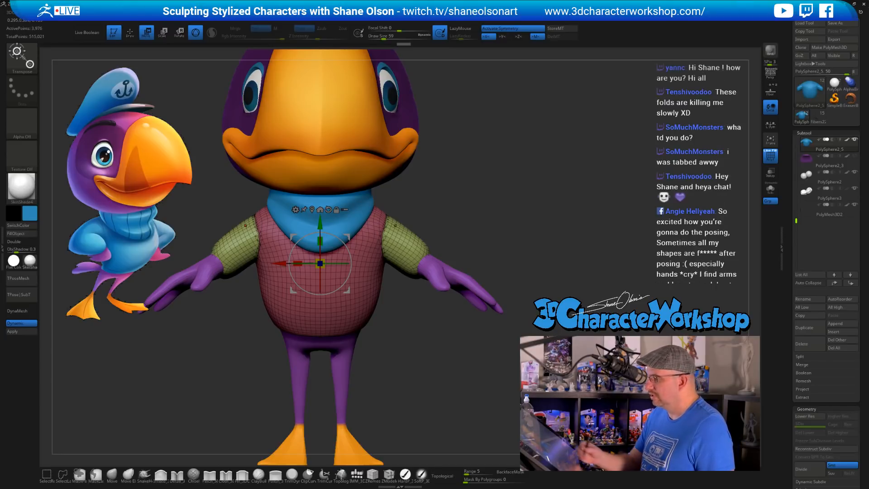
{"action": "left_click_drag", "start_coordinate": [487, 210], "coordinate": [450, 213], "text": "alt"}
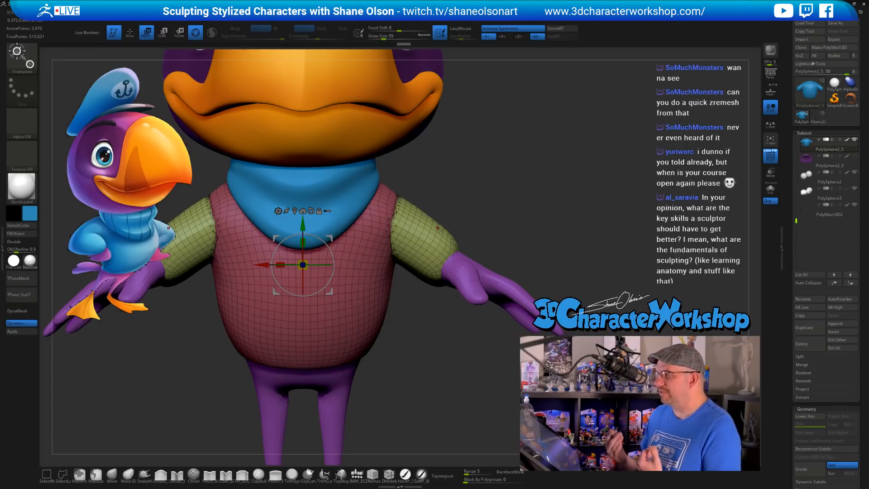
Undo the union remesh of the sweater's body and sleeves
{"action": "right_click_drag", "start_coordinate": [462, 182], "coordinate": [383, 176], "text": "ctrl"}
{"action": "key", "text": "ctrl+z"}
{"action": "key", "text": "ctrl+z"}
{"action": "right_click_drag", "start_coordinate": [491, 186], "coordinate": [535, 199]}
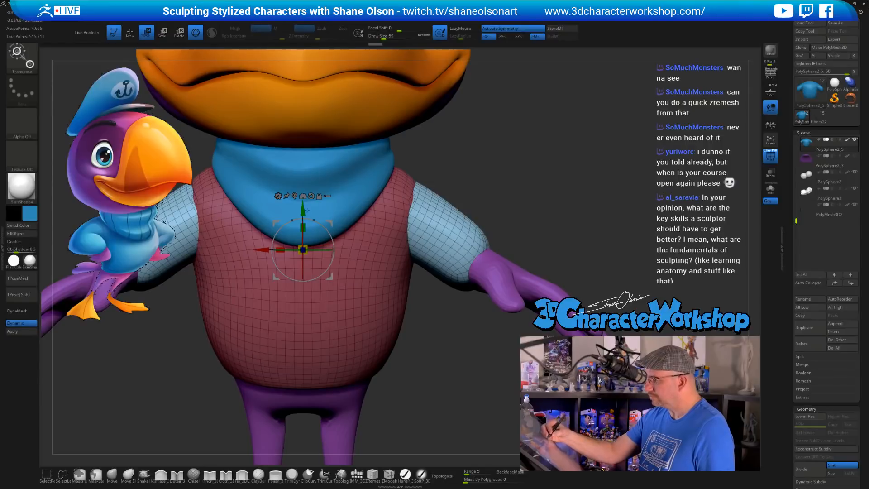
Look over the gizmo's remesh types, moving the gizmo off the sweater into empty space
{"action": "left_click", "coordinate": [278, 196]}
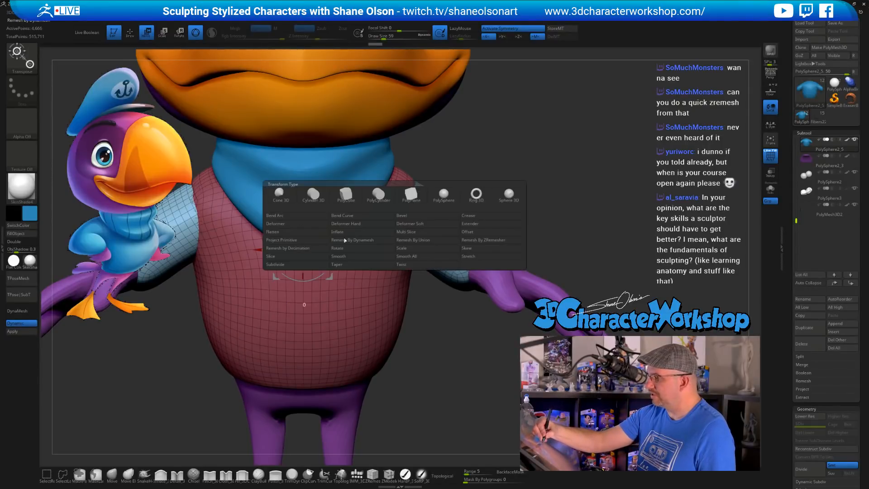
{"action": "left_click", "coordinate": [409, 240]}
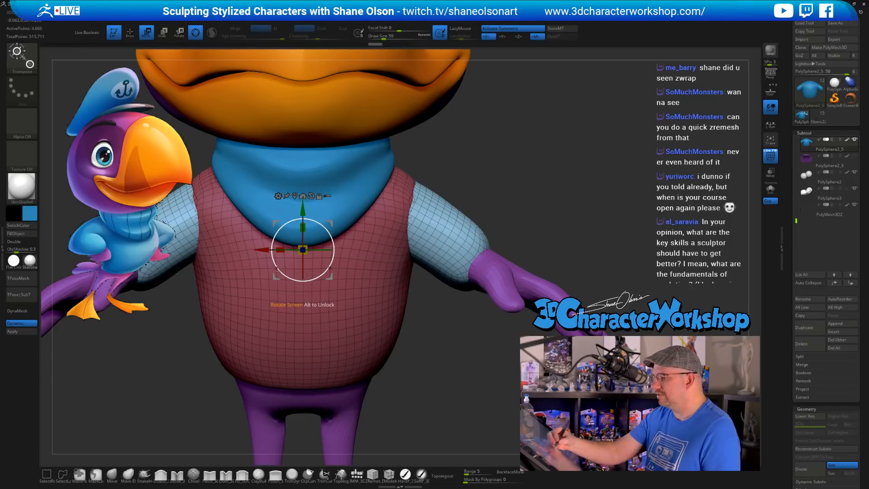
{"action": "left_click_drag", "start_coordinate": [334, 221], "coordinate": [593, 120], "text": "alt"}
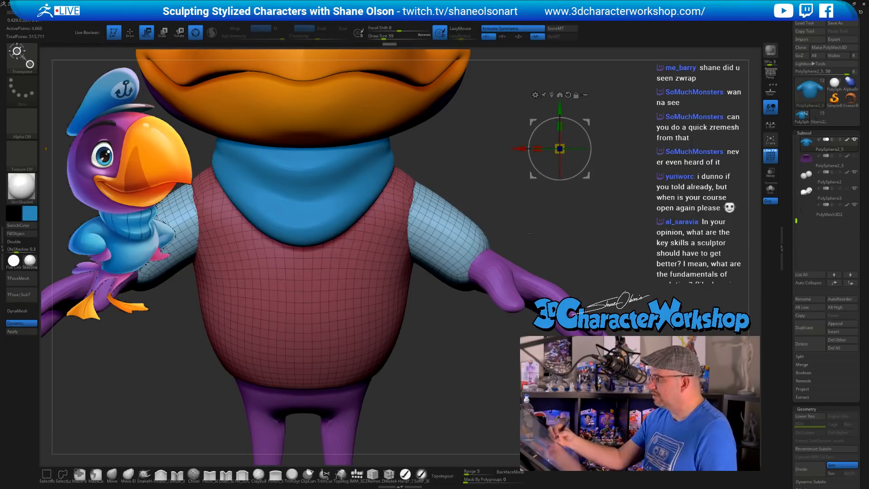
{"action": "left_click", "coordinate": [536, 98]}
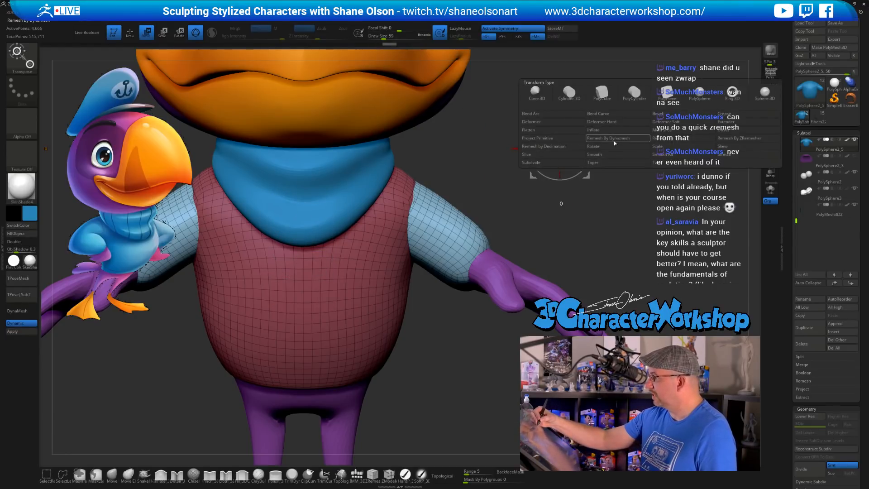
{"action": "left_click", "coordinate": [677, 139]}
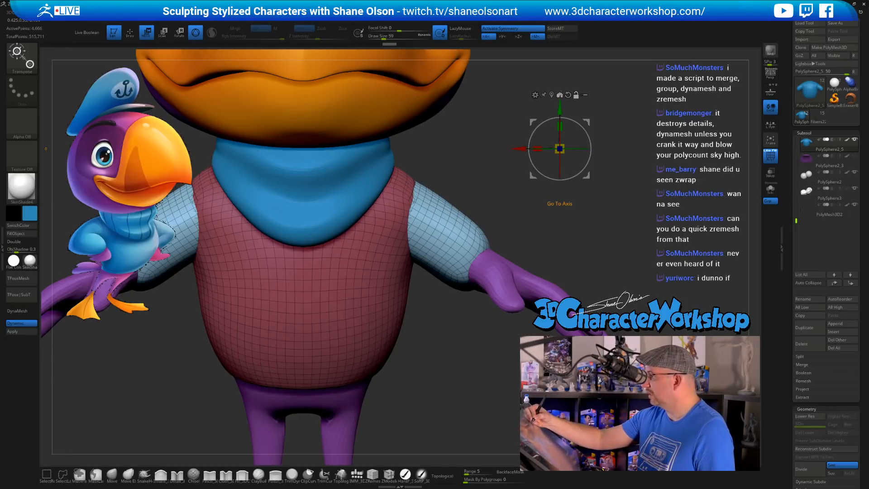
Return the gizmo to the axis and apply Remesh By Union to the sweater's body and sleeves
{"action": "left_click", "coordinate": [559, 95]}
{"action": "left_click_drag", "start_coordinate": [487, 133], "coordinate": [490, 217], "text": "alt"}
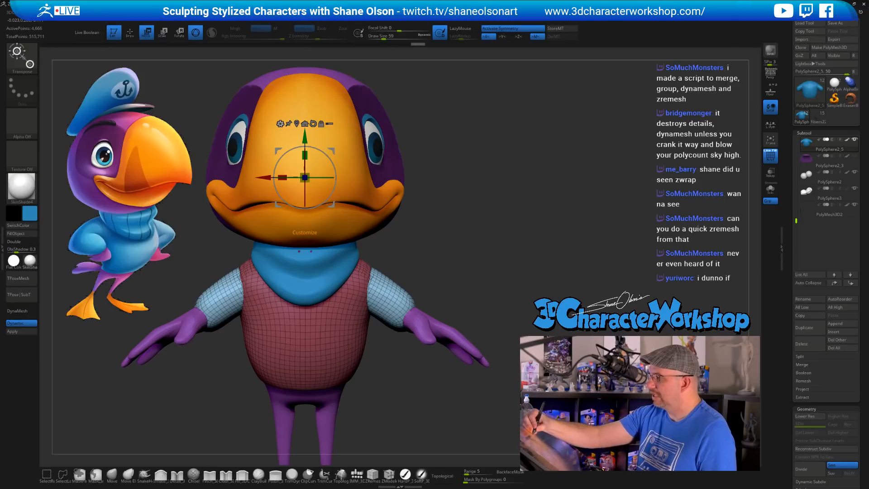
{"action": "left_click", "coordinate": [281, 123]}
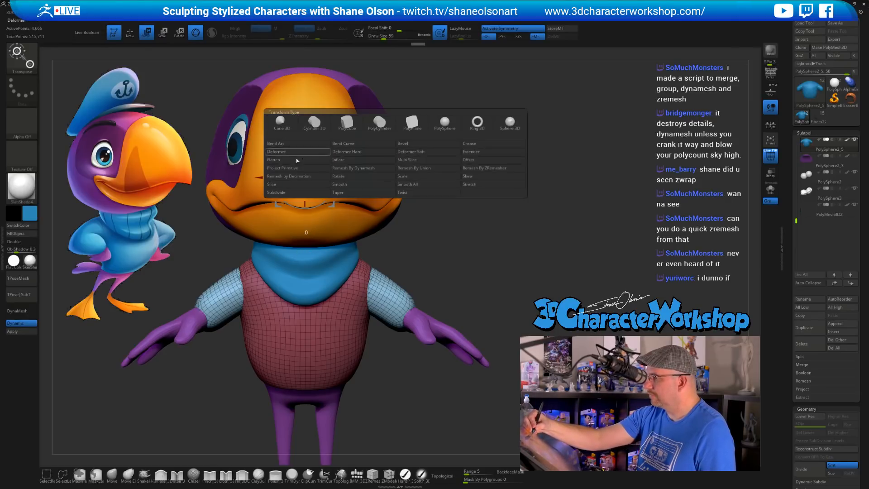
{"action": "left_click", "coordinate": [410, 169]}
Inspect the sweater's merged shoulder seams up close and accept the union result
{"action": "right_click_drag", "start_coordinate": [430, 181], "coordinate": [434, 230], "text": "ctrl"}
{"action": "left_click_drag", "start_coordinate": [503, 225], "coordinate": [406, 307]}
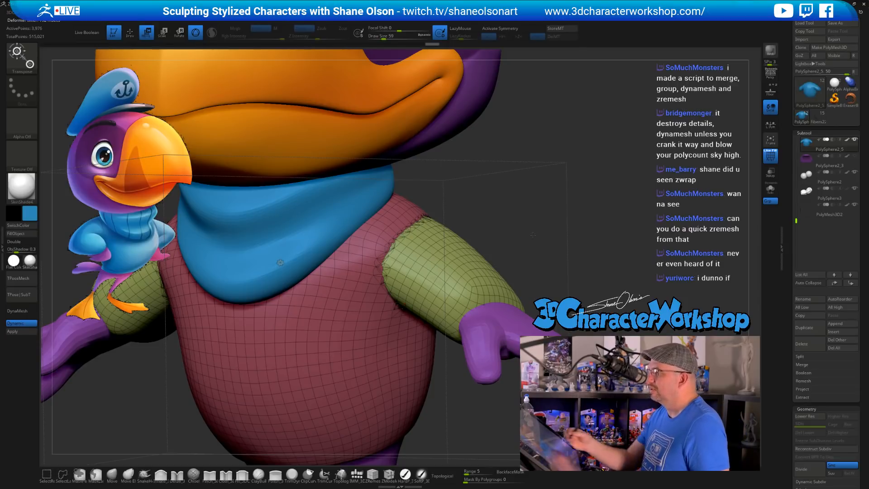
{"action": "left_click_drag", "start_coordinate": [533, 234], "coordinate": [500, 284]}
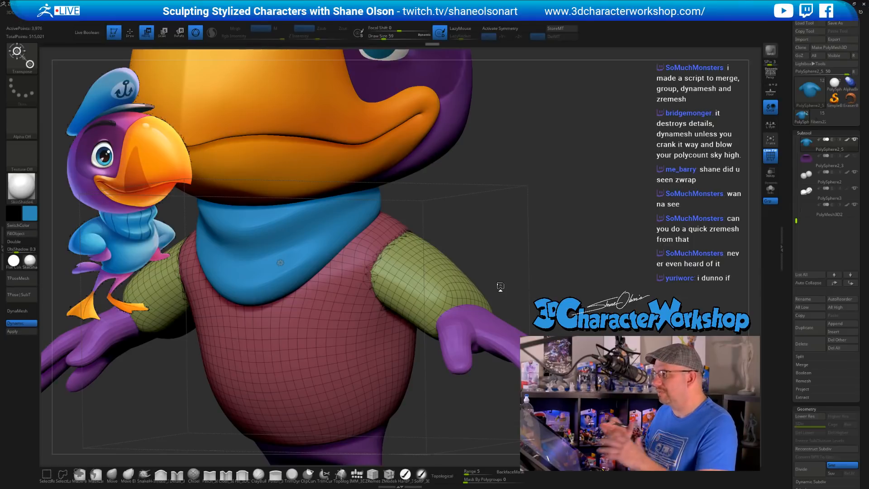
{"action": "left_click_drag", "start_coordinate": [500, 286], "coordinate": [551, 242]}
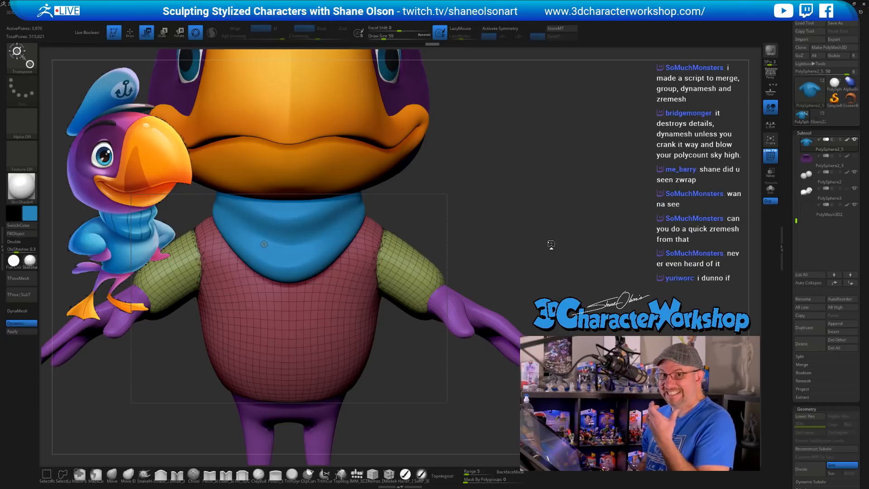
{"action": "left_click", "coordinate": [263, 244]}
{"action": "left_click", "coordinate": [374, 245]}
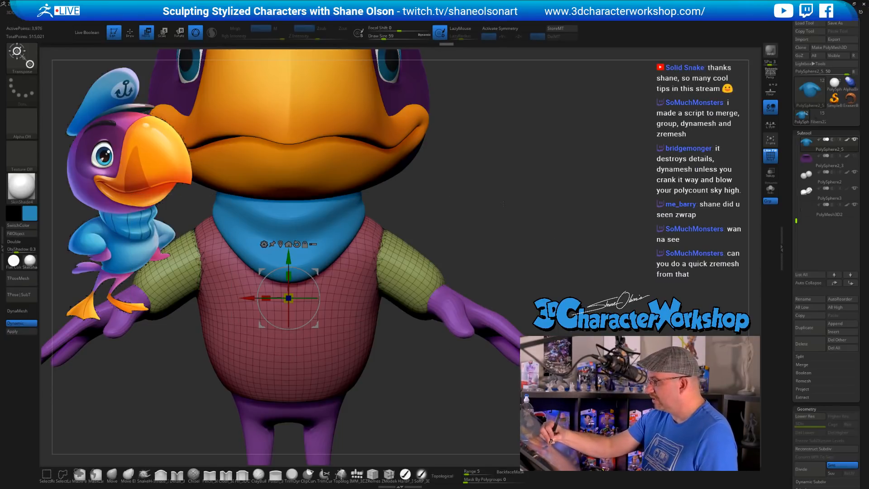
Switch the gizmo to Remesh By ZRemesher for the fused sweater
{"action": "left_click_drag", "start_coordinate": [519, 215], "coordinate": [527, 226]}
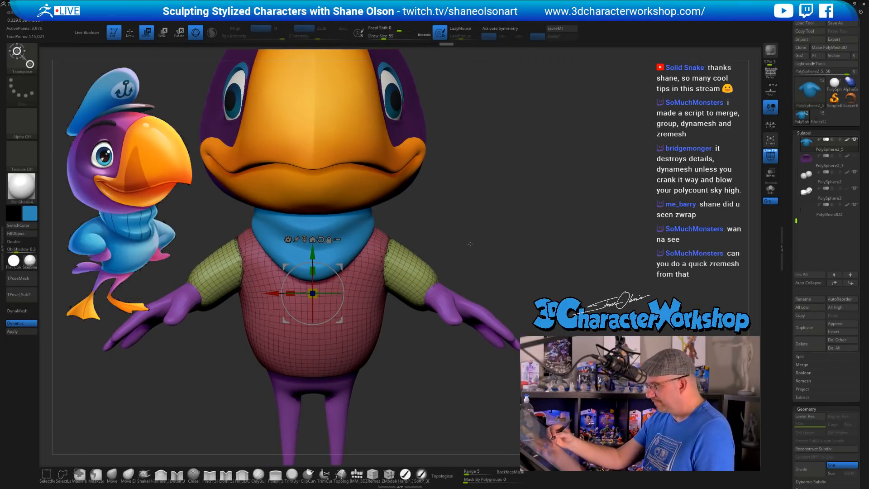
{"action": "left_click", "coordinate": [288, 239]}
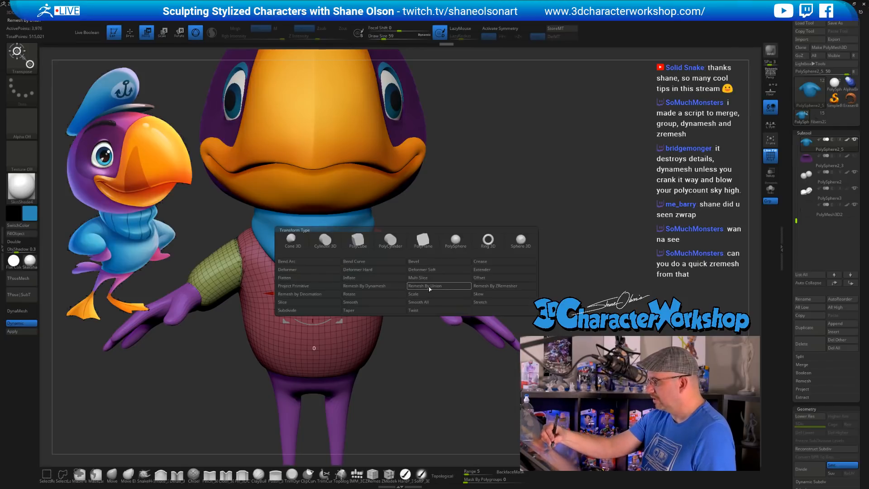
{"action": "left_click", "coordinate": [485, 287]}
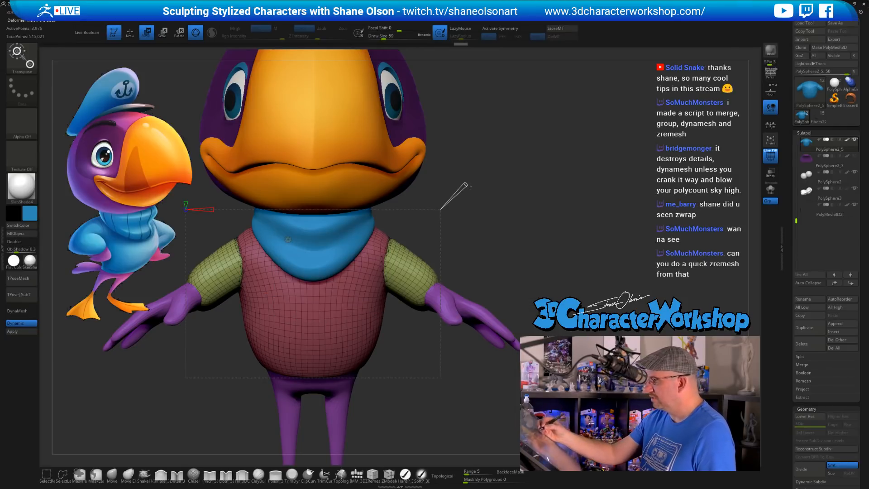
Try a ZRemesher pass on the fused sweater without X symmetry and undo it
{"action": "mouse_move", "coordinate": [465, 184]}
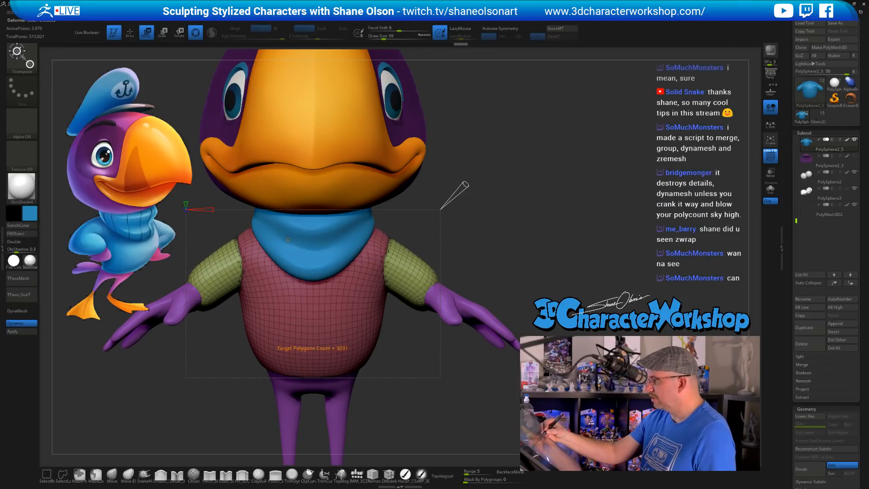
{"action": "left_click", "coordinate": [465, 184]}
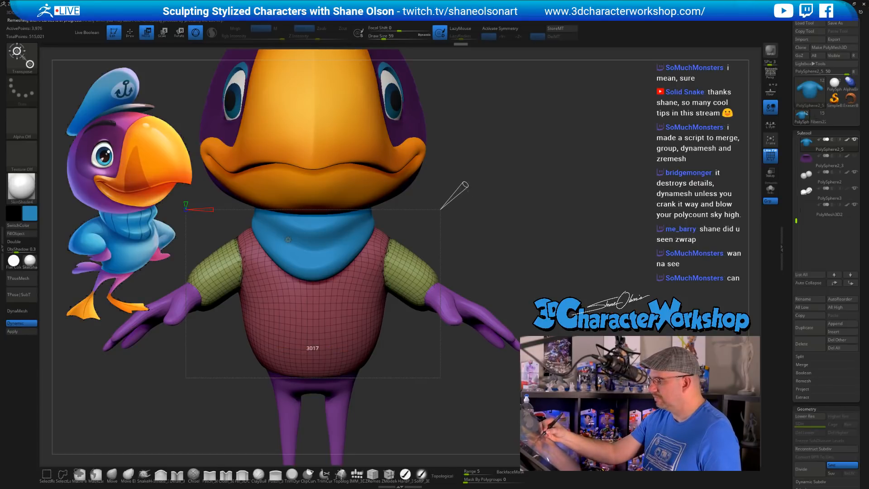
{"action": "left_click", "coordinate": [465, 184]}
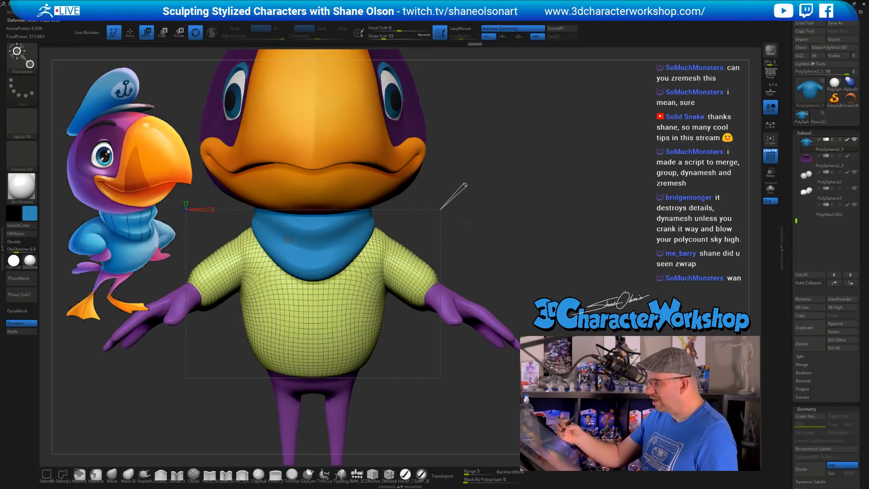
{"action": "key", "text": "ctrl+z"}
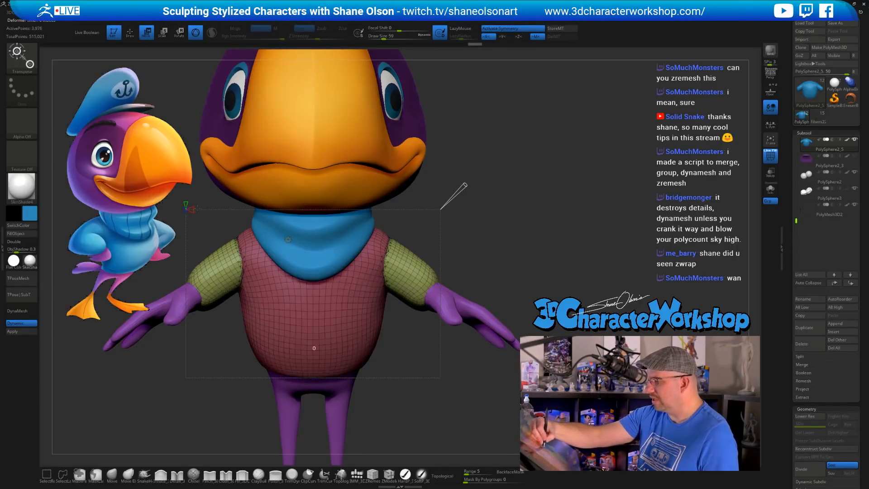
Set the remesher's X Symmetry to 1 and ZRemesh the fused sweater
{"action": "left_click", "coordinate": [211, 210]}
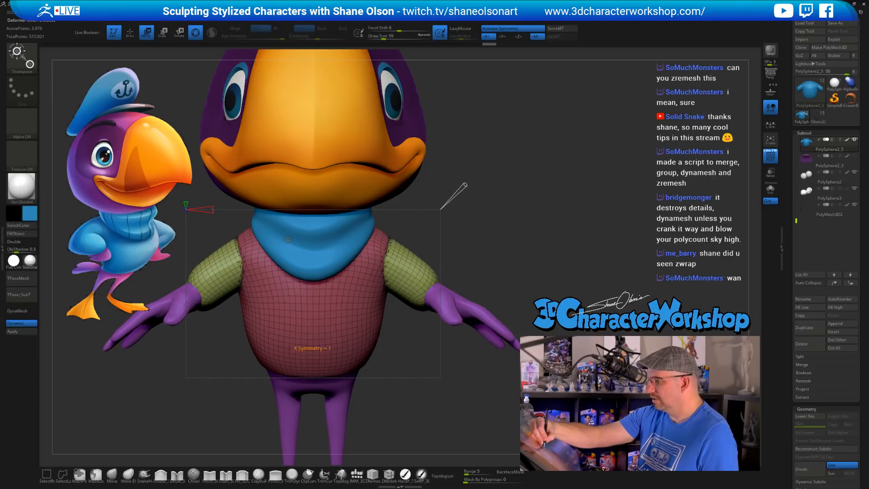
{"action": "left_click", "coordinate": [466, 186]}
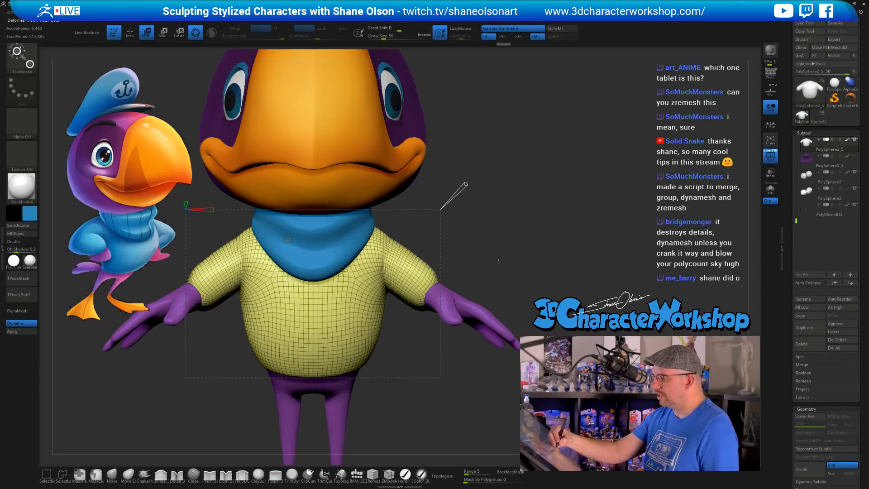
{"action": "mouse_move", "coordinate": [498, 261]}
{"action": "left_mouse_down"}
{"action": "mouse_move", "coordinate": [570, 272]}
{"action": "mouse_move", "coordinate": [490, 257]}
{"action": "left_mouse_up"}
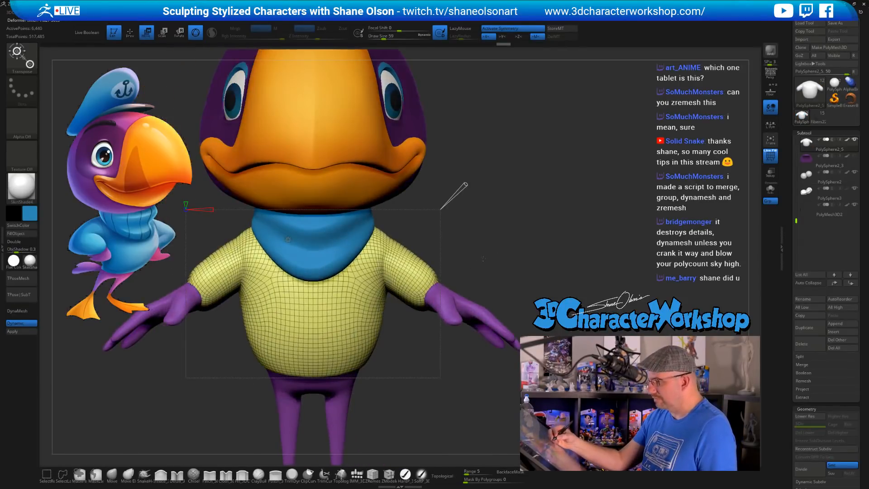
Accept the sweater's single-group ZRemesher result, and undo back to the fused mesh with separate body and sleeve polygroups
{"action": "left_click", "coordinate": [287, 239]}
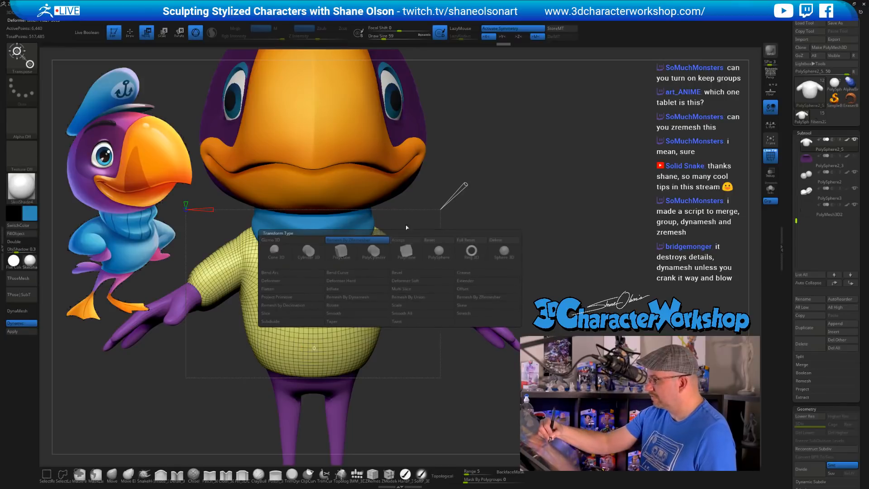
{"action": "left_click", "coordinate": [401, 240]}
{"action": "left_click_drag", "start_coordinate": [525, 215], "coordinate": [533, 235], "text": "alt"}
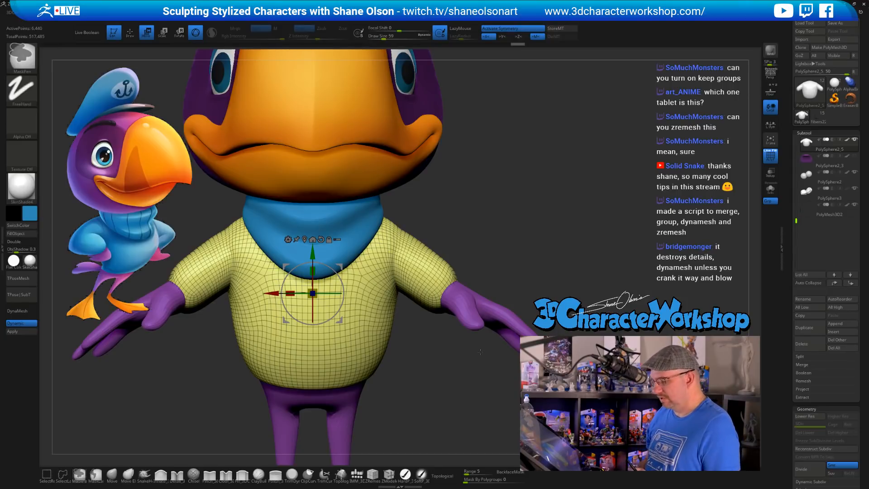
{"action": "key", "text": "ctrl+z"}
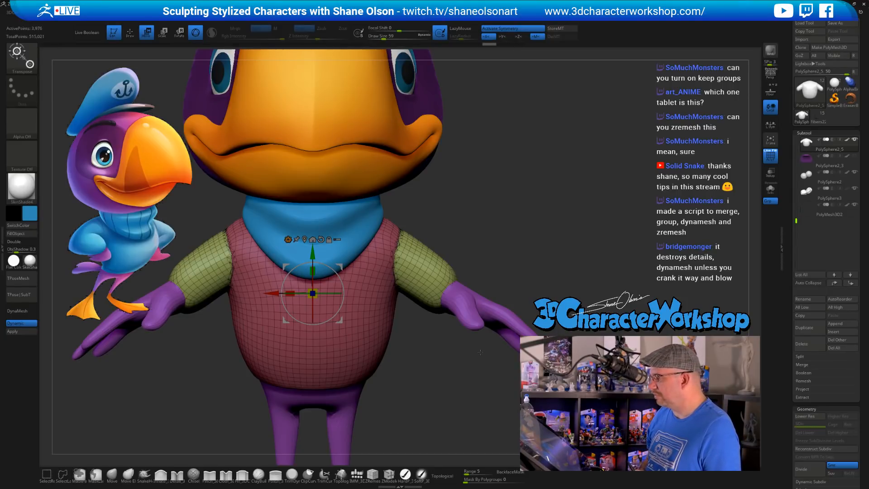
{"action": "left_click_drag", "start_coordinate": [513, 283], "coordinate": [519, 244], "text": "alt"}
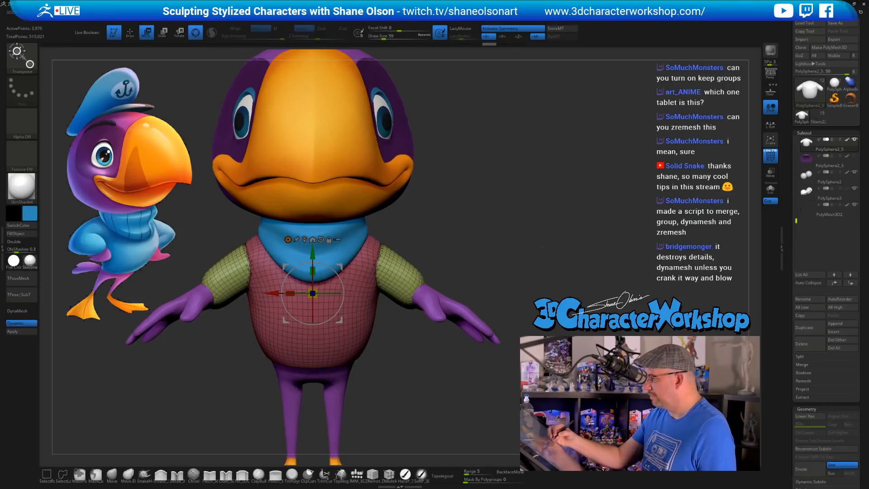
Enable KeepGroups in the ZRemesher settings for the sweater
{"action": "left_click", "coordinate": [288, 239]}
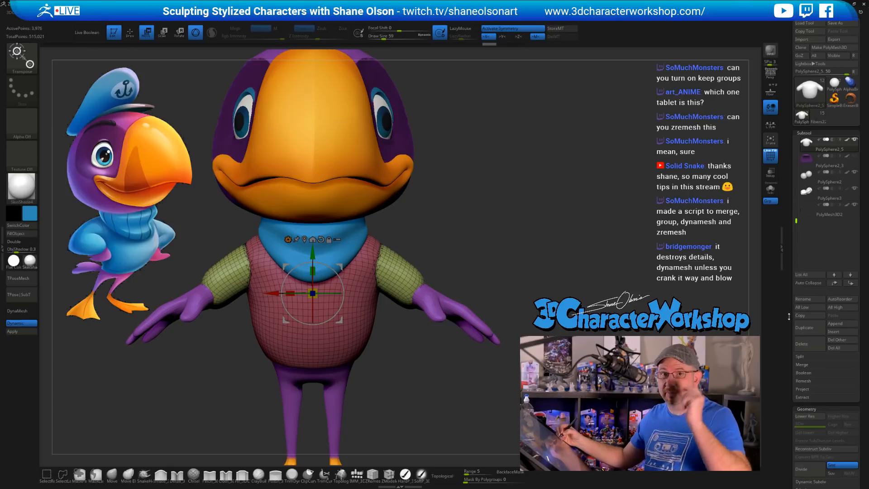
{"action": "left_click_drag", "start_coordinate": [789, 317], "coordinate": [791, 252]}
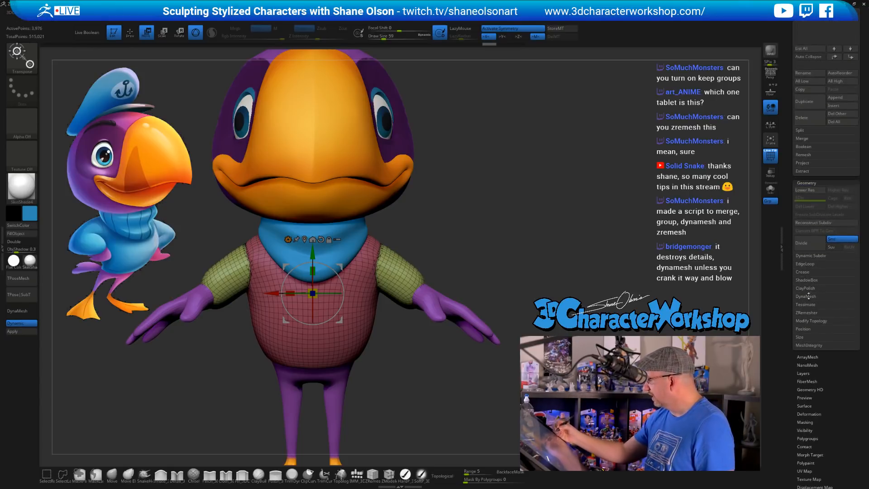
{"action": "left_click", "coordinate": [810, 313]}
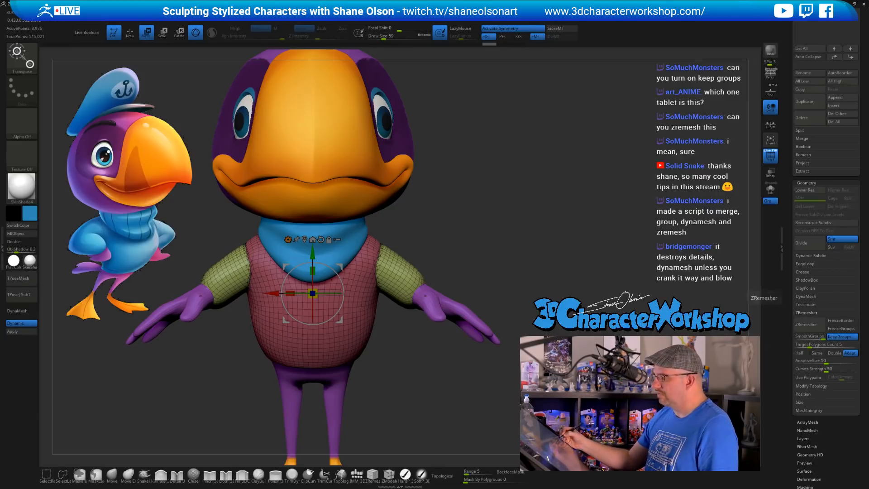
Remesh the fused sweater by ZRemesher with its polygroups preserved and accept the result
{"action": "left_click", "coordinate": [288, 239]}
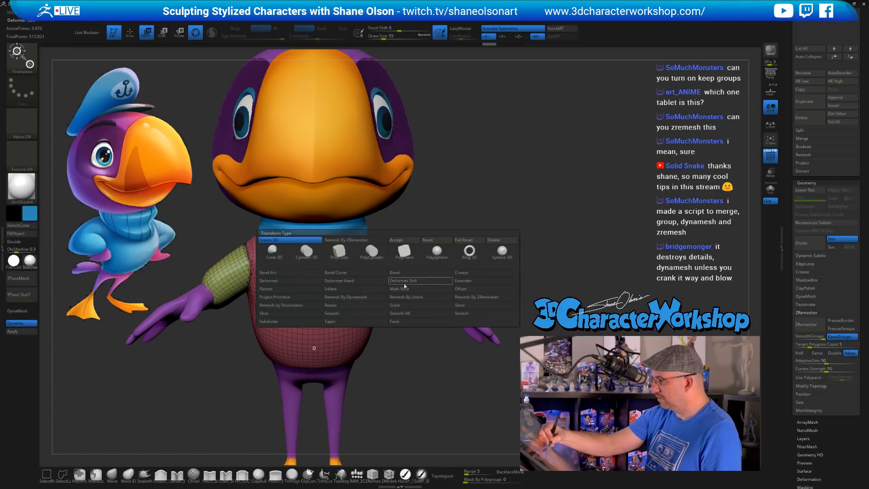
{"action": "left_click", "coordinate": [464, 297]}
{"action": "left_click", "coordinate": [451, 195]}
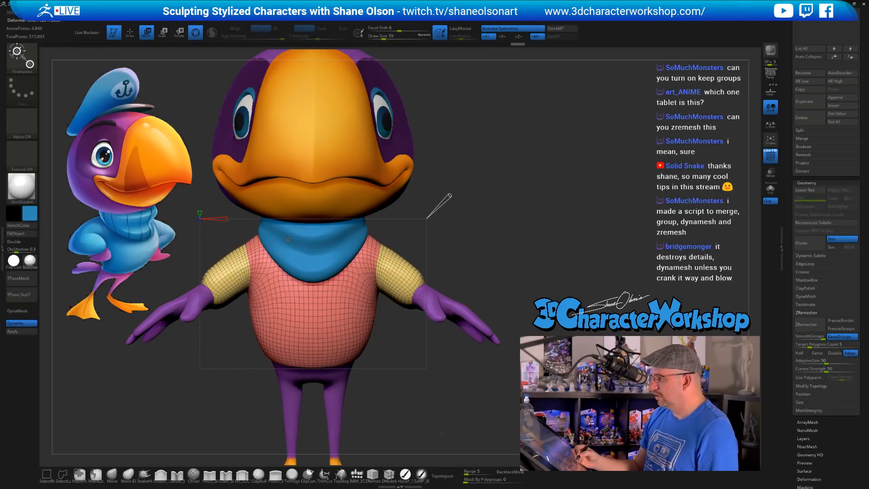
{"action": "mouse_move", "coordinate": [494, 284]}
{"action": "left_mouse_down"}
{"action": "mouse_move", "coordinate": [298, 277]}
{"action": "mouse_move", "coordinate": [498, 278]}
{"action": "left_mouse_up"}
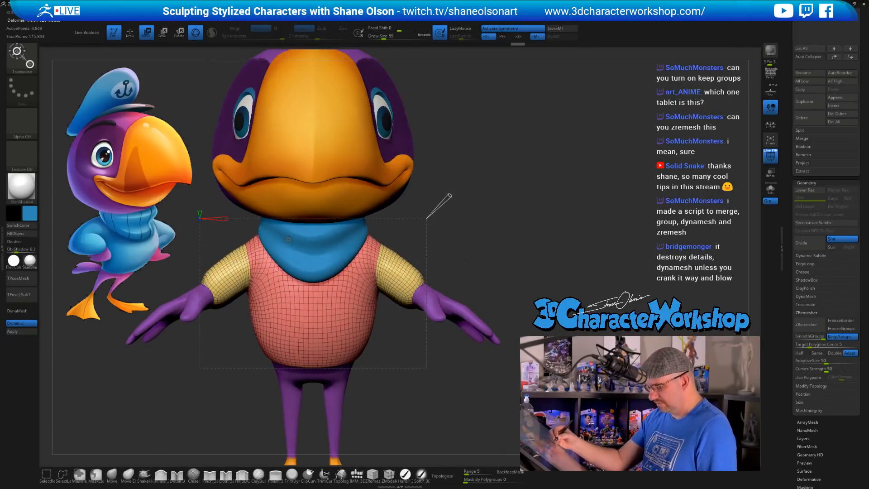
{"action": "left_click", "coordinate": [288, 239]}
{"action": "left_click", "coordinate": [393, 240]}
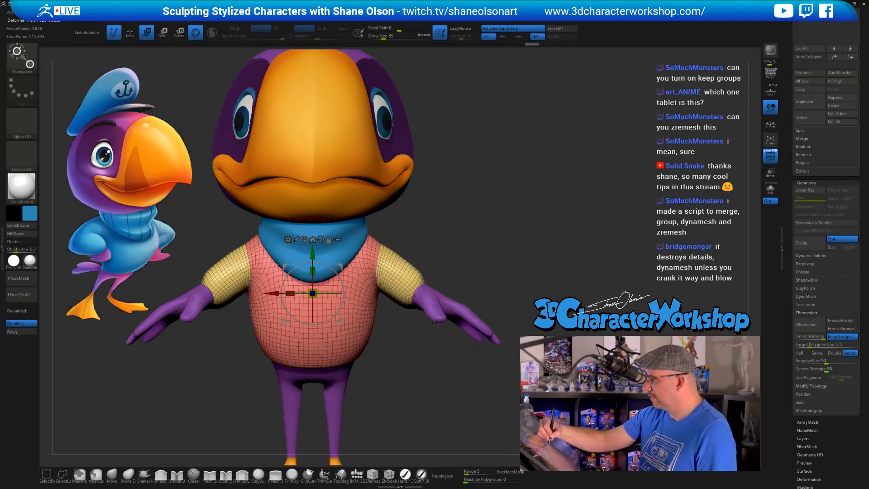
Resize the Move brush and smooth the sweater's shoulder where the sleeve joins the body
{"action": "left_click", "coordinate": [112, 475]}
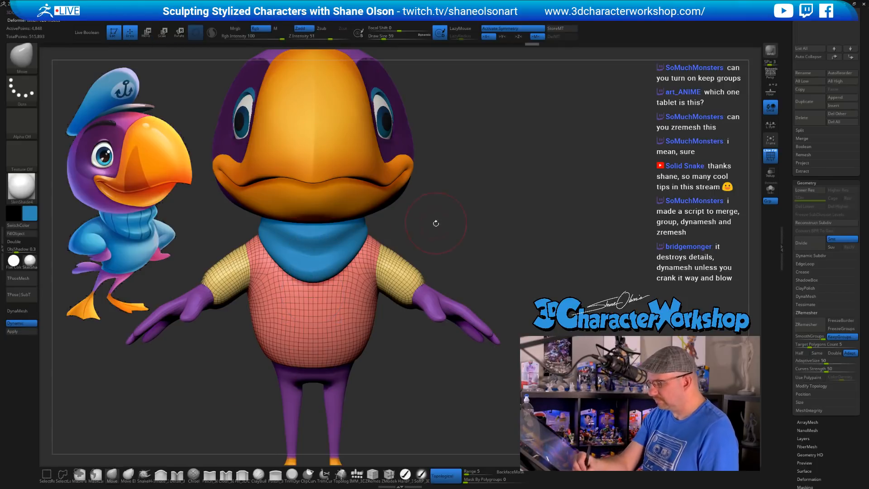
{"action": "key", "text": "s"}
{"action": "left_click_drag", "start_coordinate": [433, 235], "coordinate": [387, 271]}
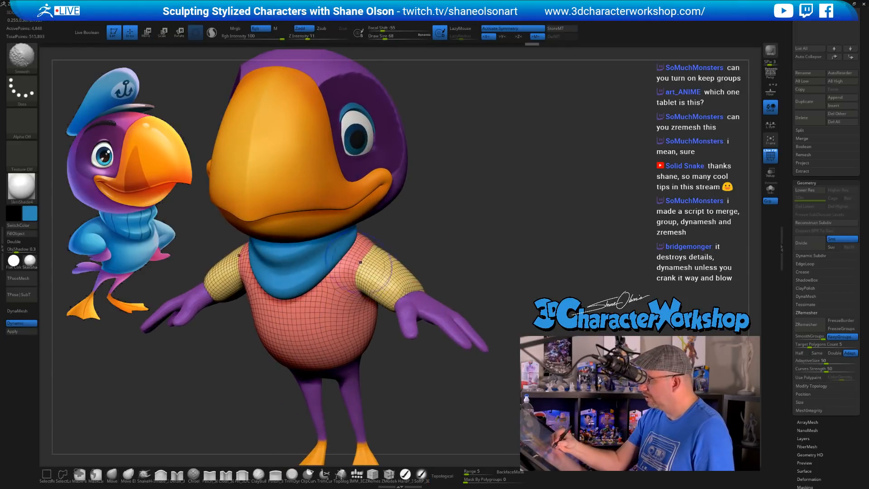
{"action": "mouse_move", "coordinate": [444, 254]}
{"action": "left_mouse_down"}
{"action": "mouse_move", "coordinate": [466, 235]}
{"action": "mouse_move", "coordinate": [494, 240]}
{"action": "mouse_move", "coordinate": [480, 256]}
{"action": "mouse_move", "coordinate": [391, 252]}
{"action": "left_mouse_up"}
{"action": "key", "text": "shift"}
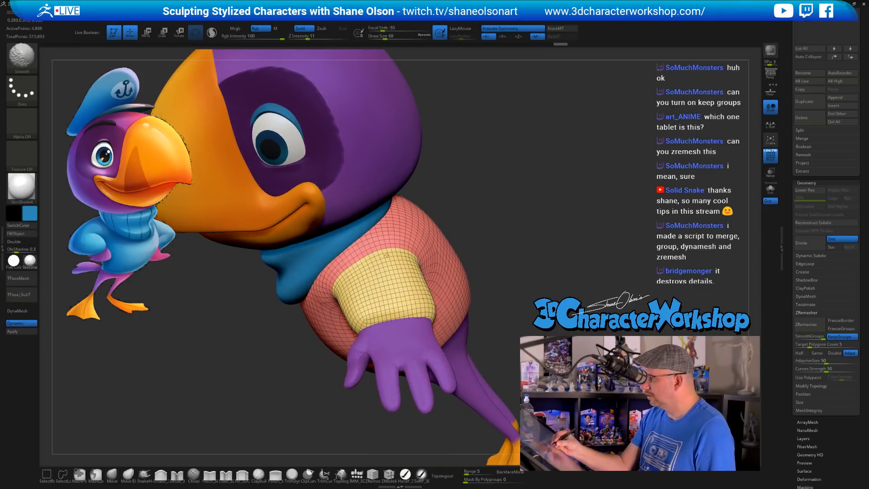
{"action": "key", "text": "space"}
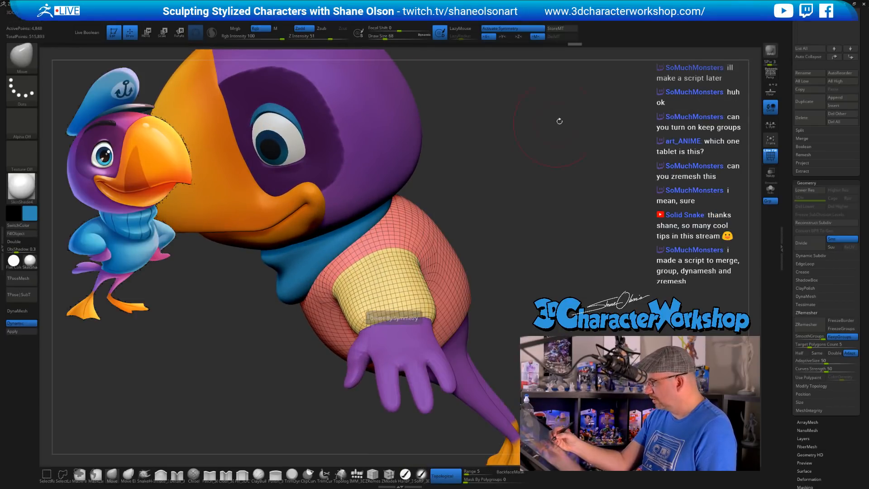
{"action": "key", "text": "shift"}
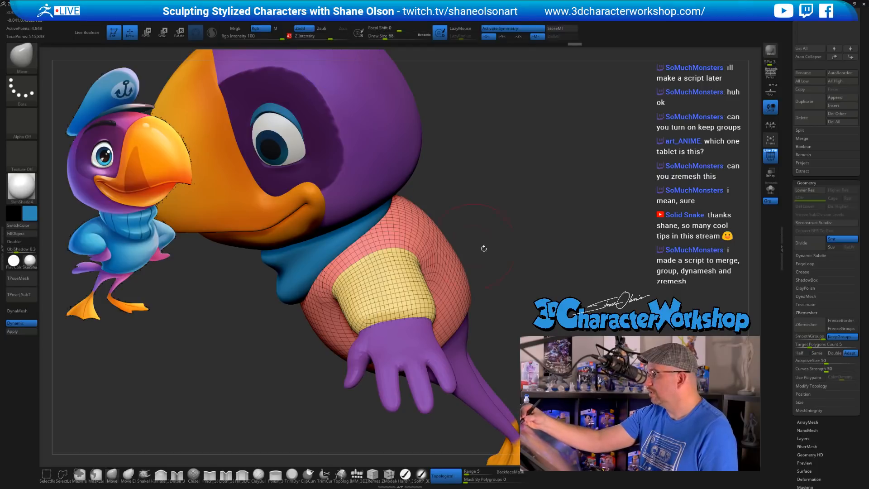
{"action": "mouse_move", "coordinate": [483, 248]}
{"action": "left_mouse_down"}
{"action": "mouse_move", "coordinate": [471, 263]}
{"action": "mouse_move", "coordinate": [483, 278]}
{"action": "left_mouse_up"}
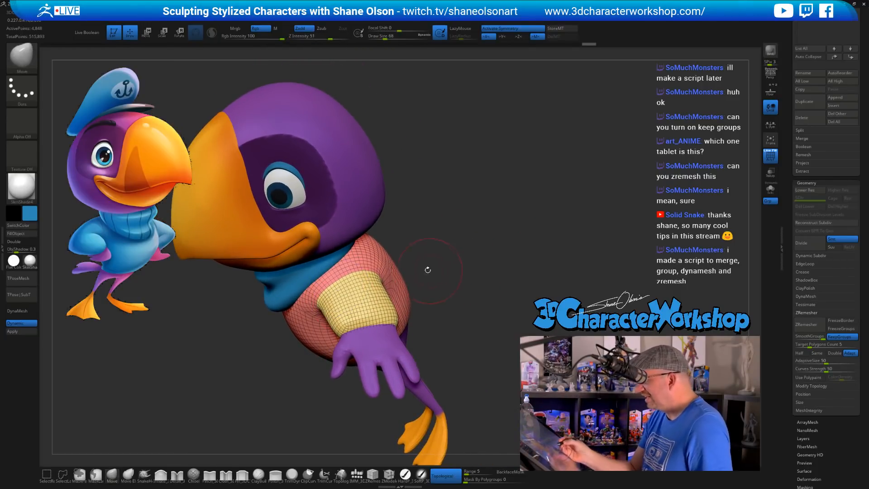
Refine the sweater's back, sleeves and lower sides with the Move brush, smoothing between strokes
{"action": "mouse_move", "coordinate": [426, 267]}
{"action": "left_mouse_down"}
{"action": "mouse_move", "coordinate": [388, 268]}
{"action": "mouse_move", "coordinate": [369, 281]}
{"action": "left_mouse_up"}
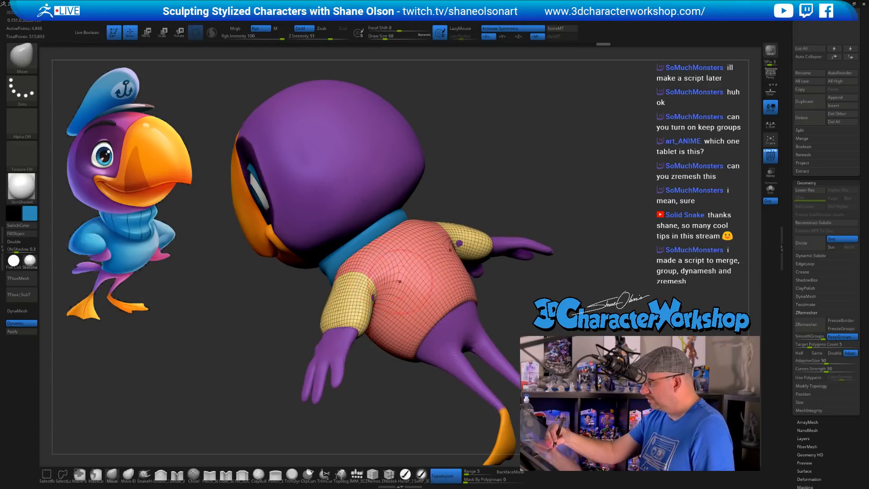
{"action": "right_click_drag", "start_coordinate": [412, 299], "coordinate": [472, 257]}
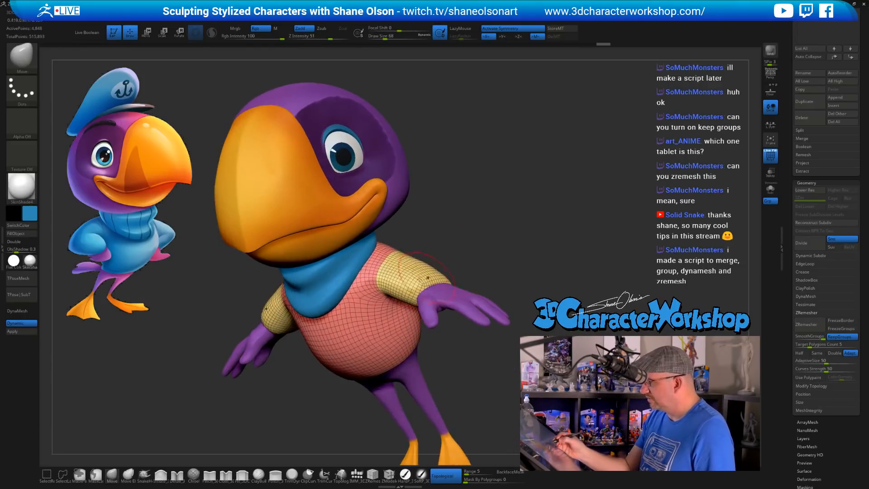
{"action": "right_click_drag", "start_coordinate": [419, 301], "coordinate": [399, 273]}
{"action": "left_click_drag", "start_coordinate": [376, 298], "coordinate": [380, 292], "text": "shift"}
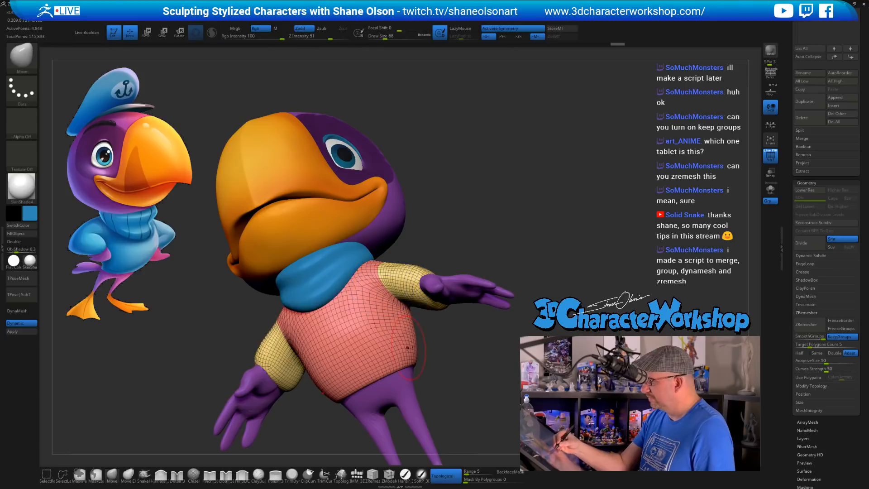
{"action": "right_click_drag", "start_coordinate": [385, 290], "coordinate": [397, 302]}
{"action": "left_click_drag", "start_coordinate": [394, 296], "coordinate": [402, 305], "text": "shift"}
{"action": "right_click_drag", "start_coordinate": [401, 304], "coordinate": [349, 304]}
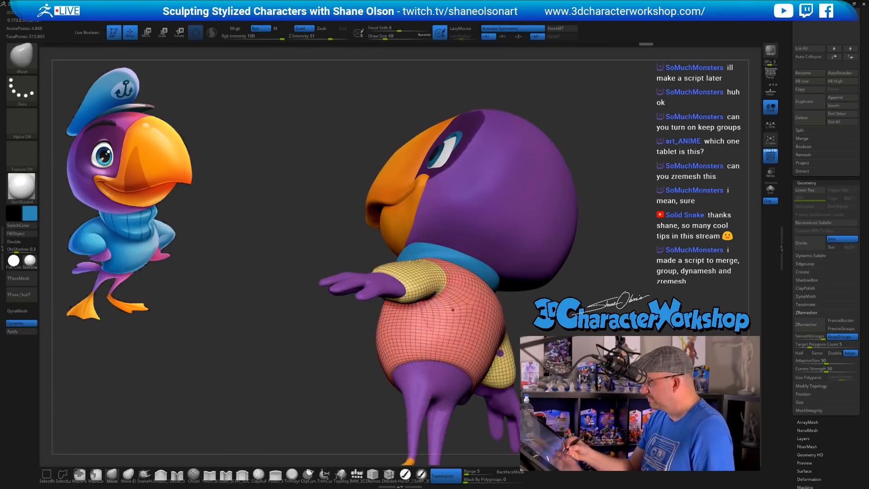
{"action": "left_click_drag", "start_coordinate": [434, 296], "coordinate": [438, 313], "text": "shift"}
{"action": "mouse_move", "coordinate": [448, 312]}
{"action": "right_mouse_down"}
{"action": "mouse_move", "coordinate": [438, 319]}
{"action": "mouse_move", "coordinate": [551, 235]}
{"action": "mouse_move", "coordinate": [521, 276]}
{"action": "mouse_move", "coordinate": [551, 279]}
{"action": "mouse_move", "coordinate": [537, 265]}
{"action": "mouse_move", "coordinate": [489, 262]}
{"action": "right_mouse_up"}
Turn off the sweater's polyframe display and fill the whole object with the current blue color
{"action": "left_click", "coordinate": [161, 474]}
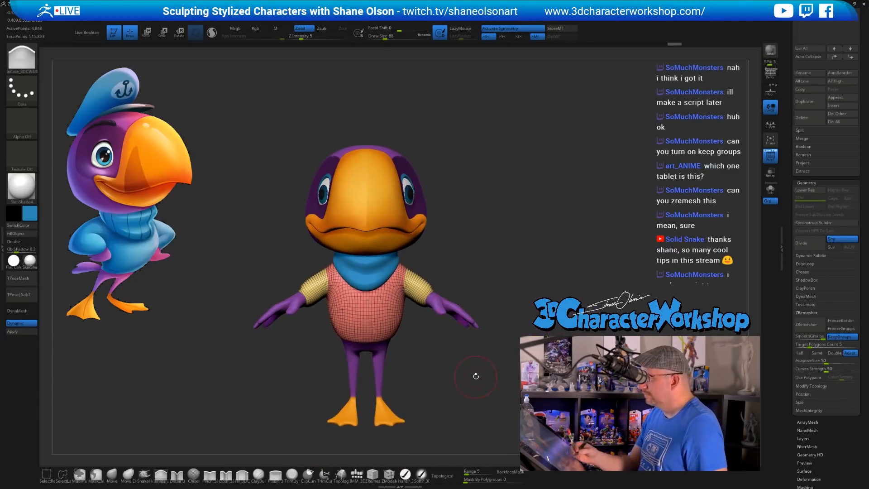
{"action": "key", "text": "shift"}
{"action": "key", "text": "shift+f"}
{"action": "left_click_drag", "start_coordinate": [444, 380], "coordinate": [452, 380]}
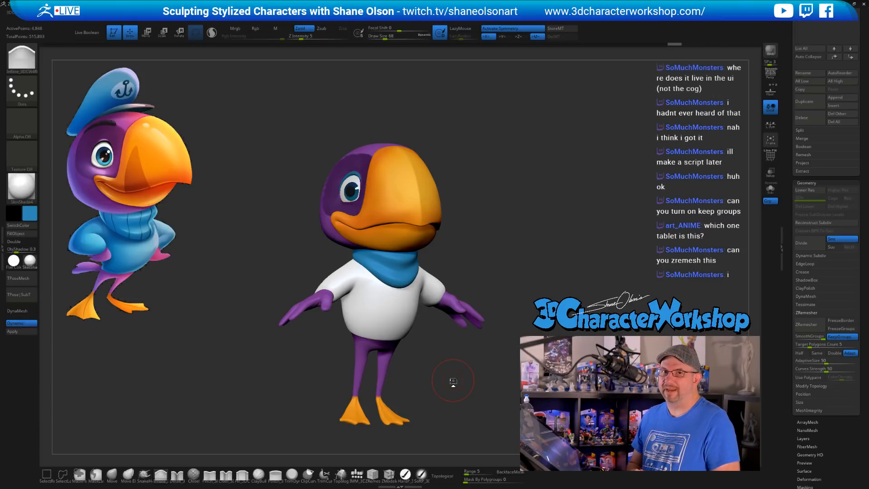
{"action": "left_click", "coordinate": [19, 233]}
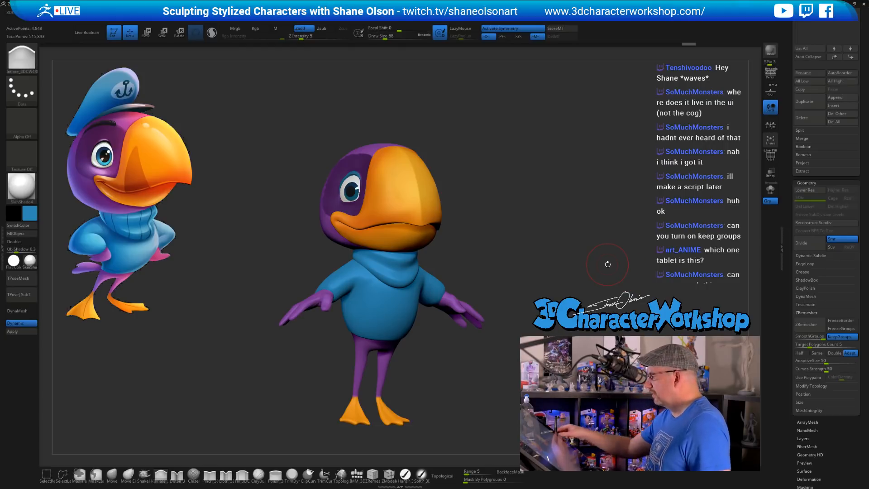
Select the mesh of the purple hands and turn on its Dynamic Subdivision
{"action": "left_click_drag", "start_coordinate": [484, 304], "coordinate": [477, 363]}
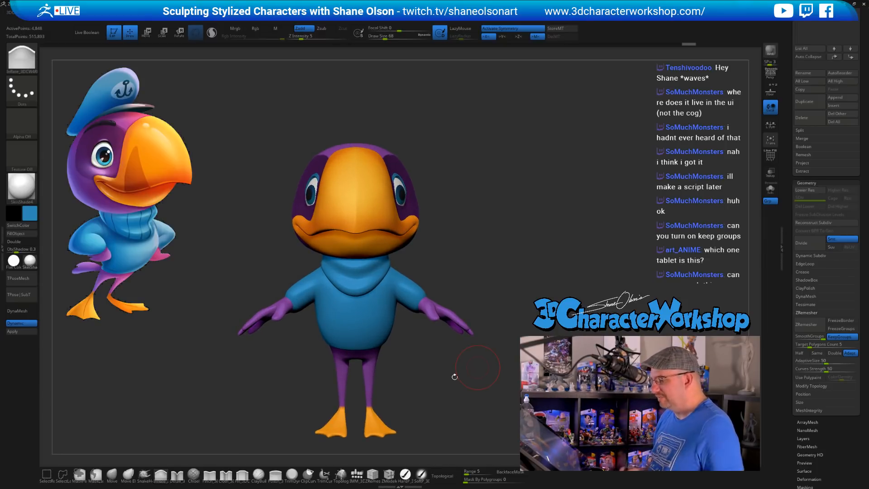
{"action": "mouse_move", "coordinate": [453, 374]}
{"action": "left_mouse_down", "text": "alt"}
{"action": "mouse_move", "coordinate": [446, 393]}
{"action": "mouse_move", "coordinate": [442, 373]}
{"action": "mouse_move", "coordinate": [445, 391]}
{"action": "mouse_move", "coordinate": [446, 382]}
{"action": "left_mouse_up", "text": "alt"}
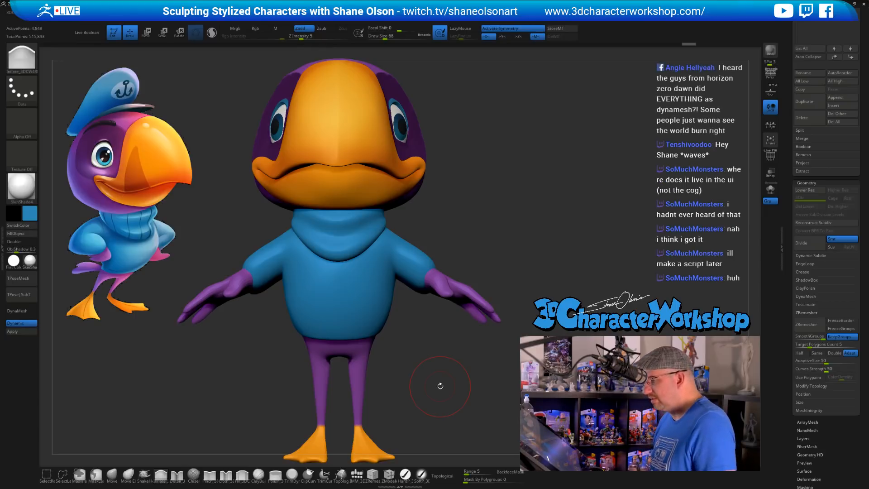
{"action": "mouse_move", "coordinate": [504, 242]}
{"action": "left_mouse_down"}
{"action": "mouse_move", "coordinate": [516, 254]}
{"action": "mouse_move", "coordinate": [494, 252]}
{"action": "left_mouse_up"}
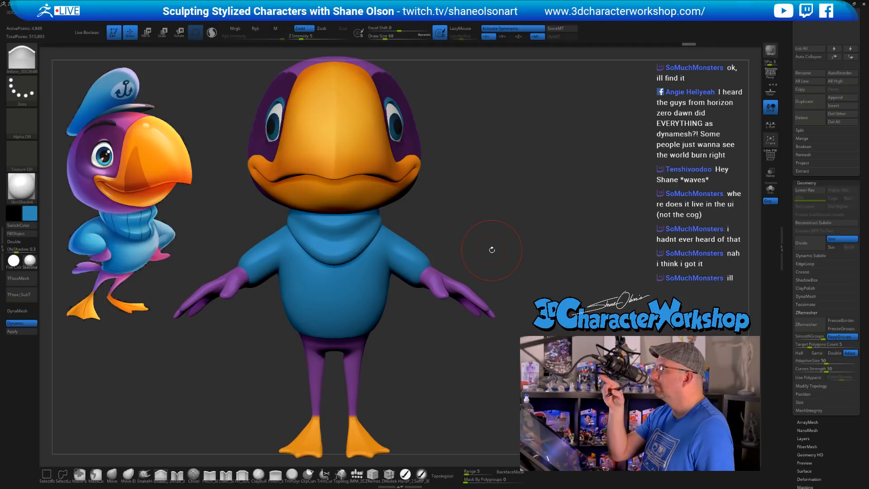
{"action": "left_click_drag", "start_coordinate": [491, 254], "coordinate": [487, 273], "text": "alt"}
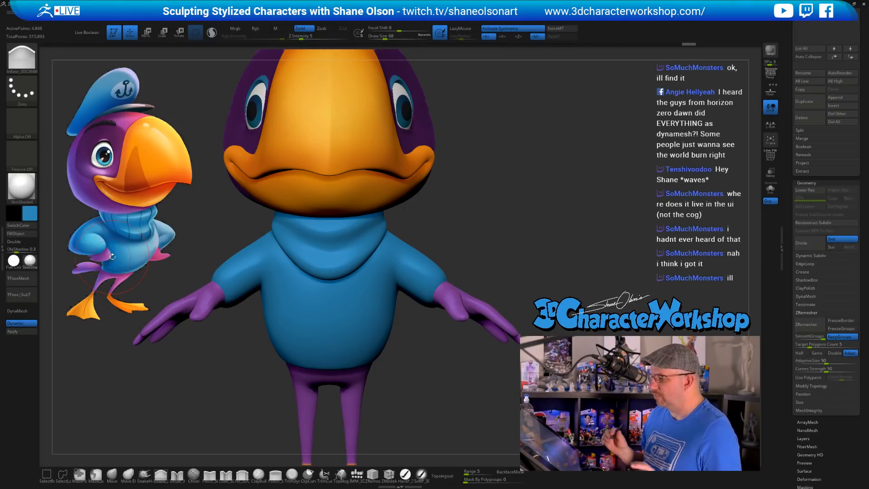
{"action": "left_click", "coordinate": [458, 299], "text": "alt"}
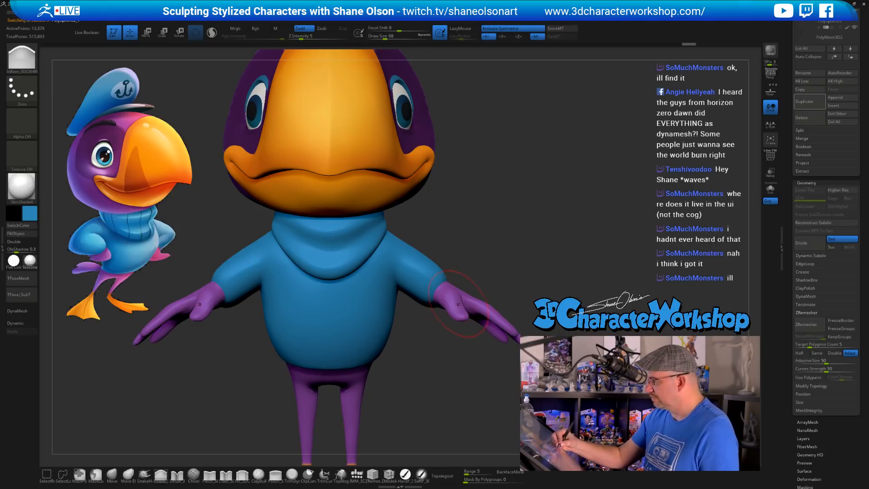
{"action": "key", "text": "d"}
Select the head and insert a QuadSphere-2 from the insert-mesh brush at the center of its crown
{"action": "mouse_move", "coordinate": [476, 263]}
{"action": "left_mouse_down", "text": "alt"}
{"action": "mouse_move", "coordinate": [467, 244]}
{"action": "mouse_move", "coordinate": [450, 262]}
{"action": "mouse_move", "coordinate": [487, 255]}
{"action": "mouse_move", "coordinate": [466, 234]}
{"action": "mouse_move", "coordinate": [471, 265]}
{"action": "mouse_move", "coordinate": [501, 268]}
{"action": "mouse_move", "coordinate": [455, 318]}
{"action": "mouse_move", "coordinate": [466, 316]}
{"action": "left_mouse_up", "text": "alt"}
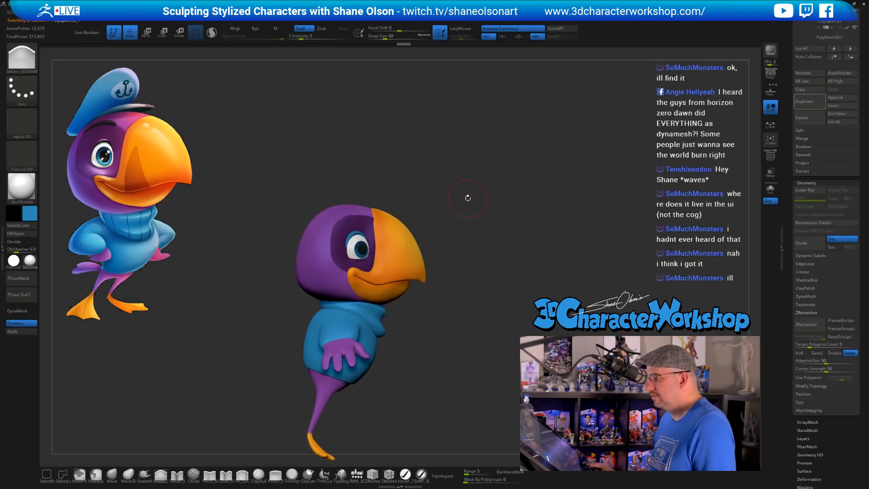
{"action": "left_click_drag", "start_coordinate": [465, 196], "coordinate": [482, 317]}
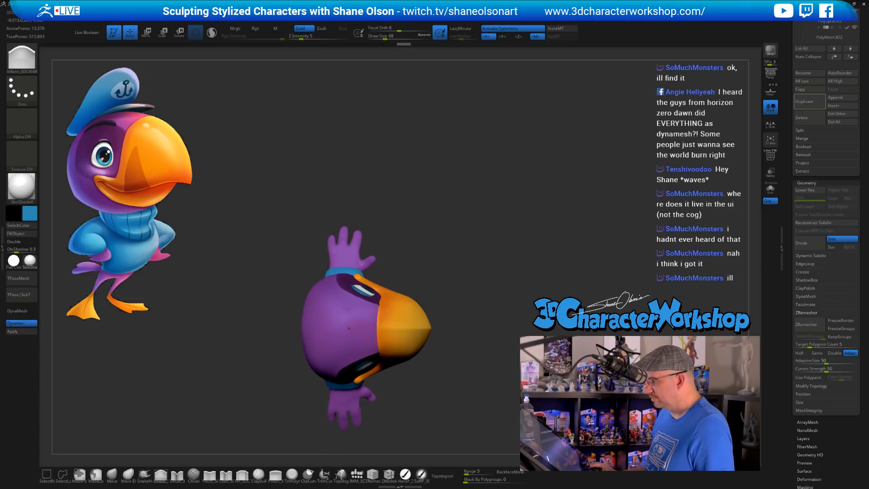
{"action": "left_click", "coordinate": [333, 324], "text": "alt"}
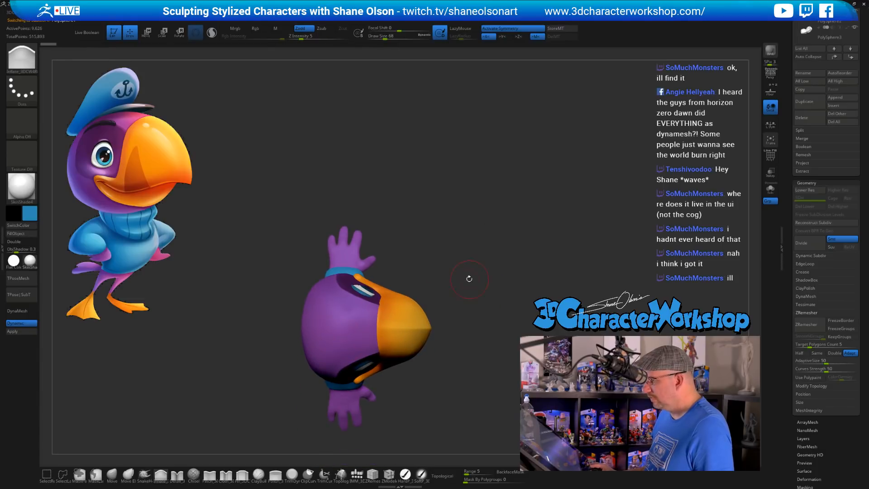
{"action": "left_click", "coordinate": [356, 474]}
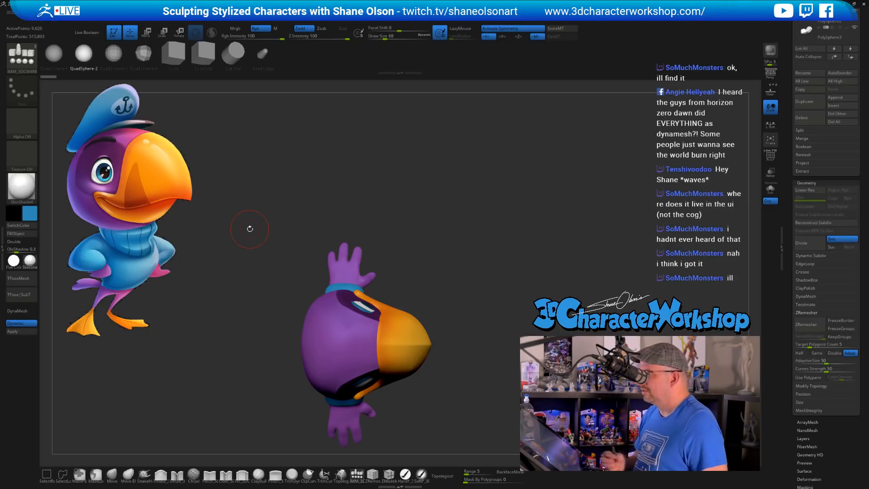
{"action": "left_click_drag", "start_coordinate": [469, 248], "coordinate": [471, 269]}
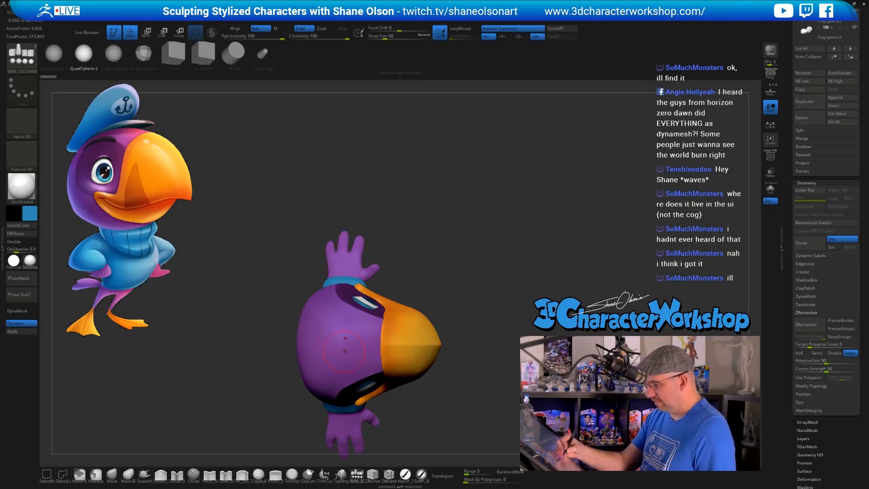
{"action": "left_click_drag", "start_coordinate": [339, 345], "coordinate": [343, 399]}
{"action": "left_click_drag", "start_coordinate": [462, 344], "coordinate": [451, 266]}
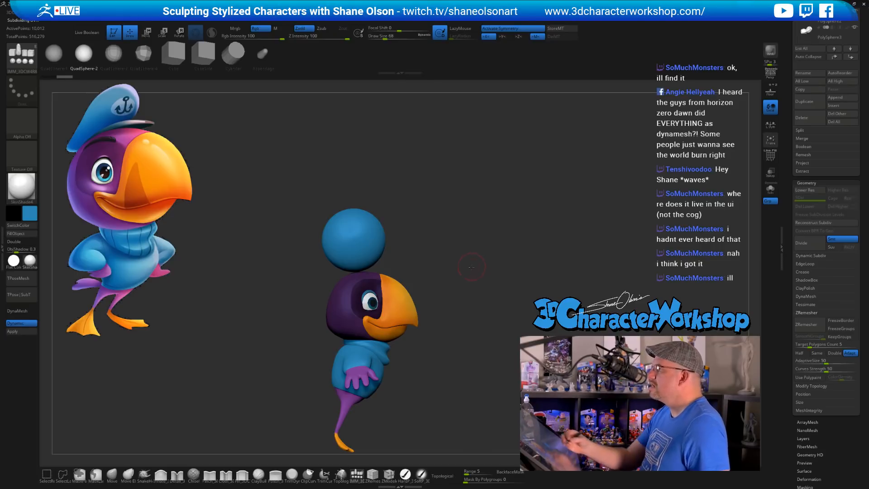
Flatten the inserted blue sphere vertically into a thick disc with the transform gizmo
{"action": "mouse_move", "coordinate": [451, 266]}
{"action": "left_mouse_down"}
{"action": "mouse_move", "coordinate": [469, 273]}
{"action": "mouse_move", "coordinate": [454, 269]}
{"action": "left_mouse_up"}
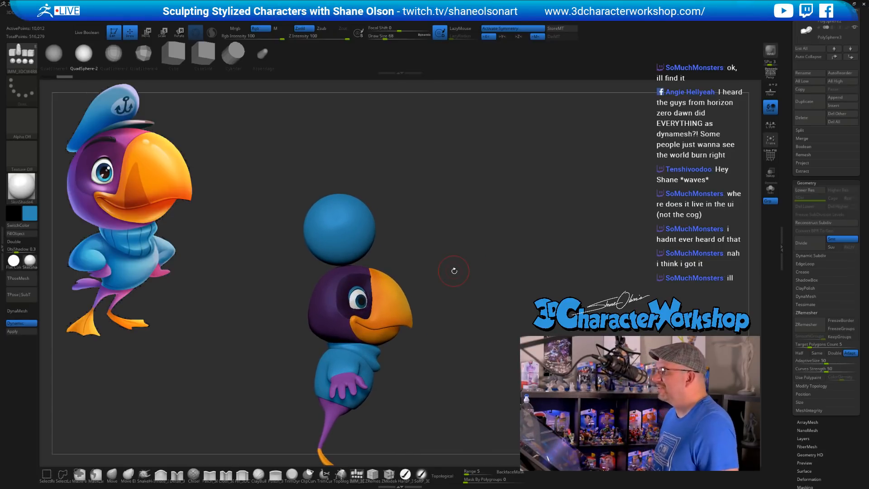
{"action": "left_click_drag", "start_coordinate": [480, 260], "coordinate": [488, 237]}
{"action": "key", "text": "w"}
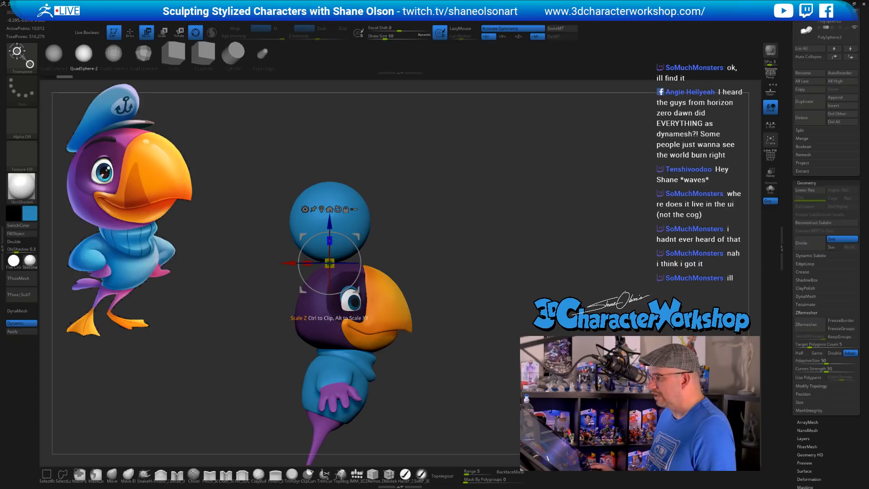
{"action": "left_click_drag", "start_coordinate": [330, 241], "coordinate": [330, 257]}
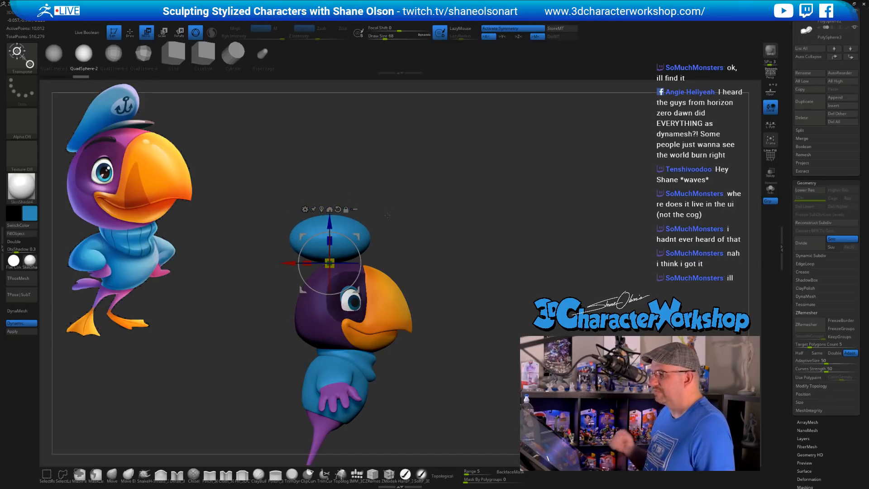
Lower the flattened sphere onto the crown, tilt it toward the back of the head and thin it further
{"action": "left_click_drag", "start_coordinate": [382, 231], "coordinate": [414, 233]}
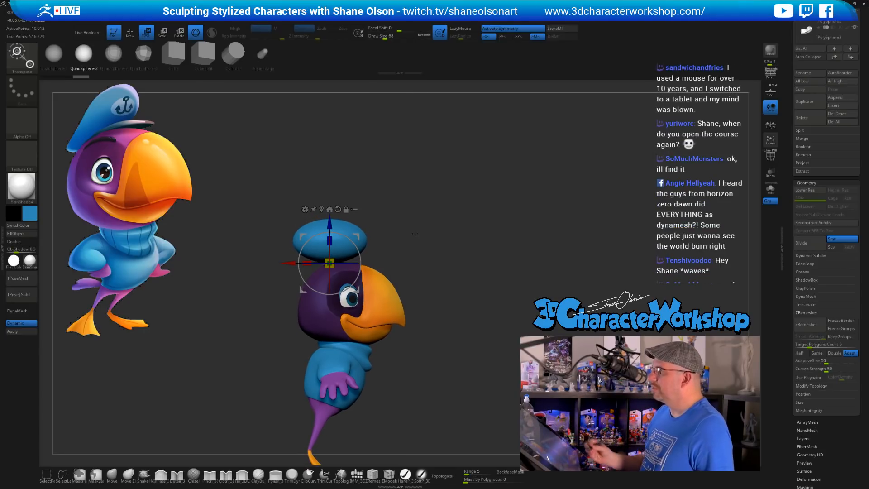
{"action": "left_click_drag", "start_coordinate": [355, 245], "coordinate": [326, 236]}
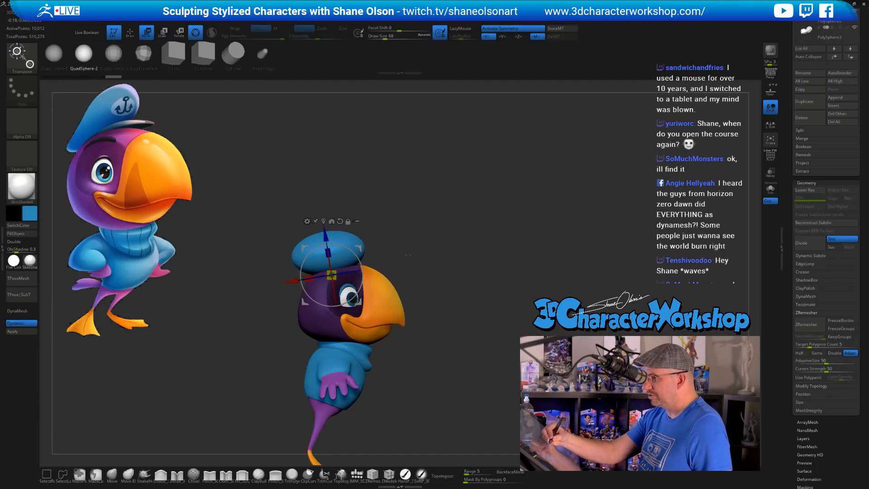
{"action": "right_click_drag", "start_coordinate": [326, 238], "coordinate": [327, 250], "text": "ctrl"}
{"action": "left_click_drag", "start_coordinate": [328, 252], "coordinate": [329, 252]}
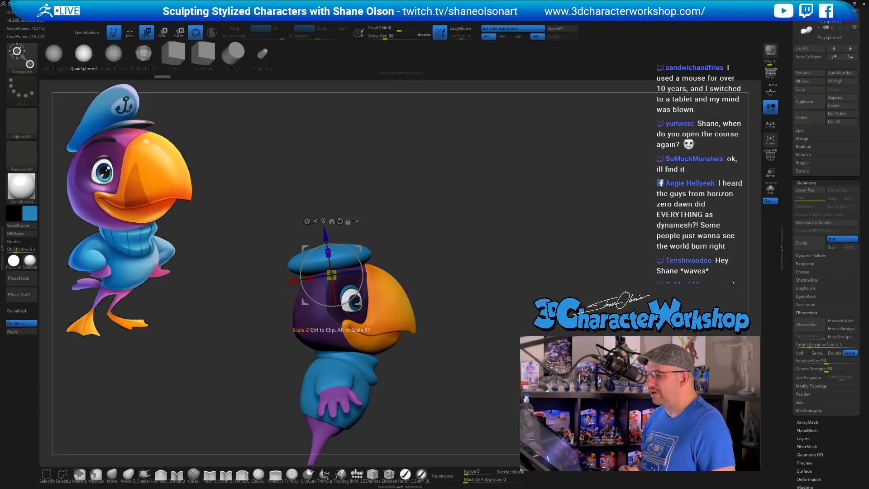
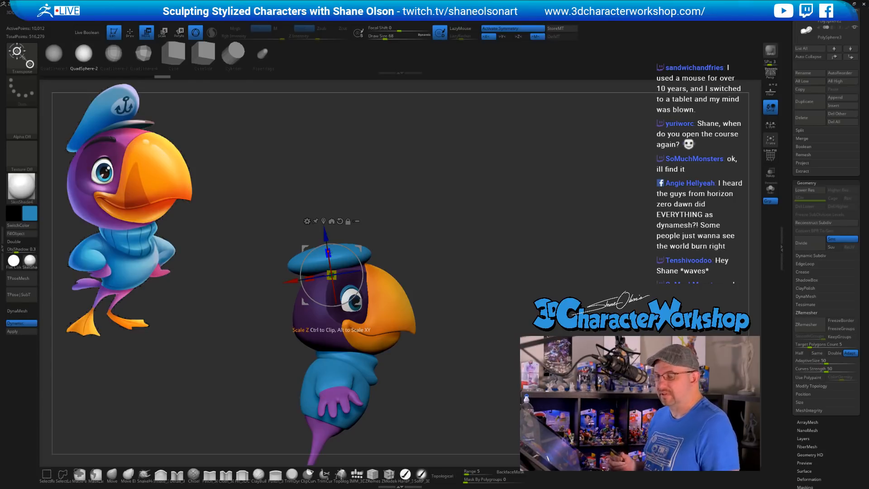
Enlarge the Move brush to a draw size of 187 and reshape the cap's rear edge in profile
{"action": "left_click", "coordinate": [112, 474]}
{"action": "key", "text": "s"}
{"action": "mouse_move", "coordinate": [403, 213]}
{"action": "left_mouse_down"}
{"action": "mouse_move", "coordinate": [379, 211]}
{"action": "mouse_move", "coordinate": [362, 232]}
{"action": "left_mouse_up"}
{"action": "key", "text": "s"}
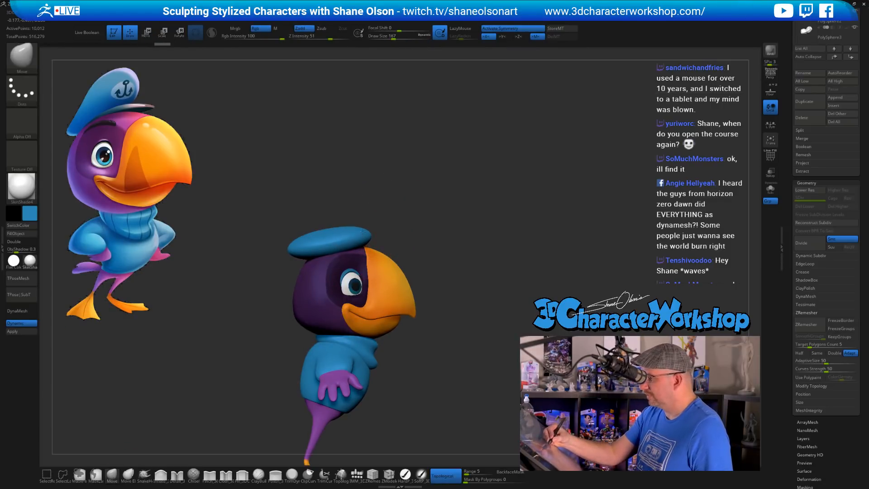
{"action": "key", "text": "s"}
{"action": "left_click_drag", "start_coordinate": [329, 186], "coordinate": [332, 186]}
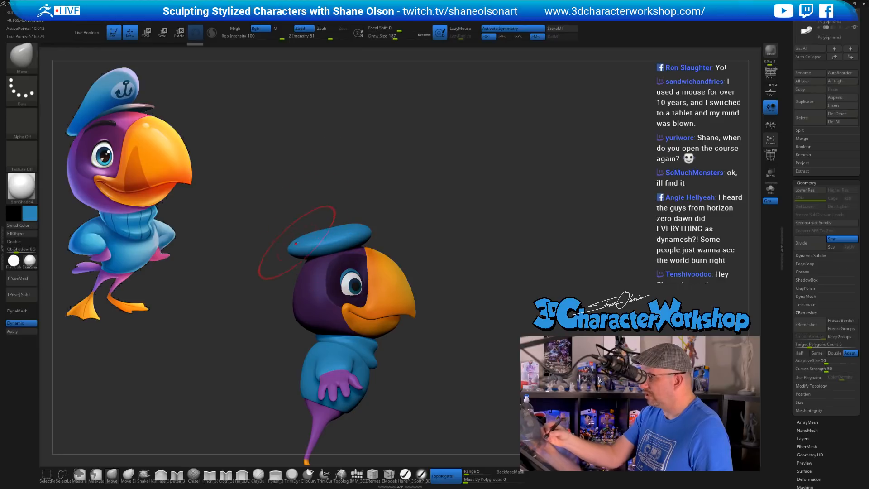
{"action": "left_click_drag", "start_coordinate": [295, 243], "coordinate": [318, 240]}
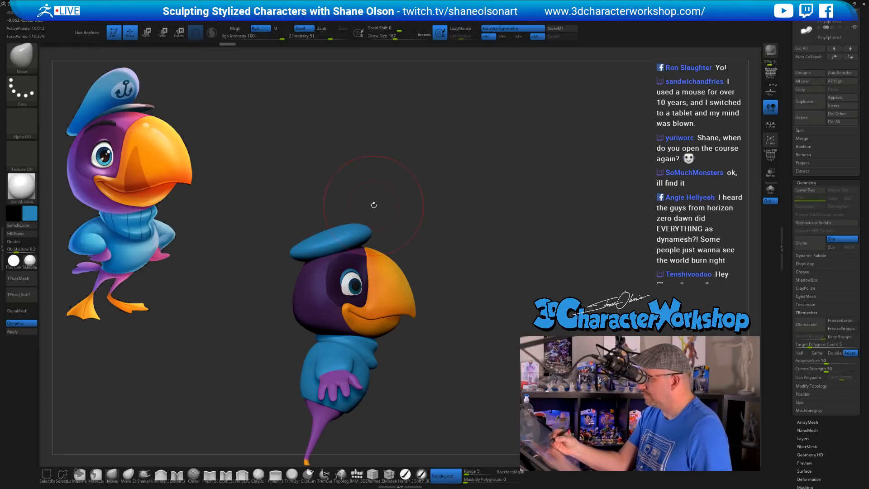
Shape the cap's rounded outline symmetrically from above with the Move brush
{"action": "mouse_move", "coordinate": [373, 204]}
{"action": "left_mouse_down", "text": "alt"}
{"action": "mouse_move", "coordinate": [373, 218]}
{"action": "mouse_move", "coordinate": [328, 204]}
{"action": "mouse_move", "coordinate": [312, 230]}
{"action": "mouse_move", "coordinate": [346, 213]}
{"action": "left_mouse_up", "text": "alt"}
{"action": "left_click_drag", "start_coordinate": [348, 183], "coordinate": [354, 214]}
{"action": "right_click_drag", "start_coordinate": [354, 195], "coordinate": [358, 219]}
{"action": "left_click_drag", "start_coordinate": [351, 218], "coordinate": [354, 220]}
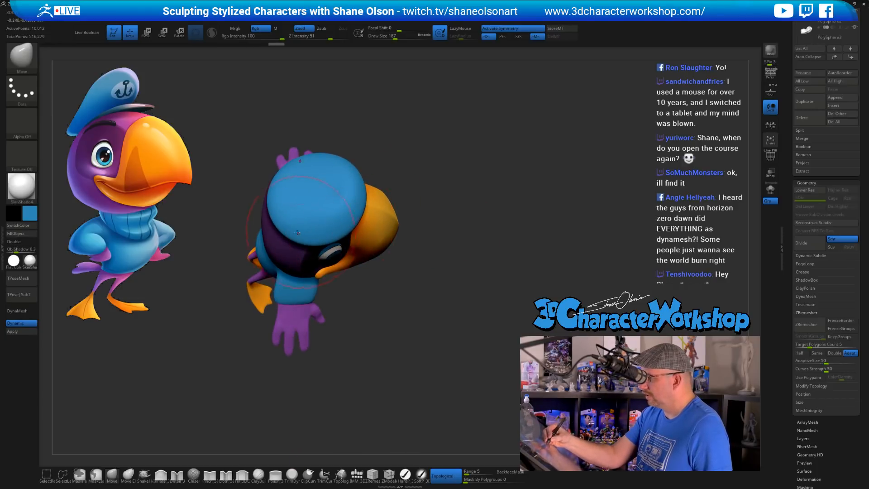
{"action": "mouse_move", "coordinate": [282, 223]}
{"action": "left_mouse_down"}
{"action": "mouse_move", "coordinate": [287, 210]}
{"action": "mouse_move", "coordinate": [322, 221]}
{"action": "left_mouse_up"}
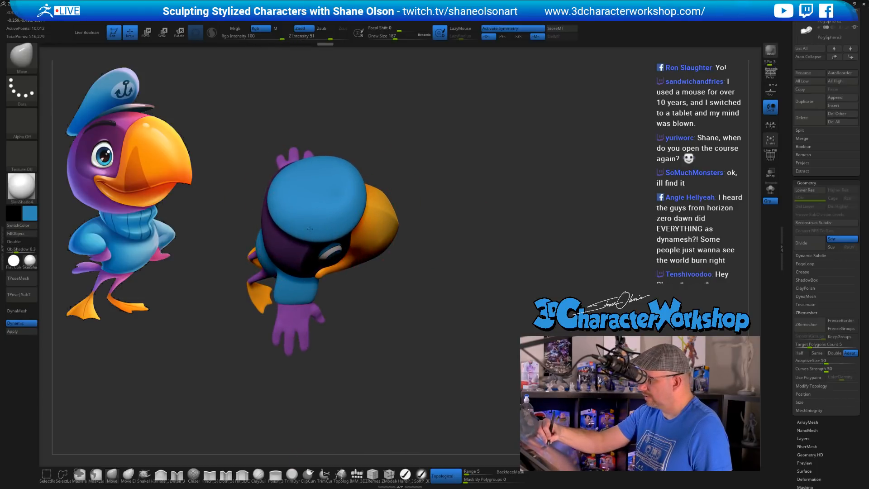
{"action": "right_click_drag", "start_coordinate": [438, 273], "coordinate": [441, 299], "text": "ctrl"}
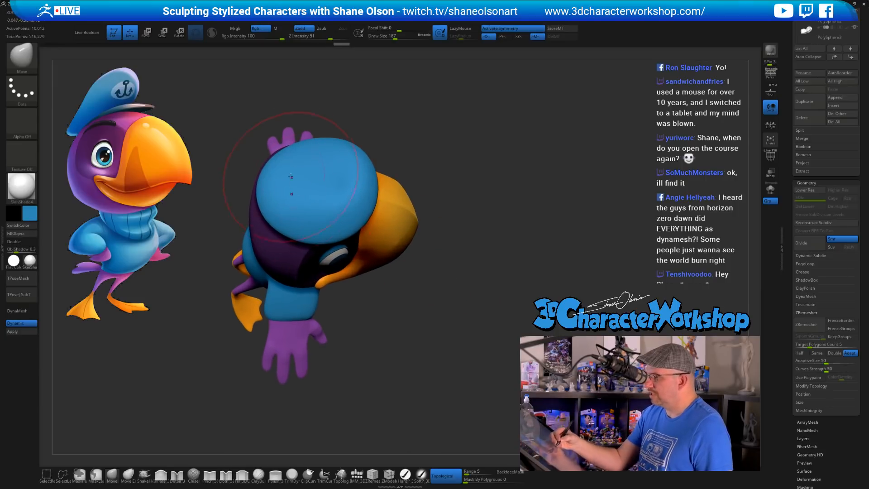
Lift the cap's front and adjust its sides using the Move brush at a draw size of 154
{"action": "left_click_drag", "start_coordinate": [284, 159], "coordinate": [286, 163]}
{"action": "right_click_drag", "start_coordinate": [286, 163], "coordinate": [386, 156]}
{"action": "right_click_drag", "start_coordinate": [315, 150], "coordinate": [319, 167]}
{"action": "key", "text": "s"}
{"action": "left_click_drag", "start_coordinate": [300, 164], "coordinate": [298, 171]}
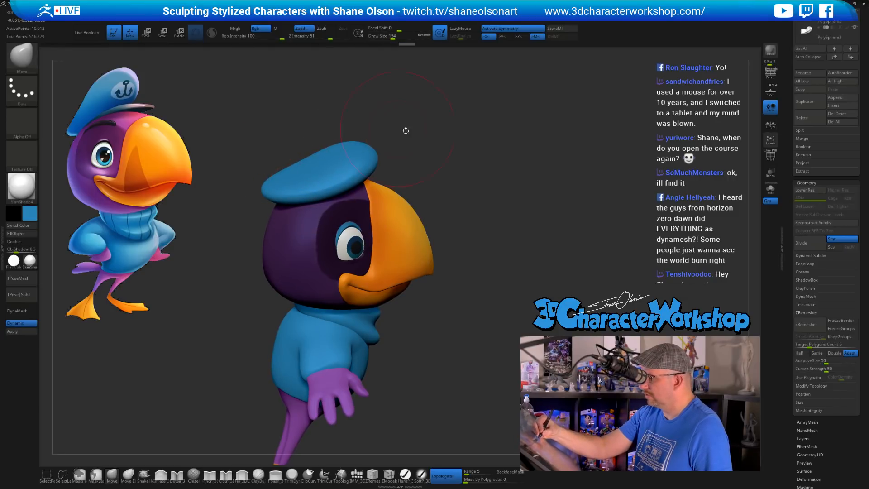
{"action": "left_click_drag", "start_coordinate": [423, 132], "coordinate": [398, 132]}
{"action": "mouse_move", "coordinate": [374, 156]}
{"action": "left_mouse_down"}
{"action": "mouse_move", "coordinate": [377, 146]}
{"action": "mouse_move", "coordinate": [351, 139]}
{"action": "mouse_move", "coordinate": [392, 119]}
{"action": "mouse_move", "coordinate": [393, 106]}
{"action": "mouse_move", "coordinate": [378, 147]}
{"action": "mouse_move", "coordinate": [349, 145]}
{"action": "left_mouse_up"}
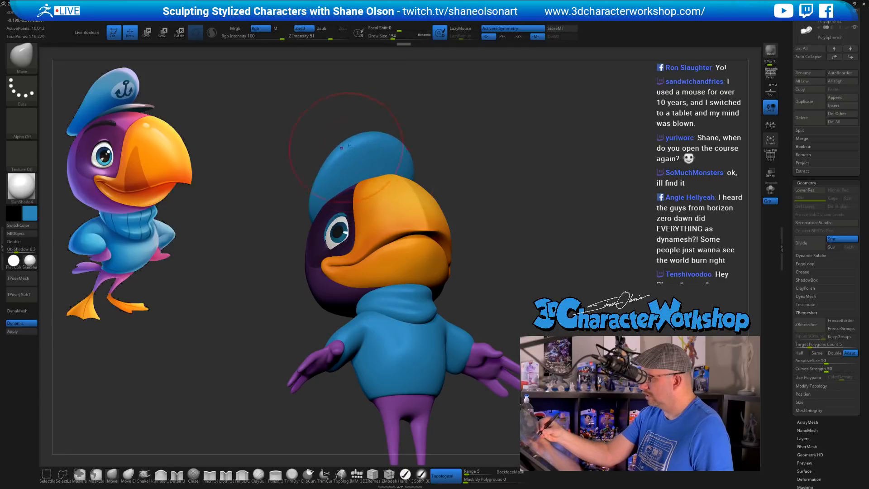
Sculpt the cap's top and sides with a low-intensity additive brush, enlarging the draw size to 154
{"action": "mouse_move", "coordinate": [298, 129]}
{"action": "left_mouse_down"}
{"action": "mouse_move", "coordinate": [339, 148]}
{"action": "mouse_move", "coordinate": [390, 148]}
{"action": "mouse_move", "coordinate": [398, 133]}
{"action": "mouse_move", "coordinate": [423, 164]}
{"action": "mouse_move", "coordinate": [467, 188]}
{"action": "mouse_move", "coordinate": [454, 206]}
{"action": "mouse_move", "coordinate": [456, 227]}
{"action": "left_mouse_up"}
{"action": "left_click", "coordinate": [161, 475]}
{"action": "key", "text": "s"}
{"action": "left_click_drag", "start_coordinate": [457, 227], "coordinate": [470, 240]}
{"action": "left_click_drag", "start_coordinate": [326, 171], "coordinate": [339, 178]}
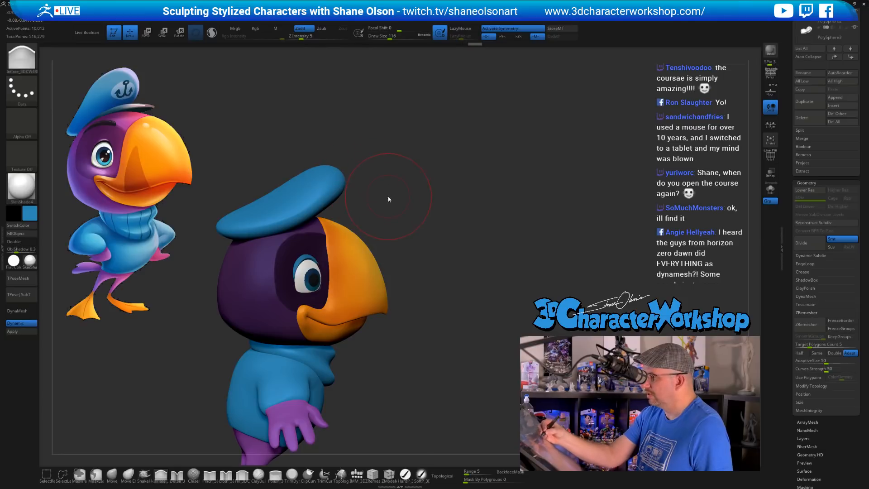
{"action": "key", "text": "bracketright"}
{"action": "left_click_drag", "start_coordinate": [380, 199], "coordinate": [354, 207]}
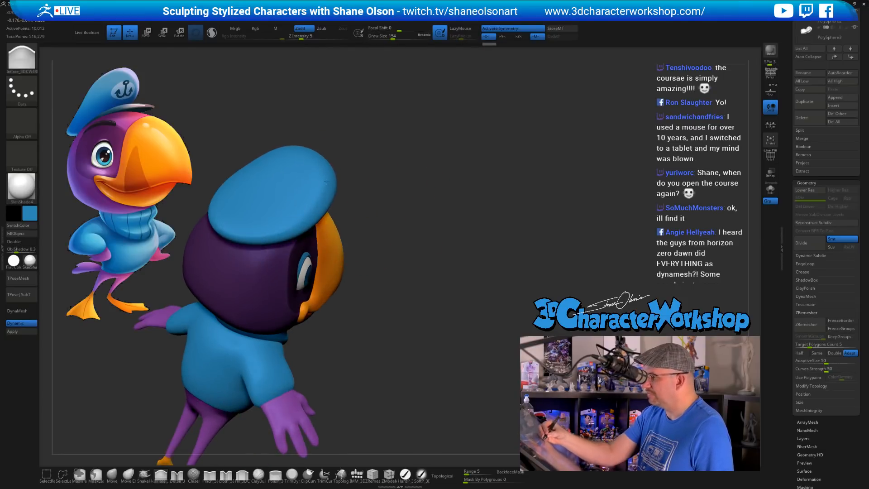
{"action": "left_click_drag", "start_coordinate": [353, 175], "coordinate": [313, 155]}
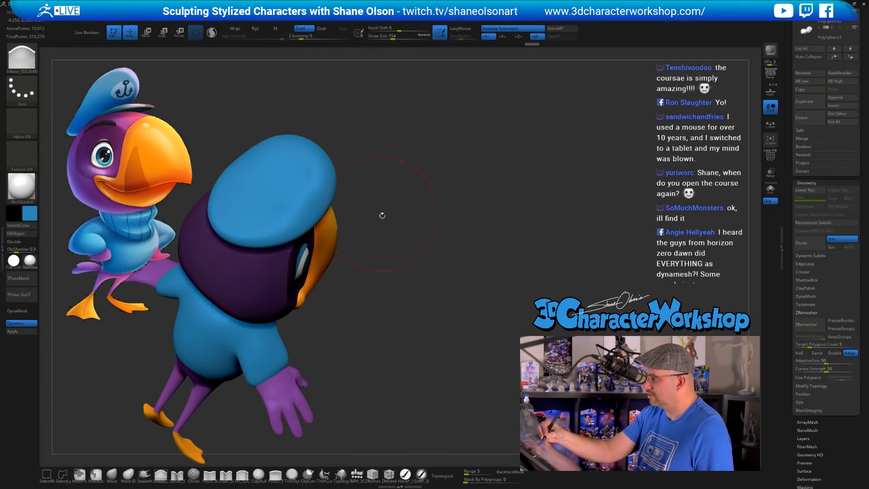
{"action": "left_click_drag", "start_coordinate": [380, 215], "coordinate": [380, 231]}
{"action": "mouse_move", "coordinate": [370, 171]}
{"action": "left_mouse_down"}
{"action": "mouse_move", "coordinate": [436, 247]}
{"action": "mouse_move", "coordinate": [420, 269]}
{"action": "left_mouse_up"}
Return to the Move brush at a draw size of 172 and push the cap's crown and back into shape
{"action": "key", "text": "b"}
{"action": "key", "text": "m"}
{"action": "key", "text": "v"}
{"action": "key", "text": "s"}
{"action": "left_click_drag", "start_coordinate": [414, 191], "coordinate": [415, 191]}
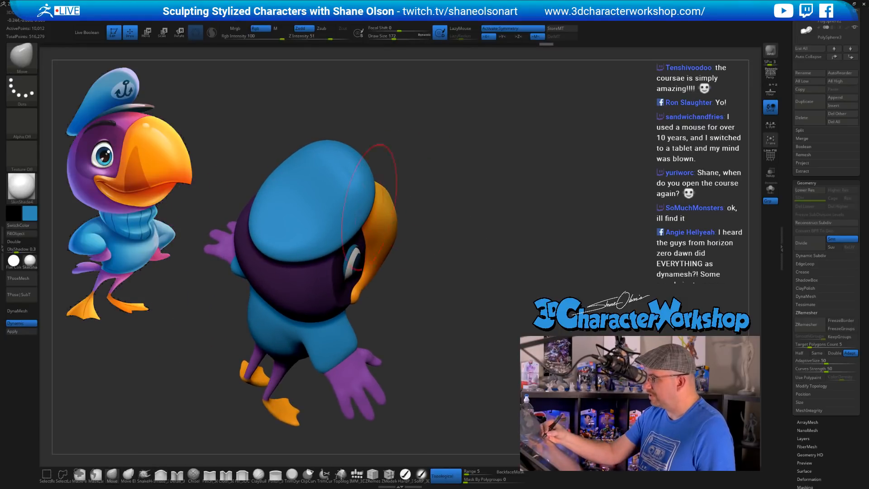
{"action": "mouse_move", "coordinate": [231, 185]}
{"action": "left_mouse_down"}
{"action": "mouse_move", "coordinate": [265, 199]}
{"action": "mouse_move", "coordinate": [262, 213]}
{"action": "left_mouse_up"}
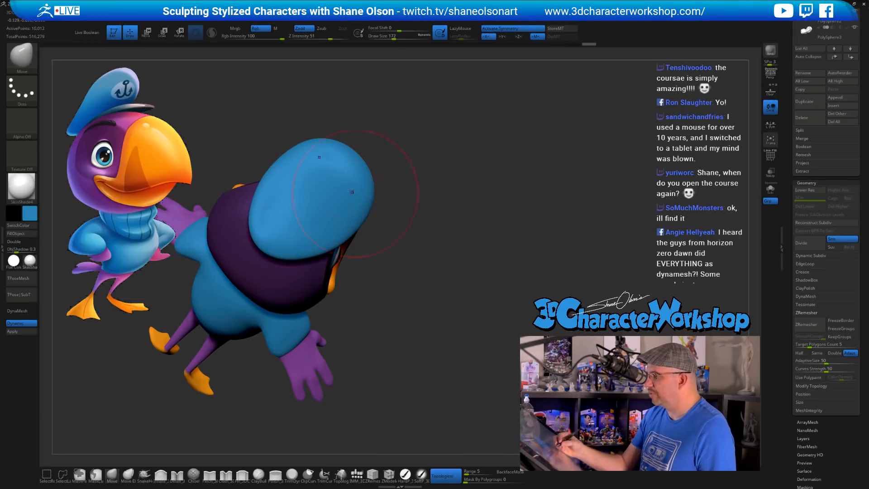
{"action": "mouse_move", "coordinate": [384, 178]}
{"action": "left_mouse_down"}
{"action": "mouse_move", "coordinate": [425, 256]}
{"action": "mouse_move", "coordinate": [416, 223]}
{"action": "left_mouse_up"}
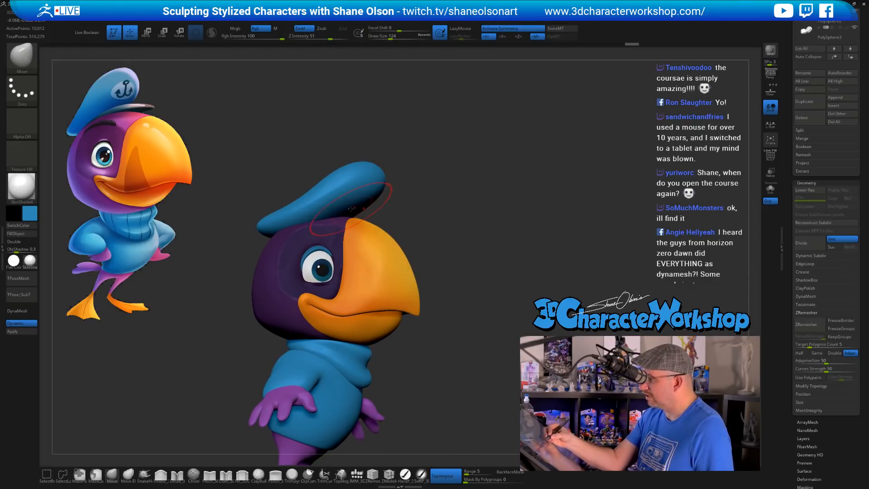
Refine the cap's raised front and sloping top in profile with the Move brush, matching the reference
{"action": "left_click_drag", "start_coordinate": [427, 239], "coordinate": [451, 258]}
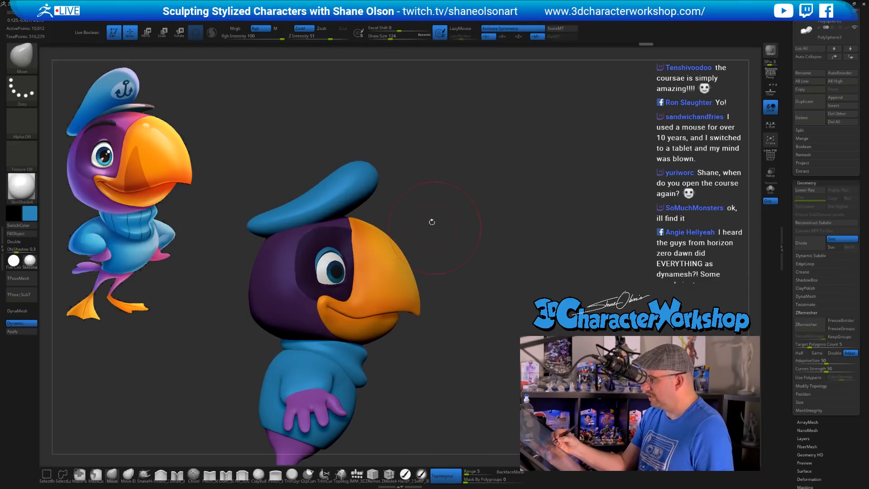
{"action": "left_click_drag", "start_coordinate": [432, 222], "coordinate": [299, 227]}
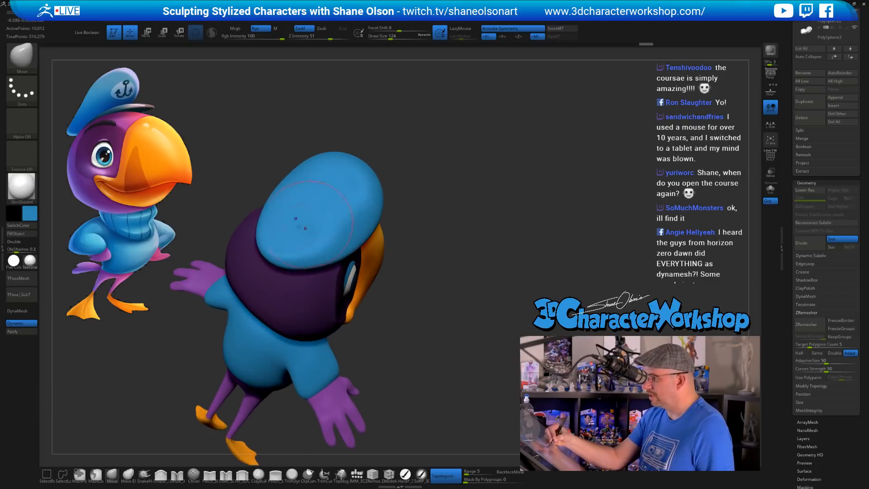
{"action": "left_click_drag", "start_coordinate": [404, 239], "coordinate": [417, 259]}
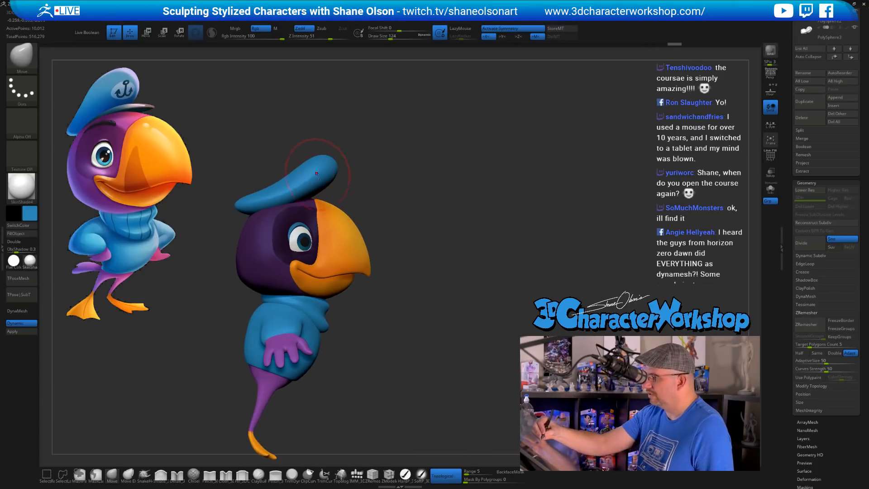
{"action": "key", "text": "s"}
{"action": "left_click_drag", "start_coordinate": [282, 175], "coordinate": [285, 176]}
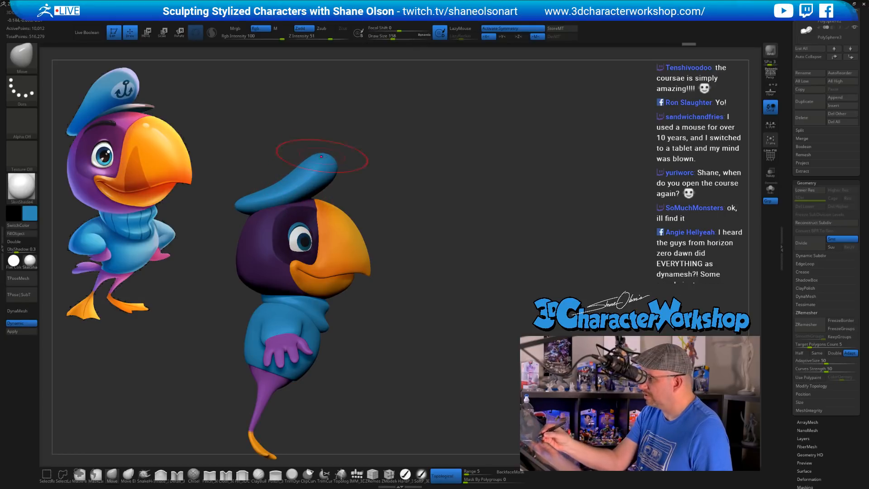
{"action": "mouse_move", "coordinate": [382, 182]}
{"action": "left_mouse_down"}
{"action": "mouse_move", "coordinate": [398, 190]}
{"action": "mouse_move", "coordinate": [379, 195]}
{"action": "mouse_move", "coordinate": [395, 183]}
{"action": "mouse_move", "coordinate": [389, 207]}
{"action": "mouse_move", "coordinate": [362, 226]}
{"action": "mouse_move", "coordinate": [413, 202]}
{"action": "mouse_move", "coordinate": [403, 222]}
{"action": "mouse_move", "coordinate": [415, 232]}
{"action": "mouse_move", "coordinate": [369, 193]}
{"action": "mouse_move", "coordinate": [432, 220]}
{"action": "mouse_move", "coordinate": [448, 201]}
{"action": "mouse_move", "coordinate": [376, 194]}
{"action": "left_mouse_up"}
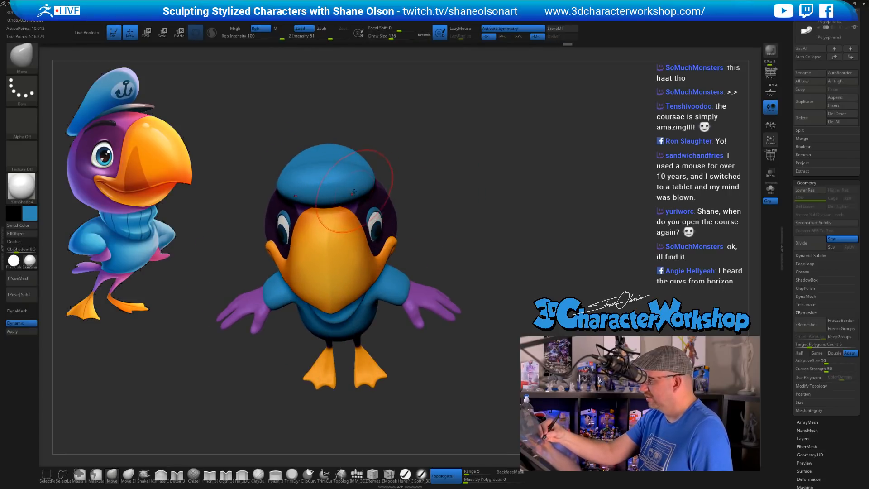
Puff up the cap's front and curve its upper profile down toward the back with the Move brush
{"action": "mouse_move", "coordinate": [464, 226]}
{"action": "left_mouse_down"}
{"action": "mouse_move", "coordinate": [479, 208]}
{"action": "mouse_move", "coordinate": [467, 239]}
{"action": "mouse_move", "coordinate": [431, 237]}
{"action": "mouse_move", "coordinate": [416, 249]}
{"action": "mouse_move", "coordinate": [303, 247]}
{"action": "mouse_move", "coordinate": [438, 250]}
{"action": "left_mouse_up"}
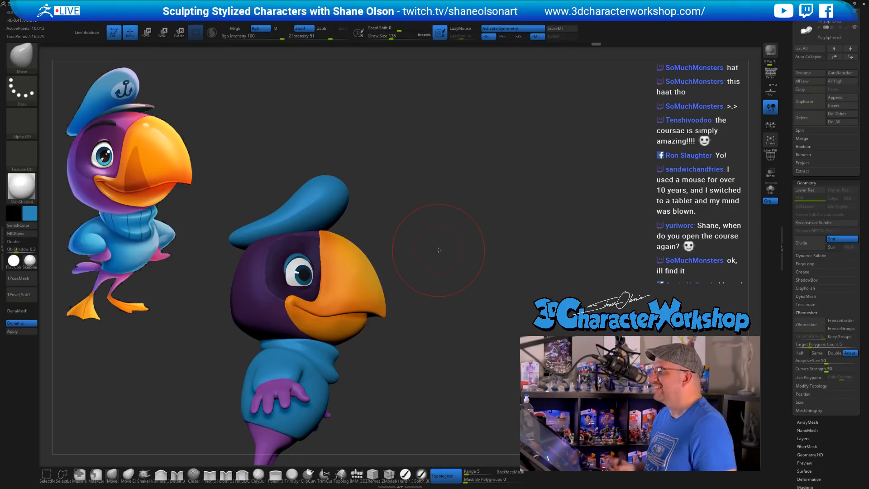
{"action": "mouse_move", "coordinate": [438, 250]}
{"action": "left_mouse_down", "text": "shift"}
{"action": "mouse_move", "coordinate": [465, 206]}
{"action": "mouse_move", "coordinate": [463, 223]}
{"action": "left_mouse_up", "text": "shift"}
{"action": "key", "text": "s"}
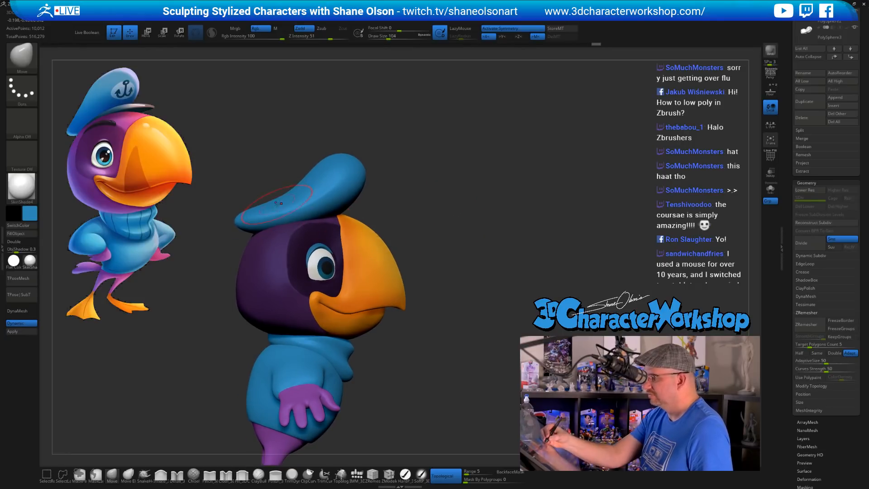
{"action": "mouse_move", "coordinate": [250, 174]}
{"action": "left_mouse_down"}
{"action": "mouse_move", "coordinate": [256, 212]}
{"action": "mouse_move", "coordinate": [270, 194]}
{"action": "mouse_move", "coordinate": [256, 195]}
{"action": "left_mouse_up"}
{"action": "key", "text": "s"}
{"action": "left_click_drag", "start_coordinate": [425, 253], "coordinate": [409, 203]}
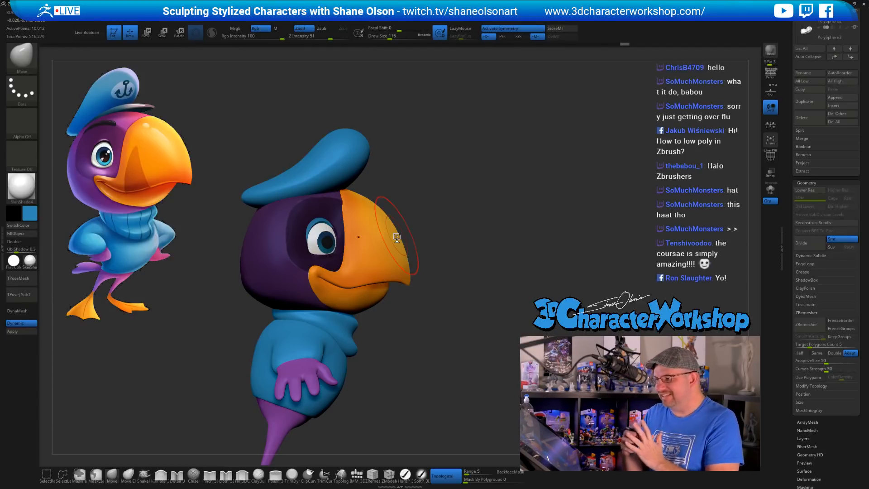
Adjust the cap's front bulge and underside above the beak with the Move brush
{"action": "mouse_move", "coordinate": [451, 185]}
{"action": "left_mouse_down"}
{"action": "mouse_move", "coordinate": [362, 200]}
{"action": "mouse_move", "coordinate": [451, 189]}
{"action": "left_mouse_up"}
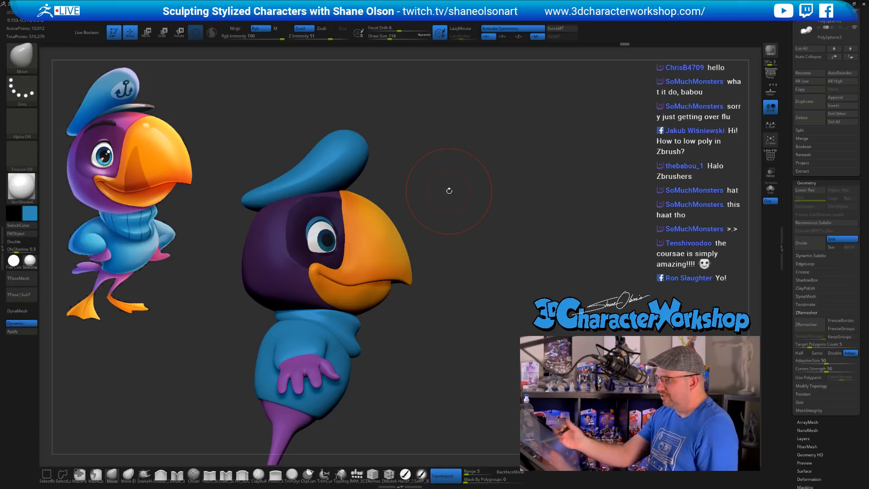
{"action": "left_click_drag", "start_coordinate": [435, 195], "coordinate": [345, 177]}
{"action": "left_click_drag", "start_coordinate": [403, 186], "coordinate": [353, 168]}
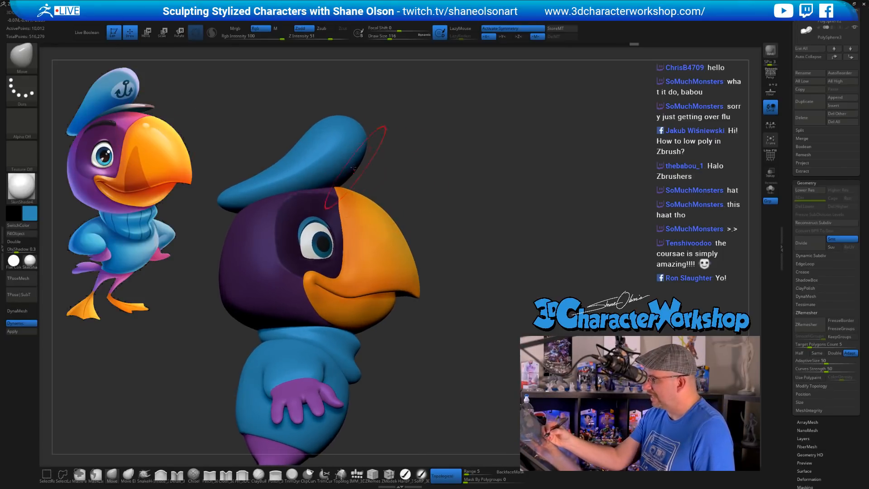
{"action": "left_click_drag", "start_coordinate": [385, 139], "coordinate": [367, 135]}
{"action": "left_click_drag", "start_coordinate": [435, 122], "coordinate": [440, 213], "text": "alt"}
{"action": "key", "text": "s"}
{"action": "mouse_move", "coordinate": [440, 212]}
{"action": "left_mouse_down"}
{"action": "mouse_move", "coordinate": [436, 229]}
{"action": "mouse_move", "coordinate": [416, 242]}
{"action": "mouse_move", "coordinate": [469, 232]}
{"action": "mouse_move", "coordinate": [443, 217]}
{"action": "mouse_move", "coordinate": [446, 209]}
{"action": "mouse_move", "coordinate": [447, 222]}
{"action": "mouse_move", "coordinate": [464, 217]}
{"action": "mouse_move", "coordinate": [460, 230]}
{"action": "left_mouse_up"}
Refine the cap's dished top and lower side edges with a subtractive sculpting brush at intensity 20, smoothing the surface
{"action": "left_click", "coordinate": [210, 475]}
{"action": "key", "text": "s"}
{"action": "key", "text": "s"}
{"action": "left_click_drag", "start_coordinate": [460, 208], "coordinate": [444, 237], "text": "alt"}
{"action": "left_click_drag", "start_coordinate": [448, 224], "coordinate": [466, 228]}
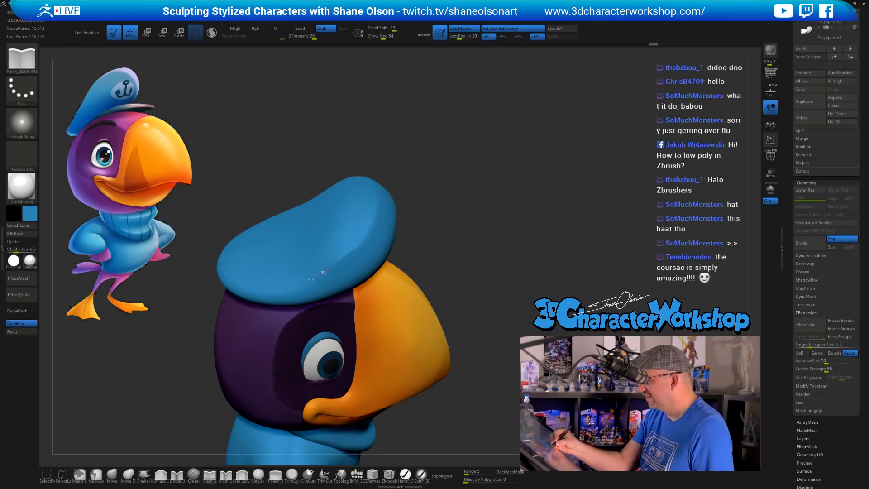
{"action": "left_click_drag", "start_coordinate": [471, 240], "coordinate": [397, 257]}
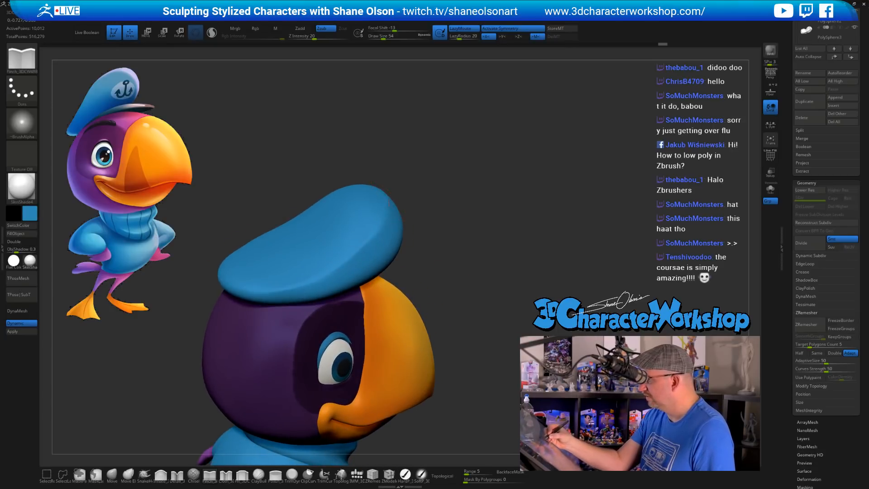
{"action": "mouse_move", "coordinate": [481, 266]}
{"action": "left_mouse_down"}
{"action": "mouse_move", "coordinate": [470, 258]}
{"action": "mouse_move", "coordinate": [471, 239]}
{"action": "mouse_move", "coordinate": [493, 270]}
{"action": "mouse_move", "coordinate": [483, 256]}
{"action": "mouse_move", "coordinate": [462, 279]}
{"action": "mouse_move", "coordinate": [530, 269]}
{"action": "mouse_move", "coordinate": [500, 281]}
{"action": "mouse_move", "coordinate": [457, 274]}
{"action": "left_mouse_up"}
{"action": "key", "text": "shift"}
{"action": "key", "text": "s"}
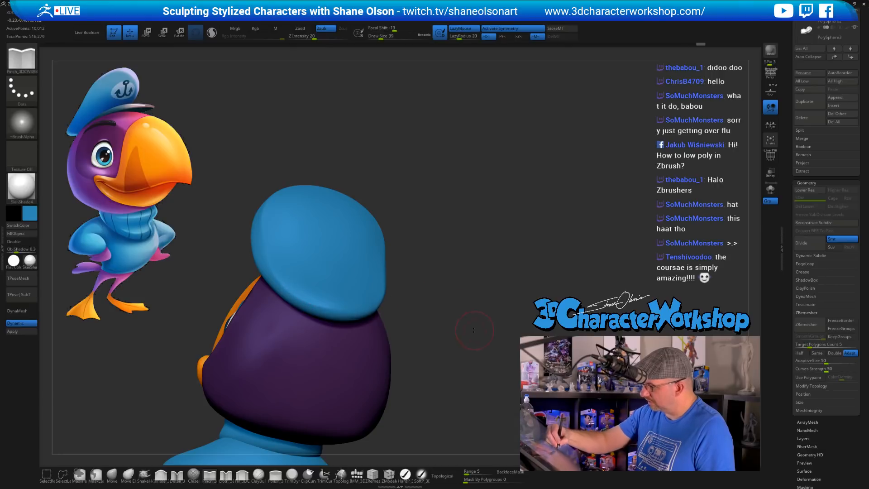
{"action": "left_click_drag", "start_coordinate": [425, 302], "coordinate": [441, 295]}
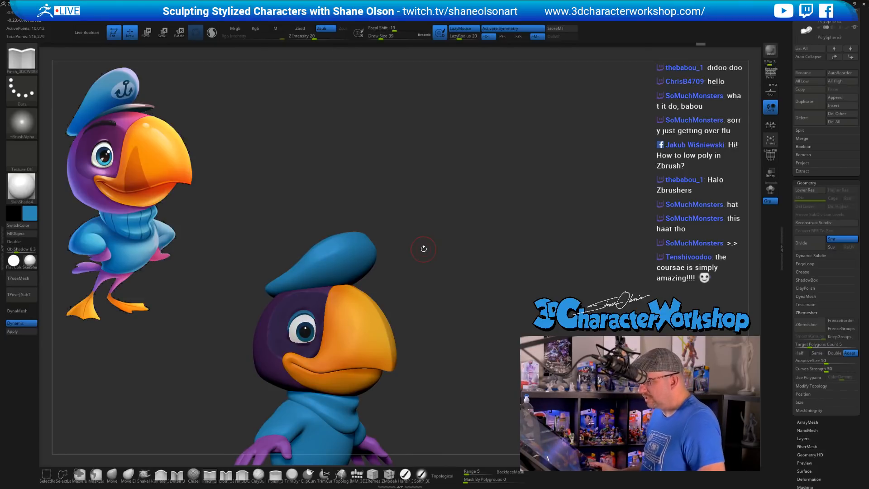
Split the blue cap off the head mesh into its own separate subtool
{"action": "left_click_drag", "start_coordinate": [423, 246], "coordinate": [437, 234]}
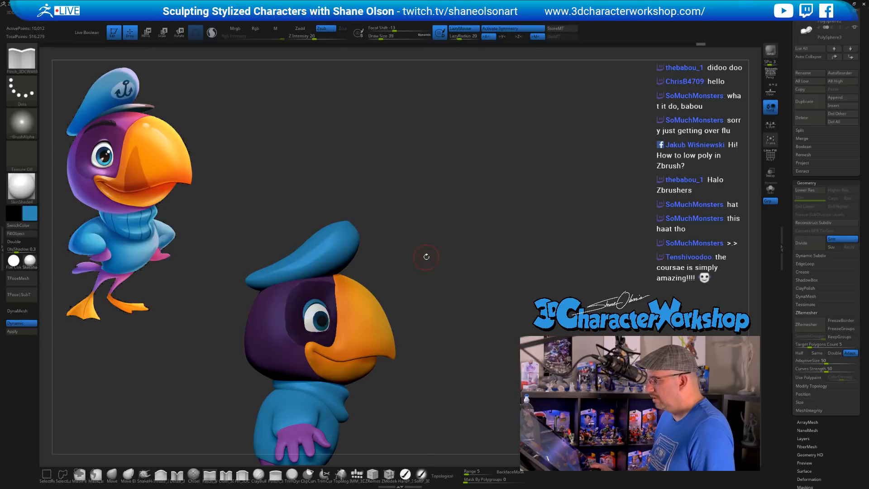
{"action": "key", "text": "ctrl+space"}
{"action": "left_click", "coordinate": [429, 276]}
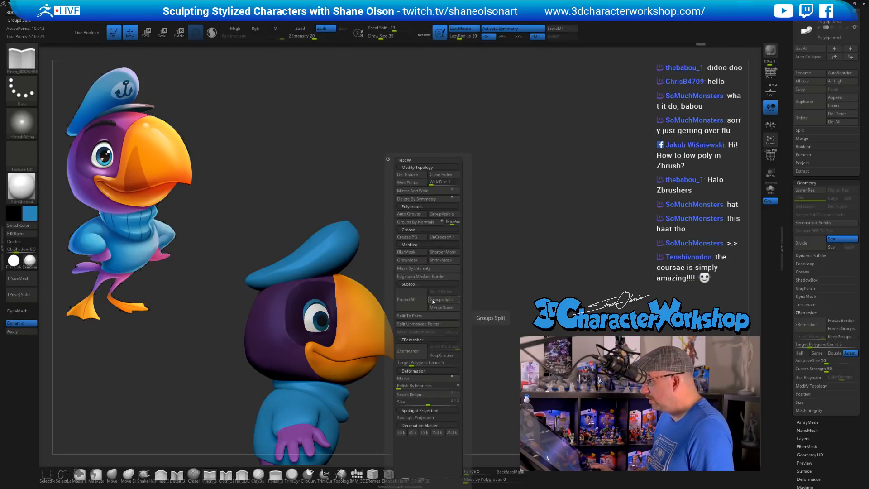
{"action": "left_click", "coordinate": [386, 315]}
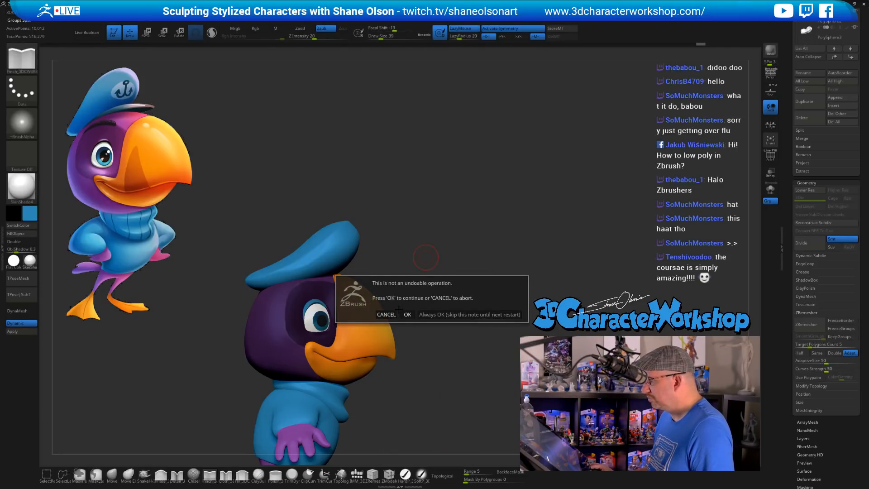
{"action": "key", "text": "ctrl+space"}
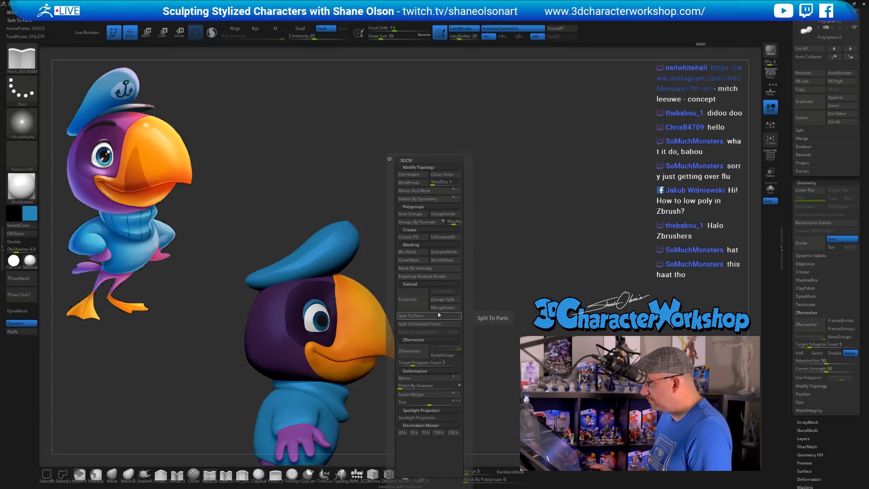
{"action": "left_click", "coordinate": [435, 324]}
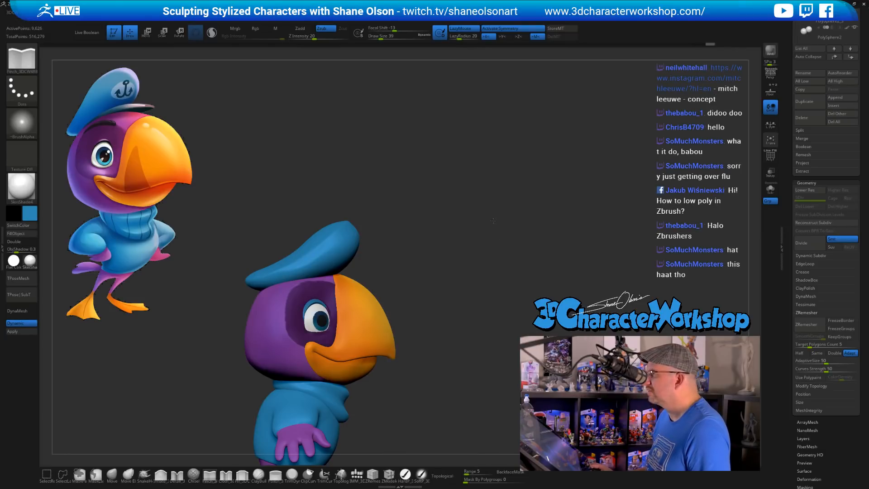
{"action": "left_click_drag", "start_coordinate": [491, 211], "coordinate": [535, 235]}
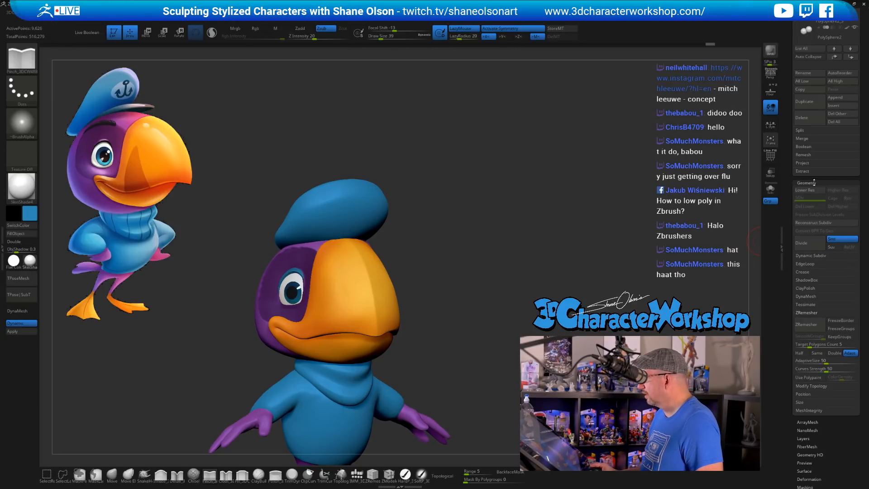
{"action": "scroll", "coordinate": [787, 155], "scroll_direction": "up", "scroll_amount": 5}
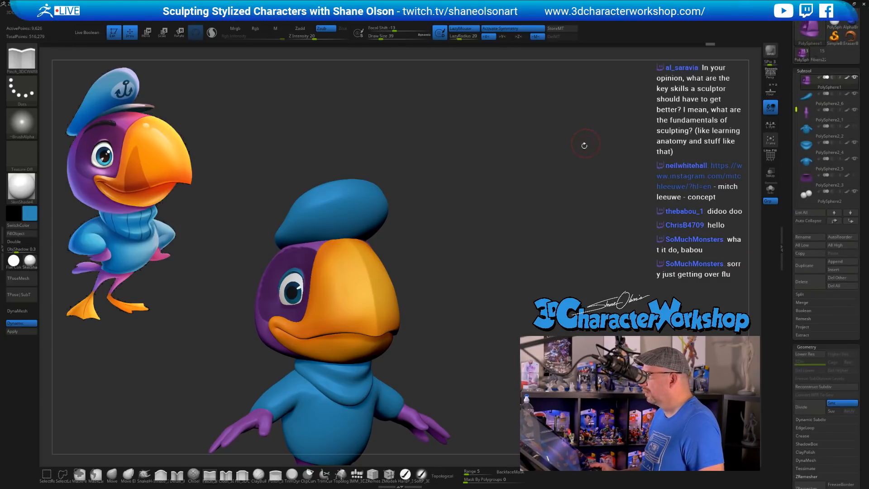
Sample the purple colour and fill the parrot's hands with it
{"action": "left_click_drag", "start_coordinate": [581, 145], "coordinate": [517, 155]}
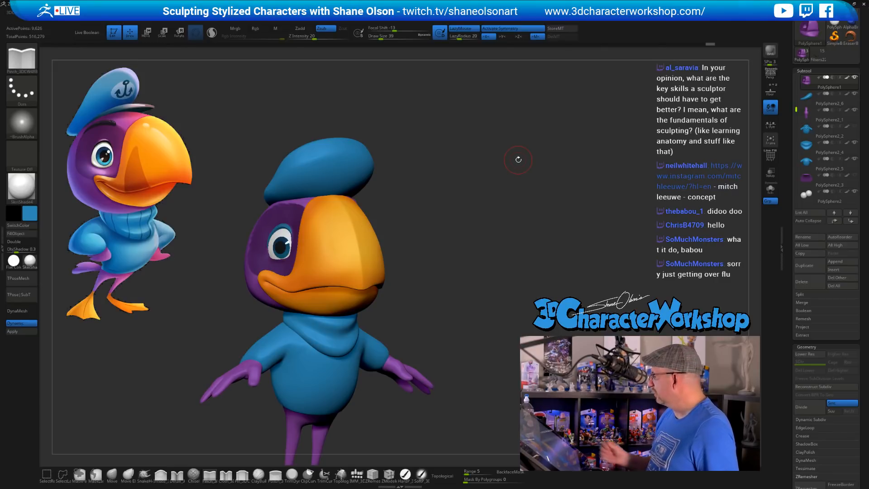
{"action": "left_click_drag", "start_coordinate": [518, 160], "coordinate": [471, 276]}
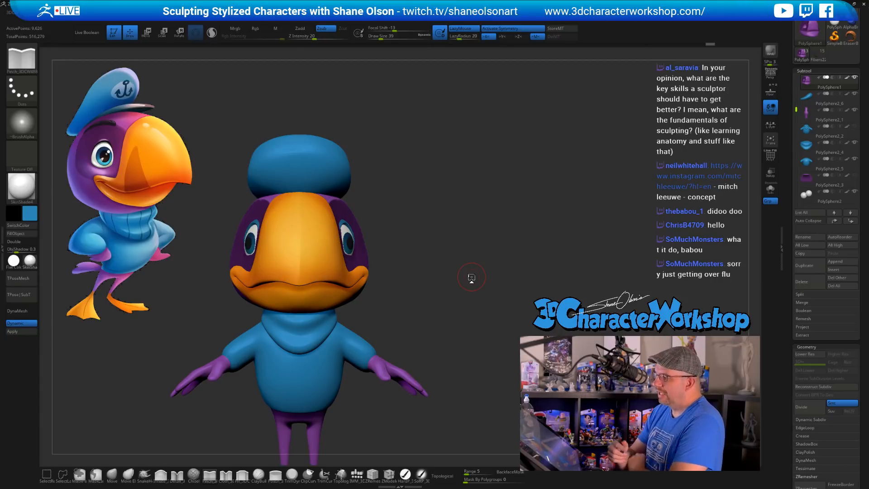
{"action": "left_click_drag", "start_coordinate": [471, 276], "coordinate": [471, 292]}
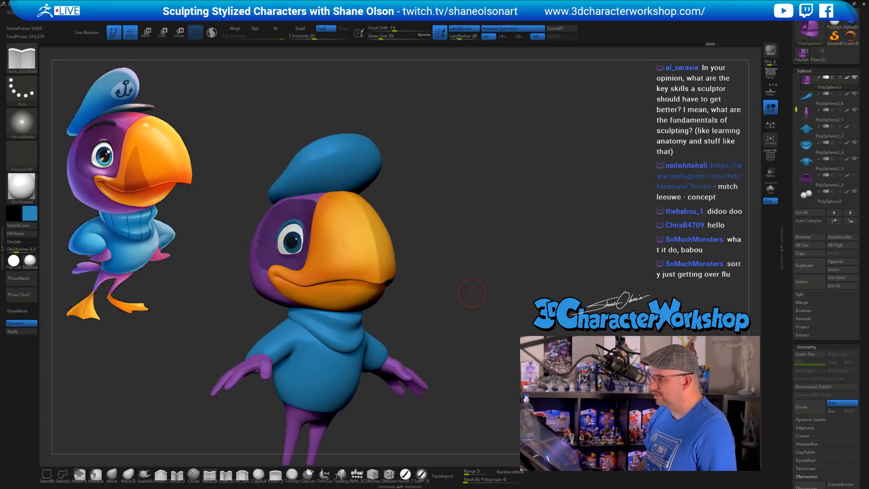
{"action": "left_click_drag", "start_coordinate": [469, 326], "coordinate": [475, 299]}
{"action": "key", "text": "c"}
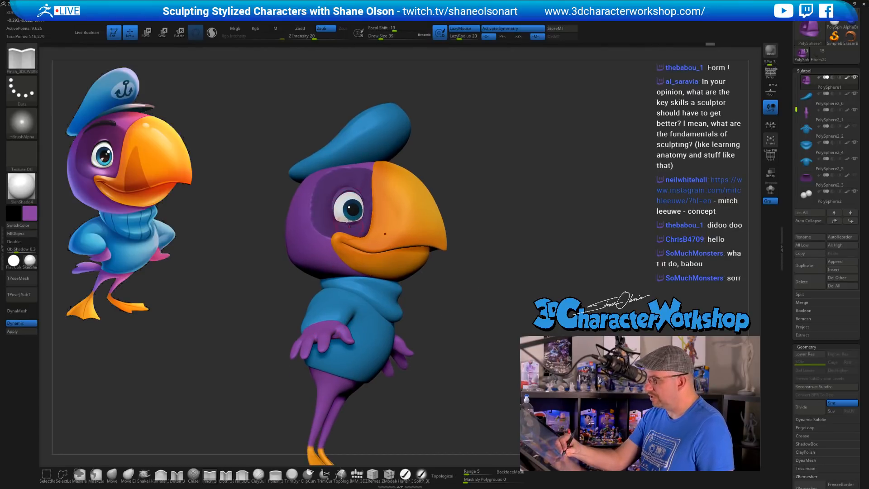
{"action": "left_click", "coordinate": [99, 267], "text": "alt"}
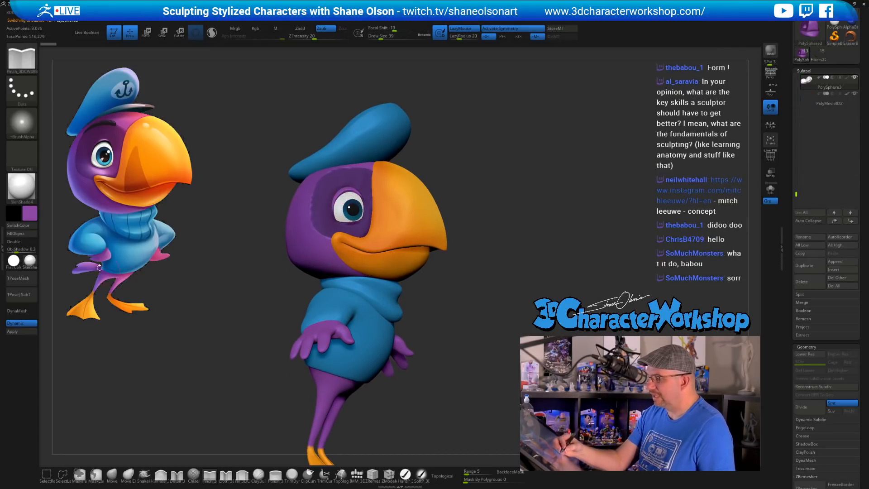
{"action": "left_click", "coordinate": [16, 233]}
{"action": "left_click_drag", "start_coordinate": [461, 337], "coordinate": [460, 311], "text": "alt"}
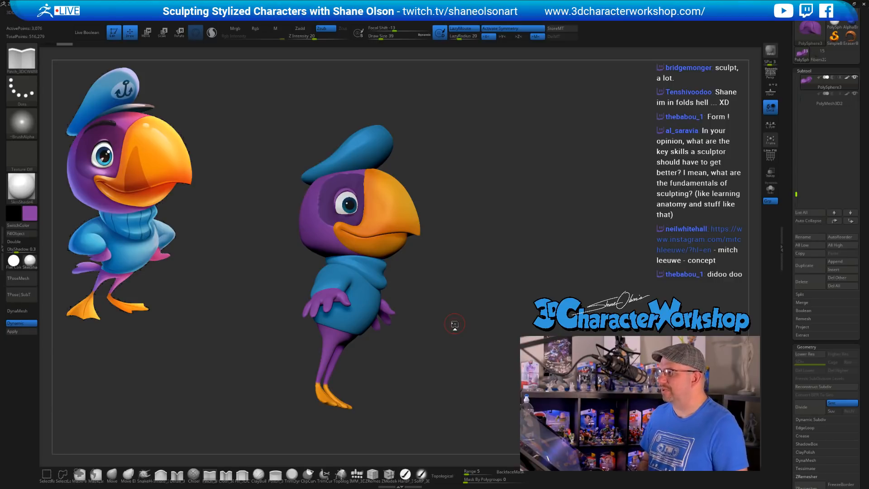
{"action": "left_click_drag", "start_coordinate": [473, 270], "coordinate": [488, 275]}
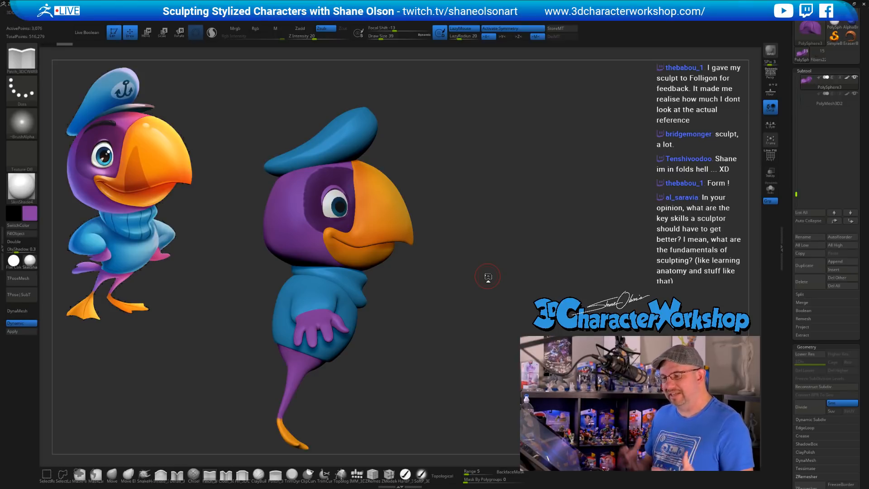
{"action": "mouse_move", "coordinate": [455, 279]}
{"action": "left_mouse_down"}
{"action": "mouse_move", "coordinate": [453, 296]}
{"action": "mouse_move", "coordinate": [440, 284]}
{"action": "mouse_move", "coordinate": [463, 264]}
{"action": "mouse_move", "coordinate": [444, 279]}
{"action": "mouse_move", "coordinate": [462, 277]}
{"action": "mouse_move", "coordinate": [442, 277]}
{"action": "mouse_move", "coordinate": [457, 276]}
{"action": "left_mouse_up"}
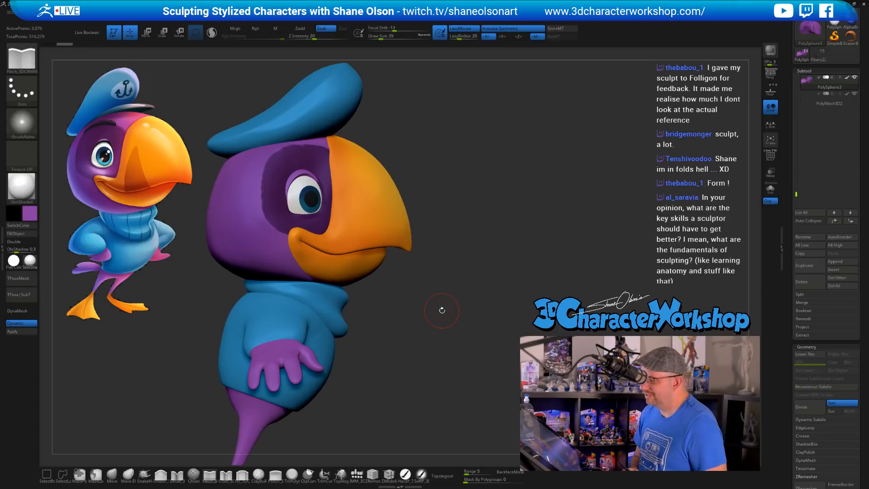
{"action": "mouse_move", "coordinate": [442, 310]}
{"action": "left_mouse_down"}
{"action": "mouse_move", "coordinate": [450, 357]}
{"action": "mouse_move", "coordinate": [434, 362]}
{"action": "left_mouse_up"}
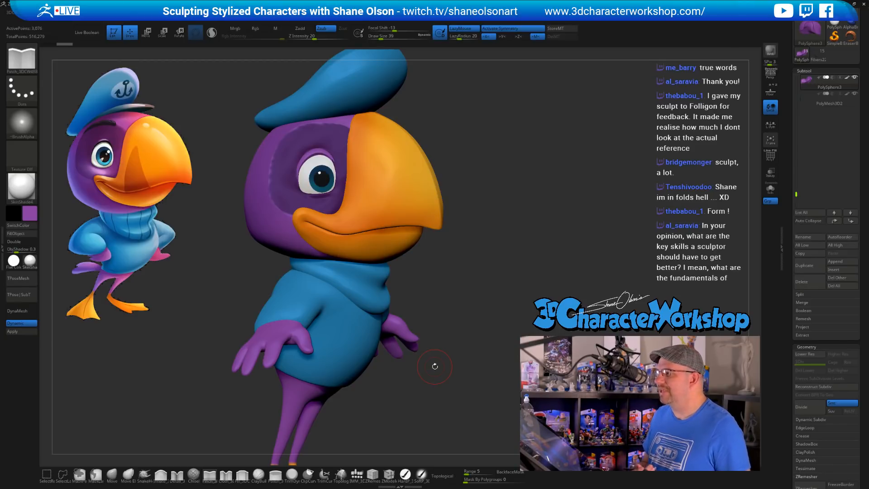
{"action": "mouse_move", "coordinate": [500, 265]}
{"action": "left_mouse_down"}
{"action": "mouse_move", "coordinate": [491, 291]}
{"action": "mouse_move", "coordinate": [487, 252]}
{"action": "mouse_move", "coordinate": [520, 244]}
{"action": "mouse_move", "coordinate": [496, 244]}
{"action": "mouse_move", "coordinate": [508, 285]}
{"action": "left_mouse_up"}
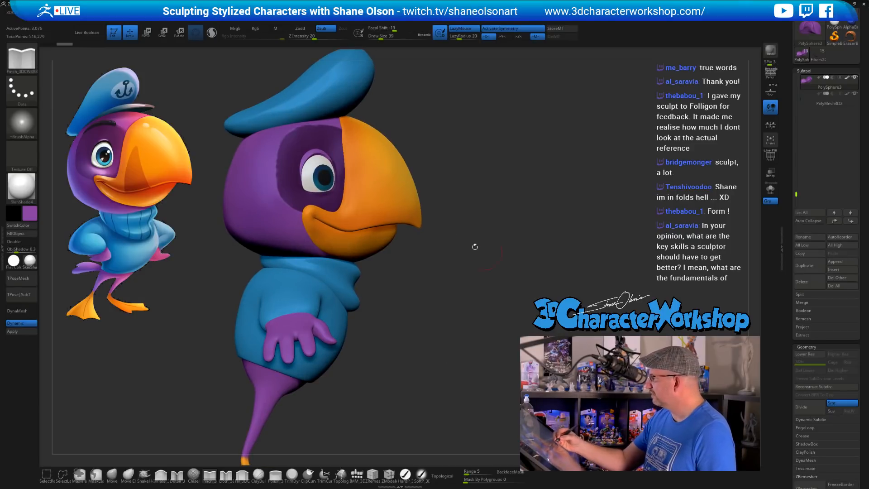
Select the cap subtool and insert a large QuadSphere-2 sphere on its top centreline with the insert-mesh brush
{"action": "left_click", "coordinate": [344, 111], "text": "alt"}
{"action": "mouse_move", "coordinate": [445, 191]}
{"action": "left_mouse_down"}
{"action": "mouse_move", "coordinate": [466, 234]}
{"action": "mouse_move", "coordinate": [457, 223]}
{"action": "mouse_move", "coordinate": [457, 260]}
{"action": "mouse_move", "coordinate": [457, 247]}
{"action": "left_mouse_up"}
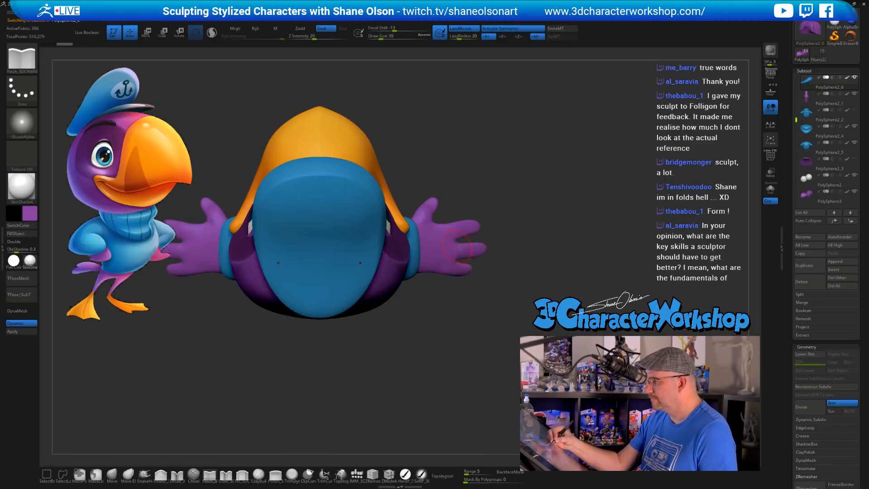
{"action": "left_click_drag", "start_coordinate": [419, 379], "coordinate": [362, 364]}
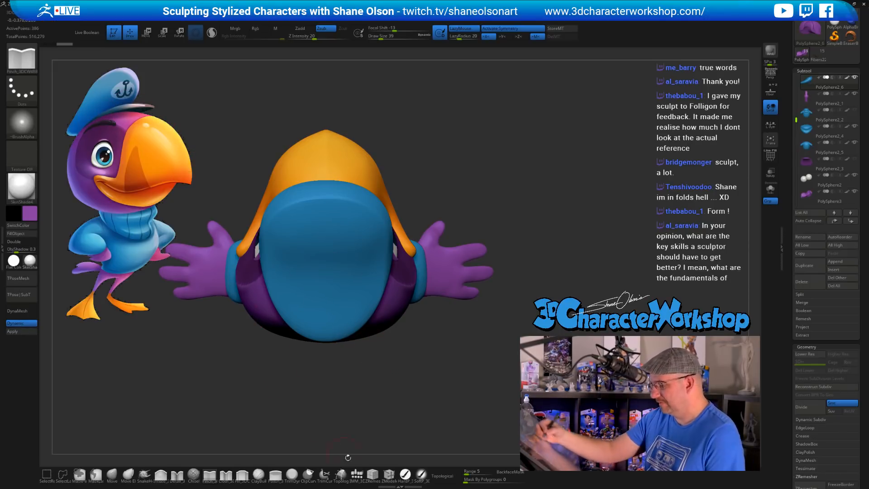
{"action": "left_click", "coordinate": [356, 474]}
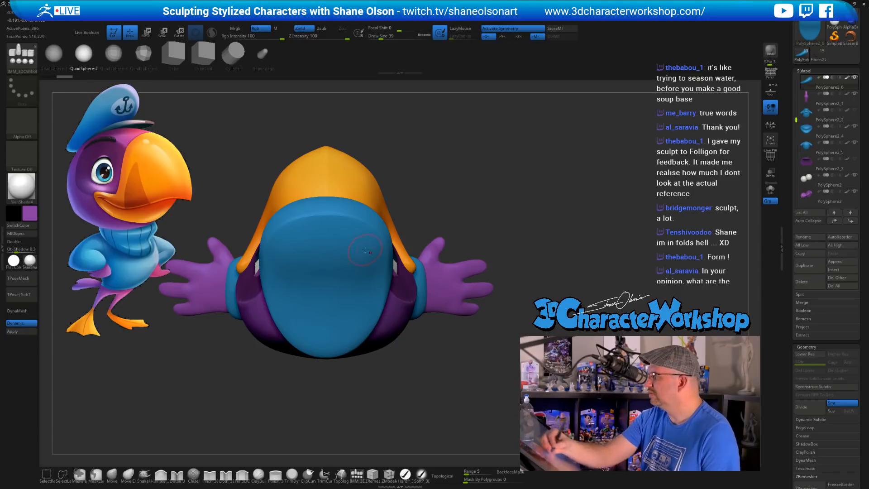
{"action": "left_click_drag", "start_coordinate": [395, 198], "coordinate": [392, 207]}
{"action": "left_click_drag", "start_coordinate": [418, 226], "coordinate": [353, 284]}
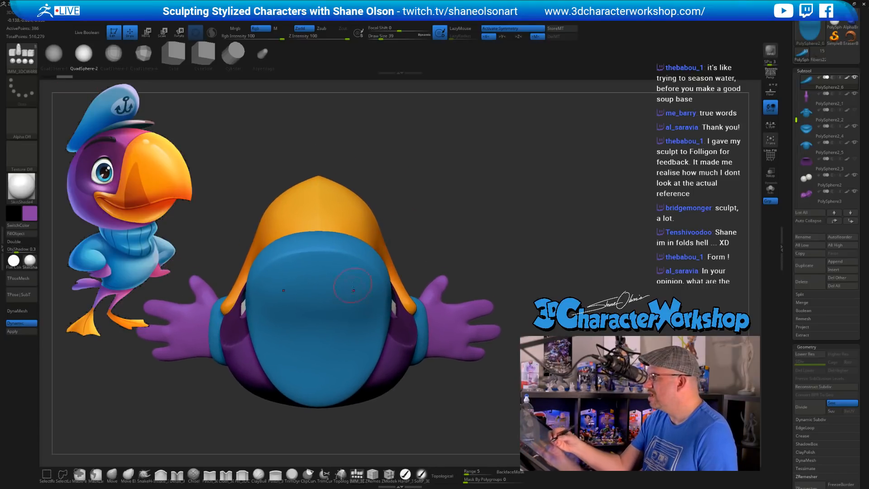
{"action": "right_click_drag", "start_coordinate": [363, 246], "coordinate": [364, 231], "text": "alt"}
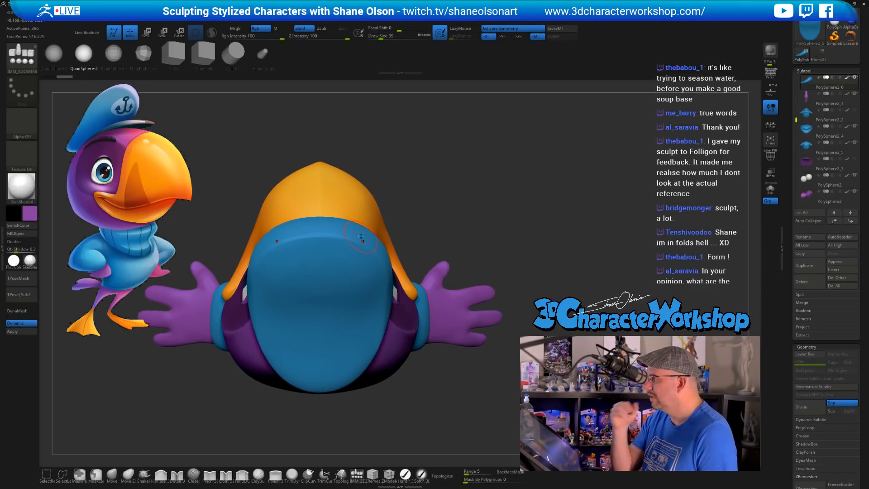
{"action": "mouse_move", "coordinate": [319, 306]}
{"action": "left_mouse_down"}
{"action": "mouse_move", "coordinate": [323, 409]}
{"action": "mouse_move", "coordinate": [362, 435]}
{"action": "mouse_move", "coordinate": [430, 407]}
{"action": "mouse_move", "coordinate": [489, 344]}
{"action": "mouse_move", "coordinate": [513, 284]}
{"action": "left_mouse_up"}
{"action": "right_click_drag", "start_coordinate": [512, 284], "coordinate": [510, 246]}
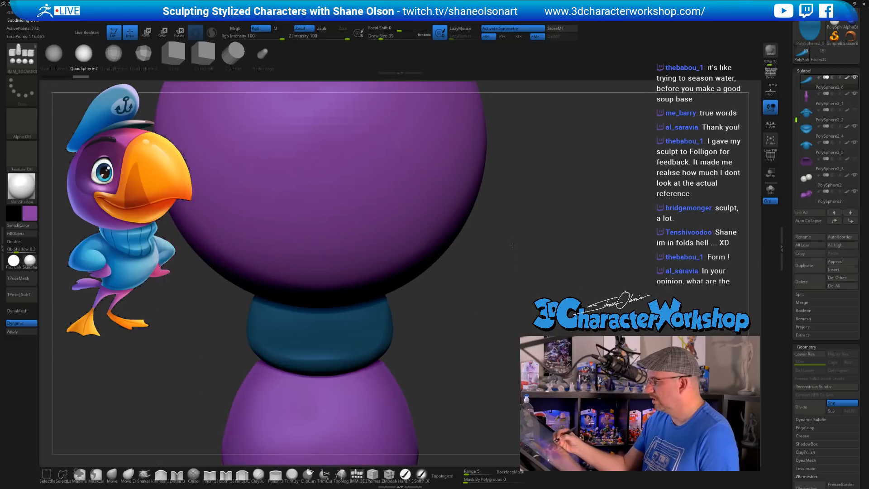
Move the inserted purple sphere down from above the cap so it surrounds the parrot's head and upper body
{"action": "right_click_drag", "start_coordinate": [481, 337], "coordinate": [430, 290], "text": "ctrl"}
{"action": "key", "text": "w"}
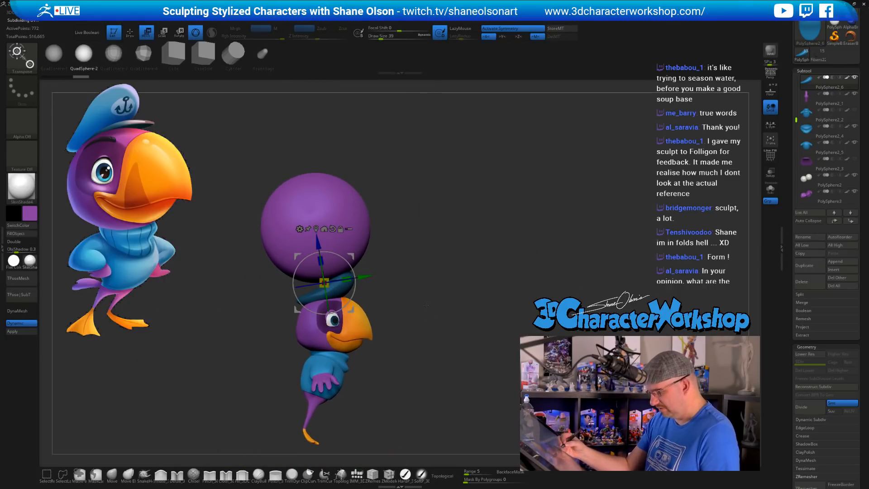
{"action": "left_click_drag", "start_coordinate": [324, 283], "coordinate": [344, 404]}
{"action": "left_click_drag", "start_coordinate": [371, 377], "coordinate": [372, 376]}
{"action": "left_click_drag", "start_coordinate": [489, 343], "coordinate": [460, 335]}
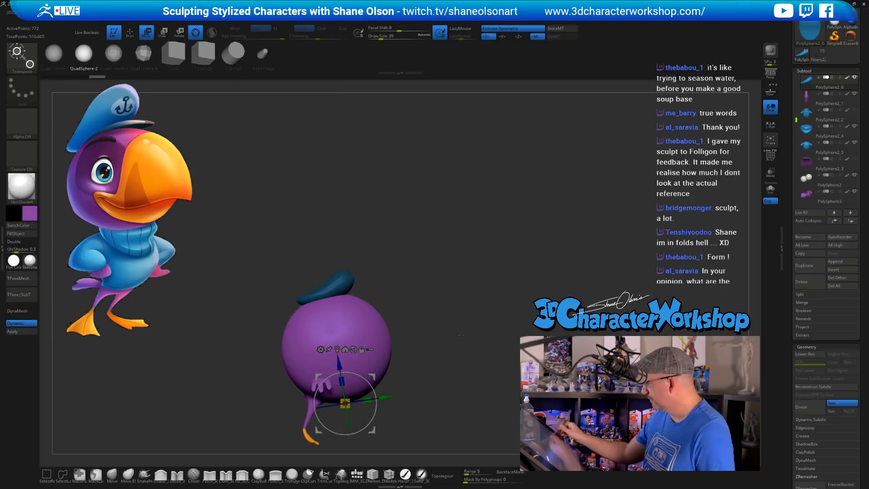
{"action": "left_click_drag", "start_coordinate": [455, 323], "coordinate": [457, 346], "text": "alt"}
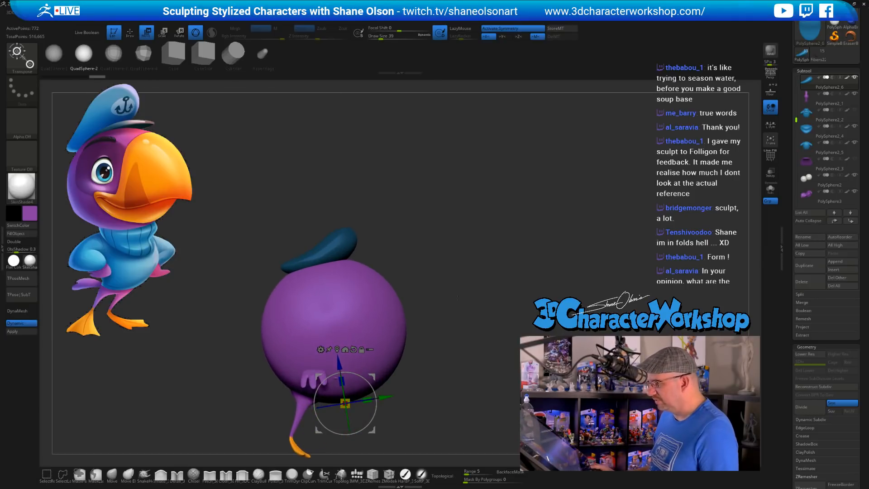
Split the inserted sphere from the cap into a separate subtool
{"action": "key", "text": "space"}
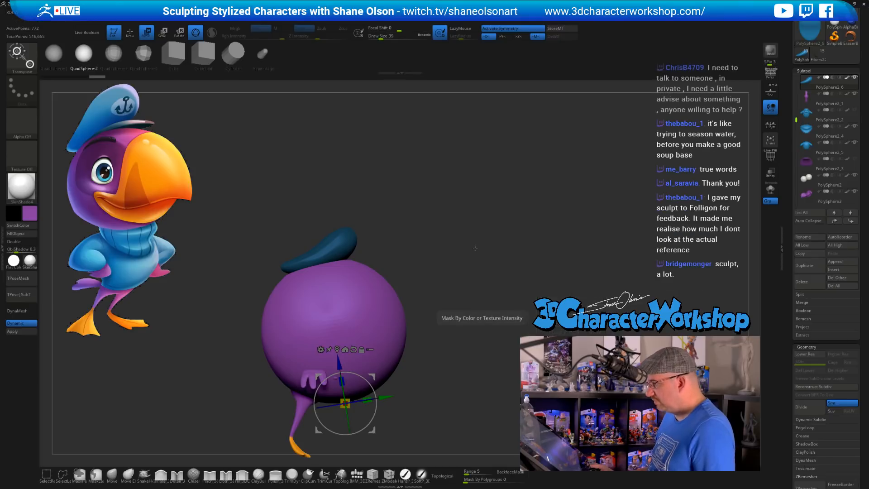
{"action": "key", "text": "space"}
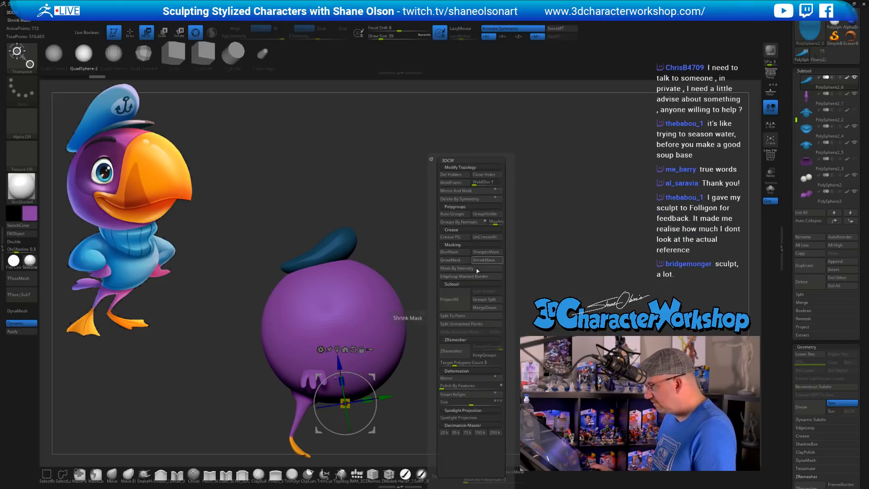
{"action": "left_click", "coordinate": [462, 317]}
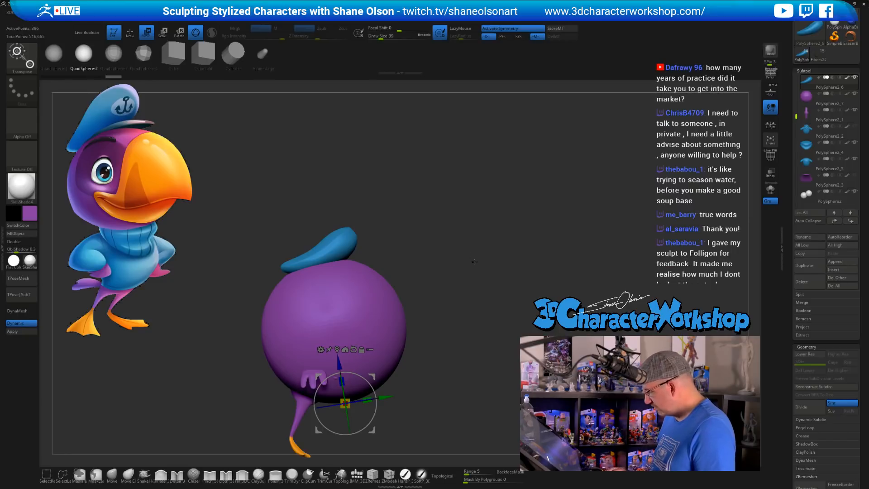
Select the new sphere subtool, isolate it with Solo, frame it and return to Draw mode
{"action": "key", "text": "Down"}
{"action": "left_click", "coordinate": [770, 187]}
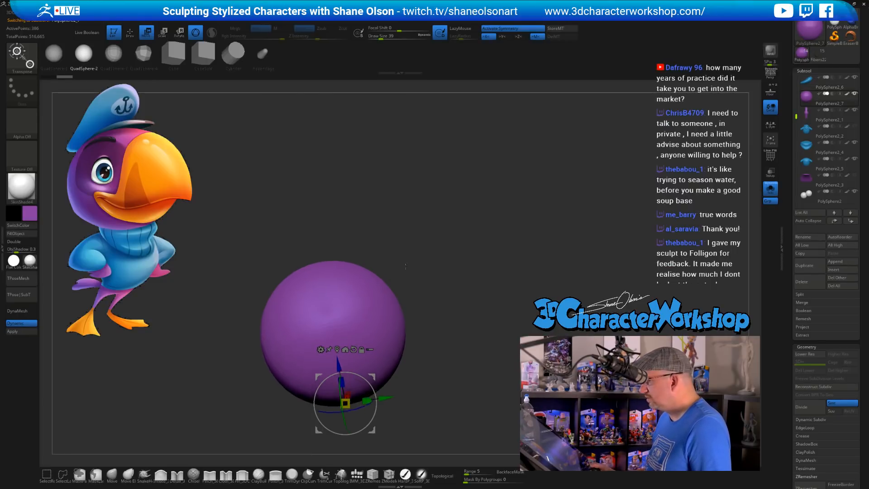
{"action": "left_click", "coordinate": [770, 188]}
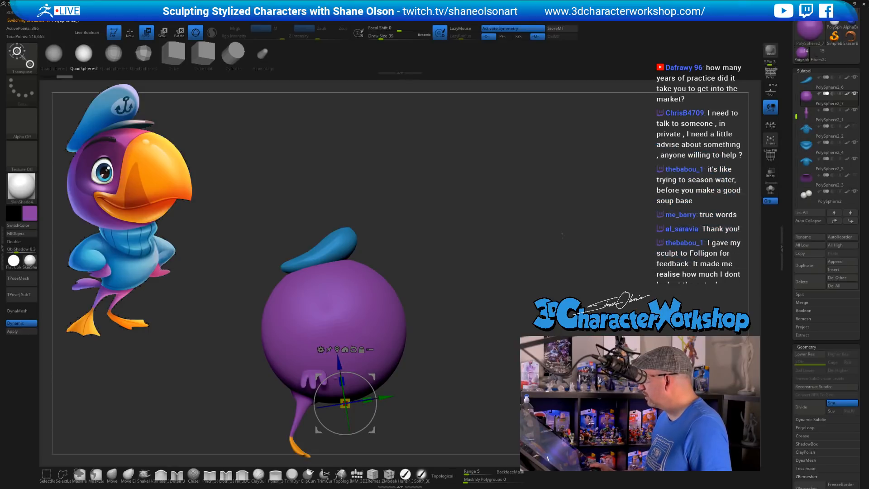
{"action": "left_click_drag", "start_coordinate": [476, 235], "coordinate": [477, 254]}
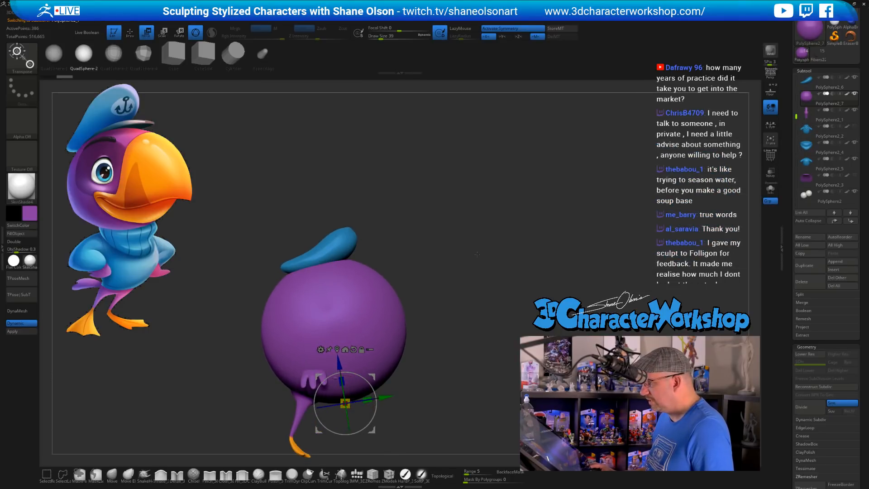
{"action": "left_click_drag", "start_coordinate": [487, 179], "coordinate": [508, 299], "text": "alt"}
{"action": "key", "text": "f"}
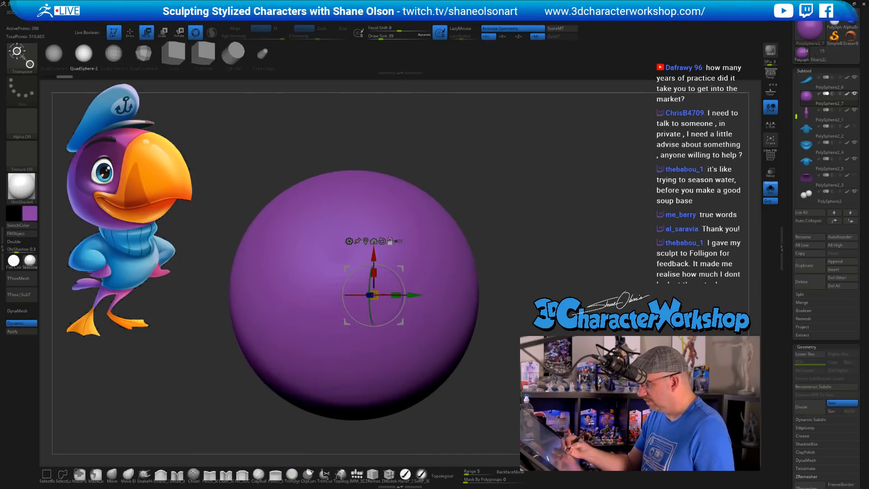
{"action": "key", "text": "q"}
{"action": "left_click_drag", "start_coordinate": [500, 221], "coordinate": [517, 234], "text": "alt"}
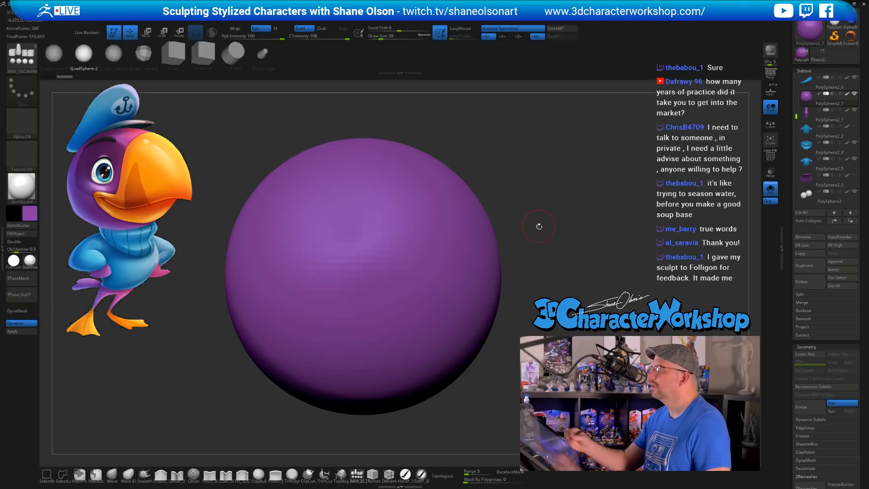
{"action": "left_click_drag", "start_coordinate": [538, 225], "coordinate": [525, 230], "text": "alt"}
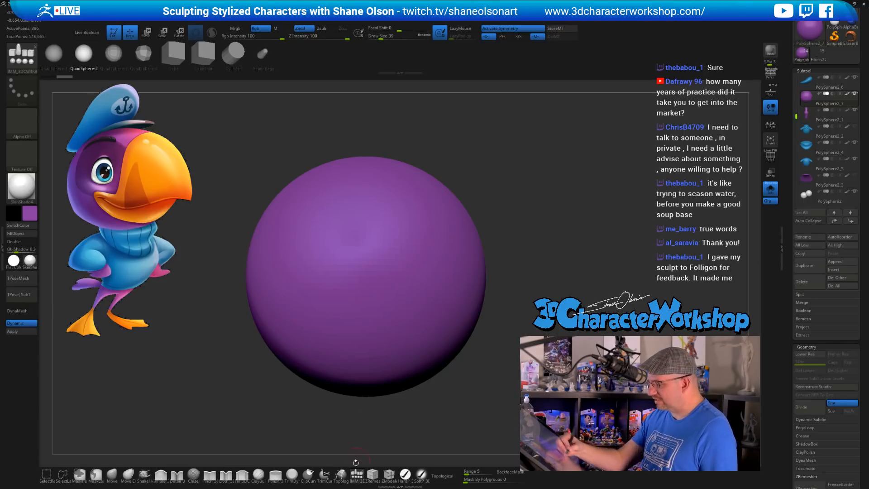
Draw five roughly parallel vertical lines across the front of the sphere with the Topology brush
{"action": "left_click", "coordinate": [342, 475]}
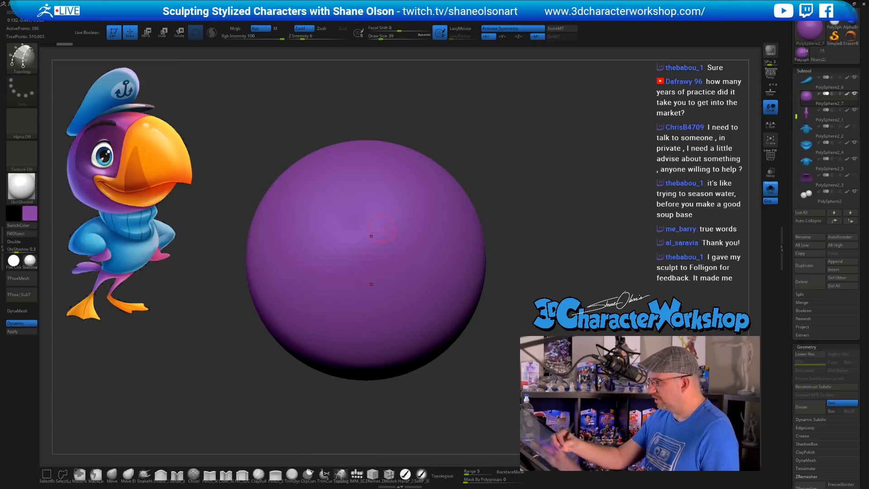
{"action": "left_click_drag", "start_coordinate": [492, 237], "coordinate": [488, 245], "text": "alt"}
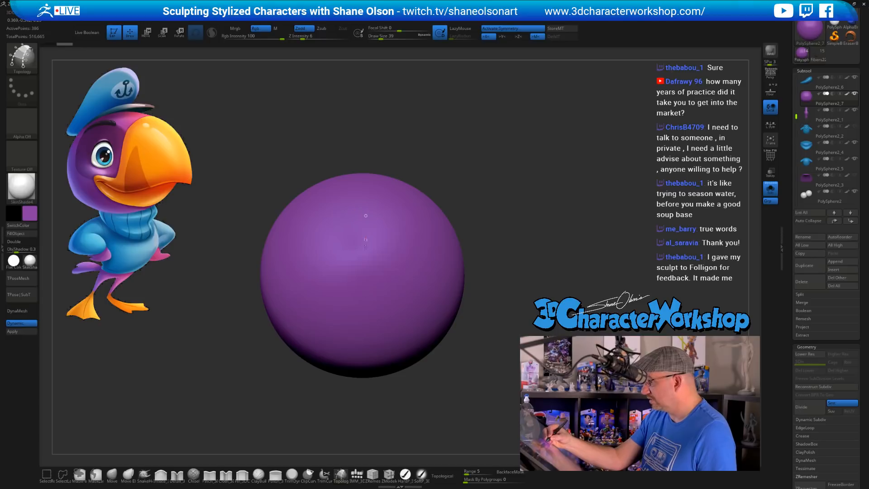
{"action": "left_click_drag", "start_coordinate": [365, 216], "coordinate": [366, 333]}
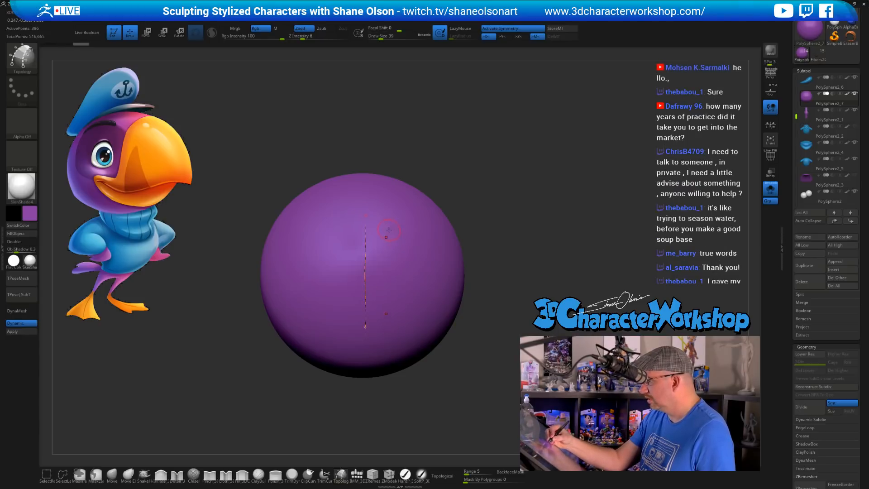
{"action": "left_click_drag", "start_coordinate": [389, 258], "coordinate": [389, 314]}
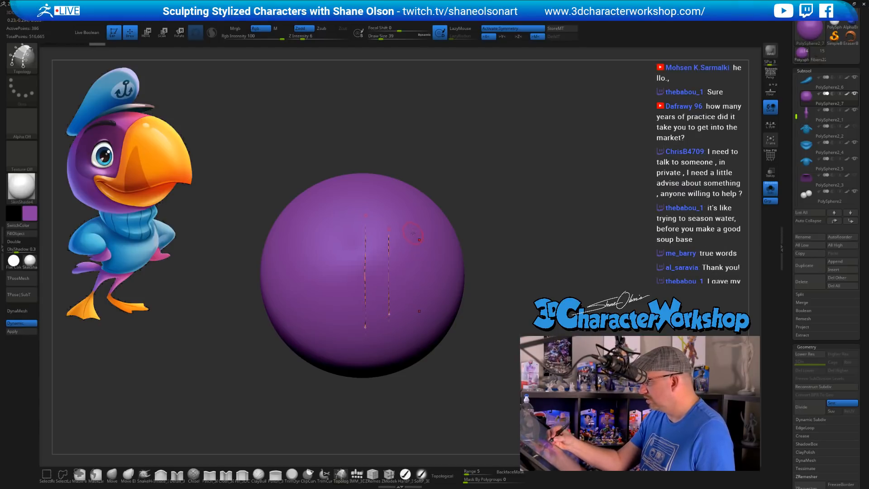
{"action": "left_click_drag", "start_coordinate": [413, 233], "coordinate": [414, 311]}
{"action": "mouse_move", "coordinate": [477, 235]}
{"action": "left_mouse_down", "text": "alt"}
{"action": "mouse_move", "coordinate": [475, 247]}
{"action": "mouse_move", "coordinate": [503, 252]}
{"action": "left_mouse_up", "text": "alt"}
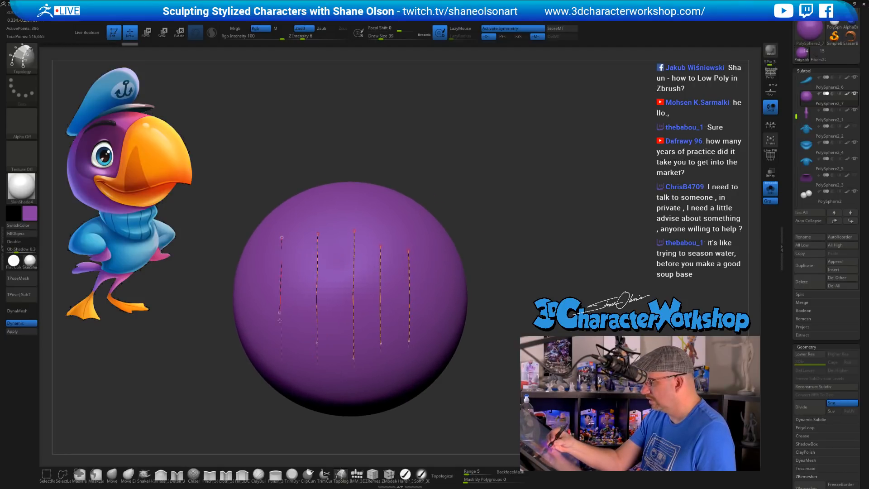
{"action": "left_click_drag", "start_coordinate": [279, 319], "coordinate": [278, 335]}
{"action": "mouse_move", "coordinate": [380, 247]}
{"action": "left_mouse_down"}
{"action": "mouse_move", "coordinate": [379, 226]}
{"action": "mouse_move", "coordinate": [407, 225]}
{"action": "left_mouse_up"}
{"action": "mouse_move", "coordinate": [503, 259]}
{"action": "left_mouse_down", "text": "alt"}
{"action": "mouse_move", "coordinate": [506, 285]}
{"action": "mouse_move", "coordinate": [506, 269]}
{"action": "left_mouse_up", "text": "alt"}
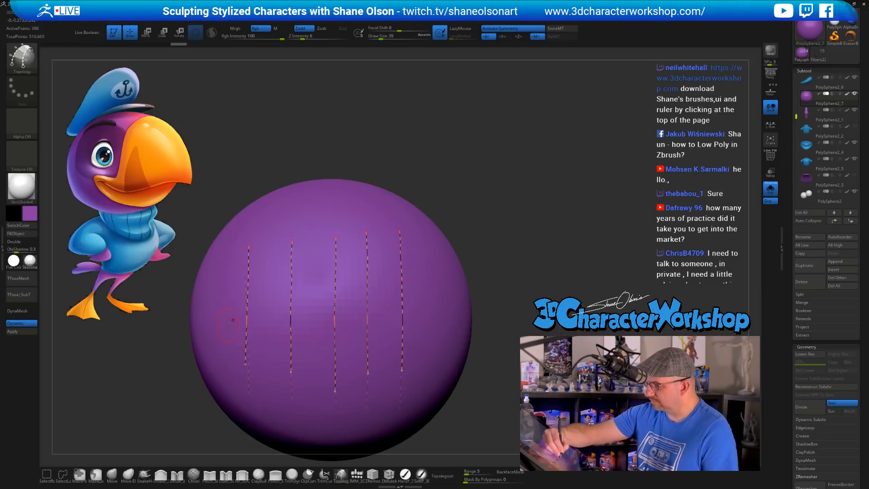
Draw three horizontal topology lines across the vertical ones to form a grid and trim the loose line ends
{"action": "left_click_drag", "start_coordinate": [320, 325], "coordinate": [323, 326]}
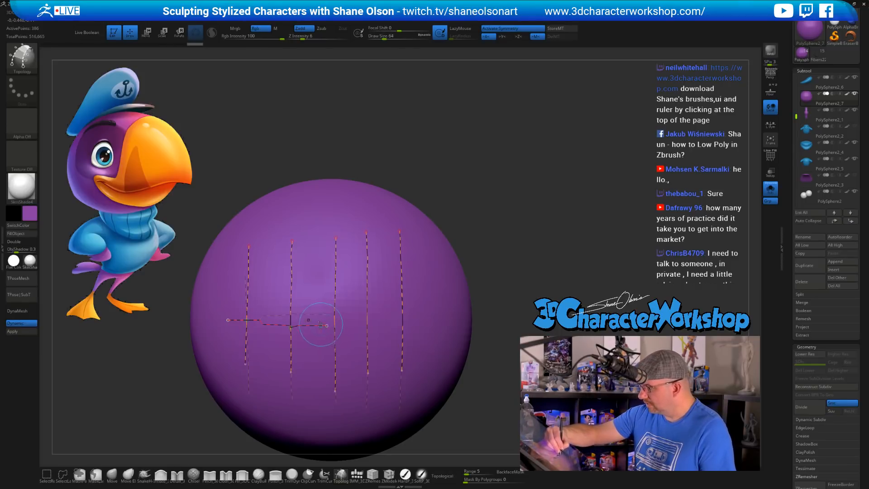
{"action": "key", "text": "ctrl+z"}
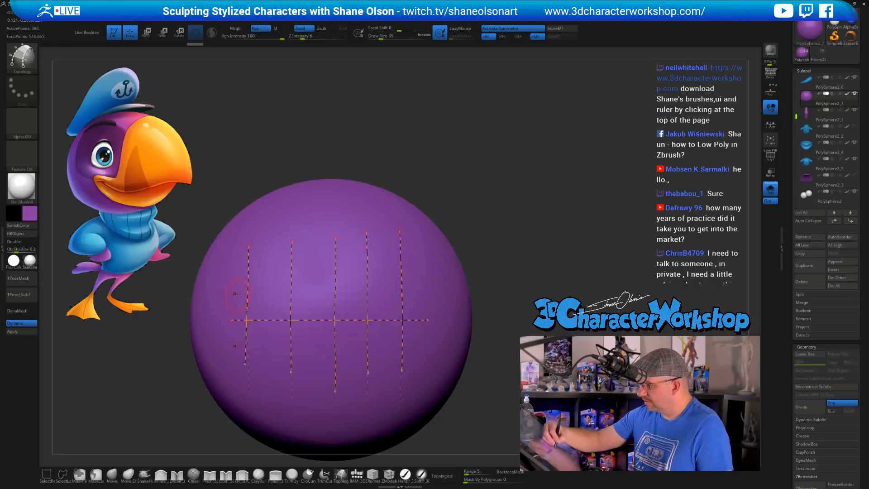
{"action": "mouse_move", "coordinate": [353, 291]}
{"action": "left_mouse_down"}
{"action": "mouse_move", "coordinate": [426, 287]}
{"action": "mouse_move", "coordinate": [420, 263]}
{"action": "left_mouse_up"}
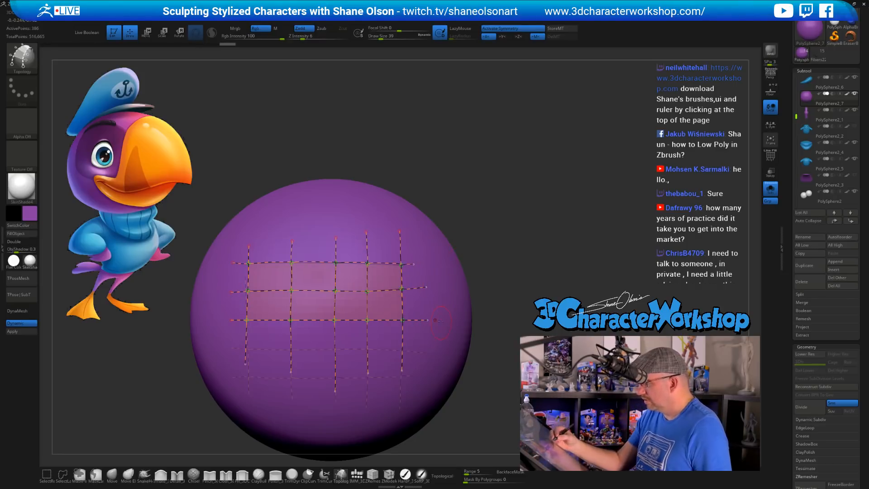
{"action": "mouse_move", "coordinate": [480, 312]}
{"action": "left_mouse_down"}
{"action": "mouse_move", "coordinate": [481, 227]}
{"action": "mouse_move", "coordinate": [480, 306]}
{"action": "left_mouse_up"}
{"action": "left_click_drag", "start_coordinate": [506, 257], "coordinate": [499, 289]}
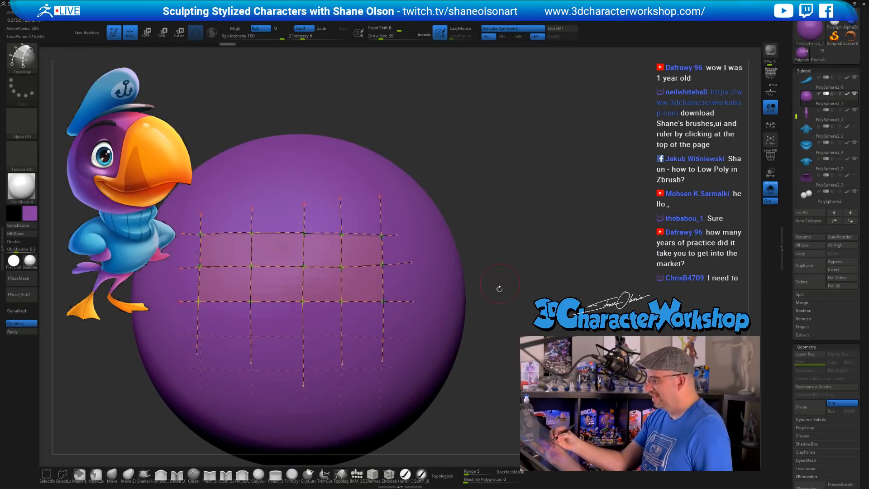
{"action": "left_click_drag", "start_coordinate": [428, 293], "coordinate": [428, 309], "text": "alt"}
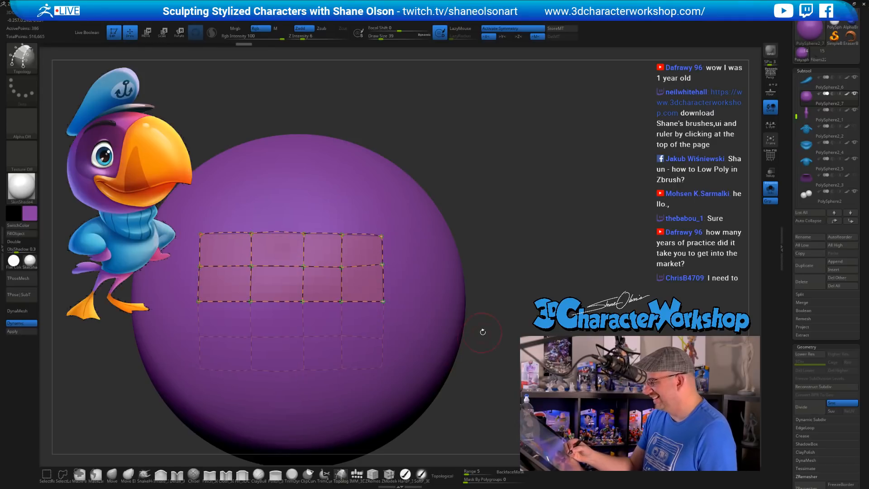
Set the Draw Size to 1 and generate a thin surface patch from the topology grid
{"action": "left_click_drag", "start_coordinate": [529, 242], "coordinate": [539, 253]}
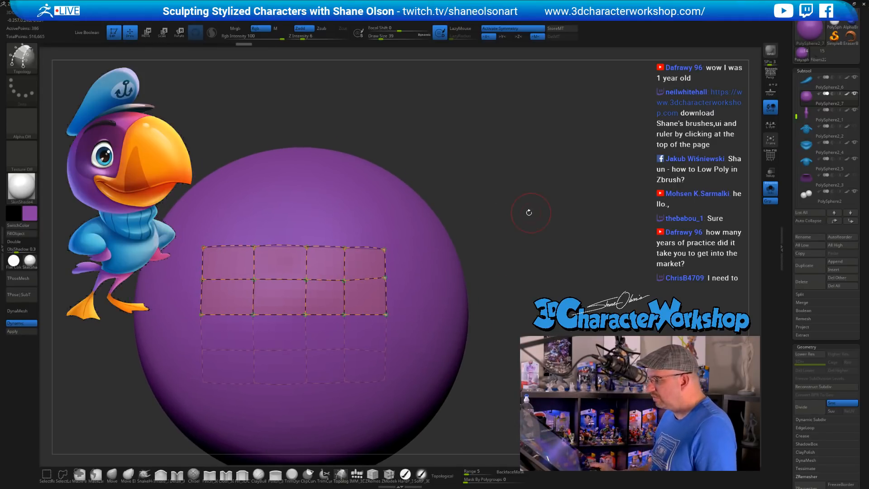
{"action": "left_click_drag", "start_coordinate": [528, 213], "coordinate": [493, 216], "text": "alt"}
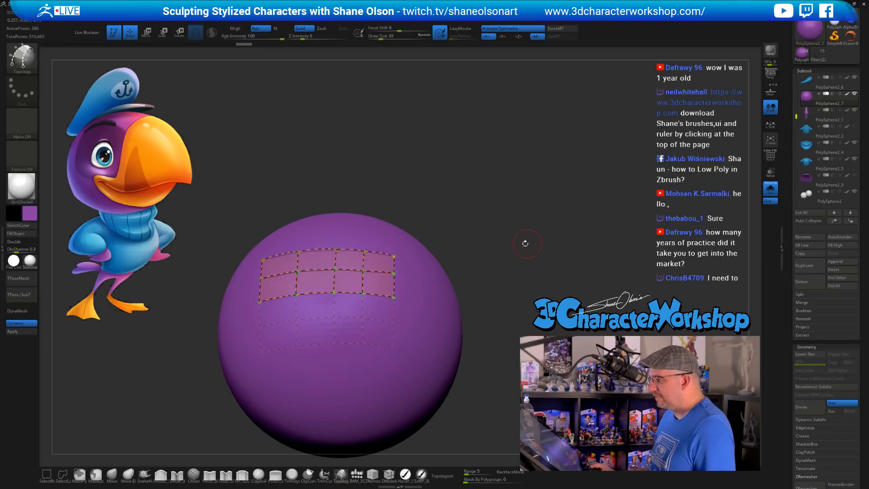
{"action": "mouse_move", "coordinate": [523, 244]}
{"action": "left_mouse_down", "text": "alt"}
{"action": "mouse_move", "coordinate": [507, 273]}
{"action": "mouse_move", "coordinate": [516, 244]}
{"action": "mouse_move", "coordinate": [545, 230]}
{"action": "mouse_move", "coordinate": [531, 232]}
{"action": "left_mouse_up", "text": "alt"}
{"action": "key", "text": "s"}
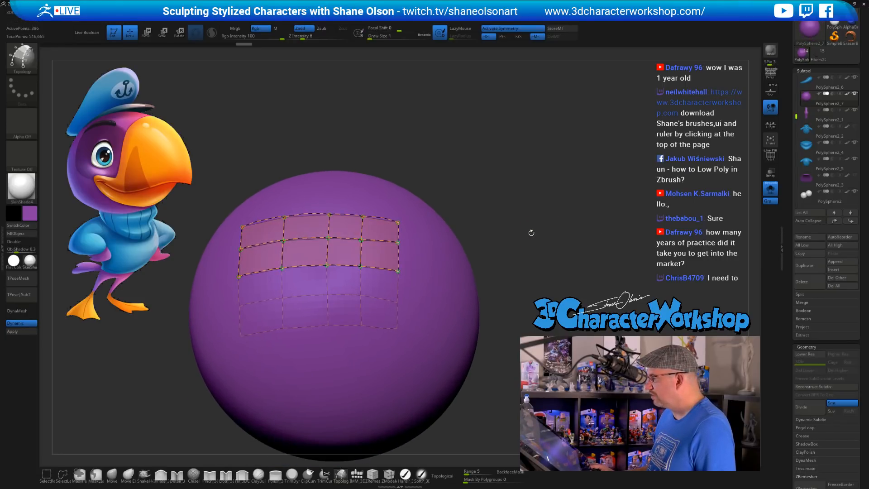
{"action": "left_click", "coordinate": [433, 279]}
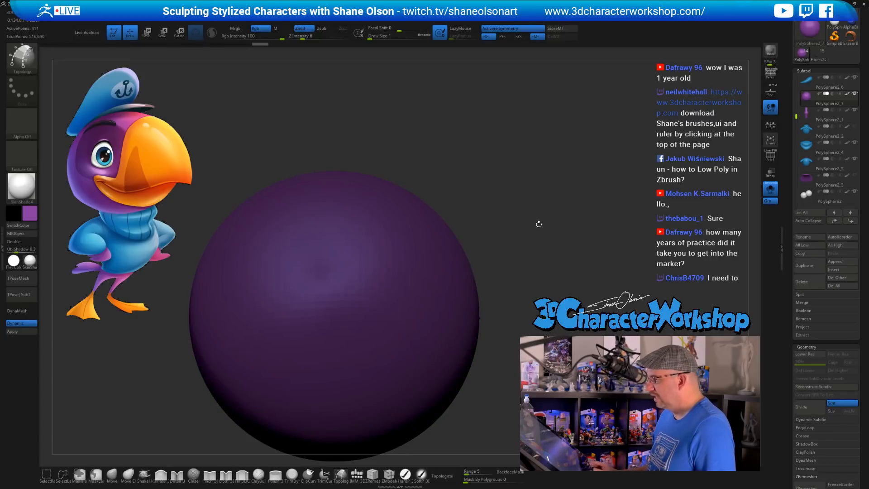
Restore the Draw Size to 49, isolate the new patch and delete the hidden sphere geometry
{"action": "key", "text": "s"}
{"action": "left_click_drag", "start_coordinate": [531, 217], "coordinate": [544, 222]}
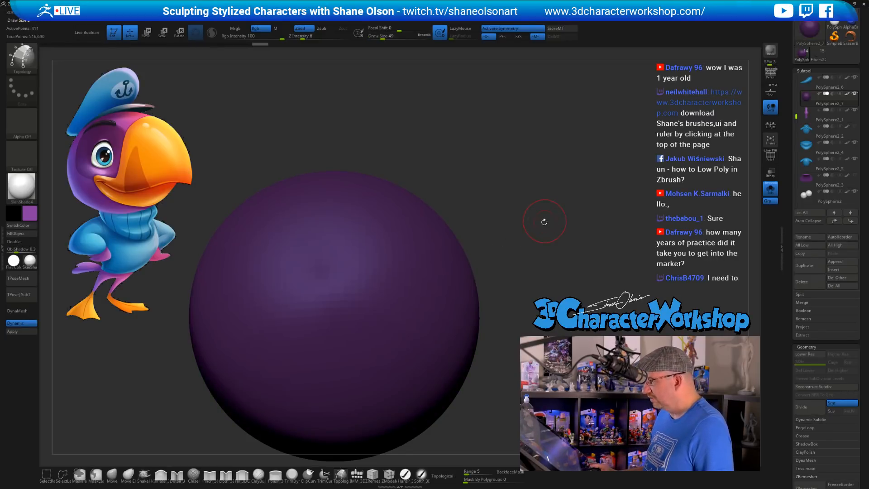
{"action": "key", "text": "ctrl+shift"}
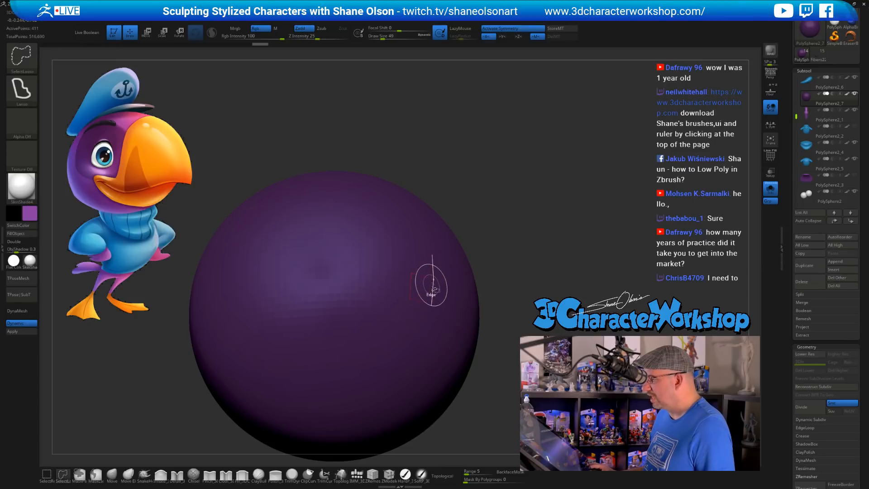
{"action": "key", "text": "ctrl+z"}
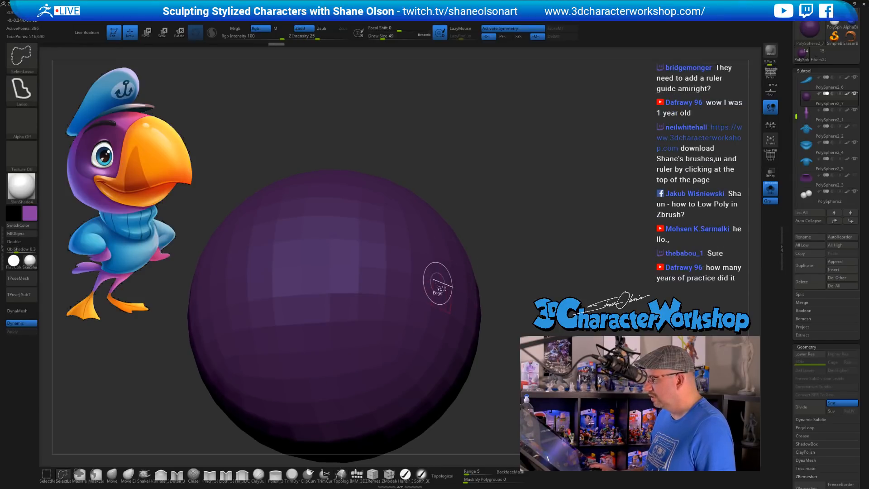
{"action": "left_click", "coordinate": [433, 278], "text": "ctrl+shift"}
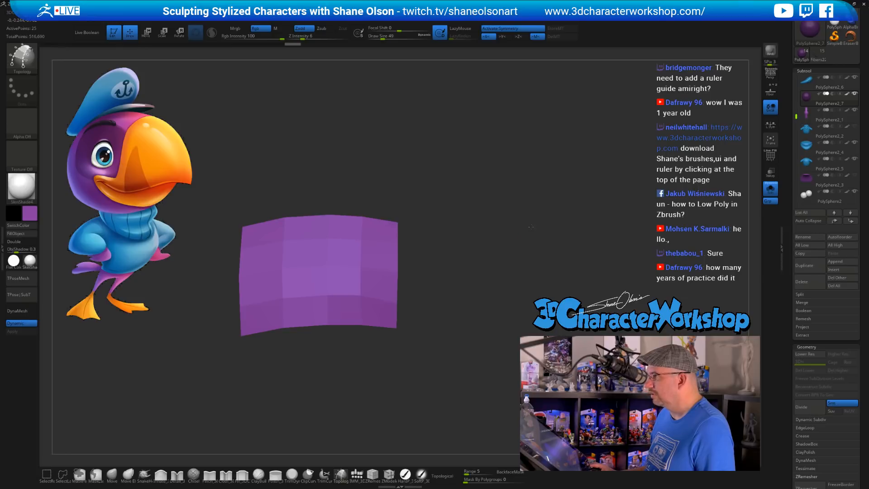
{"action": "left_click_drag", "start_coordinate": [530, 226], "coordinate": [466, 262]}
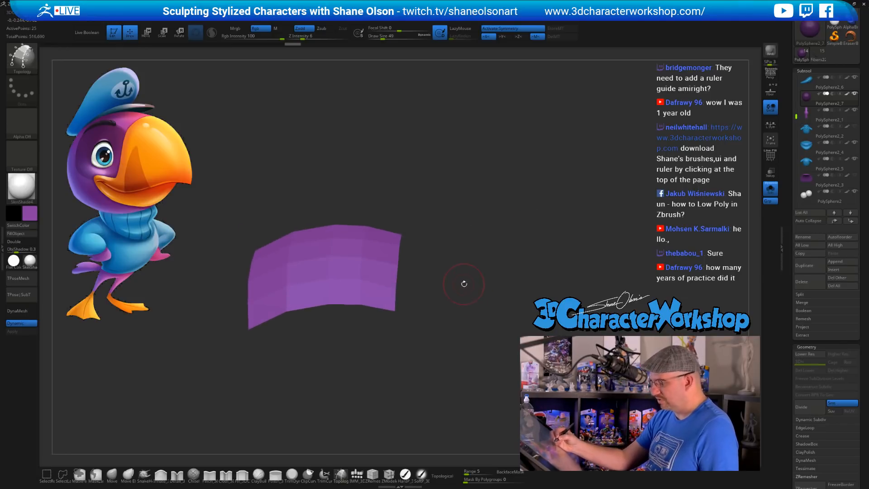
{"action": "key", "text": "space"}
{"action": "left_click", "coordinate": [450, 175]}
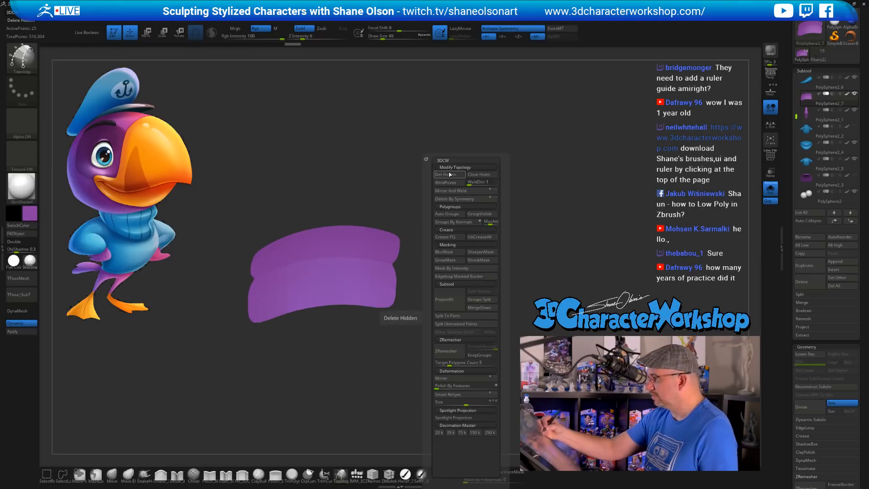
Display the patch's polyframe, remove all of its creases and turn off dynamic subdivision
{"action": "left_click_drag", "start_coordinate": [545, 223], "coordinate": [546, 263]}
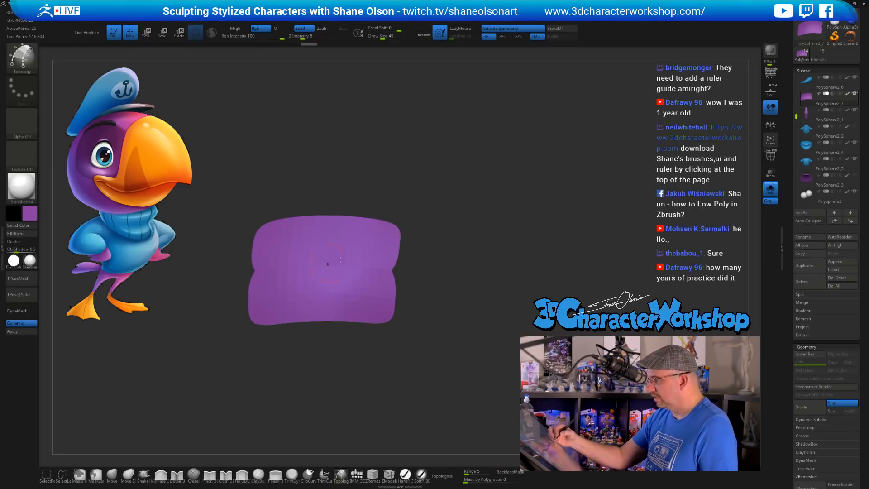
{"action": "key", "text": "shift+f"}
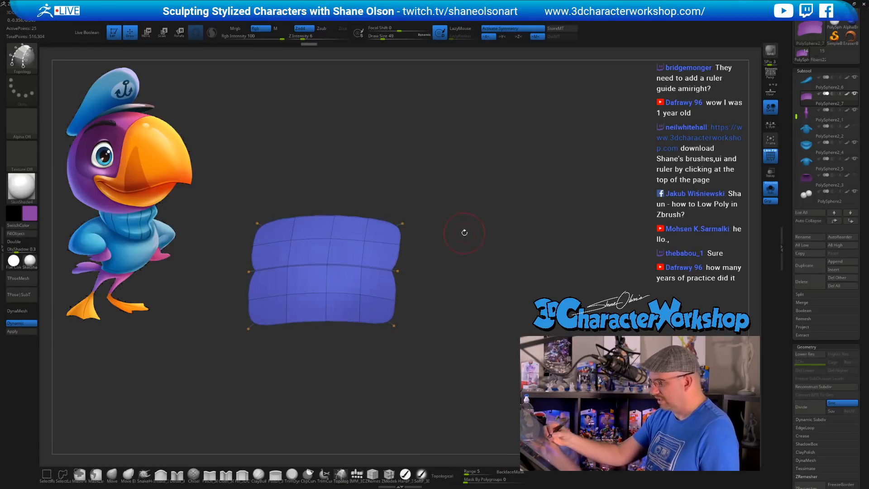
{"action": "key", "text": "space"}
{"action": "left_click", "coordinate": [475, 230]}
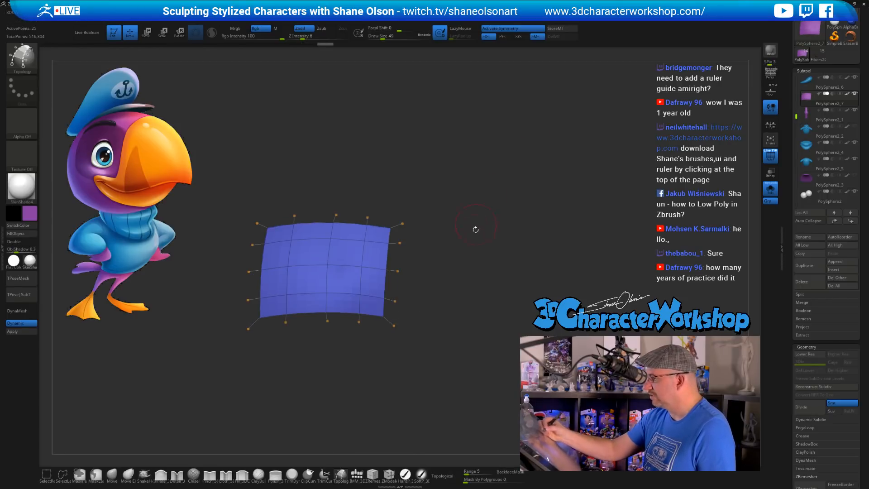
{"action": "mouse_move", "coordinate": [476, 229]}
{"action": "left_mouse_down", "text": "alt"}
{"action": "mouse_move", "coordinate": [469, 268]}
{"action": "mouse_move", "coordinate": [489, 279]}
{"action": "left_mouse_up", "text": "alt"}
{"action": "key", "text": "shift+d"}
Shape the patch's outline with the Move brush, evening out its edges and corners on both sides
{"action": "left_click", "coordinate": [112, 475]}
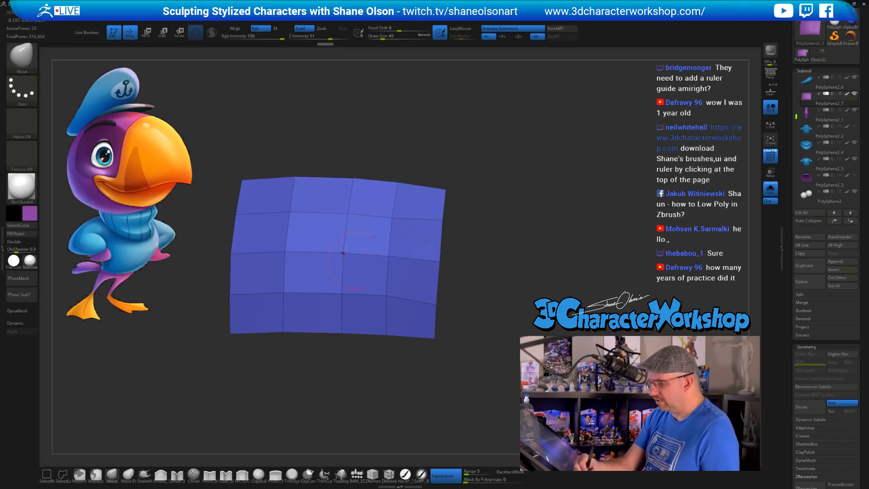
{"action": "left_click_drag", "start_coordinate": [392, 145], "coordinate": [397, 185]}
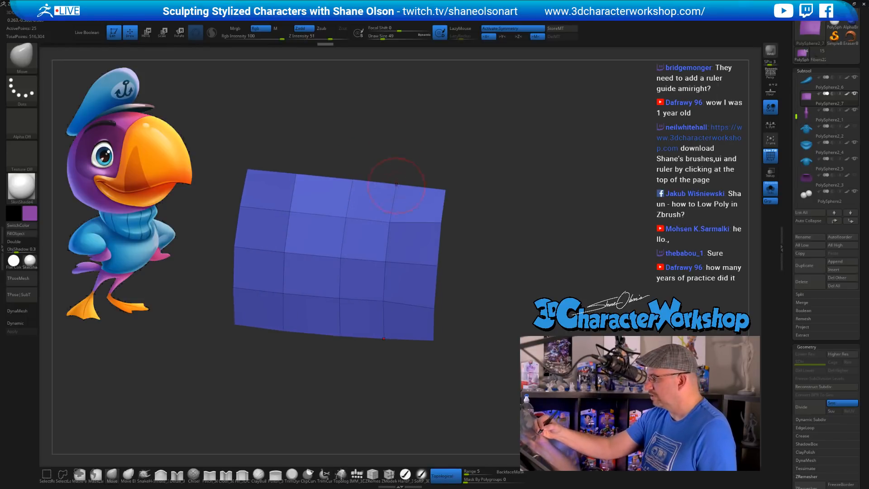
{"action": "mouse_move", "coordinate": [247, 170]}
{"action": "left_mouse_down"}
{"action": "mouse_move", "coordinate": [286, 162]}
{"action": "mouse_move", "coordinate": [288, 147]}
{"action": "mouse_move", "coordinate": [250, 184]}
{"action": "mouse_move", "coordinate": [272, 183]}
{"action": "mouse_move", "coordinate": [252, 210]}
{"action": "left_mouse_up"}
{"action": "left_click_drag", "start_coordinate": [242, 249], "coordinate": [240, 249]}
{"action": "mouse_move", "coordinate": [326, 156]}
{"action": "left_mouse_down"}
{"action": "mouse_move", "coordinate": [332, 127]}
{"action": "mouse_move", "coordinate": [385, 141]}
{"action": "left_mouse_up"}
{"action": "mouse_move", "coordinate": [446, 152]}
{"action": "left_mouse_down"}
{"action": "mouse_move", "coordinate": [387, 146]}
{"action": "mouse_move", "coordinate": [378, 169]}
{"action": "left_mouse_up"}
{"action": "mouse_move", "coordinate": [450, 227]}
{"action": "left_mouse_down"}
{"action": "mouse_move", "coordinate": [423, 227]}
{"action": "mouse_move", "coordinate": [446, 255]}
{"action": "left_mouse_up"}
{"action": "left_click_drag", "start_coordinate": [317, 341], "coordinate": [318, 346]}
{"action": "left_click_drag", "start_coordinate": [370, 319], "coordinate": [372, 322]}
{"action": "left_click_drag", "start_coordinate": [443, 297], "coordinate": [447, 295]}
Round the patch's outer corners and even out its inner vertices into a curved cap-visor shape
{"action": "left_click_drag", "start_coordinate": [491, 260], "coordinate": [459, 242]}
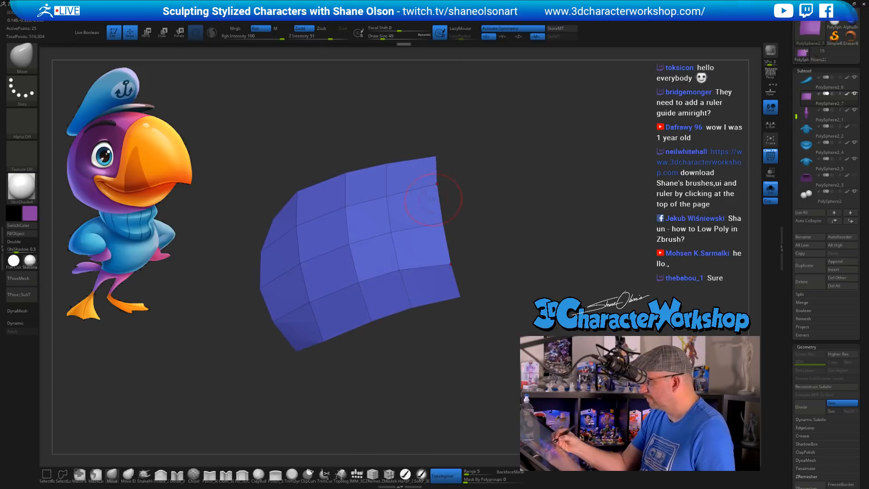
{"action": "left_click_drag", "start_coordinate": [438, 192], "coordinate": [442, 191]}
{"action": "mouse_move", "coordinate": [442, 222]}
{"action": "left_mouse_down"}
{"action": "mouse_move", "coordinate": [451, 220]}
{"action": "mouse_move", "coordinate": [471, 274]}
{"action": "mouse_move", "coordinate": [471, 283]}
{"action": "mouse_move", "coordinate": [450, 284]}
{"action": "left_mouse_up"}
{"action": "left_click_drag", "start_coordinate": [455, 256], "coordinate": [452, 255]}
{"action": "left_click_drag", "start_coordinate": [398, 229], "coordinate": [400, 228]}
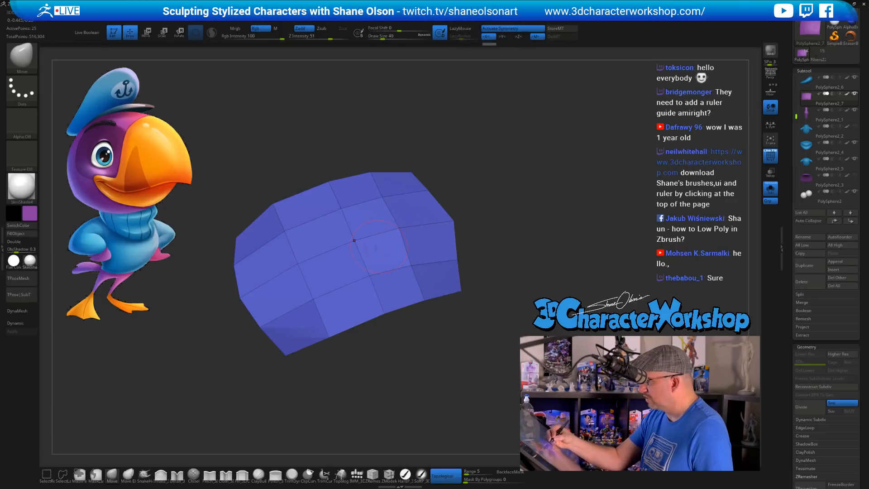
{"action": "mouse_move", "coordinate": [326, 183]}
{"action": "left_mouse_down"}
{"action": "mouse_move", "coordinate": [312, 191]}
{"action": "mouse_move", "coordinate": [329, 212]}
{"action": "left_mouse_up"}
{"action": "left_click_drag", "start_coordinate": [325, 184], "coordinate": [337, 213]}
{"action": "left_click_drag", "start_coordinate": [322, 187], "coordinate": [320, 189]}
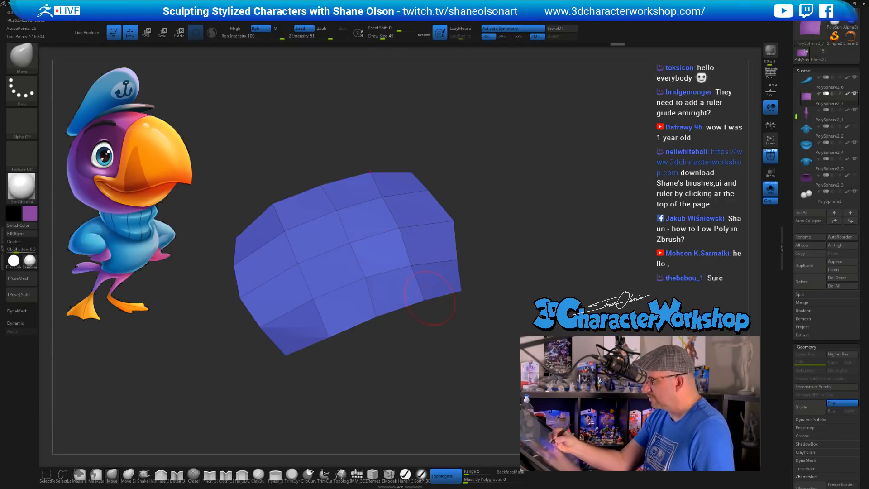
{"action": "left_click_drag", "start_coordinate": [444, 341], "coordinate": [470, 228]}
{"action": "left_click_drag", "start_coordinate": [468, 320], "coordinate": [493, 326]}
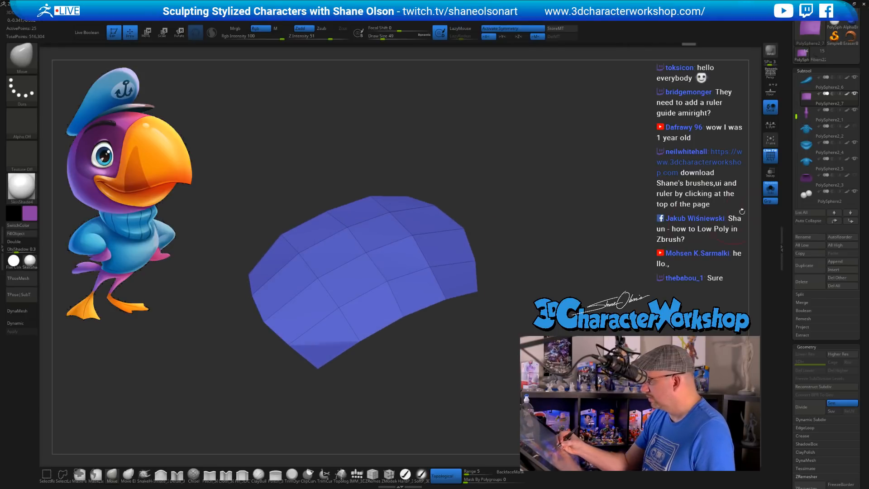
Turn off Solo to show the whole parrot and view the visor patch under the cap from above
{"action": "left_click", "coordinate": [770, 190]}
{"action": "mouse_move", "coordinate": [534, 289]}
{"action": "left_mouse_down", "text": "alt"}
{"action": "mouse_move", "coordinate": [518, 281]}
{"action": "mouse_move", "coordinate": [516, 243]}
{"action": "mouse_move", "coordinate": [529, 254]}
{"action": "mouse_move", "coordinate": [502, 249]}
{"action": "mouse_move", "coordinate": [491, 303]}
{"action": "mouse_move", "coordinate": [498, 316]}
{"action": "left_mouse_up", "text": "alt"}
{"action": "key", "text": "s"}
{"action": "mouse_move", "coordinate": [502, 253]}
{"action": "left_mouse_down"}
{"action": "mouse_move", "coordinate": [509, 253]}
{"action": "mouse_move", "coordinate": [471, 333]}
{"action": "mouse_move", "coordinate": [415, 341]}
{"action": "left_mouse_up"}
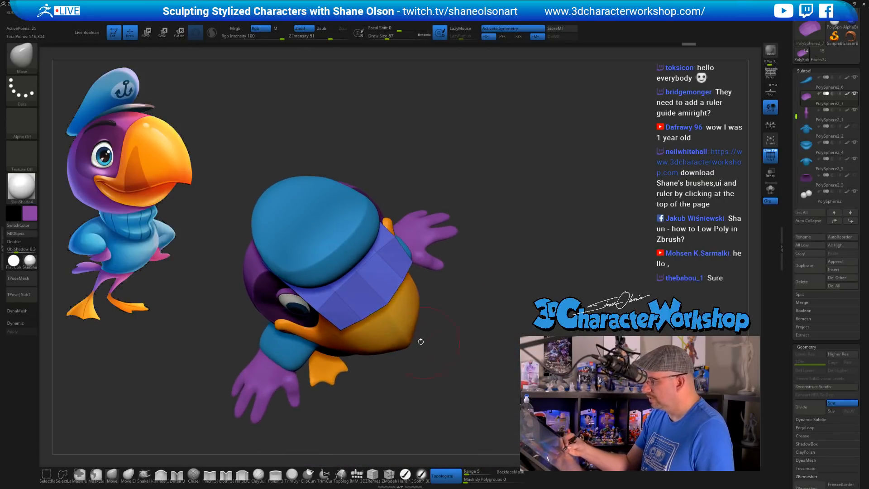
Pull the visor's front edge and corners back toward the cap with a smaller Move brush
{"action": "key", "text": "s"}
{"action": "left_click_drag", "start_coordinate": [337, 319], "coordinate": [342, 319]}
{"action": "left_click_drag", "start_coordinate": [340, 313], "coordinate": [340, 315]}
{"action": "key", "text": "["}
{"action": "key", "text": "["}
{"action": "key", "text": "["}
{"action": "key", "text": "["}
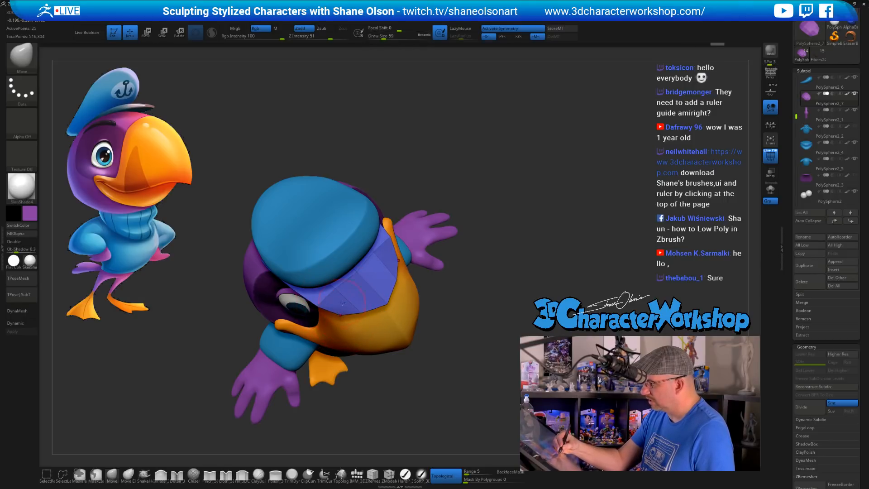
{"action": "left_click_drag", "start_coordinate": [371, 288], "coordinate": [362, 295]}
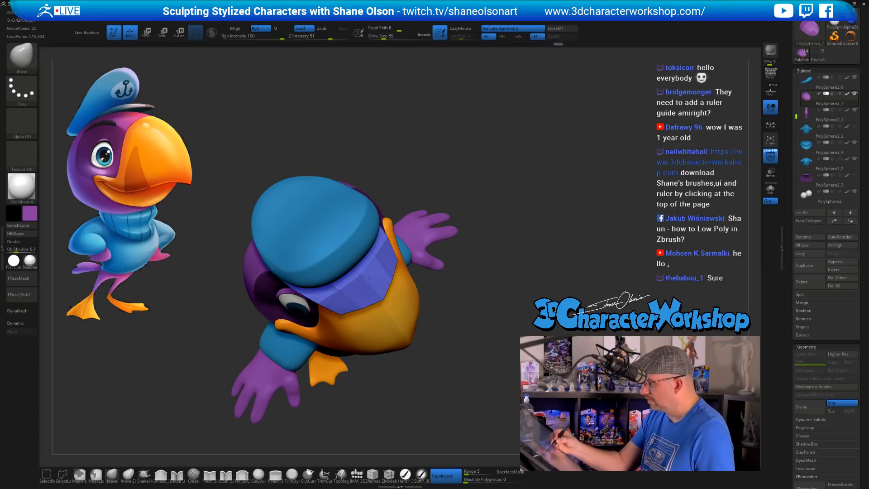
Refine the visor's front edge over the beak with the Move brush from front and side angles
{"action": "mouse_move", "coordinate": [452, 375]}
{"action": "left_mouse_down"}
{"action": "mouse_move", "coordinate": [475, 280]}
{"action": "mouse_move", "coordinate": [453, 303]}
{"action": "left_mouse_up"}
{"action": "left_click_drag", "start_coordinate": [358, 304], "coordinate": [337, 306]}
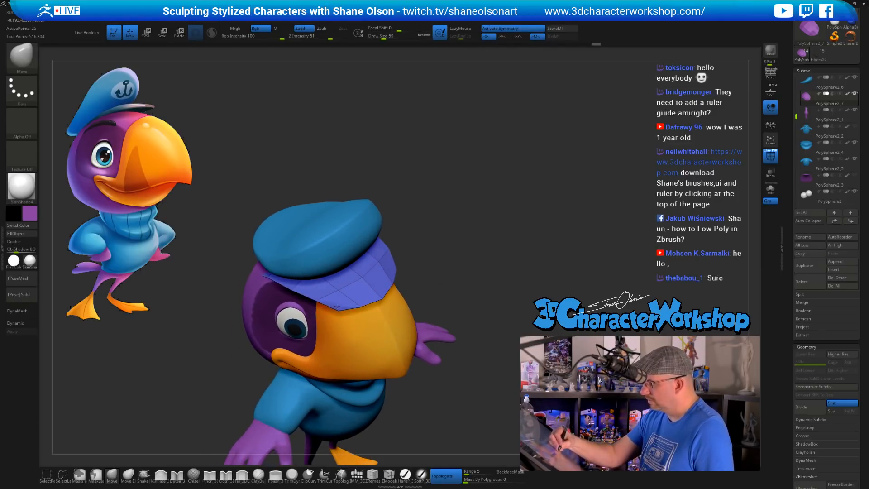
{"action": "left_click_drag", "start_coordinate": [453, 353], "coordinate": [453, 294]}
{"action": "left_click_drag", "start_coordinate": [354, 300], "coordinate": [346, 288]}
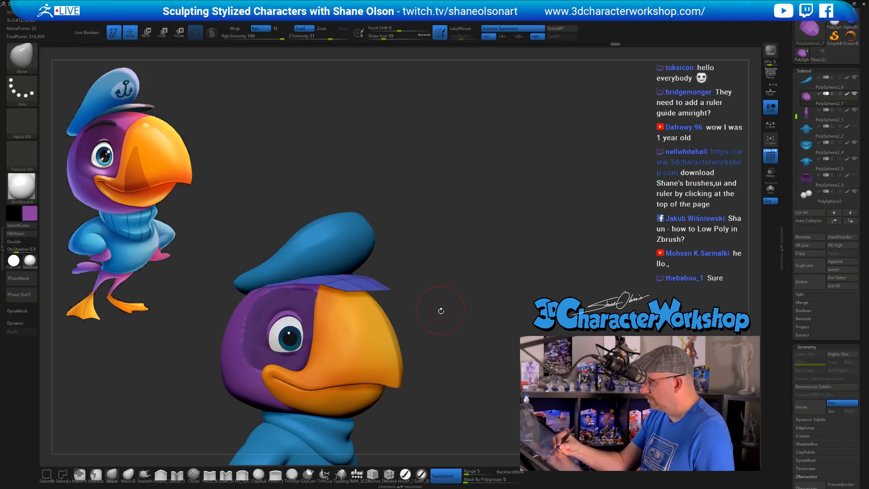
Isolate the visor patch with Solo and examine its outline and side curvature, ending with the whole parrot shown
{"action": "left_click_drag", "start_coordinate": [440, 311], "coordinate": [457, 276]}
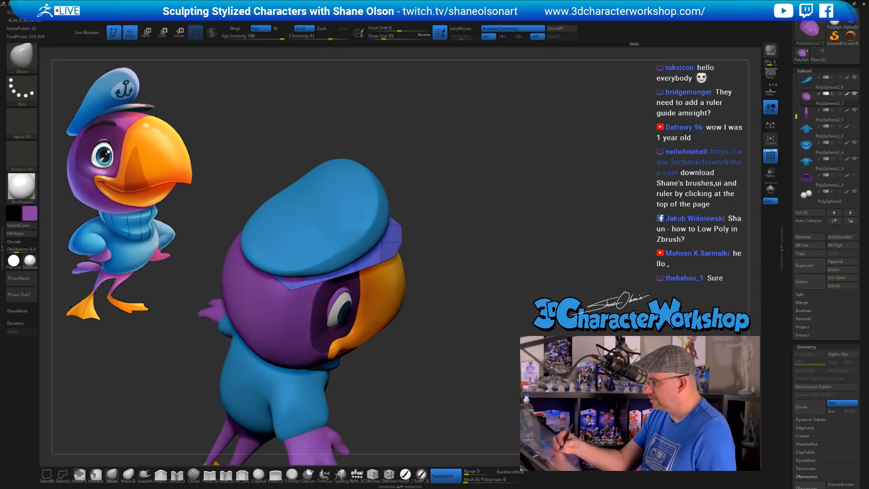
{"action": "right_click_drag", "start_coordinate": [299, 253], "coordinate": [316, 249]}
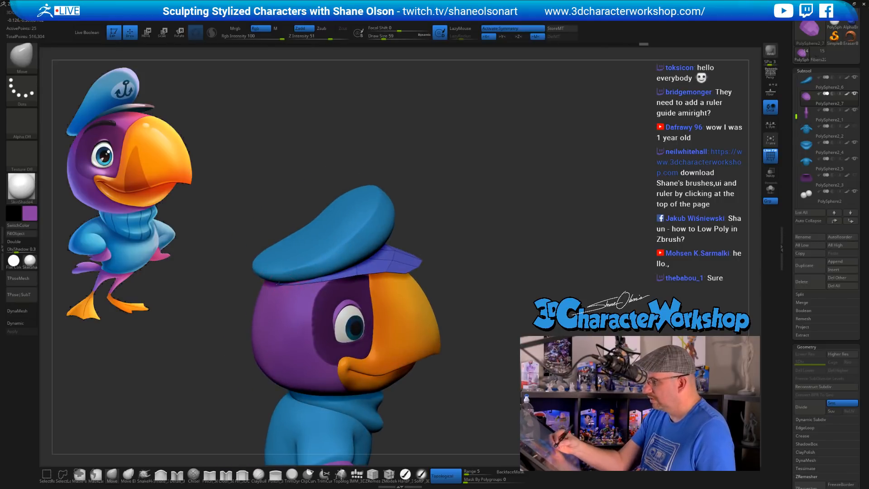
{"action": "mouse_move", "coordinate": [316, 303]}
{"action": "right_mouse_down"}
{"action": "mouse_move", "coordinate": [279, 269]}
{"action": "mouse_move", "coordinate": [249, 275]}
{"action": "mouse_move", "coordinate": [258, 284]}
{"action": "mouse_move", "coordinate": [489, 283]}
{"action": "right_mouse_up"}
{"action": "left_click", "coordinate": [770, 188]}
{"action": "right_click_drag", "start_coordinate": [407, 299], "coordinate": [374, 311]}
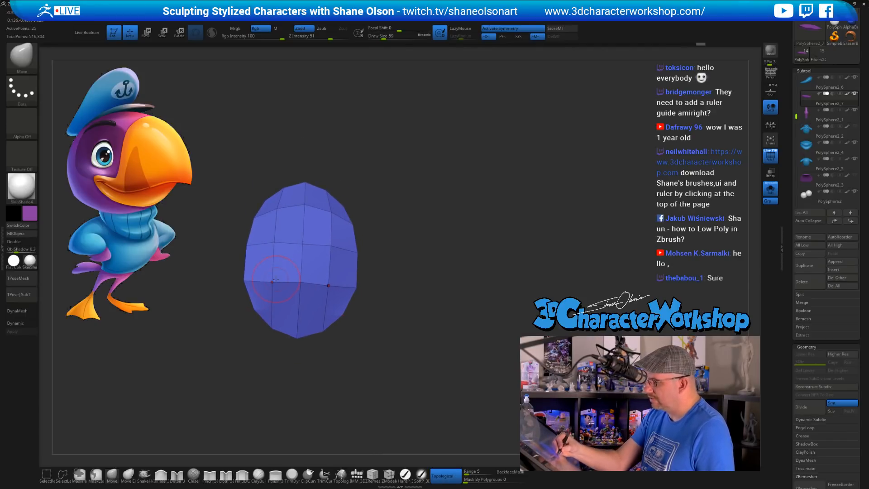
{"action": "mouse_move", "coordinate": [362, 300]}
{"action": "right_mouse_down"}
{"action": "mouse_move", "coordinate": [405, 317]}
{"action": "mouse_move", "coordinate": [379, 244]}
{"action": "mouse_move", "coordinate": [402, 271]}
{"action": "right_mouse_up"}
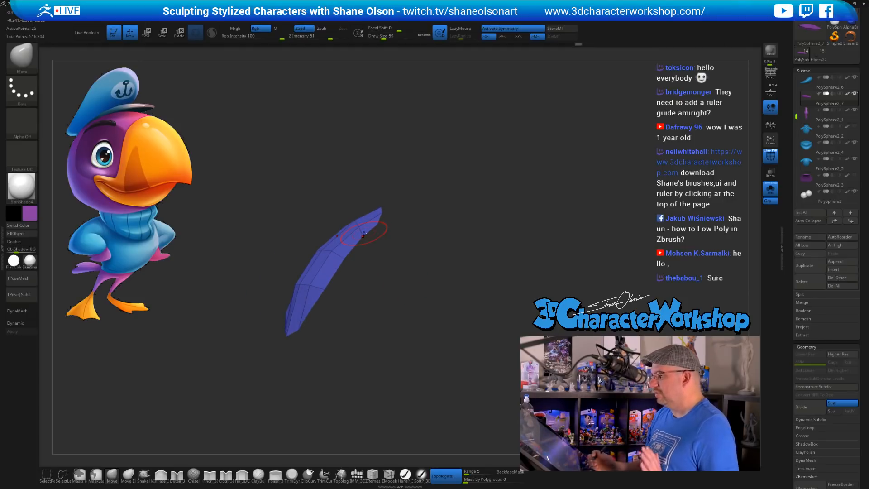
{"action": "left_click", "coordinate": [768, 192]}
Preview the visor patch with Dynamic Subdivision under the cap from several angles and turn the preview off
{"action": "key", "text": "d"}
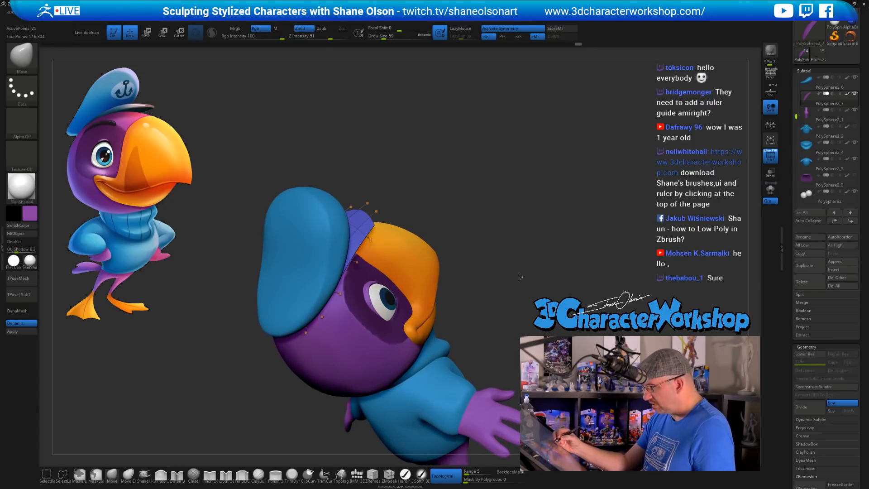
{"action": "left_click_drag", "start_coordinate": [527, 274], "coordinate": [521, 280]}
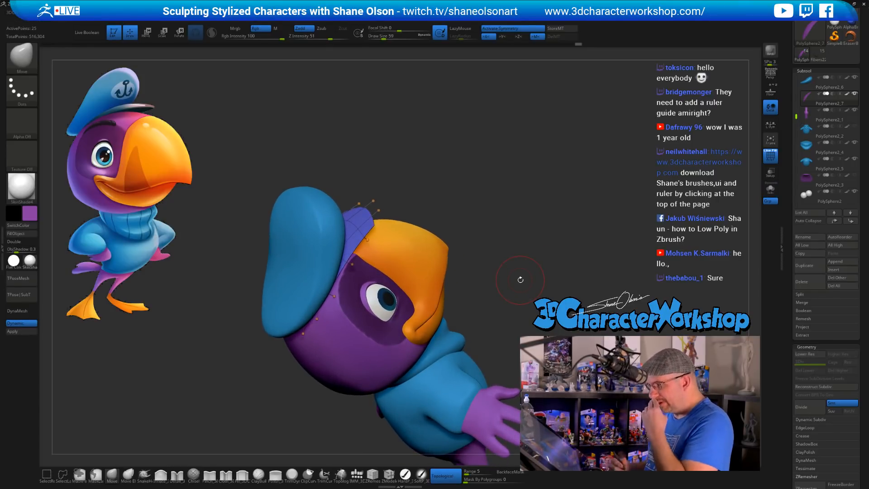
{"action": "left_click_drag", "start_coordinate": [502, 222], "coordinate": [508, 256]}
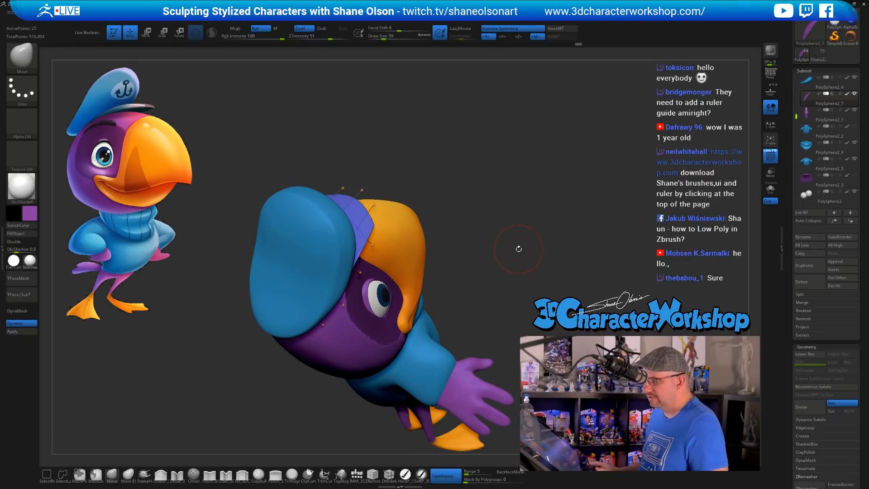
{"action": "left_click_drag", "start_coordinate": [519, 248], "coordinate": [519, 261]}
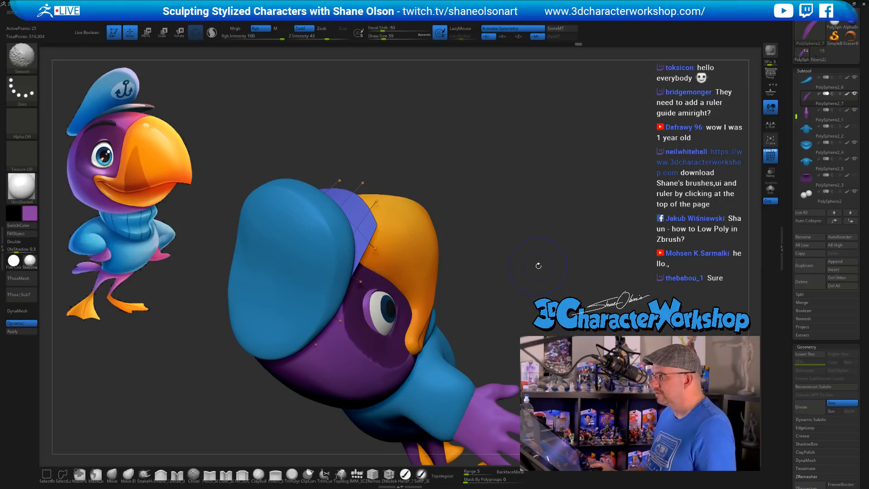
{"action": "key", "text": "shift+d"}
Extrude the entire visor patch slightly with ZModeler, targeting its whole polygroup, to give it a thin, even thickness
{"action": "left_click_drag", "start_coordinate": [536, 231], "coordinate": [504, 172]}
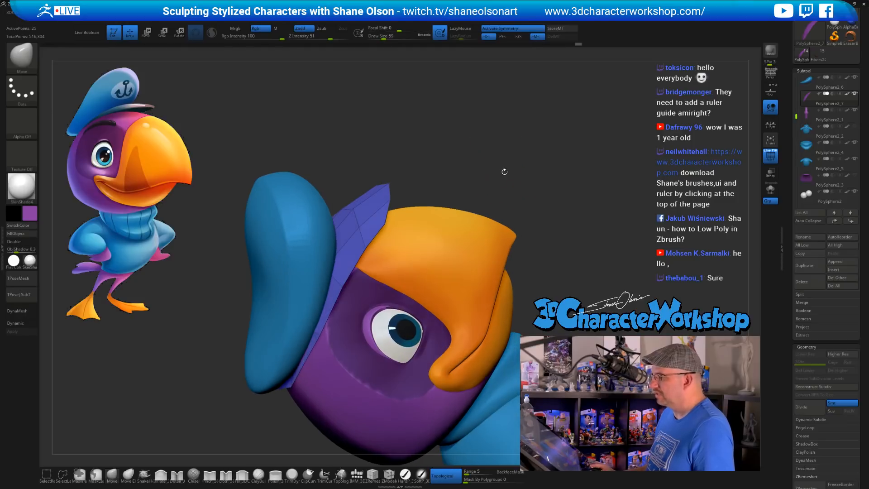
{"action": "left_click_drag", "start_coordinate": [546, 199], "coordinate": [544, 218]}
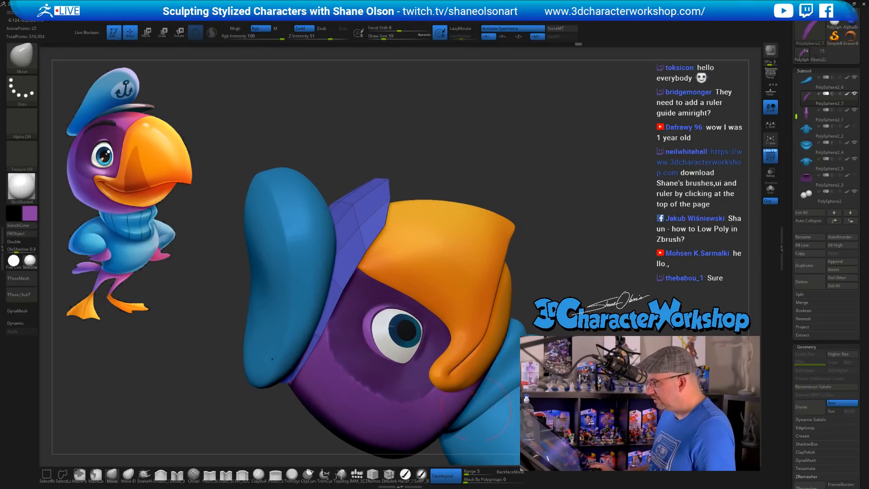
{"action": "left_click", "coordinate": [385, 481]}
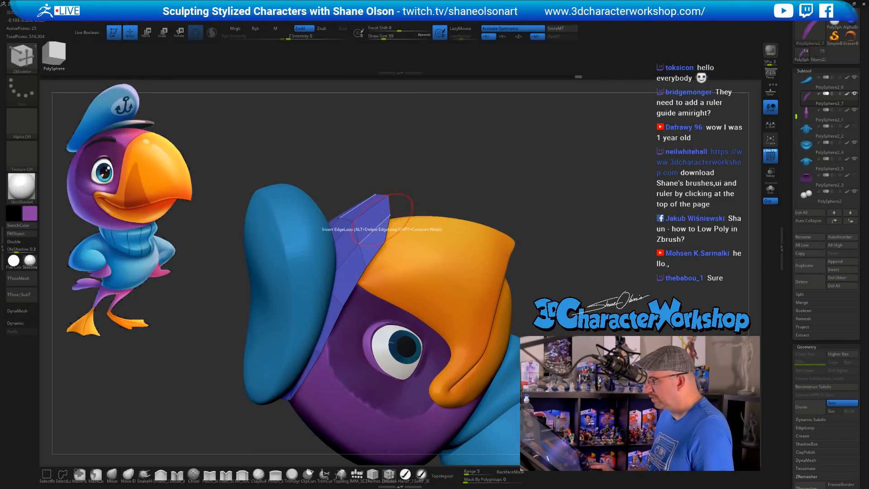
{"action": "key", "text": "space"}
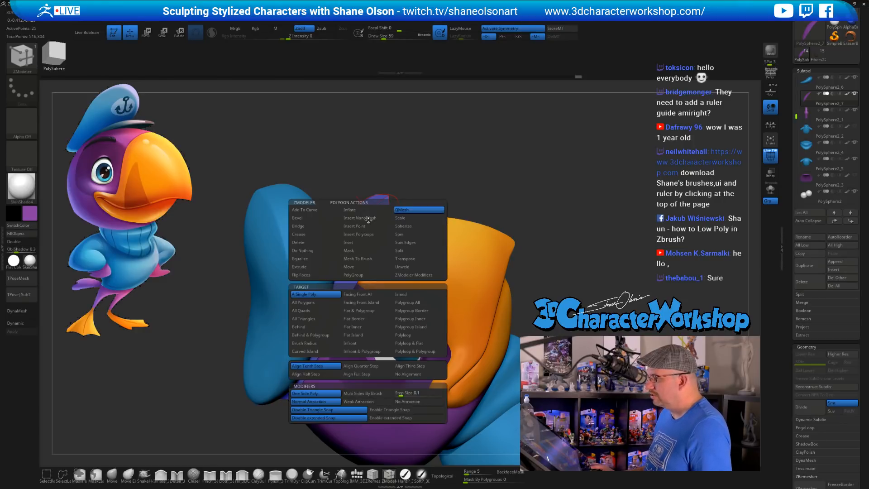
{"action": "left_click", "coordinate": [315, 266]}
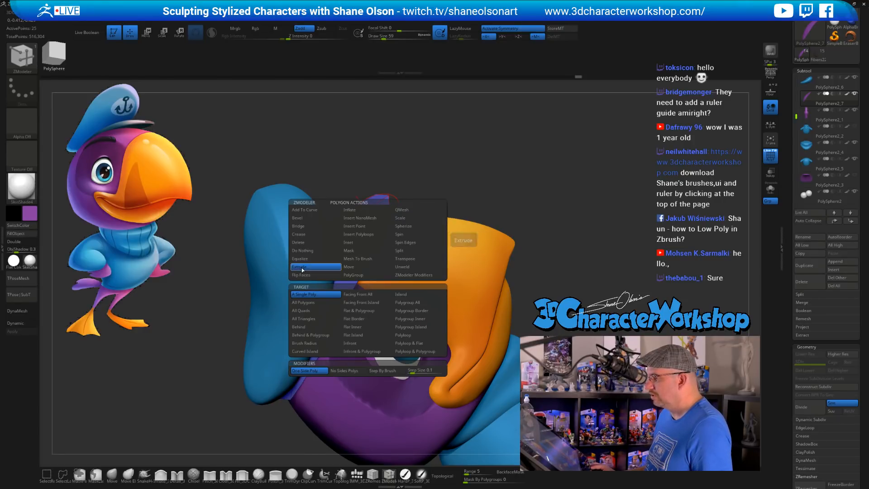
{"action": "left_click", "coordinate": [432, 308]}
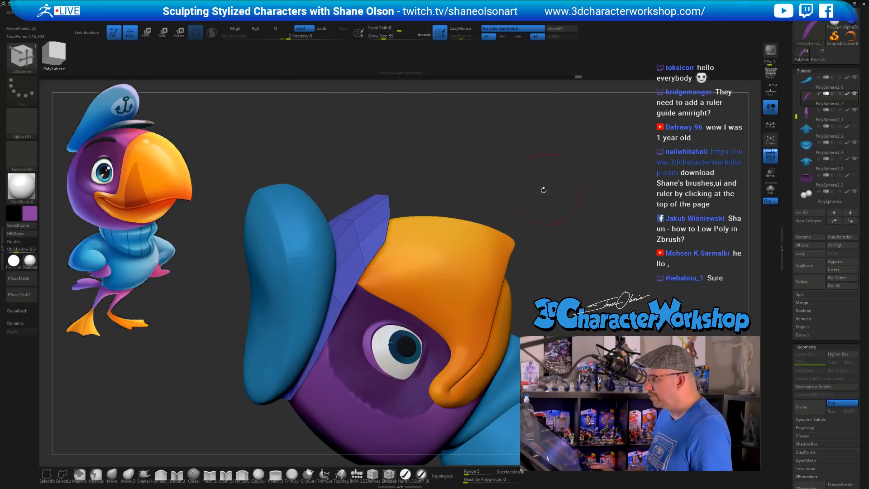
{"action": "left_click", "coordinate": [367, 222]}
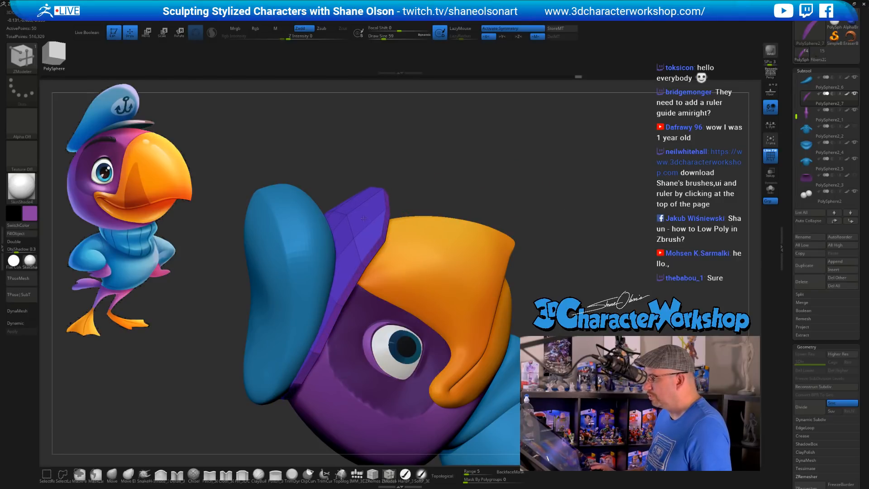
{"action": "left_click_drag", "start_coordinate": [364, 220], "coordinate": [366, 221]}
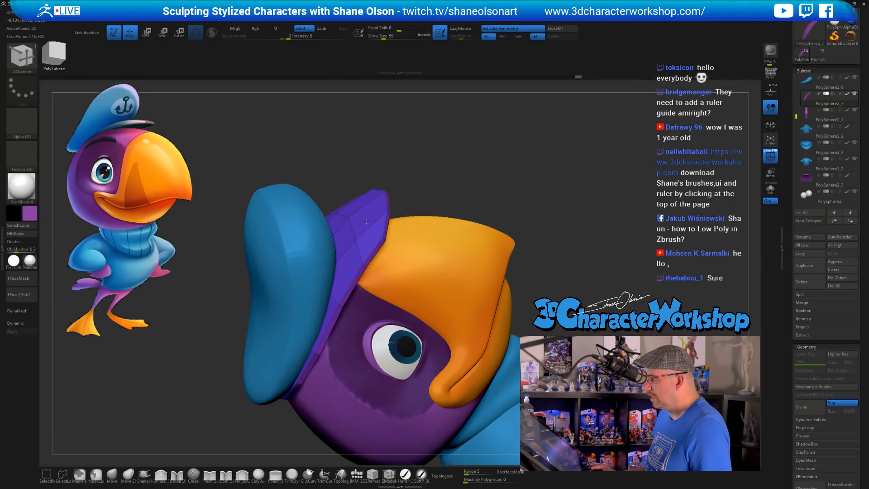
Reshape the thickened visor's curve above the beak in side view using the Move brush at draw size 154
{"action": "left_click_drag", "start_coordinate": [476, 149], "coordinate": [474, 146]}
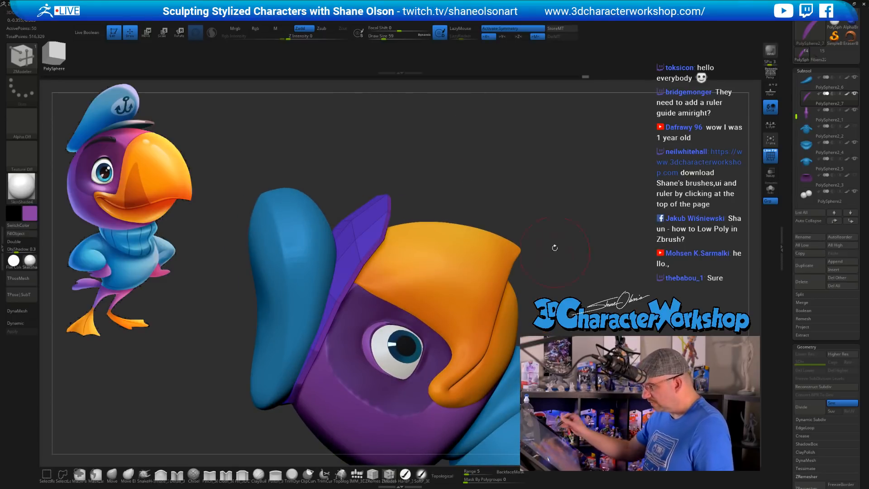
{"action": "left_click_drag", "start_coordinate": [549, 200], "coordinate": [537, 223]}
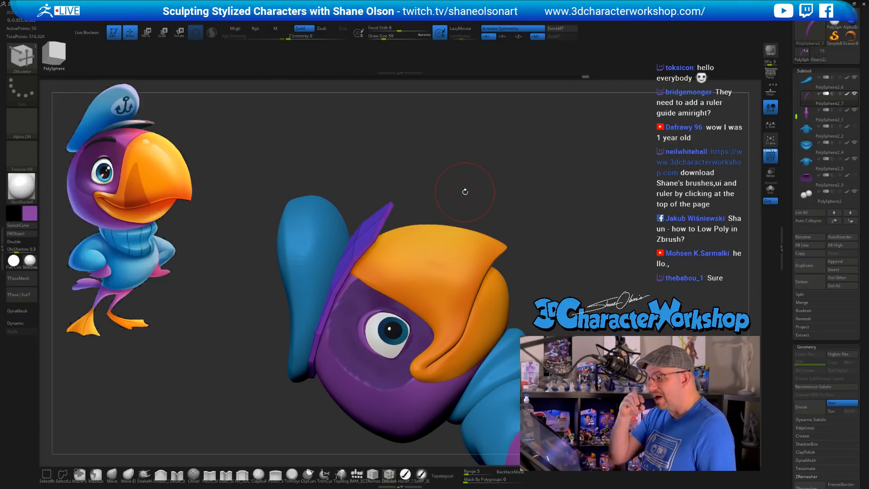
{"action": "left_click_drag", "start_coordinate": [421, 172], "coordinate": [382, 227]}
{"action": "mouse_move", "coordinate": [505, 201]}
{"action": "left_mouse_down"}
{"action": "mouse_move", "coordinate": [516, 213]}
{"action": "mouse_move", "coordinate": [467, 235]}
{"action": "mouse_move", "coordinate": [502, 233]}
{"action": "mouse_move", "coordinate": [501, 252]}
{"action": "mouse_move", "coordinate": [511, 244]}
{"action": "left_mouse_up"}
{"action": "key", "text": "s"}
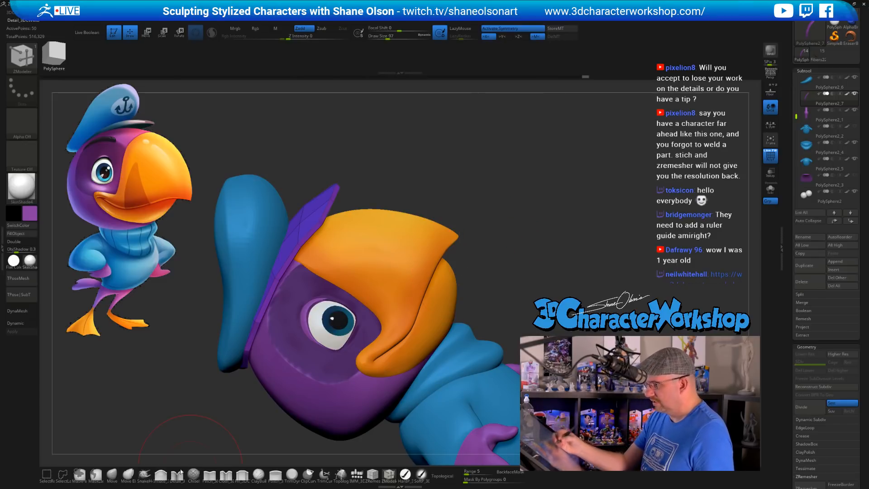
{"action": "left_click", "coordinate": [114, 473]}
{"action": "key", "text": "s"}
{"action": "left_click_drag", "start_coordinate": [158, 404], "coordinate": [165, 404]}
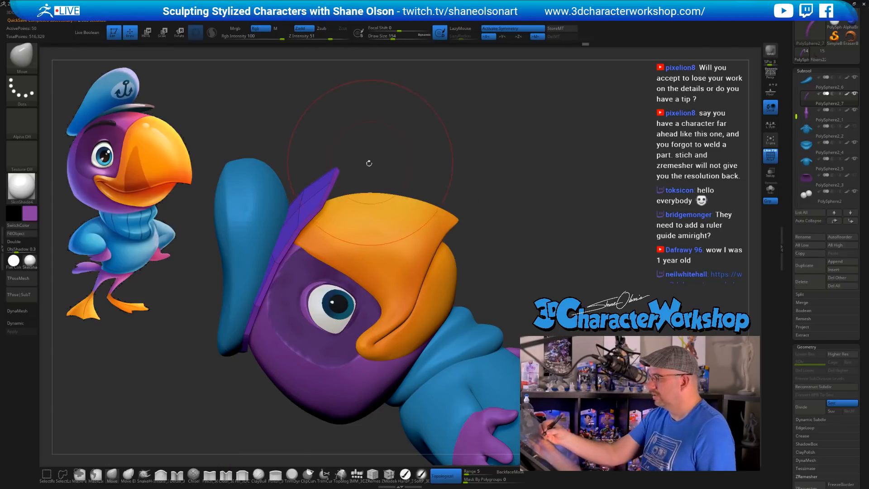
{"action": "left_click_drag", "start_coordinate": [290, 231], "coordinate": [316, 211]}
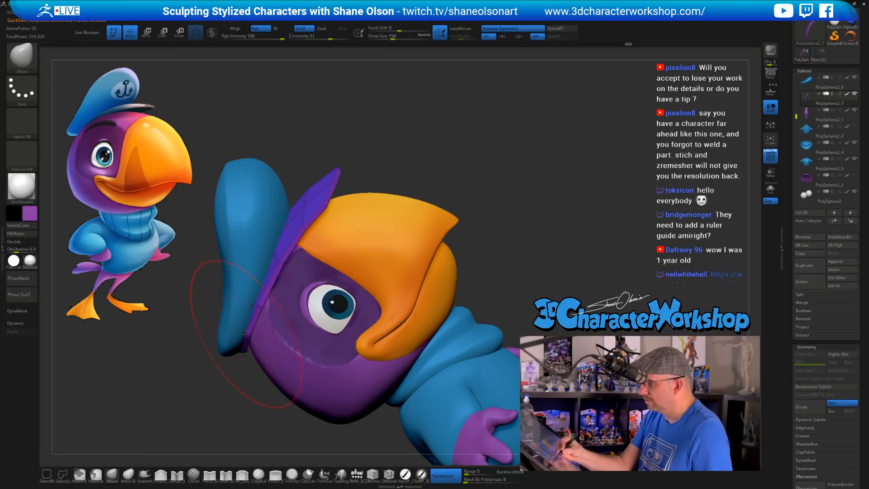
Adjust the visor's side edge between the cap and head using the Move brush at draw size 54
{"action": "left_click_drag", "start_coordinate": [485, 206], "coordinate": [477, 204]}
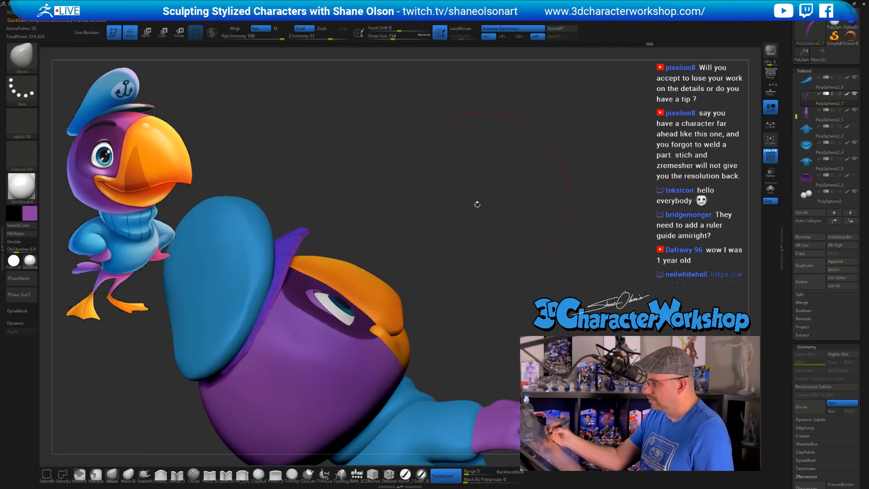
{"action": "key", "text": "s"}
{"action": "left_click_drag", "start_coordinate": [458, 271], "coordinate": [471, 259]}
{"action": "key", "text": "s"}
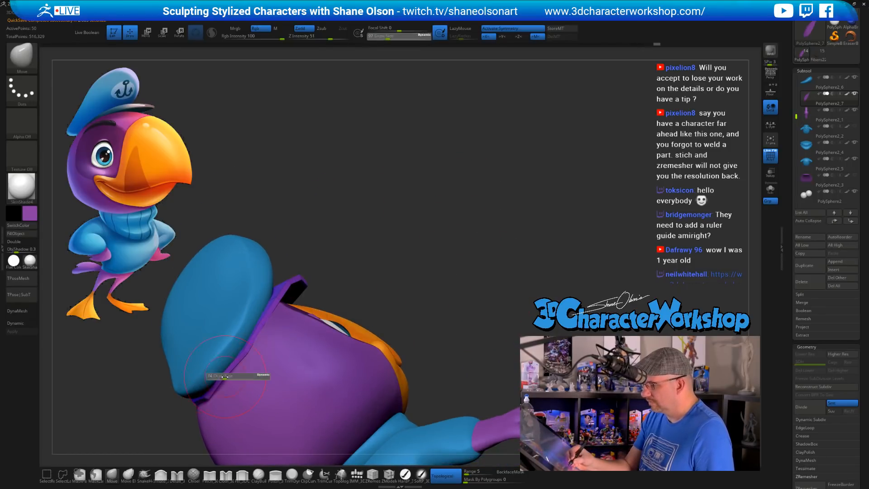
{"action": "left_click_drag", "start_coordinate": [224, 377], "coordinate": [225, 383]}
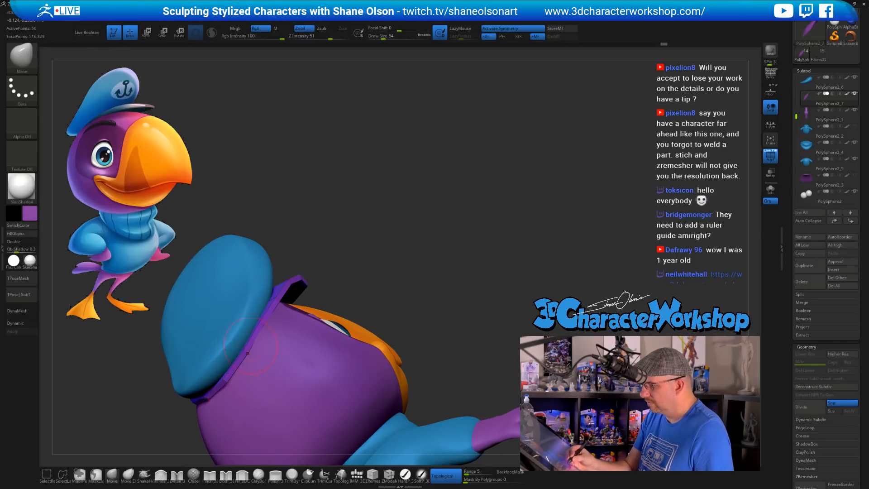
{"action": "left_click_drag", "start_coordinate": [341, 268], "coordinate": [260, 274]}
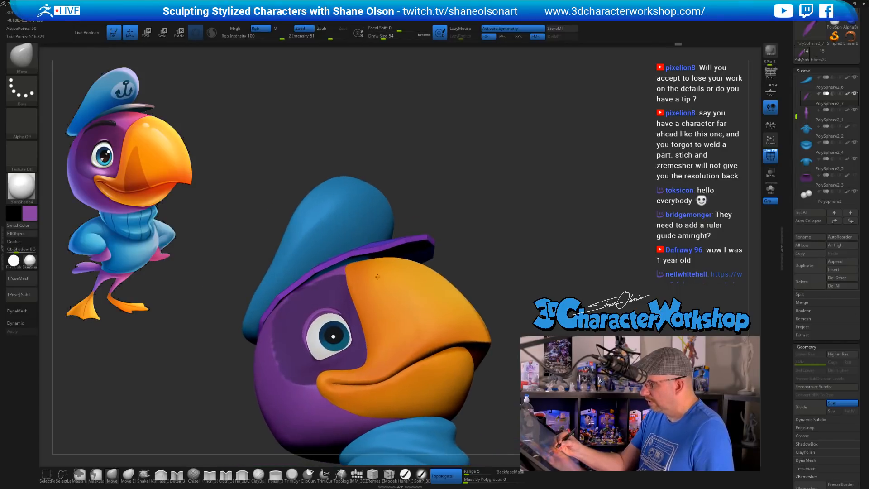
{"action": "left_click_drag", "start_coordinate": [550, 262], "coordinate": [511, 258]}
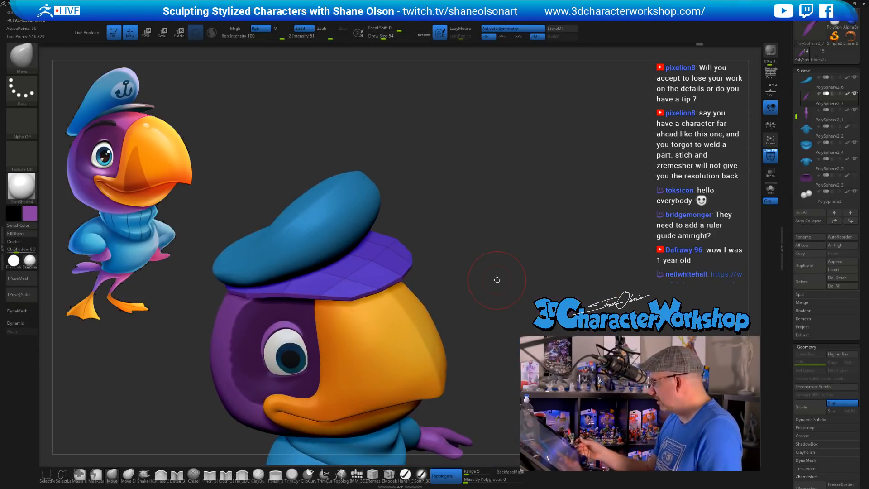
Isolate the visor with Solo and crease its rim edges using ZModeler's Crease action on EdgeLoop Complete
{"action": "left_click", "coordinate": [770, 189]}
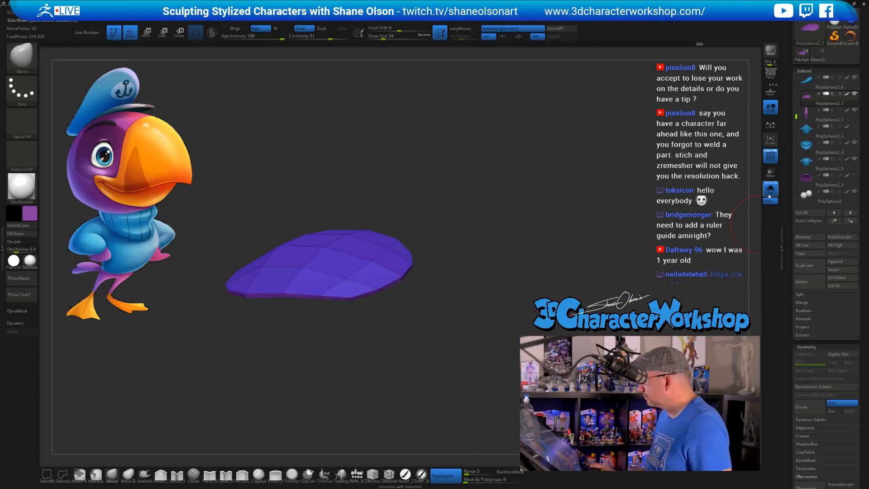
{"action": "mouse_move", "coordinate": [533, 240]}
{"action": "left_mouse_down"}
{"action": "mouse_move", "coordinate": [501, 277]}
{"action": "mouse_move", "coordinate": [521, 247]}
{"action": "mouse_move", "coordinate": [580, 254]}
{"action": "mouse_move", "coordinate": [574, 260]}
{"action": "left_mouse_up"}
{"action": "left_click", "coordinate": [389, 474]}
{"action": "left_click_drag", "start_coordinate": [381, 410], "coordinate": [362, 313]}
{"action": "left_click_drag", "start_coordinate": [370, 233], "coordinate": [368, 201], "text": "alt"}
{"action": "key", "text": "space"}
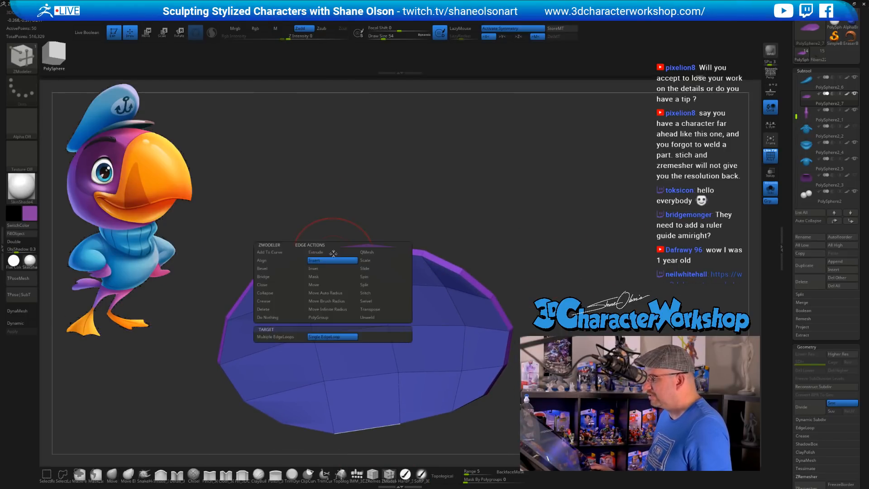
{"action": "left_click", "coordinate": [280, 303]}
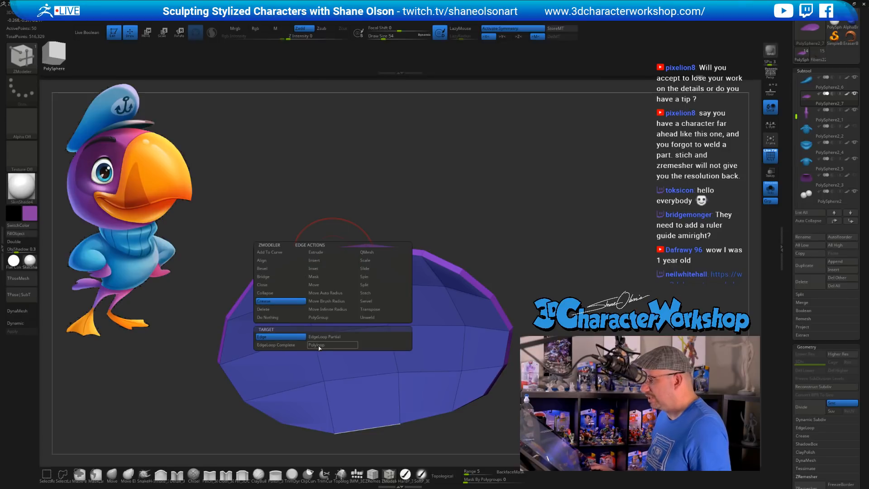
{"action": "left_click", "coordinate": [278, 345]}
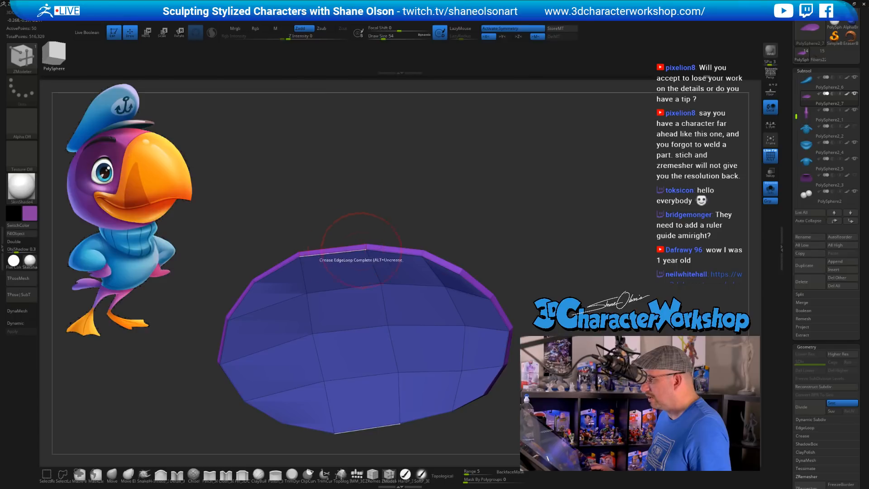
{"action": "left_click_drag", "start_coordinate": [393, 222], "coordinate": [552, 249]}
Smooth the creased visor with Dynamic Subdivision, show the whole parrot again, and turn off the polyframe display
{"action": "key", "text": "d"}
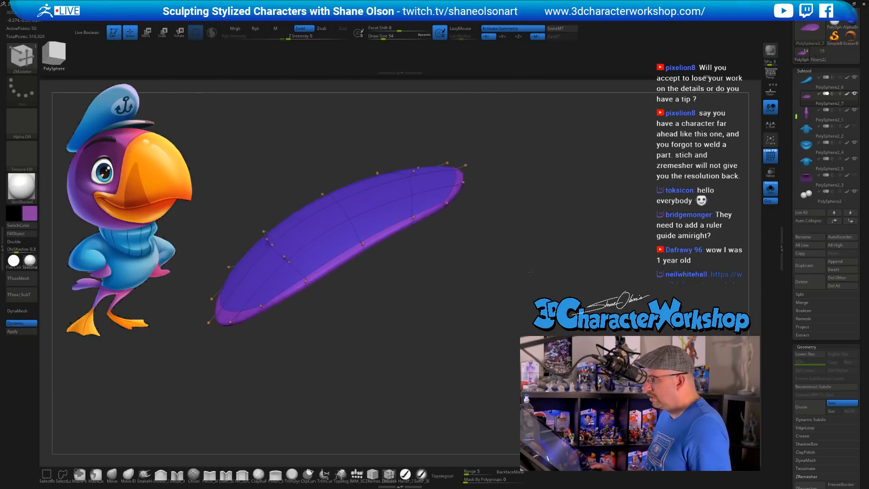
{"action": "left_click", "coordinate": [770, 189]}
{"action": "left_click_drag", "start_coordinate": [617, 216], "coordinate": [561, 205]}
{"action": "key", "text": "shift+f"}
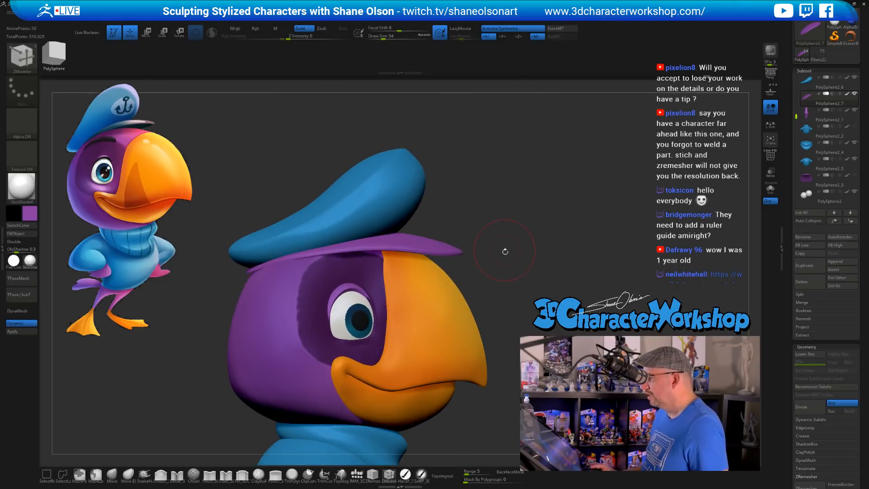
{"action": "left_click_drag", "start_coordinate": [505, 240], "coordinate": [503, 257], "text": "alt"}
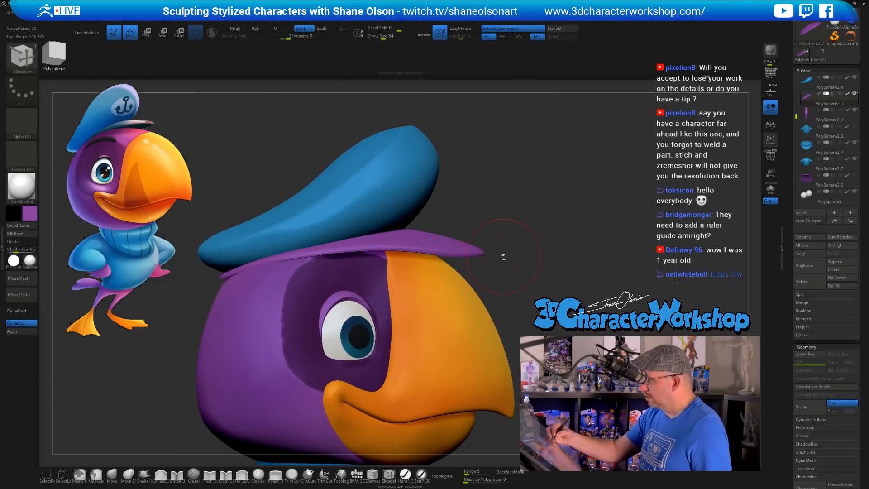
{"action": "left_click_drag", "start_coordinate": [513, 217], "coordinate": [484, 229], "text": "alt"}
{"action": "mouse_move", "coordinate": [424, 209]}
{"action": "left_mouse_down", "text": "ctrl+shift"}
{"action": "mouse_move", "coordinate": [450, 217]}
{"action": "mouse_move", "coordinate": [471, 238]}
{"action": "mouse_move", "coordinate": [416, 199]}
{"action": "mouse_move", "coordinate": [428, 207]}
{"action": "mouse_move", "coordinate": [445, 181]}
{"action": "left_mouse_up", "text": "ctrl+shift"}
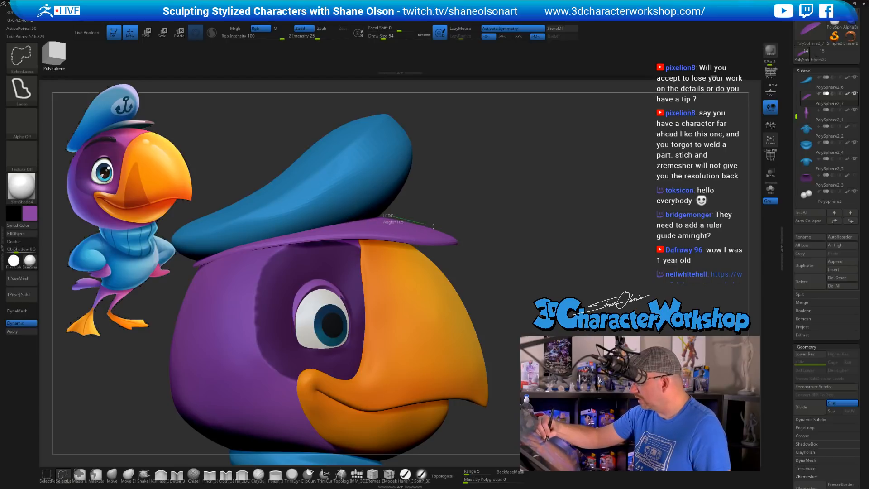
{"action": "mouse_move", "coordinate": [457, 236]}
{"action": "left_mouse_down", "text": "ctrl+shift"}
{"action": "mouse_move", "coordinate": [427, 214]}
{"action": "mouse_move", "coordinate": [418, 220]}
{"action": "mouse_move", "coordinate": [442, 204]}
{"action": "mouse_move", "coordinate": [484, 229]}
{"action": "mouse_move", "coordinate": [500, 244]}
{"action": "mouse_move", "coordinate": [475, 254]}
{"action": "mouse_move", "coordinate": [508, 289]}
{"action": "mouse_move", "coordinate": [515, 267]}
{"action": "mouse_move", "coordinate": [514, 254]}
{"action": "mouse_move", "coordinate": [505, 257]}
{"action": "left_mouse_up", "text": "ctrl+shift"}
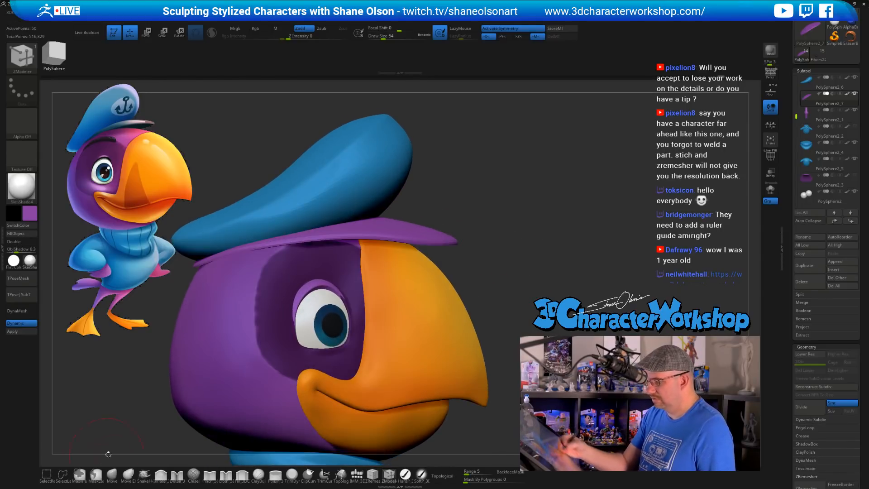
Nudge the front tip of the visor slightly upward above the beak using the Move brush at draw size 158
{"action": "left_click", "coordinate": [111, 474]}
{"action": "key", "text": "s"}
{"action": "left_click_drag", "start_coordinate": [113, 412], "coordinate": [119, 409]}
{"action": "left_click_drag", "start_coordinate": [264, 199], "coordinate": [232, 270]}
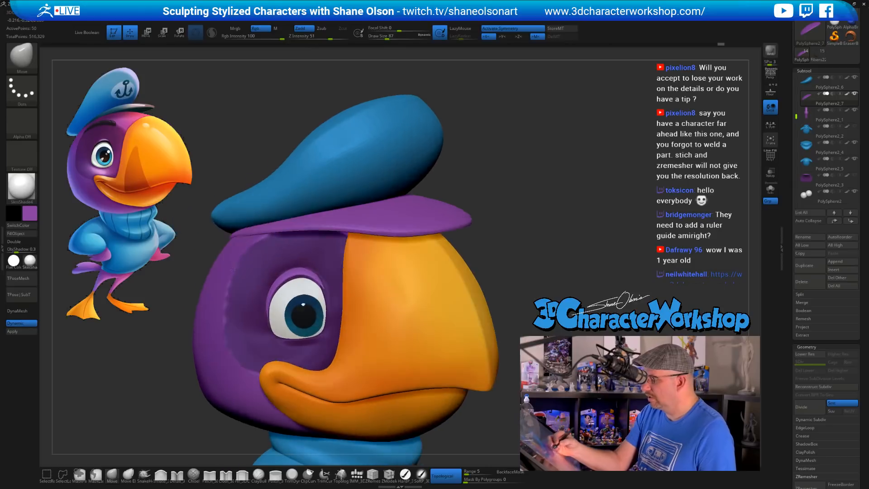
{"action": "left_click_drag", "start_coordinate": [218, 184], "coordinate": [253, 224]}
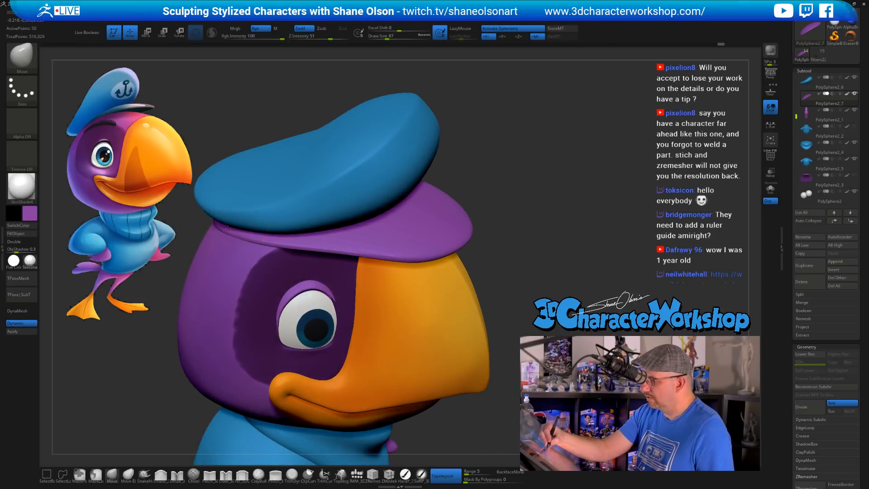
{"action": "right_click_drag", "start_coordinate": [302, 260], "coordinate": [294, 219]}
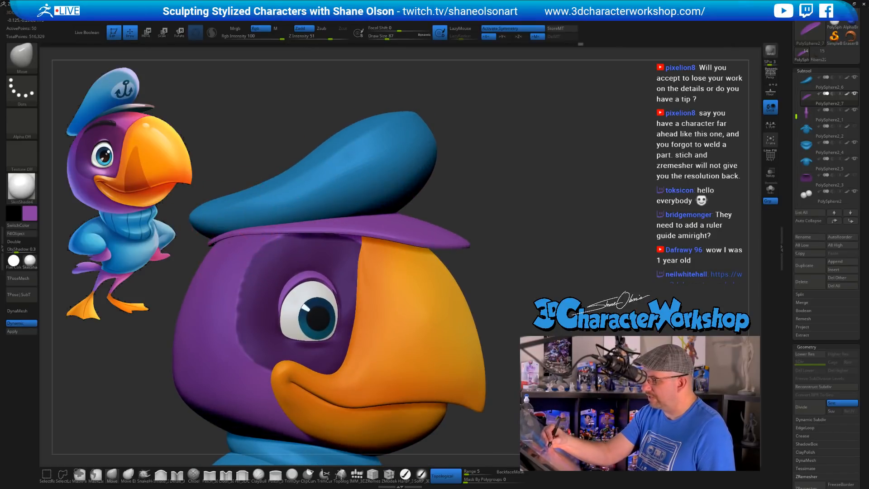
{"action": "mouse_move", "coordinate": [271, 225]}
{"action": "right_mouse_down"}
{"action": "mouse_move", "coordinate": [219, 232]}
{"action": "mouse_move", "coordinate": [270, 233]}
{"action": "right_mouse_up"}
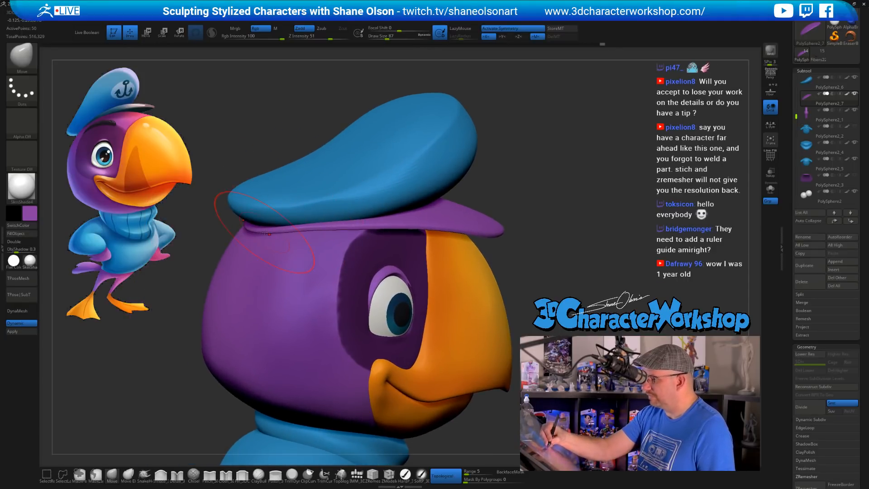
{"action": "mouse_move", "coordinate": [556, 200]}
{"action": "right_mouse_down"}
{"action": "mouse_move", "coordinate": [553, 193]}
{"action": "mouse_move", "coordinate": [527, 205]}
{"action": "mouse_move", "coordinate": [531, 213]}
{"action": "mouse_move", "coordinate": [509, 215]}
{"action": "right_mouse_up"}
{"action": "key", "text": "s"}
{"action": "left_click_drag", "start_coordinate": [510, 216], "coordinate": [513, 215]}
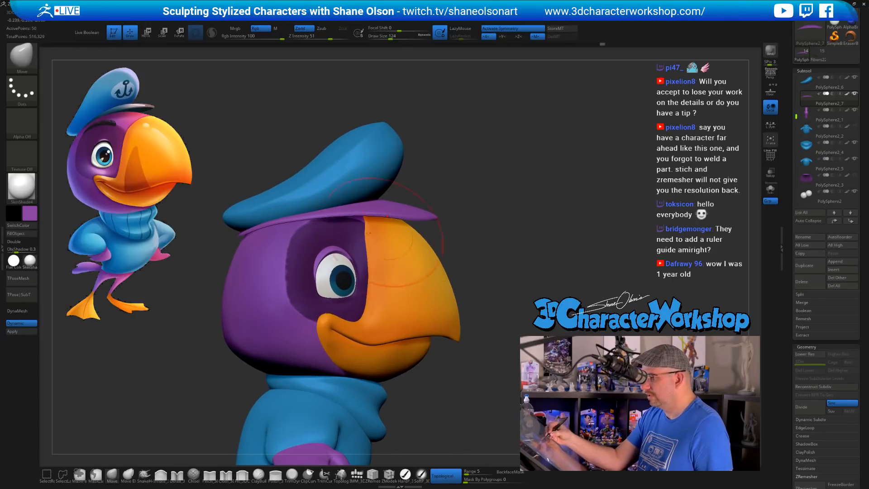
{"action": "key", "text": "s"}
{"action": "left_click_drag", "start_coordinate": [460, 194], "coordinate": [462, 193]}
{"action": "left_click_drag", "start_coordinate": [423, 213], "coordinate": [421, 209]}
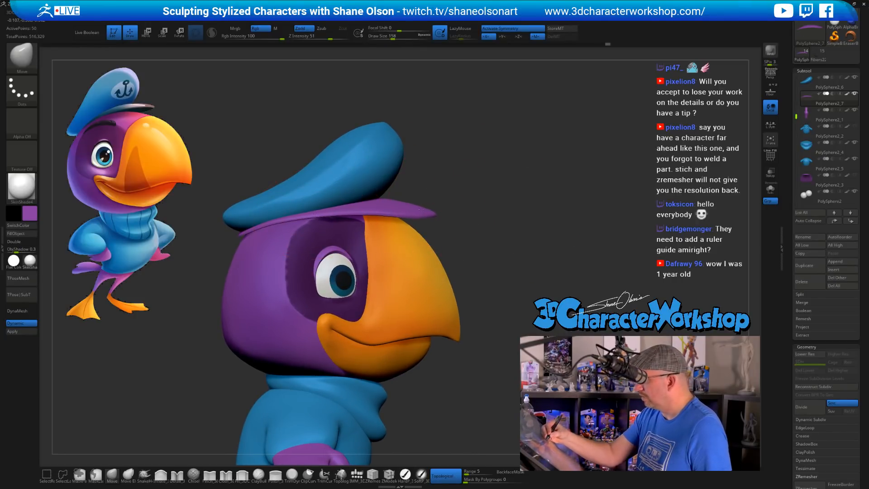
Shorten the visor's overhang by pulling its front edge back toward the cap, and lift its underside off the beak with the Move brush
{"action": "right_click_drag", "start_coordinate": [450, 193], "coordinate": [425, 196]}
{"action": "mouse_move", "coordinate": [430, 212]}
{"action": "left_mouse_down"}
{"action": "mouse_move", "coordinate": [431, 203]}
{"action": "mouse_move", "coordinate": [409, 205]}
{"action": "left_mouse_up"}
{"action": "right_click_drag", "start_coordinate": [468, 213], "coordinate": [459, 197]}
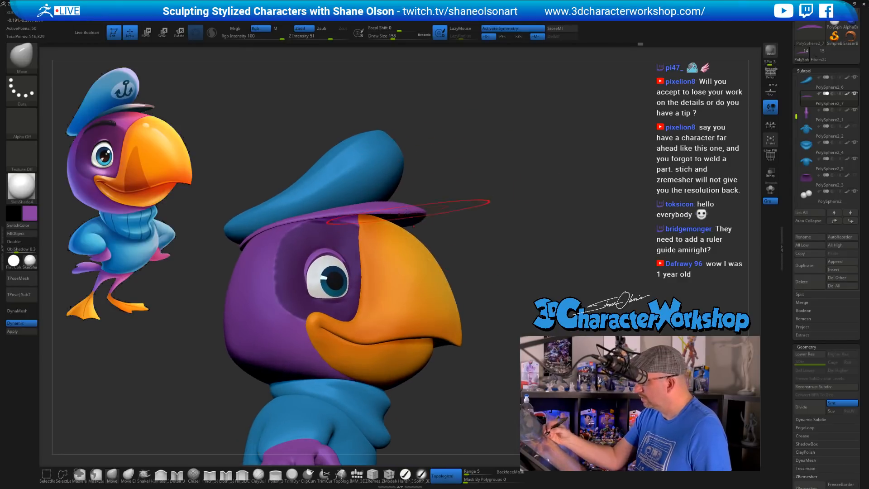
{"action": "left_click_drag", "start_coordinate": [394, 213], "coordinate": [393, 209]}
{"action": "right_click_drag", "start_coordinate": [468, 219], "coordinate": [462, 220]}
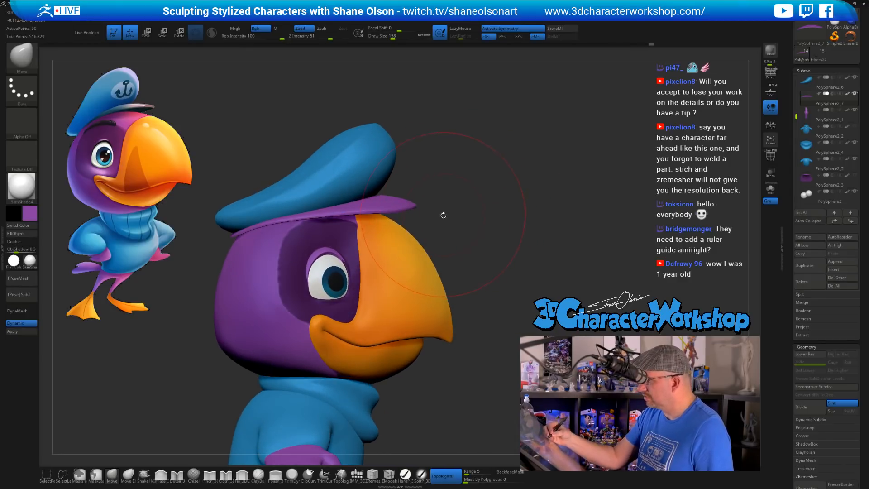
Refine the shape of the cap's brim using a Move brush with draw size 108
{"action": "key", "text": "bracketleft"}
{"action": "left_click_drag", "start_coordinate": [458, 219], "coordinate": [444, 233]}
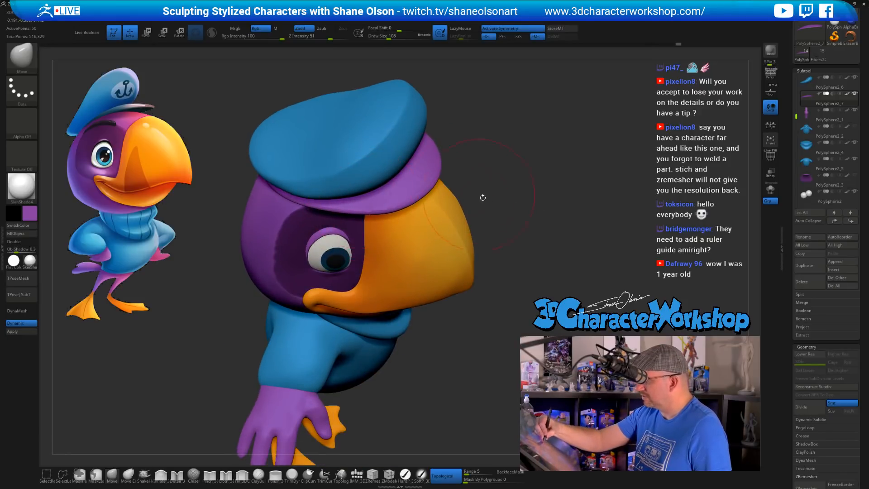
{"action": "left_click_drag", "start_coordinate": [481, 197], "coordinate": [516, 259]}
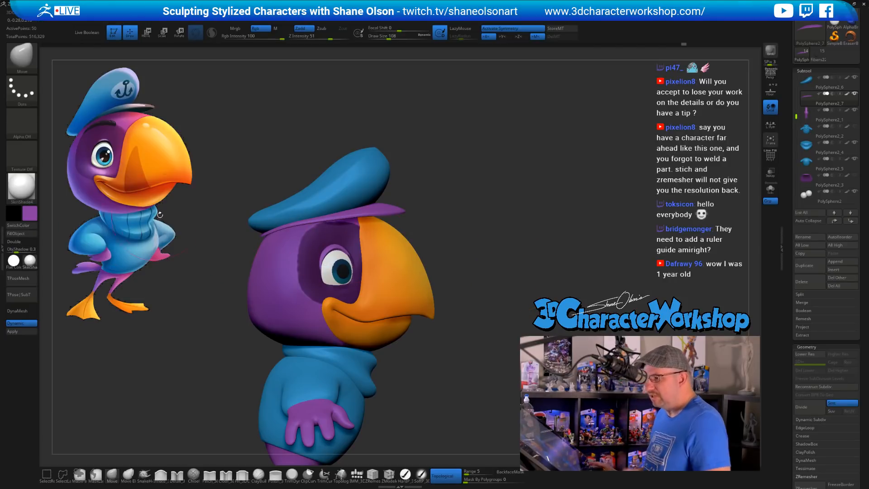
Darken a sampled blue to a dark navy and fill the cap's brim with it
{"action": "left_click", "coordinate": [30, 213]}
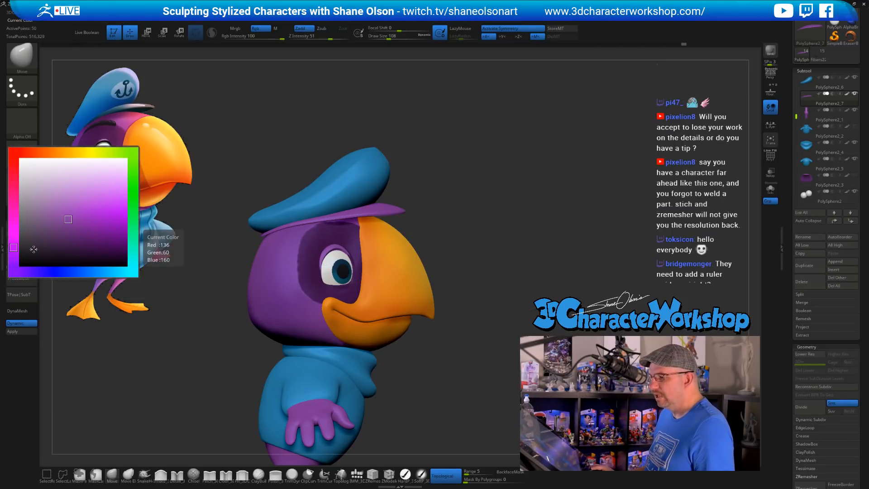
{"action": "left_click", "coordinate": [66, 272]}
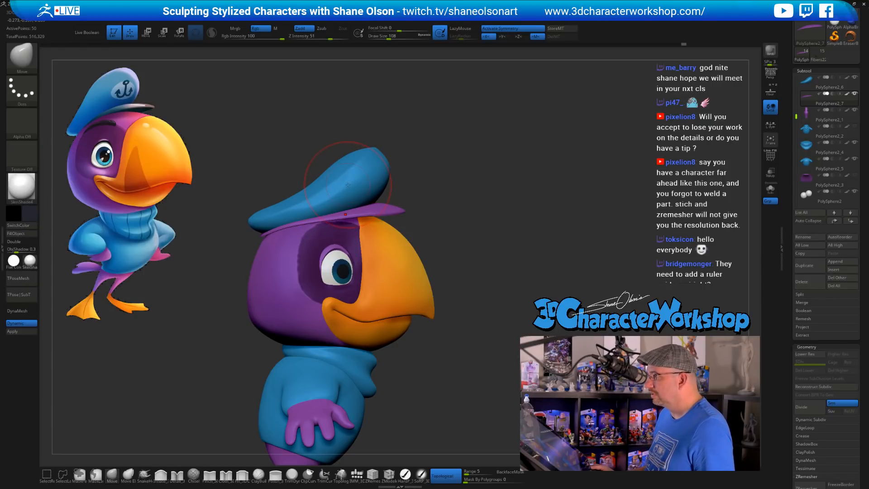
{"action": "key", "text": "v"}
{"action": "key", "text": "c"}
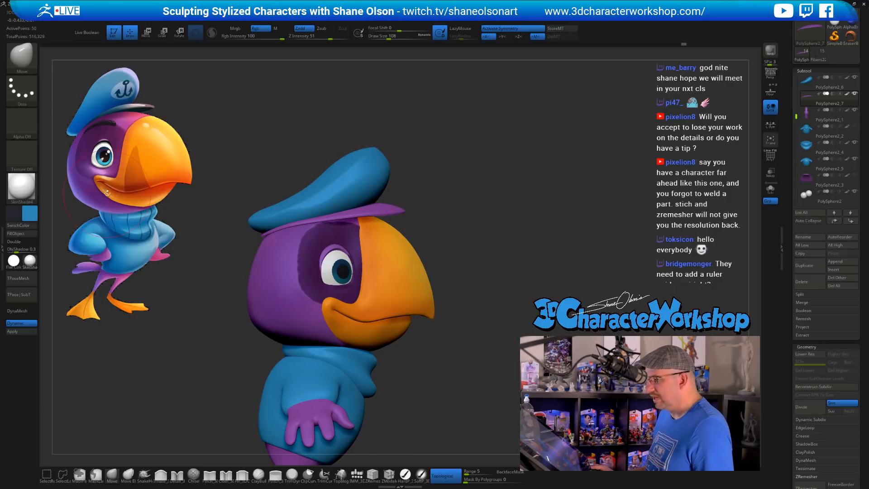
{"action": "left_click", "coordinate": [32, 216]}
{"action": "left_click_drag", "start_coordinate": [41, 248], "coordinate": [40, 251]}
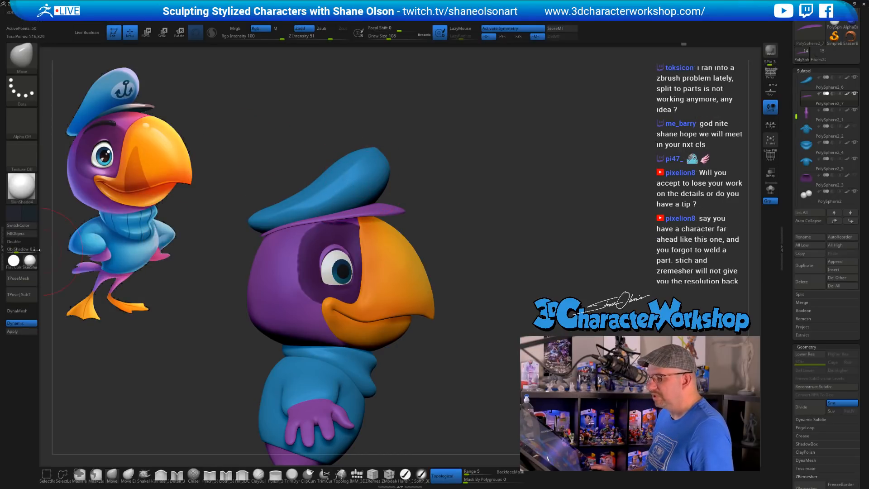
{"action": "left_click", "coordinate": [25, 233]}
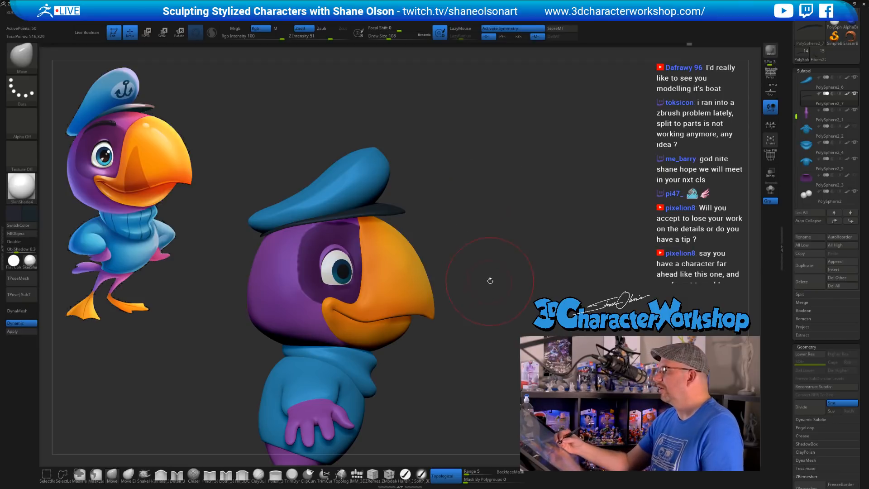
Adjust the dark brim with the Move brush from side and raised angles so it fits under the cap and over the forehead
{"action": "mouse_move", "coordinate": [489, 281]}
{"action": "left_mouse_down"}
{"action": "mouse_move", "coordinate": [454, 246]}
{"action": "mouse_move", "coordinate": [455, 259]}
{"action": "left_mouse_up"}
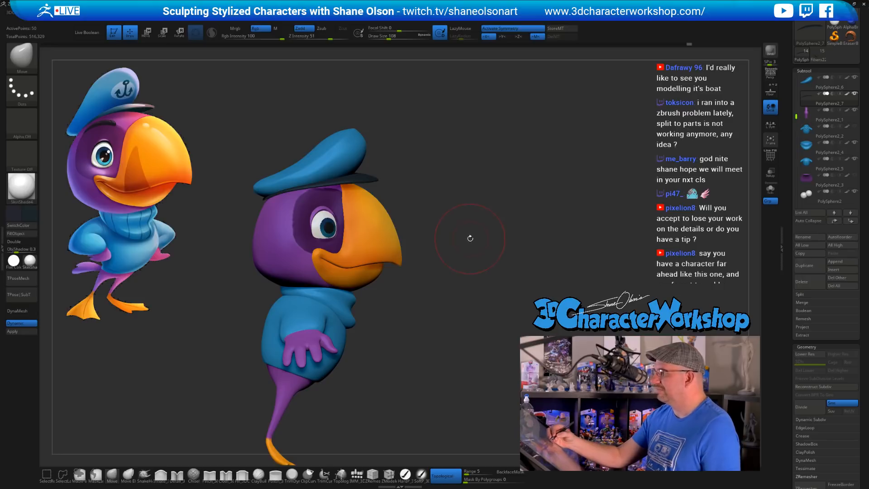
{"action": "left_click_drag", "start_coordinate": [469, 240], "coordinate": [469, 279]}
{"action": "left_click_drag", "start_coordinate": [426, 232], "coordinate": [475, 236], "text": "alt"}
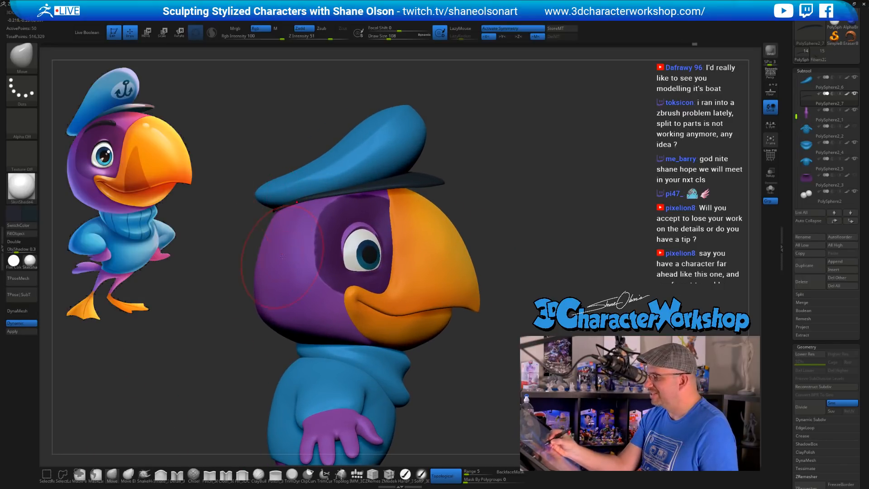
{"action": "mouse_move", "coordinate": [253, 212]}
{"action": "left_mouse_down"}
{"action": "mouse_move", "coordinate": [411, 227]}
{"action": "mouse_move", "coordinate": [406, 204]}
{"action": "mouse_move", "coordinate": [409, 222]}
{"action": "mouse_move", "coordinate": [339, 217]}
{"action": "left_mouse_up"}
{"action": "left_click_drag", "start_coordinate": [417, 205], "coordinate": [412, 211]}
{"action": "left_click_drag", "start_coordinate": [484, 218], "coordinate": [410, 229]}
{"action": "right_click_drag", "start_coordinate": [411, 229], "coordinate": [398, 251]}
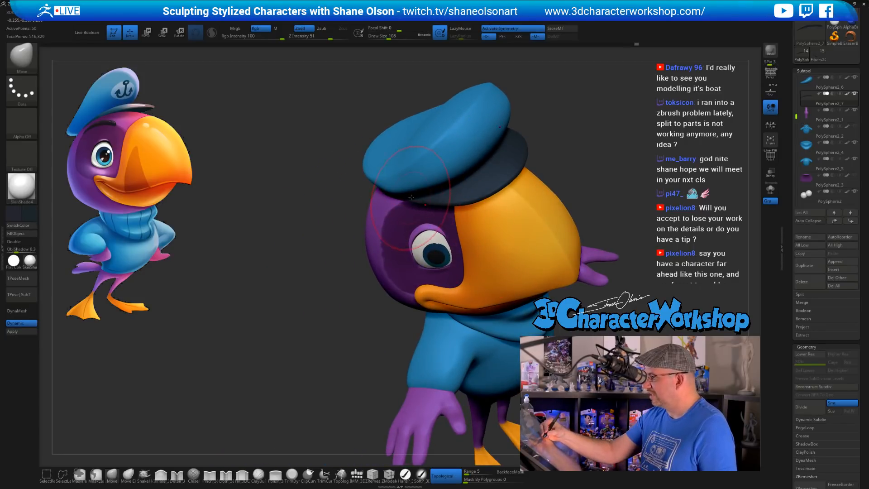
{"action": "right_click_drag", "start_coordinate": [469, 225], "coordinate": [480, 260]}
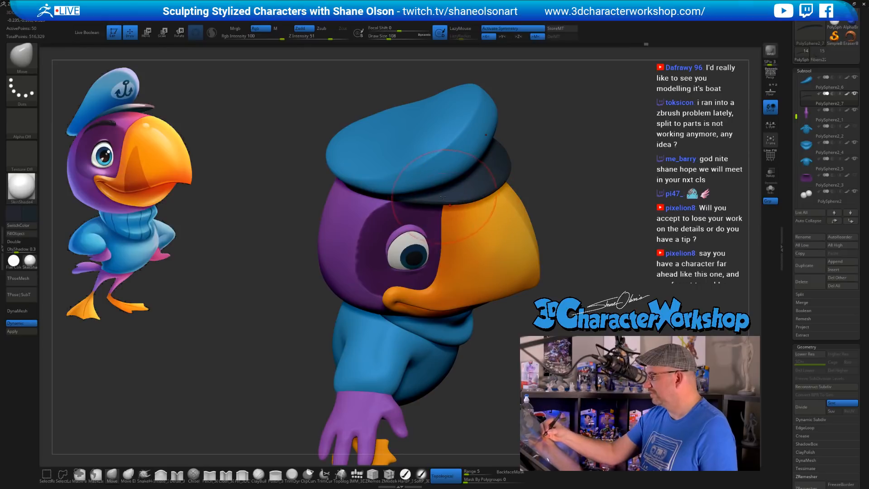
{"action": "right_click_drag", "start_coordinate": [411, 193], "coordinate": [419, 160]}
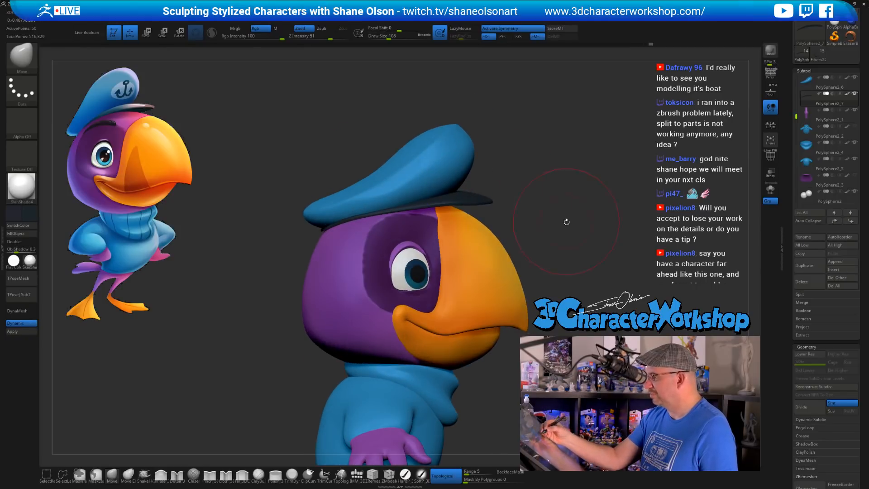
{"action": "right_click_drag", "start_coordinate": [566, 221], "coordinate": [523, 221], "text": "ctrl"}
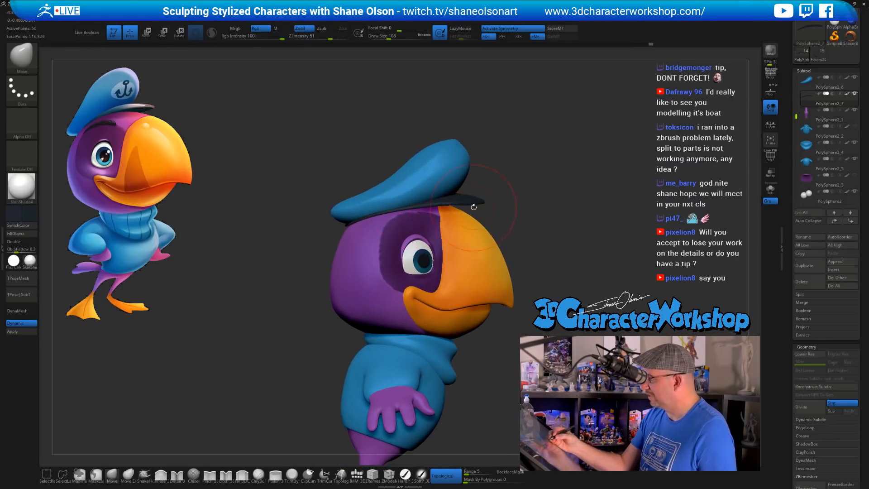
{"action": "right_click_drag", "start_coordinate": [543, 204], "coordinate": [492, 183], "text": "ctrl"}
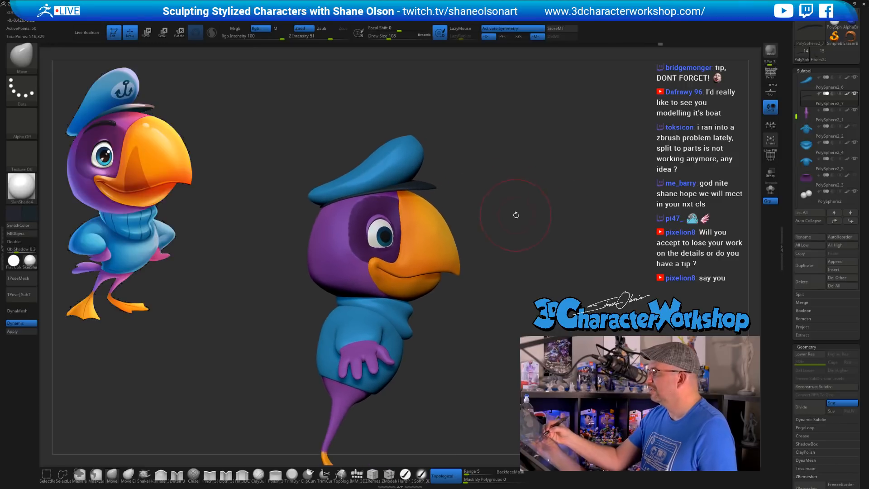
{"action": "right_click_drag", "start_coordinate": [516, 215], "coordinate": [523, 215]}
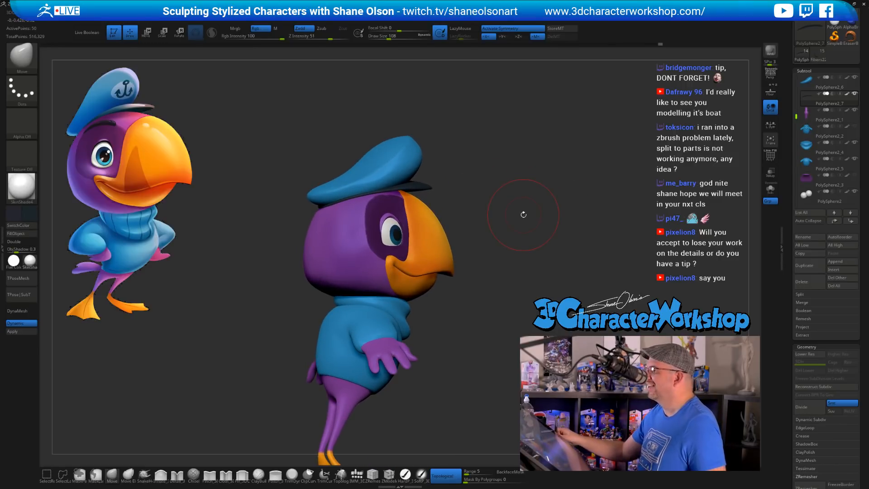
{"action": "right_click_drag", "start_coordinate": [551, 204], "coordinate": [551, 201]}
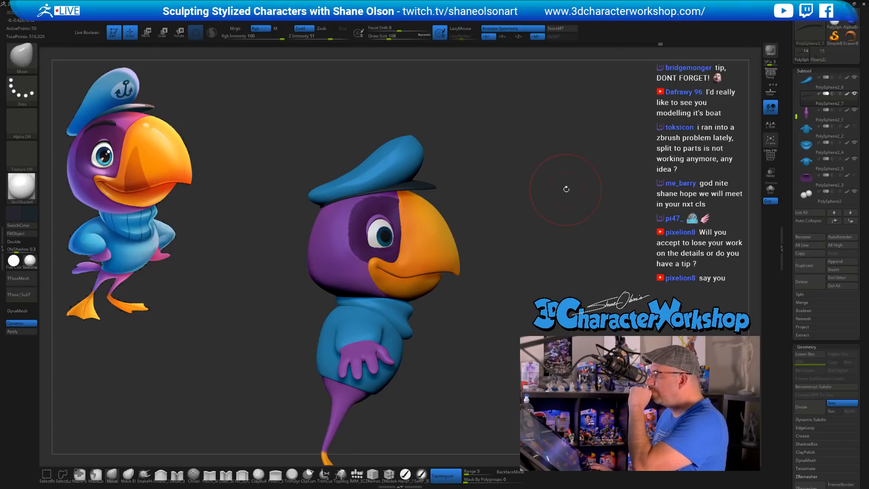
{"action": "right_click_drag", "start_coordinate": [558, 191], "coordinate": [558, 193]}
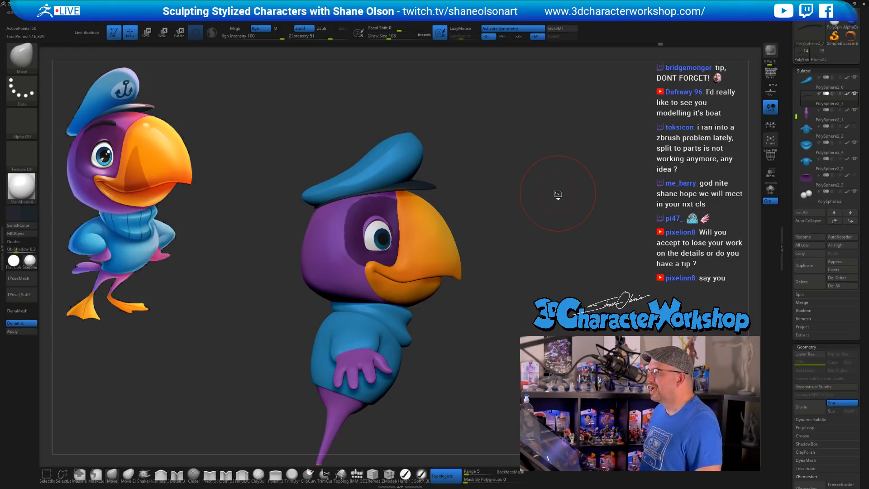
Reduce the draw size to 68 and locate the Split To Parts command among the custom 3DCW subtool commands
{"action": "key", "text": "s"}
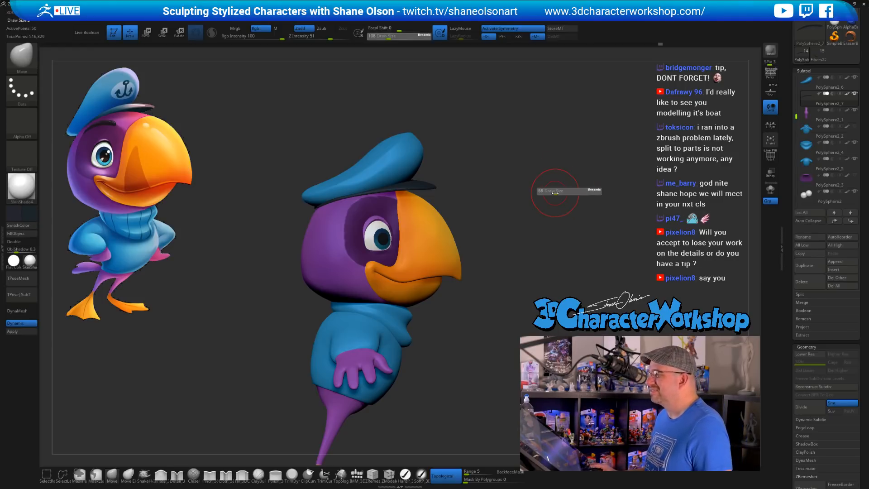
{"action": "mouse_move", "coordinate": [558, 191]}
{"action": "left_mouse_down"}
{"action": "mouse_move", "coordinate": [533, 213]}
{"action": "mouse_move", "coordinate": [489, 186]}
{"action": "left_mouse_up"}
{"action": "key", "text": "space"}
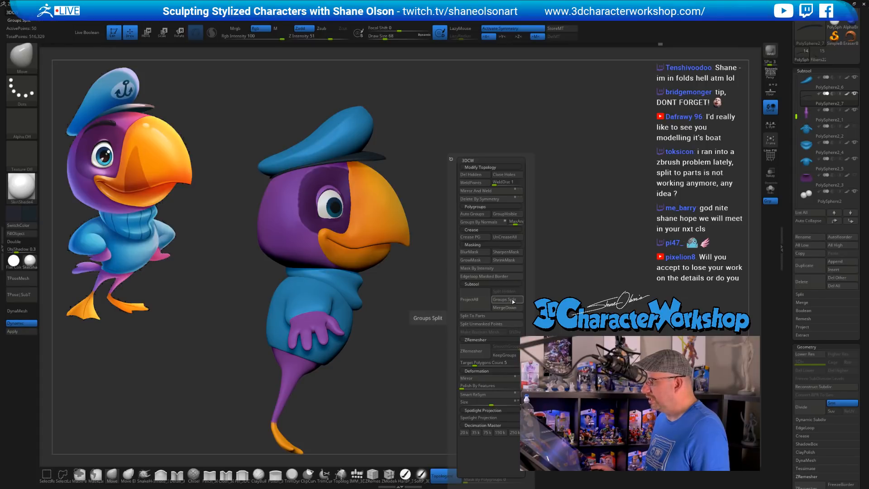
{"action": "left_click", "coordinate": [490, 317]}
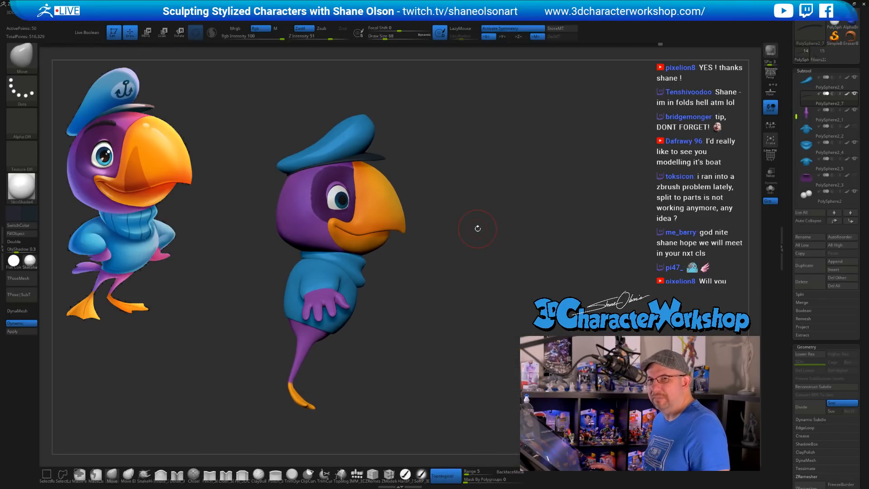
{"action": "left_click_drag", "start_coordinate": [477, 229], "coordinate": [473, 236]}
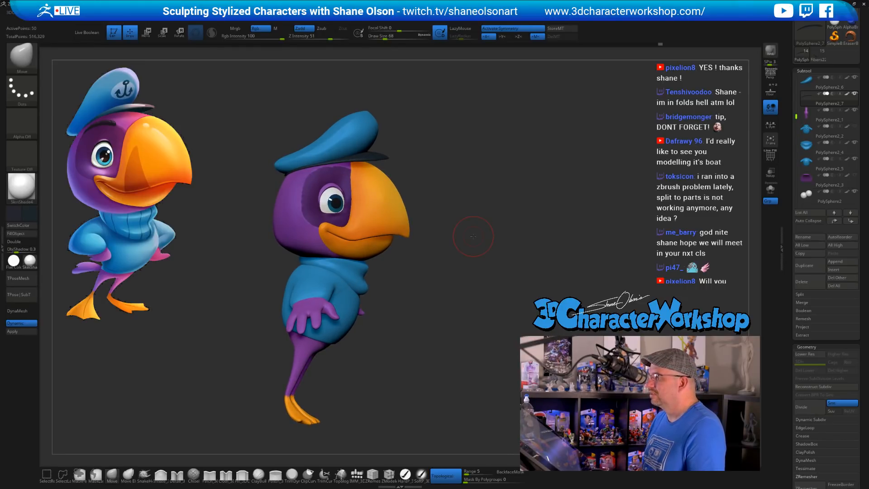
{"action": "mouse_move", "coordinate": [483, 296]}
{"action": "left_mouse_down"}
{"action": "mouse_move", "coordinate": [482, 286]}
{"action": "mouse_move", "coordinate": [452, 285]}
{"action": "mouse_move", "coordinate": [439, 301]}
{"action": "mouse_move", "coordinate": [489, 282]}
{"action": "mouse_move", "coordinate": [456, 280]}
{"action": "mouse_move", "coordinate": [479, 275]}
{"action": "left_mouse_up"}
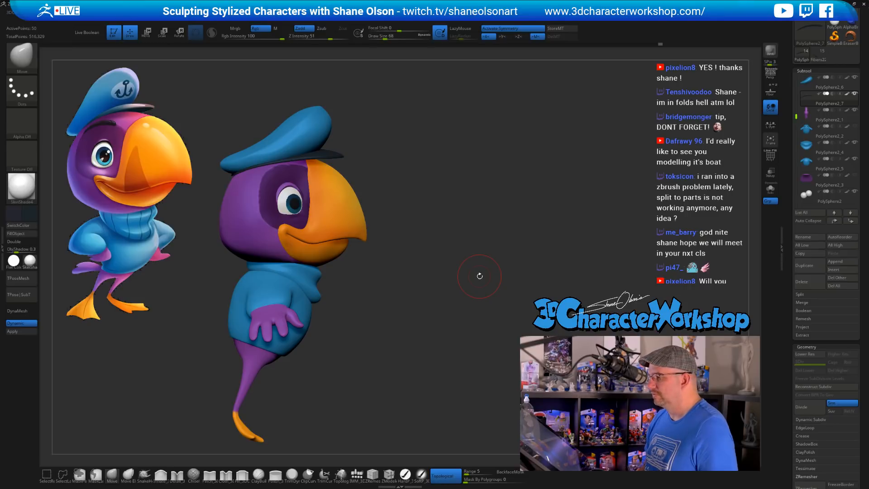
{"action": "left_click_drag", "start_coordinate": [417, 344], "coordinate": [443, 349]}
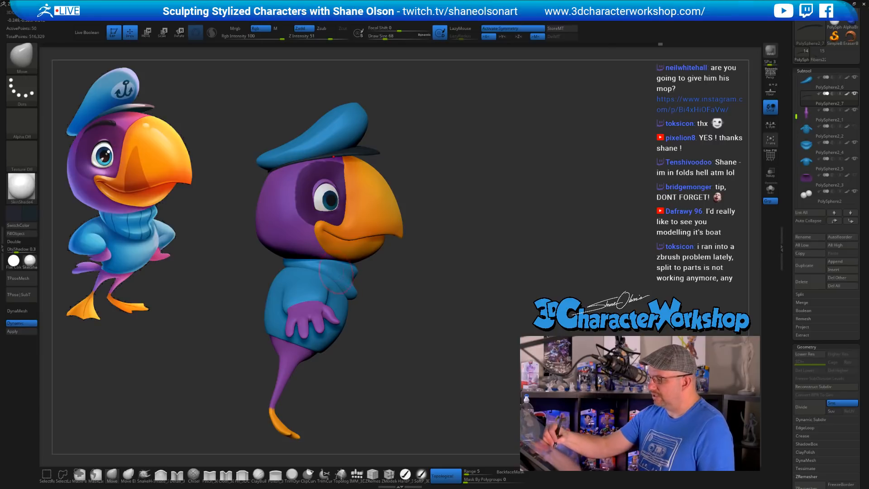
{"action": "left_click_drag", "start_coordinate": [404, 273], "coordinate": [470, 342], "text": "alt"}
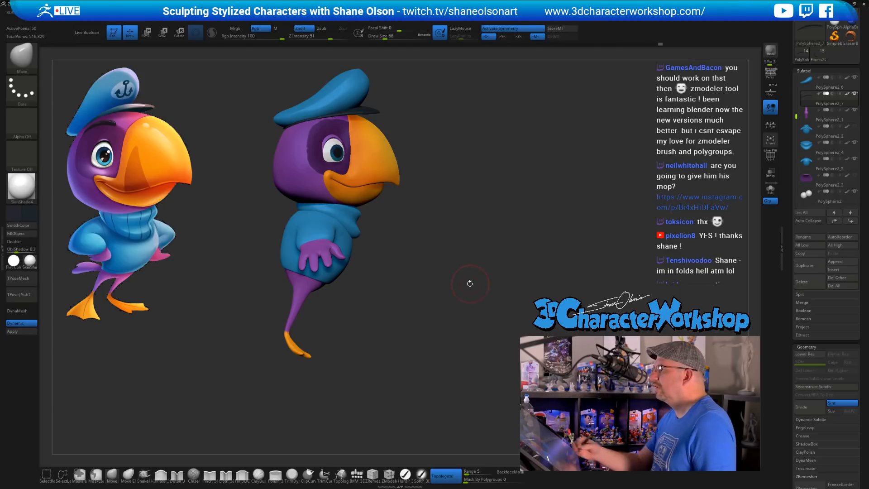
{"action": "left_click_drag", "start_coordinate": [468, 297], "coordinate": [462, 303]}
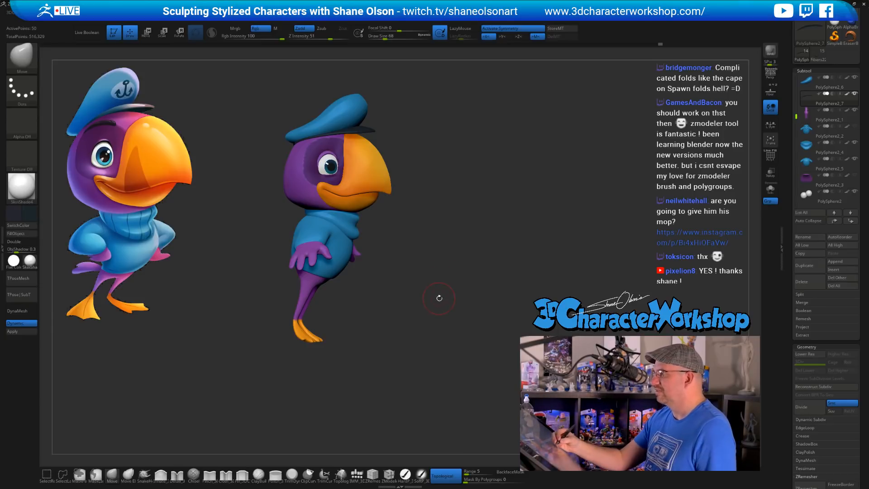
{"action": "left_click_drag", "start_coordinate": [439, 297], "coordinate": [428, 349]}
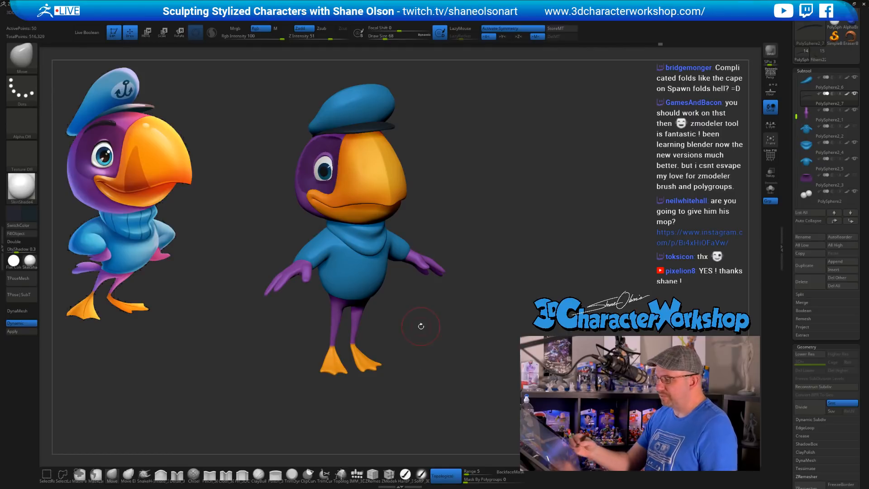
{"action": "mouse_move", "coordinate": [421, 326]}
{"action": "left_mouse_down"}
{"action": "mouse_move", "coordinate": [446, 356]}
{"action": "mouse_move", "coordinate": [430, 334]}
{"action": "mouse_move", "coordinate": [404, 352]}
{"action": "mouse_move", "coordinate": [425, 339]}
{"action": "left_mouse_up"}
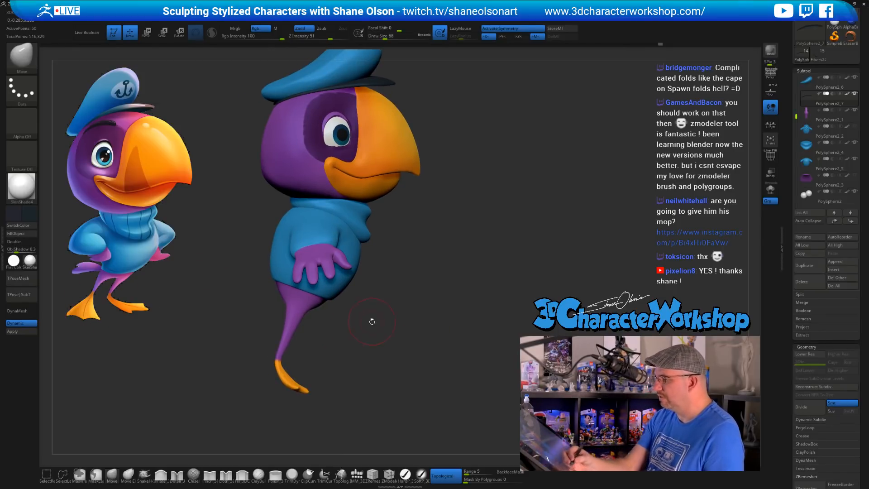
{"action": "mouse_move", "coordinate": [372, 321]}
{"action": "left_mouse_down", "text": "alt"}
{"action": "mouse_move", "coordinate": [391, 334]}
{"action": "mouse_move", "coordinate": [388, 355]}
{"action": "left_mouse_up", "text": "alt"}
{"action": "key", "text": "s"}
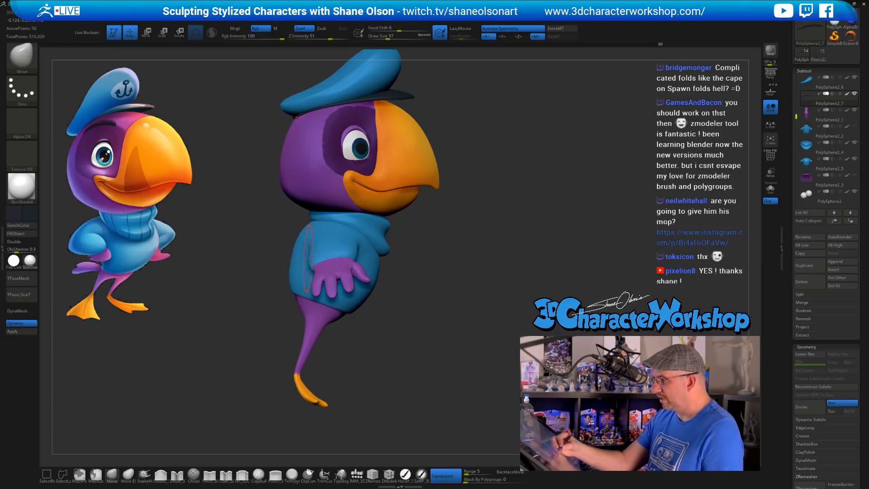
{"action": "mouse_move", "coordinate": [281, 249]}
{"action": "left_mouse_down", "text": "ctrl+shift"}
{"action": "mouse_move", "coordinate": [325, 205]}
{"action": "mouse_move", "coordinate": [306, 221]}
{"action": "mouse_move", "coordinate": [290, 313]}
{"action": "mouse_move", "coordinate": [314, 323]}
{"action": "mouse_move", "coordinate": [328, 271]}
{"action": "mouse_move", "coordinate": [322, 230]}
{"action": "mouse_move", "coordinate": [289, 241]}
{"action": "mouse_move", "coordinate": [301, 253]}
{"action": "mouse_move", "coordinate": [305, 355]}
{"action": "left_mouse_up", "text": "ctrl+shift"}
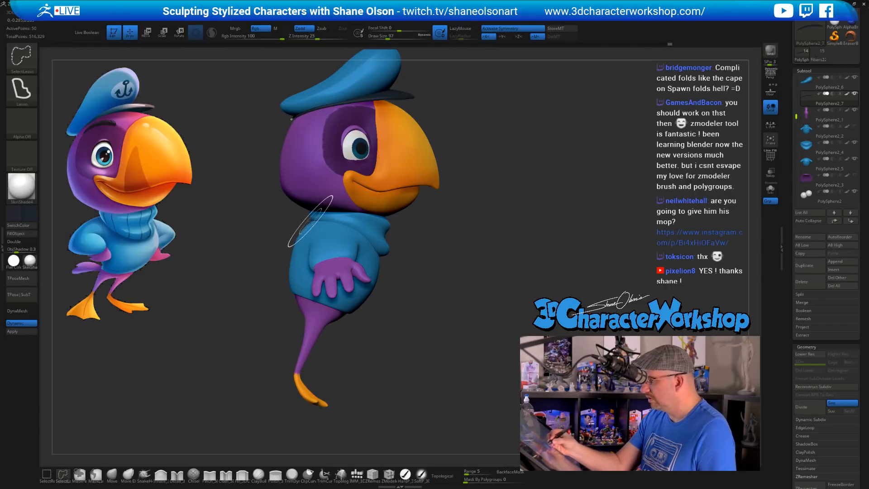
{"action": "mouse_move", "coordinate": [299, 224]}
{"action": "left_mouse_down", "text": "ctrl+shift"}
{"action": "mouse_move", "coordinate": [306, 314]}
{"action": "mouse_move", "coordinate": [323, 322]}
{"action": "mouse_move", "coordinate": [370, 226]}
{"action": "mouse_move", "coordinate": [390, 244]}
{"action": "mouse_move", "coordinate": [433, 245]}
{"action": "left_mouse_up", "text": "ctrl+shift"}
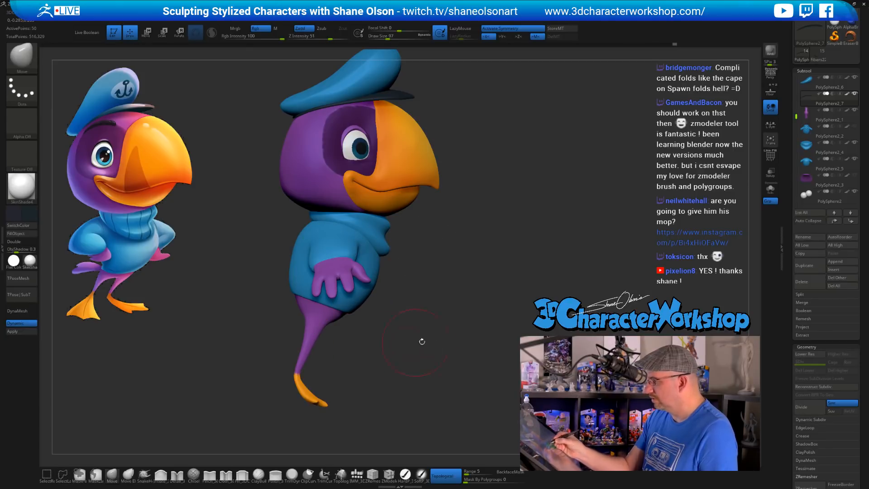
Select the sweater body from the front and set the Move brush's draw size to 87
{"action": "mouse_move", "coordinate": [422, 342]}
{"action": "left_mouse_down"}
{"action": "mouse_move", "coordinate": [398, 345]}
{"action": "mouse_move", "coordinate": [393, 364]}
{"action": "mouse_move", "coordinate": [355, 286]}
{"action": "mouse_move", "coordinate": [345, 303]}
{"action": "mouse_move", "coordinate": [375, 279]}
{"action": "mouse_move", "coordinate": [362, 263]}
{"action": "mouse_move", "coordinate": [367, 289]}
{"action": "left_mouse_up"}
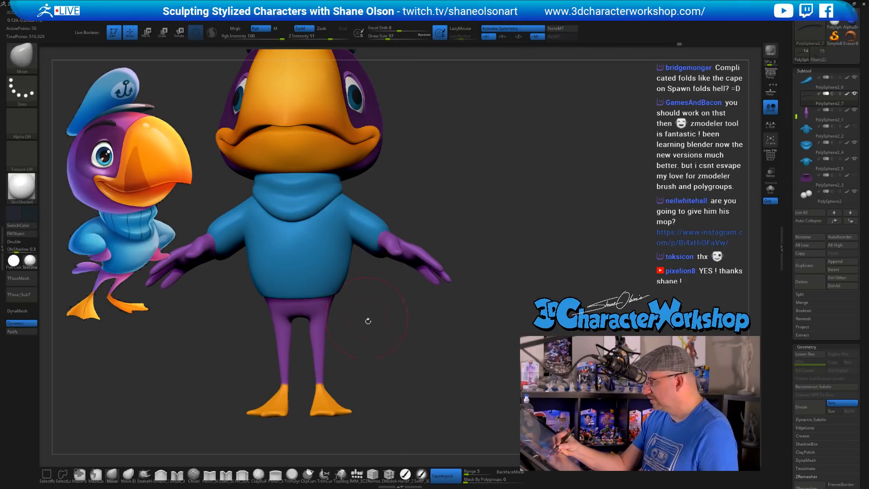
{"action": "left_click_drag", "start_coordinate": [378, 325], "coordinate": [375, 351], "text": "shift"}
{"action": "left_click", "coordinate": [342, 299], "text": "alt"}
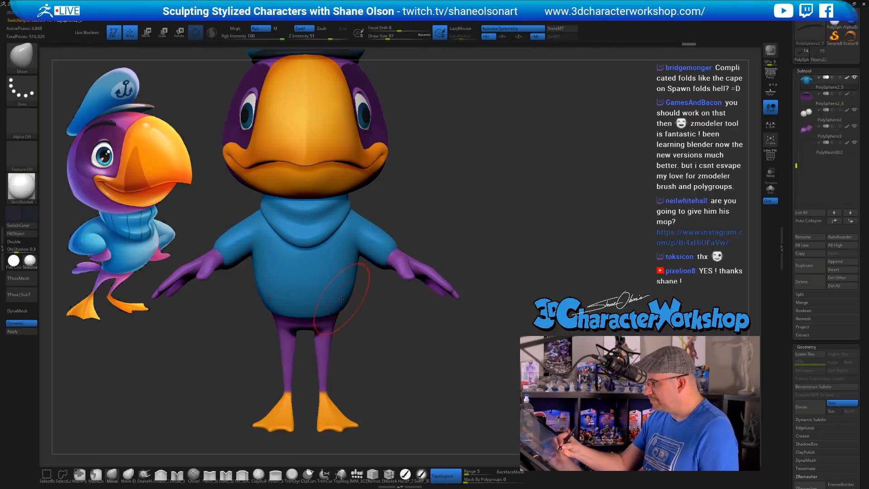
{"action": "left_click", "coordinate": [112, 475]}
{"action": "key", "text": "s"}
{"action": "mouse_move", "coordinate": [366, 307]}
{"action": "left_mouse_down"}
{"action": "mouse_move", "coordinate": [372, 358]}
{"action": "mouse_move", "coordinate": [376, 325]}
{"action": "mouse_move", "coordinate": [346, 291]}
{"action": "left_mouse_up"}
{"action": "key", "text": "s"}
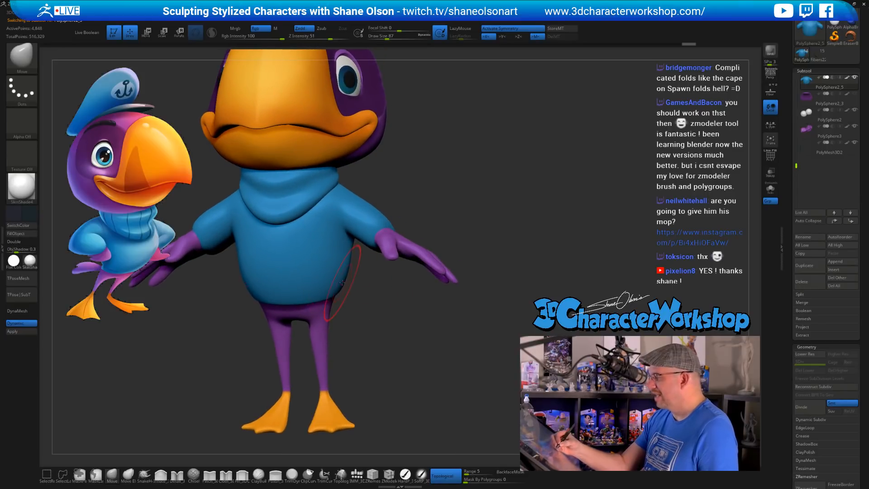
Reshape the sweater's torso and hem with the Move brush from front, side and three-quarter angles
{"action": "mouse_move", "coordinate": [362, 320]}
{"action": "left_mouse_down"}
{"action": "mouse_move", "coordinate": [375, 274]}
{"action": "mouse_move", "coordinate": [367, 296]}
{"action": "mouse_move", "coordinate": [324, 296]}
{"action": "left_mouse_up"}
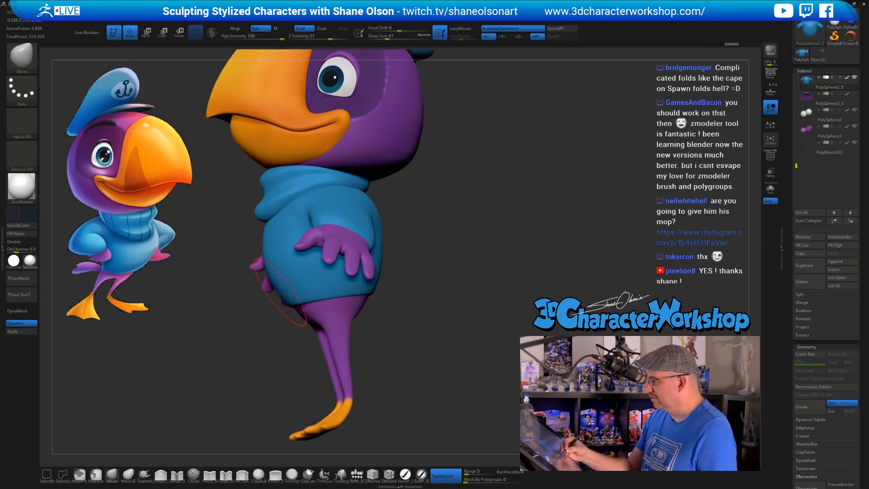
{"action": "left_click_drag", "start_coordinate": [362, 349], "coordinate": [307, 280]}
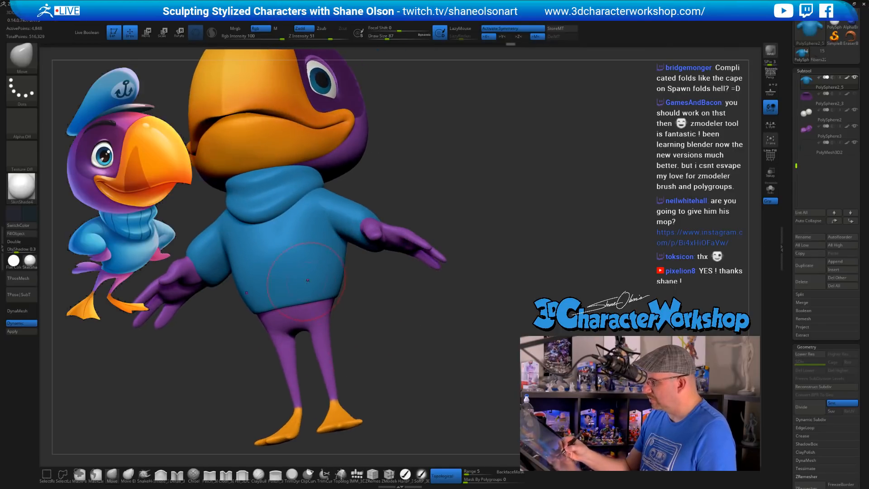
{"action": "mouse_move", "coordinate": [386, 349]}
{"action": "left_mouse_down"}
{"action": "mouse_move", "coordinate": [381, 324]}
{"action": "mouse_move", "coordinate": [247, 311]}
{"action": "left_mouse_up"}
{"action": "mouse_move", "coordinate": [253, 363]}
{"action": "left_mouse_down"}
{"action": "mouse_move", "coordinate": [335, 360]}
{"action": "mouse_move", "coordinate": [338, 346]}
{"action": "left_mouse_up"}
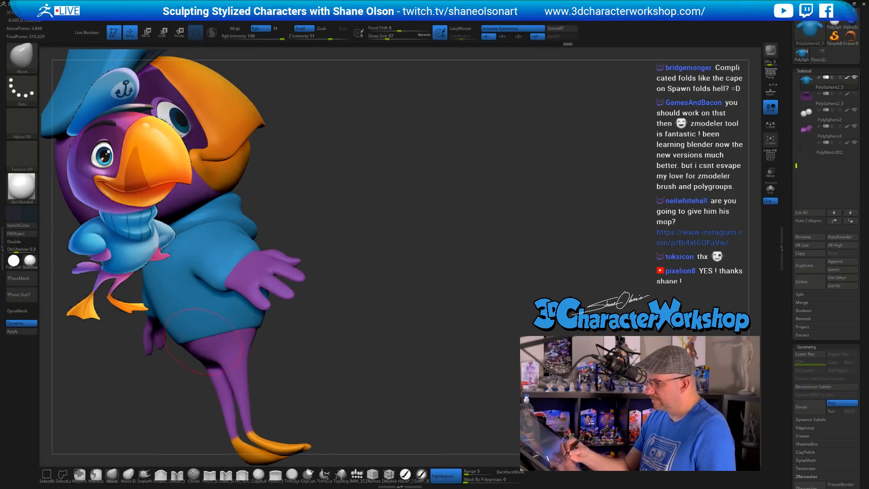
{"action": "left_click_drag", "start_coordinate": [308, 372], "coordinate": [369, 364]}
{"action": "mouse_move", "coordinate": [326, 334]}
{"action": "left_mouse_down"}
{"action": "mouse_move", "coordinate": [368, 340]}
{"action": "mouse_move", "coordinate": [274, 323]}
{"action": "mouse_move", "coordinate": [275, 358]}
{"action": "mouse_move", "coordinate": [381, 373]}
{"action": "mouse_move", "coordinate": [365, 355]}
{"action": "mouse_move", "coordinate": [399, 349]}
{"action": "mouse_move", "coordinate": [399, 337]}
{"action": "left_mouse_up"}
{"action": "mouse_move", "coordinate": [399, 369]}
{"action": "left_mouse_down", "text": "alt"}
{"action": "mouse_move", "coordinate": [385, 344]}
{"action": "mouse_move", "coordinate": [385, 355]}
{"action": "left_mouse_up", "text": "alt"}
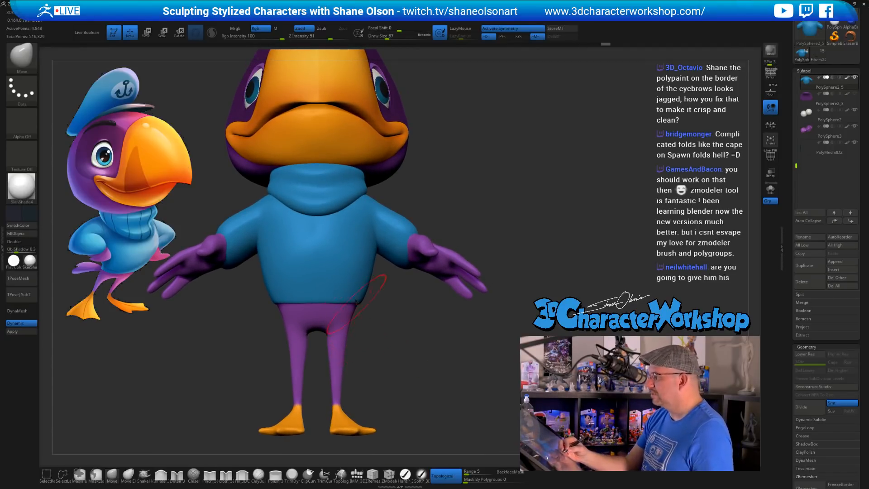
Raise the draw size to 112, select the legs and check the hips beneath the sweater's hem from several angles
{"action": "key", "text": "s"}
{"action": "left_click_drag", "start_coordinate": [363, 323], "coordinate": [365, 323]}
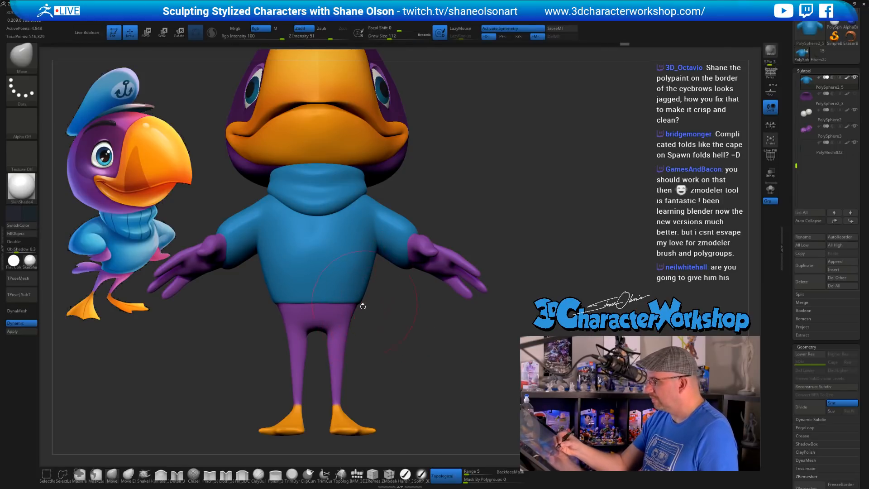
{"action": "left_click", "coordinate": [344, 329], "text": "alt"}
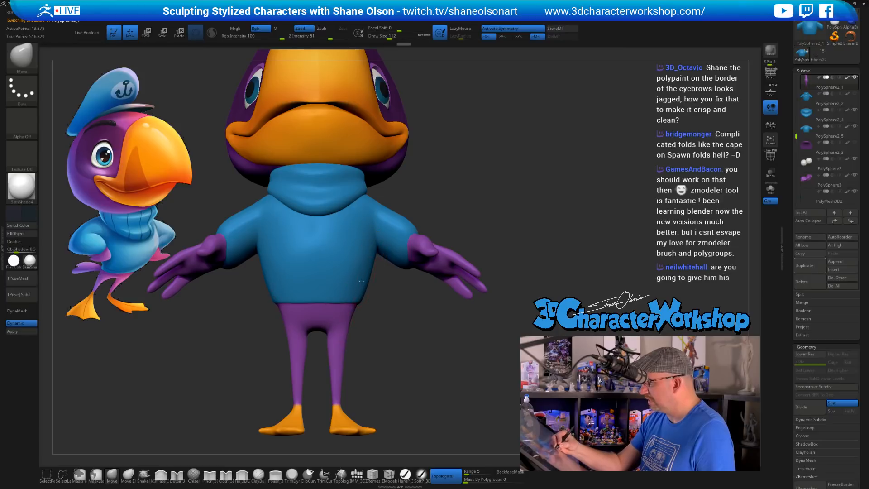
{"action": "left_click_drag", "start_coordinate": [380, 334], "coordinate": [315, 285]}
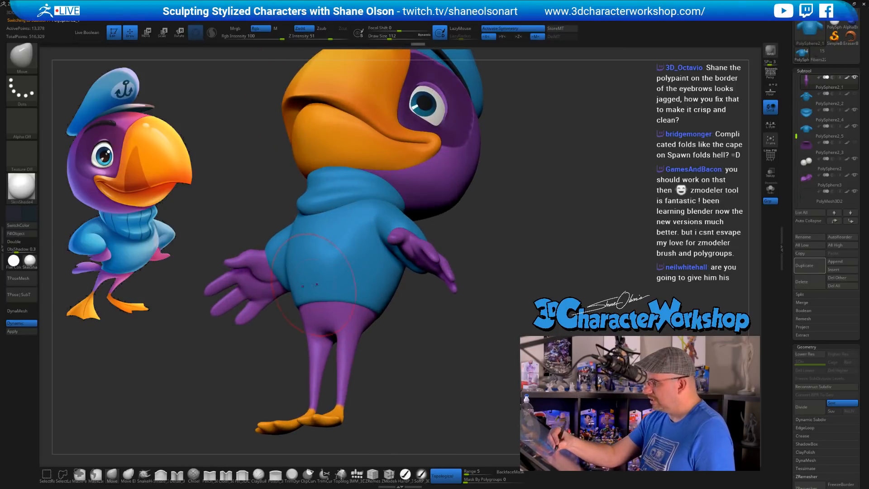
{"action": "mouse_move", "coordinate": [389, 325]}
{"action": "left_mouse_down"}
{"action": "mouse_move", "coordinate": [391, 336]}
{"action": "mouse_move", "coordinate": [412, 326]}
{"action": "left_mouse_up"}
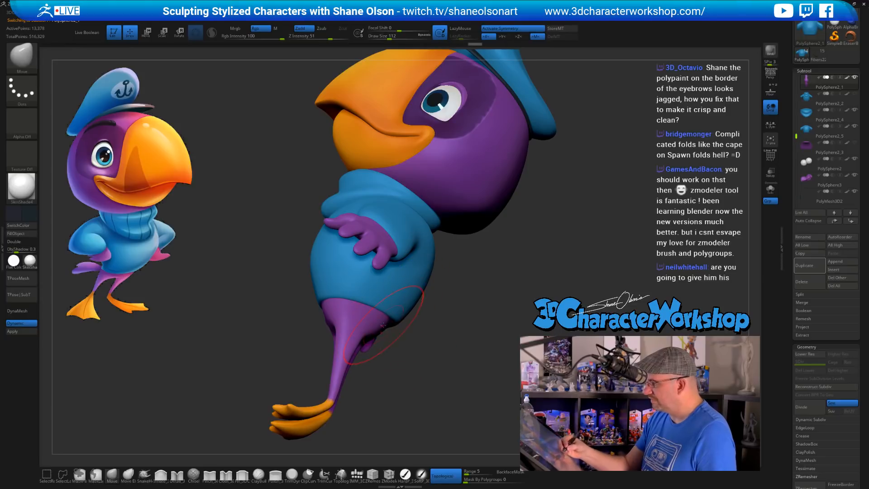
{"action": "mouse_move", "coordinate": [402, 365]}
{"action": "left_mouse_down"}
{"action": "mouse_move", "coordinate": [409, 330]}
{"action": "mouse_move", "coordinate": [400, 325]}
{"action": "mouse_move", "coordinate": [418, 385]}
{"action": "mouse_move", "coordinate": [435, 366]}
{"action": "mouse_move", "coordinate": [444, 369]}
{"action": "mouse_move", "coordinate": [418, 357]}
{"action": "mouse_move", "coordinate": [444, 354]}
{"action": "mouse_move", "coordinate": [406, 342]}
{"action": "mouse_move", "coordinate": [418, 349]}
{"action": "mouse_move", "coordinate": [406, 399]}
{"action": "mouse_move", "coordinate": [397, 347]}
{"action": "left_mouse_up"}
Refine the sides and waist of the sweater body with the Move brush, setting the draw size to 101
{"action": "key", "text": "bracketleft"}
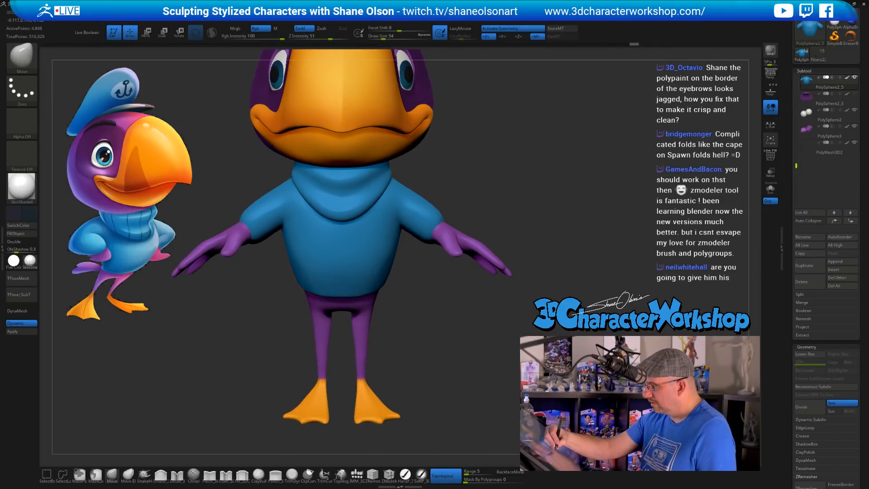
{"action": "left_click_drag", "start_coordinate": [314, 284], "coordinate": [306, 266]}
{"action": "key", "text": "bracketright"}
{"action": "key", "text": "bracketright"}
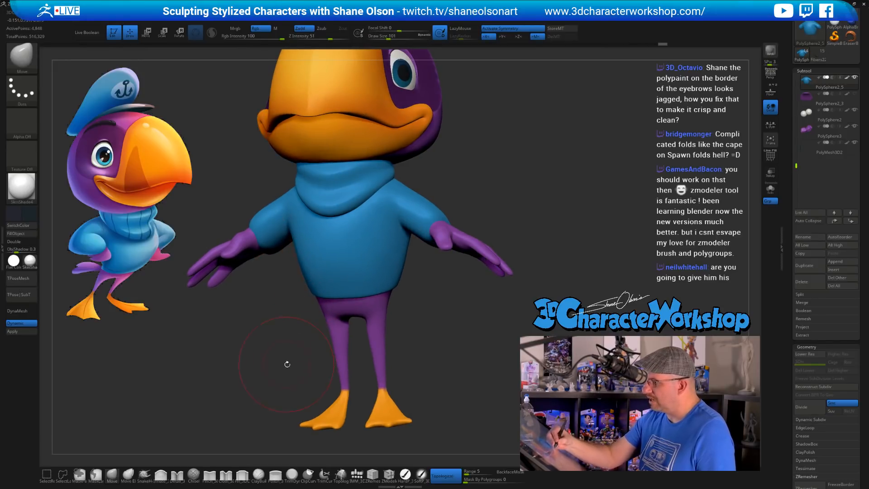
{"action": "left_click_drag", "start_coordinate": [287, 362], "coordinate": [389, 321]}
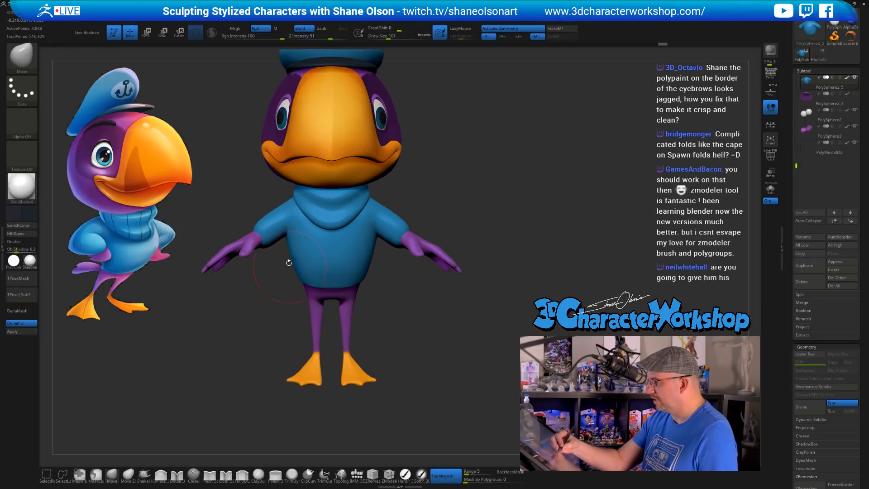
{"action": "mouse_move", "coordinate": [281, 247]}
{"action": "left_mouse_down", "text": "ctrl+shift"}
{"action": "mouse_move", "coordinate": [313, 294]}
{"action": "mouse_move", "coordinate": [287, 324]}
{"action": "left_mouse_up", "text": "ctrl+shift"}
{"action": "mouse_move", "coordinate": [285, 245]}
{"action": "left_mouse_down", "text": "ctrl+shift"}
{"action": "mouse_move", "coordinate": [304, 302]}
{"action": "mouse_move", "coordinate": [314, 296]}
{"action": "mouse_move", "coordinate": [311, 251]}
{"action": "mouse_move", "coordinate": [254, 304]}
{"action": "left_mouse_up", "text": "ctrl+shift"}
{"action": "mouse_move", "coordinate": [432, 323]}
{"action": "left_mouse_down"}
{"action": "mouse_move", "coordinate": [433, 353]}
{"action": "mouse_move", "coordinate": [420, 347]}
{"action": "mouse_move", "coordinate": [426, 370]}
{"action": "mouse_move", "coordinate": [422, 344]}
{"action": "mouse_move", "coordinate": [435, 339]}
{"action": "mouse_move", "coordinate": [427, 304]}
{"action": "mouse_move", "coordinate": [424, 322]}
{"action": "mouse_move", "coordinate": [420, 304]}
{"action": "mouse_move", "coordinate": [418, 311]}
{"action": "left_mouse_up"}
Adjust the sweater's underarms and lower sides with the Move brush at draw sizes 74 and 87
{"action": "key", "text": "s"}
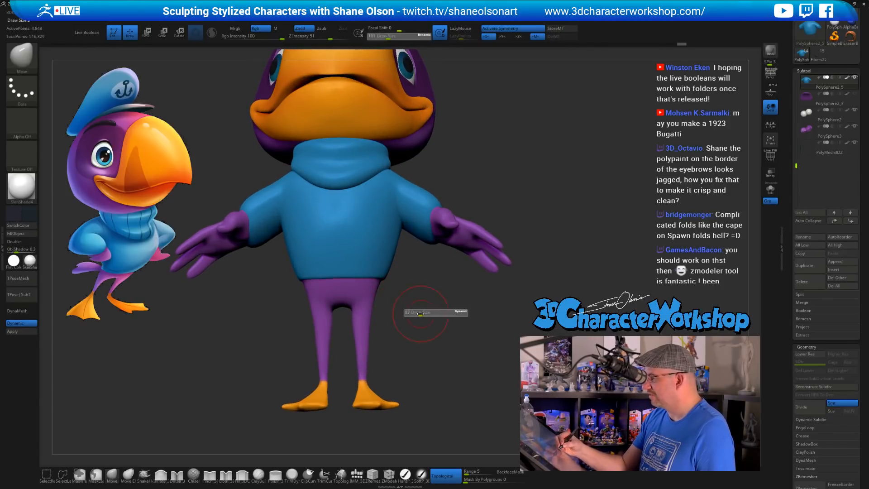
{"action": "key", "text": "s"}
{"action": "left_click_drag", "start_coordinate": [273, 288], "coordinate": [282, 291]}
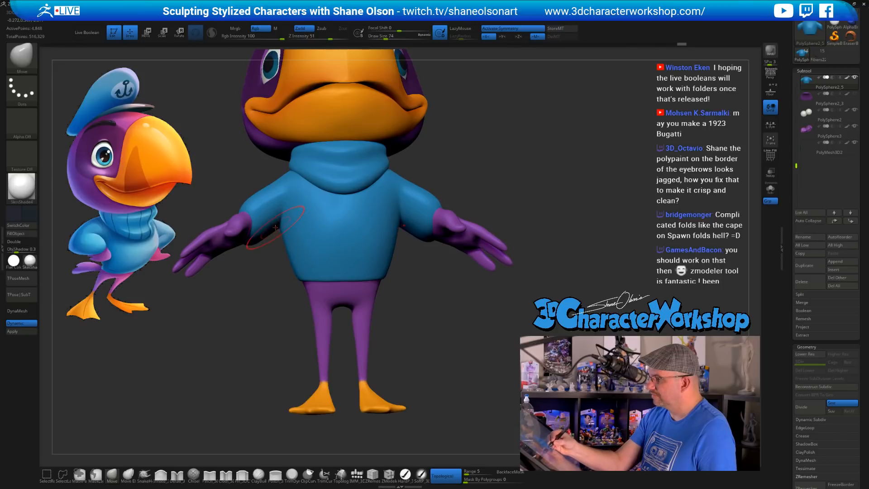
{"action": "key", "text": "s"}
{"action": "left_click_drag", "start_coordinate": [275, 227], "coordinate": [277, 227]}
{"action": "left_click_drag", "start_coordinate": [285, 312], "coordinate": [435, 317]}
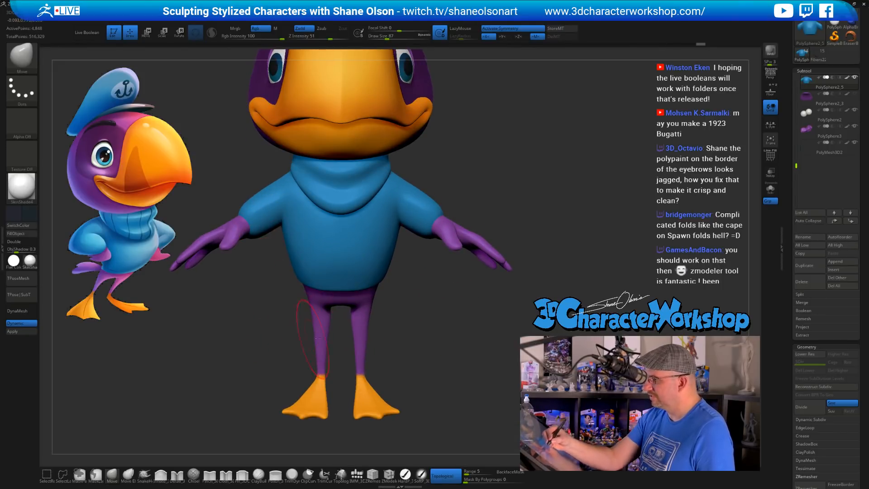
Set the draw size to 108 and select the turtleneck collar from the back of the character
{"action": "mouse_move", "coordinate": [529, 323]}
{"action": "left_mouse_down"}
{"action": "mouse_move", "coordinate": [429, 327]}
{"action": "mouse_move", "coordinate": [500, 350]}
{"action": "mouse_move", "coordinate": [466, 284]}
{"action": "left_mouse_up"}
{"action": "key", "text": "s"}
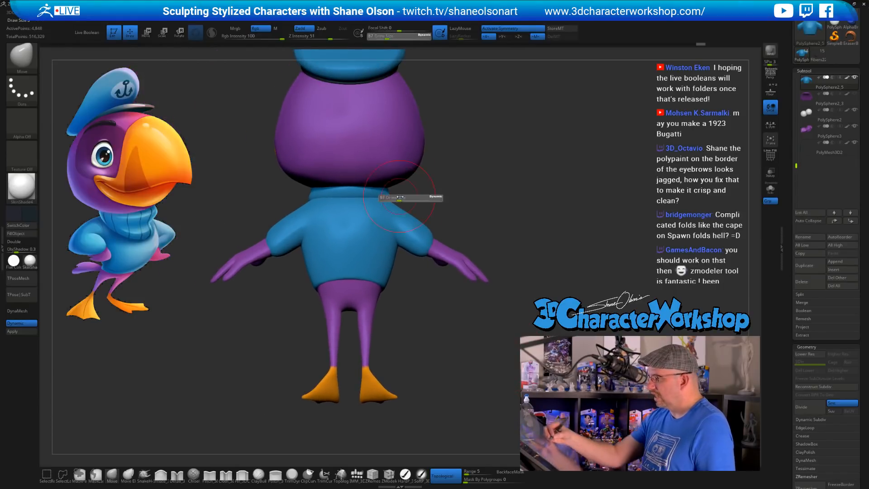
{"action": "left_click", "coordinate": [397, 197]}
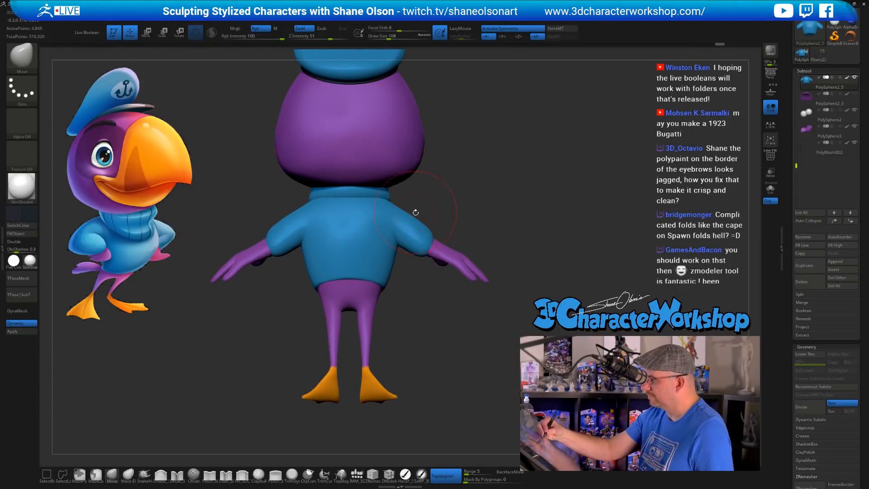
{"action": "left_click", "coordinate": [386, 193], "text": "alt"}
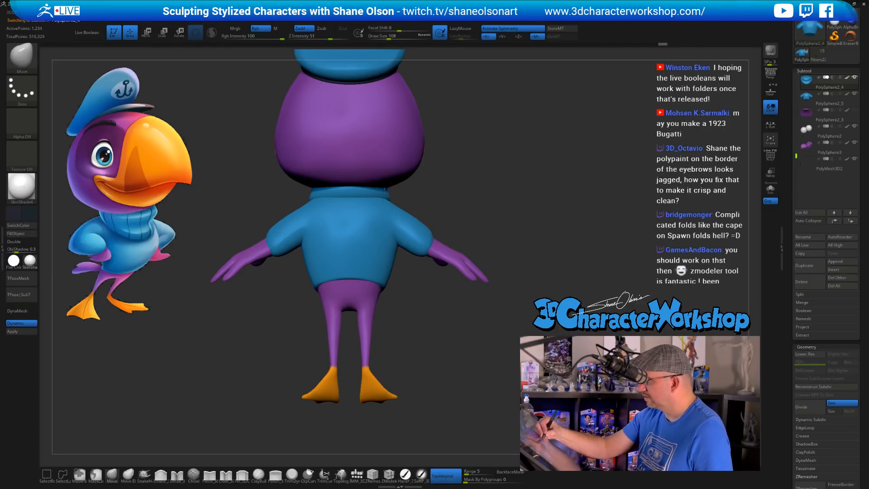
{"action": "left_click_drag", "start_coordinate": [458, 216], "coordinate": [489, 323]}
{"action": "left_click_drag", "start_coordinate": [432, 351], "coordinate": [413, 357], "text": "alt"}
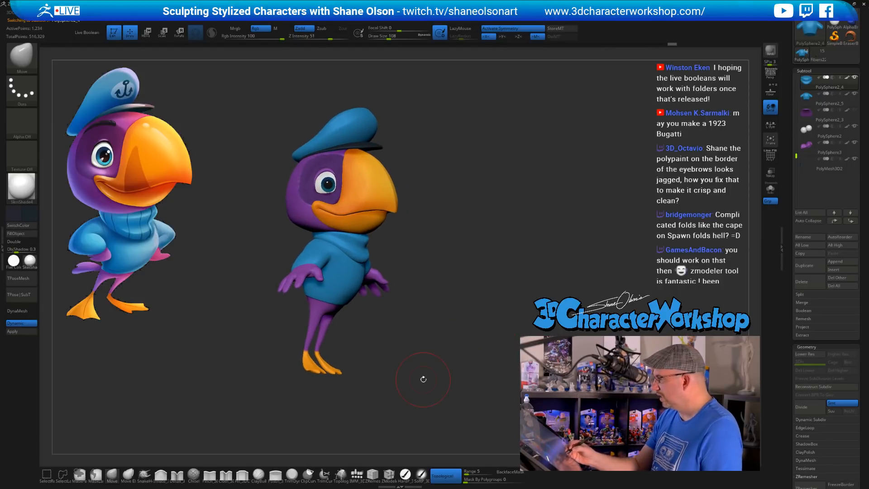
Save the project and review the whole parrot against the reference from a three-quarter angle
{"action": "left_click_drag", "start_coordinate": [789, 124], "coordinate": [789, 186]}
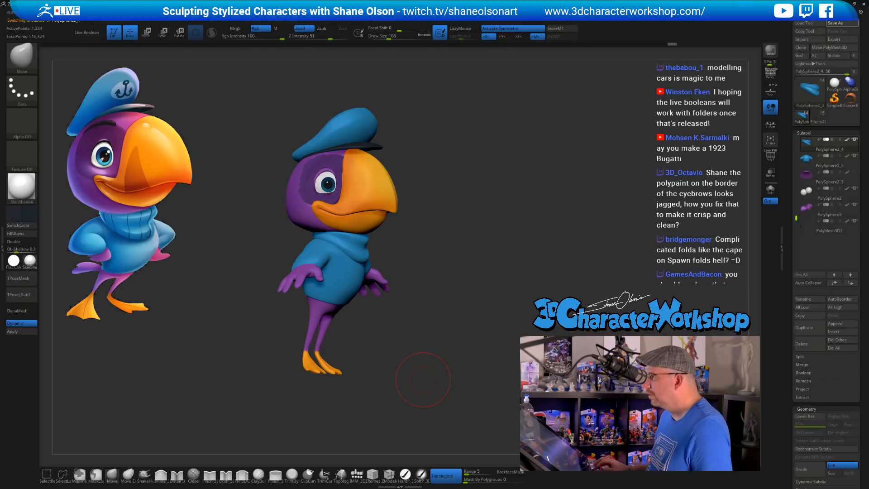
{"action": "key", "text": "ctrl+s"}
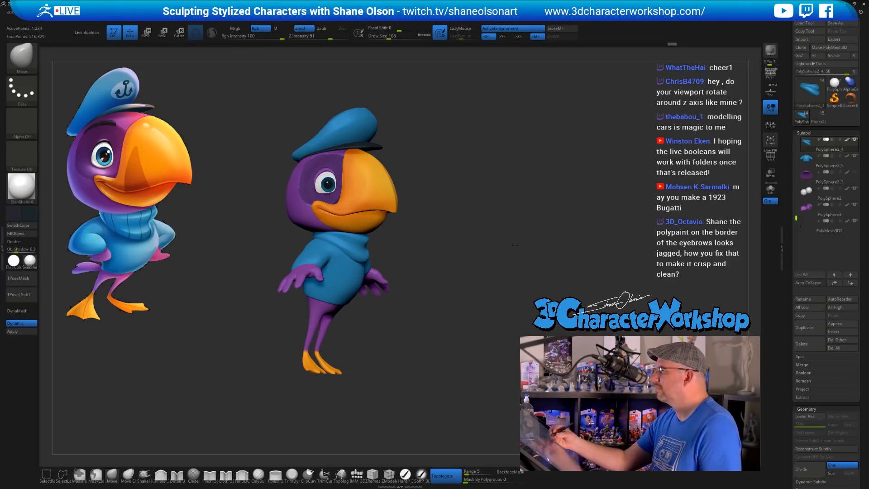
{"action": "mouse_move", "coordinate": [516, 244]}
{"action": "left_mouse_down"}
{"action": "mouse_move", "coordinate": [509, 260]}
{"action": "mouse_move", "coordinate": [515, 239]}
{"action": "left_mouse_up"}
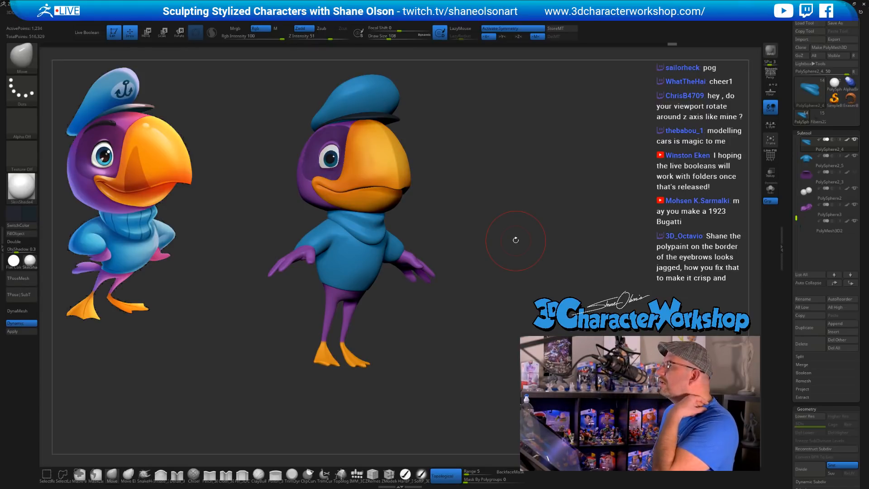
{"action": "left_click_drag", "start_coordinate": [525, 240], "coordinate": [534, 240]}
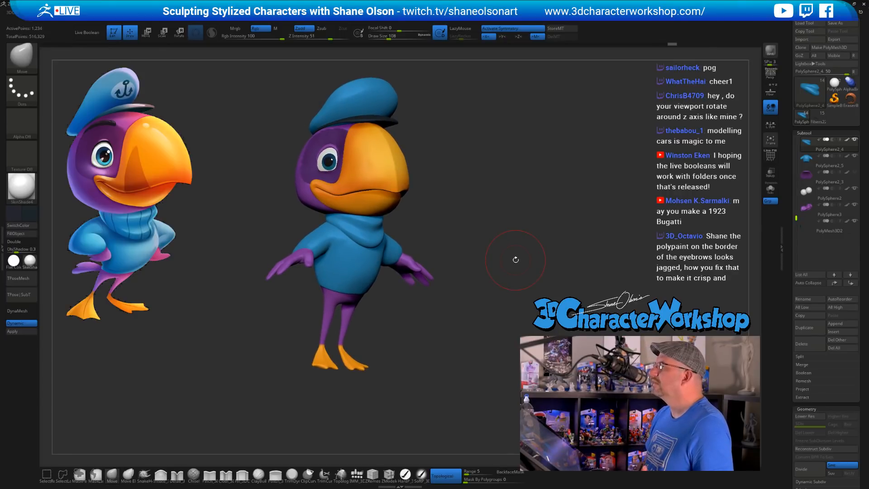
{"action": "left_click_drag", "start_coordinate": [503, 208], "coordinate": [498, 236]}
Reselect the sweater body and refine its waist and hem from the front with an adjusted Move brush size
{"action": "mouse_move", "coordinate": [429, 318]}
{"action": "left_mouse_down", "text": "alt"}
{"action": "mouse_move", "coordinate": [420, 325]}
{"action": "mouse_move", "coordinate": [432, 325]}
{"action": "left_mouse_up", "text": "alt"}
{"action": "key", "text": "s"}
{"action": "left_click", "coordinate": [390, 281], "text": "alt"}
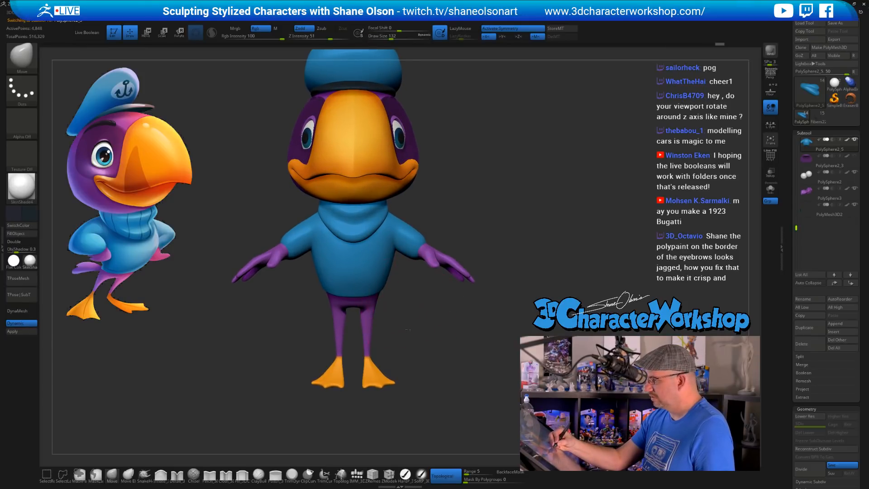
{"action": "mouse_move", "coordinate": [446, 312]}
{"action": "left_mouse_down"}
{"action": "mouse_move", "coordinate": [390, 287]}
{"action": "mouse_move", "coordinate": [430, 324]}
{"action": "mouse_move", "coordinate": [418, 340]}
{"action": "mouse_move", "coordinate": [440, 384]}
{"action": "left_mouse_up"}
{"action": "key", "text": "s"}
{"action": "left_click_drag", "start_coordinate": [438, 348], "coordinate": [432, 314], "text": "alt"}
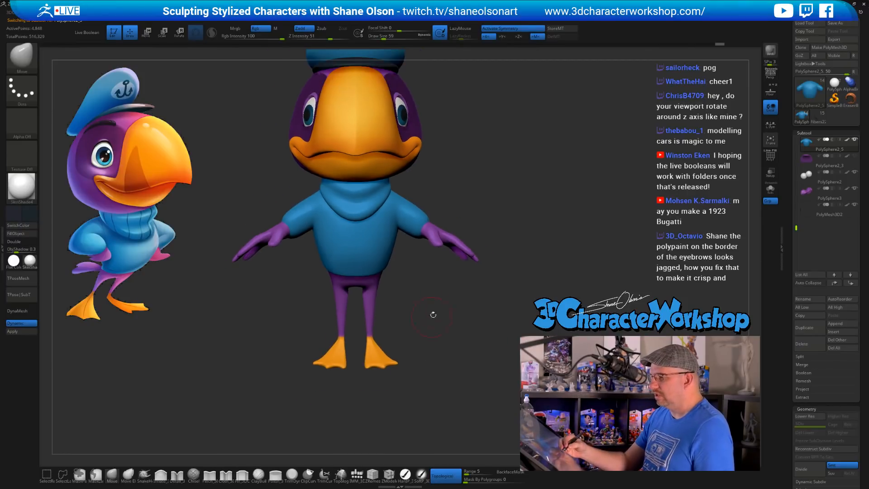
Select the head and frame it with the cap in a close side view showing the dark eye patch
{"action": "left_click_drag", "start_coordinate": [509, 215], "coordinate": [500, 292], "text": "alt"}
{"action": "left_click_drag", "start_coordinate": [500, 291], "coordinate": [482, 299]}
{"action": "left_click_drag", "start_coordinate": [481, 265], "coordinate": [477, 315], "text": "alt"}
{"action": "mouse_move", "coordinate": [476, 228]}
{"action": "left_mouse_down", "text": "alt"}
{"action": "mouse_move", "coordinate": [473, 266]}
{"action": "mouse_move", "coordinate": [492, 260]}
{"action": "mouse_move", "coordinate": [483, 309]}
{"action": "left_mouse_up", "text": "alt"}
{"action": "left_click_drag", "start_coordinate": [459, 237], "coordinate": [456, 281], "text": "alt"}
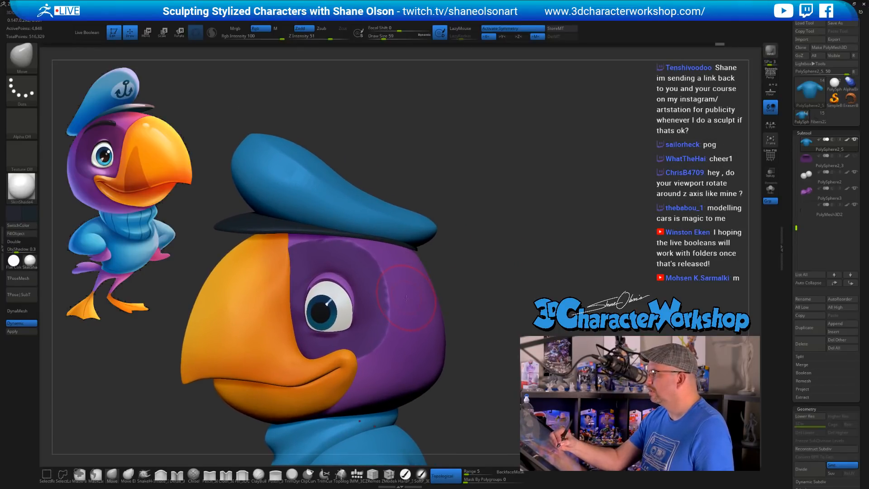
{"action": "left_click", "coordinate": [406, 299], "text": "alt"}
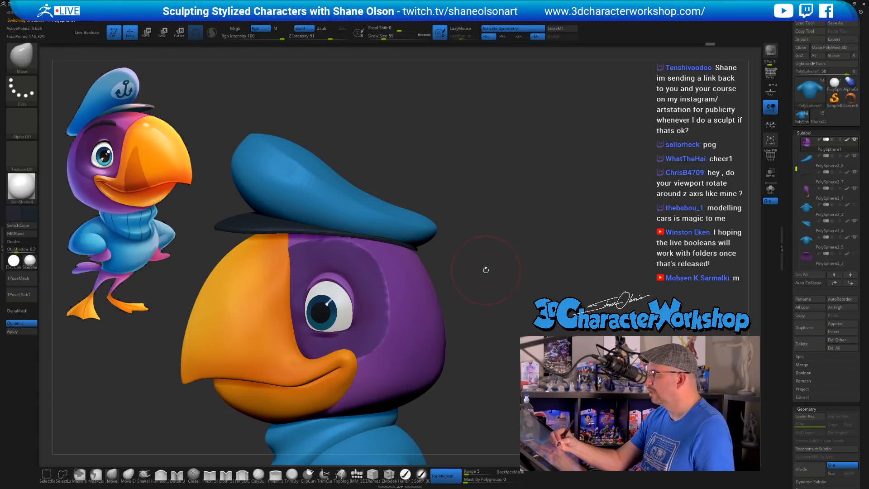
{"action": "left_click_drag", "start_coordinate": [485, 270], "coordinate": [460, 328]}
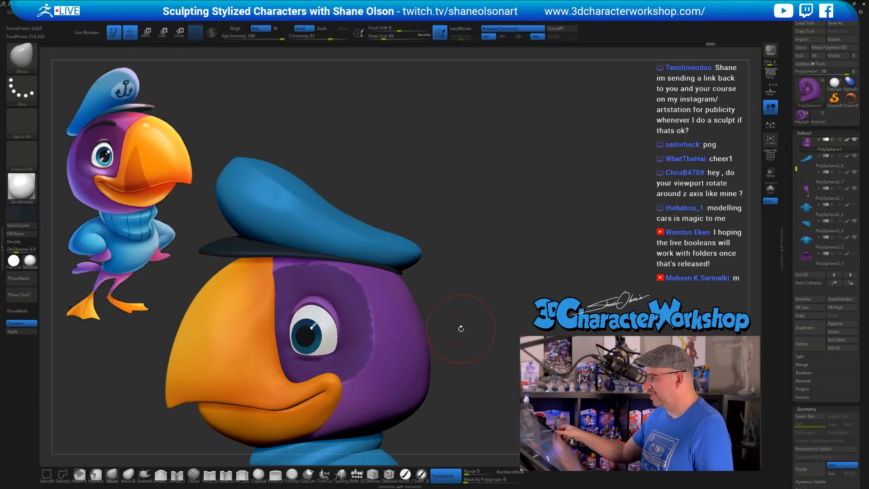
{"action": "left_click_drag", "start_coordinate": [461, 329], "coordinate": [492, 299]}
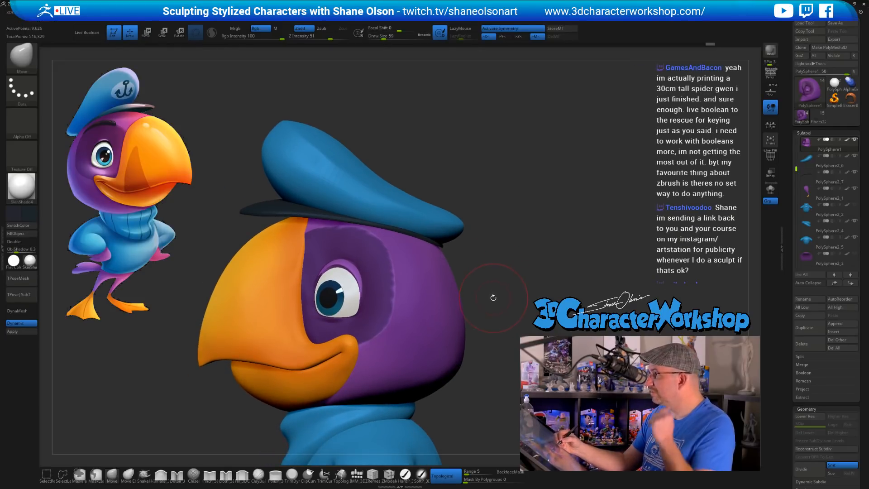
Reduce the Move brush's draw size to 12 and frame the head and eye patch from the side
{"action": "key", "text": "s"}
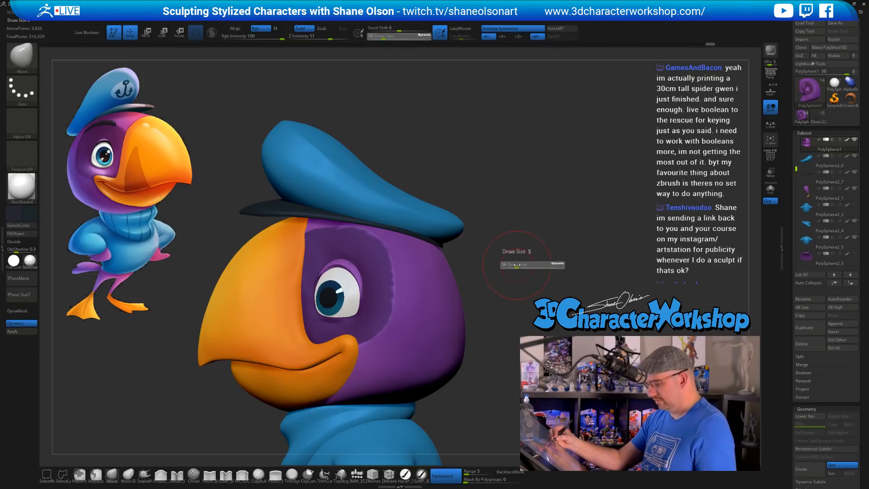
{"action": "left_click_drag", "start_coordinate": [518, 263], "coordinate": [513, 268]}
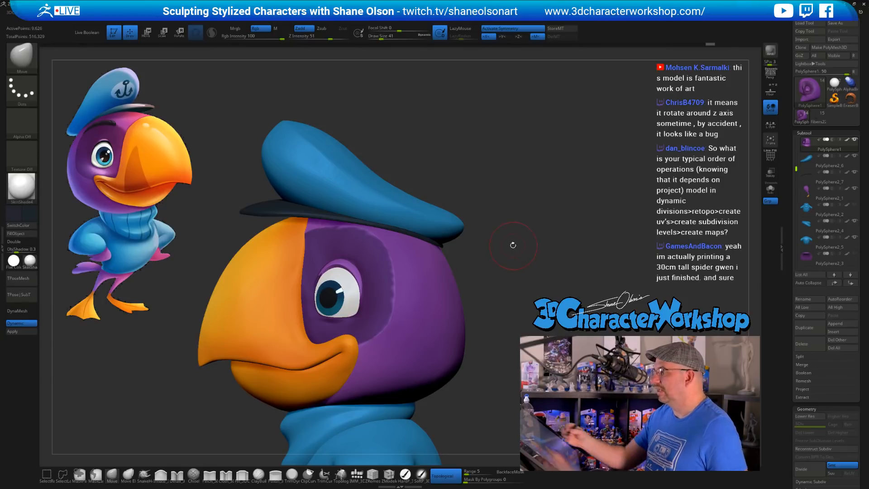
{"action": "mouse_move", "coordinate": [518, 257]}
{"action": "left_mouse_down"}
{"action": "mouse_move", "coordinate": [477, 257]}
{"action": "mouse_move", "coordinate": [514, 265]}
{"action": "left_mouse_up"}
{"action": "key", "text": "s"}
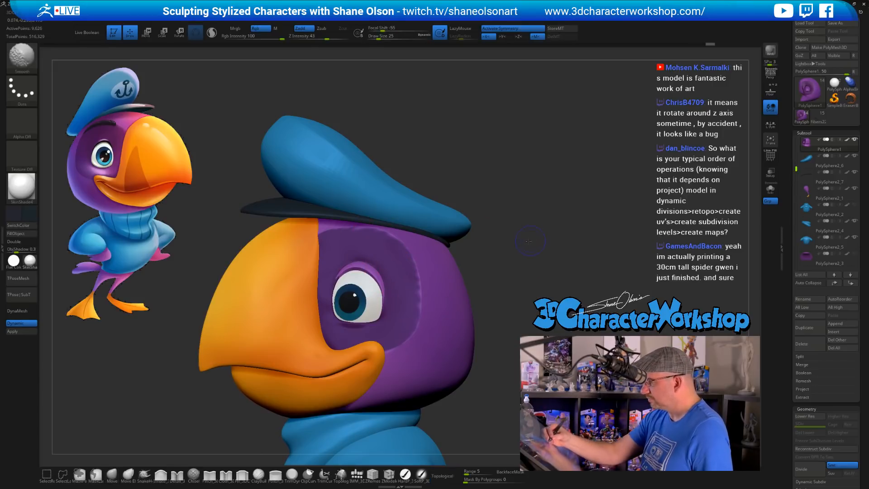
{"action": "mouse_move", "coordinate": [516, 227]}
{"action": "left_mouse_down"}
{"action": "mouse_move", "coordinate": [503, 224]}
{"action": "mouse_move", "coordinate": [490, 284]}
{"action": "left_mouse_up"}
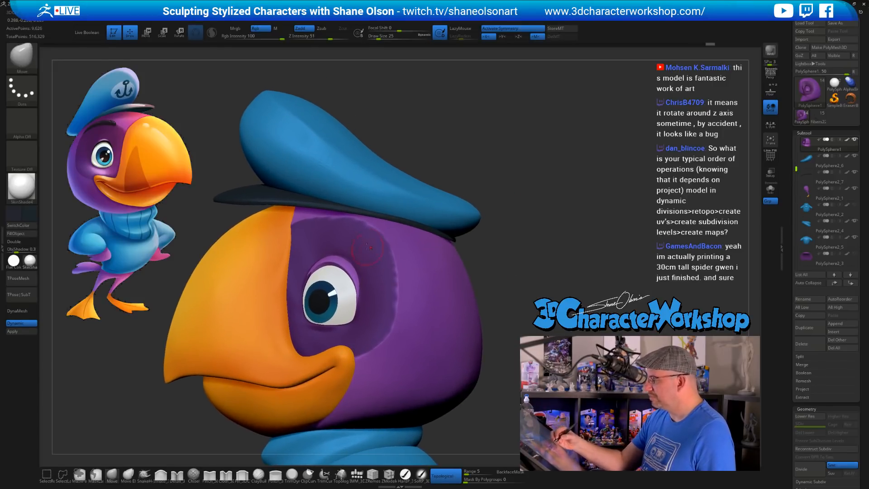
{"action": "key", "text": "s"}
{"action": "left_click_drag", "start_coordinate": [365, 240], "coordinate": [362, 240]}
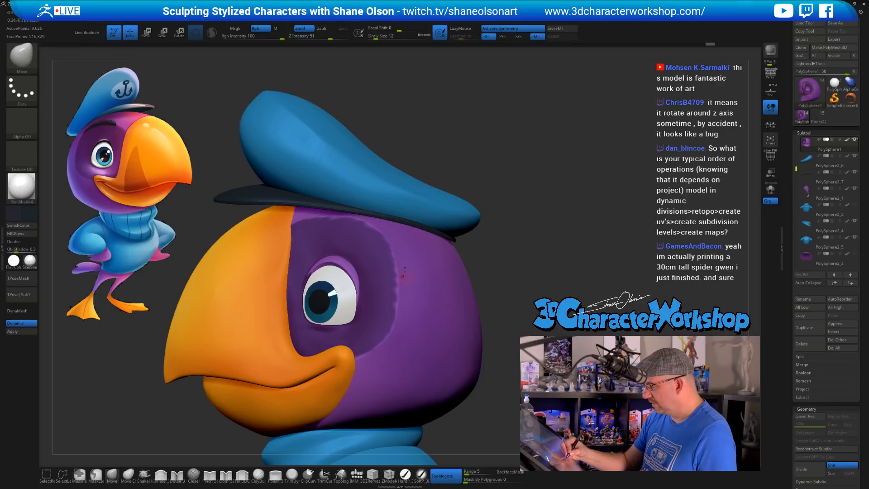
{"action": "left_click_drag", "start_coordinate": [490, 258], "coordinate": [548, 247]}
{"action": "left_click_drag", "start_coordinate": [548, 246], "coordinate": [558, 264], "text": "alt"}
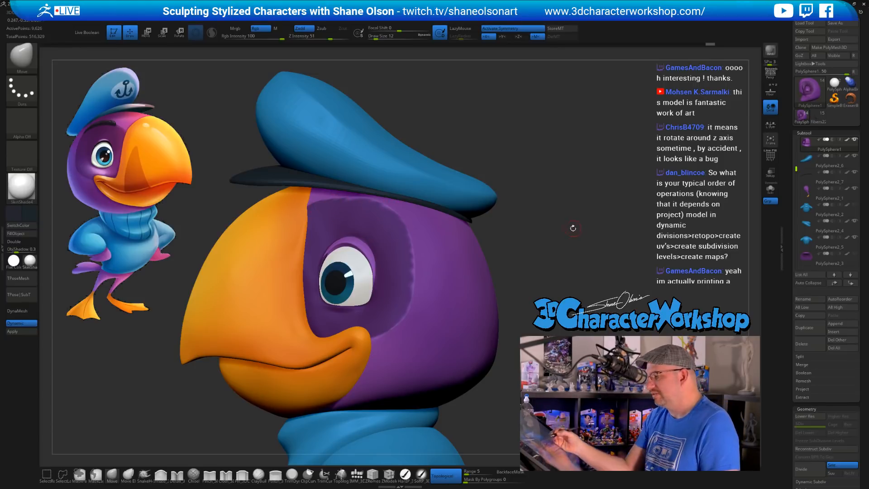
Draw two parallel curves above the eye to outline an eyebrow with the Topology brush at draw size 6
{"action": "left_click_drag", "start_coordinate": [573, 228], "coordinate": [336, 340]}
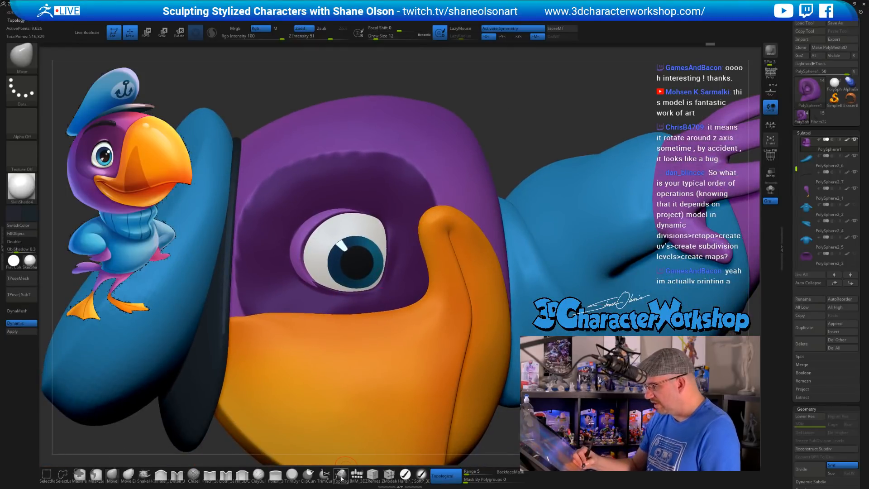
{"action": "left_click", "coordinate": [340, 473]}
{"action": "key", "text": "s"}
{"action": "left_click_drag", "start_coordinate": [273, 273], "coordinate": [271, 271]}
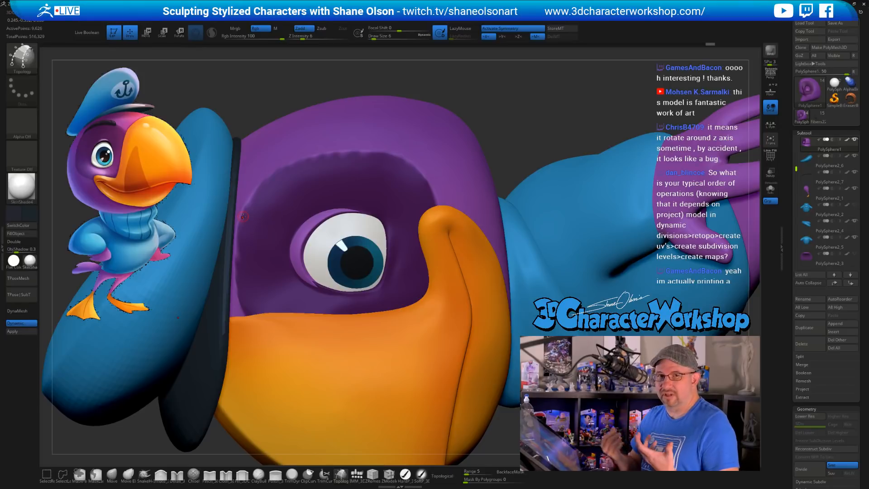
{"action": "right_click_drag", "start_coordinate": [309, 257], "coordinate": [325, 272], "text": "alt"}
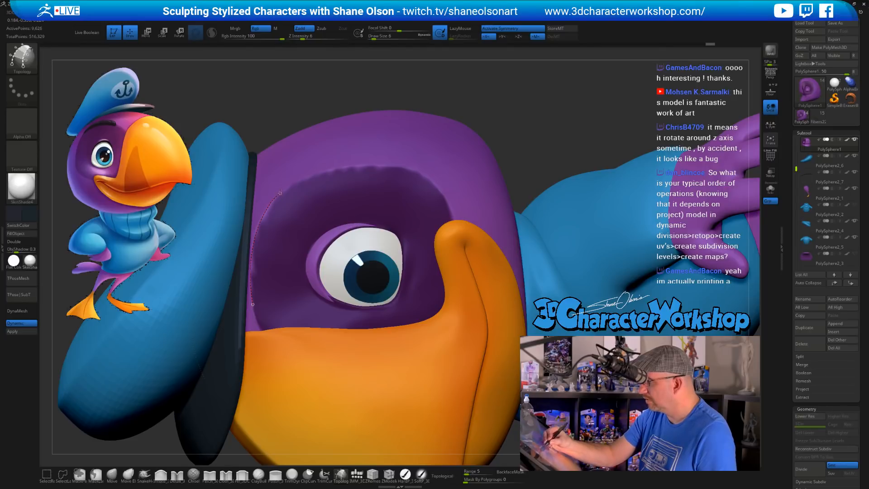
{"action": "left_click_drag", "start_coordinate": [280, 192], "coordinate": [290, 196]}
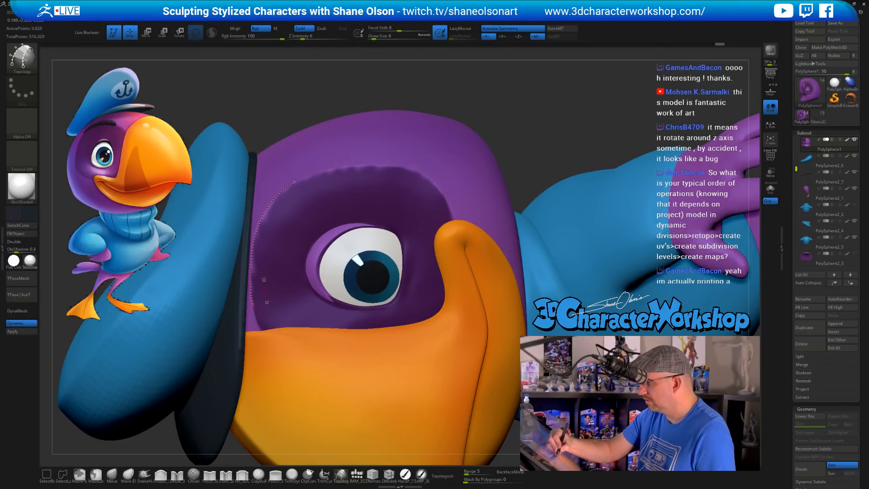
{"action": "left_click_drag", "start_coordinate": [295, 188], "coordinate": [298, 185]}
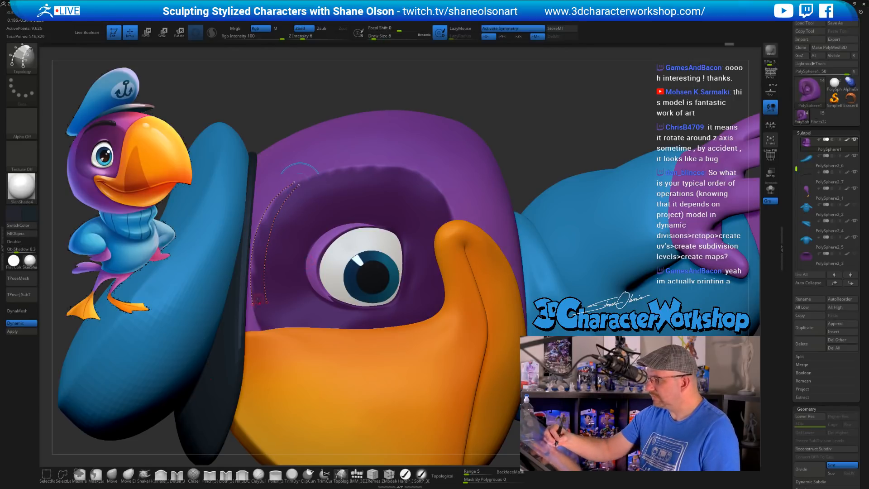
Draw short cross curves over the two brow lines to build a strip of polygons, and trim the overhanging ends
{"action": "mouse_move", "coordinate": [243, 275]}
{"action": "left_mouse_down"}
{"action": "mouse_move", "coordinate": [274, 275]}
{"action": "mouse_move", "coordinate": [274, 259]}
{"action": "left_mouse_up"}
{"action": "left_click_drag", "start_coordinate": [243, 228], "coordinate": [280, 242]}
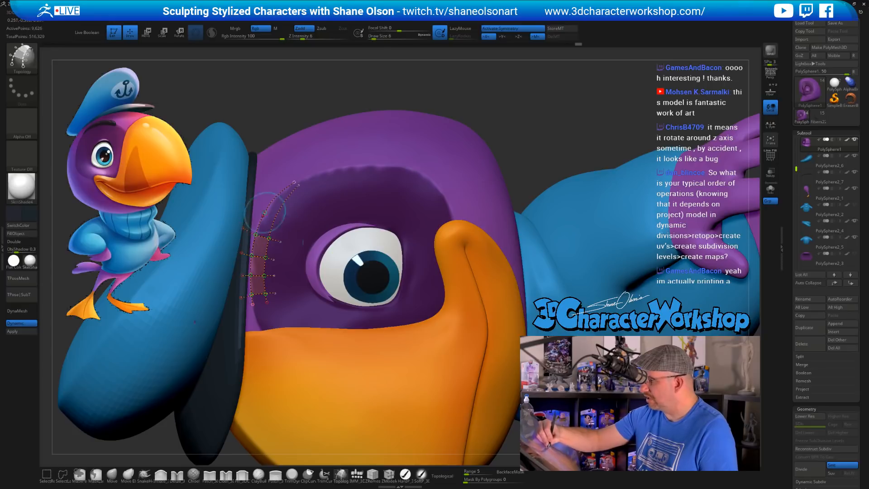
{"action": "left_click_drag", "start_coordinate": [250, 204], "coordinate": [284, 223]}
{"action": "left_click_drag", "start_coordinate": [263, 188], "coordinate": [292, 211]}
{"action": "left_click_drag", "start_coordinate": [281, 174], "coordinate": [302, 195]}
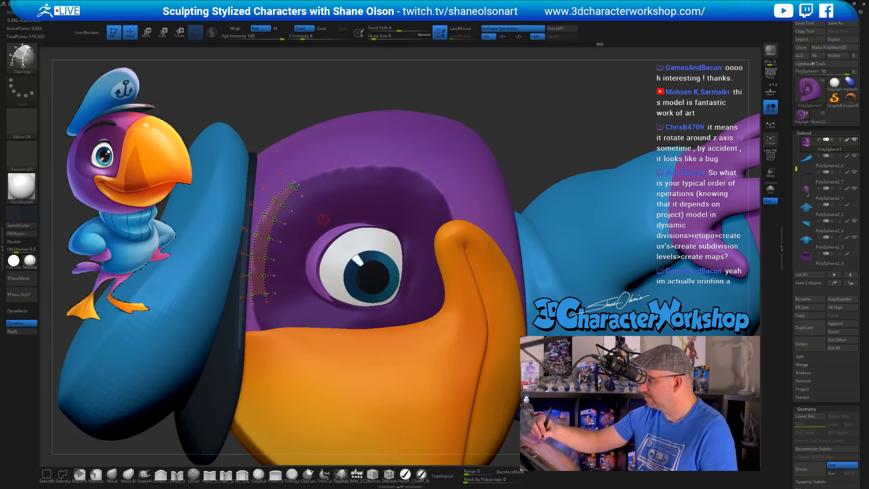
{"action": "left_click_drag", "start_coordinate": [339, 170], "coordinate": [348, 188]}
{"action": "right_click_drag", "start_coordinate": [355, 237], "coordinate": [360, 195]}
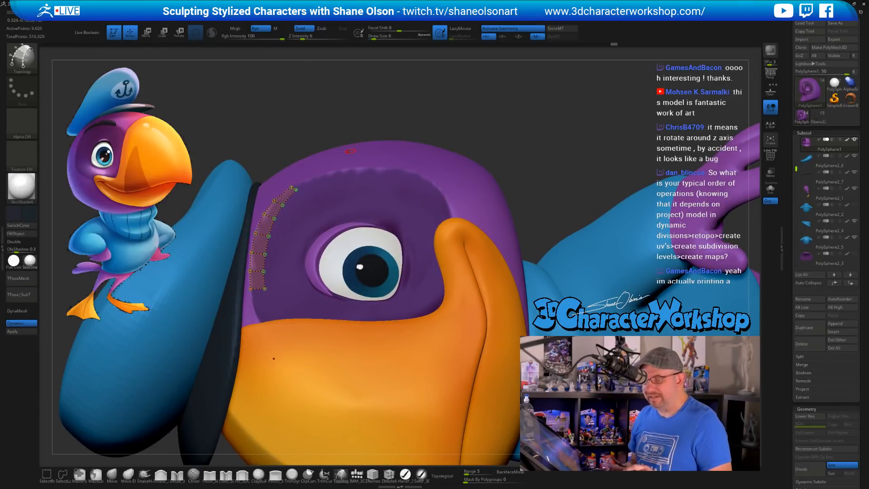
Set the draw size to 18 for the thickness and generate the eyebrow geometry from the topology strip
{"action": "key", "text": "s"}
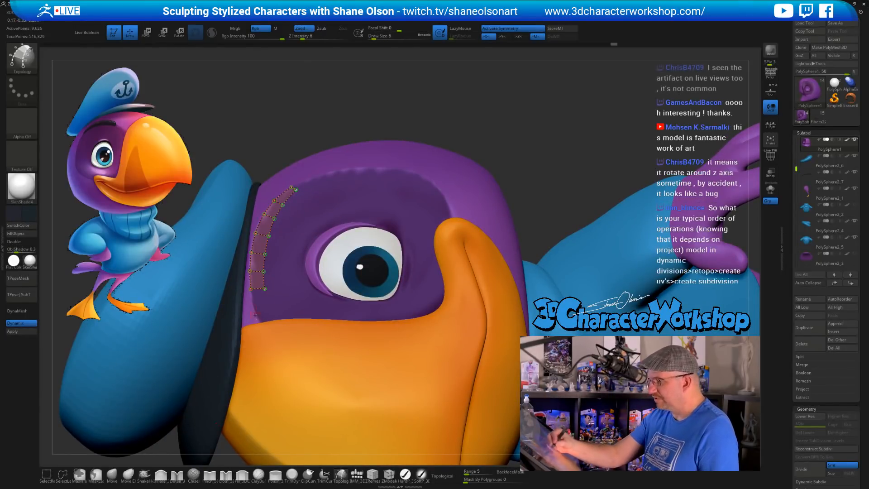
{"action": "left_click_drag", "start_coordinate": [270, 219], "coordinate": [281, 219]}
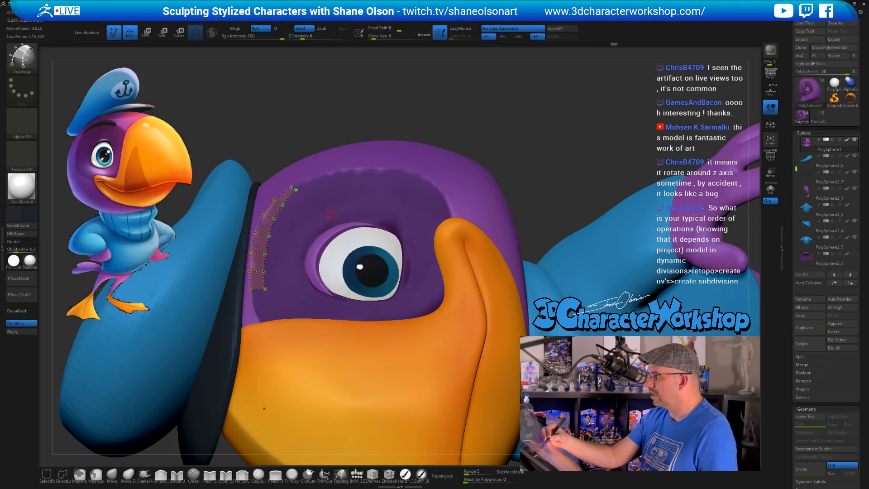
{"action": "key", "text": "s"}
{"action": "left_click_drag", "start_coordinate": [325, 213], "coordinate": [328, 213]}
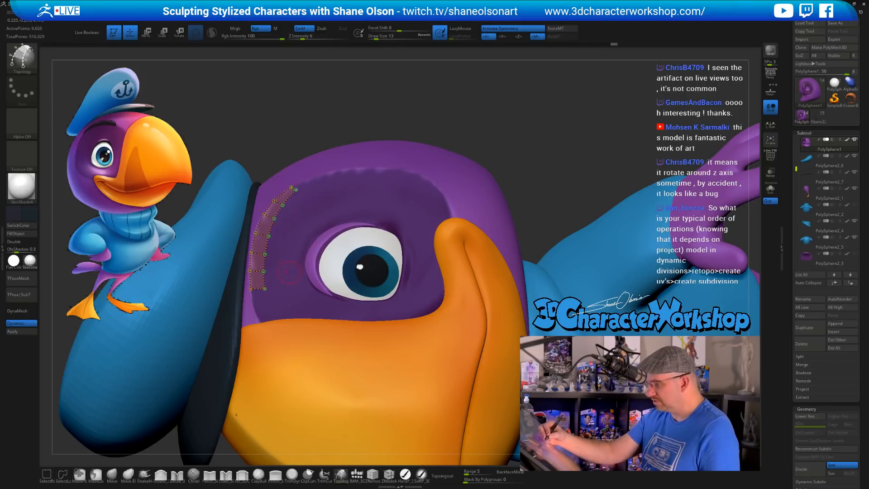
{"action": "key", "text": "s"}
{"action": "left_click_drag", "start_coordinate": [325, 215], "coordinate": [327, 214]}
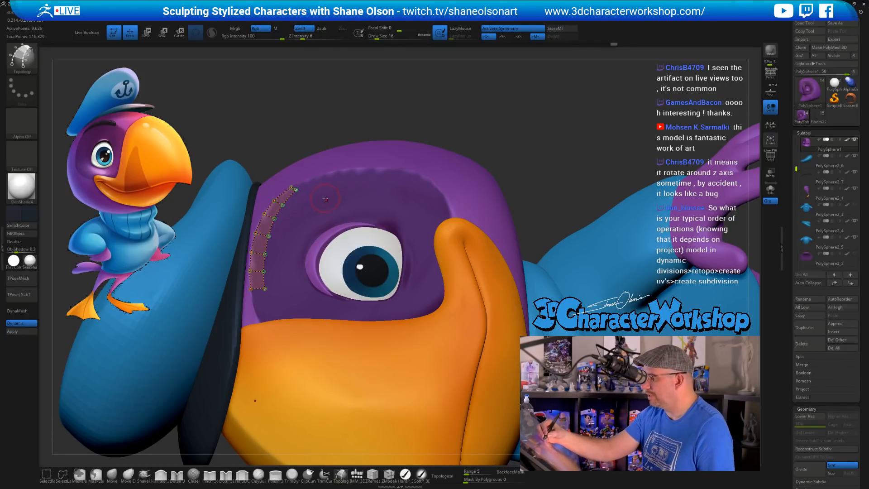
{"action": "key", "text": "s"}
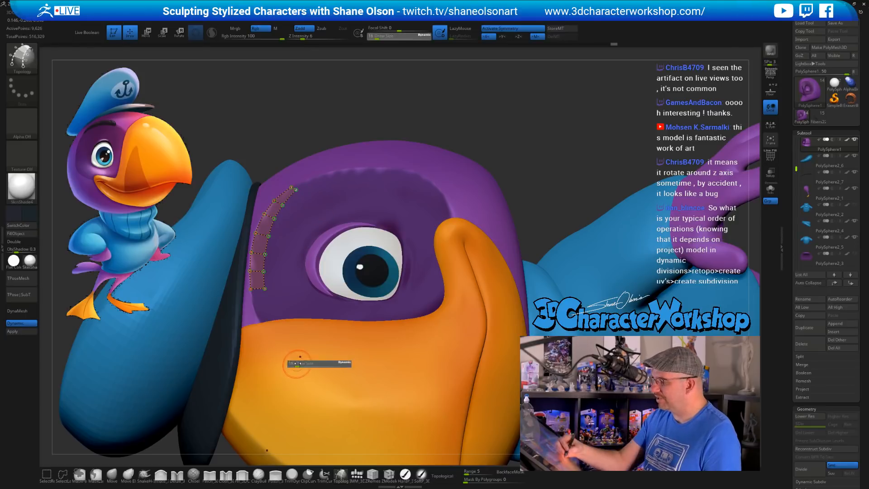
{"action": "left_click_drag", "start_coordinate": [293, 362], "coordinate": [326, 362]}
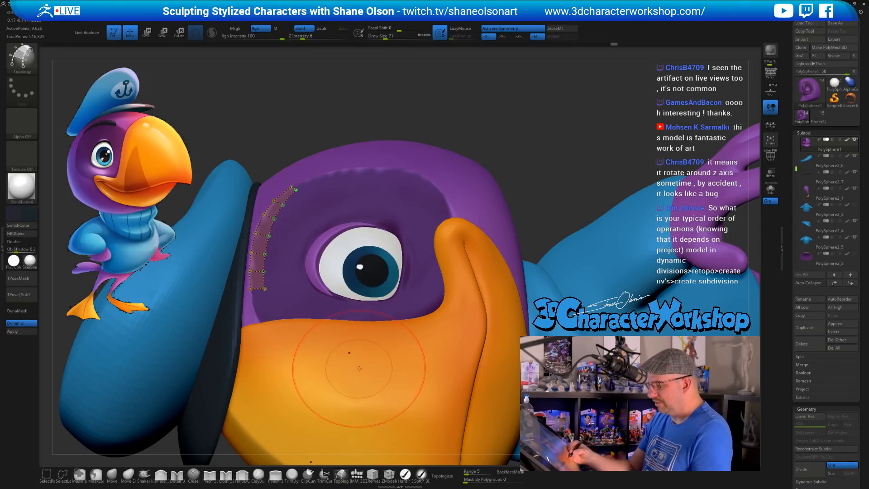
{"action": "key", "text": "s"}
{"action": "left_click_drag", "start_coordinate": [359, 369], "coordinate": [328, 369]}
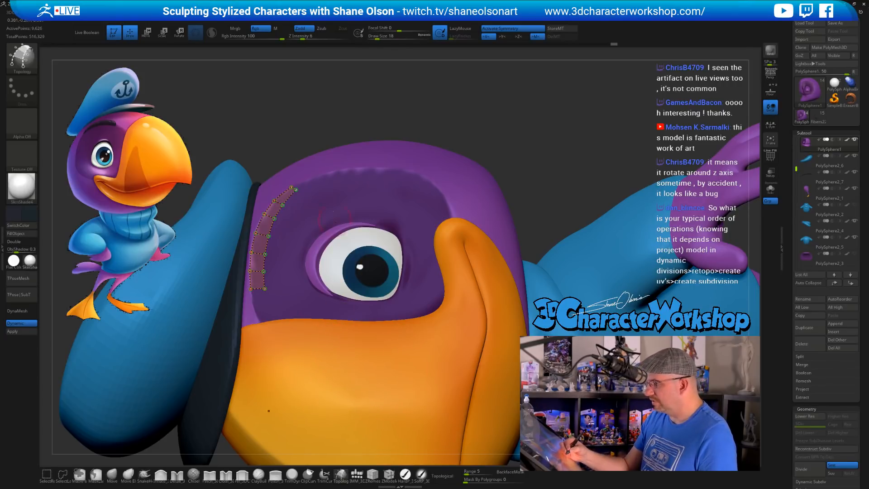
{"action": "left_click", "coordinate": [335, 197]}
{"action": "left_click_drag", "start_coordinate": [338, 458], "coordinate": [537, 175]}
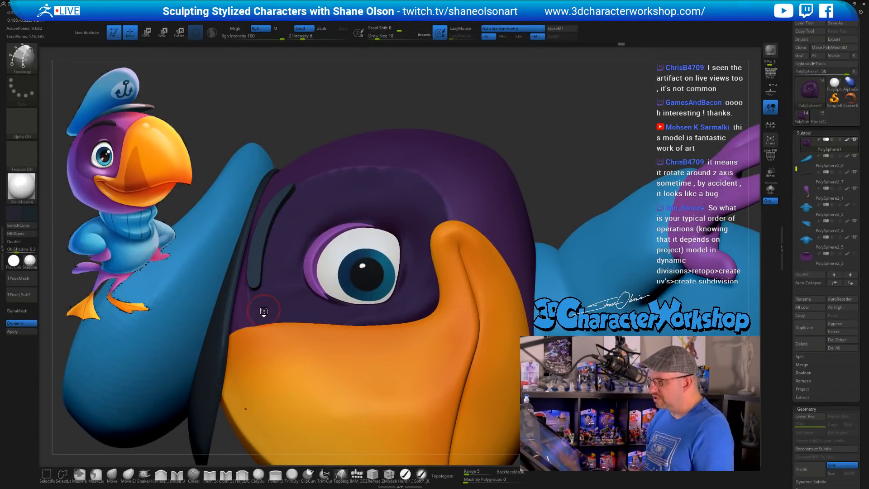
Split the unmasked eyebrows off the head into their own subtool and isolate them in Solo mode
{"action": "key", "text": "space"}
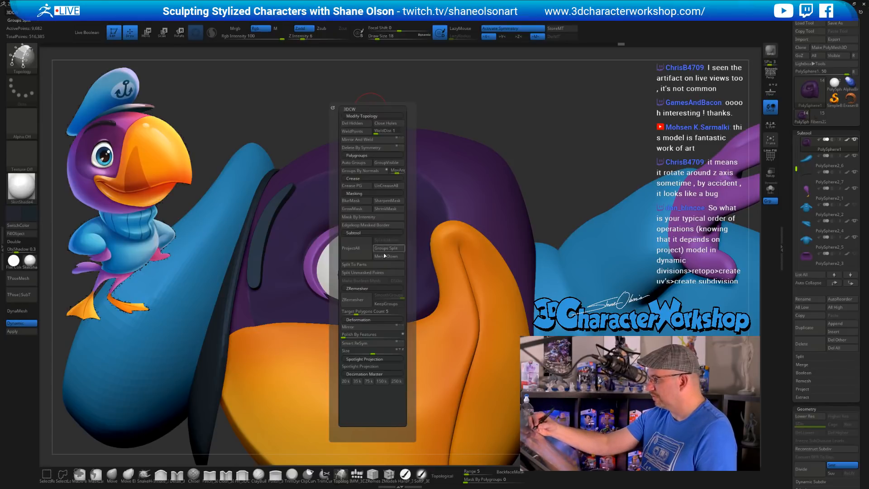
{"action": "left_click", "coordinate": [384, 274]}
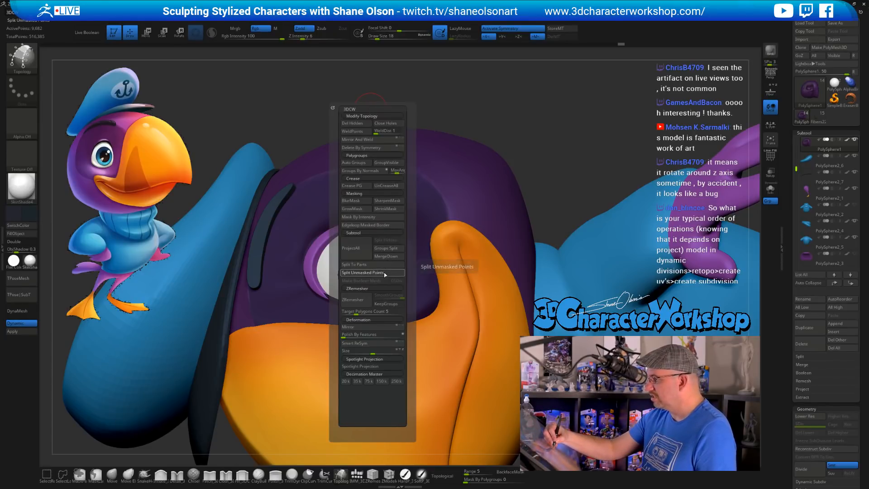
{"action": "left_click_drag", "start_coordinate": [521, 131], "coordinate": [534, 135]}
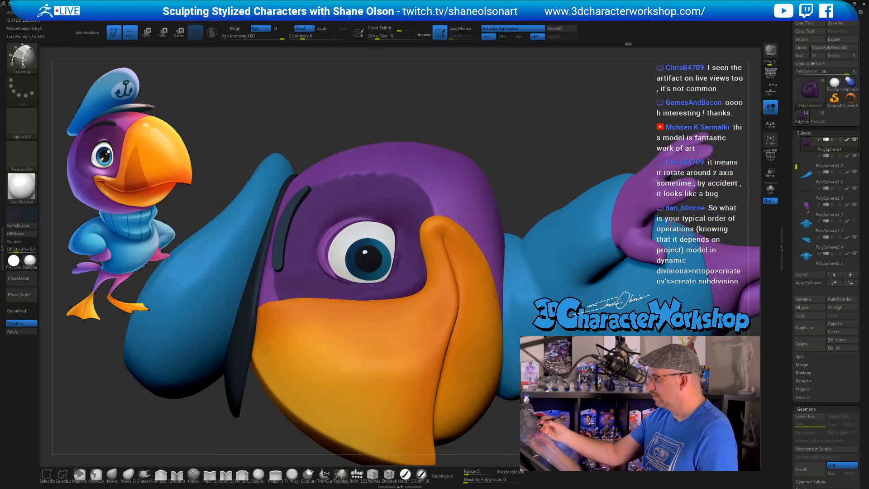
{"action": "left_click", "coordinate": [770, 189]}
{"action": "left_click_drag", "start_coordinate": [443, 263], "coordinate": [432, 299], "text": "alt"}
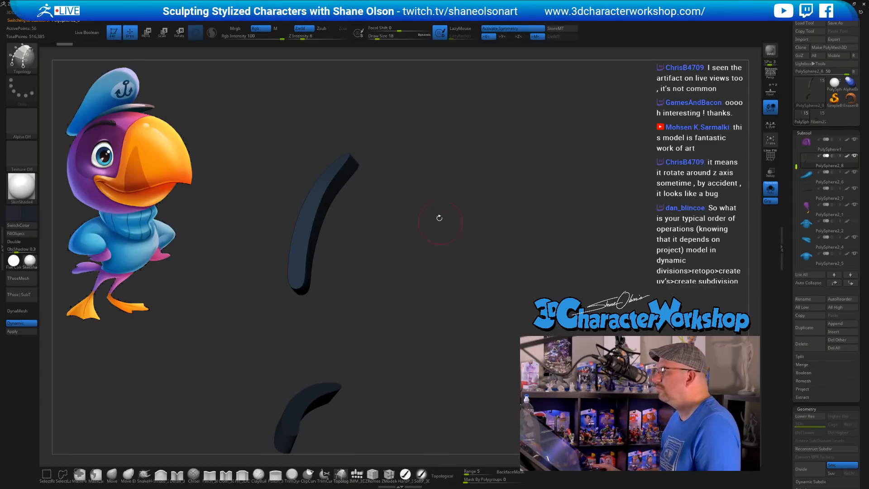
Examine the shape, curvature and thickness of the isolated eyebrows from several angles
{"action": "left_click_drag", "start_coordinate": [436, 208], "coordinate": [433, 225]}
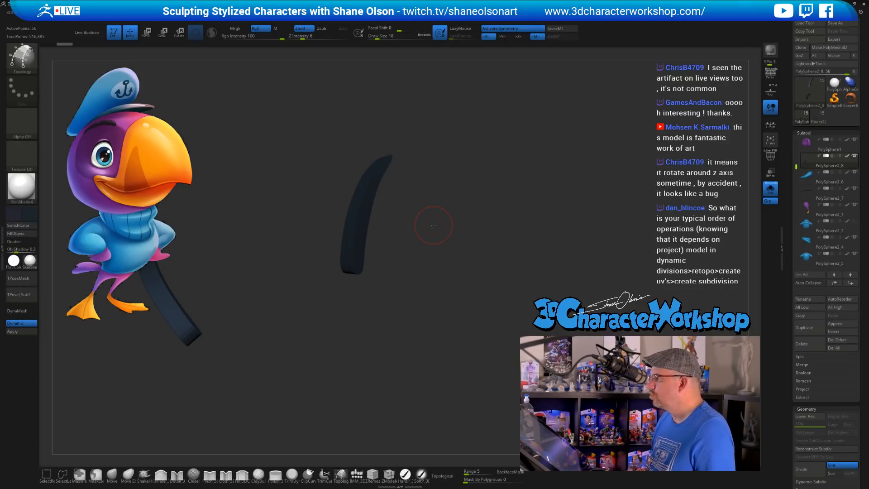
{"action": "left_click_drag", "start_coordinate": [482, 275], "coordinate": [469, 297]}
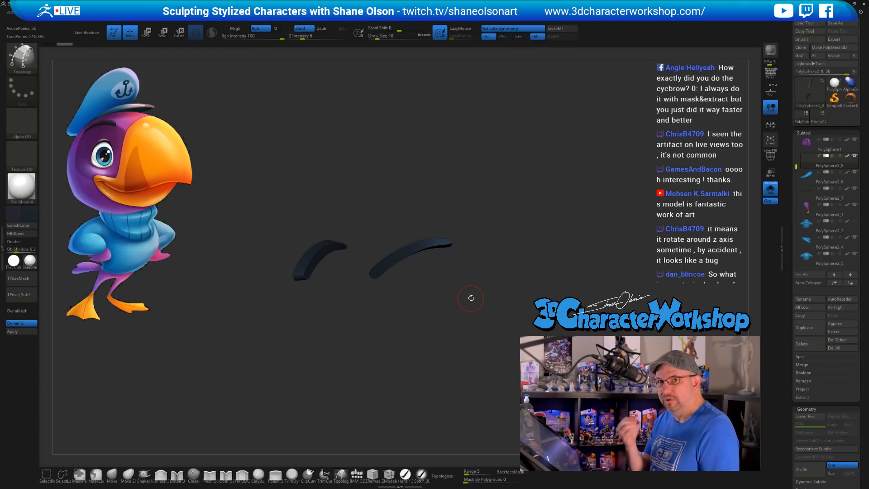
{"action": "left_click_drag", "start_coordinate": [460, 273], "coordinate": [452, 298]}
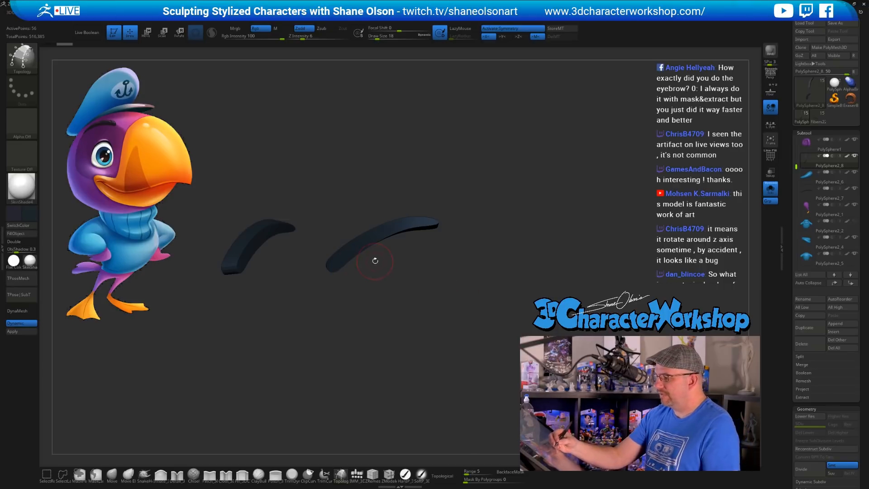
{"action": "mouse_move", "coordinate": [375, 260]}
{"action": "left_mouse_down", "text": "alt"}
{"action": "mouse_move", "coordinate": [389, 261]}
{"action": "mouse_move", "coordinate": [373, 249]}
{"action": "left_mouse_up", "text": "alt"}
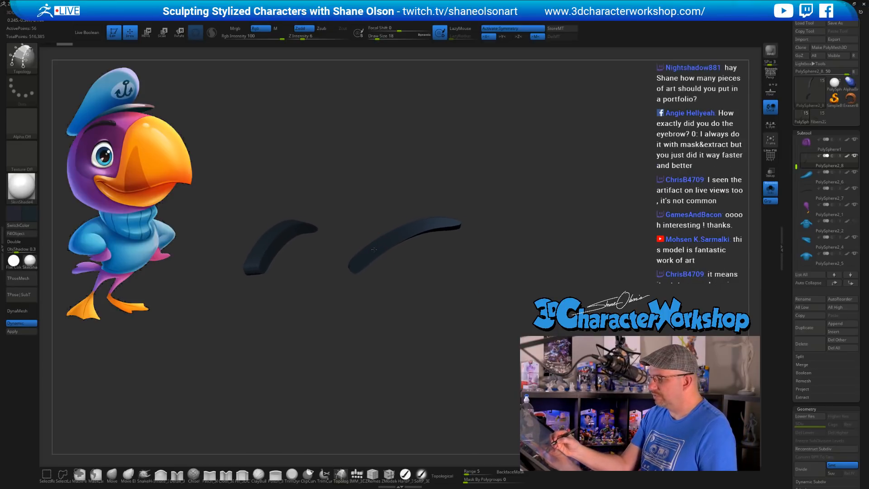
{"action": "mouse_move", "coordinate": [374, 250]}
{"action": "right_mouse_down", "text": "alt"}
{"action": "mouse_move", "coordinate": [355, 248]}
{"action": "mouse_move", "coordinate": [419, 249]}
{"action": "mouse_move", "coordinate": [353, 255]}
{"action": "mouse_move", "coordinate": [367, 251]}
{"action": "right_mouse_up", "text": "alt"}
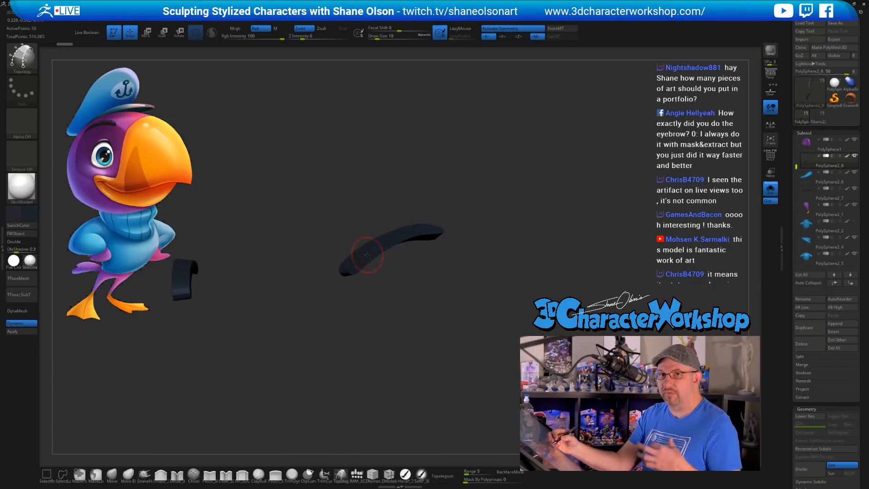
{"action": "left_click_drag", "start_coordinate": [390, 247], "coordinate": [427, 237]}
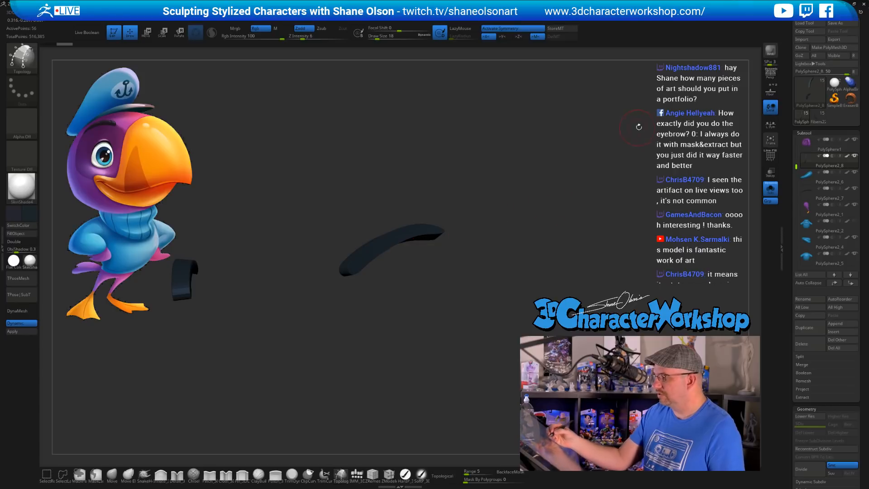
{"action": "left_click_drag", "start_coordinate": [656, 116], "coordinate": [638, 138]}
{"action": "right_click_drag", "start_coordinate": [406, 231], "coordinate": [508, 263]}
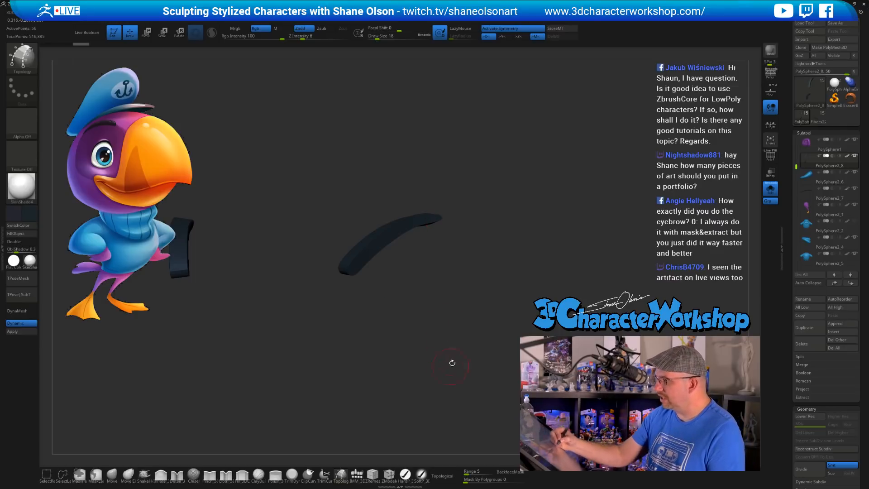
{"action": "left_click_drag", "start_coordinate": [532, 167], "coordinate": [605, 246]}
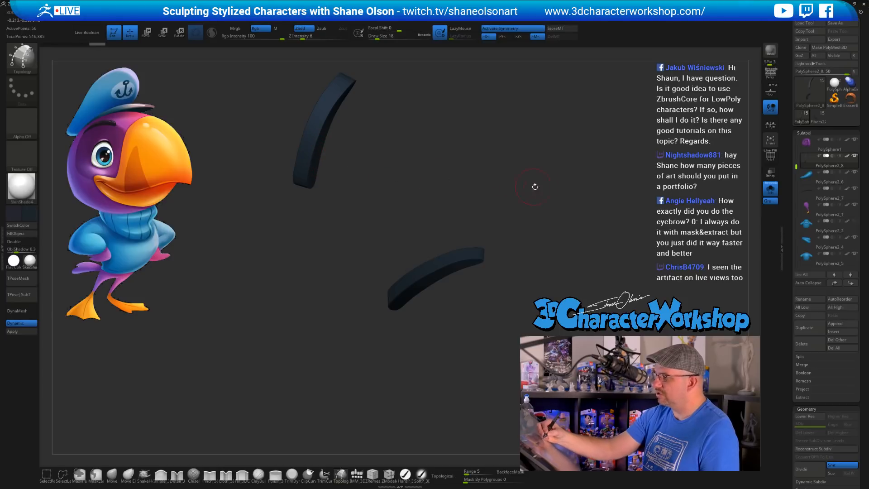
{"action": "left_click_drag", "start_coordinate": [535, 186], "coordinate": [563, 155]}
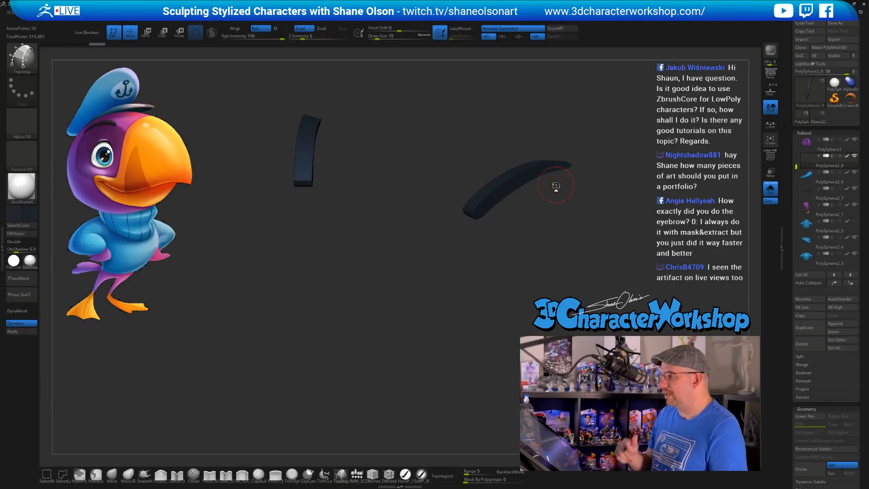
Clear the leftover topology curves from the isolated eyebrows
{"action": "left_click_drag", "start_coordinate": [498, 281], "coordinate": [463, 310], "text": "alt"}
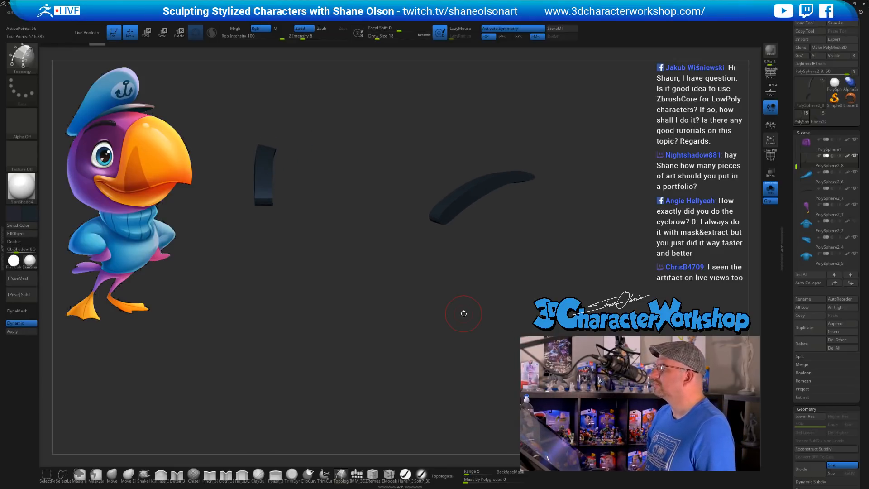
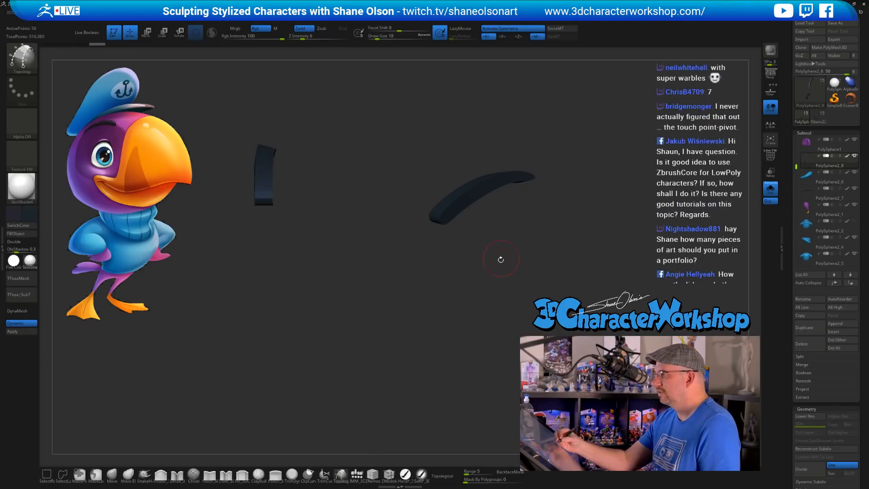
{"action": "mouse_move", "coordinate": [496, 277]}
{"action": "left_mouse_down"}
{"action": "mouse_move", "coordinate": [471, 293]}
{"action": "mouse_move", "coordinate": [488, 285]}
{"action": "left_mouse_up"}
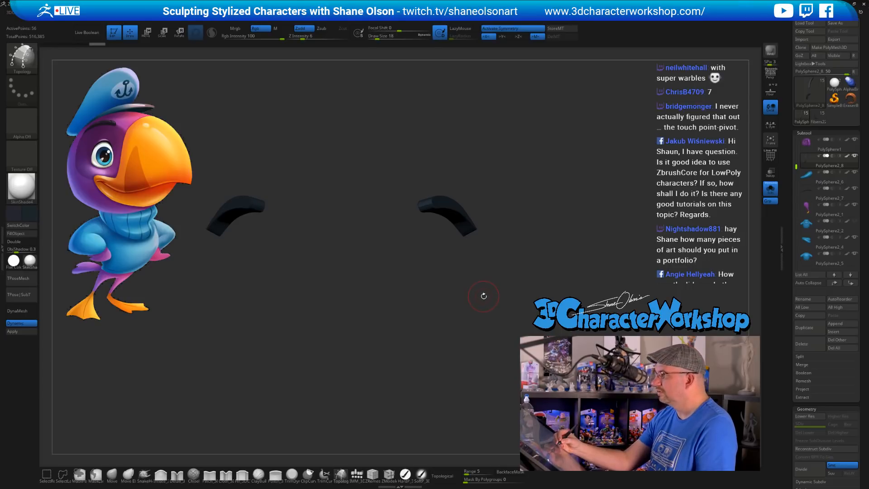
{"action": "left_click_drag", "start_coordinate": [484, 294], "coordinate": [459, 313]}
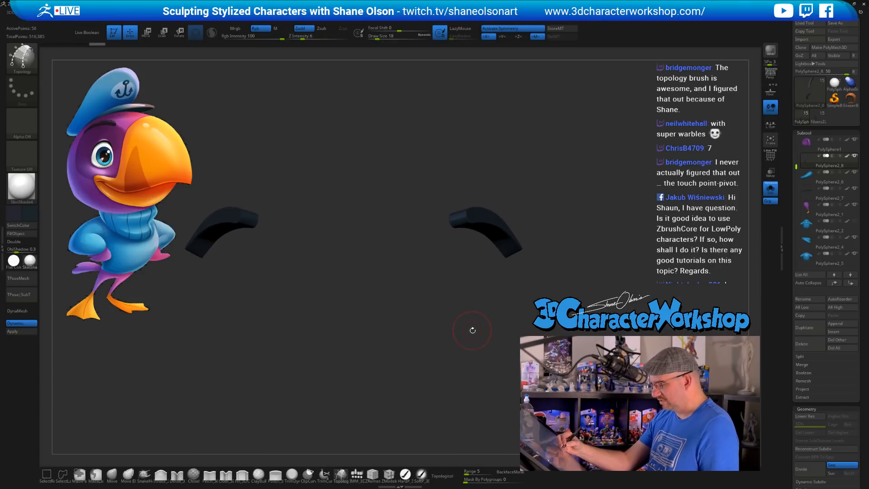
{"action": "key", "text": "ctrl+shift+z"}
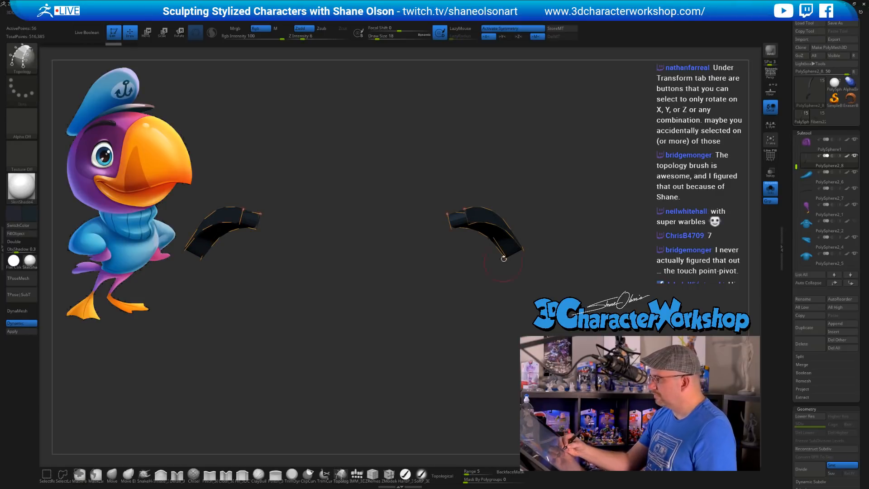
{"action": "mouse_move", "coordinate": [478, 176]}
{"action": "left_mouse_down", "text": "ctrl"}
{"action": "mouse_move", "coordinate": [488, 287]}
{"action": "mouse_move", "coordinate": [488, 360]}
{"action": "mouse_move", "coordinate": [481, 342]}
{"action": "mouse_move", "coordinate": [477, 358]}
{"action": "left_mouse_up", "text": "ctrl"}
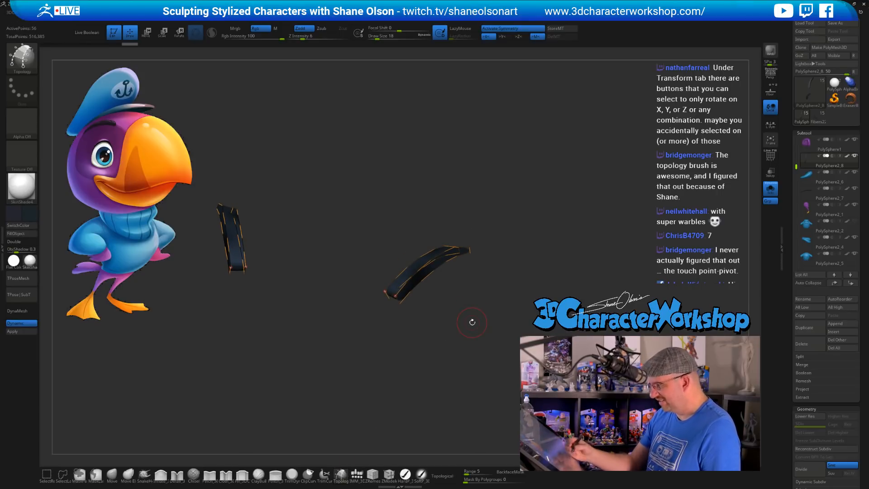
{"action": "key", "text": "ctrl"}
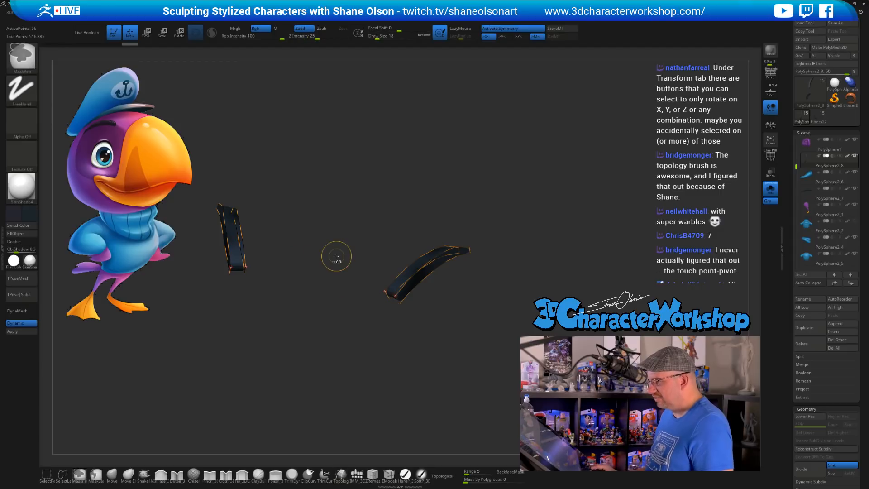
{"action": "left_click_drag", "start_coordinate": [336, 256], "coordinate": [332, 243], "text": "ctrl"}
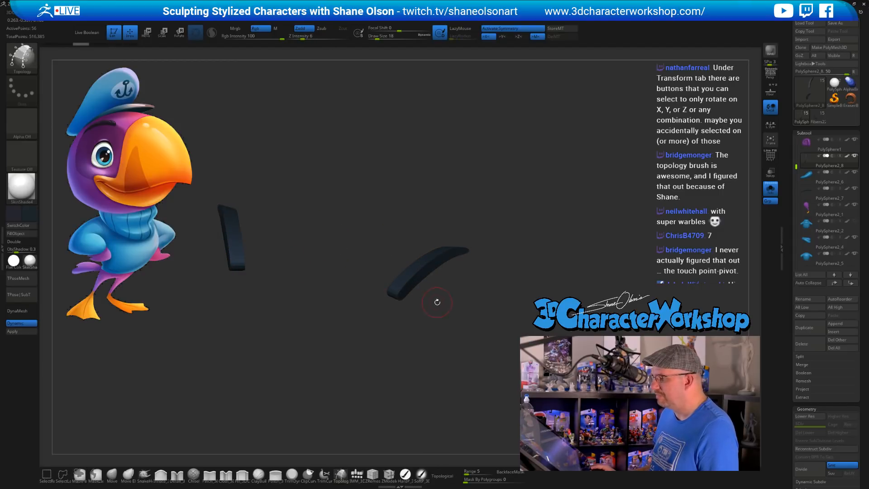
Inspect the ends, curvature and thickness of the cleaned eyebrows from several angles
{"action": "left_click_drag", "start_coordinate": [437, 301], "coordinate": [477, 289]}
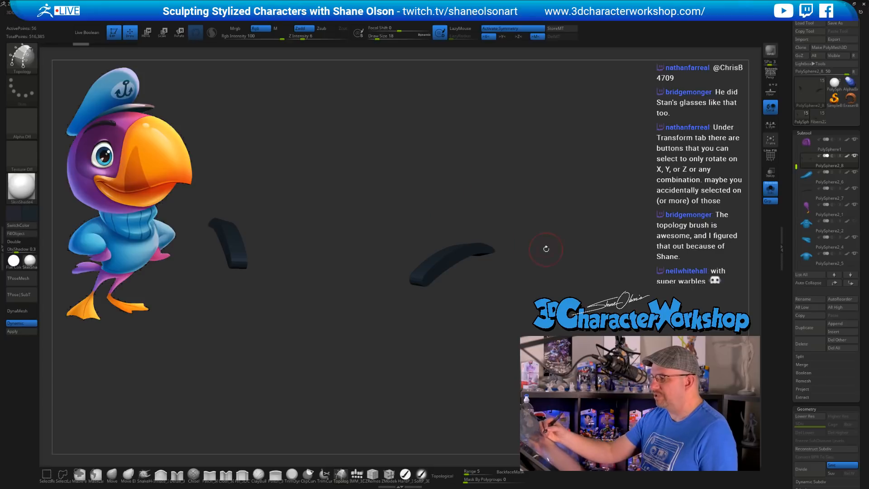
{"action": "mouse_move", "coordinate": [547, 249]}
{"action": "left_mouse_down"}
{"action": "mouse_move", "coordinate": [539, 253]}
{"action": "mouse_move", "coordinate": [563, 252]}
{"action": "left_mouse_up"}
{"action": "left_click", "coordinate": [770, 189]}
{"action": "left_click", "coordinate": [770, 189]}
{"action": "left_click_drag", "start_coordinate": [644, 216], "coordinate": [514, 254]}
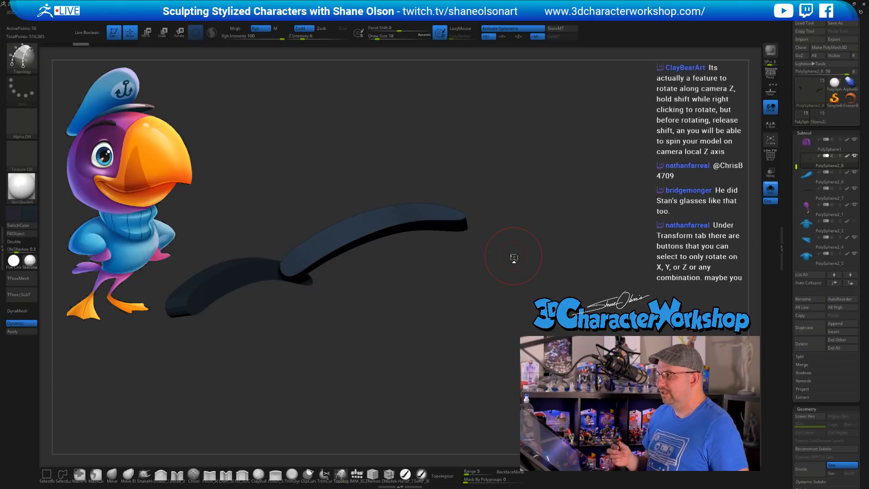
{"action": "mouse_move", "coordinate": [432, 310]}
{"action": "left_mouse_down"}
{"action": "mouse_move", "coordinate": [428, 323]}
{"action": "mouse_move", "coordinate": [445, 323]}
{"action": "mouse_move", "coordinate": [419, 310]}
{"action": "left_mouse_up"}
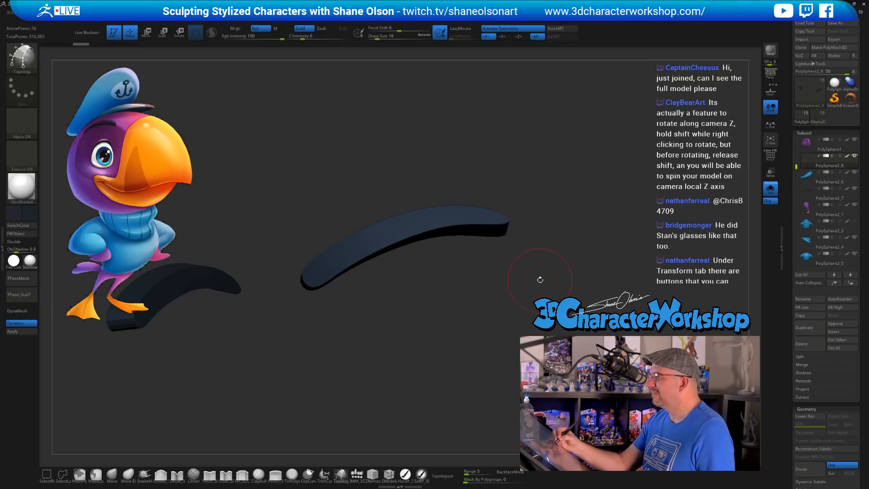
{"action": "left_click_drag", "start_coordinate": [549, 278], "coordinate": [532, 281], "text": "shift"}
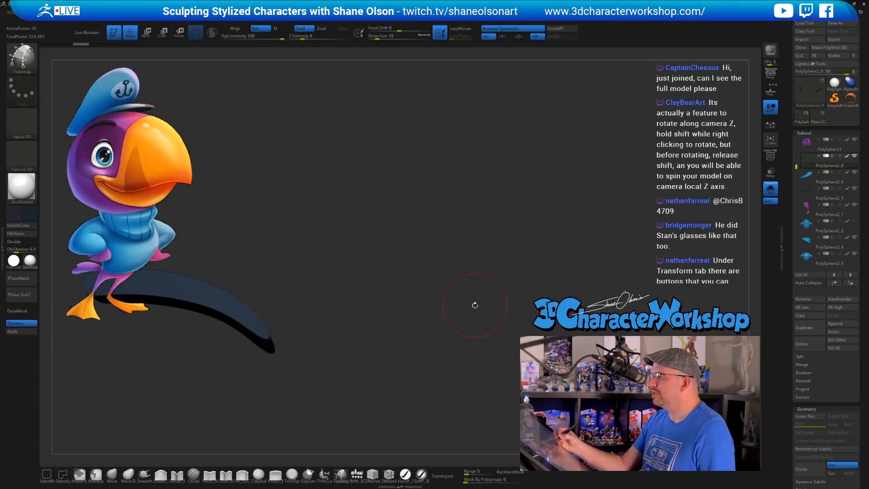
{"action": "mouse_move", "coordinate": [474, 304]}
{"action": "left_mouse_down", "text": "alt"}
{"action": "mouse_move", "coordinate": [456, 281]}
{"action": "mouse_move", "coordinate": [579, 267]}
{"action": "mouse_move", "coordinate": [557, 269]}
{"action": "mouse_move", "coordinate": [572, 258]}
{"action": "mouse_move", "coordinate": [542, 267]}
{"action": "mouse_move", "coordinate": [520, 254]}
{"action": "mouse_move", "coordinate": [541, 254]}
{"action": "mouse_move", "coordinate": [537, 271]}
{"action": "mouse_move", "coordinate": [482, 222]}
{"action": "left_mouse_up", "text": "alt"}
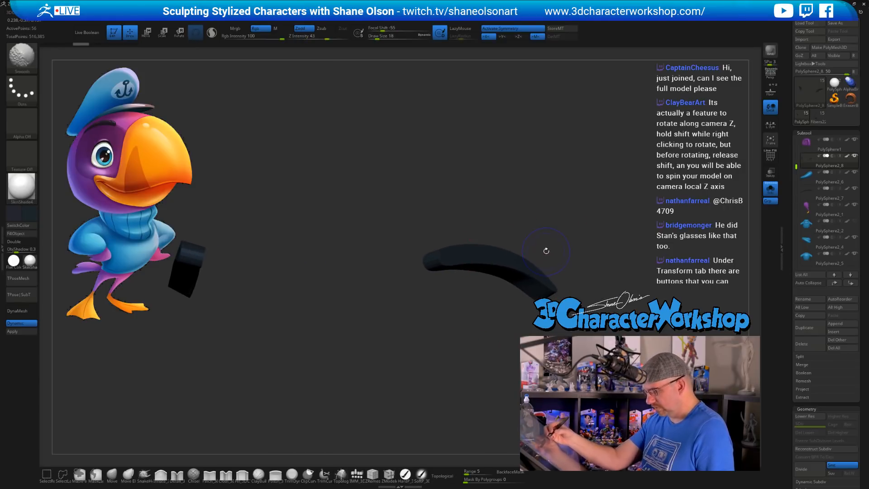
Show the polyframe on the eyebrows and remove all creases from their edges
{"action": "key", "text": "shift+f"}
{"action": "left_click_drag", "start_coordinate": [549, 227], "coordinate": [508, 240]}
{"action": "key", "text": "space"}
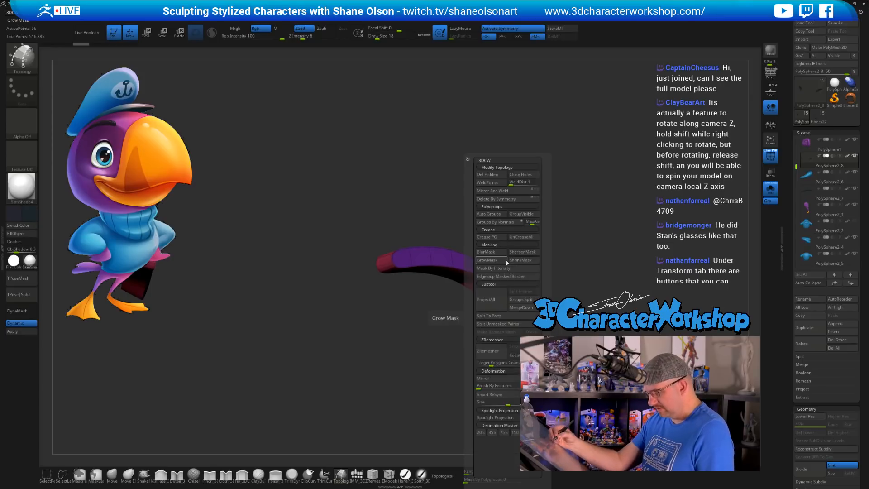
{"action": "left_click", "coordinate": [521, 238]}
{"action": "mouse_move", "coordinate": [564, 260]}
{"action": "left_mouse_down"}
{"action": "mouse_move", "coordinate": [549, 208]}
{"action": "mouse_move", "coordinate": [500, 219]}
{"action": "mouse_move", "coordinate": [503, 237]}
{"action": "mouse_move", "coordinate": [422, 256]}
{"action": "mouse_move", "coordinate": [346, 257]}
{"action": "mouse_move", "coordinate": [312, 244]}
{"action": "mouse_move", "coordinate": [324, 287]}
{"action": "left_mouse_up"}
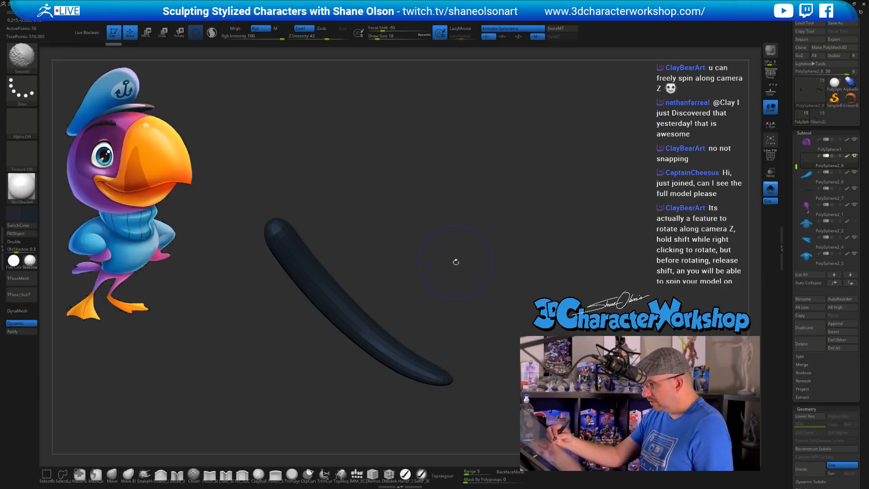
{"action": "key", "text": "shift"}
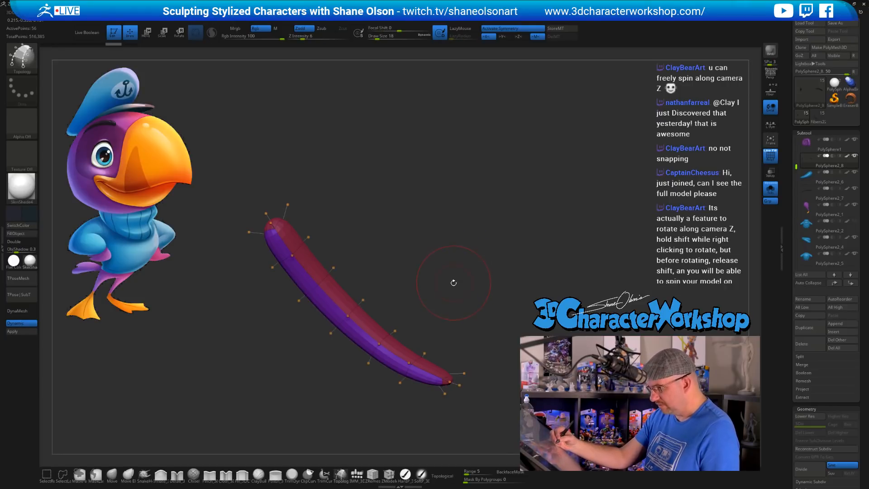
Set the draw size to 9 and crease a lengthwise edge of the eyebrows with ZModeler, using the EdgeLoop Partial target
{"action": "key", "text": "shift+d"}
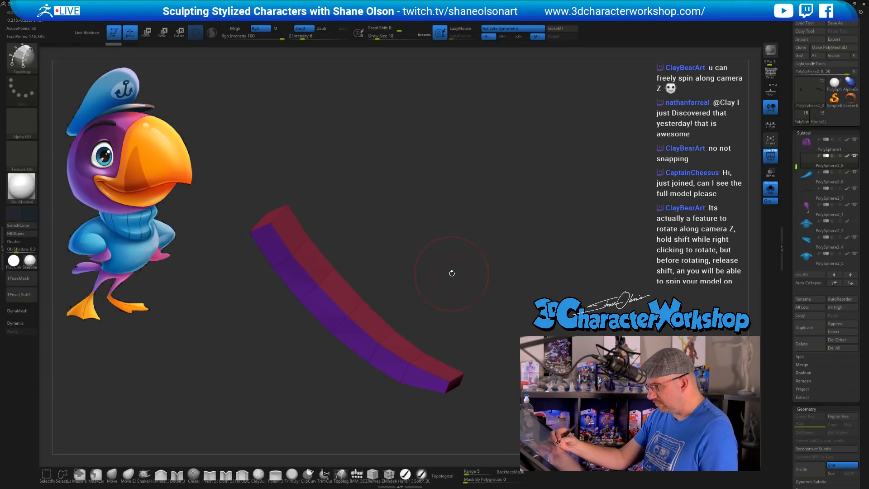
{"action": "key", "text": "s"}
{"action": "left_click_drag", "start_coordinate": [446, 286], "coordinate": [468, 259]}
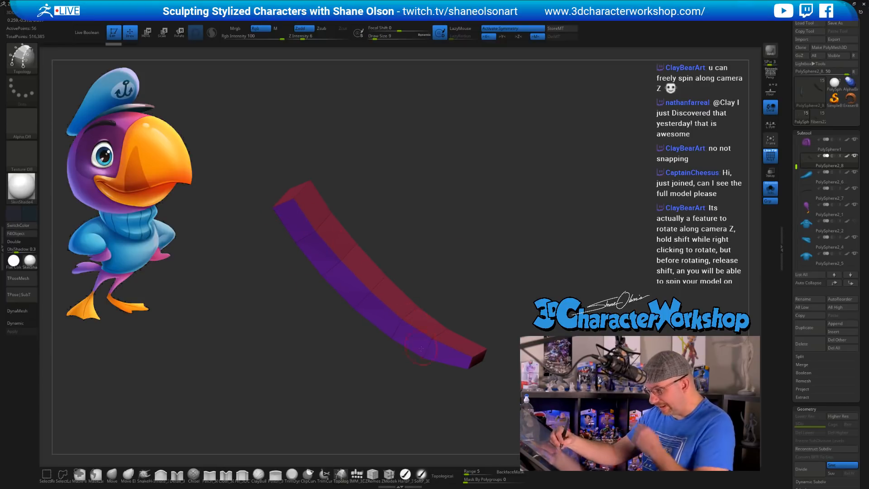
{"action": "key", "text": "b"}
{"action": "key", "text": "z"}
{"action": "key", "text": "m"}
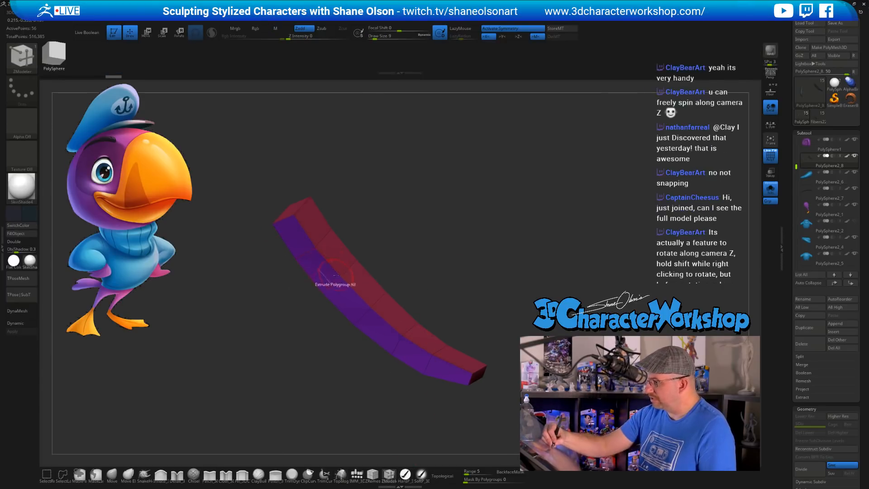
{"action": "key", "text": "d"}
{"action": "key", "text": "space"}
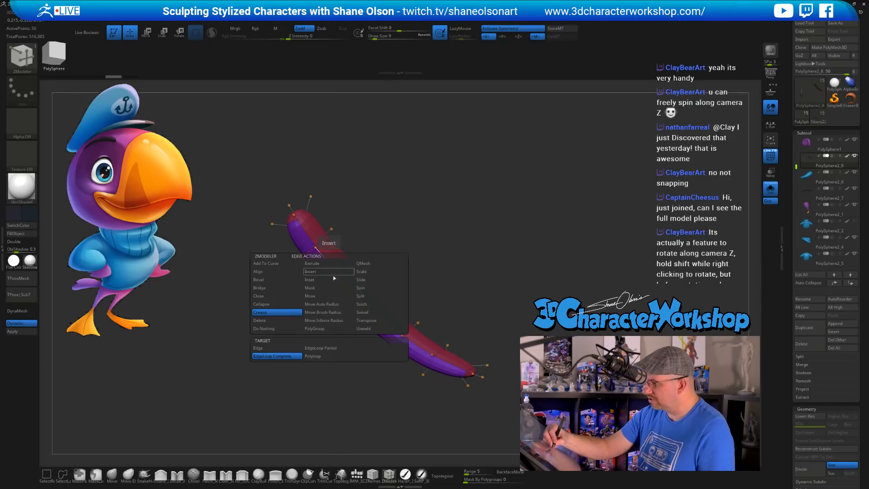
{"action": "left_click", "coordinate": [325, 349]}
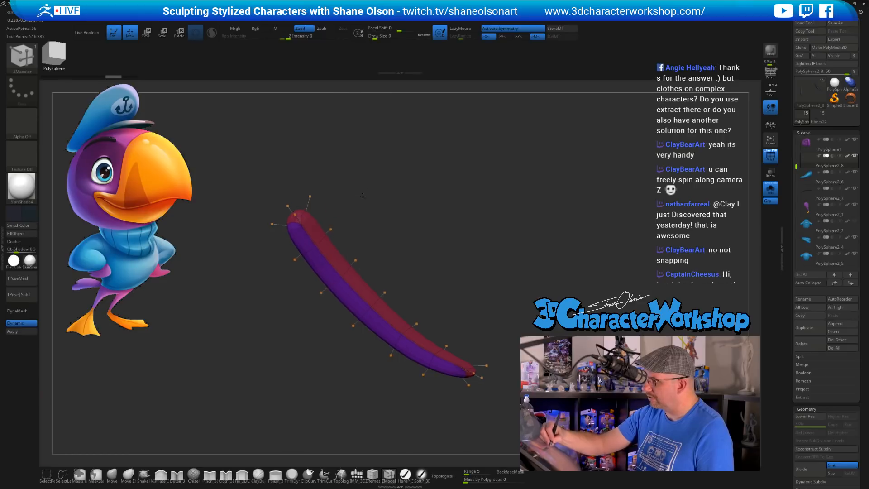
{"action": "left_click_drag", "start_coordinate": [339, 192], "coordinate": [373, 176]}
{"action": "left_click", "coordinate": [313, 262]}
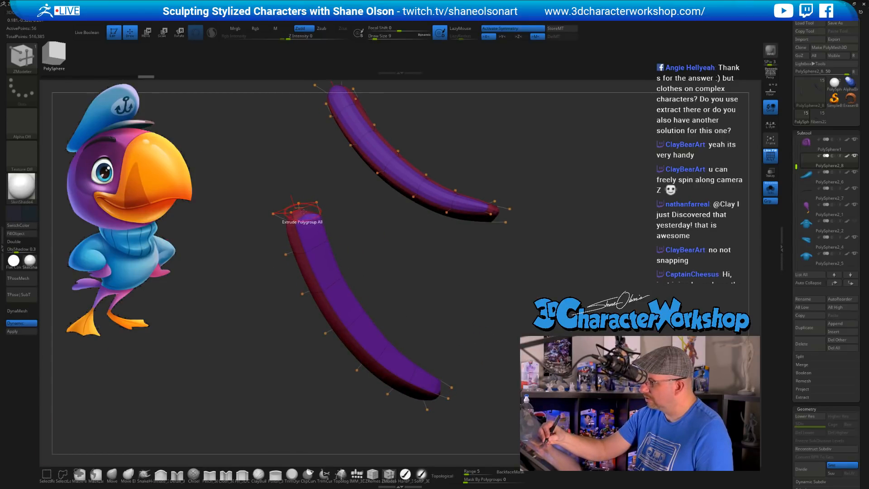
Compare the creased eyebrows with dynamic subdivision off and on, checking their front, back and ends
{"action": "key", "text": "shift+d"}
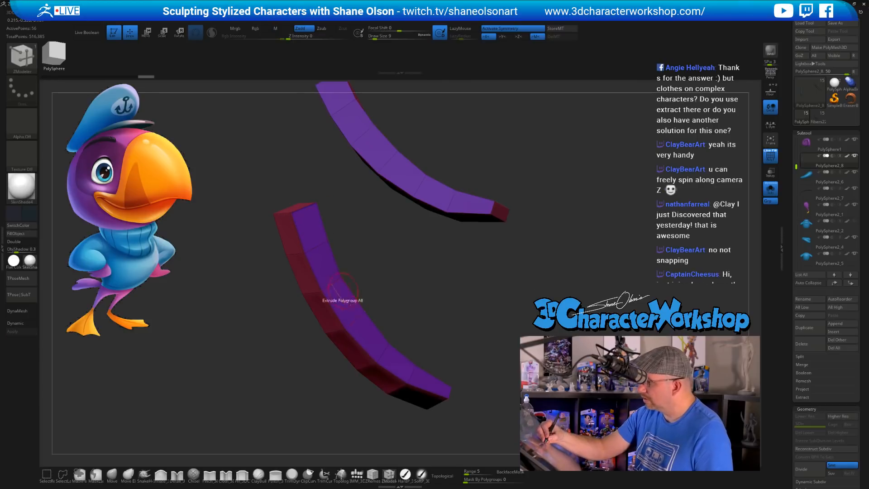
{"action": "left_click_drag", "start_coordinate": [511, 337], "coordinate": [407, 361]}
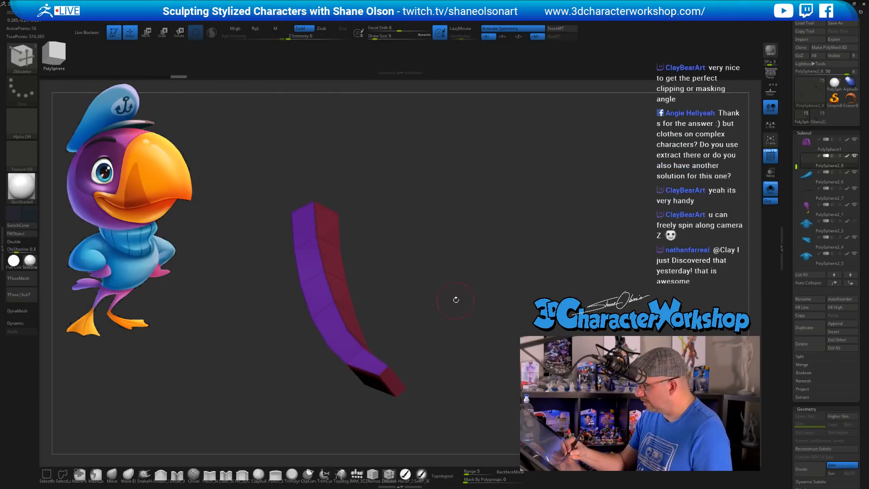
{"action": "left_click_drag", "start_coordinate": [456, 298], "coordinate": [428, 353]}
{"action": "key", "text": "d"}
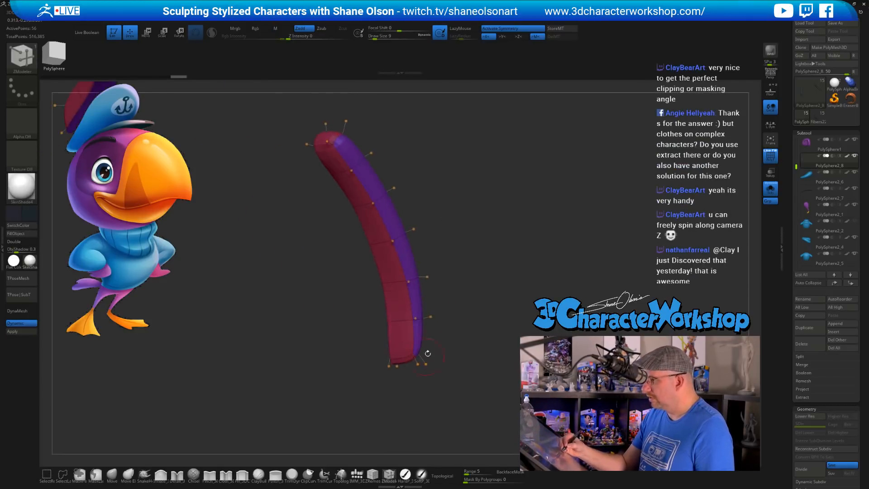
{"action": "left_click_drag", "start_coordinate": [459, 227], "coordinate": [444, 225], "text": "alt"}
{"action": "left_click_drag", "start_coordinate": [425, 314], "coordinate": [438, 356]}
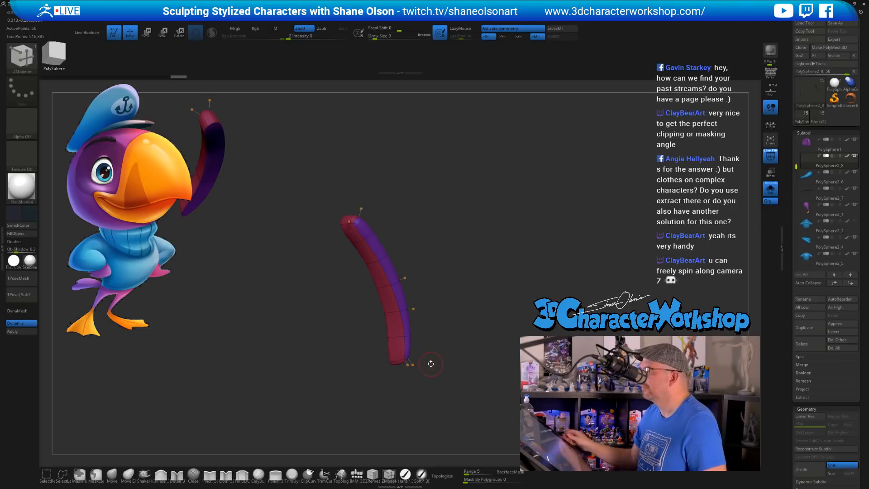
{"action": "left_click_drag", "start_coordinate": [460, 279], "coordinate": [548, 219]}
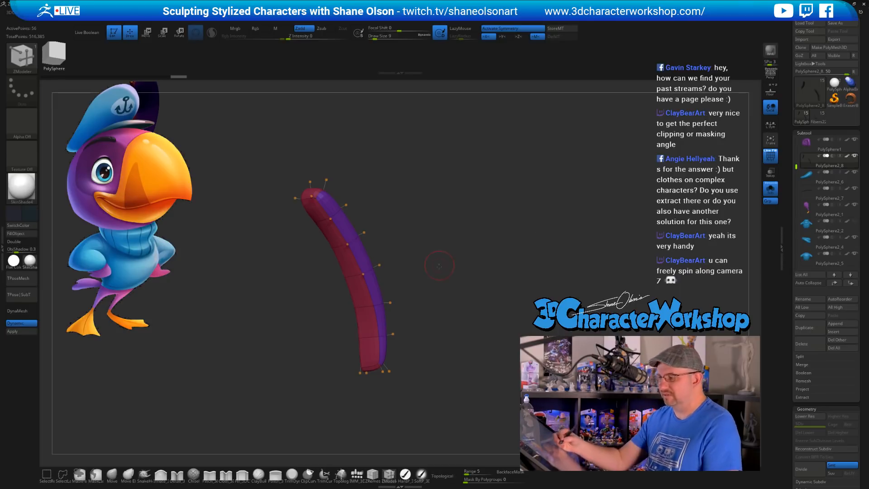
{"action": "mouse_move", "coordinate": [439, 266]}
{"action": "left_mouse_down"}
{"action": "mouse_move", "coordinate": [440, 285]}
{"action": "mouse_move", "coordinate": [460, 271]}
{"action": "mouse_move", "coordinate": [459, 301]}
{"action": "mouse_move", "coordinate": [453, 291]}
{"action": "left_mouse_up"}
{"action": "key", "text": "shift+f"}
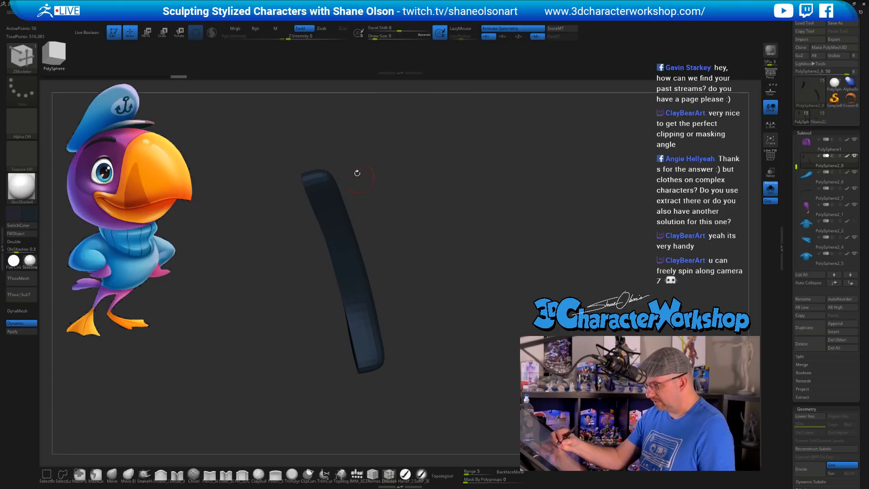
Turn off dynamic subdivision and lasso-mask along one long side of the eyebrow
{"action": "key", "text": "shift+d"}
{"action": "left_click_drag", "start_coordinate": [357, 172], "coordinate": [388, 225]}
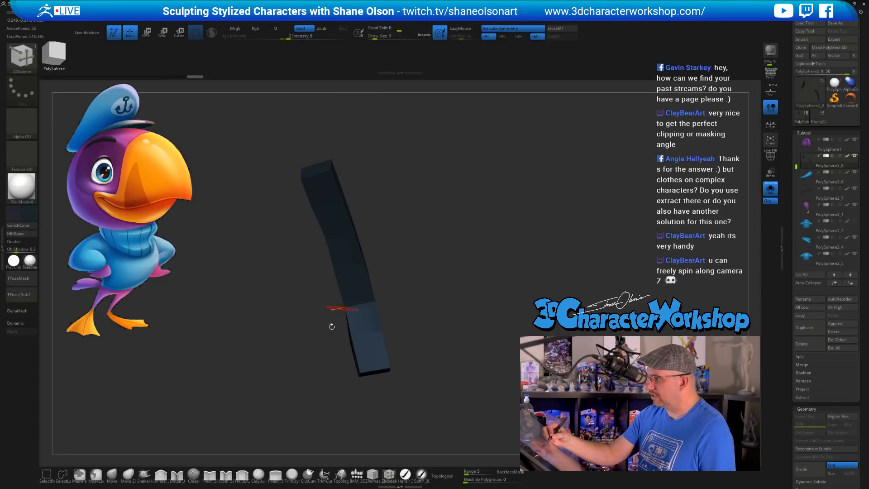
{"action": "left_click", "coordinate": [95, 474]}
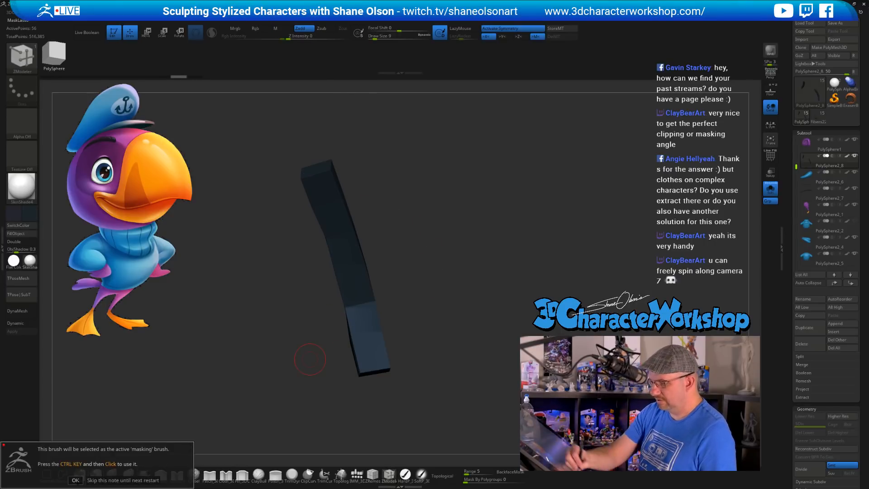
{"action": "mouse_move", "coordinate": [355, 167]}
{"action": "left_mouse_down", "text": "ctrl"}
{"action": "mouse_move", "coordinate": [316, 147]}
{"action": "mouse_move", "coordinate": [373, 348]}
{"action": "left_mouse_up", "text": "ctrl"}
{"action": "key", "text": "b"}
{"action": "key", "text": "z"}
{"action": "key", "text": "m"}
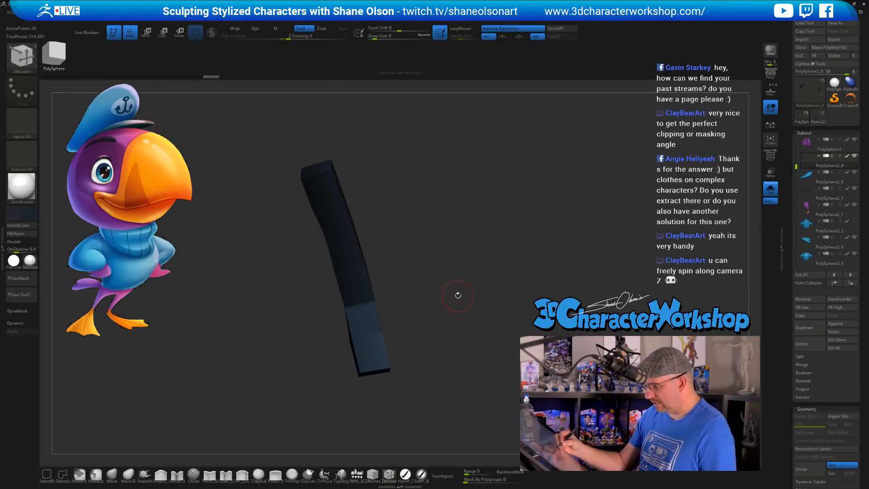
Undo the first scaling, turn on local symmetry, rescale the unmasked part of the eyebrows and restore dynamic subdivision
{"action": "mouse_move", "coordinate": [458, 295]}
{"action": "left_mouse_down"}
{"action": "mouse_move", "coordinate": [449, 302]}
{"action": "mouse_move", "coordinate": [409, 285]}
{"action": "left_mouse_up"}
{"action": "key", "text": "e"}
{"action": "left_click_drag", "start_coordinate": [482, 299], "coordinate": [406, 283]}
{"action": "left_click", "coordinate": [376, 292]}
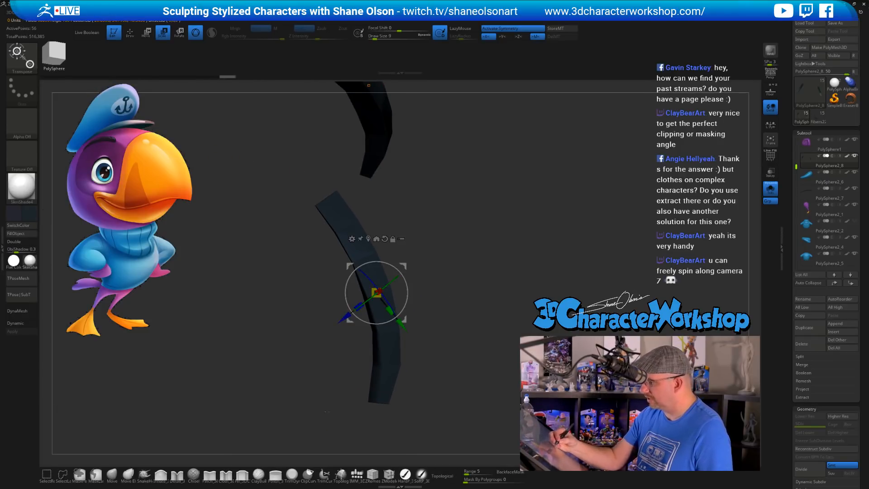
{"action": "left_click_drag", "start_coordinate": [377, 292], "coordinate": [365, 275]}
{"action": "left_click", "coordinate": [771, 125]}
{"action": "key", "text": "ctrl+z"}
{"action": "mouse_move", "coordinate": [423, 267]}
{"action": "left_mouse_down"}
{"action": "mouse_move", "coordinate": [475, 247]}
{"action": "mouse_move", "coordinate": [432, 266]}
{"action": "left_mouse_up"}
{"action": "key", "text": "d"}
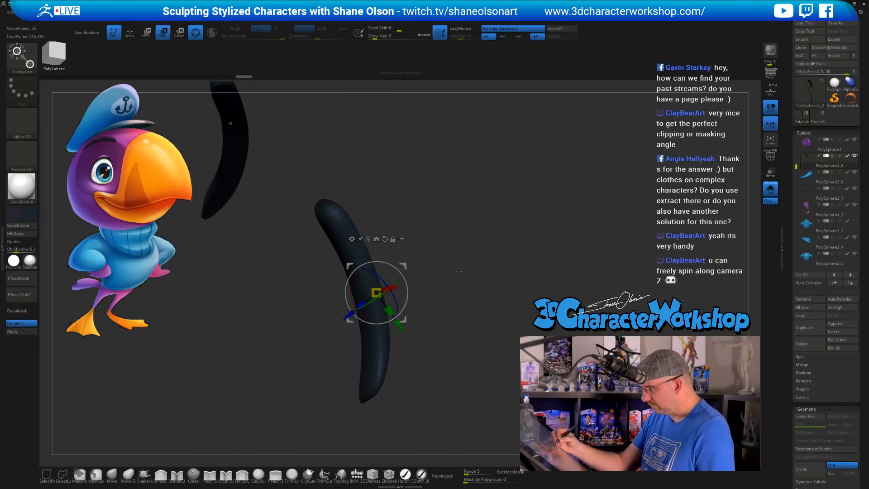
Return to Draw mode and exit Solo to show the eyebrows on the full parrot head
{"action": "mouse_move", "coordinate": [469, 261]}
{"action": "left_mouse_down"}
{"action": "mouse_move", "coordinate": [483, 272]}
{"action": "mouse_move", "coordinate": [471, 280]}
{"action": "left_mouse_up"}
{"action": "key", "text": "q"}
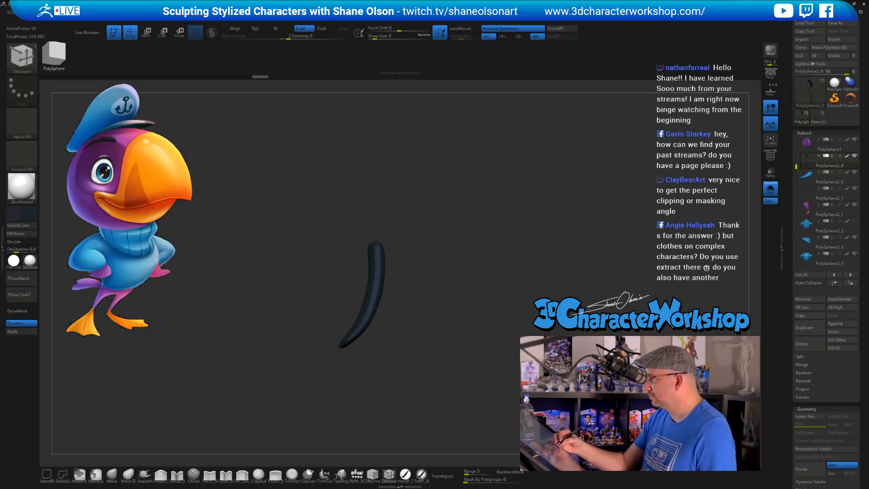
{"action": "left_click", "coordinate": [770, 190]}
{"action": "left_click_drag", "start_coordinate": [539, 267], "coordinate": [538, 247], "text": "alt"}
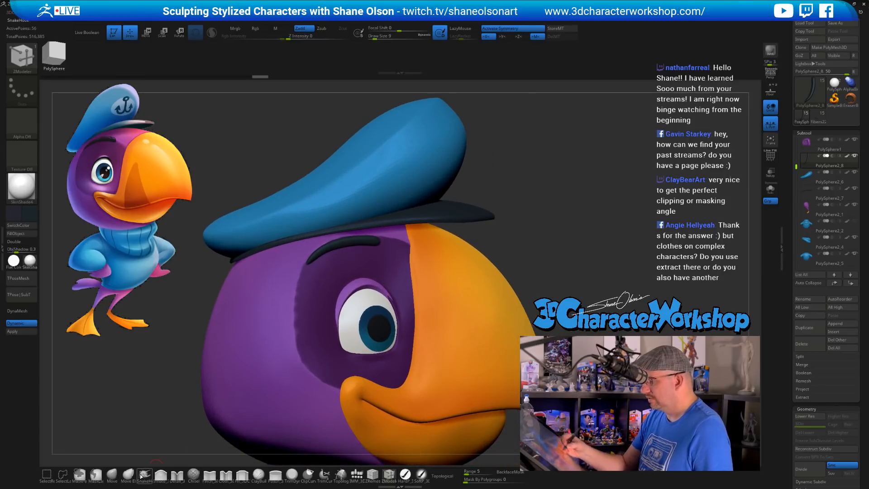
Thicken the inner end of the eyebrows near the beak with the Move brush at draw size 35
{"action": "left_click", "coordinate": [111, 473]}
{"action": "key", "text": "s"}
{"action": "left_click_drag", "start_coordinate": [506, 217], "coordinate": [508, 217]}
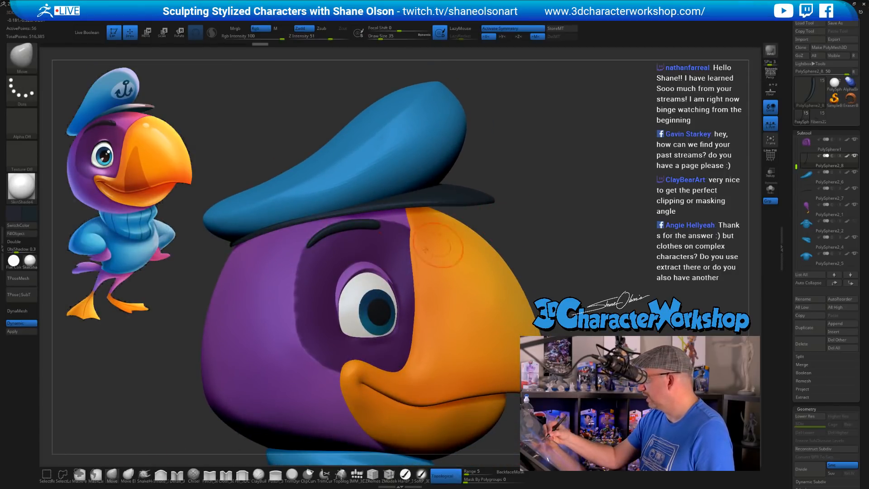
{"action": "left_click_drag", "start_coordinate": [374, 236], "coordinate": [379, 243]}
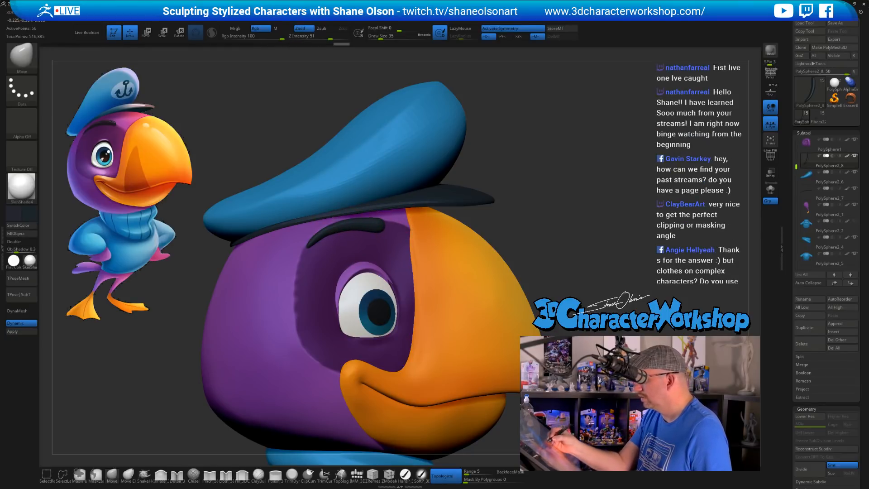
{"action": "left_click_drag", "start_coordinate": [561, 272], "coordinate": [523, 229], "text": "alt"}
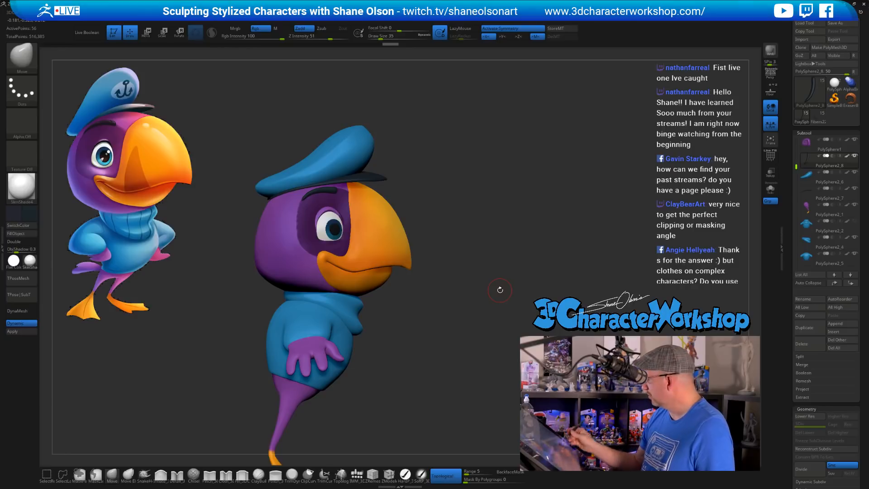
{"action": "left_click_drag", "start_coordinate": [548, 258], "coordinate": [550, 260]}
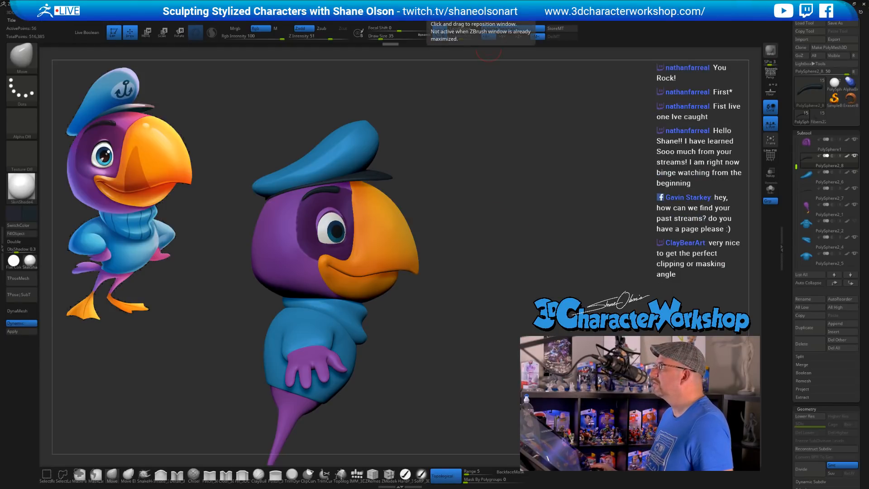
Switch to the Chrome browser, maximize its window and search Google for "zbrush live"
{"action": "left_click_drag", "start_coordinate": [755, 1], "coordinate": [426, 117]}
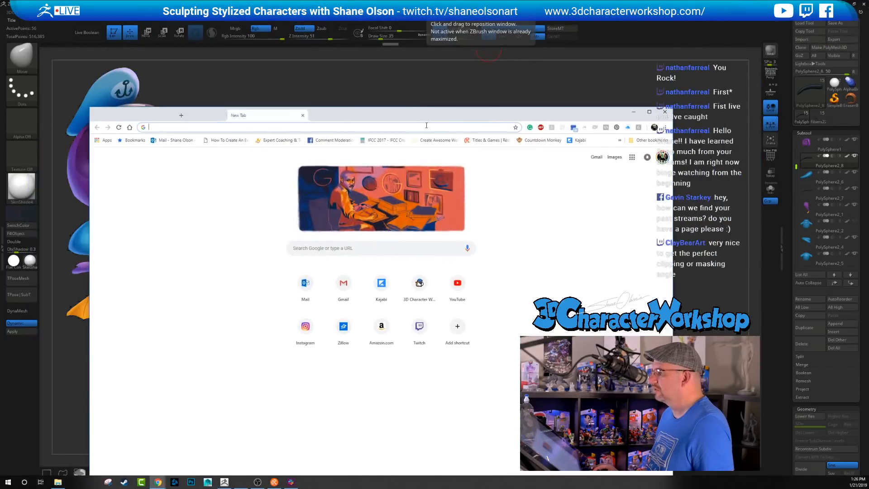
{"action": "left_click", "coordinate": [649, 111]}
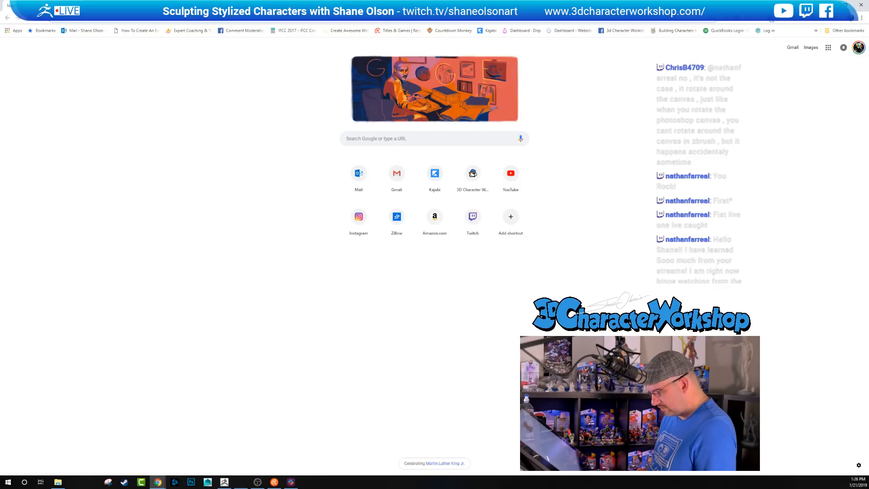
{"action": "type", "text": "zbrush live boolean"}
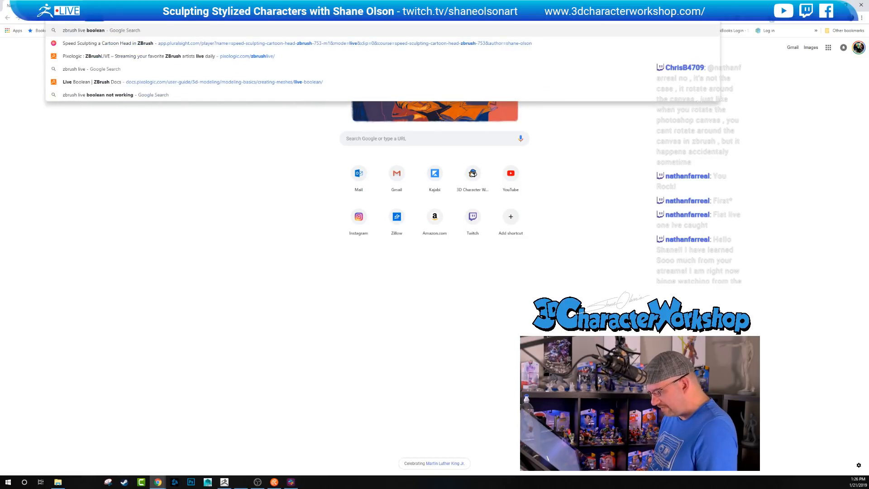
{"action": "key", "text": "ctrl+BackSpace"}
{"action": "key", "text": "Return"}
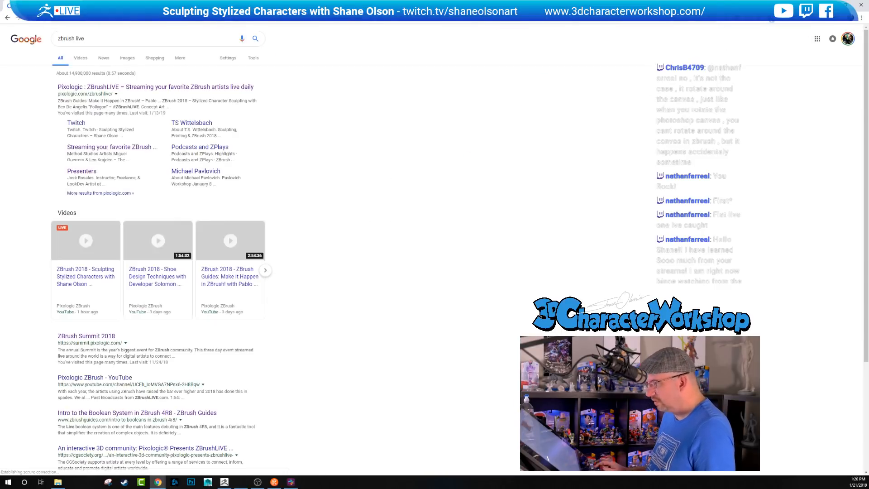
Open the Pixologic ZBrushLIVE site, go to its presenters and open the first presenter's past broadcasts and schedule
{"action": "left_click", "coordinate": [104, 88]}
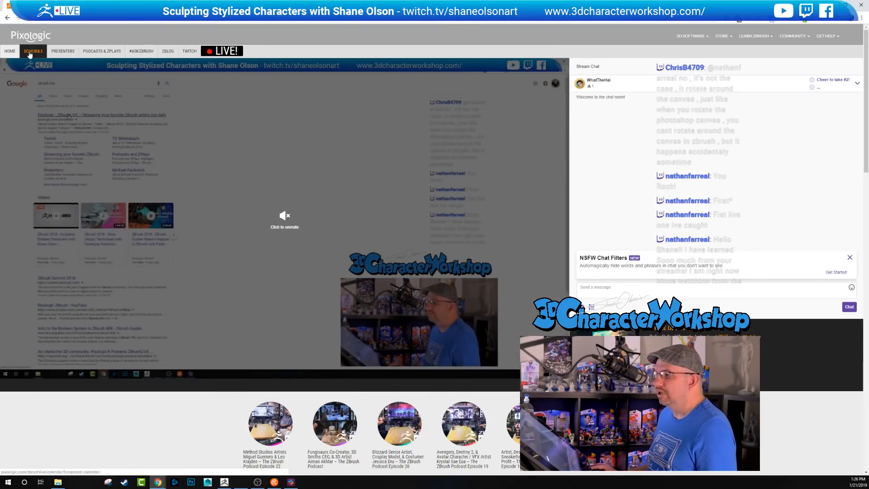
{"action": "left_click", "coordinate": [63, 52]}
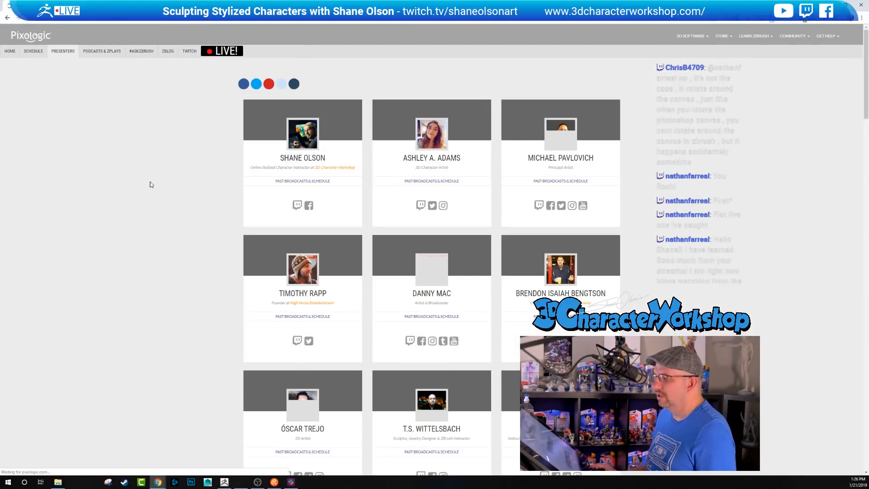
{"action": "scroll", "coordinate": [134, 184], "scroll_direction": "down", "scroll_amount": 1}
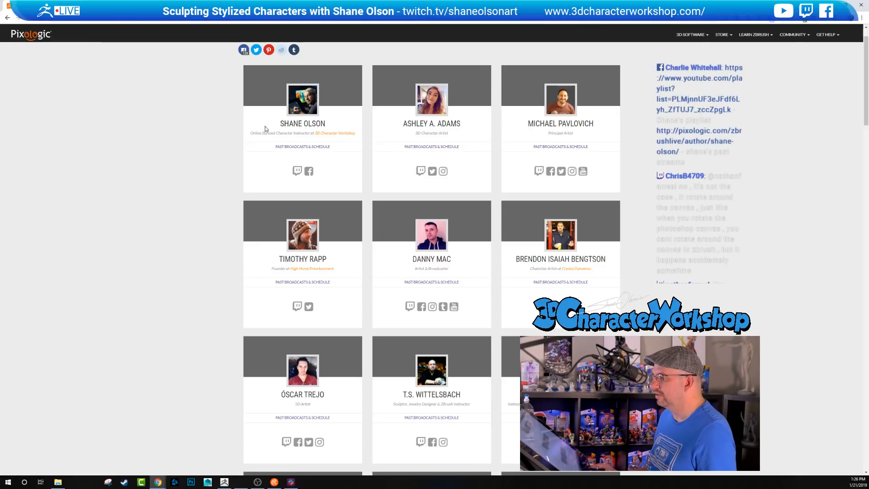
{"action": "left_click", "coordinate": [316, 147]}
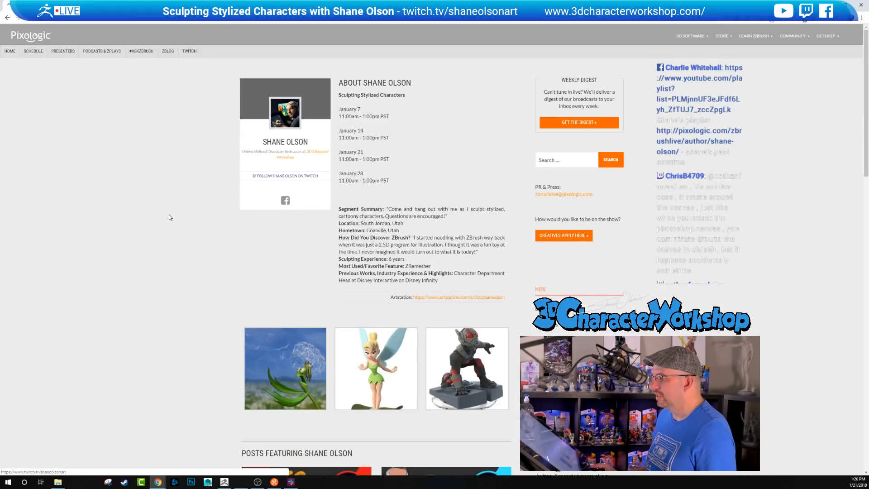
Look through the presenter's profile and past episode posts down to the page numbers, and return to ZBrush
{"action": "scroll", "coordinate": [169, 215], "scroll_direction": "down", "scroll_amount": 6}
{"action": "scroll", "coordinate": [180, 291], "scroll_direction": "down", "scroll_amount": 12}
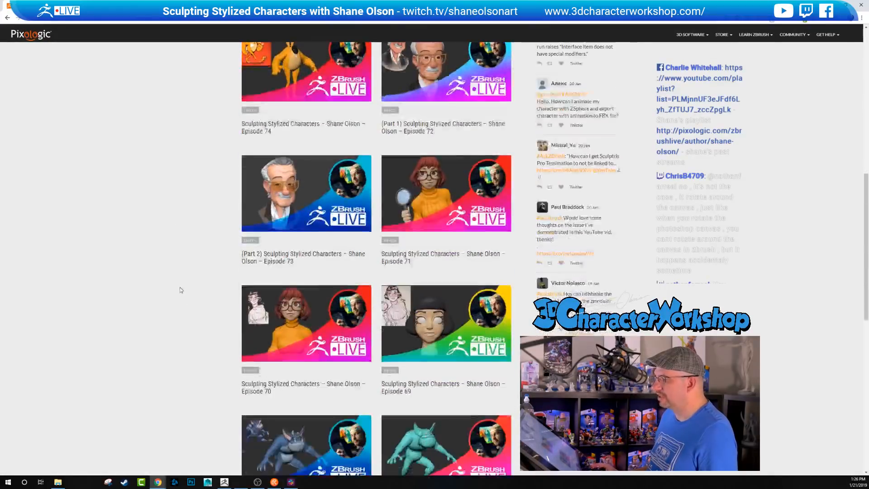
{"action": "scroll", "coordinate": [165, 280], "scroll_direction": "up", "scroll_amount": 15}
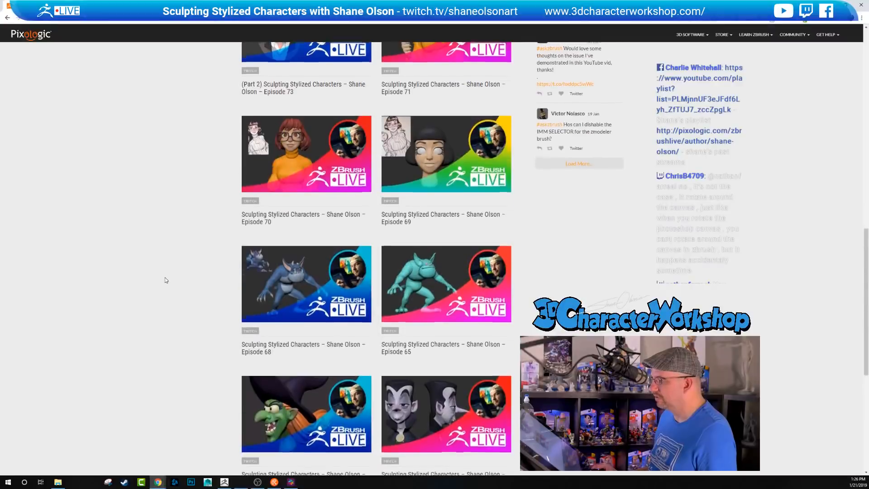
{"action": "scroll", "coordinate": [165, 277], "scroll_direction": "down", "scroll_amount": 4}
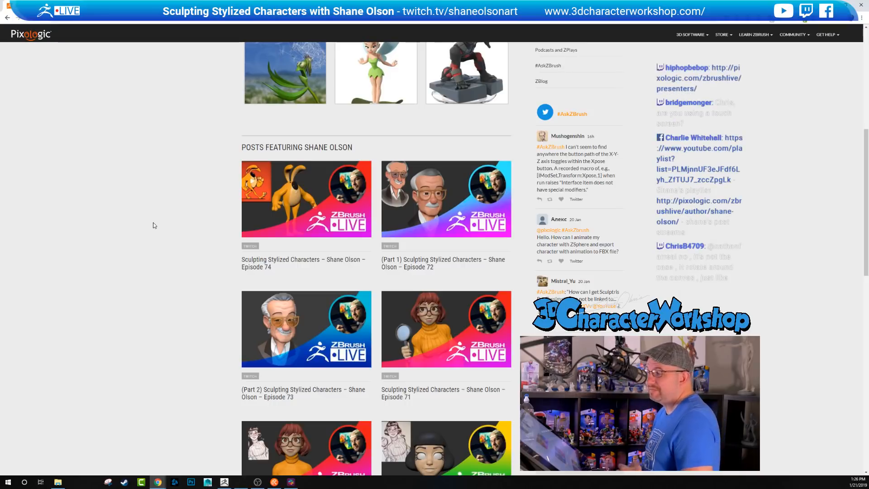
{"action": "scroll", "coordinate": [156, 223], "scroll_direction": "up", "scroll_amount": 3}
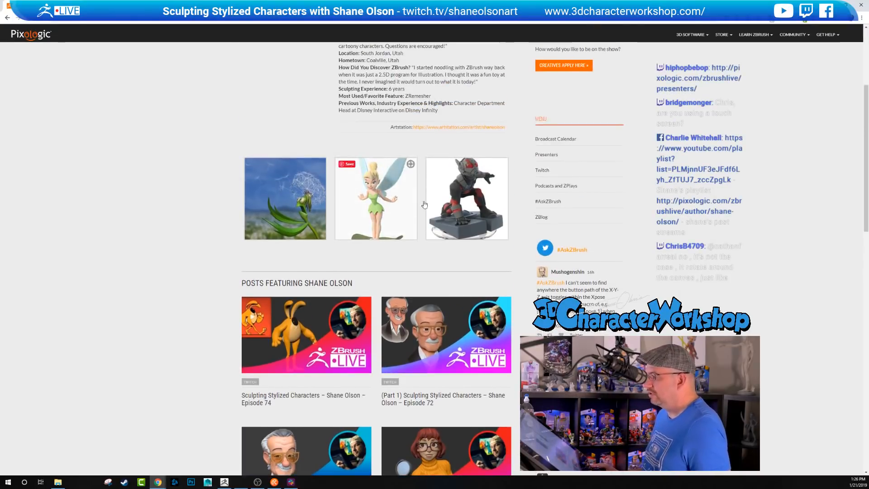
{"action": "scroll", "coordinate": [97, 190], "scroll_direction": "down", "scroll_amount": 3}
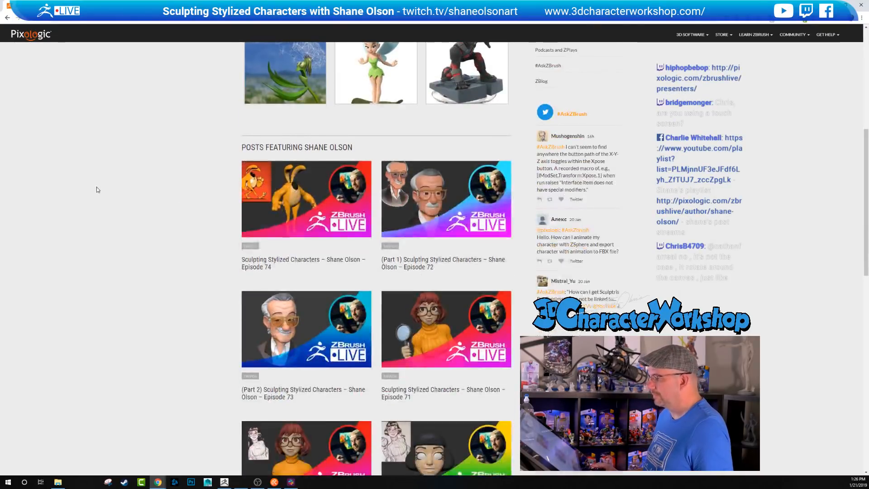
{"action": "scroll", "coordinate": [96, 187], "scroll_direction": "down", "scroll_amount": 8}
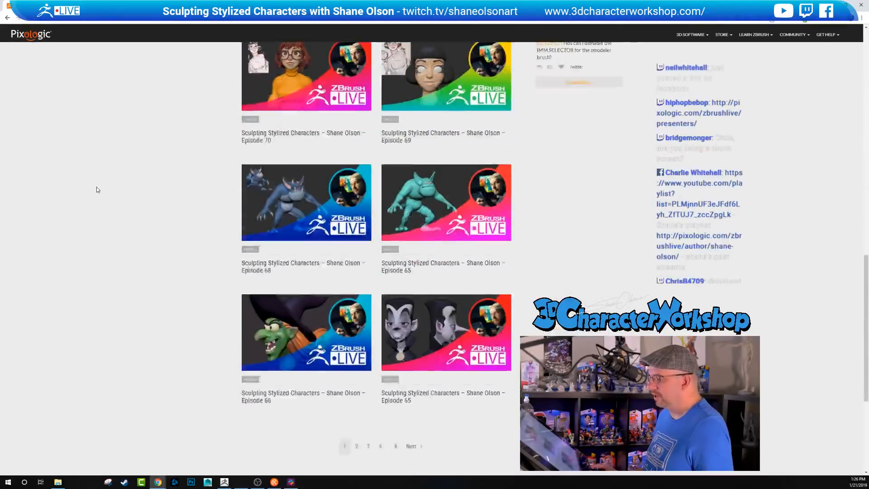
{"action": "scroll", "coordinate": [96, 189], "scroll_direction": "down", "scroll_amount": 4}
{"action": "scroll", "coordinate": [161, 181], "scroll_direction": "up", "scroll_amount": 3}
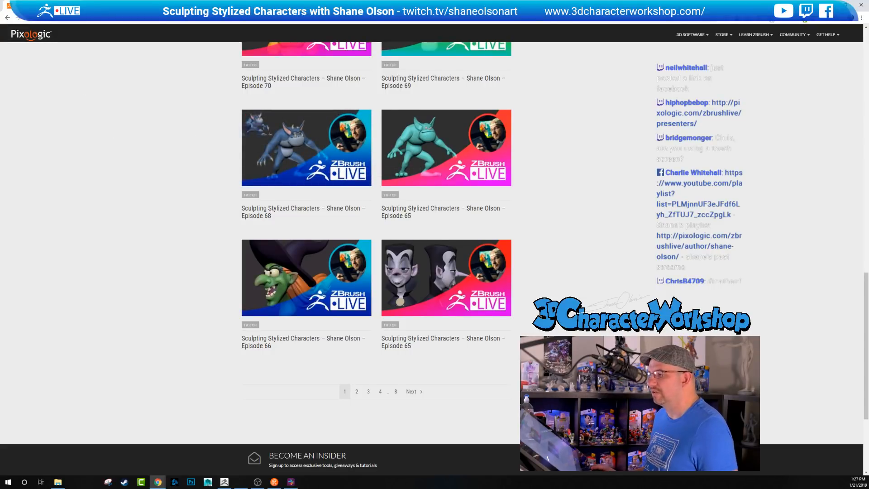
{"action": "key", "text": "alt+Tab"}
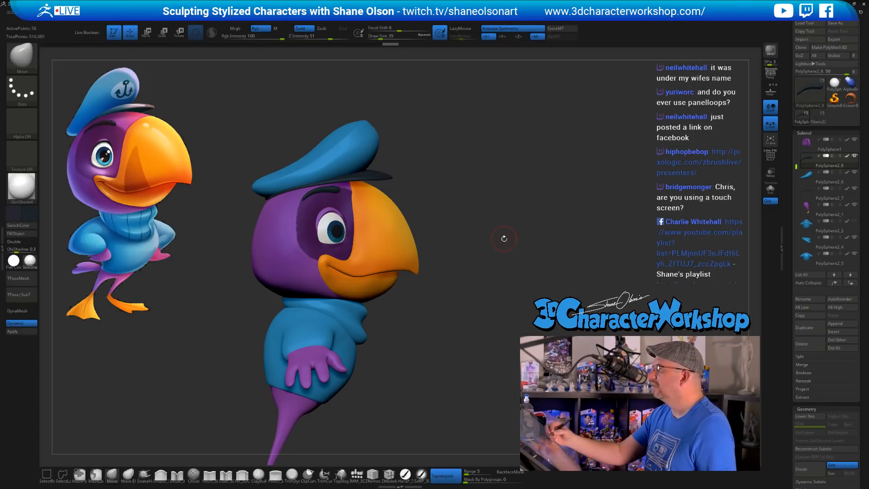
Examine the whole parrot from side and three-quarter views against the reference image
{"action": "left_click_drag", "start_coordinate": [504, 238], "coordinate": [478, 234]}
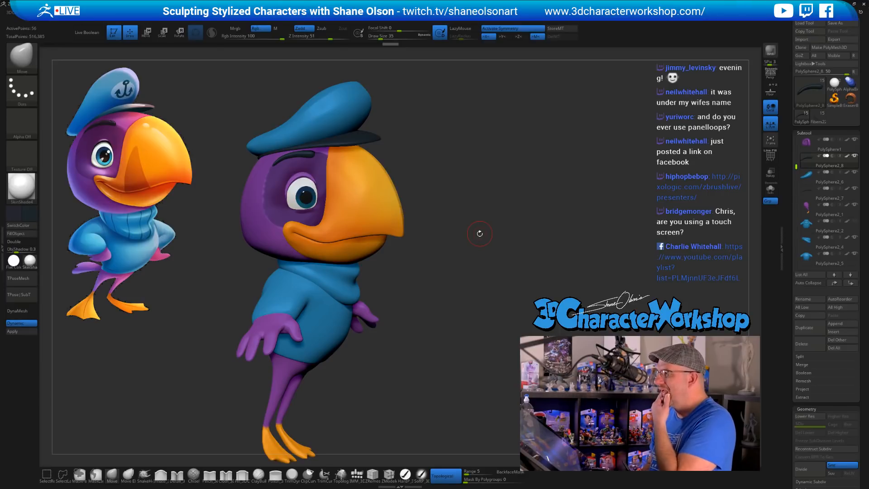
{"action": "left_click_drag", "start_coordinate": [495, 303], "coordinate": [483, 330]}
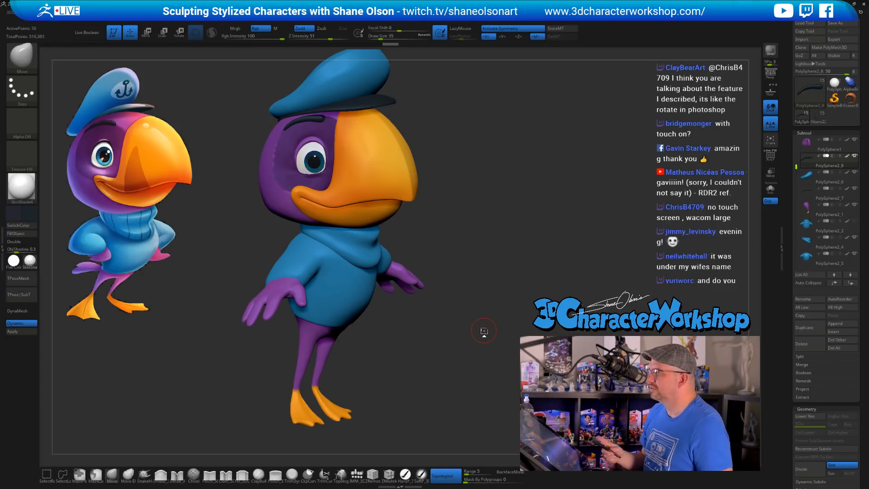
{"action": "mouse_move", "coordinate": [471, 270]}
{"action": "left_mouse_down"}
{"action": "mouse_move", "coordinate": [464, 267]}
{"action": "mouse_move", "coordinate": [469, 279]}
{"action": "left_mouse_up"}
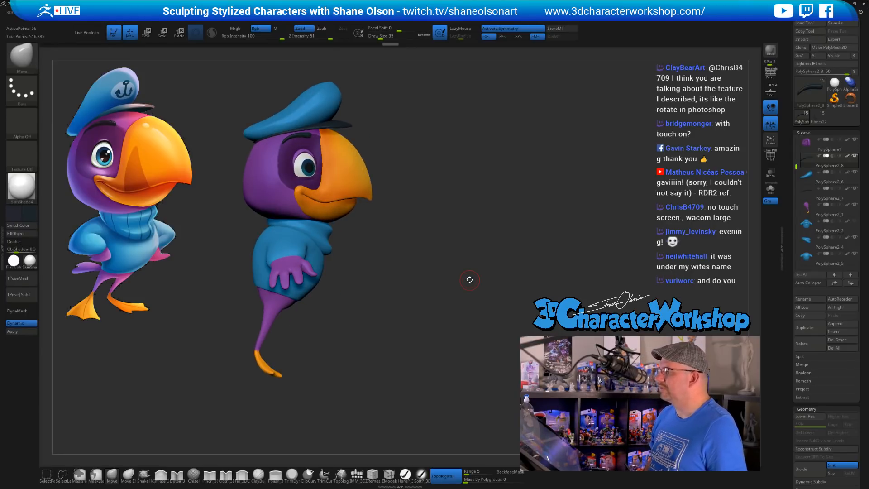
{"action": "mouse_move", "coordinate": [440, 258]}
{"action": "left_mouse_down"}
{"action": "mouse_move", "coordinate": [438, 273]}
{"action": "mouse_move", "coordinate": [451, 276]}
{"action": "mouse_move", "coordinate": [443, 262]}
{"action": "left_mouse_up"}
{"action": "key", "text": "space"}
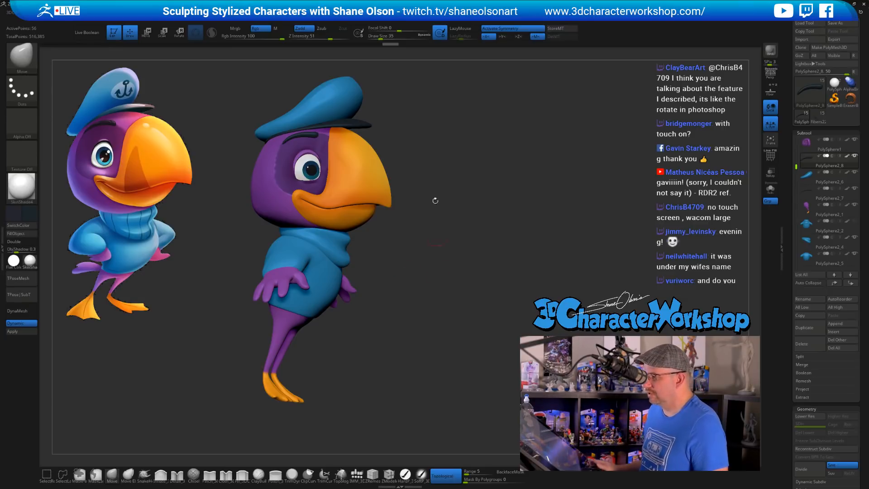
{"action": "left_click_drag", "start_coordinate": [422, 150], "coordinate": [426, 157], "text": "alt"}
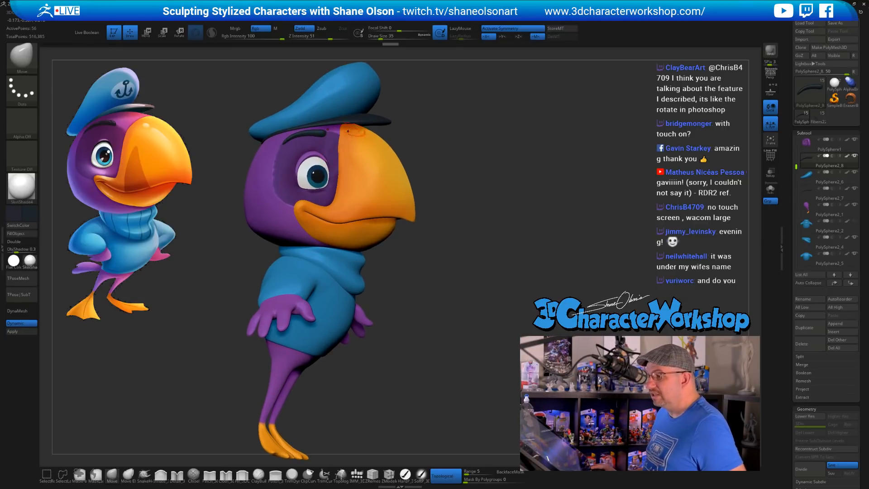
{"action": "mouse_move", "coordinate": [478, 141]}
{"action": "left_mouse_down"}
{"action": "mouse_move", "coordinate": [463, 145]}
{"action": "mouse_move", "coordinate": [485, 152]}
{"action": "left_mouse_up"}
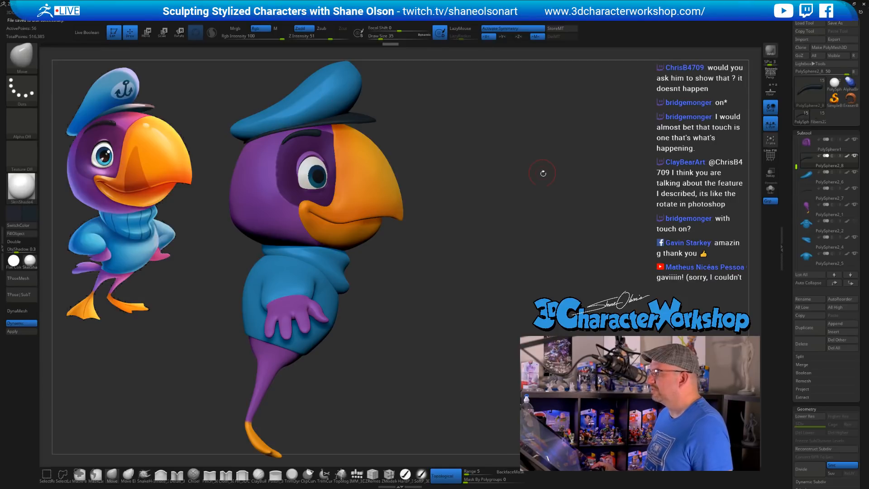
{"action": "left_click_drag", "start_coordinate": [555, 251], "coordinate": [547, 263]}
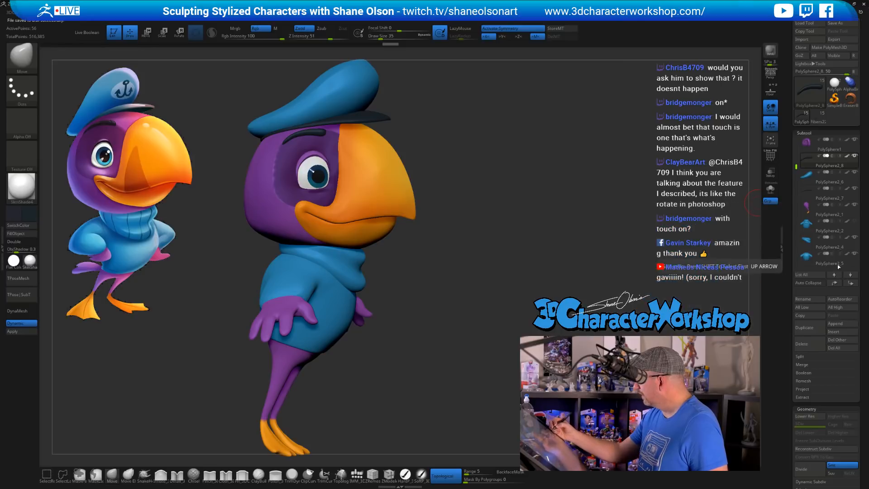
Delete the redundant sweater subtool PolySphere2_2 and show the hidden purple tail subtool PolySphere2_3
{"action": "left_click", "coordinate": [810, 225]}
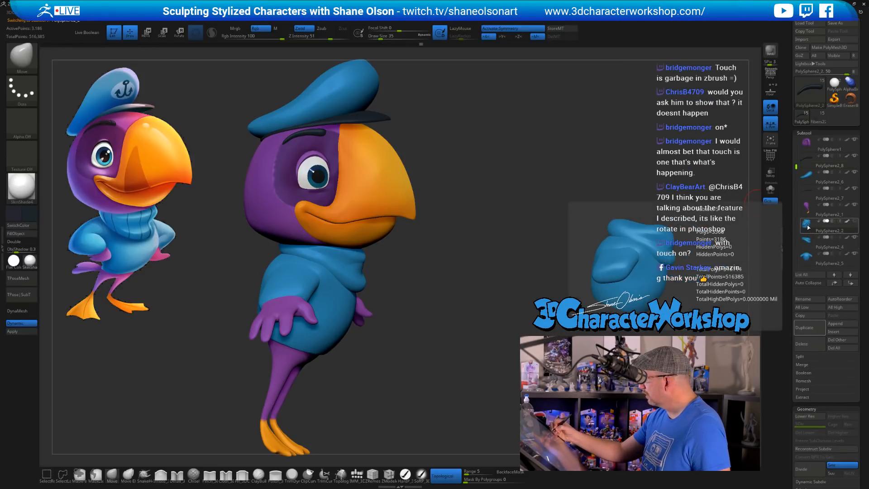
{"action": "left_click", "coordinate": [693, 357]}
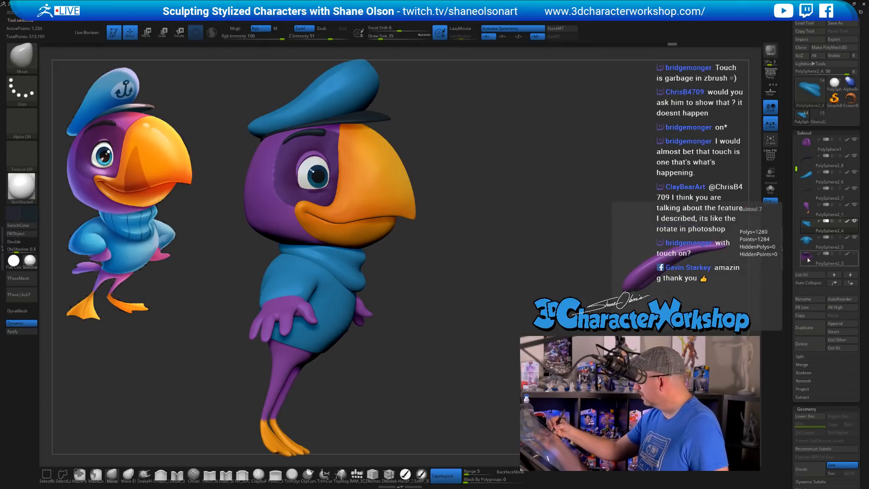
{"action": "left_click", "coordinate": [855, 254]}
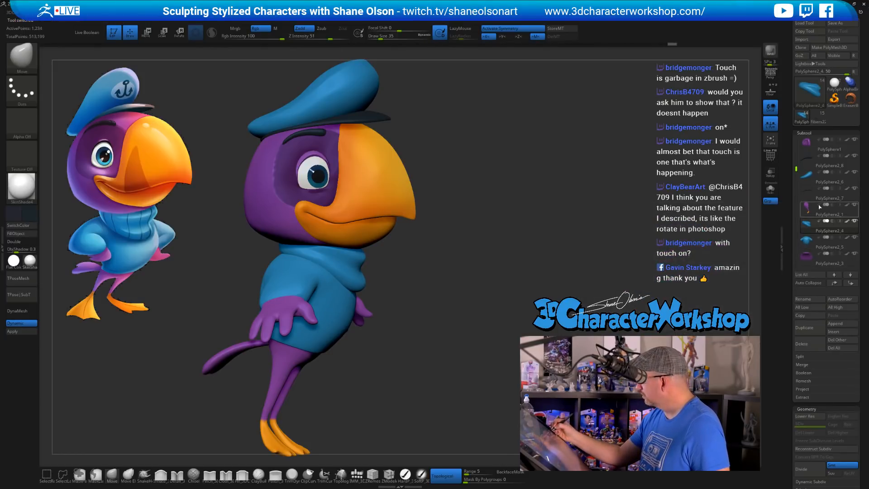
Delete the old beak subtool PolySphere near the start of the subtool list and check the full parrot from the front
{"action": "left_click_drag", "start_coordinate": [795, 169], "coordinate": [796, 140]}
{"action": "left_click", "coordinate": [808, 160]}
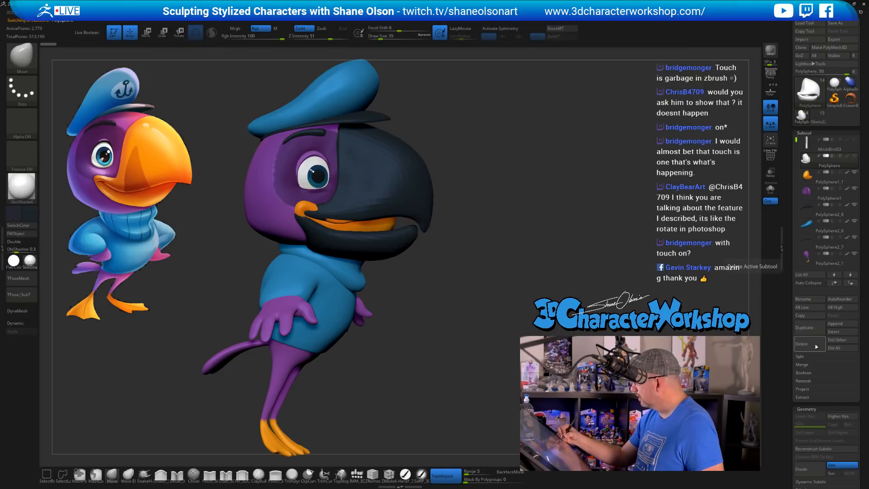
{"action": "left_click", "coordinate": [801, 344]}
{"action": "left_click", "coordinate": [695, 359]}
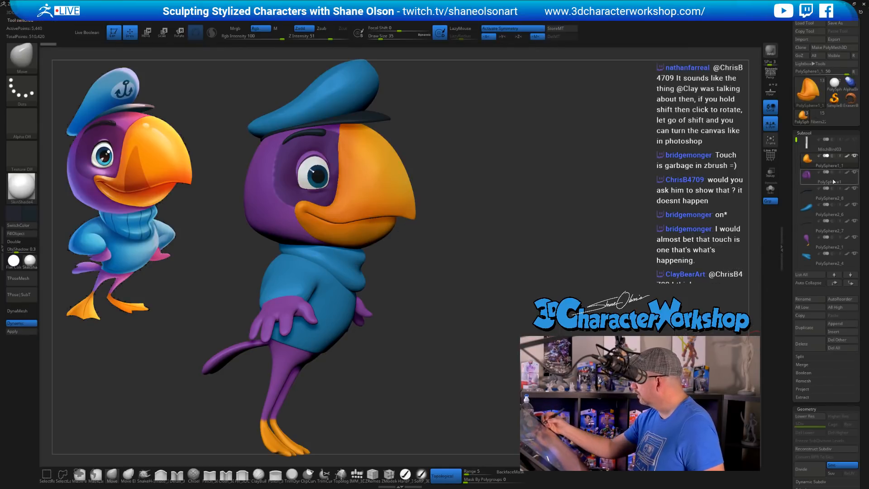
{"action": "left_click_drag", "start_coordinate": [797, 139], "coordinate": [797, 139]}
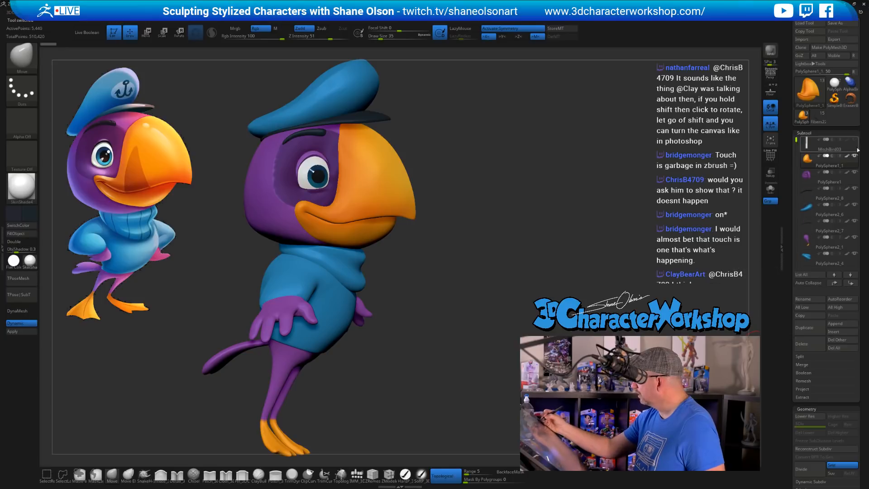
{"action": "left_click_drag", "start_coordinate": [579, 294], "coordinate": [481, 276], "text": "alt"}
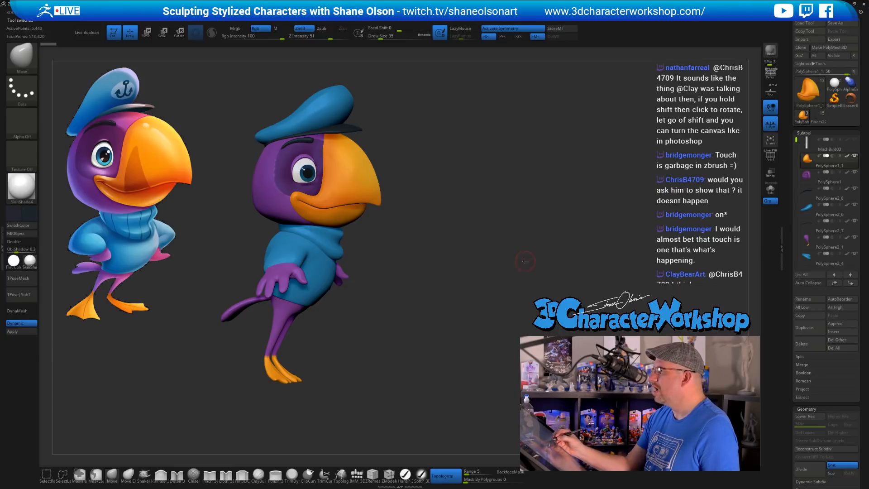
{"action": "mouse_move", "coordinate": [525, 261]}
{"action": "left_mouse_down"}
{"action": "mouse_move", "coordinate": [489, 269]}
{"action": "mouse_move", "coordinate": [503, 270]}
{"action": "mouse_move", "coordinate": [480, 291]}
{"action": "left_mouse_up"}
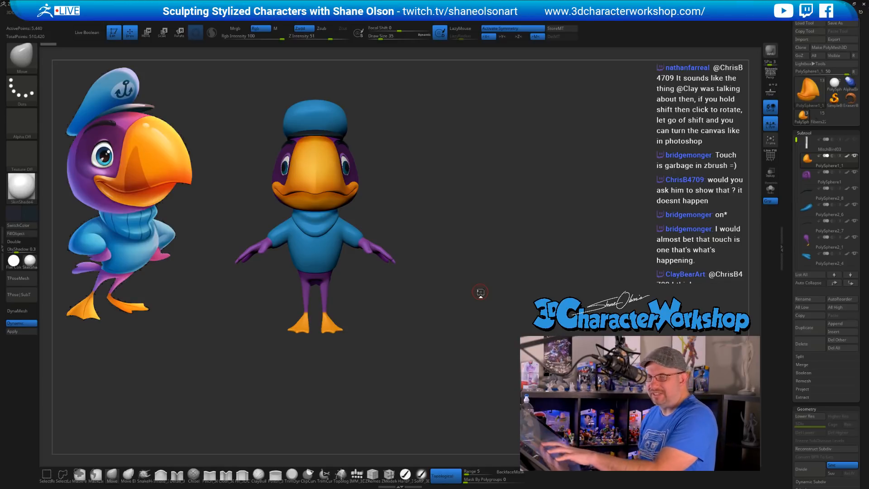
Apply the orange beak's dynamic subdivision as real geometry and raise it to subdivision level 4
{"action": "left_click_drag", "start_coordinate": [466, 285], "coordinate": [469, 319], "text": "alt"}
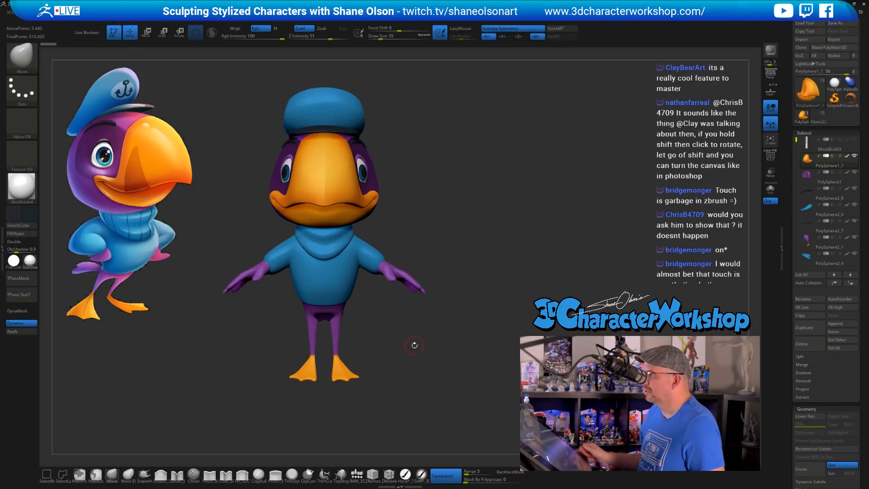
{"action": "mouse_move", "coordinate": [492, 256]}
{"action": "left_mouse_down"}
{"action": "mouse_move", "coordinate": [501, 253]}
{"action": "mouse_move", "coordinate": [491, 246]}
{"action": "left_mouse_up"}
{"action": "key", "text": "s"}
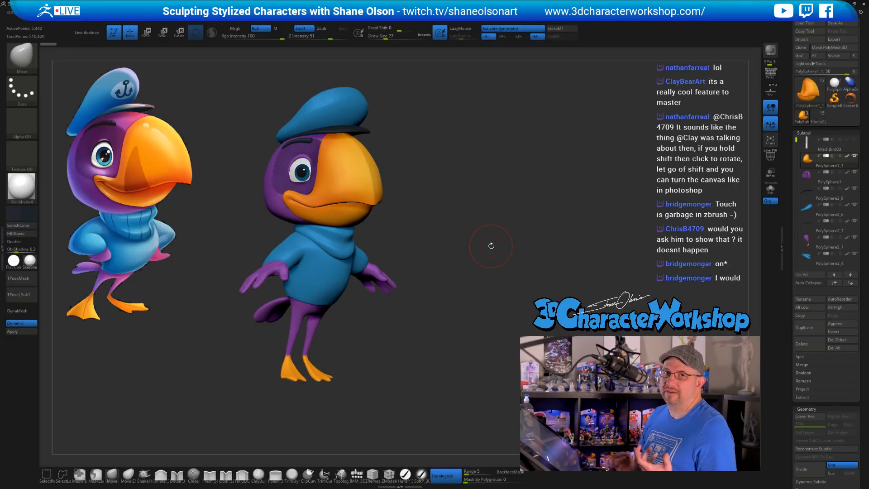
{"action": "left_click_drag", "start_coordinate": [490, 283], "coordinate": [489, 277]}
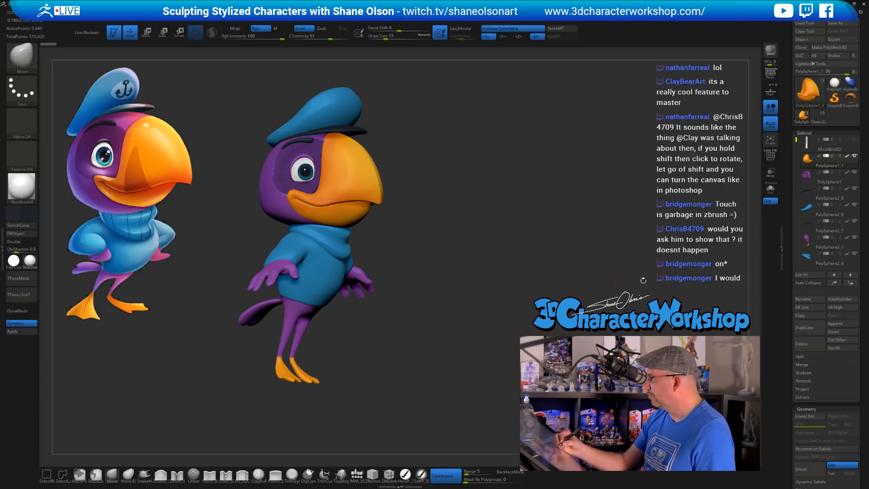
{"action": "scroll", "coordinate": [793, 372], "scroll_direction": "down", "scroll_amount": 3}
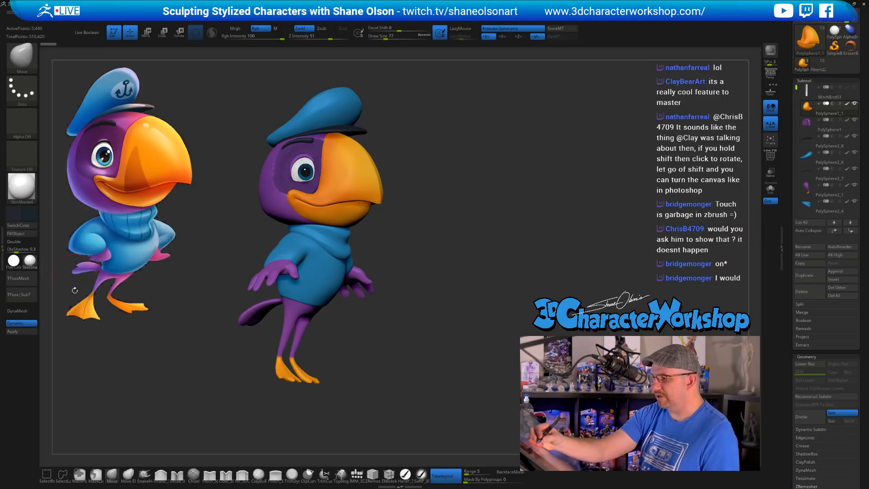
{"action": "left_click", "coordinate": [27, 331]}
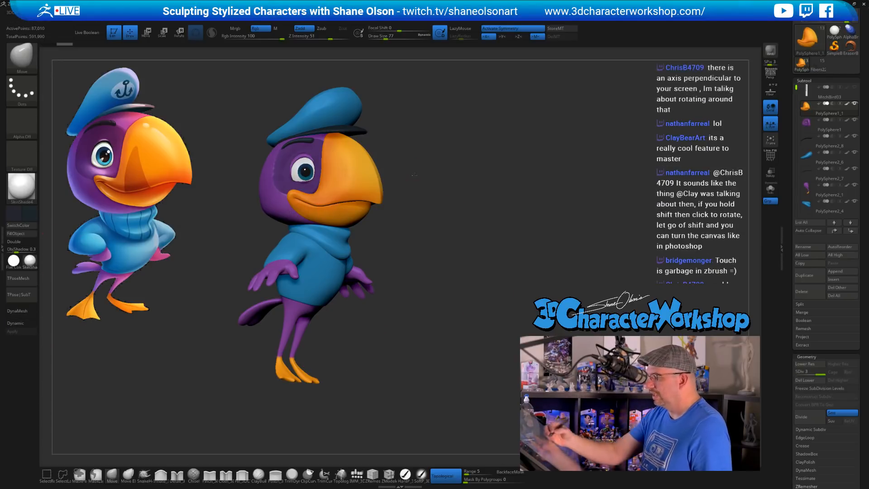
{"action": "mouse_move", "coordinate": [449, 217]}
{"action": "left_mouse_down", "text": "alt"}
{"action": "mouse_move", "coordinate": [425, 208]}
{"action": "mouse_move", "coordinate": [477, 224]}
{"action": "left_mouse_up", "text": "alt"}
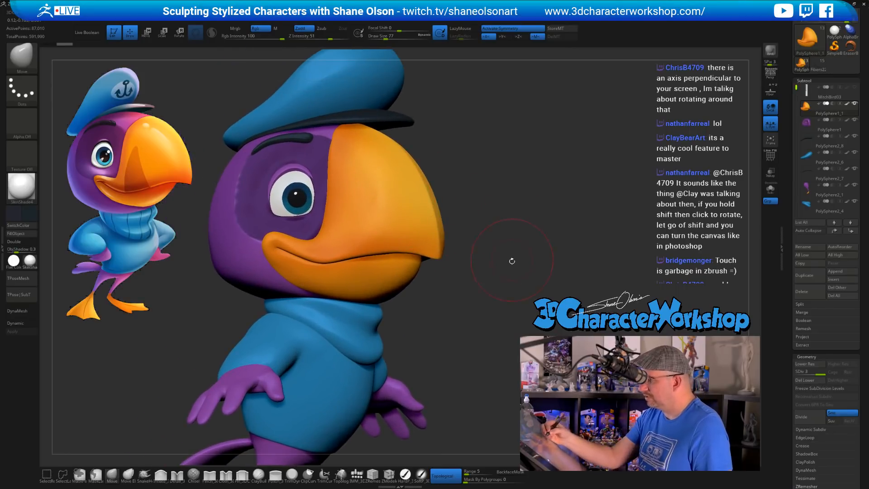
{"action": "key", "text": "d"}
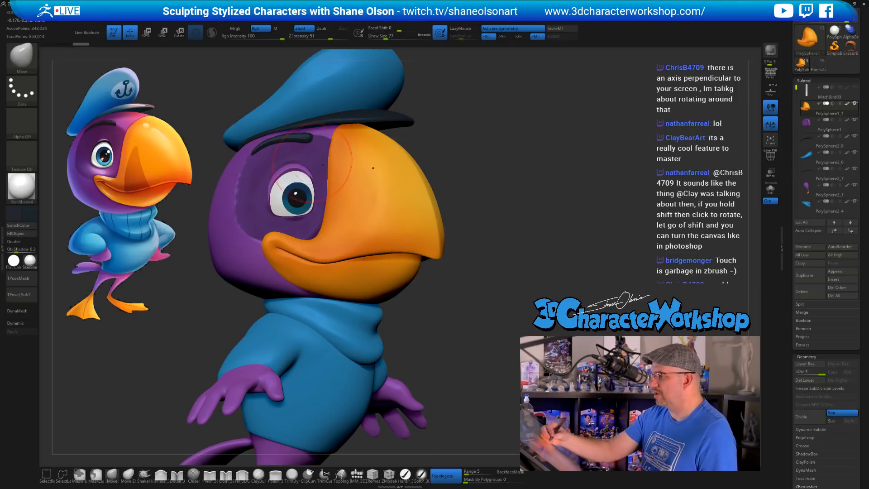
Select the purple head subtool PolySphere1 and apply its dynamic subdivision as real geometry
{"action": "left_click", "coordinate": [337, 92], "text": "alt"}
{"action": "left_click_drag", "start_coordinate": [793, 128], "coordinate": [795, 87]}
{"action": "left_click", "coordinate": [810, 121]}
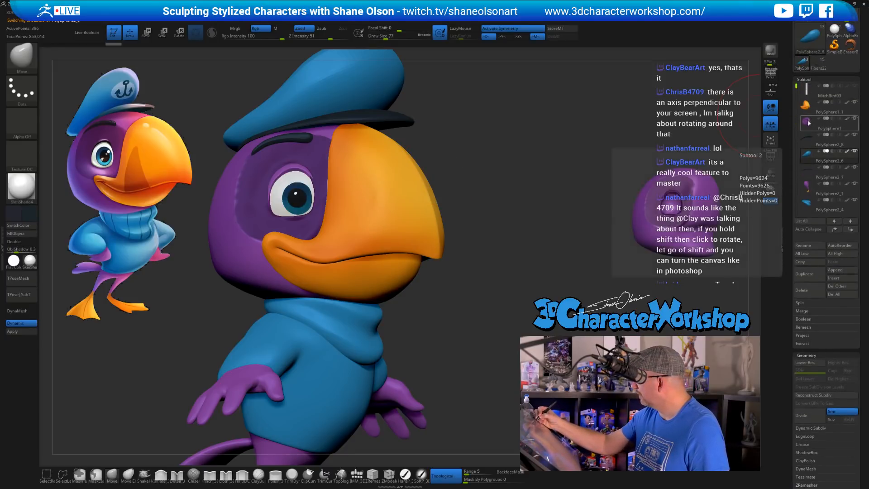
{"action": "left_click", "coordinate": [16, 331]}
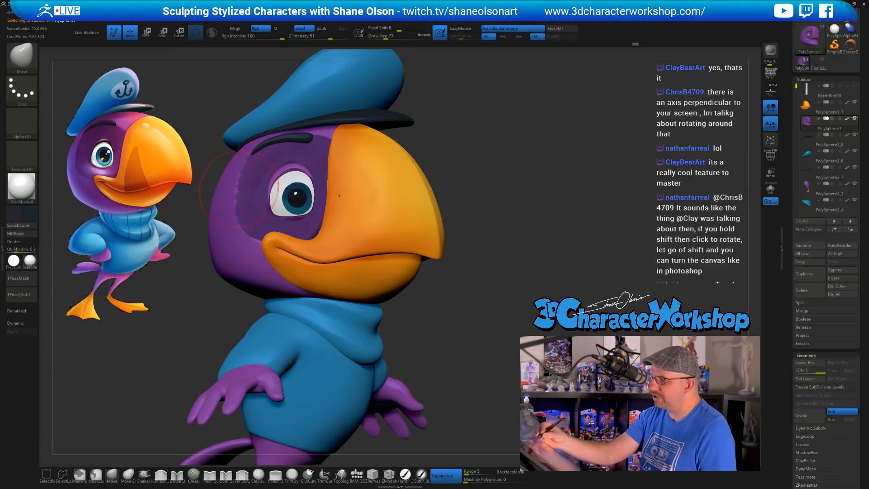
Subdivide the head up to level 5, step it back to level 4 and set Draw Size to 33
{"action": "key", "text": "ctrl"}
{"action": "key", "text": "ctrl"}
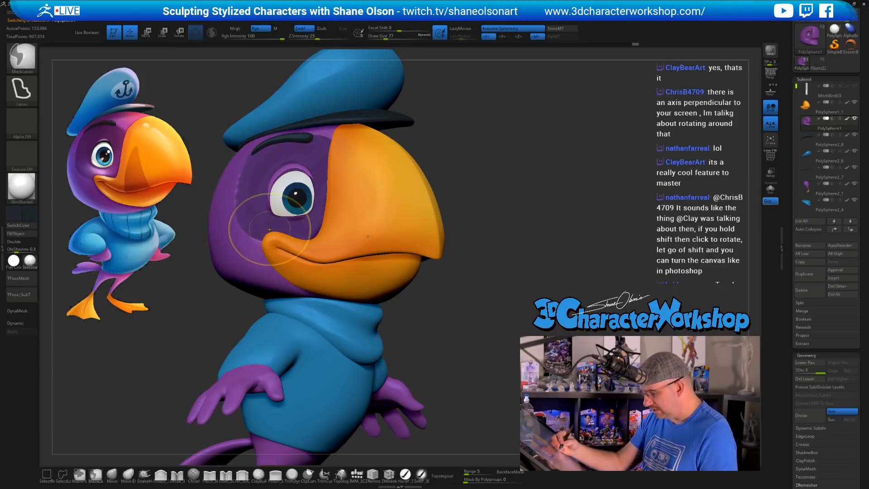
{"action": "key", "text": "ctrl+d"}
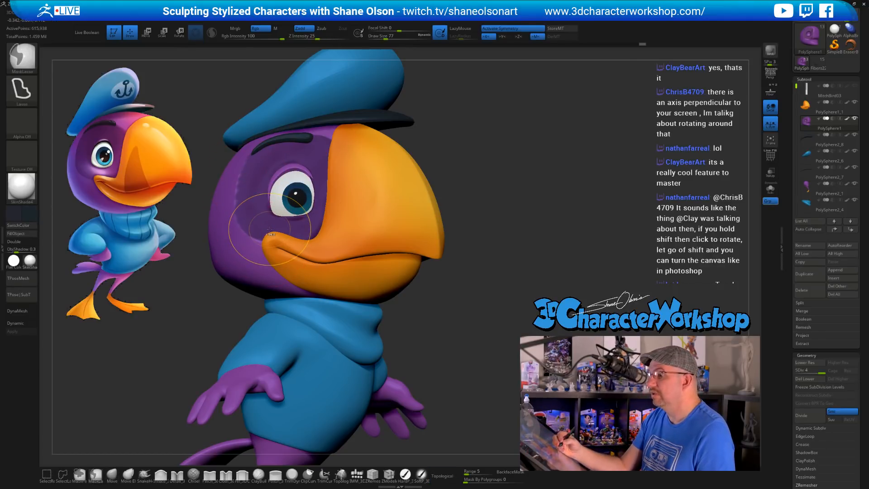
{"action": "key", "text": "ctrl+d"}
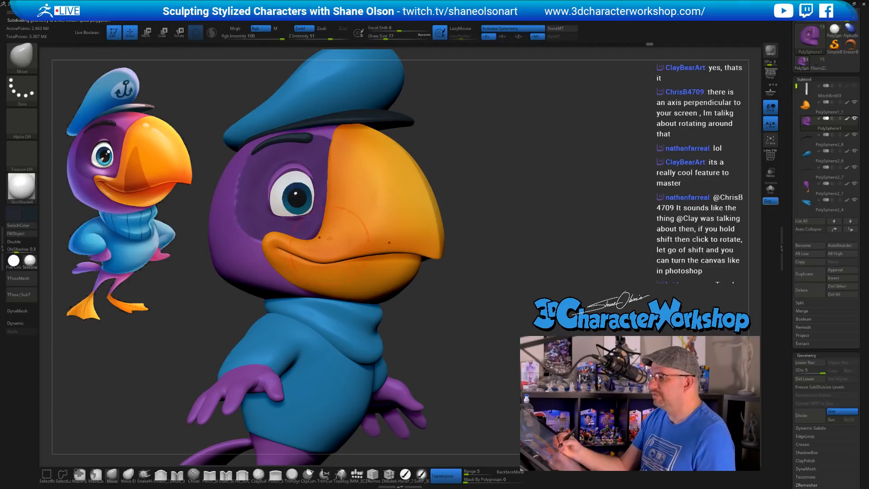
{"action": "key", "text": "s"}
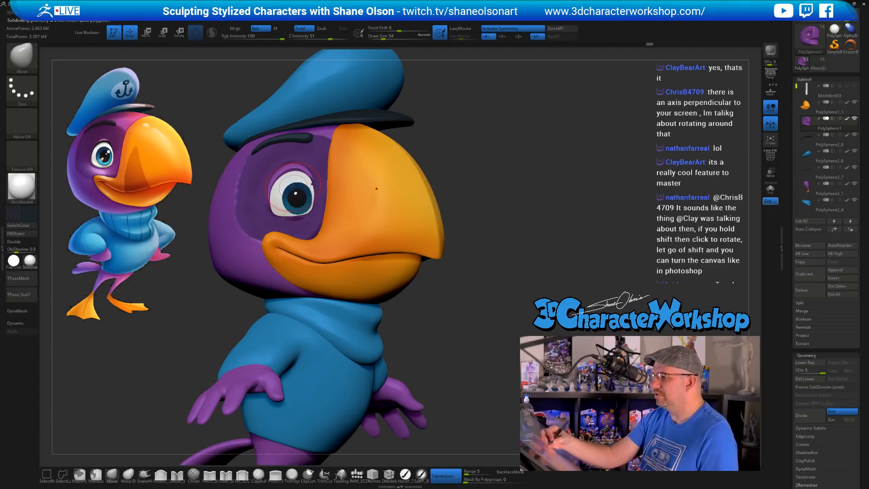
{"action": "key", "text": "shift+d"}
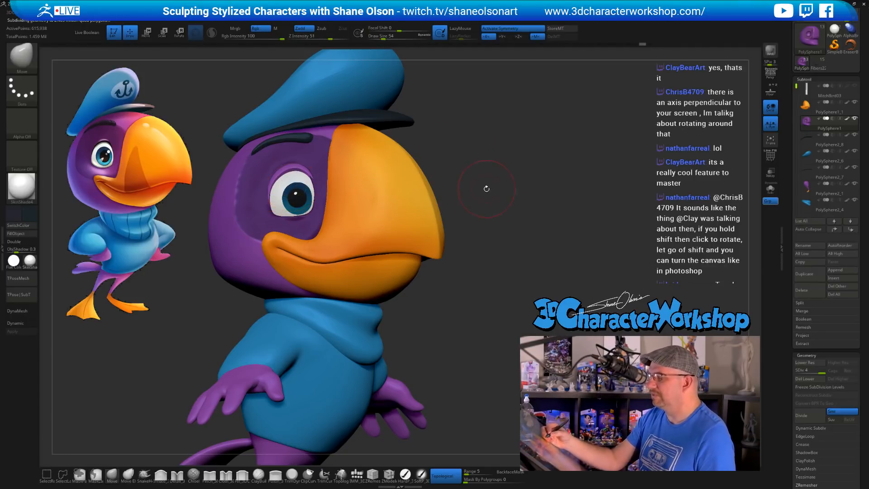
{"action": "key", "text": "s"}
{"action": "left_click_drag", "start_coordinate": [486, 189], "coordinate": [483, 189]}
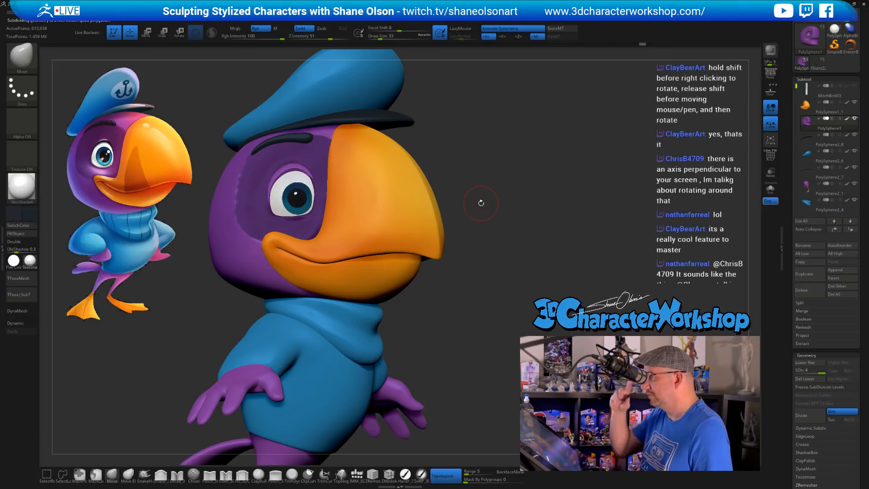
Examine the full parrot in three-quarter and front views and try rolling the canvas around the camera axis
{"action": "left_click_drag", "start_coordinate": [533, 253], "coordinate": [509, 260]}
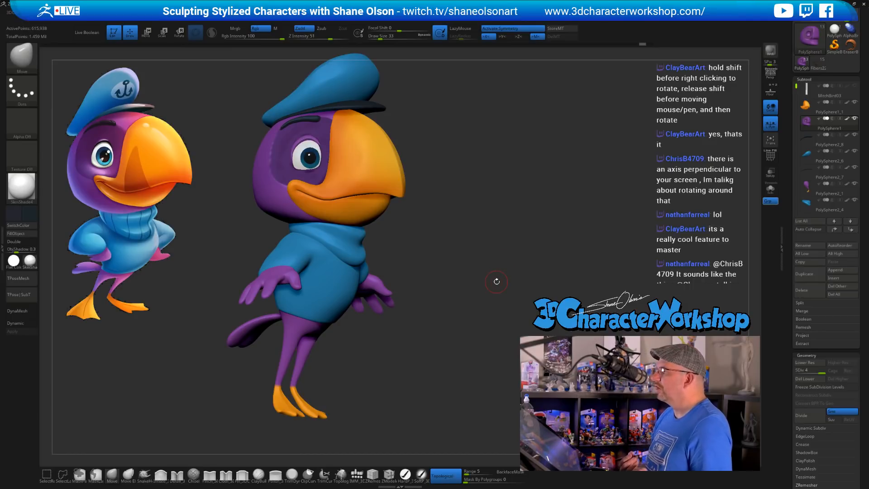
{"action": "left_click_drag", "start_coordinate": [491, 313], "coordinate": [469, 291]}
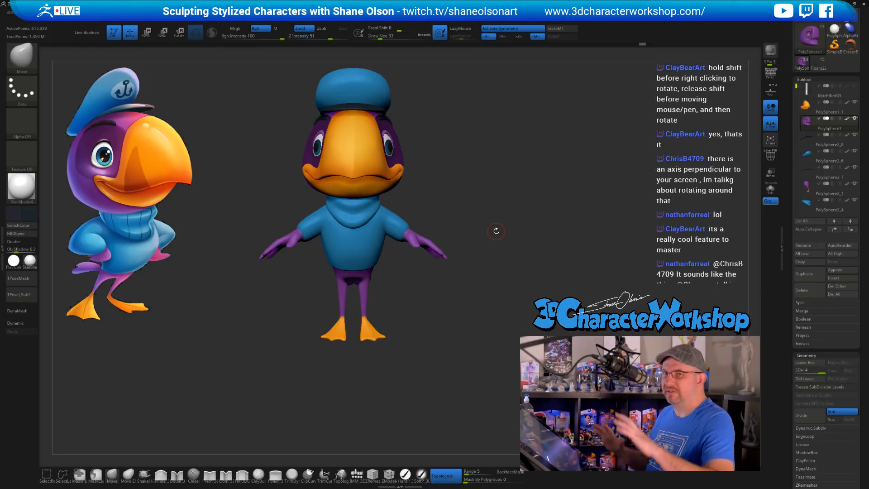
{"action": "mouse_move", "coordinate": [480, 225]}
{"action": "left_mouse_down"}
{"action": "mouse_move", "coordinate": [479, 182]}
{"action": "mouse_move", "coordinate": [472, 210]}
{"action": "left_mouse_up"}
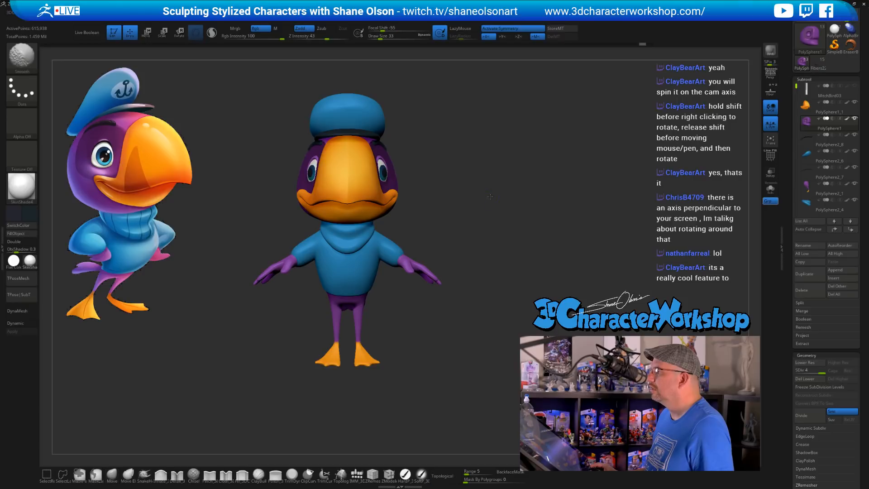
{"action": "mouse_move", "coordinate": [490, 196]}
{"action": "left_mouse_down", "text": "shift"}
{"action": "mouse_move", "coordinate": [472, 270]}
{"action": "mouse_move", "coordinate": [471, 196]}
{"action": "left_mouse_up", "text": "shift"}
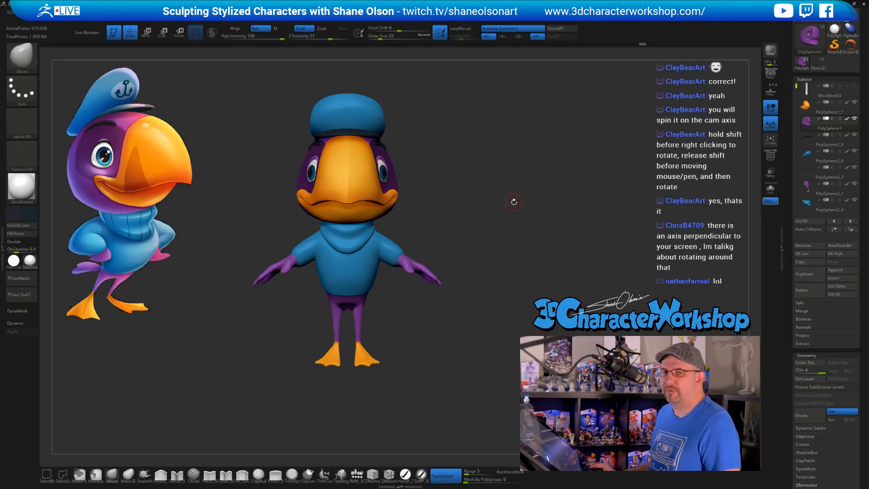
{"action": "key", "text": "shift"}
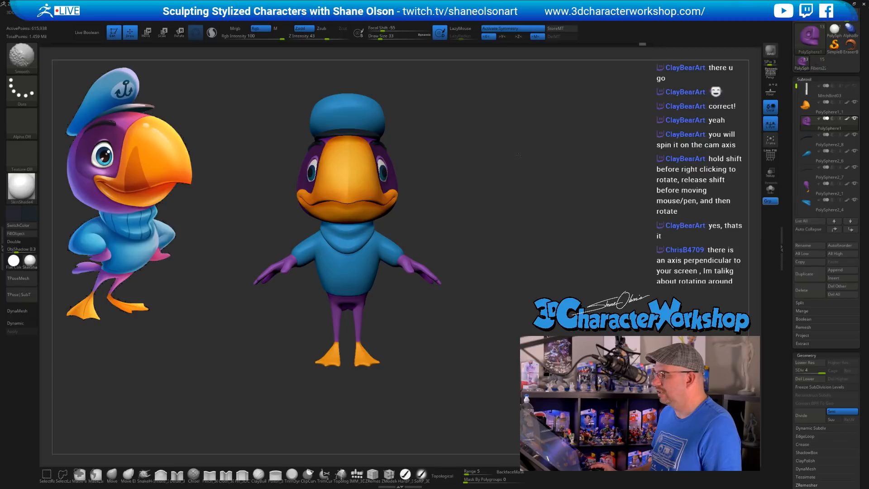
{"action": "key", "text": "shift"}
{"action": "mouse_move", "coordinate": [539, 184]}
{"action": "left_mouse_down"}
{"action": "mouse_move", "coordinate": [511, 238]}
{"action": "mouse_move", "coordinate": [514, 228]}
{"action": "mouse_move", "coordinate": [530, 256]}
{"action": "left_mouse_up"}
{"action": "key", "text": "shift"}
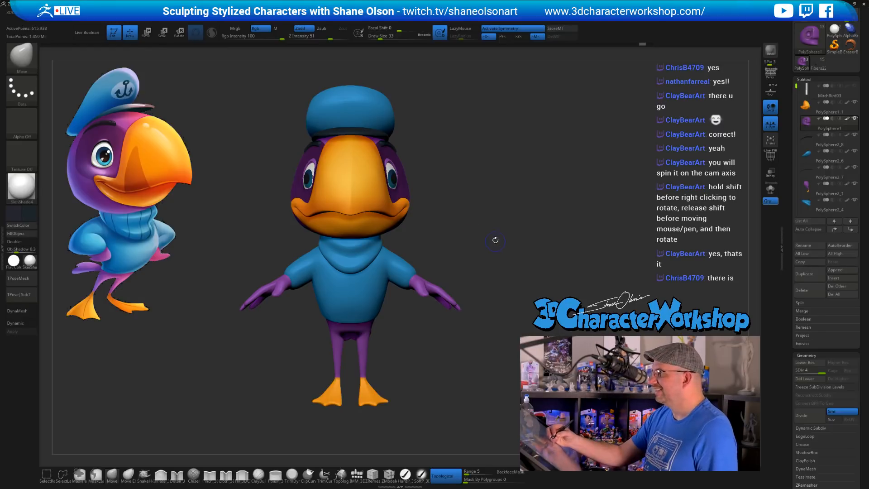
{"action": "right_click_drag", "start_coordinate": [499, 256], "coordinate": [493, 256], "text": "ctrl"}
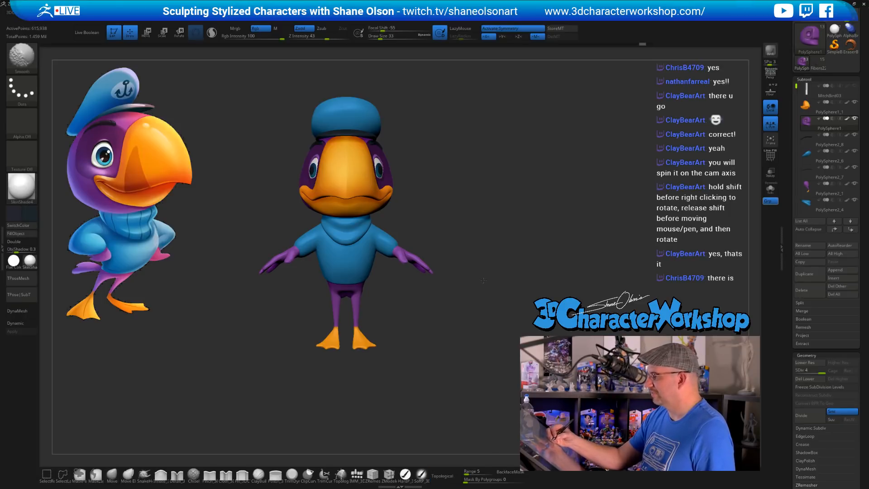
{"action": "mouse_move", "coordinate": [522, 250]}
{"action": "right_mouse_down"}
{"action": "mouse_move", "coordinate": [514, 252]}
{"action": "mouse_move", "coordinate": [524, 252]}
{"action": "right_mouse_up"}
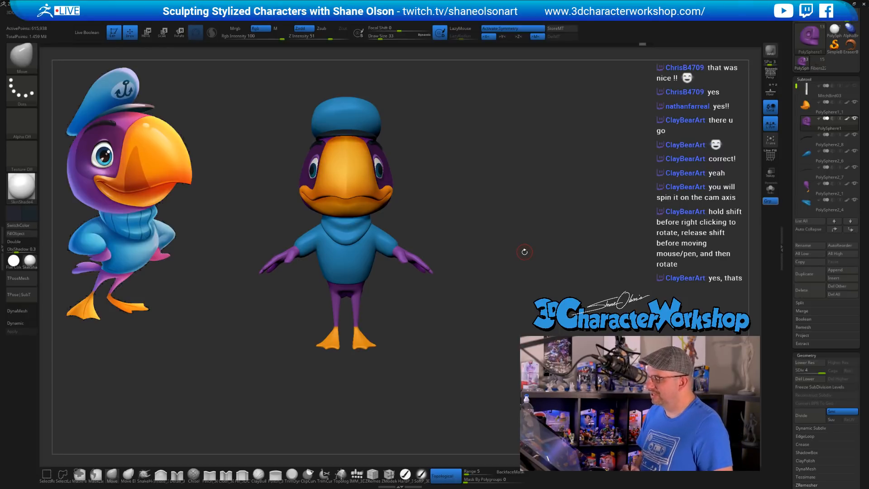
{"action": "right_click_drag", "start_coordinate": [522, 250], "coordinate": [489, 285]}
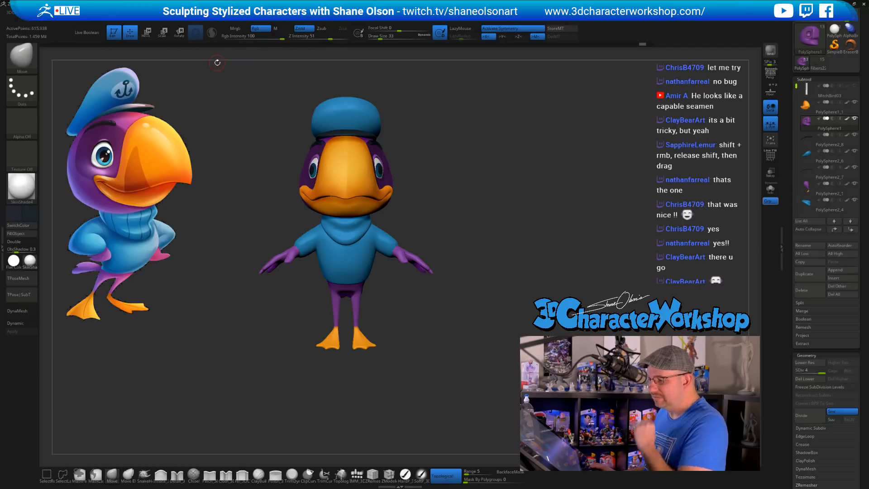
Replace the move gizmo with the Transpose line, extend action lines outward from the head and roll the view
{"action": "key", "text": "w"}
{"action": "right_click_drag", "start_coordinate": [470, 153], "coordinate": [475, 183], "text": "alt"}
{"action": "left_click", "coordinate": [196, 33]}
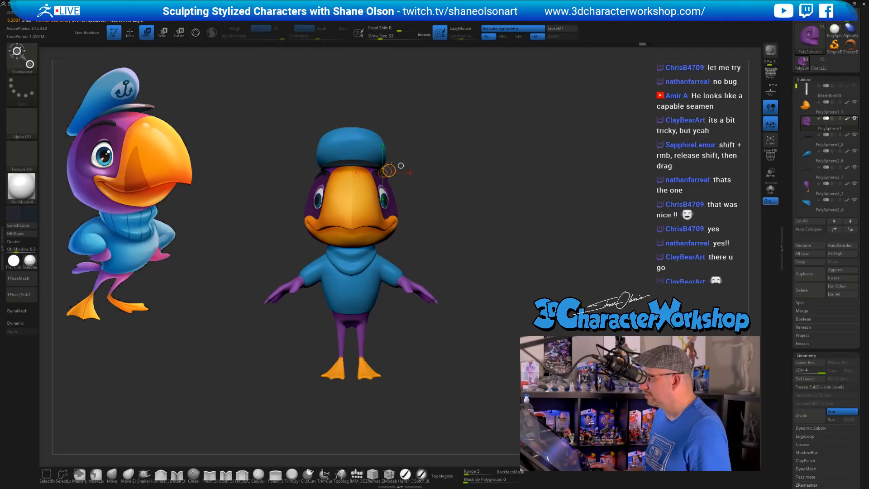
{"action": "left_click_drag", "start_coordinate": [400, 166], "coordinate": [496, 126]}
{"action": "right_click_drag", "start_coordinate": [496, 126], "coordinate": [489, 186], "text": "alt"}
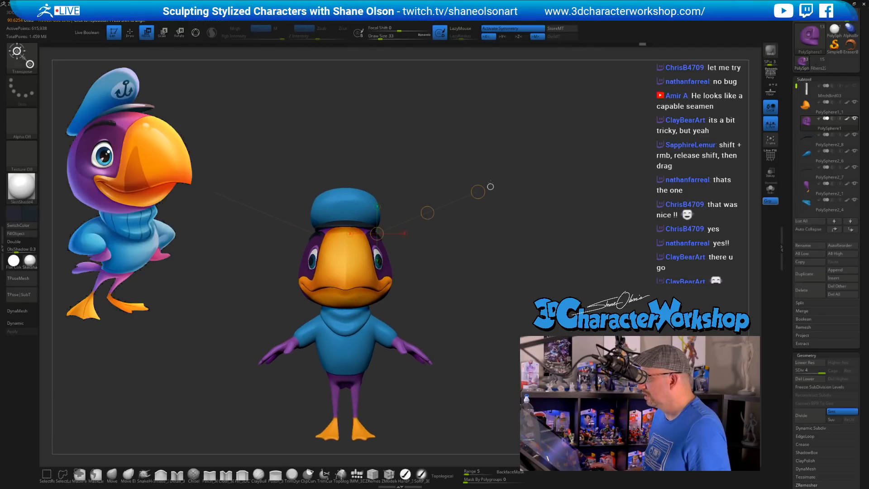
{"action": "mouse_move", "coordinate": [486, 265]}
{"action": "right_mouse_down"}
{"action": "mouse_move", "coordinate": [479, 221]}
{"action": "mouse_move", "coordinate": [453, 177]}
{"action": "right_mouse_up"}
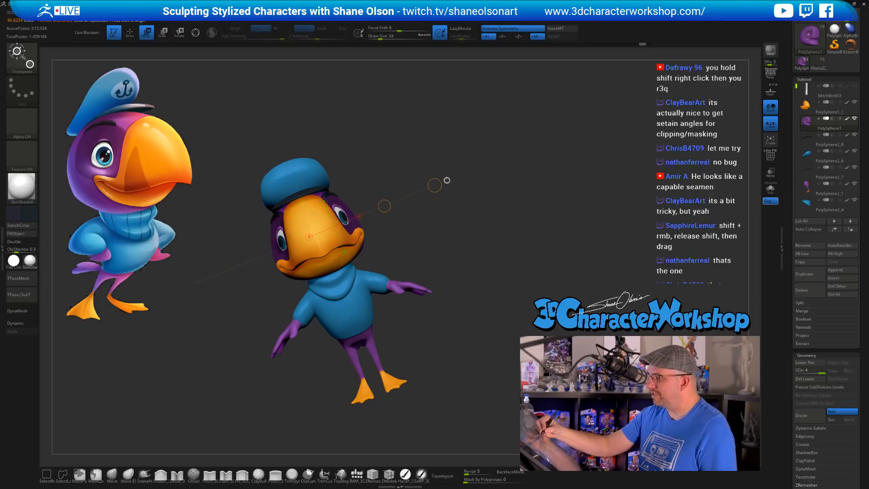
{"action": "mouse_move", "coordinate": [446, 180]}
{"action": "right_mouse_down", "text": "ctrl"}
{"action": "mouse_move", "coordinate": [455, 232]}
{"action": "mouse_move", "coordinate": [410, 321]}
{"action": "mouse_move", "coordinate": [368, 343]}
{"action": "mouse_move", "coordinate": [452, 207]}
{"action": "mouse_move", "coordinate": [446, 184]}
{"action": "mouse_move", "coordinate": [451, 261]}
{"action": "mouse_move", "coordinate": [452, 202]}
{"action": "mouse_move", "coordinate": [448, 240]}
{"action": "mouse_move", "coordinate": [455, 240]}
{"action": "right_mouse_up", "text": "ctrl"}
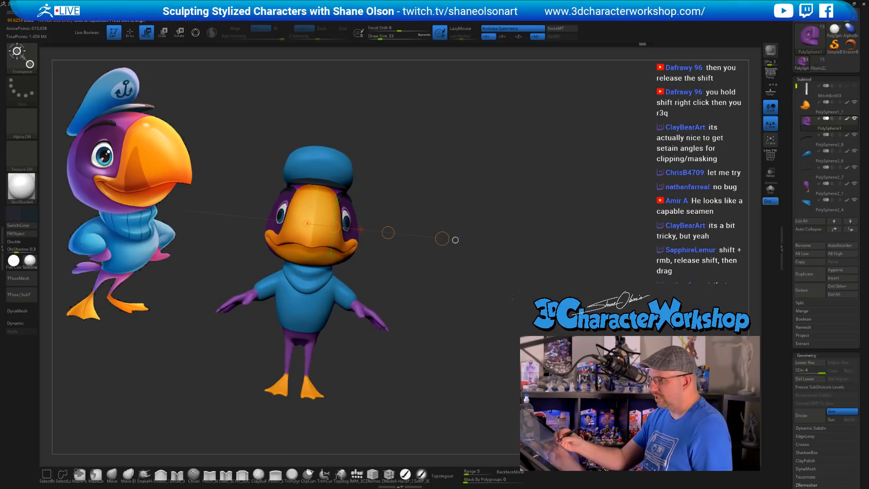
{"action": "left_click_drag", "start_coordinate": [319, 225], "coordinate": [171, 208]}
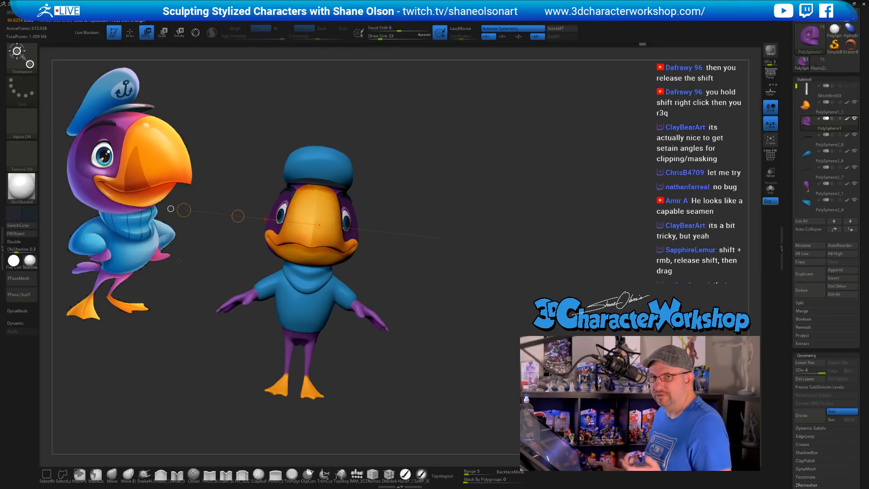
{"action": "left_click_drag", "start_coordinate": [307, 224], "coordinate": [455, 240]}
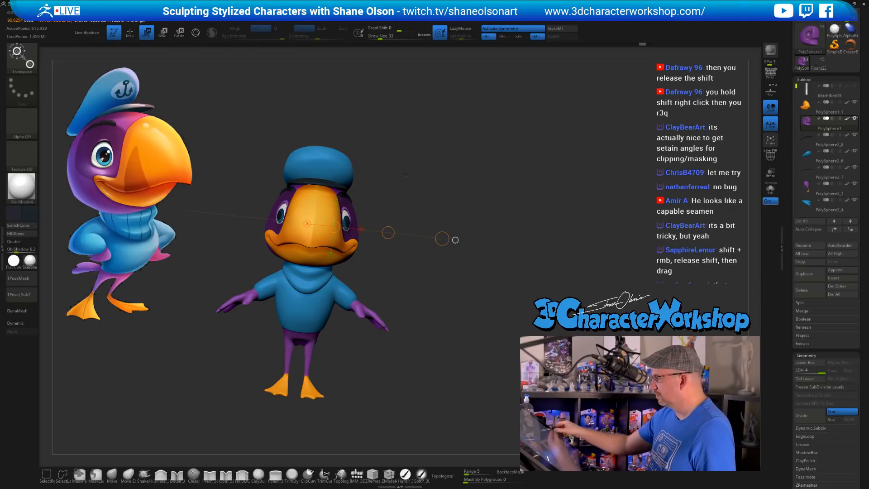
Snap the parrot back to a straight front view, restore the gizmo and return to Draw mode
{"action": "left_click_drag", "start_coordinate": [456, 303], "coordinate": [464, 321], "text": "shift"}
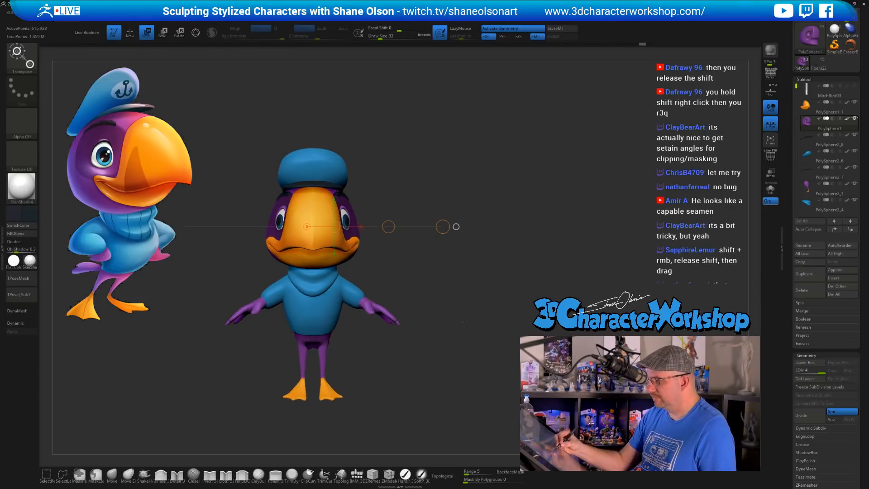
{"action": "key", "text": "q"}
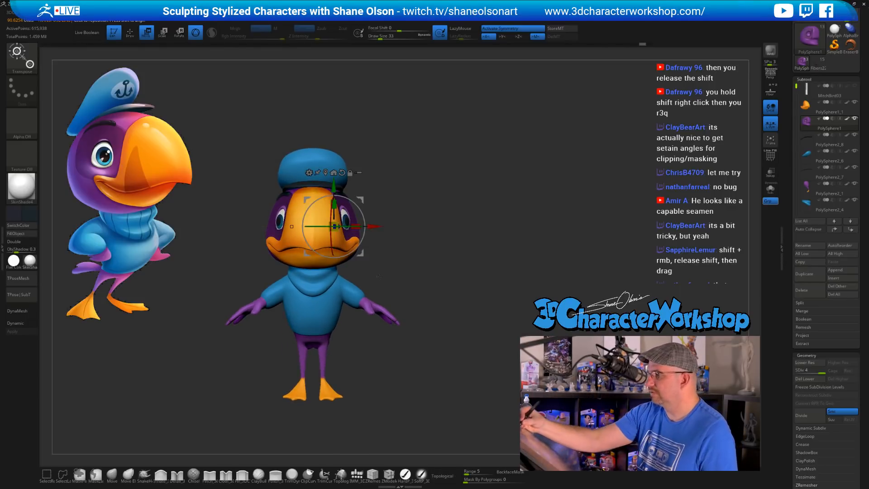
{"action": "mouse_move", "coordinate": [460, 259]}
{"action": "left_mouse_down", "text": "alt"}
{"action": "mouse_move", "coordinate": [480, 254]}
{"action": "mouse_move", "coordinate": [466, 281]}
{"action": "mouse_move", "coordinate": [437, 203]}
{"action": "mouse_move", "coordinate": [457, 312]}
{"action": "mouse_move", "coordinate": [447, 234]}
{"action": "mouse_move", "coordinate": [457, 244]}
{"action": "mouse_move", "coordinate": [442, 247]}
{"action": "left_mouse_up", "text": "alt"}
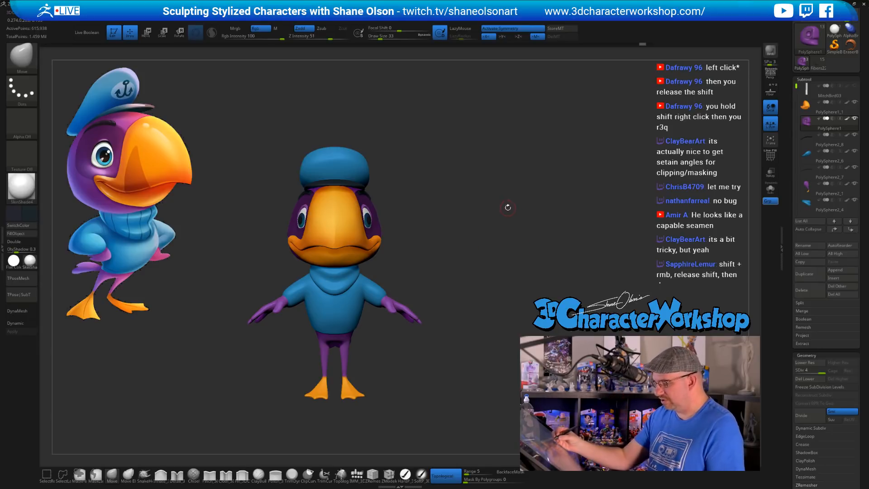
{"action": "key", "text": "shift"}
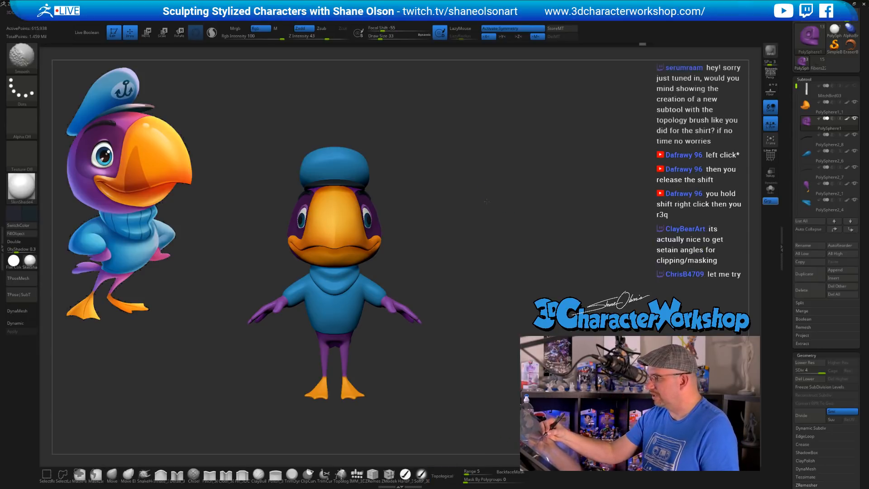
{"action": "mouse_move", "coordinate": [487, 196]}
{"action": "left_mouse_down"}
{"action": "mouse_move", "coordinate": [483, 180]}
{"action": "mouse_move", "coordinate": [479, 206]}
{"action": "left_mouse_up"}
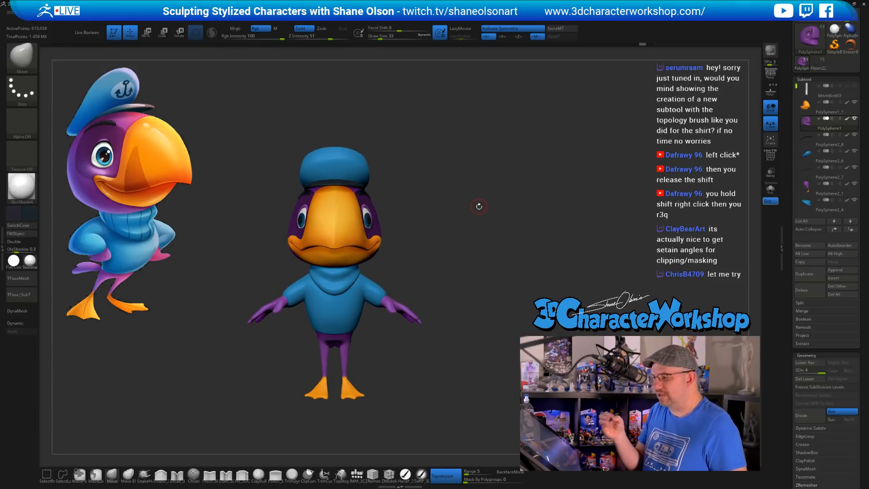
{"action": "mouse_move", "coordinate": [501, 205]}
{"action": "left_mouse_down", "text": "shift"}
{"action": "mouse_move", "coordinate": [486, 238]}
{"action": "mouse_move", "coordinate": [455, 219]}
{"action": "left_mouse_up", "text": "shift"}
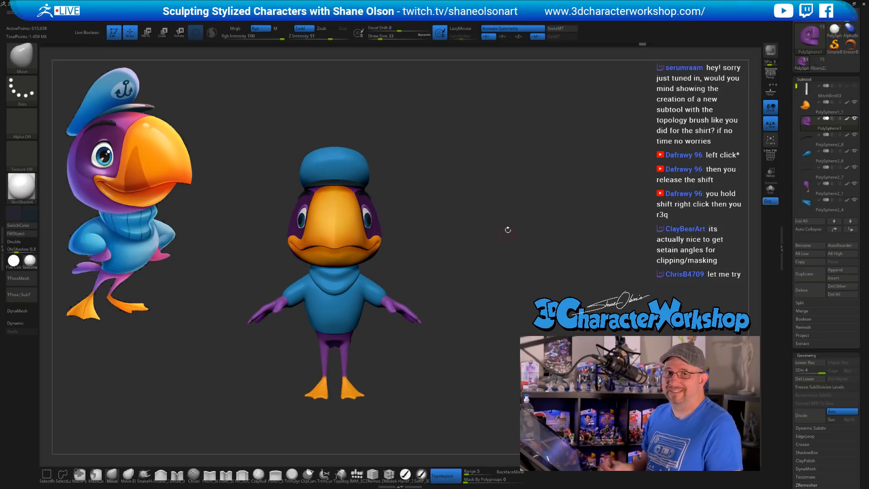
{"action": "mouse_move", "coordinate": [507, 230]}
{"action": "left_mouse_down", "text": "shift"}
{"action": "mouse_move", "coordinate": [477, 280]}
{"action": "mouse_move", "coordinate": [469, 259]}
{"action": "left_mouse_up", "text": "shift"}
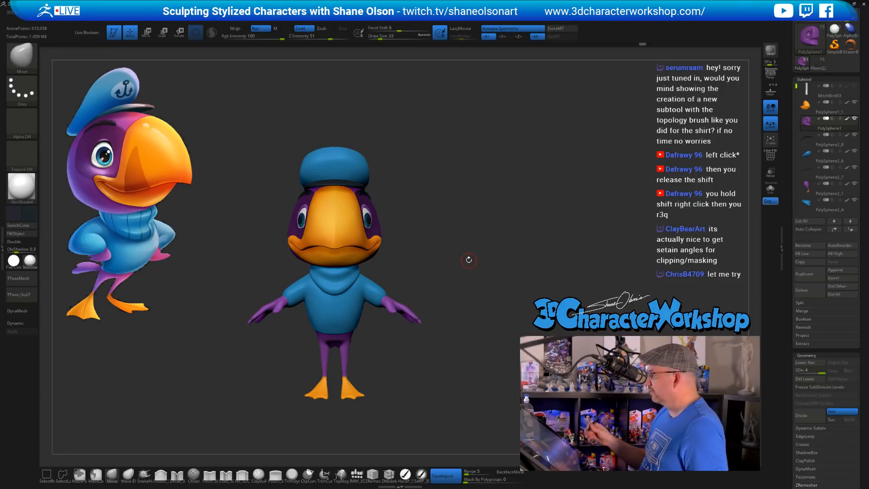
{"action": "left_click_drag", "start_coordinate": [468, 215], "coordinate": [488, 219], "text": "alt"}
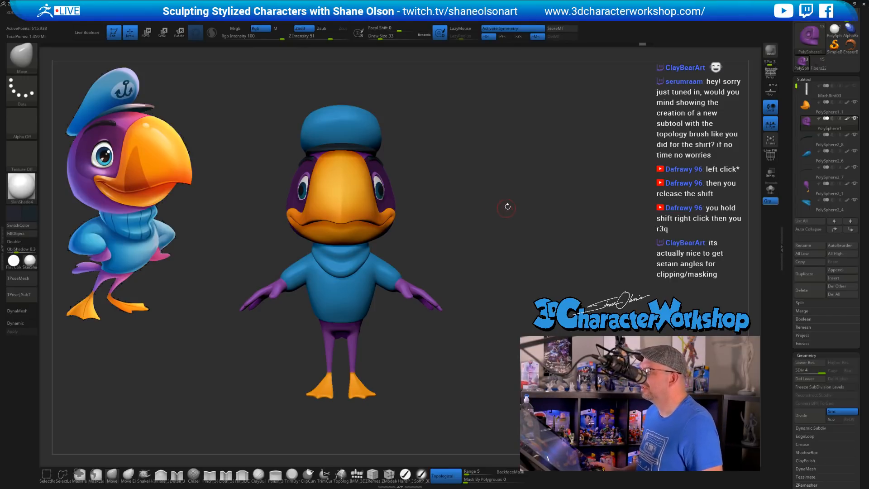
{"action": "mouse_move", "coordinate": [508, 206]}
{"action": "left_mouse_down"}
{"action": "mouse_move", "coordinate": [527, 206]}
{"action": "mouse_move", "coordinate": [518, 213]}
{"action": "left_mouse_up"}
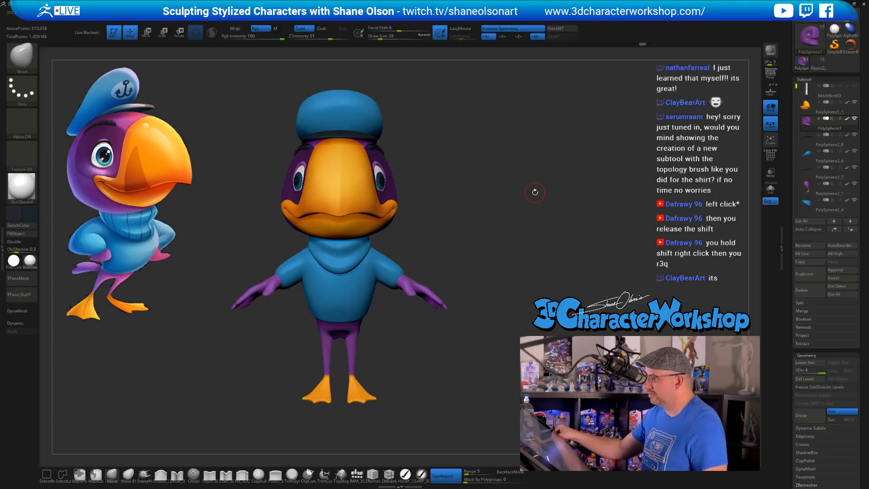
{"action": "mouse_move", "coordinate": [534, 192]}
{"action": "left_mouse_down"}
{"action": "mouse_move", "coordinate": [520, 245]}
{"action": "mouse_move", "coordinate": [535, 257]}
{"action": "mouse_move", "coordinate": [551, 186]}
{"action": "mouse_move", "coordinate": [579, 198]}
{"action": "mouse_move", "coordinate": [557, 192]}
{"action": "left_mouse_up"}
Select the eyelid subtool and switch to the Topology brush with Draw Size 7
{"action": "left_click_drag", "start_coordinate": [448, 140], "coordinate": [577, 308], "text": "alt"}
{"action": "key", "text": "s"}
{"action": "left_click_drag", "start_coordinate": [377, 258], "coordinate": [373, 257]}
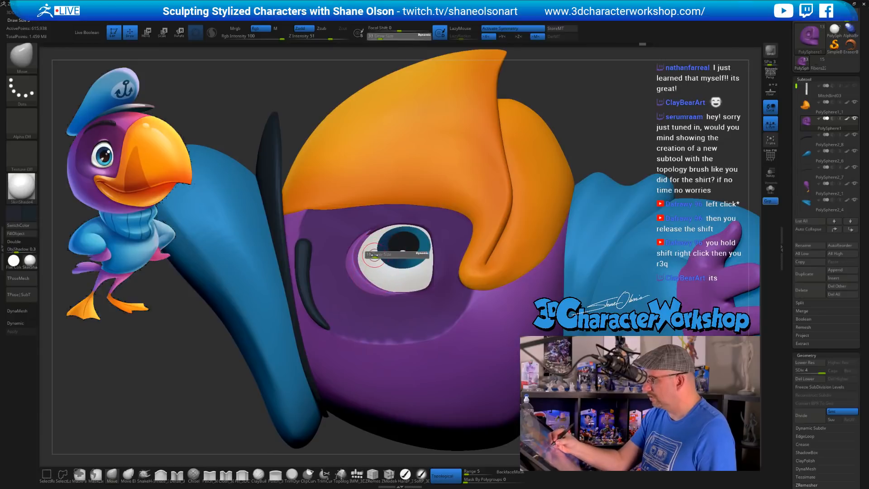
{"action": "left_click", "coordinate": [354, 261], "text": "alt"}
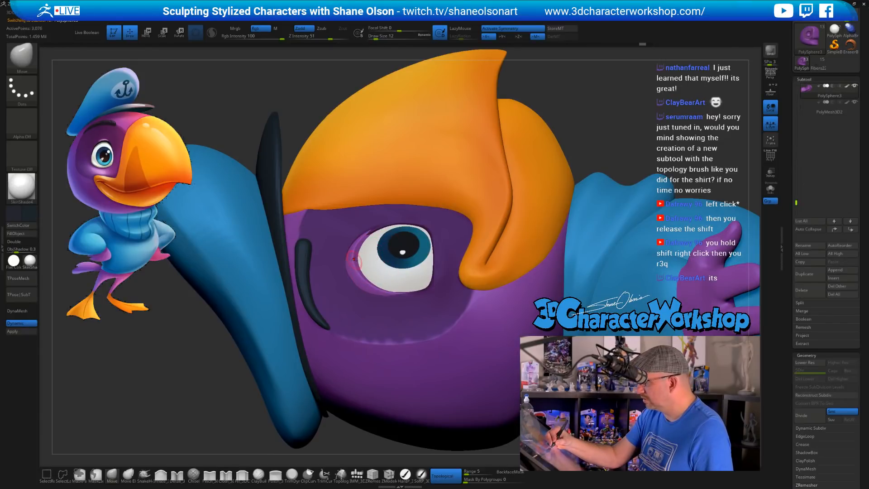
{"action": "left_click", "coordinate": [340, 474]}
{"action": "key", "text": "s"}
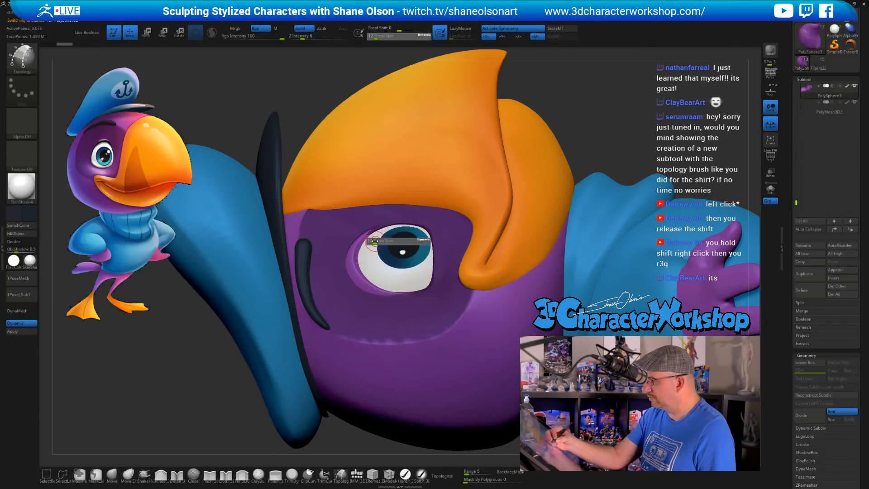
{"action": "left_click_drag", "start_coordinate": [374, 243], "coordinate": [372, 244]}
{"action": "right_click_drag", "start_coordinate": [375, 233], "coordinate": [375, 244], "text": "ctrl"}
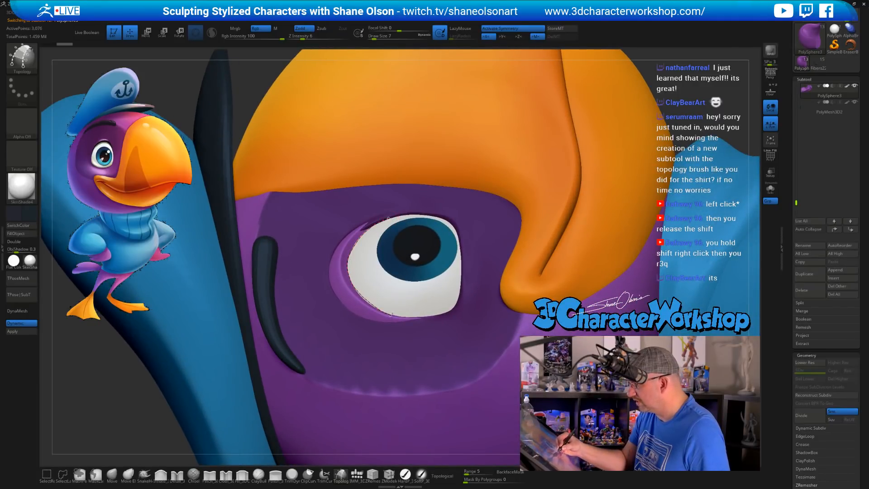
Draw topology curves along the eyelid's inner and outer edges, from above the eye around to below it
{"action": "left_click_drag", "start_coordinate": [373, 216], "coordinate": [356, 230]}
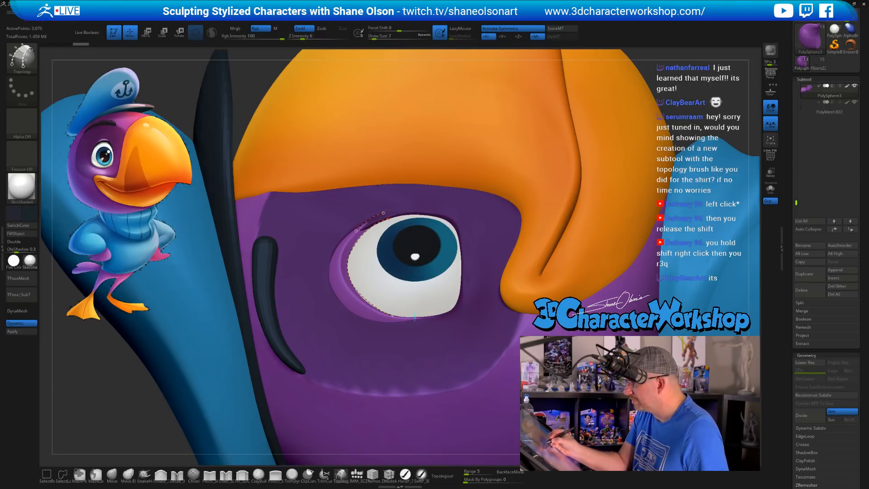
{"action": "left_click_drag", "start_coordinate": [342, 279], "coordinate": [354, 296]}
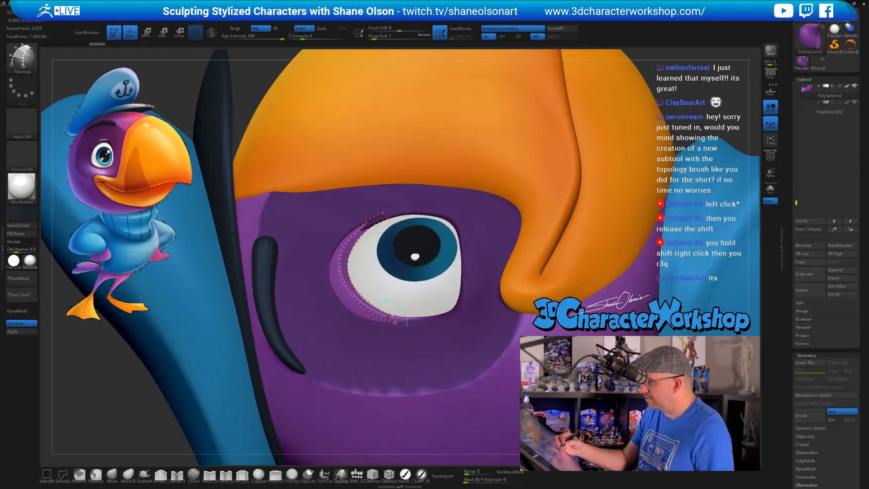
{"action": "right_click_drag", "start_coordinate": [392, 298], "coordinate": [412, 245]}
Set Draw Size to 5 and draw short cross curves joining the two edge curves all along the eyelid
{"action": "key", "text": "s"}
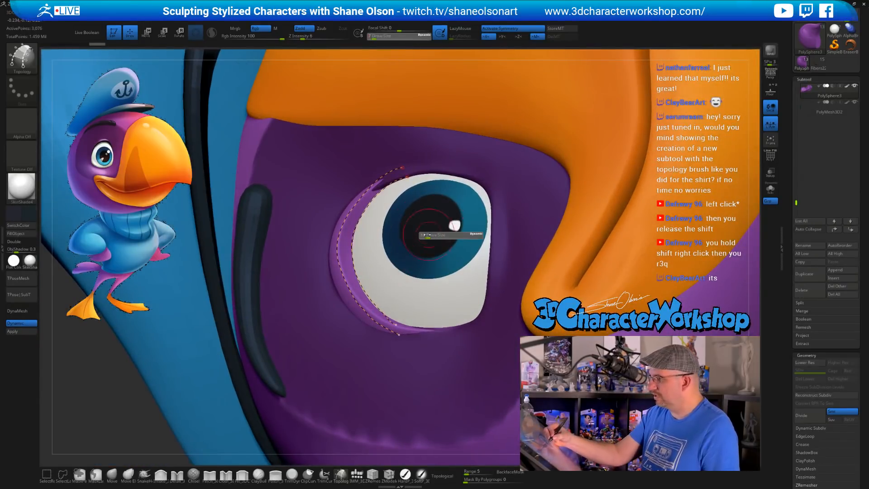
{"action": "left_click_drag", "start_coordinate": [427, 234], "coordinate": [423, 235]}
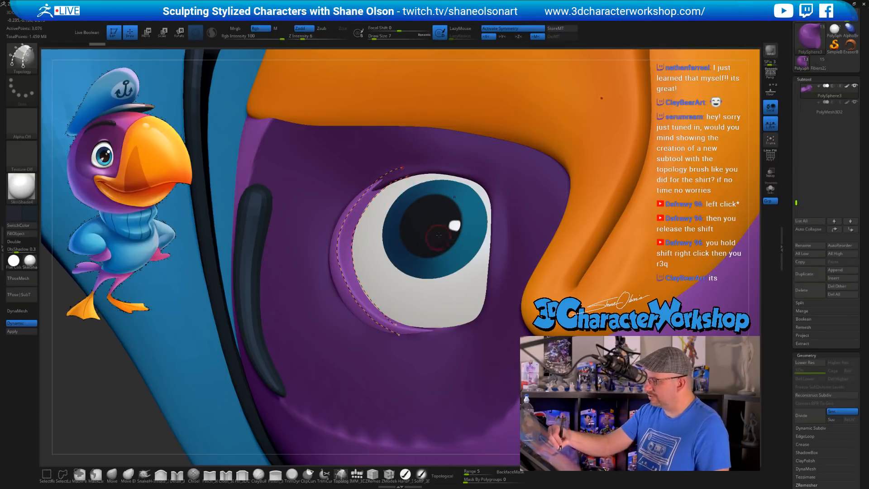
{"action": "key", "text": "s"}
{"action": "left_click_drag", "start_coordinate": [416, 137], "coordinate": [415, 137]}
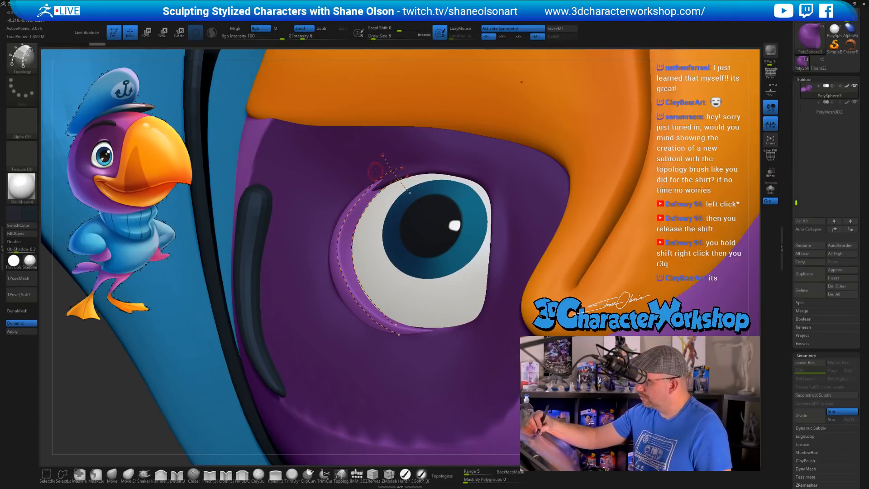
{"action": "mouse_move", "coordinate": [362, 169]}
{"action": "left_mouse_down"}
{"action": "mouse_move", "coordinate": [393, 189]}
{"action": "mouse_move", "coordinate": [369, 222]}
{"action": "mouse_move", "coordinate": [364, 263]}
{"action": "mouse_move", "coordinate": [398, 313]}
{"action": "mouse_move", "coordinate": [404, 308]}
{"action": "left_mouse_up"}
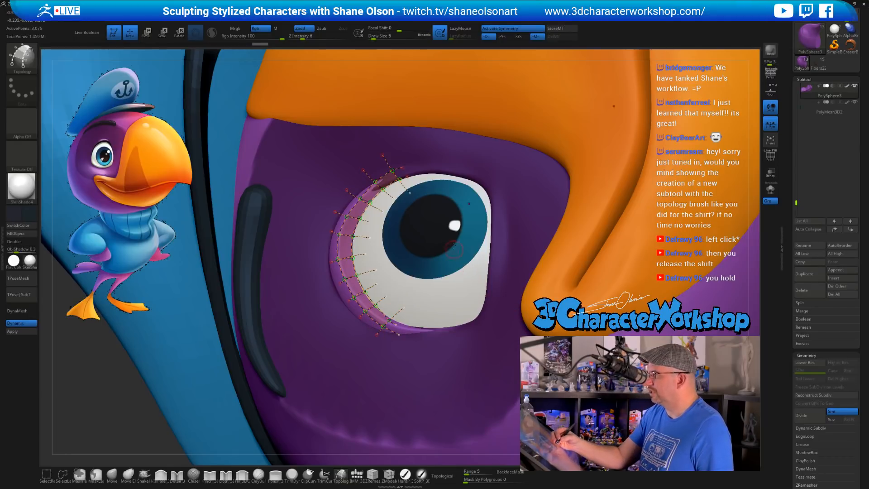
Set Draw Size to 7 and generate a thick lash strip from the curve grid on the eyelid
{"action": "mouse_move", "coordinate": [450, 250]}
{"action": "right_mouse_down"}
{"action": "mouse_move", "coordinate": [472, 270]}
{"action": "mouse_move", "coordinate": [451, 243]}
{"action": "mouse_move", "coordinate": [438, 244]}
{"action": "right_mouse_up"}
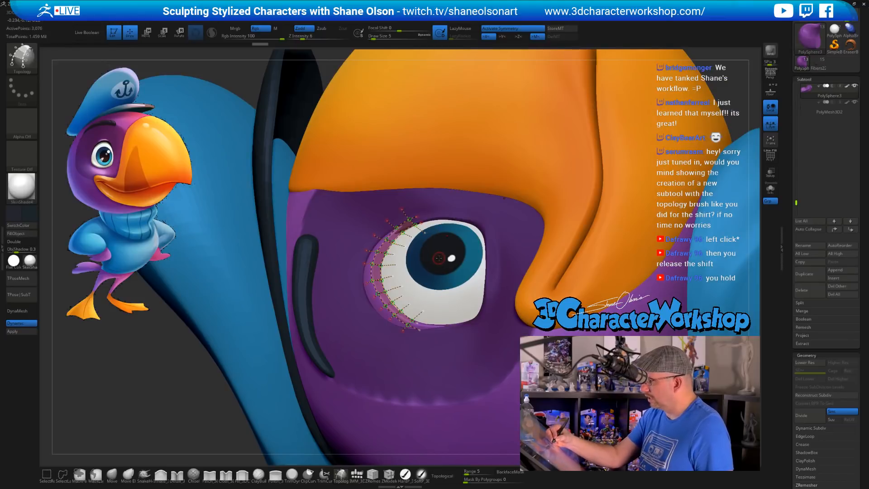
{"action": "key", "text": "s"}
{"action": "left_click", "coordinate": [441, 257]}
{"action": "left_click", "coordinate": [441, 254]}
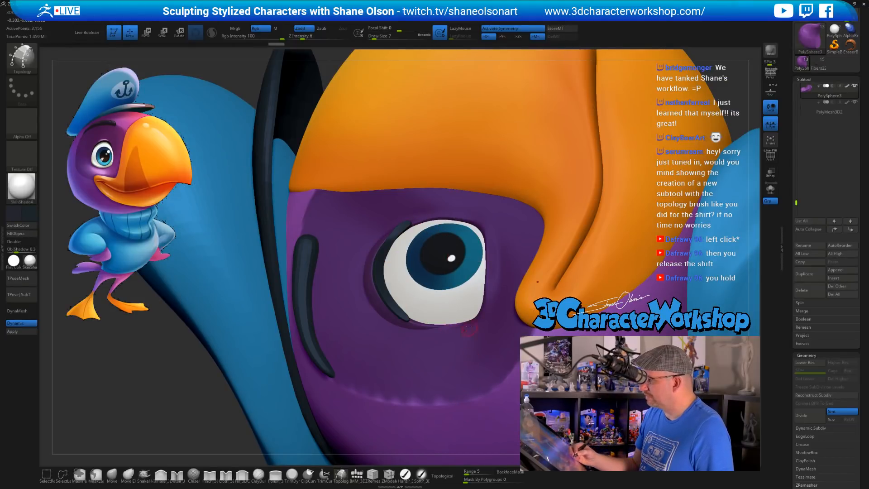
{"action": "right_click_drag", "start_coordinate": [469, 329], "coordinate": [465, 305]}
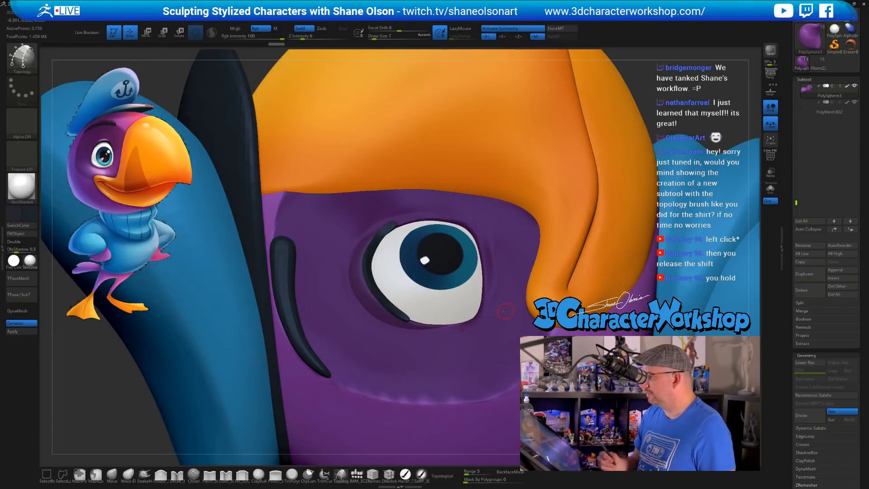
Check the eyelid with its new strip in isolation and split the unmasked points into a separate subtool
{"action": "left_click", "coordinate": [770, 188]}
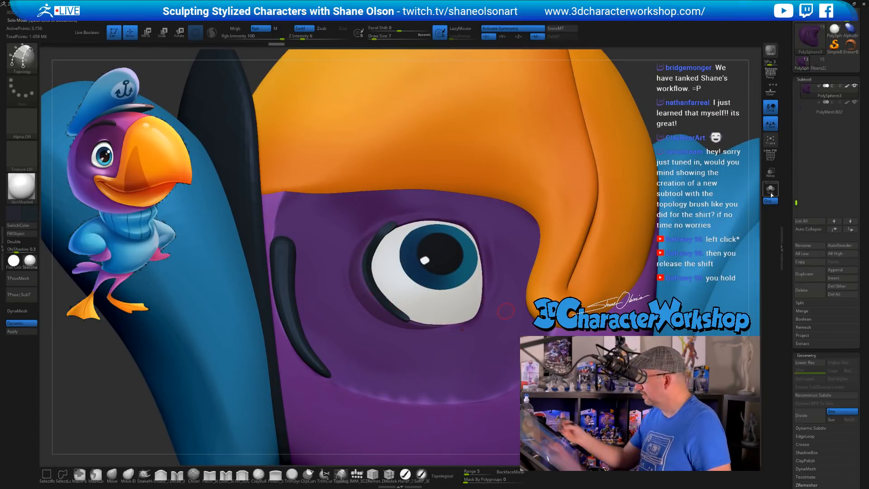
{"action": "left_click_drag", "start_coordinate": [545, 282], "coordinate": [557, 243]}
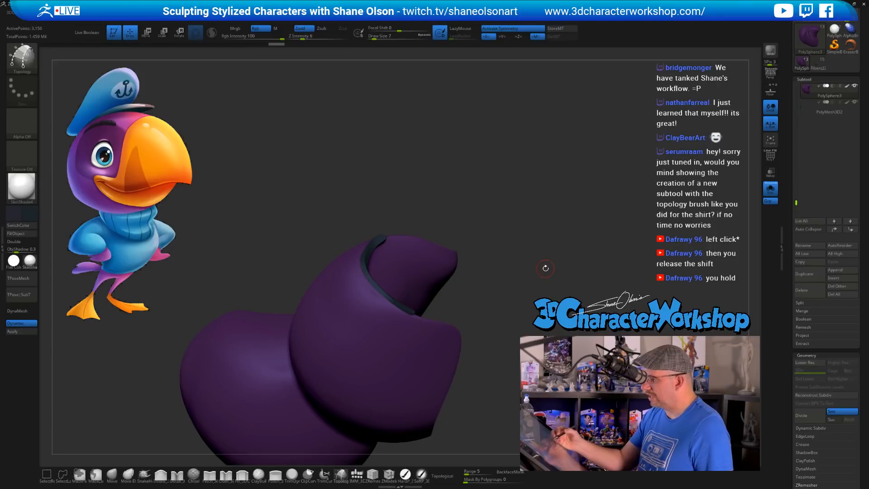
{"action": "left_click", "coordinate": [770, 188]}
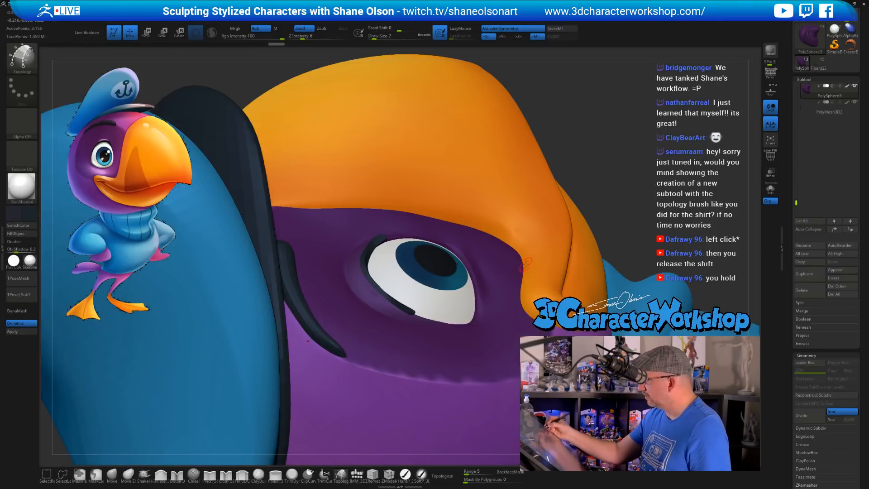
{"action": "key", "text": "space"}
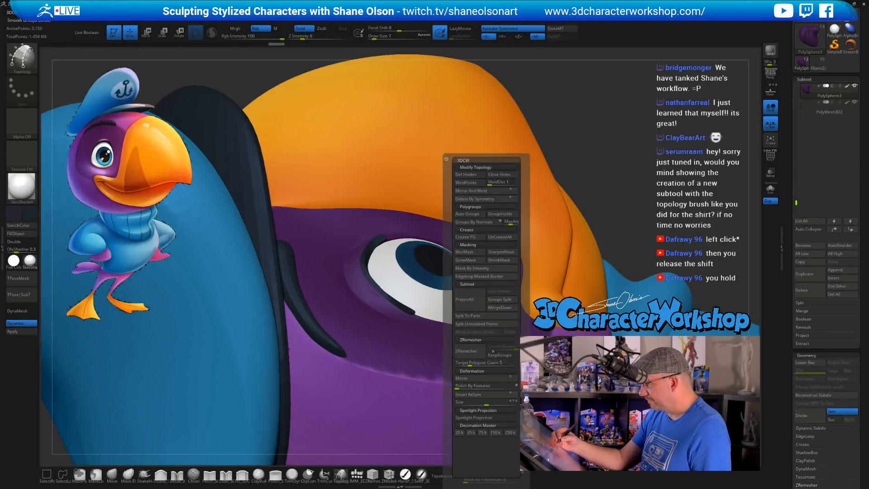
{"action": "left_click", "coordinate": [485, 328]}
{"action": "left_click_drag", "start_coordinate": [605, 173], "coordinate": [385, 375]}
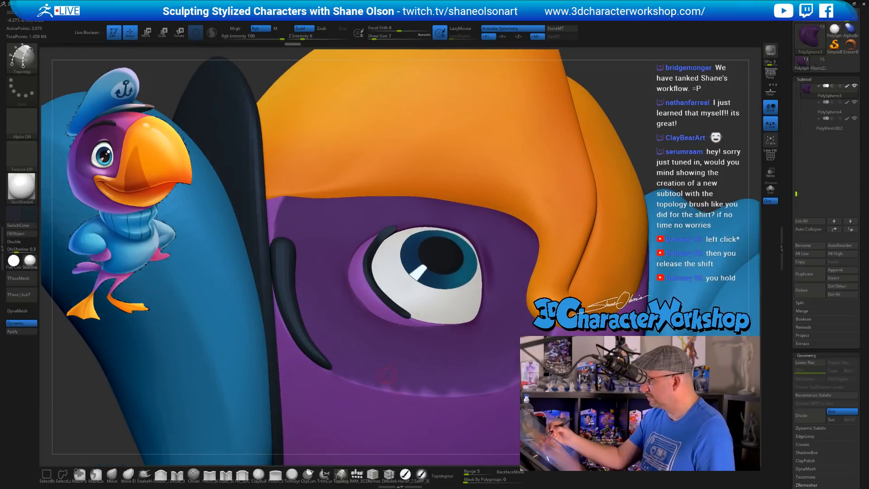
Select and isolate the lash strip, turn off its dynamic subdivision and show its polyframe
{"action": "left_click", "coordinate": [494, 272], "text": "alt"}
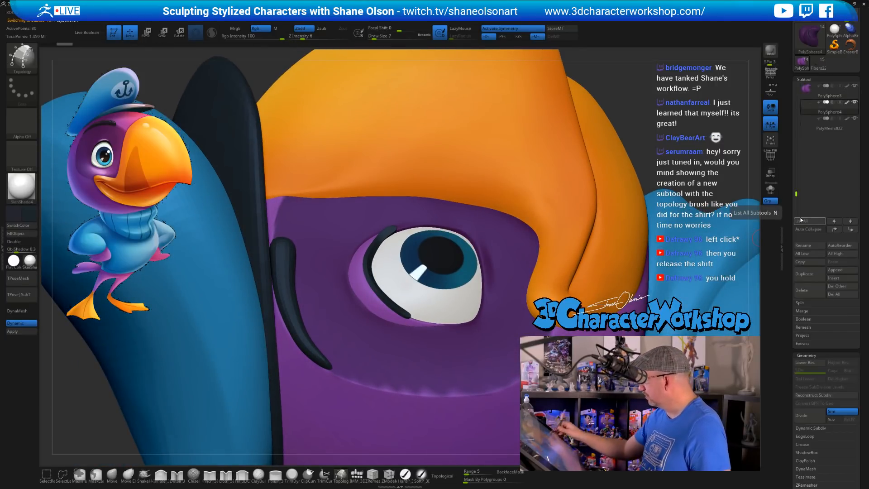
{"action": "left_click", "coordinate": [776, 186]}
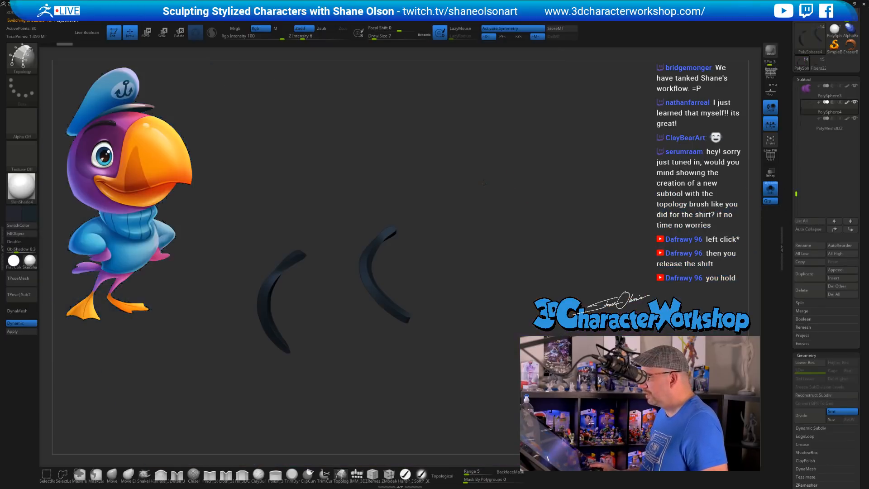
{"action": "mouse_move", "coordinate": [484, 183]}
{"action": "left_mouse_down"}
{"action": "mouse_move", "coordinate": [403, 219]}
{"action": "mouse_move", "coordinate": [416, 235]}
{"action": "mouse_move", "coordinate": [551, 239]}
{"action": "mouse_move", "coordinate": [496, 200]}
{"action": "mouse_move", "coordinate": [505, 227]}
{"action": "left_mouse_up"}
{"action": "key", "text": "shift+d"}
{"action": "key", "text": "shift+f"}
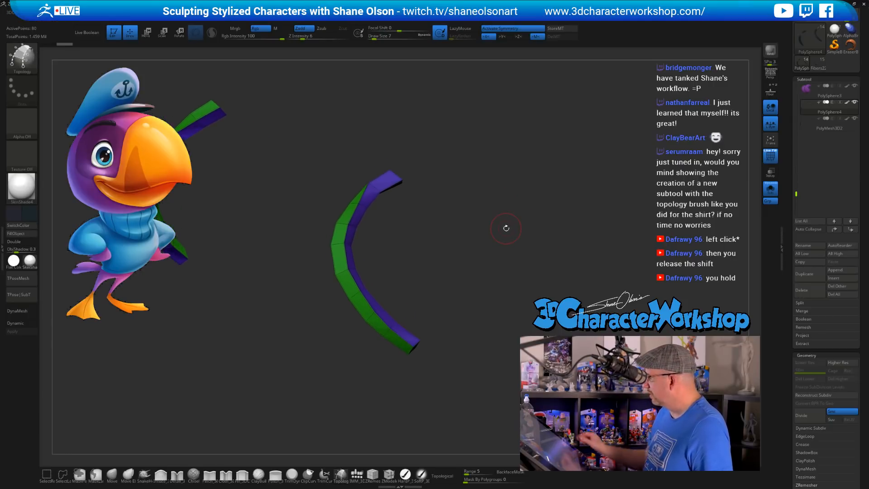
{"action": "mouse_move", "coordinate": [436, 205]}
{"action": "left_mouse_down"}
{"action": "mouse_move", "coordinate": [441, 231]}
{"action": "mouse_move", "coordinate": [496, 256]}
{"action": "left_mouse_up"}
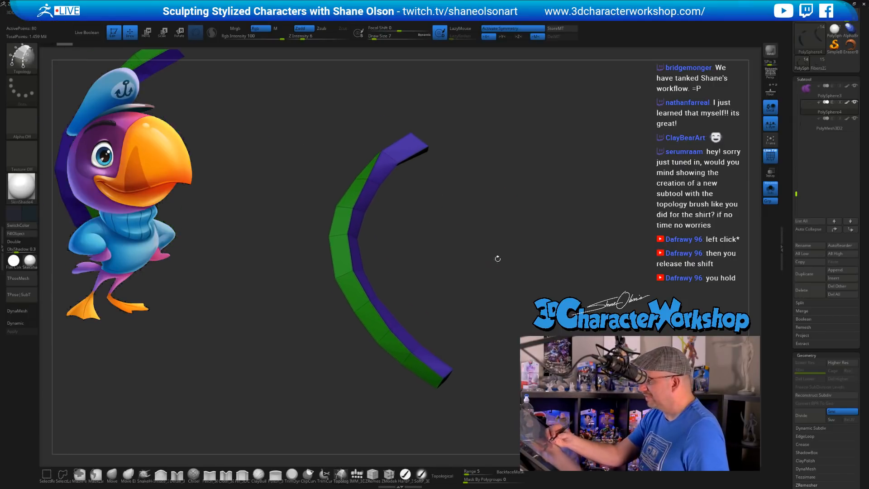
Switch to the Move brush at Draw Size 5 and reshape the upper end of the lash strip
{"action": "left_click", "coordinate": [112, 474]}
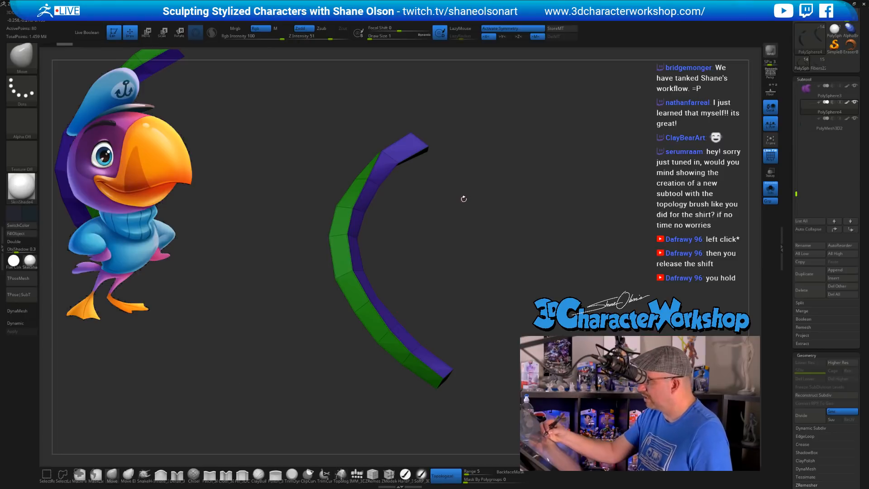
{"action": "key", "text": "s"}
{"action": "left_click", "coordinate": [466, 198]}
{"action": "mouse_move", "coordinate": [466, 198]}
{"action": "left_mouse_down"}
{"action": "mouse_move", "coordinate": [466, 221]}
{"action": "mouse_move", "coordinate": [459, 213]}
{"action": "left_mouse_up"}
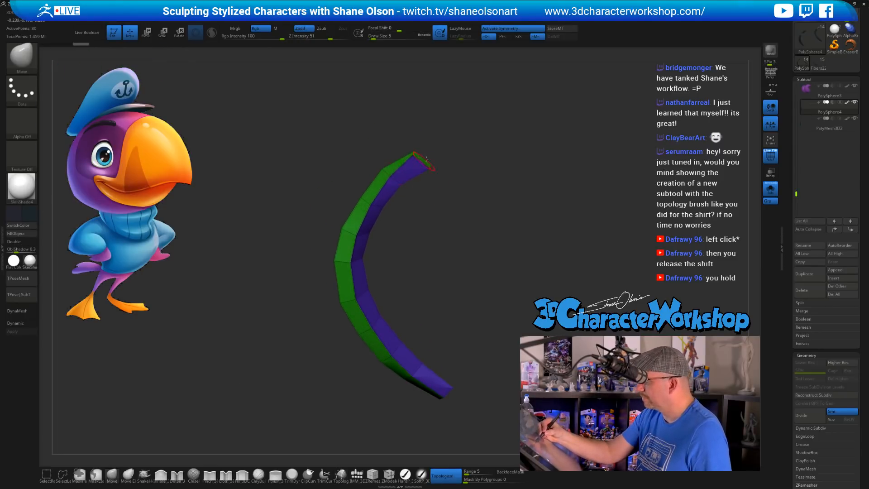
{"action": "left_click_drag", "start_coordinate": [426, 158], "coordinate": [462, 192]}
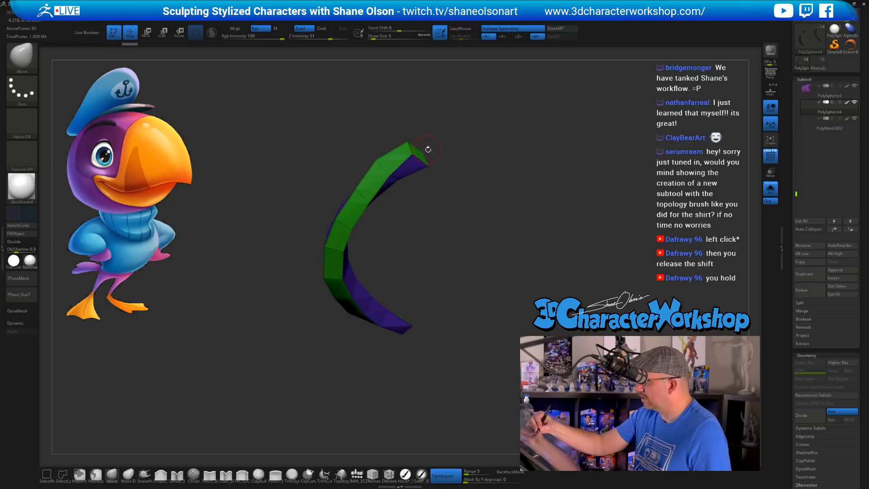
{"action": "mouse_move", "coordinate": [428, 149]}
{"action": "left_mouse_down"}
{"action": "mouse_move", "coordinate": [437, 151]}
{"action": "mouse_move", "coordinate": [410, 141]}
{"action": "mouse_move", "coordinate": [432, 130]}
{"action": "mouse_move", "coordinate": [430, 184]}
{"action": "mouse_move", "coordinate": [442, 172]}
{"action": "mouse_move", "coordinate": [413, 185]}
{"action": "mouse_move", "coordinate": [443, 206]}
{"action": "mouse_move", "coordinate": [391, 237]}
{"action": "mouse_move", "coordinate": [370, 235]}
{"action": "left_mouse_up"}
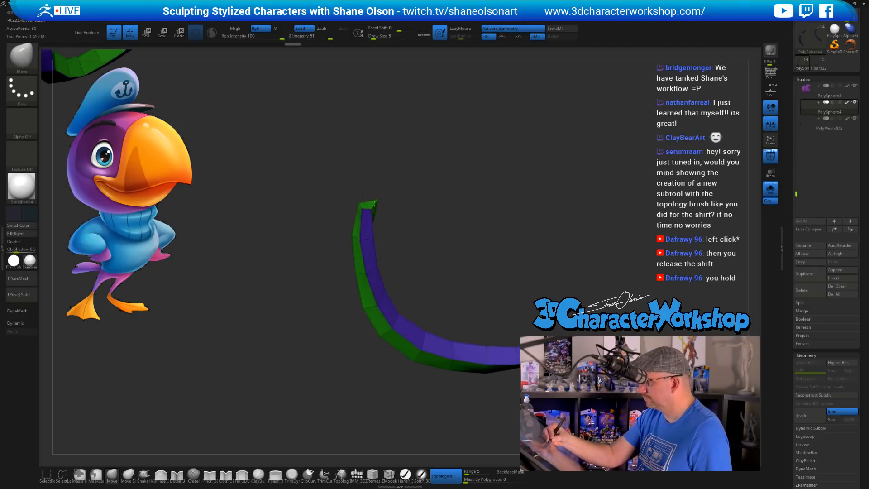
Adjust the points at both ends of the lash strip to even out its tips
{"action": "left_click_drag", "start_coordinate": [376, 203], "coordinate": [372, 203]}
{"action": "mouse_move", "coordinate": [418, 240]}
{"action": "left_mouse_down"}
{"action": "mouse_move", "coordinate": [407, 276]}
{"action": "mouse_move", "coordinate": [451, 295]}
{"action": "mouse_move", "coordinate": [480, 342]}
{"action": "mouse_move", "coordinate": [471, 334]}
{"action": "left_mouse_up"}
{"action": "left_click_drag", "start_coordinate": [506, 327], "coordinate": [471, 336]}
{"action": "mouse_move", "coordinate": [501, 299]}
{"action": "left_mouse_down"}
{"action": "mouse_move", "coordinate": [489, 319]}
{"action": "mouse_move", "coordinate": [498, 326]}
{"action": "mouse_move", "coordinate": [498, 312]}
{"action": "left_mouse_up"}
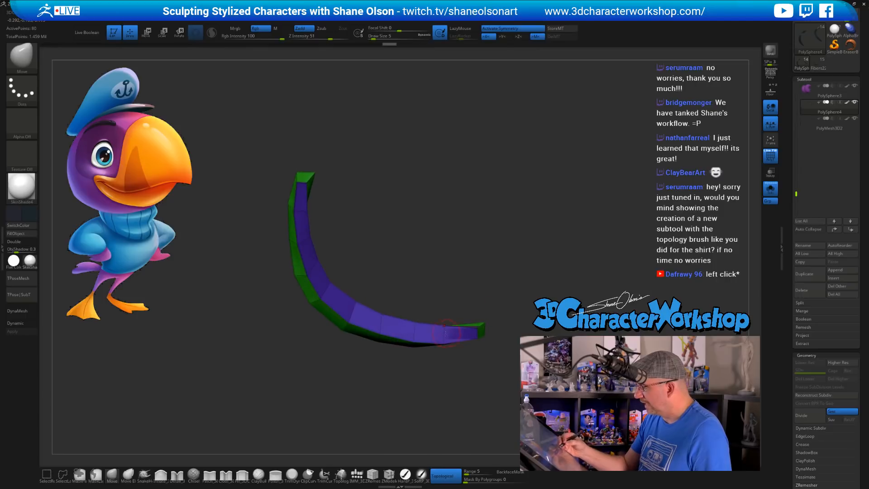
Nudge the lash strip's points along its length and at its upper tip to refine its curve and thickness
{"action": "mouse_move", "coordinate": [445, 331]}
{"action": "left_mouse_down"}
{"action": "mouse_move", "coordinate": [444, 341]}
{"action": "mouse_move", "coordinate": [416, 330]}
{"action": "mouse_move", "coordinate": [413, 338]}
{"action": "mouse_move", "coordinate": [379, 333]}
{"action": "left_mouse_up"}
{"action": "mouse_move", "coordinate": [396, 299]}
{"action": "left_mouse_down"}
{"action": "mouse_move", "coordinate": [352, 310]}
{"action": "mouse_move", "coordinate": [325, 293]}
{"action": "left_mouse_up"}
{"action": "mouse_move", "coordinate": [353, 258]}
{"action": "left_mouse_down"}
{"action": "mouse_move", "coordinate": [355, 291]}
{"action": "mouse_move", "coordinate": [341, 313]}
{"action": "mouse_move", "coordinate": [316, 303]}
{"action": "left_mouse_up"}
{"action": "left_click_drag", "start_coordinate": [329, 242], "coordinate": [331, 226]}
{"action": "left_click_drag", "start_coordinate": [307, 271], "coordinate": [310, 268]}
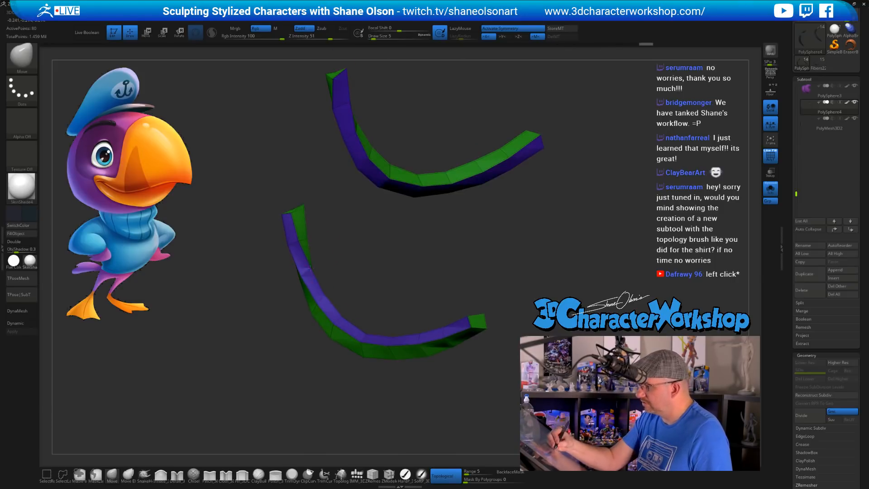
{"action": "mouse_move", "coordinate": [314, 229]}
{"action": "left_mouse_down"}
{"action": "mouse_move", "coordinate": [291, 242]}
{"action": "mouse_move", "coordinate": [287, 211]}
{"action": "mouse_move", "coordinate": [295, 209]}
{"action": "left_mouse_up"}
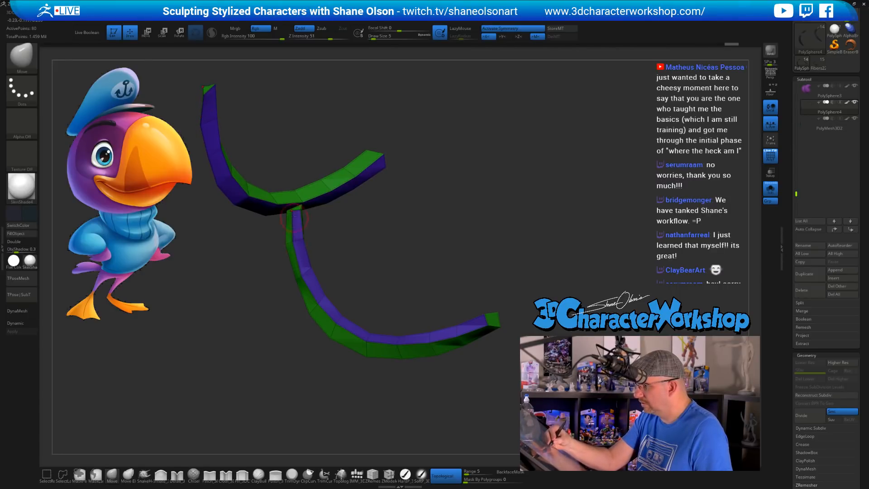
{"action": "left_click_drag", "start_coordinate": [386, 222], "coordinate": [432, 253]}
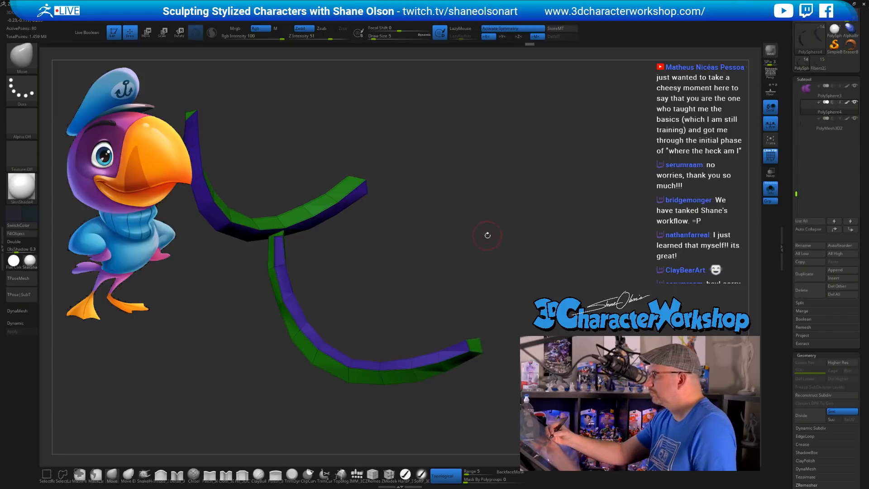
{"action": "left_click_drag", "start_coordinate": [487, 235], "coordinate": [502, 250]}
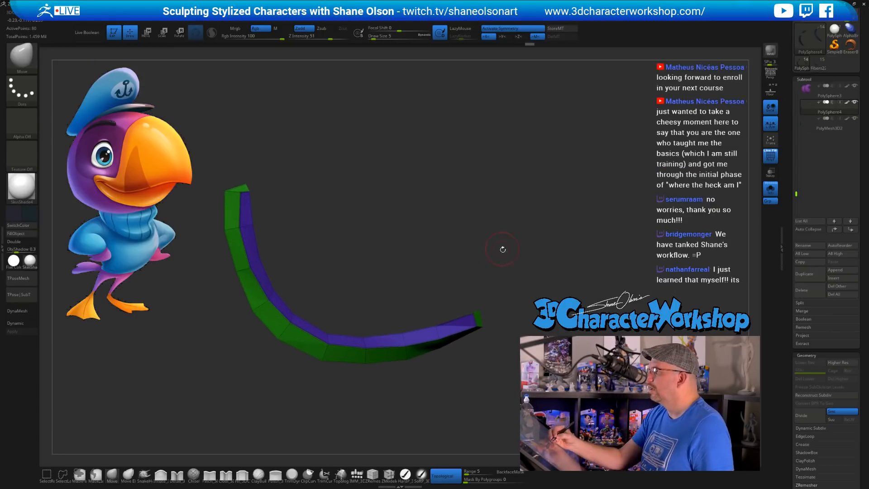
Set the Move brush's Draw Size to 11 and even out the lash strip's outer face and curve from several angles
{"action": "left_click_drag", "start_coordinate": [486, 281], "coordinate": [476, 261]}
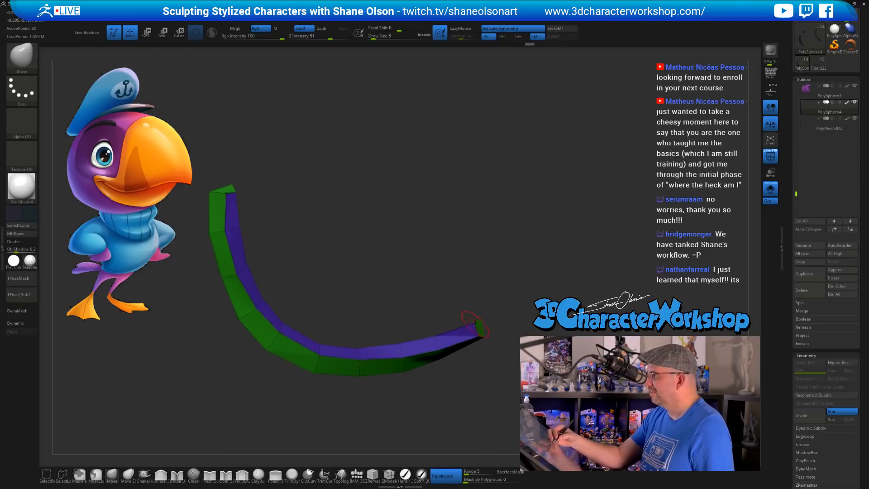
{"action": "mouse_move", "coordinate": [479, 304]}
{"action": "left_mouse_down"}
{"action": "mouse_move", "coordinate": [481, 332]}
{"action": "mouse_move", "coordinate": [503, 367]}
{"action": "mouse_move", "coordinate": [486, 349]}
{"action": "left_mouse_up"}
{"action": "key", "text": "s"}
{"action": "left_click_drag", "start_coordinate": [467, 308], "coordinate": [469, 308]}
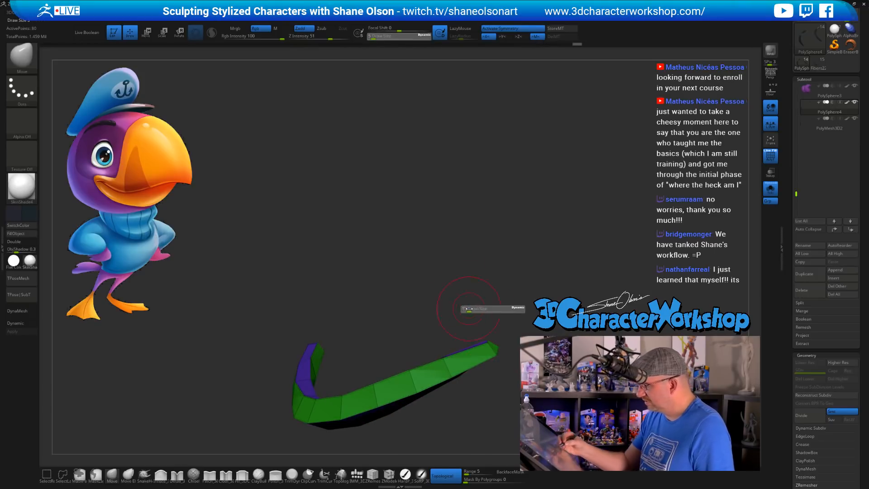
{"action": "left_click_drag", "start_coordinate": [413, 366], "coordinate": [412, 362]}
{"action": "left_click_drag", "start_coordinate": [398, 322], "coordinate": [430, 336]}
{"action": "mouse_move", "coordinate": [372, 384]}
{"action": "left_mouse_down"}
{"action": "mouse_move", "coordinate": [327, 386]}
{"action": "mouse_move", "coordinate": [262, 362]}
{"action": "left_mouse_up"}
{"action": "left_click_drag", "start_coordinate": [253, 320], "coordinate": [277, 315]}
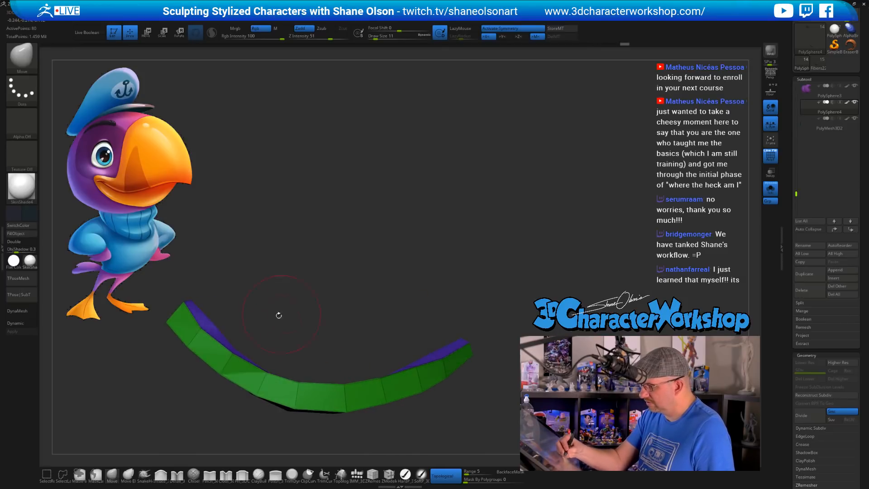
{"action": "left_click_drag", "start_coordinate": [233, 350], "coordinate": [235, 345]}
Lower the Draw Size to 4 and fine-tune the points along the lash strip's edges
{"action": "key", "text": "s"}
{"action": "mouse_move", "coordinate": [229, 312]}
{"action": "left_mouse_down"}
{"action": "mouse_move", "coordinate": [211, 314]}
{"action": "mouse_move", "coordinate": [202, 291]}
{"action": "mouse_move", "coordinate": [296, 276]}
{"action": "mouse_move", "coordinate": [303, 288]}
{"action": "mouse_move", "coordinate": [289, 299]}
{"action": "mouse_move", "coordinate": [345, 290]}
{"action": "left_mouse_up"}
{"action": "key", "text": "s"}
{"action": "key", "text": "s"}
{"action": "key", "text": "s"}
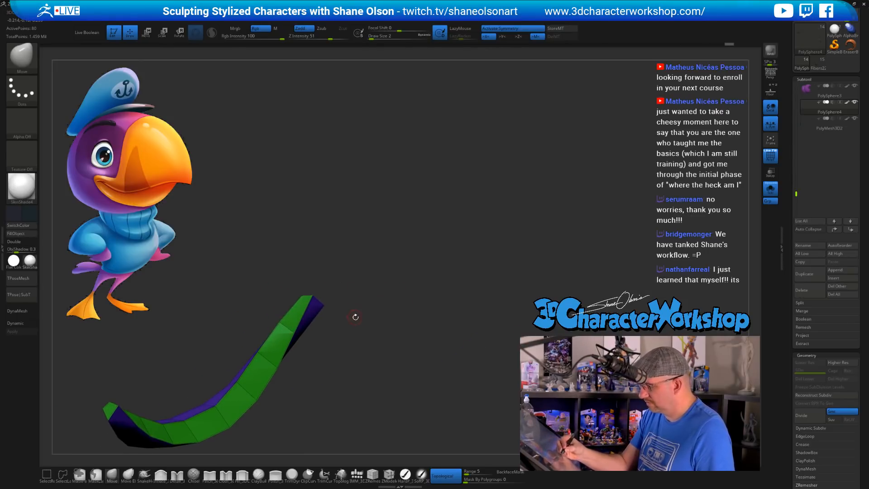
{"action": "left_click_drag", "start_coordinate": [374, 324], "coordinate": [326, 326]}
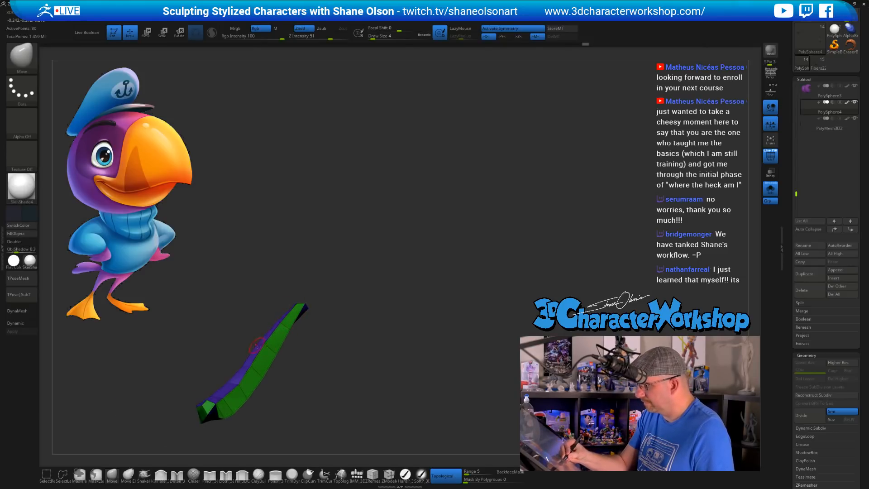
Refine the lash strip's bend with Draw Size 9, continuing to its lower tip with Draw Size 6
{"action": "mouse_move", "coordinate": [367, 339]}
{"action": "left_mouse_down", "text": "alt"}
{"action": "mouse_move", "coordinate": [370, 314]}
{"action": "mouse_move", "coordinate": [401, 279]}
{"action": "mouse_move", "coordinate": [404, 308]}
{"action": "mouse_move", "coordinate": [417, 291]}
{"action": "mouse_move", "coordinate": [404, 312]}
{"action": "mouse_move", "coordinate": [344, 300]}
{"action": "mouse_move", "coordinate": [319, 312]}
{"action": "mouse_move", "coordinate": [392, 326]}
{"action": "mouse_move", "coordinate": [381, 337]}
{"action": "mouse_move", "coordinate": [434, 312]}
{"action": "mouse_move", "coordinate": [438, 333]}
{"action": "mouse_move", "coordinate": [507, 322]}
{"action": "mouse_move", "coordinate": [415, 333]}
{"action": "left_mouse_up", "text": "alt"}
{"action": "key", "text": "s"}
{"action": "left_click_drag", "start_coordinate": [423, 299], "coordinate": [390, 304], "text": "alt"}
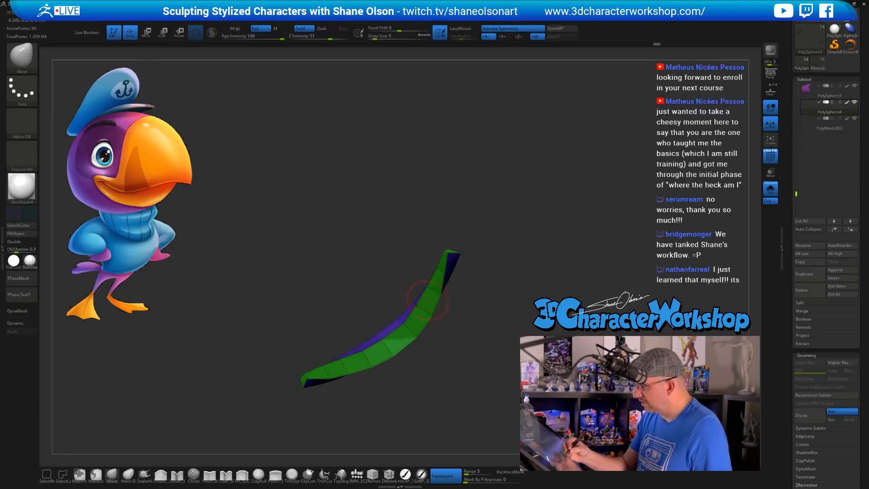
{"action": "mouse_move", "coordinate": [384, 341]}
{"action": "left_mouse_down"}
{"action": "mouse_move", "coordinate": [439, 340]}
{"action": "mouse_move", "coordinate": [400, 357]}
{"action": "mouse_move", "coordinate": [407, 395]}
{"action": "mouse_move", "coordinate": [380, 379]}
{"action": "mouse_move", "coordinate": [349, 394]}
{"action": "left_mouse_up"}
{"action": "key", "text": "s"}
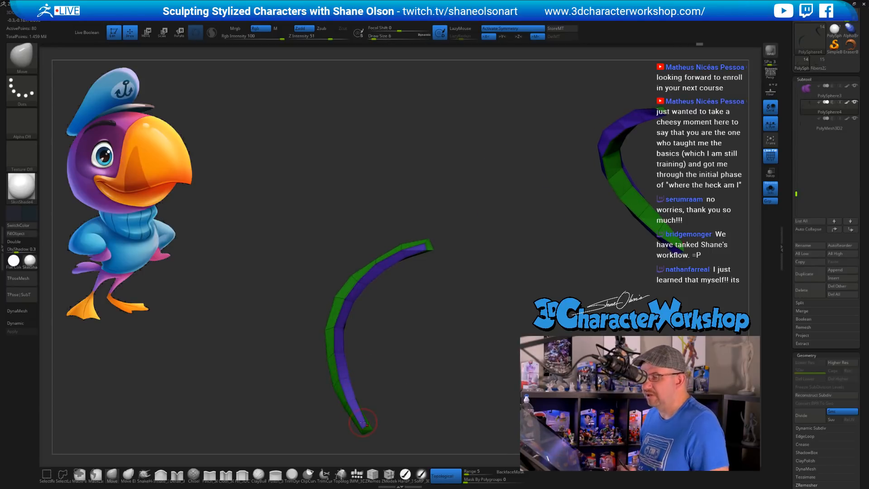
{"action": "left_click_drag", "start_coordinate": [450, 345], "coordinate": [425, 316]}
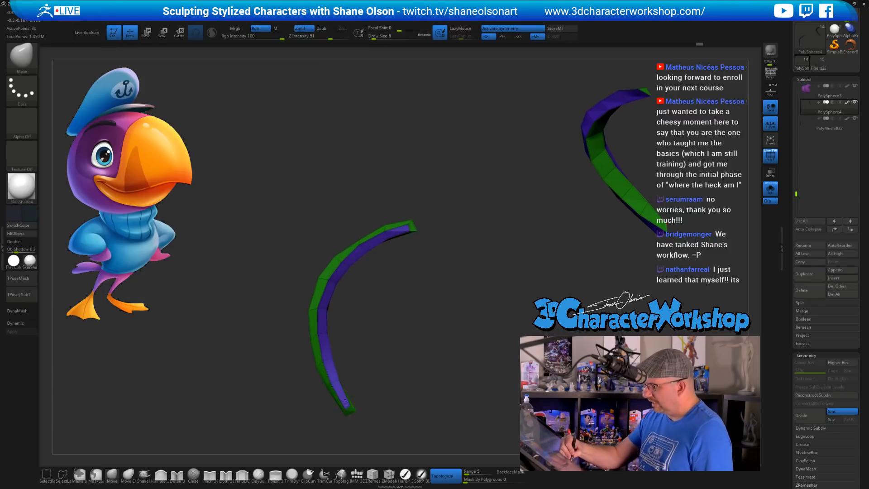
{"action": "left_click_drag", "start_coordinate": [415, 311], "coordinate": [402, 254]}
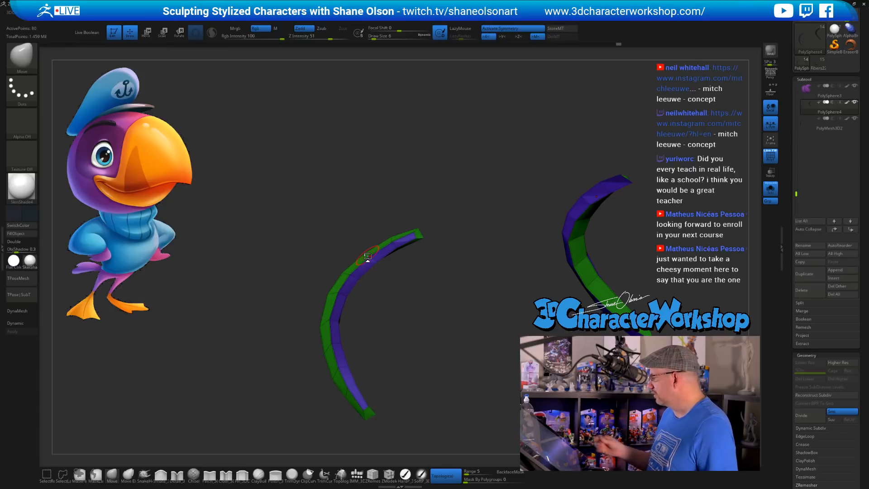
{"action": "left_click_drag", "start_coordinate": [439, 340], "coordinate": [423, 314], "text": "alt"}
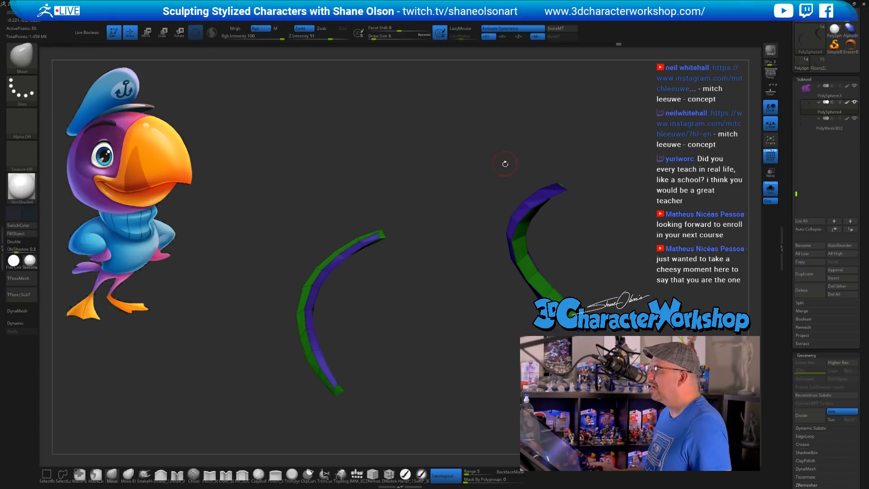
{"action": "left_click_drag", "start_coordinate": [478, 180], "coordinate": [435, 169], "text": "alt"}
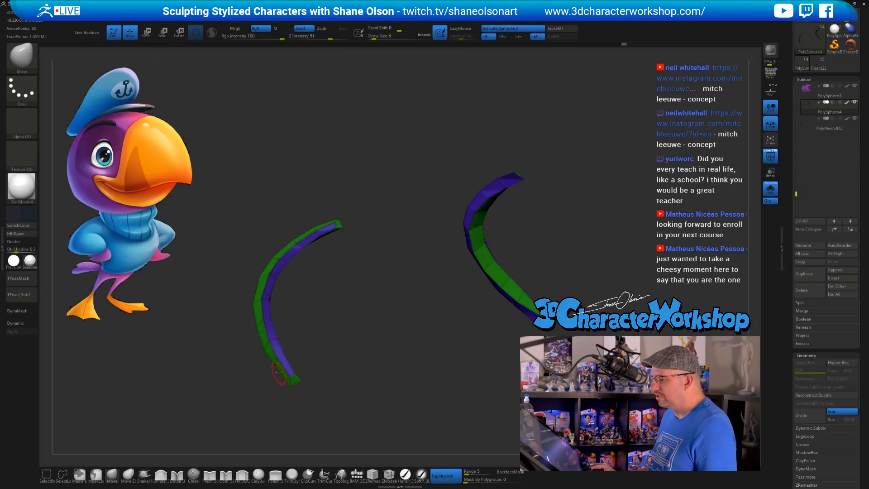
{"action": "left_click_drag", "start_coordinate": [326, 284], "coordinate": [302, 242]}
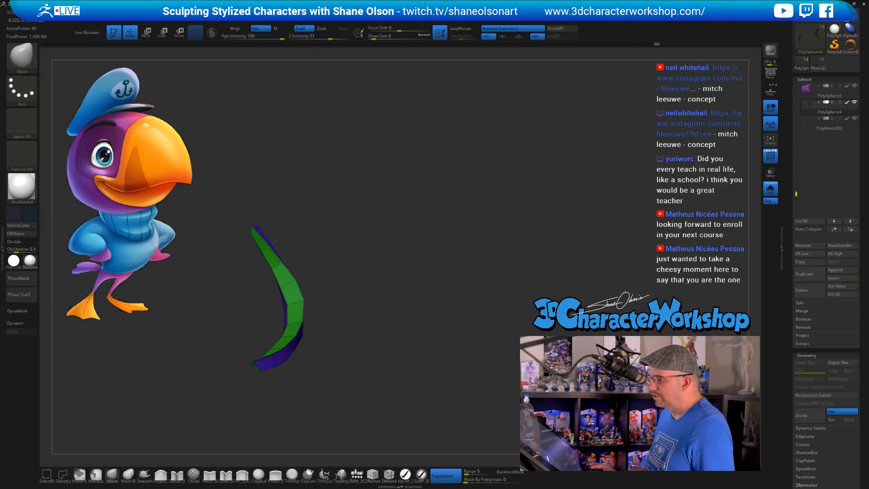
{"action": "left_click_drag", "start_coordinate": [291, 242], "coordinate": [330, 262]}
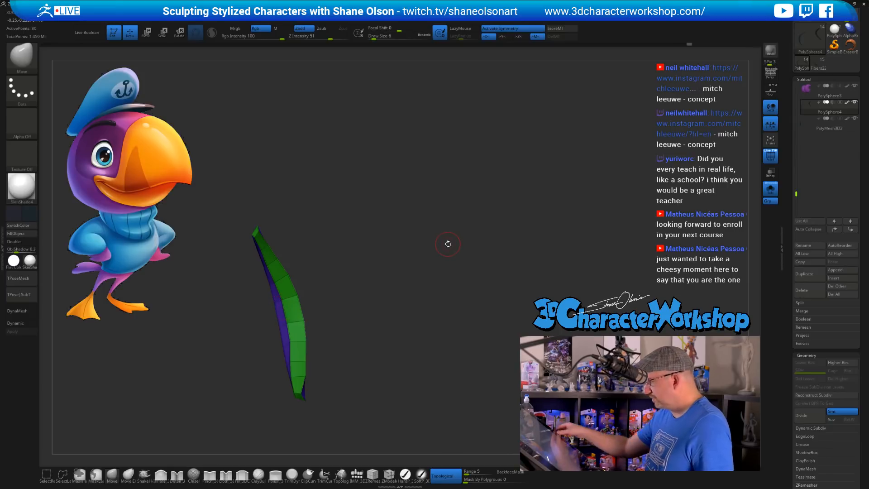
Turn on dynamic subdivision for the lash strip and show the rest of the character again
{"action": "left_click_drag", "start_coordinate": [448, 244], "coordinate": [451, 279]}
{"action": "key", "text": "d"}
{"action": "left_click", "coordinate": [770, 189]}
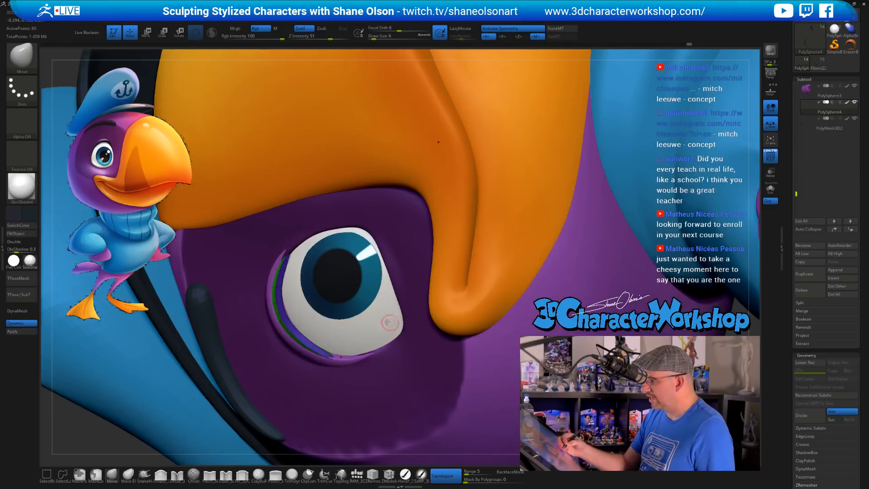
Enlarge the Move brush to Draw Size 25 and shift the lash strip's ends to follow the eyelid rim
{"action": "left_click_drag", "start_coordinate": [402, 319], "coordinate": [300, 370]}
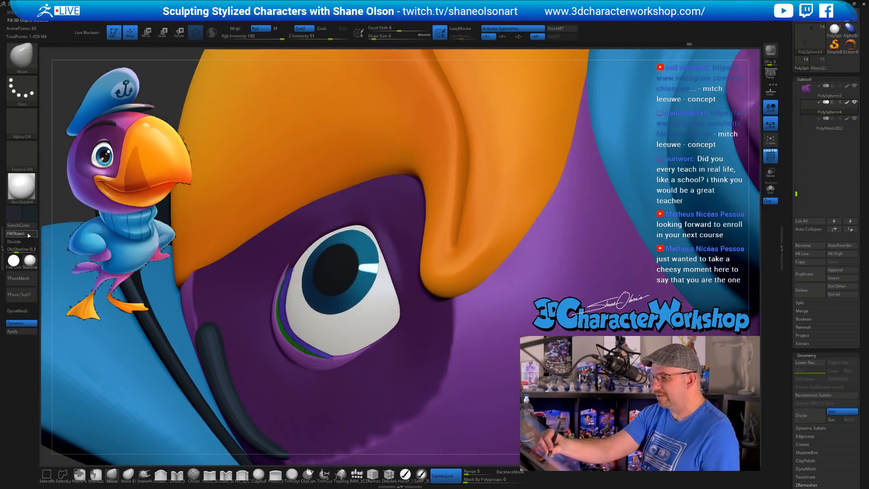
{"action": "left_click", "coordinate": [111, 475]}
{"action": "key", "text": "s"}
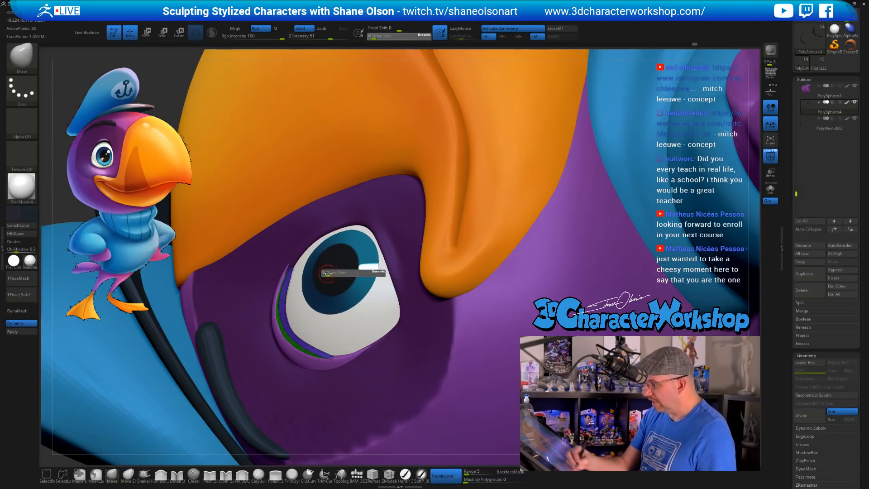
{"action": "left_click_drag", "start_coordinate": [324, 275], "coordinate": [295, 264]}
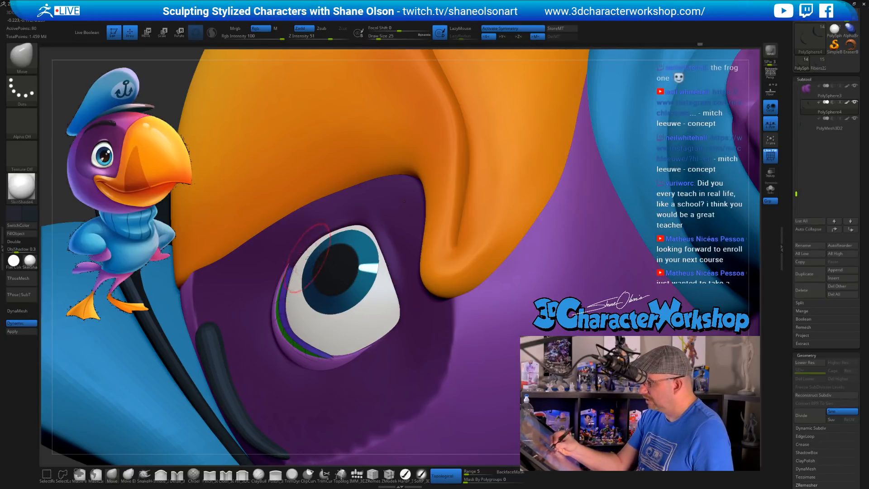
{"action": "mouse_move", "coordinate": [297, 269]}
{"action": "right_mouse_down"}
{"action": "mouse_move", "coordinate": [340, 251]}
{"action": "mouse_move", "coordinate": [305, 260]}
{"action": "mouse_move", "coordinate": [344, 324]}
{"action": "right_mouse_up"}
{"action": "mouse_move", "coordinate": [362, 350]}
{"action": "left_mouse_down"}
{"action": "mouse_move", "coordinate": [359, 343]}
{"action": "mouse_move", "coordinate": [388, 347]}
{"action": "left_mouse_up"}
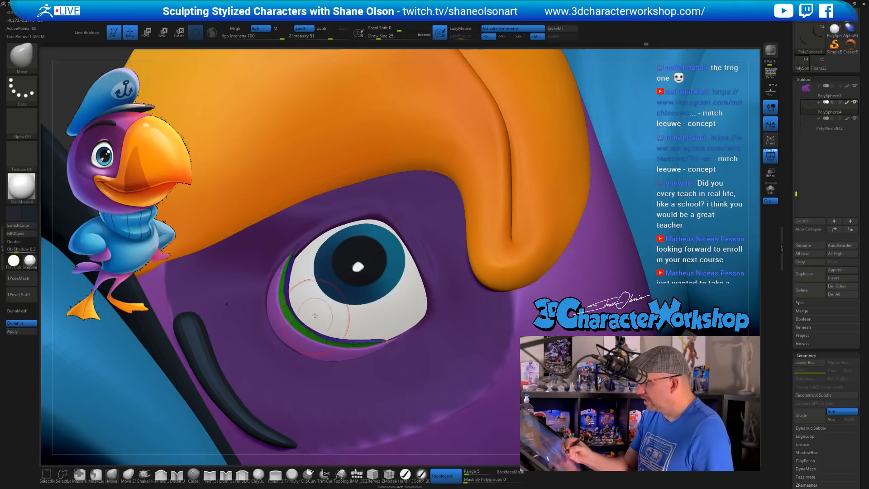
Adjust the lash strip's middle with Draw Size 33 and its outer end with Draw Size 25
{"action": "key", "text": "s"}
{"action": "left_click_drag", "start_coordinate": [310, 303], "coordinate": [313, 302]}
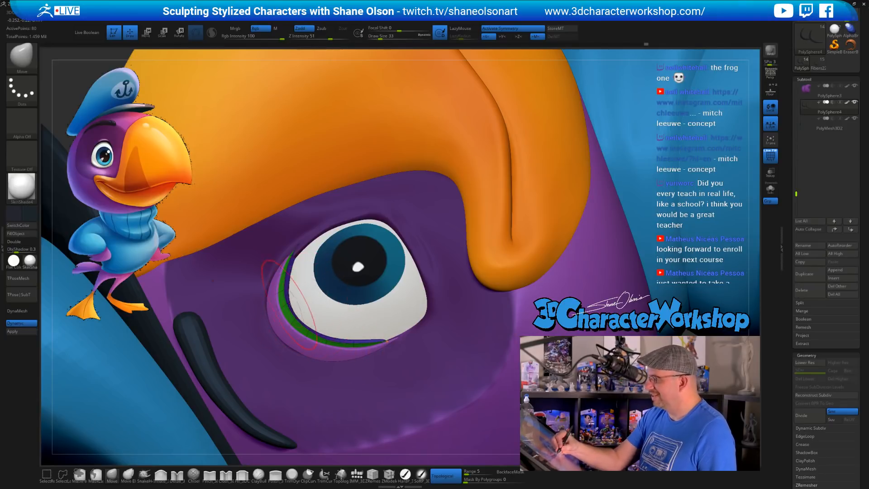
{"action": "right_click_drag", "start_coordinate": [294, 297], "coordinate": [272, 293]}
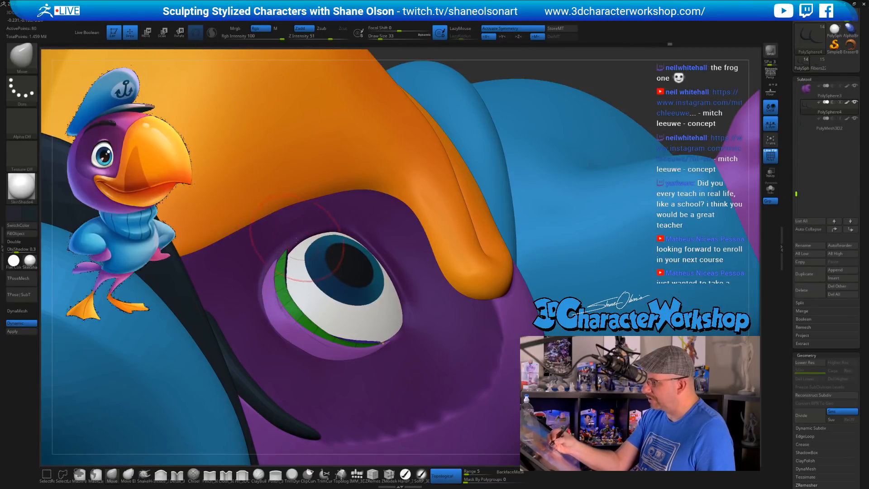
{"action": "left_click_drag", "start_coordinate": [293, 261], "coordinate": [288, 259]}
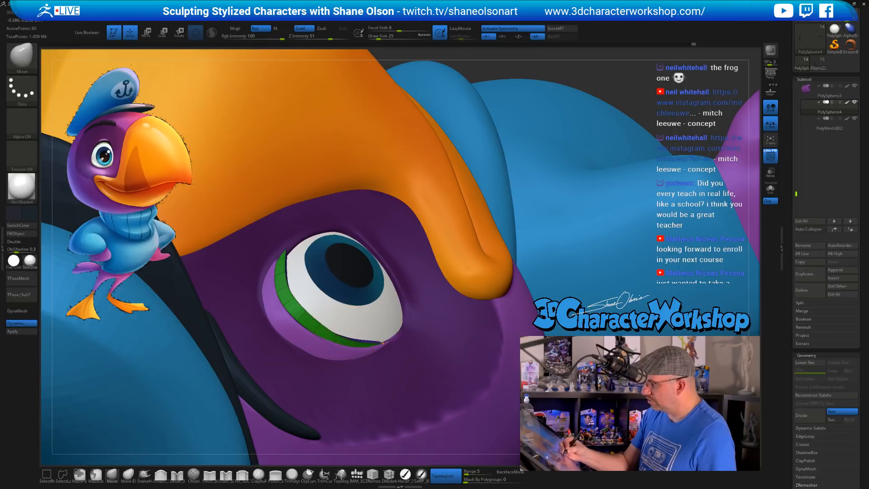
Move the lash strip along its length and at both tips so it fits snugly between eyelid and eyeball
{"action": "right_click_drag", "start_coordinate": [397, 338], "coordinate": [416, 340]}
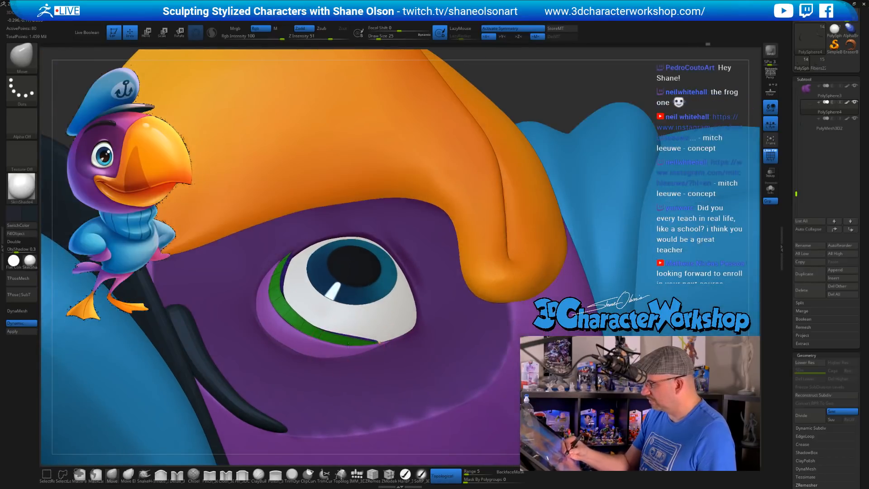
{"action": "mouse_move", "coordinate": [294, 322]}
{"action": "right_mouse_down"}
{"action": "mouse_move", "coordinate": [310, 325]}
{"action": "mouse_move", "coordinate": [317, 297]}
{"action": "mouse_move", "coordinate": [337, 331]}
{"action": "mouse_move", "coordinate": [384, 352]}
{"action": "right_mouse_up"}
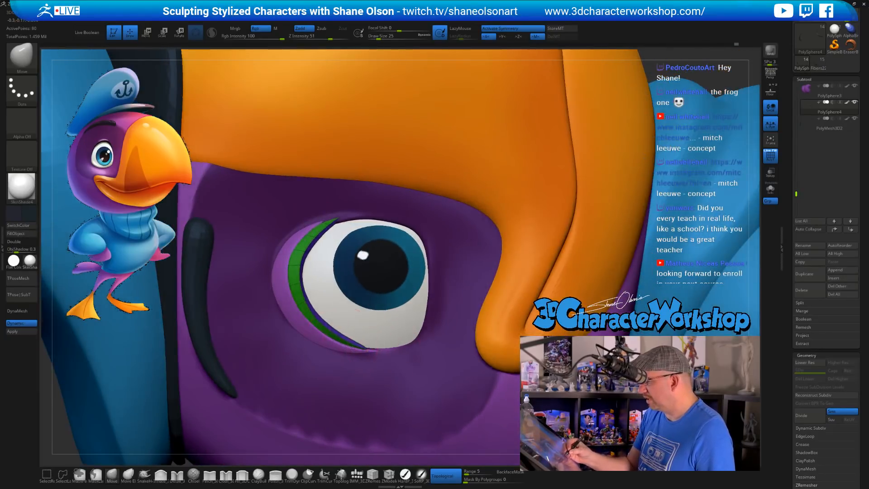
{"action": "mouse_move", "coordinate": [419, 300]}
{"action": "right_mouse_down"}
{"action": "mouse_move", "coordinate": [388, 325]}
{"action": "mouse_move", "coordinate": [351, 337]}
{"action": "mouse_move", "coordinate": [323, 324]}
{"action": "mouse_move", "coordinate": [367, 334]}
{"action": "mouse_move", "coordinate": [348, 336]}
{"action": "right_mouse_up"}
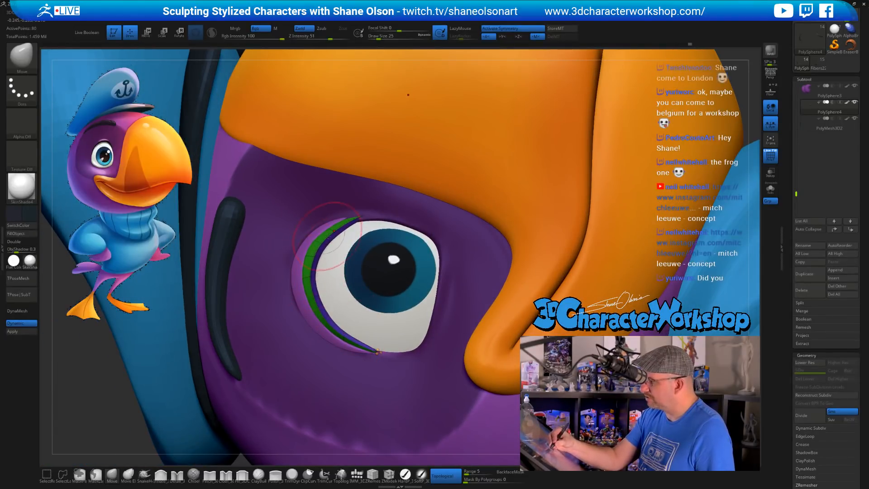
{"action": "right_click_drag", "start_coordinate": [343, 264], "coordinate": [355, 281]}
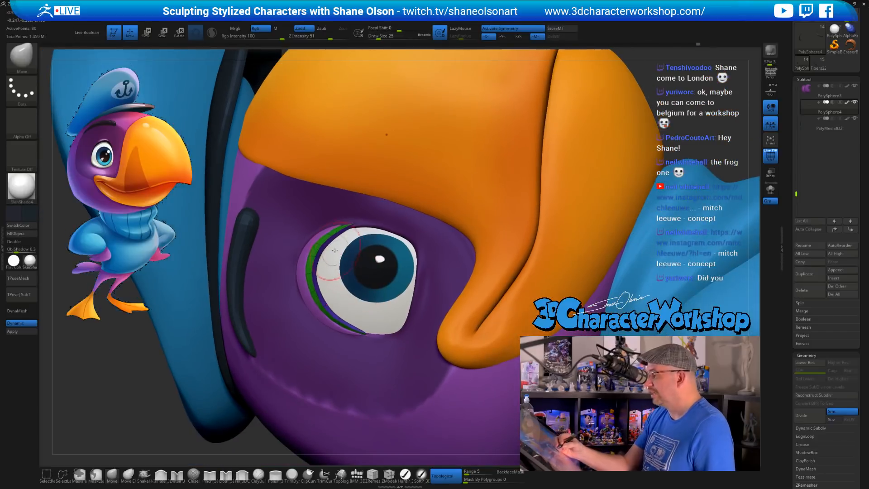
{"action": "right_click_drag", "start_coordinate": [334, 250], "coordinate": [336, 232]}
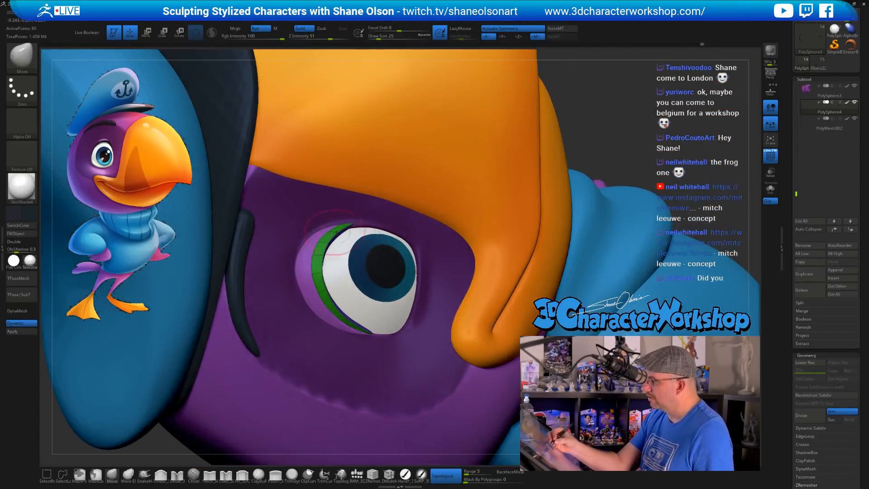
{"action": "right_click_drag", "start_coordinate": [335, 286], "coordinate": [341, 318]}
Hide the polyframe and examine the dark lash strip's fit around the eye, close up and on the whole head
{"action": "key", "text": "shift+f"}
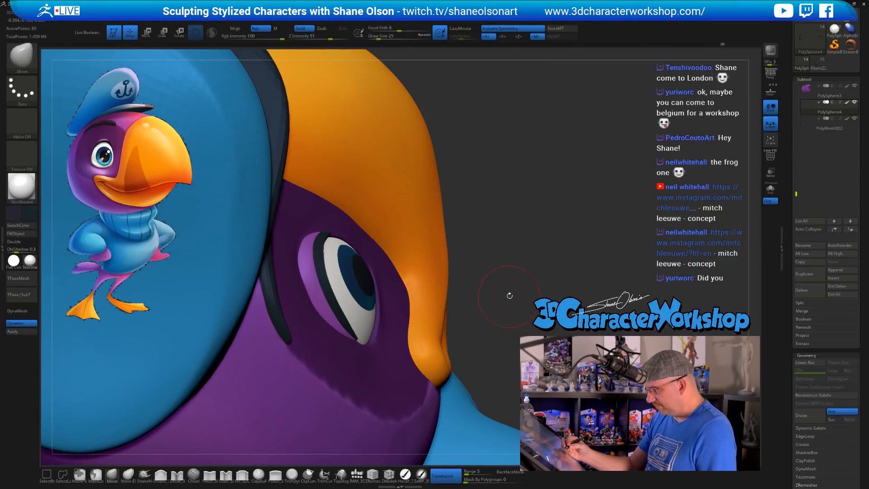
{"action": "right_click_drag", "start_coordinate": [508, 294], "coordinate": [383, 323], "text": "ctrl"}
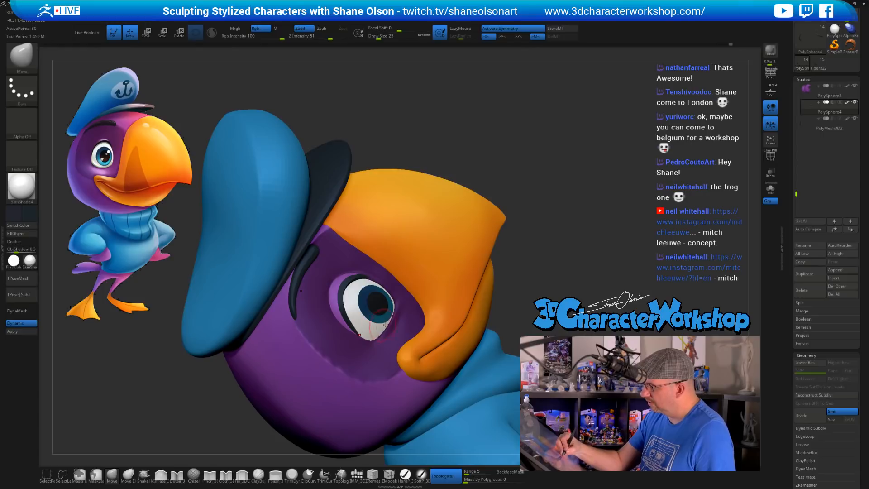
{"action": "right_click_drag", "start_coordinate": [536, 238], "coordinate": [537, 252]}
{"action": "right_click_drag", "start_coordinate": [525, 219], "coordinate": [520, 272], "text": "ctrl"}
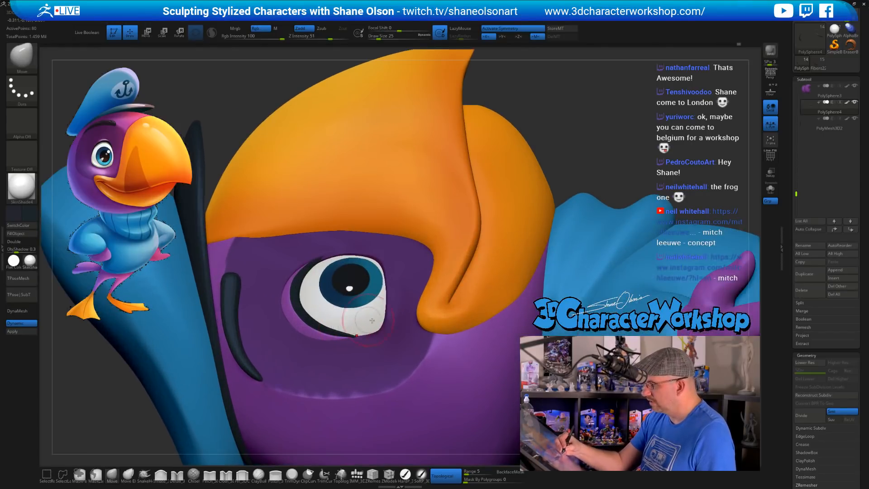
{"action": "right_click_drag", "start_coordinate": [343, 328], "coordinate": [390, 276], "text": "ctrl"}
{"action": "right_click_drag", "start_coordinate": [514, 205], "coordinate": [515, 174], "text": "ctrl"}
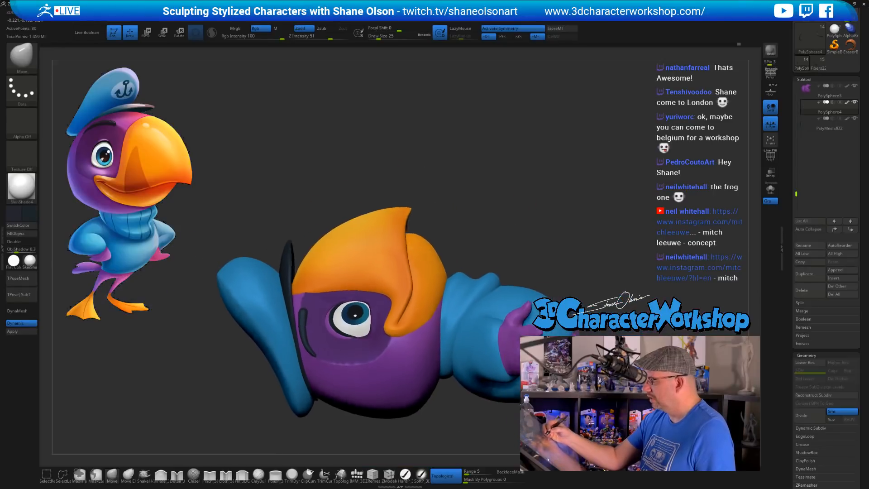
{"action": "right_click_drag", "start_coordinate": [559, 193], "coordinate": [527, 291]}
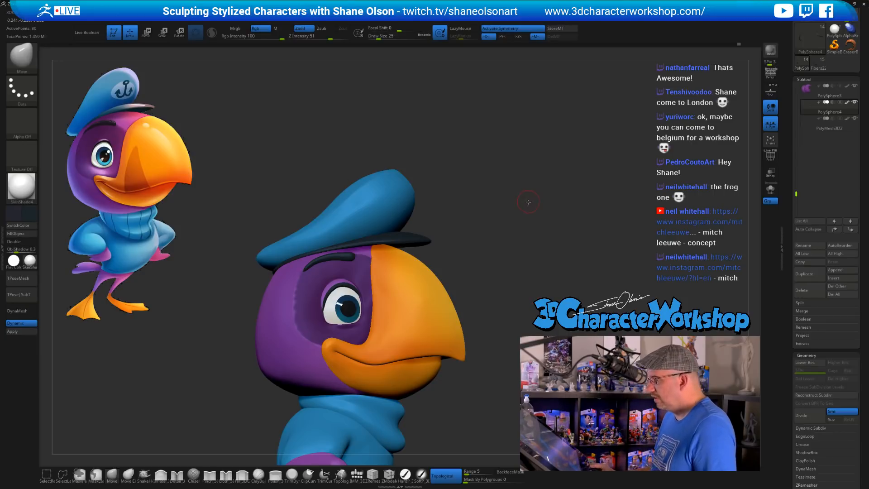
{"action": "right_click_drag", "start_coordinate": [527, 200], "coordinate": [506, 253], "text": "ctrl"}
Select the purple head and set up the hard-edged paint brush with Draw Size 12
{"action": "left_click", "coordinate": [292, 300], "text": "alt"}
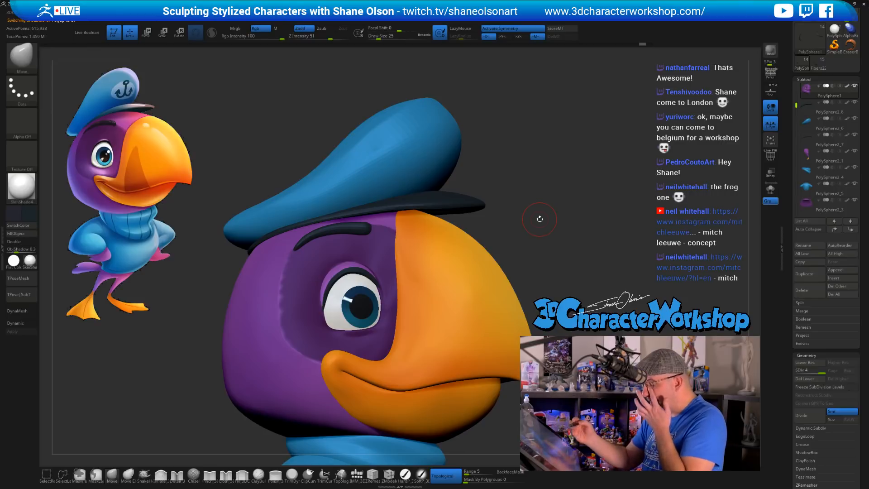
{"action": "right_click_drag", "start_coordinate": [294, 294], "coordinate": [297, 321], "text": "ctrl"}
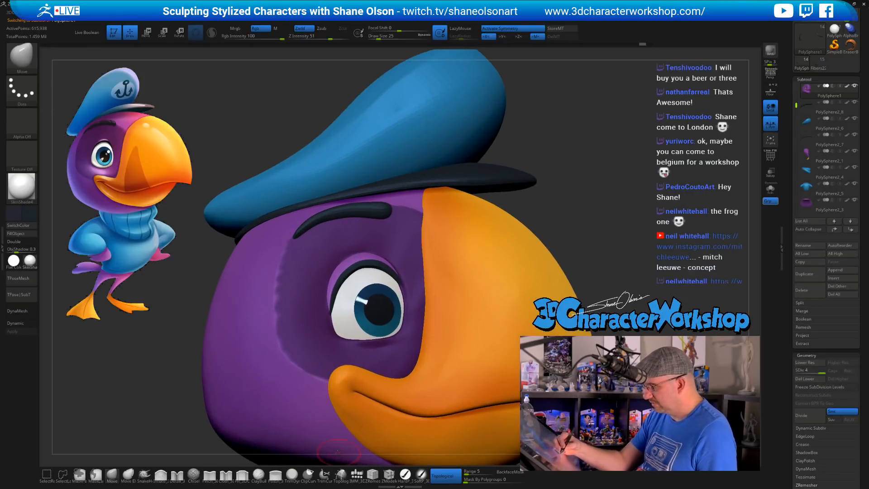
{"action": "left_click", "coordinate": [405, 475]}
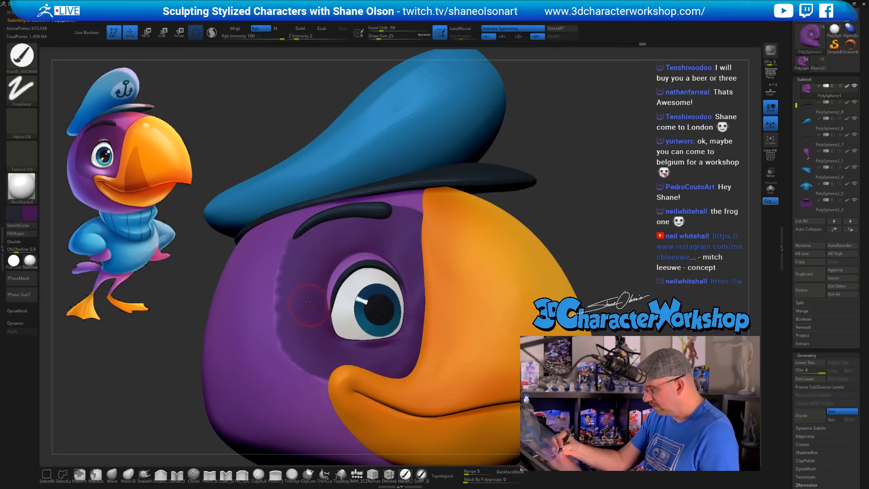
{"action": "right_click_drag", "start_coordinate": [305, 292], "coordinate": [306, 328], "text": "ctrl"}
{"action": "key", "text": "s"}
{"action": "left_click_drag", "start_coordinate": [309, 288], "coordinate": [306, 289]}
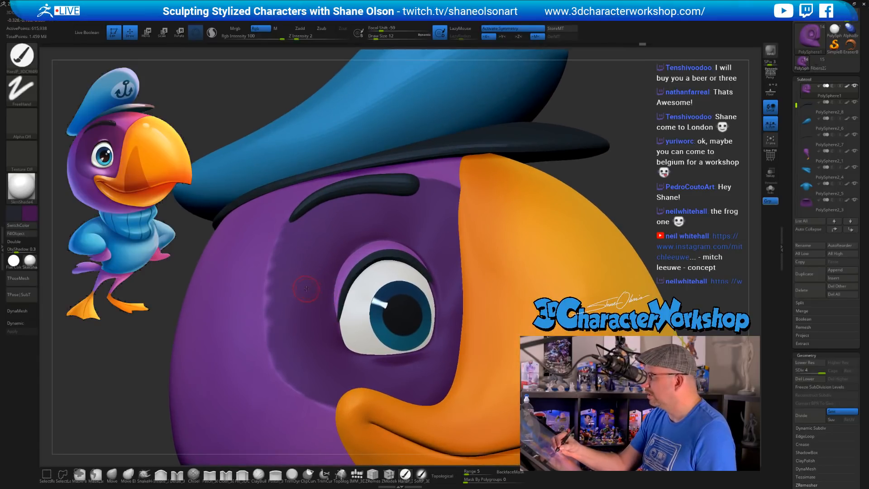
Paint dark purple along the outer edge of the eye patch to even it out, checking the mesh with the polyframe
{"action": "right_click_drag", "start_coordinate": [309, 297], "coordinate": [310, 319], "text": "alt"}
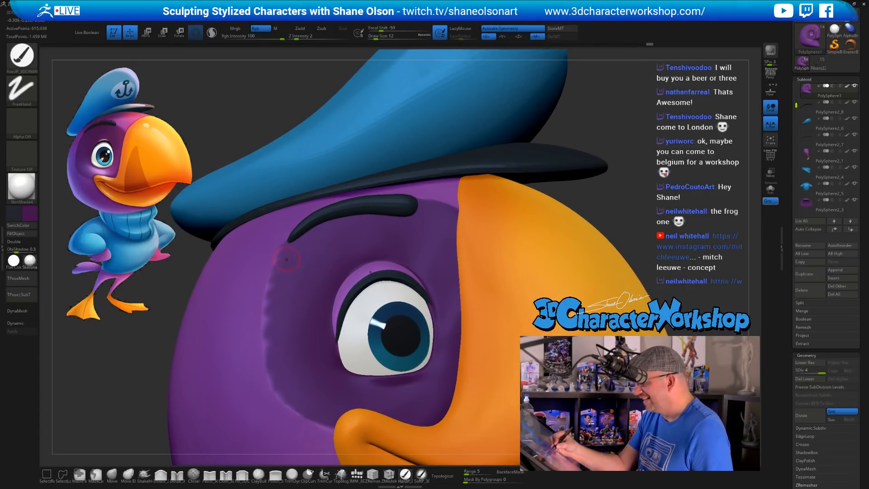
{"action": "left_click_drag", "start_coordinate": [280, 292], "coordinate": [290, 254]}
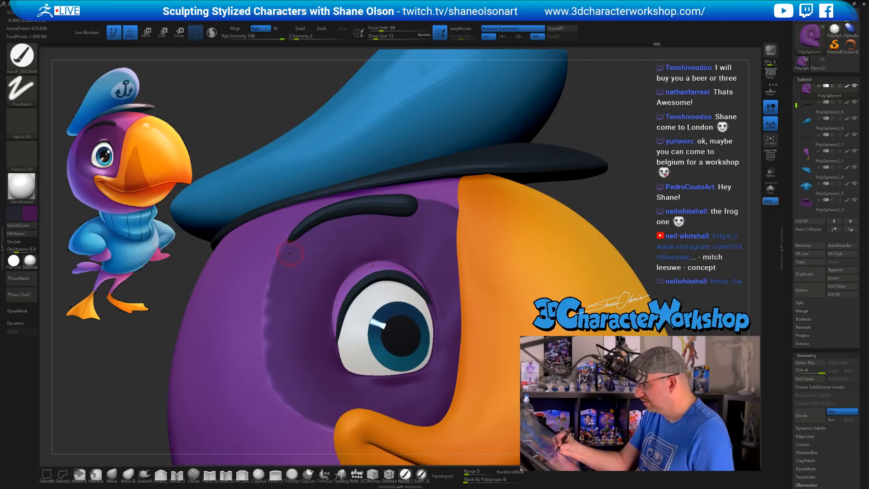
{"action": "mouse_move", "coordinate": [278, 293]}
{"action": "left_mouse_down"}
{"action": "mouse_move", "coordinate": [282, 390]}
{"action": "mouse_move", "coordinate": [346, 413]}
{"action": "left_mouse_up"}
{"action": "key", "text": "shift+f"}
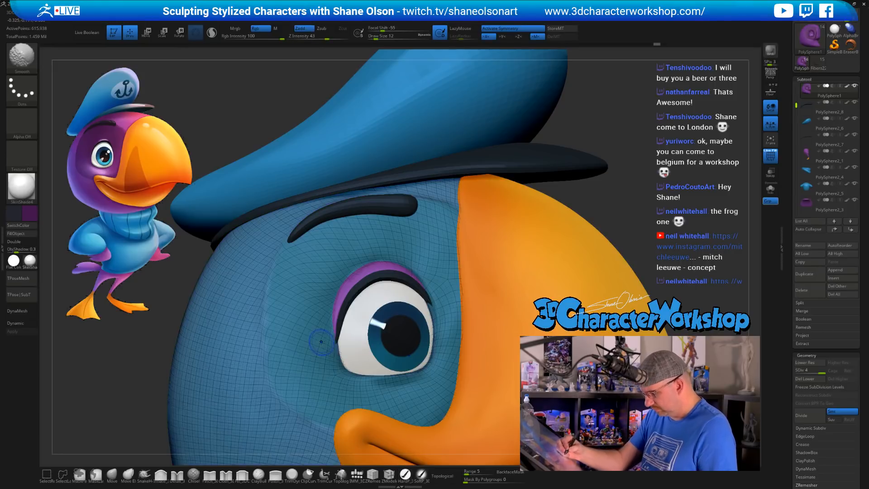
{"action": "key", "text": "shift+f"}
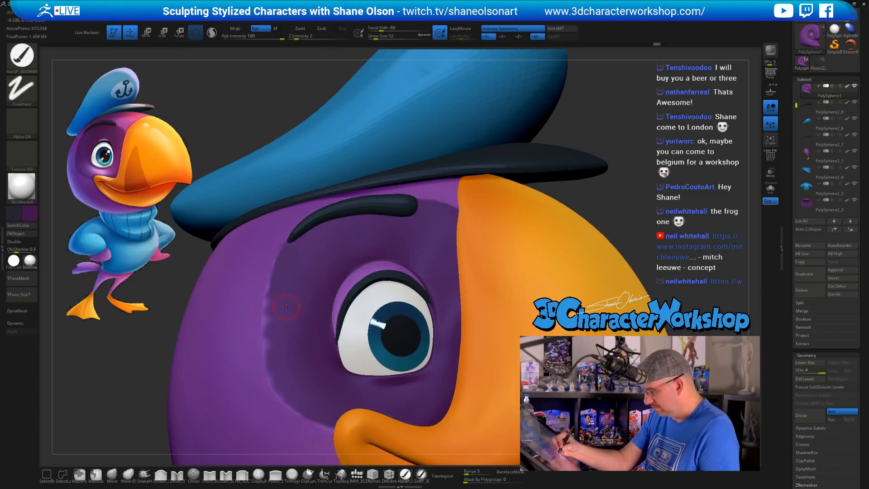
Sample the head's lighter purple and paint it along the outside of the eye patch's edge
{"action": "right_click_drag", "start_coordinate": [374, 272], "coordinate": [379, 222], "text": "ctrl"}
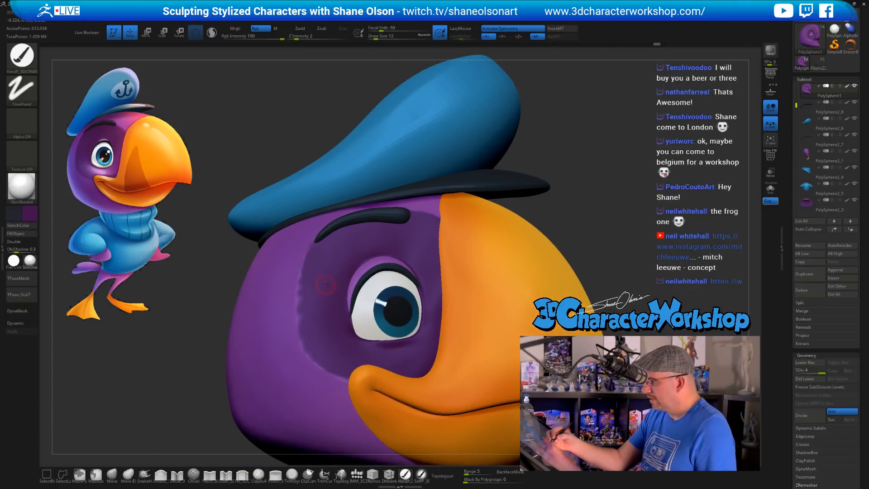
{"action": "right_click_drag", "start_coordinate": [329, 287], "coordinate": [323, 266], "text": "alt"}
{"action": "key", "text": "c"}
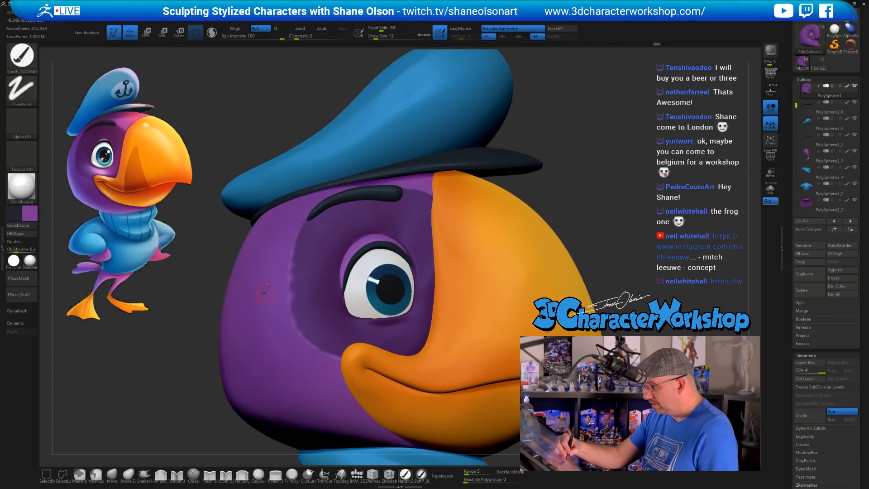
{"action": "left_click_drag", "start_coordinate": [264, 292], "coordinate": [267, 356]}
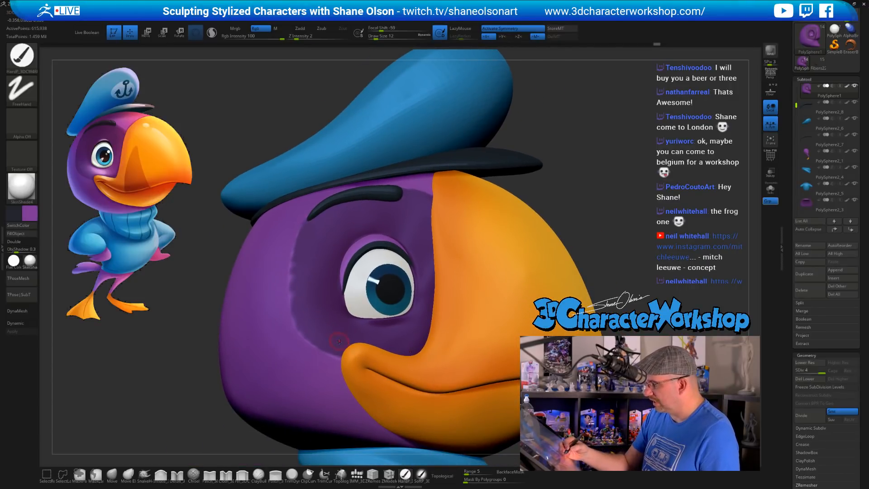
{"action": "right_click_drag", "start_coordinate": [340, 338], "coordinate": [368, 316]}
Isolate the head, try filling it entirely with the lighter purple, and undo the fill
{"action": "left_click", "coordinate": [770, 189]}
{"action": "right_click_drag", "start_coordinate": [505, 271], "coordinate": [509, 317], "text": "ctrl"}
{"action": "right_click_drag", "start_coordinate": [510, 316], "coordinate": [487, 288], "text": "alt"}
{"action": "left_click", "coordinate": [27, 234]}
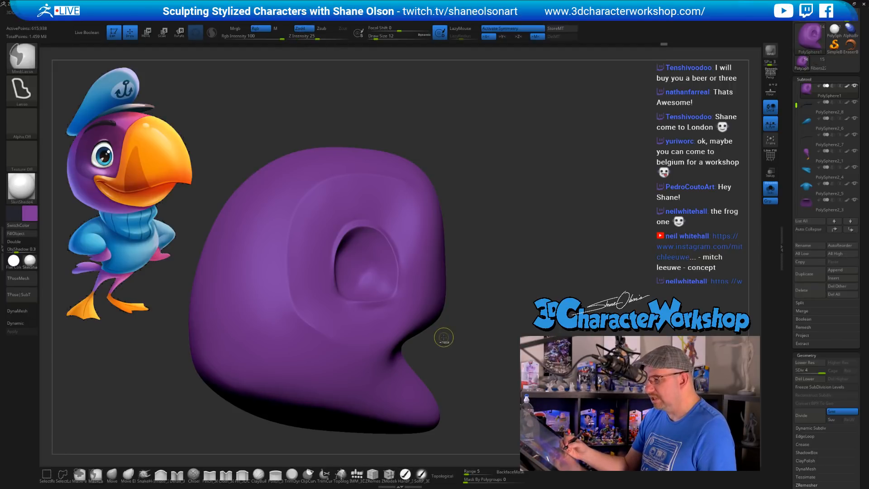
{"action": "key", "text": "ctrl+z"}
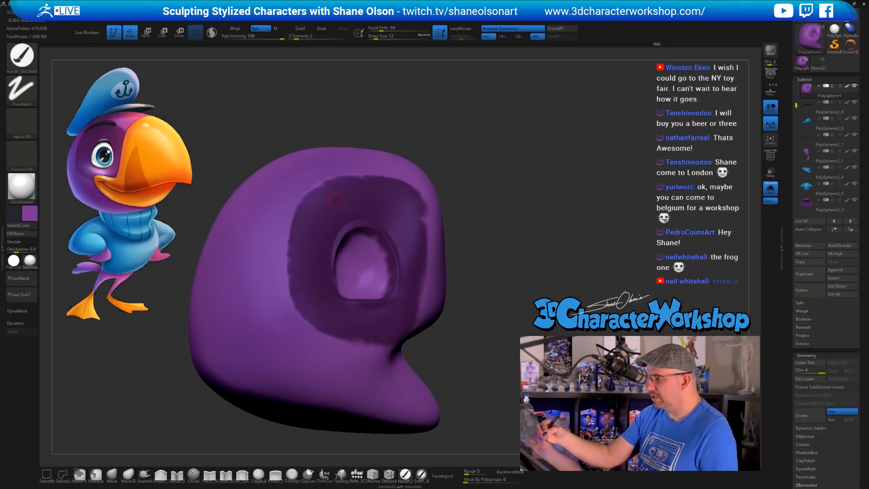
Make lighter purple the main colour and dark purple the secondary, and test both with strokes inside the eye patch
{"action": "key", "text": "v"}
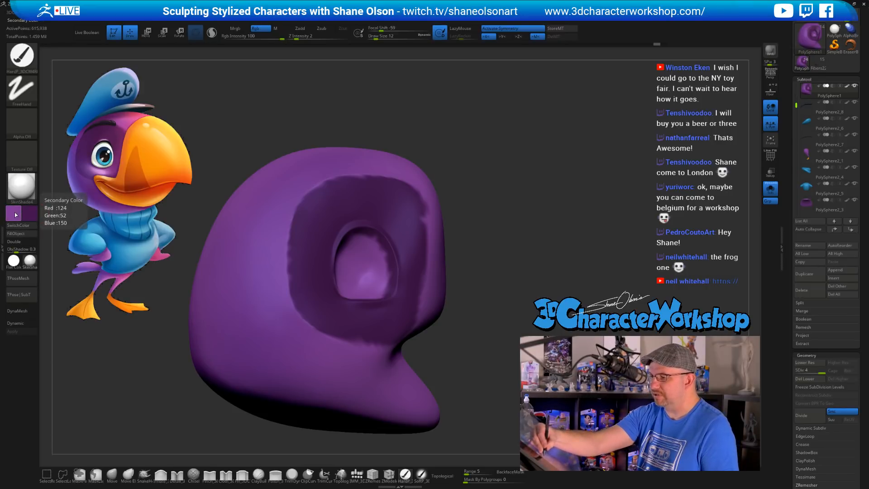
{"action": "left_click", "coordinate": [22, 224]}
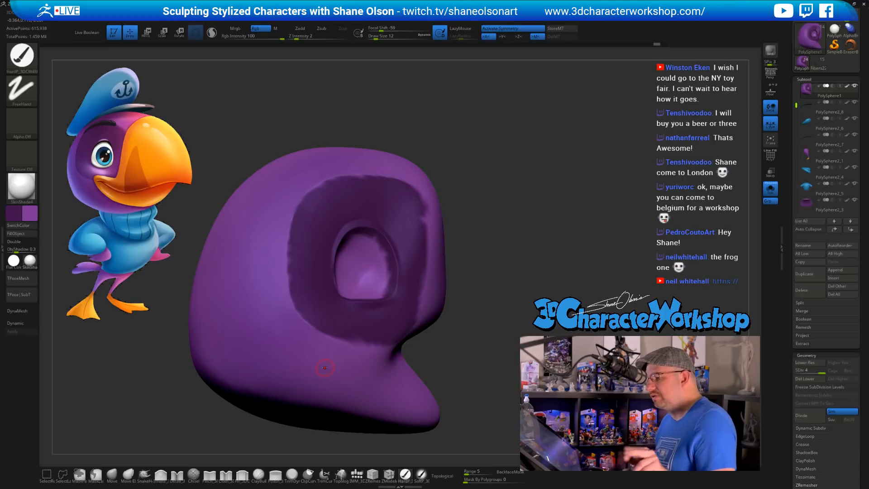
{"action": "left_click_drag", "start_coordinate": [314, 220], "coordinate": [315, 301]}
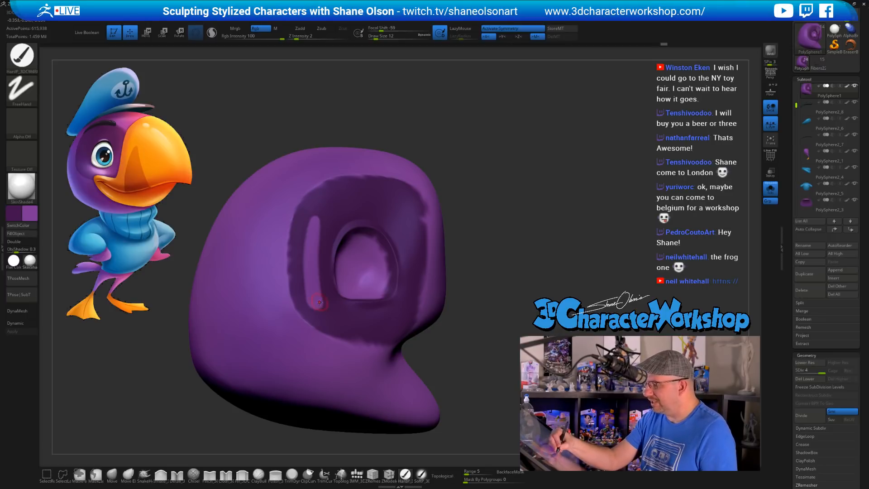
{"action": "key", "text": "ctrl"}
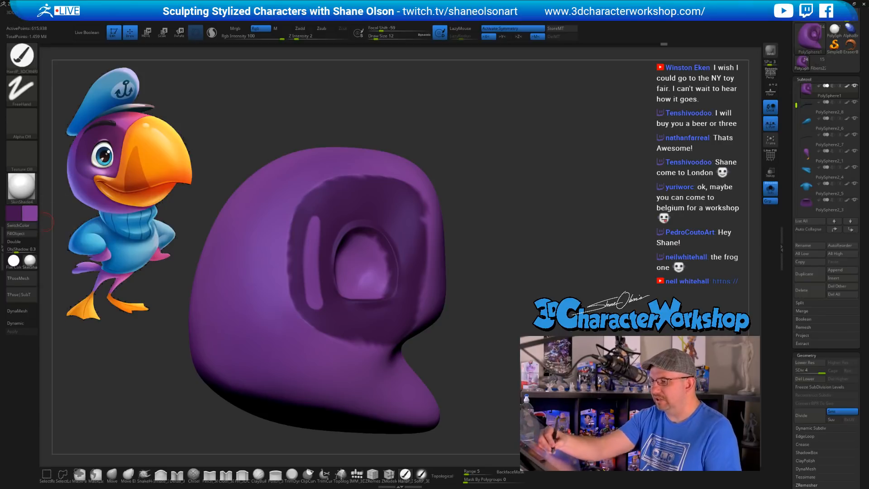
{"action": "left_click_drag", "start_coordinate": [319, 214], "coordinate": [320, 317]}
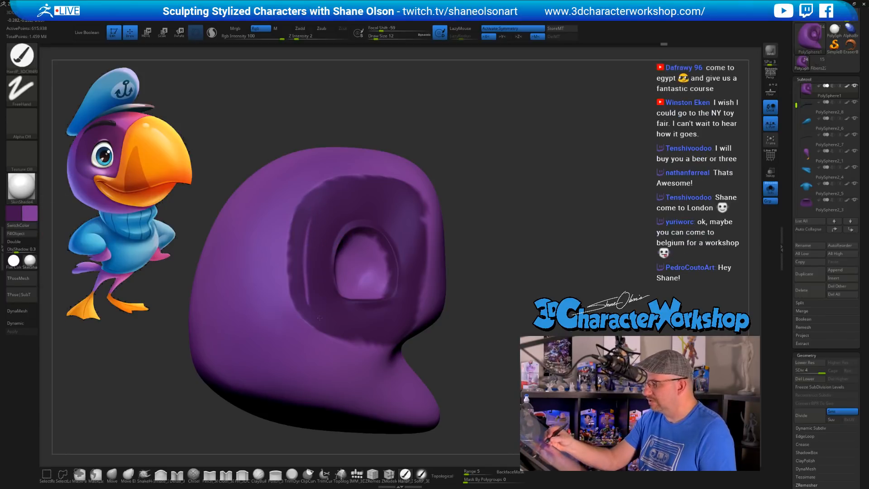
{"action": "left_click_drag", "start_coordinate": [317, 216], "coordinate": [316, 309]}
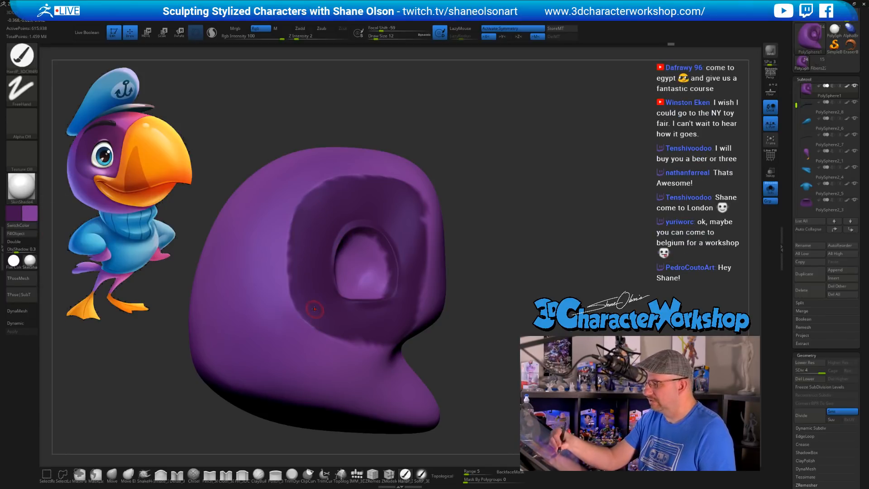
Fill the head with the lighter purple and paint a dark purple outline along the sculpted edge of the eye patch
{"action": "right_click_drag", "start_coordinate": [306, 223], "coordinate": [340, 225], "text": "ctrl"}
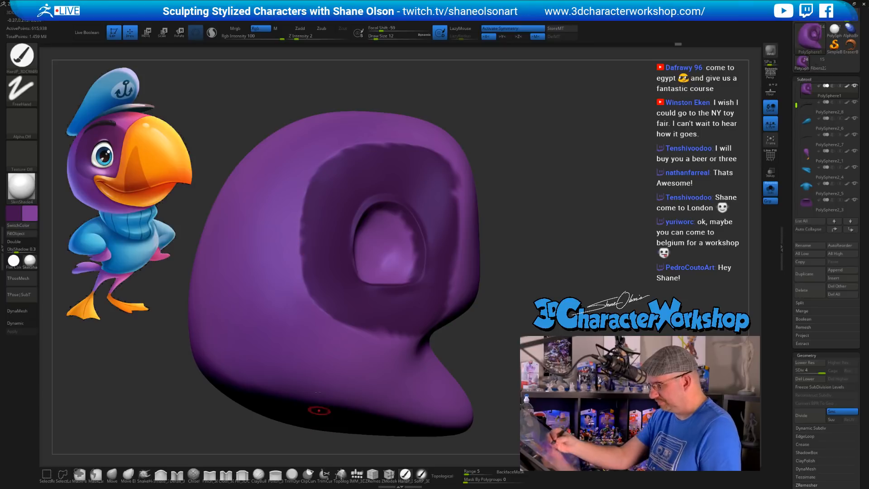
{"action": "left_click", "coordinate": [18, 233]}
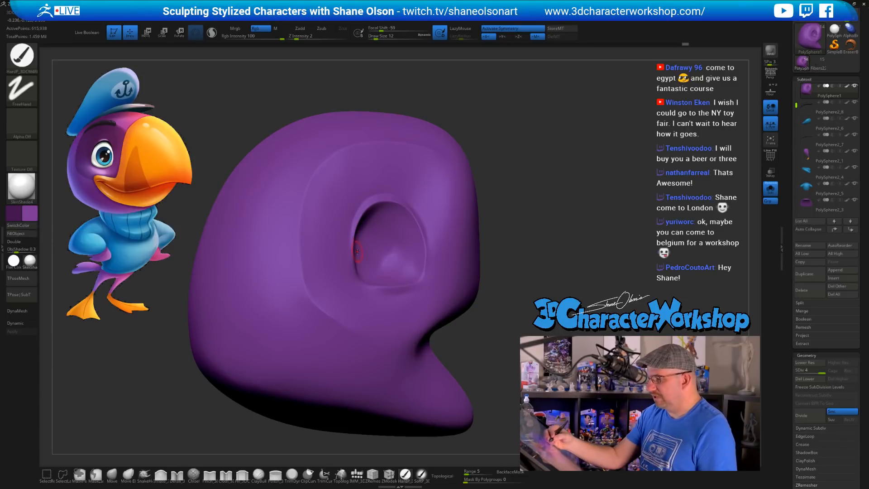
{"action": "right_click_drag", "start_coordinate": [330, 200], "coordinate": [329, 226], "text": "ctrl"}
{"action": "mouse_move", "coordinate": [339, 152]}
{"action": "left_mouse_down"}
{"action": "mouse_move", "coordinate": [318, 177]}
{"action": "mouse_move", "coordinate": [306, 215]}
{"action": "mouse_move", "coordinate": [311, 318]}
{"action": "mouse_move", "coordinate": [358, 360]}
{"action": "mouse_move", "coordinate": [431, 363]}
{"action": "left_mouse_up"}
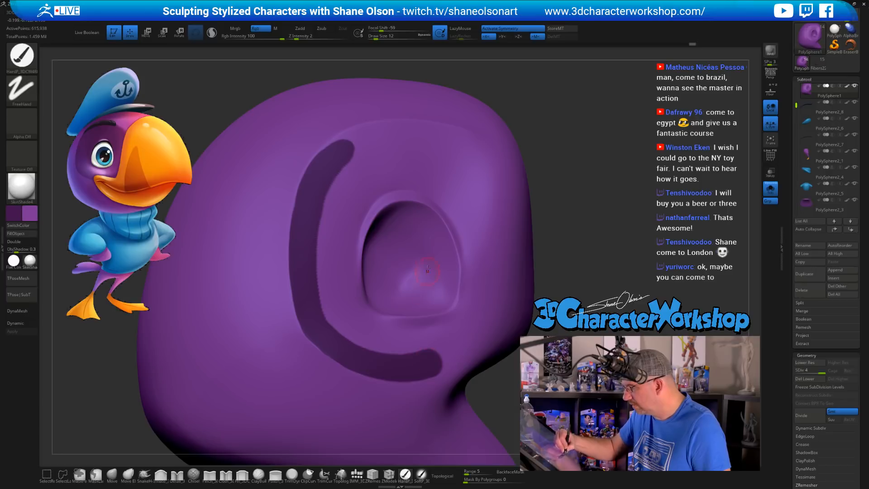
{"action": "mouse_move", "coordinate": [429, 263]}
{"action": "right_mouse_down"}
{"action": "mouse_move", "coordinate": [536, 213]}
{"action": "mouse_move", "coordinate": [517, 197]}
{"action": "mouse_move", "coordinate": [325, 258]}
{"action": "mouse_move", "coordinate": [313, 276]}
{"action": "mouse_move", "coordinate": [330, 259]}
{"action": "mouse_move", "coordinate": [324, 211]}
{"action": "right_mouse_up"}
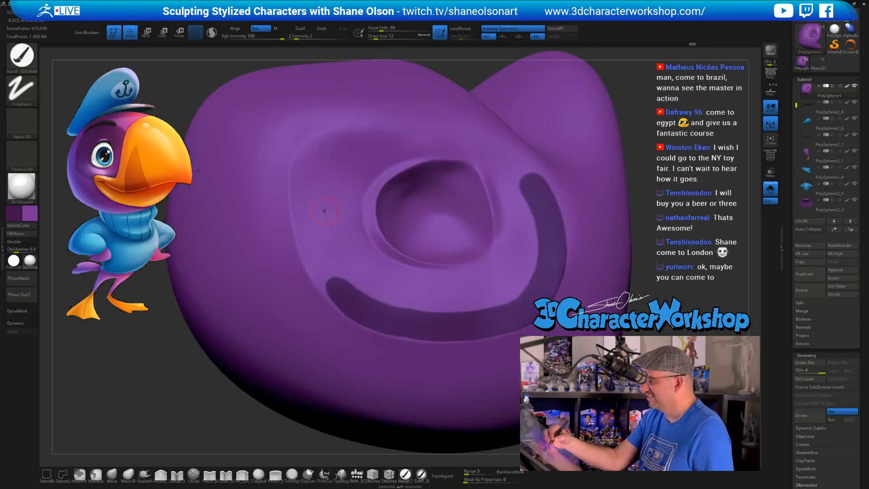
{"action": "mouse_move", "coordinate": [304, 161]}
{"action": "left_mouse_down"}
{"action": "mouse_move", "coordinate": [305, 209]}
{"action": "mouse_move", "coordinate": [323, 270]}
{"action": "left_mouse_up"}
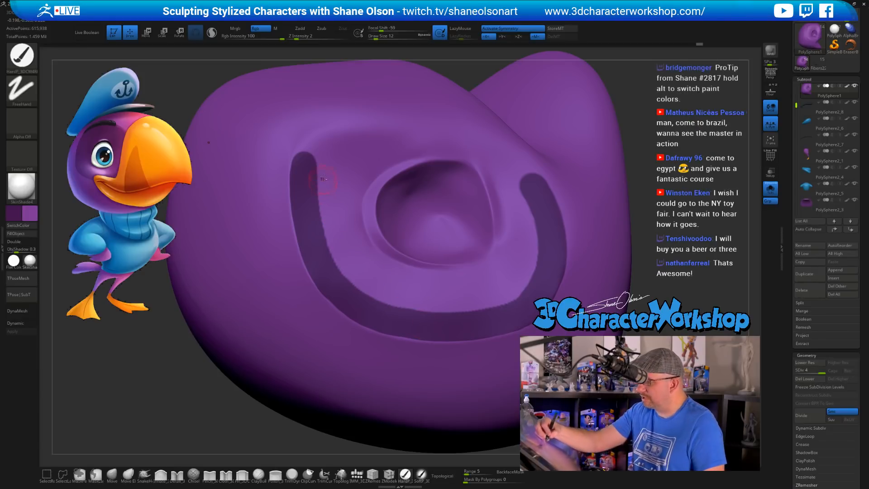
Fill the area between the eye patch's outline and the eye socket with dark purple strokes
{"action": "mouse_move", "coordinate": [319, 173]}
{"action": "left_mouse_down"}
{"action": "mouse_move", "coordinate": [336, 255]}
{"action": "mouse_move", "coordinate": [361, 291]}
{"action": "left_mouse_up"}
{"action": "left_click_drag", "start_coordinate": [344, 183], "coordinate": [393, 294]}
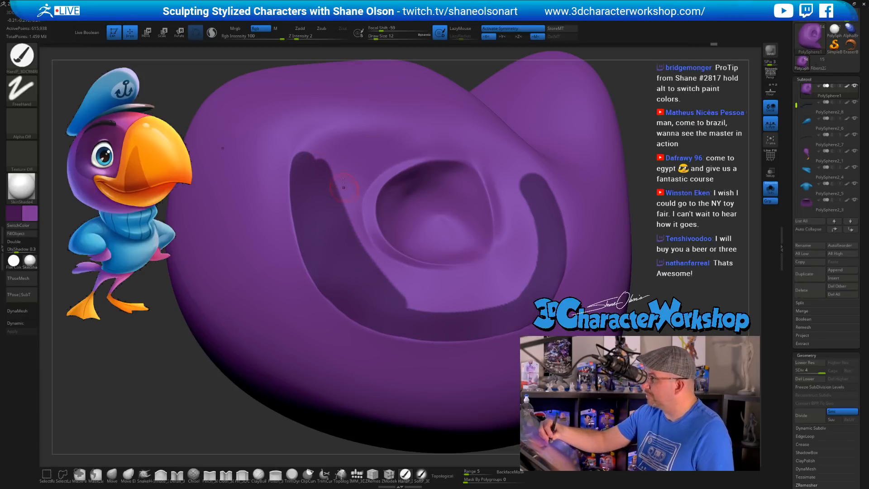
{"action": "mouse_move", "coordinate": [338, 169]}
{"action": "left_mouse_down"}
{"action": "mouse_move", "coordinate": [378, 235]}
{"action": "mouse_move", "coordinate": [423, 285]}
{"action": "mouse_move", "coordinate": [444, 295]}
{"action": "mouse_move", "coordinate": [520, 287]}
{"action": "mouse_move", "coordinate": [525, 201]}
{"action": "mouse_move", "coordinate": [502, 193]}
{"action": "mouse_move", "coordinate": [485, 283]}
{"action": "mouse_move", "coordinate": [434, 253]}
{"action": "mouse_move", "coordinate": [470, 237]}
{"action": "mouse_move", "coordinate": [487, 187]}
{"action": "mouse_move", "coordinate": [449, 182]}
{"action": "mouse_move", "coordinate": [394, 212]}
{"action": "mouse_move", "coordinate": [412, 224]}
{"action": "mouse_move", "coordinate": [470, 222]}
{"action": "mouse_move", "coordinate": [452, 214]}
{"action": "left_mouse_up"}
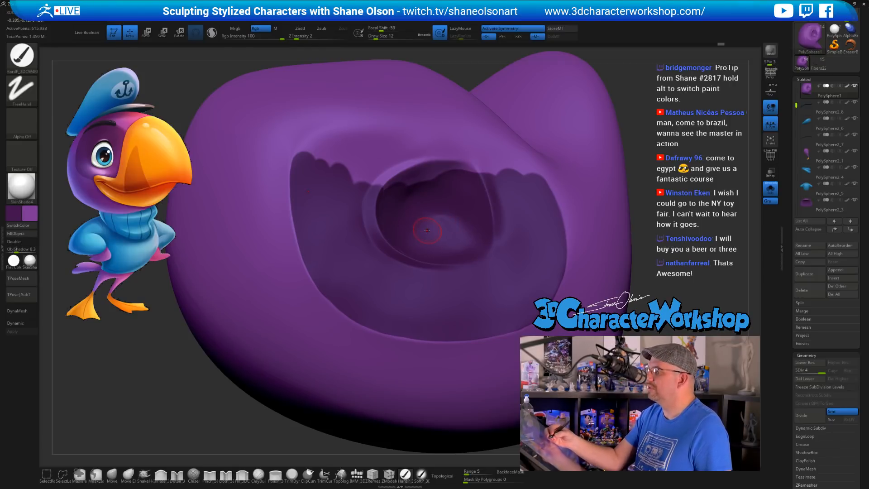
Show the whole character again and paint the remaining eye patch area up to the beak dark purple
{"action": "mouse_move", "coordinate": [428, 225]}
{"action": "right_mouse_down"}
{"action": "mouse_move", "coordinate": [430, 218]}
{"action": "mouse_move", "coordinate": [437, 240]}
{"action": "right_mouse_up"}
{"action": "left_click", "coordinate": [770, 188]}
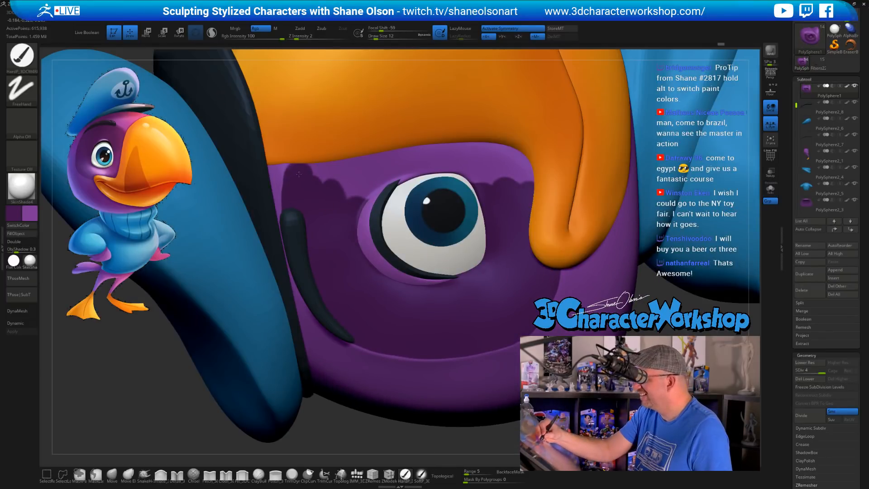
{"action": "mouse_move", "coordinate": [343, 202]}
{"action": "left_mouse_down"}
{"action": "mouse_move", "coordinate": [369, 170]}
{"action": "mouse_move", "coordinate": [325, 168]}
{"action": "mouse_move", "coordinate": [428, 157]}
{"action": "mouse_move", "coordinate": [374, 186]}
{"action": "left_mouse_up"}
{"action": "mouse_move", "coordinate": [434, 161]}
{"action": "left_mouse_down"}
{"action": "mouse_move", "coordinate": [493, 171]}
{"action": "mouse_move", "coordinate": [518, 154]}
{"action": "mouse_move", "coordinate": [525, 166]}
{"action": "left_mouse_up"}
{"action": "right_click_drag", "start_coordinate": [516, 295], "coordinate": [537, 224], "text": "ctrl"}
{"action": "mouse_move", "coordinate": [536, 225]}
{"action": "right_mouse_down"}
{"action": "mouse_move", "coordinate": [520, 243]}
{"action": "mouse_move", "coordinate": [500, 244]}
{"action": "mouse_move", "coordinate": [508, 224]}
{"action": "mouse_move", "coordinate": [478, 253]}
{"action": "mouse_move", "coordinate": [462, 255]}
{"action": "mouse_move", "coordinate": [500, 254]}
{"action": "mouse_move", "coordinate": [499, 268]}
{"action": "right_mouse_up"}
{"action": "right_click_drag", "start_coordinate": [443, 206], "coordinate": [446, 230], "text": "ctrl"}
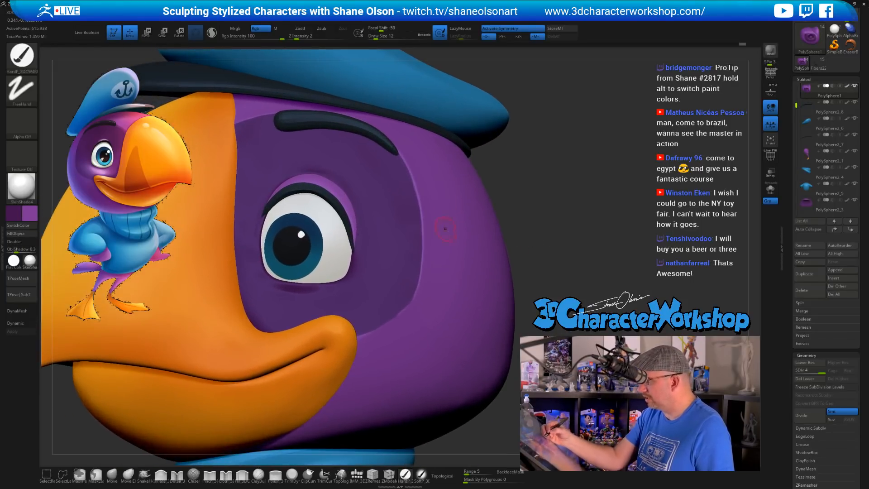
Sharpen the painted eye patch's sculpted outer edge with the Pinch brush
{"action": "left_click", "coordinate": [210, 473]}
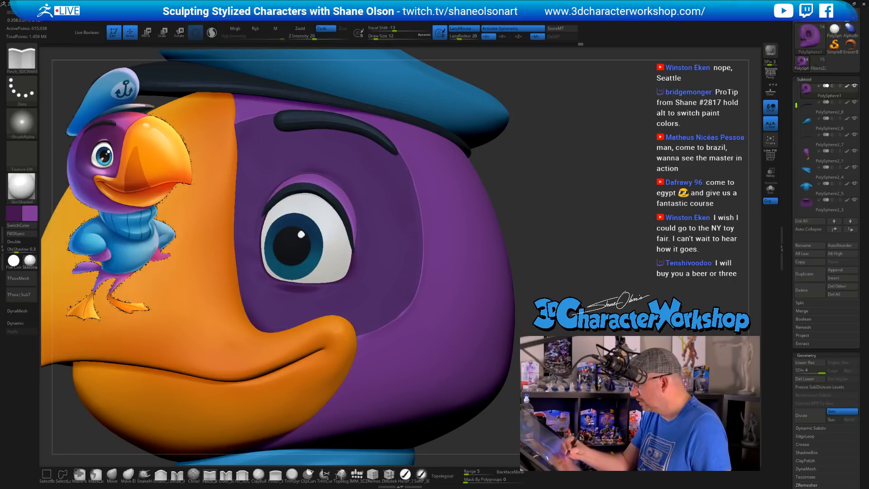
{"action": "left_click_drag", "start_coordinate": [531, 213], "coordinate": [728, 144]}
{"action": "mouse_move", "coordinate": [217, 316]}
{"action": "left_mouse_down"}
{"action": "mouse_move", "coordinate": [244, 299]}
{"action": "mouse_move", "coordinate": [294, 305]}
{"action": "mouse_move", "coordinate": [401, 282]}
{"action": "left_mouse_up"}
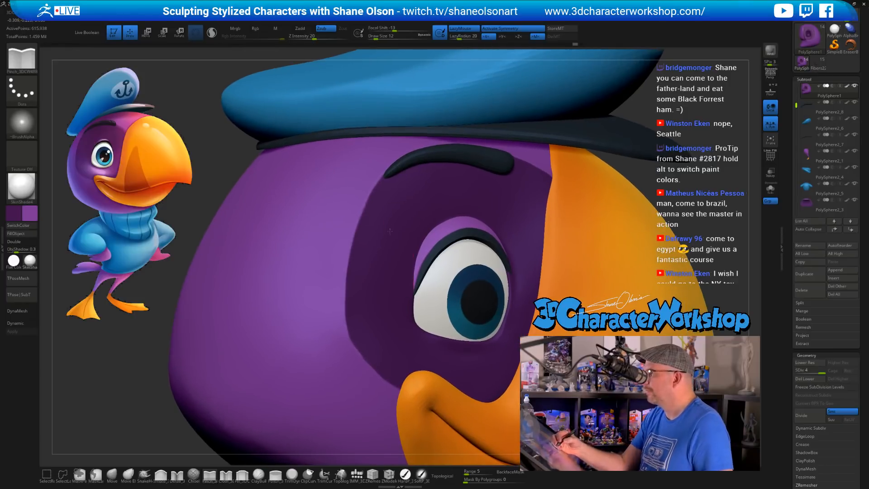
{"action": "left_click_drag", "start_coordinate": [390, 231], "coordinate": [366, 258]}
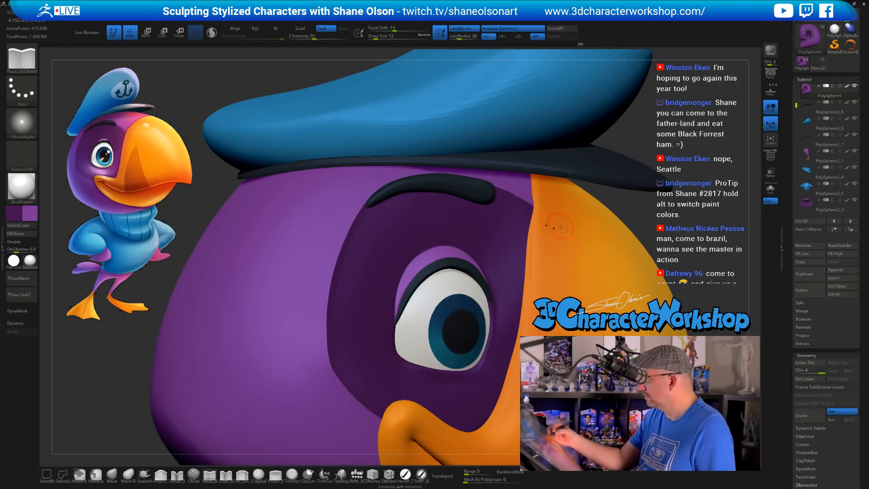
{"action": "mouse_move", "coordinate": [560, 227]}
{"action": "right_mouse_down"}
{"action": "mouse_move", "coordinate": [516, 251]}
{"action": "mouse_move", "coordinate": [463, 301]}
{"action": "mouse_move", "coordinate": [466, 283]}
{"action": "right_mouse_up"}
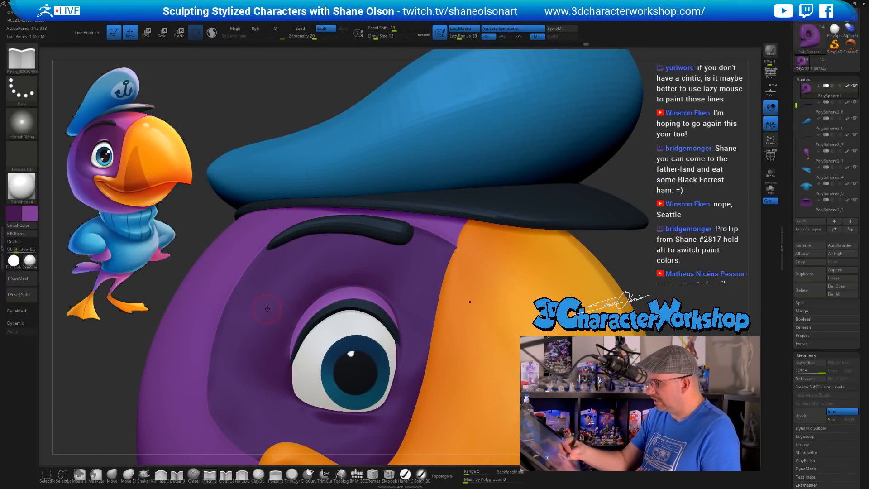
Turn off the Smooth brush's Rgb effect and set its Z Intensity to 100
{"action": "key", "text": "shift"}
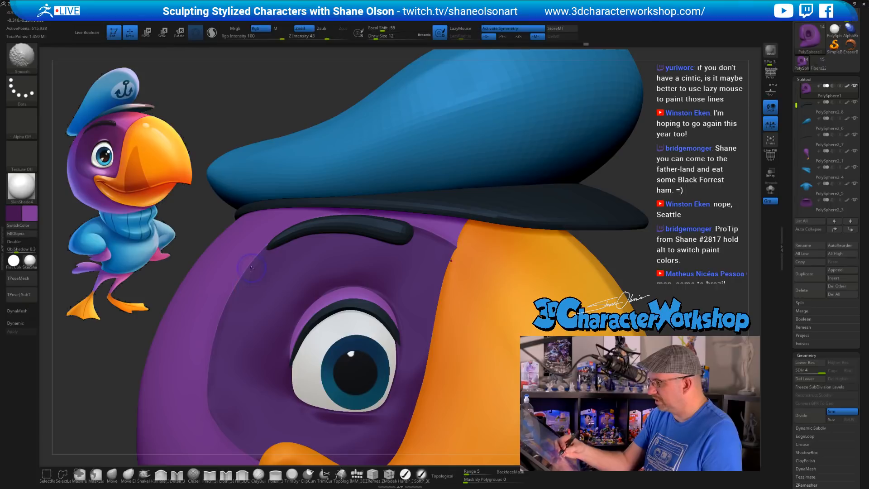
{"action": "left_click", "coordinate": [264, 29]}
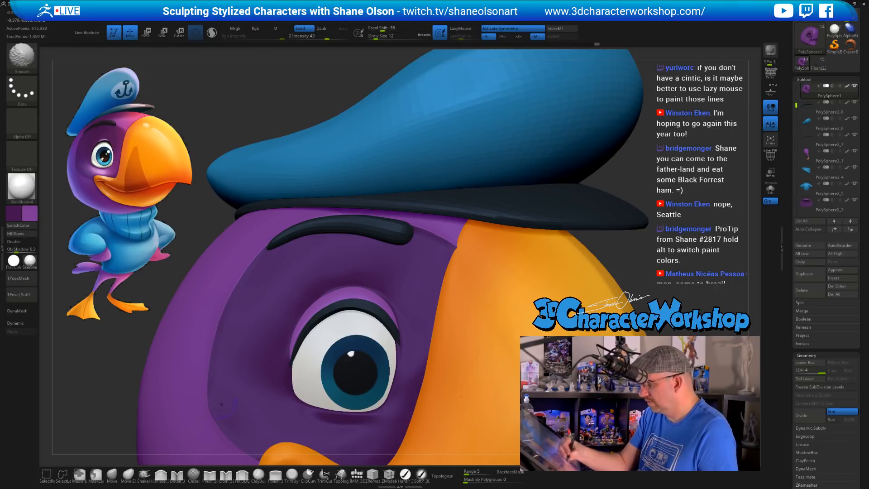
{"action": "left_click", "coordinate": [346, 37]}
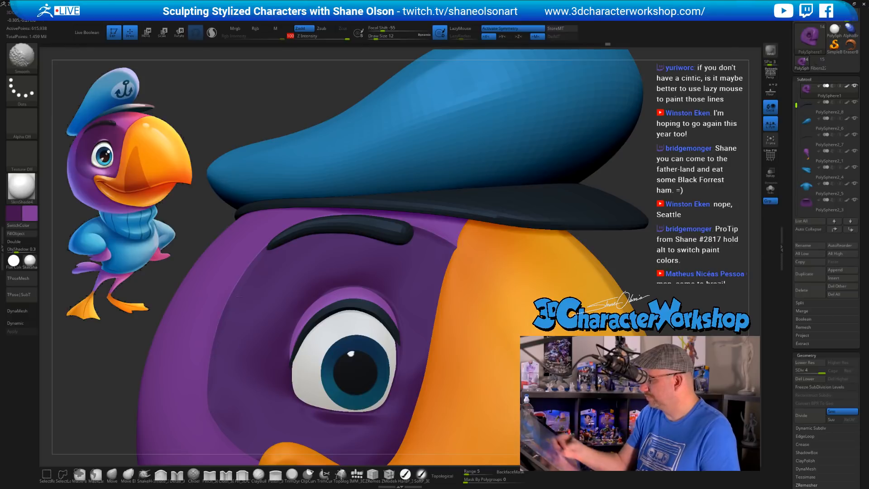
{"action": "mouse_move", "coordinate": [509, 282]}
{"action": "right_mouse_down", "text": "alt"}
{"action": "mouse_move", "coordinate": [440, 278]}
{"action": "mouse_move", "coordinate": [566, 287]}
{"action": "mouse_move", "coordinate": [547, 263]}
{"action": "mouse_move", "coordinate": [496, 254]}
{"action": "mouse_move", "coordinate": [469, 330]}
{"action": "mouse_move", "coordinate": [447, 341]}
{"action": "mouse_move", "coordinate": [473, 342]}
{"action": "mouse_move", "coordinate": [518, 272]}
{"action": "right_mouse_up", "text": "alt"}
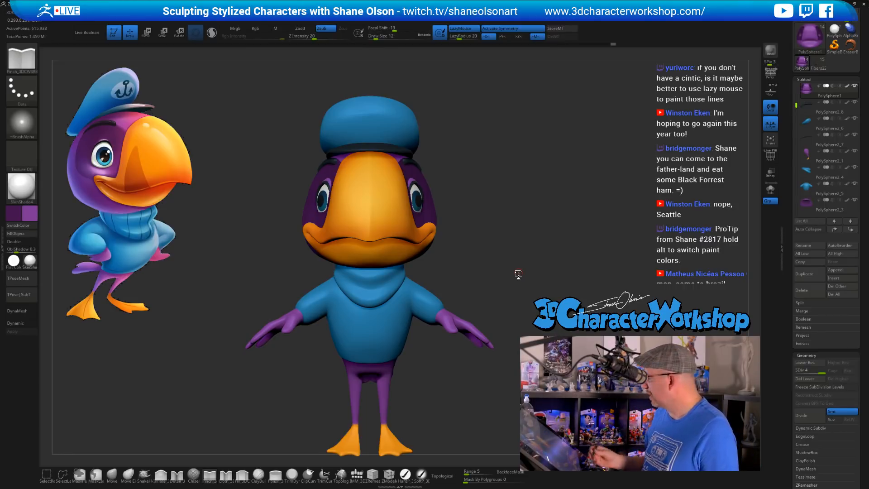
Select the blue hat, apply its dynamic subdivision and divide the mesh up to subdivision level 7
{"action": "left_click_drag", "start_coordinate": [521, 193], "coordinate": [477, 217]}
{"action": "left_click", "coordinate": [392, 177], "text": "alt"}
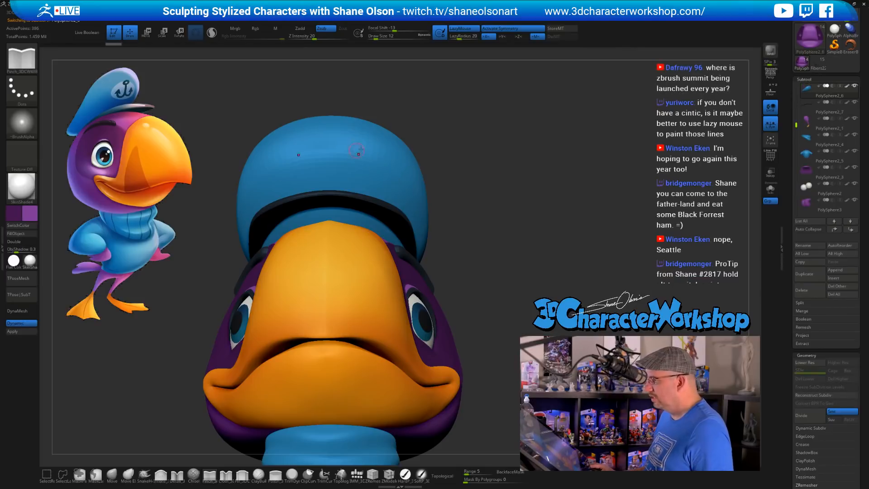
{"action": "left_click", "coordinate": [16, 332]}
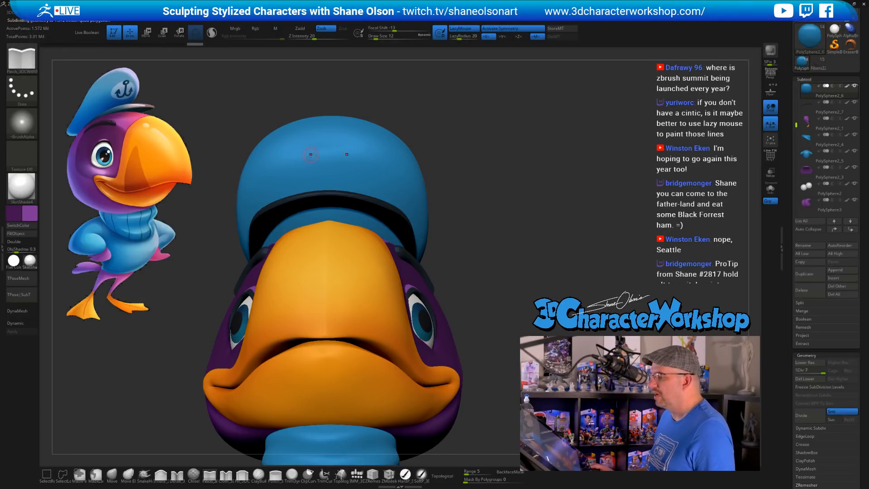
Bring the reference image into Spotlight editing, move it over the model's head and enlarge it until the hats roughly match in size
{"action": "left_click_drag", "start_coordinate": [483, 141], "coordinate": [492, 140]}
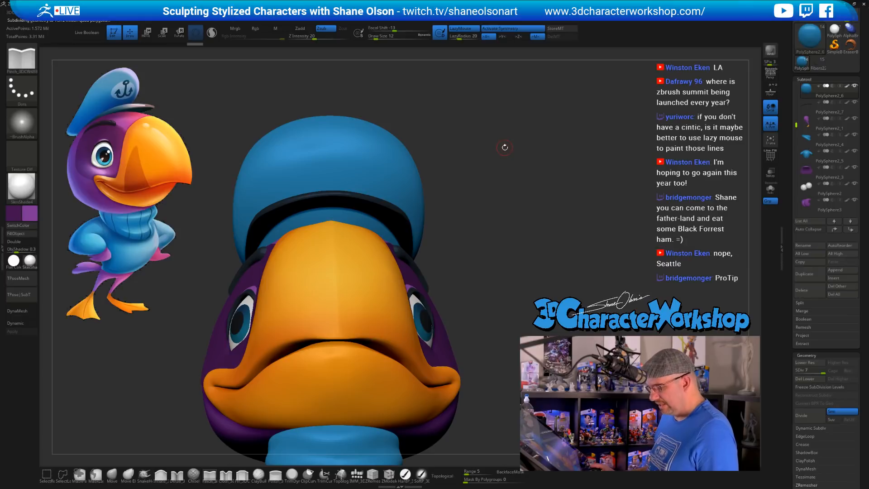
{"action": "key", "text": "z"}
{"action": "left_click_drag", "start_coordinate": [457, 116], "coordinate": [585, 228]}
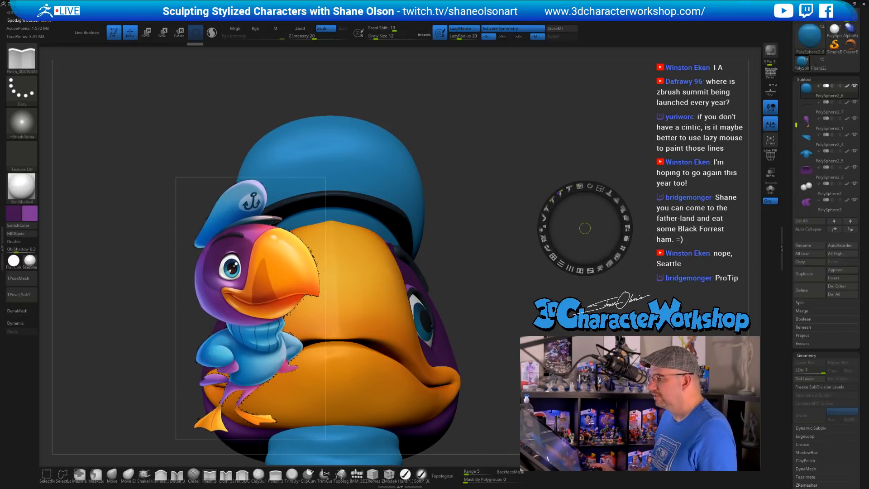
{"action": "left_click_drag", "start_coordinate": [497, 149], "coordinate": [375, 220]}
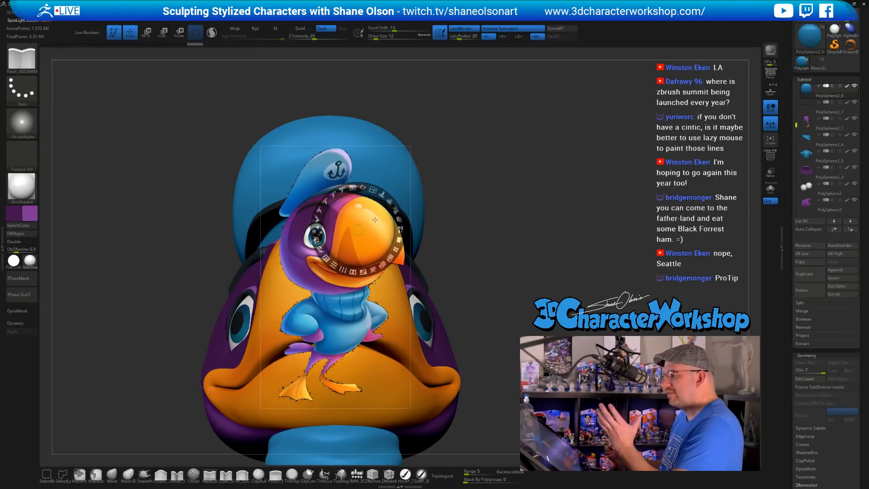
{"action": "left_click_drag", "start_coordinate": [372, 190], "coordinate": [379, 218]}
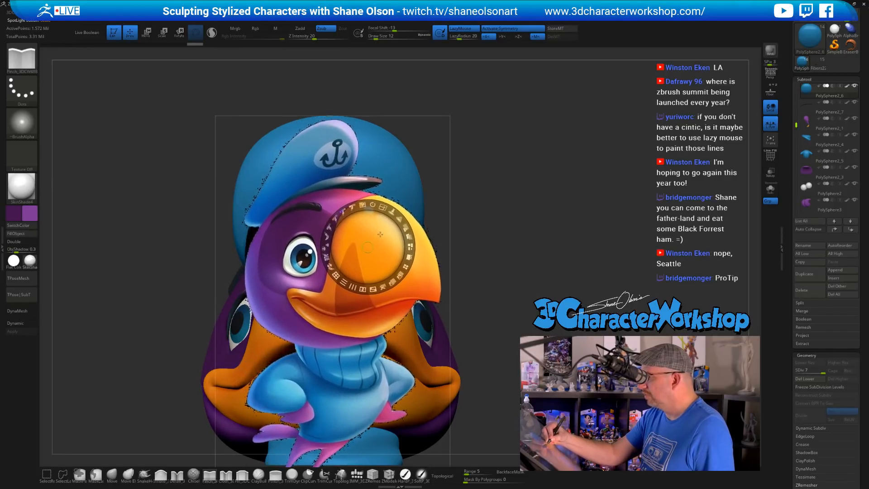
{"action": "left_click_drag", "start_coordinate": [367, 247], "coordinate": [340, 172]}
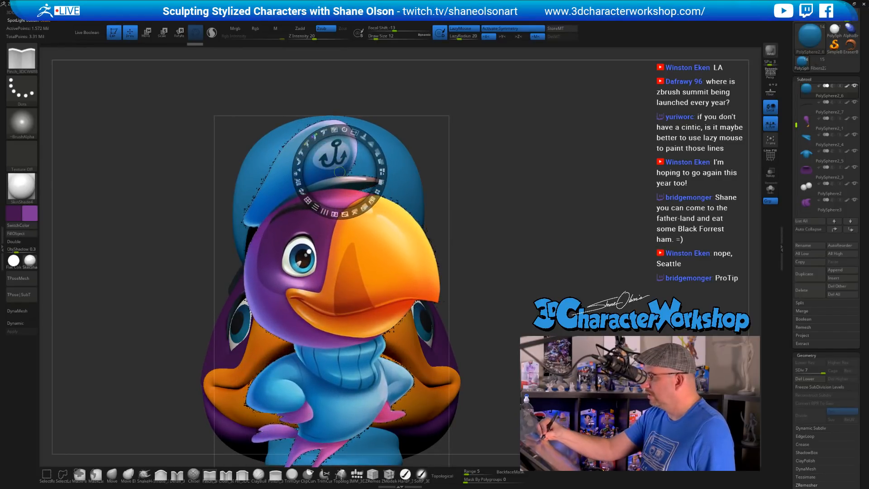
{"action": "left_click_drag", "start_coordinate": [354, 132], "coordinate": [360, 136]}
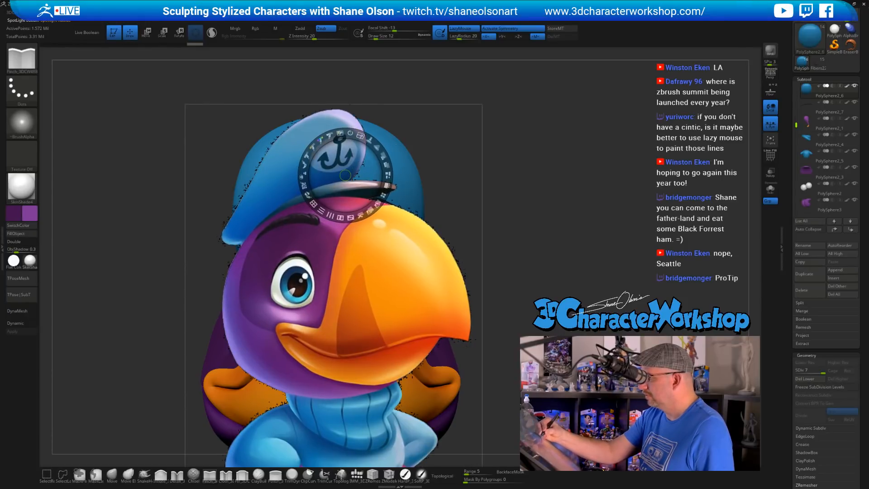
{"action": "key", "text": "z"}
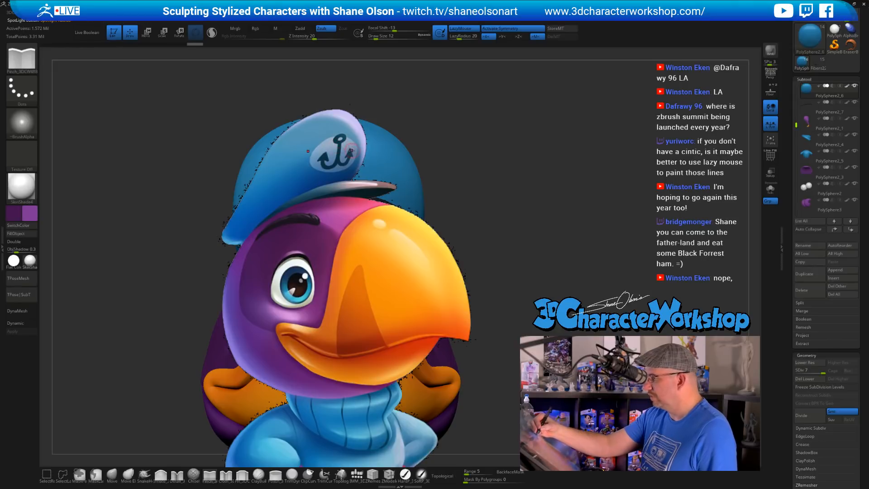
{"action": "key", "text": "z"}
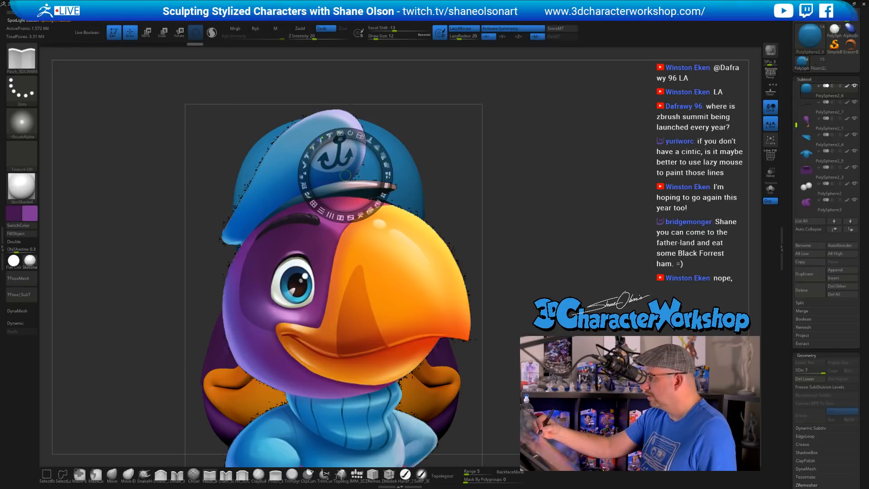
Make the reference overlay semi-transparent, centre its anchor emblem on the front of the hat and turn on Spotlight projection
{"action": "left_click_drag", "start_coordinate": [344, 174], "coordinate": [326, 166]}
{"action": "mouse_move", "coordinate": [342, 129]}
{"action": "left_mouse_down"}
{"action": "mouse_move", "coordinate": [353, 135]}
{"action": "mouse_move", "coordinate": [342, 149]}
{"action": "mouse_move", "coordinate": [363, 150]}
{"action": "mouse_move", "coordinate": [345, 132]}
{"action": "left_mouse_up"}
{"action": "left_click_drag", "start_coordinate": [342, 145], "coordinate": [343, 147]}
{"action": "key", "text": "z"}
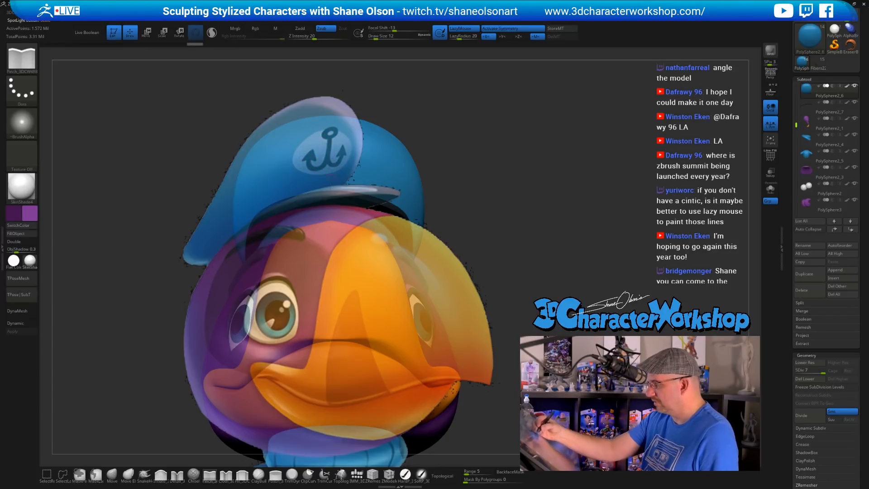
{"action": "key", "text": "3"}
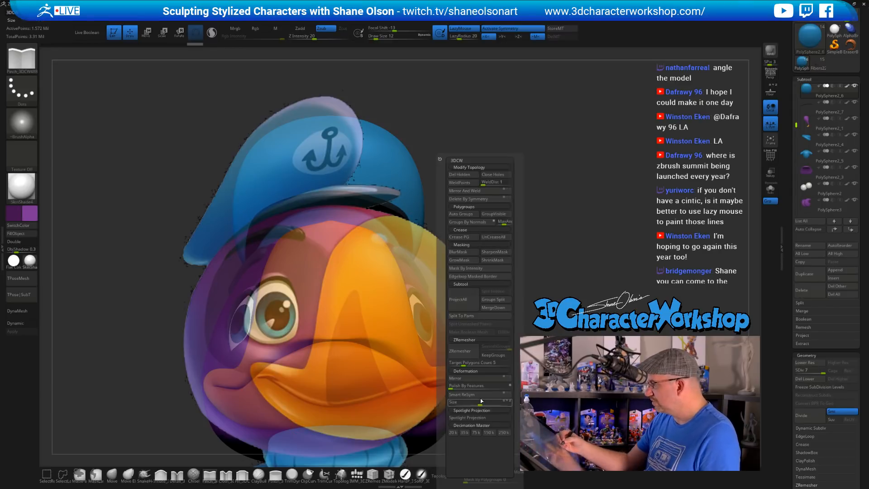
{"action": "left_click", "coordinate": [484, 411]}
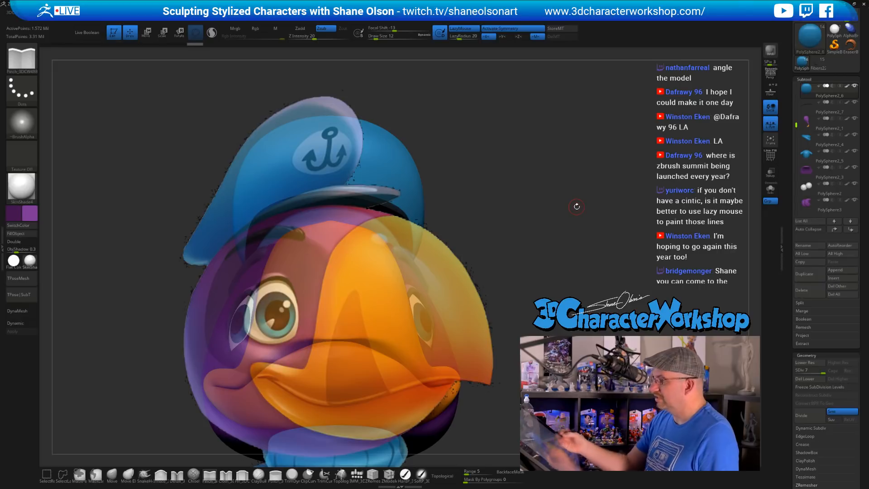
Try to project the reference's anchor emblem onto the front of the hat with the hard paint brush
{"action": "left_click", "coordinate": [405, 474]}
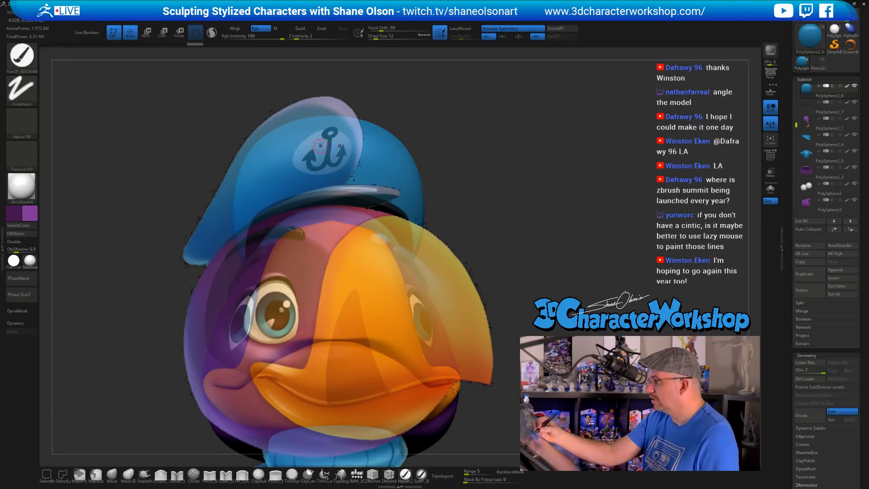
{"action": "mouse_move", "coordinate": [323, 132]}
{"action": "left_mouse_down"}
{"action": "mouse_move", "coordinate": [292, 165]}
{"action": "mouse_move", "coordinate": [318, 159]}
{"action": "left_mouse_up"}
{"action": "key", "text": "ctrl+z"}
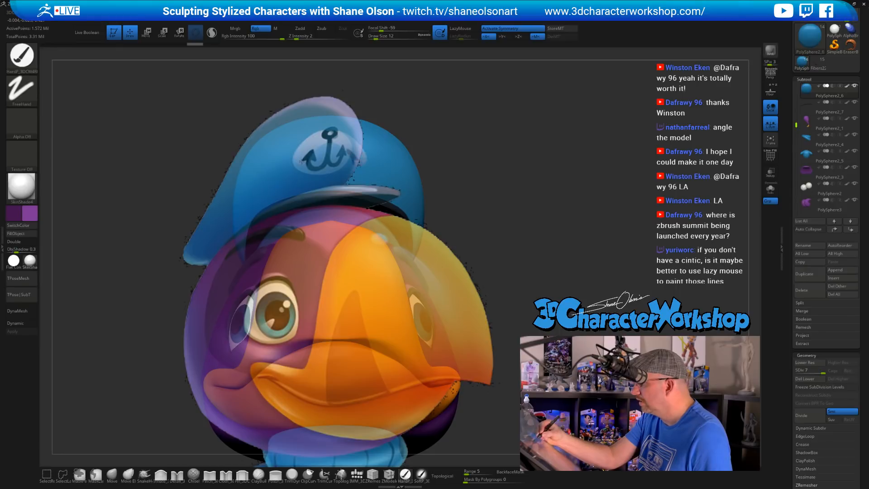
{"action": "mouse_move", "coordinate": [304, 163]}
{"action": "left_mouse_down"}
{"action": "mouse_move", "coordinate": [311, 169]}
{"action": "mouse_move", "coordinate": [330, 150]}
{"action": "left_mouse_up"}
{"action": "left_click_drag", "start_coordinate": [313, 161], "coordinate": [312, 153]}
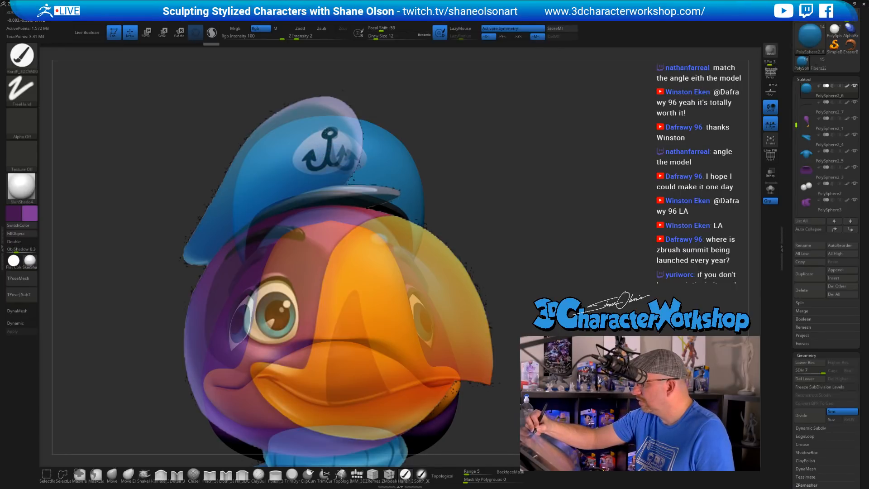
Undo the projected anchor and turn the head to the reference's three-quarter angle so the hat sits beneath the overlaid reference
{"action": "key", "text": "shift"}
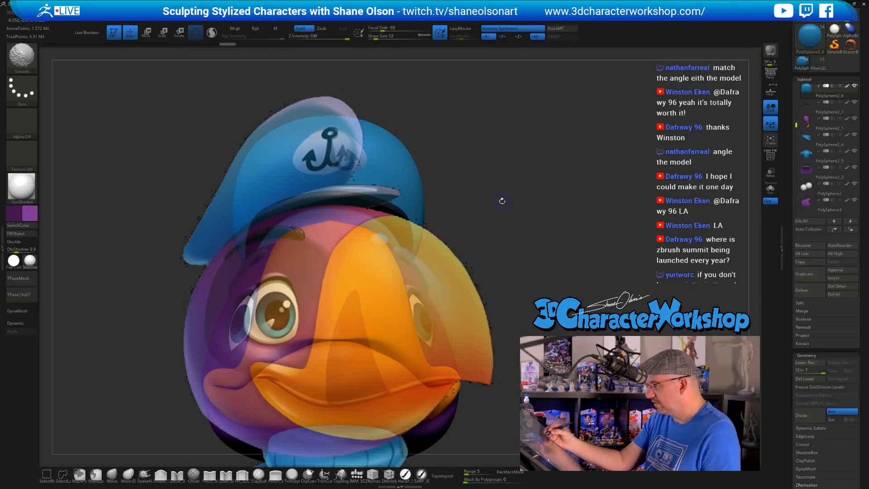
{"action": "key", "text": "z"}
{"action": "key", "text": "shift+z"}
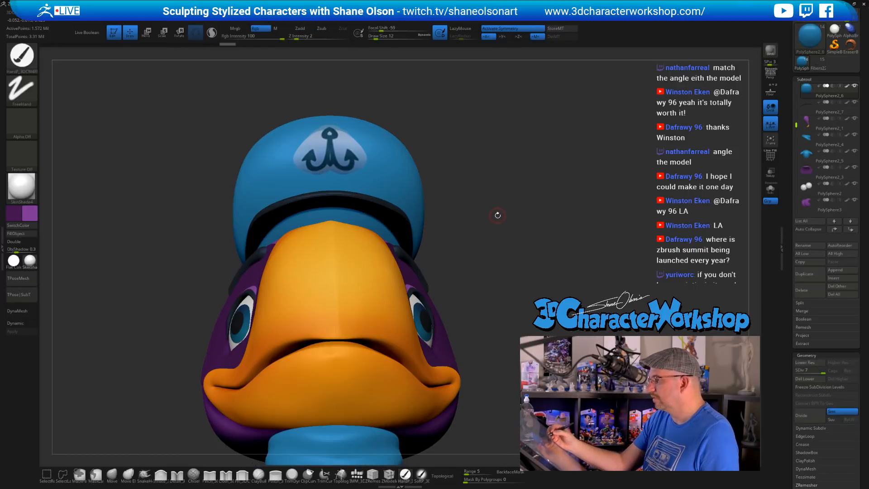
{"action": "left_click_drag", "start_coordinate": [497, 215], "coordinate": [468, 240]}
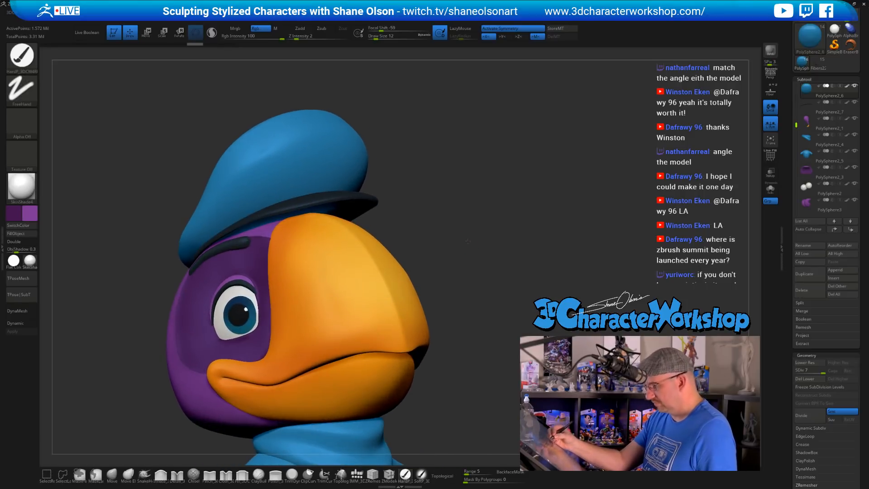
{"action": "key", "text": "shift+z"}
{"action": "left_click_drag", "start_coordinate": [561, 207], "coordinate": [556, 214]}
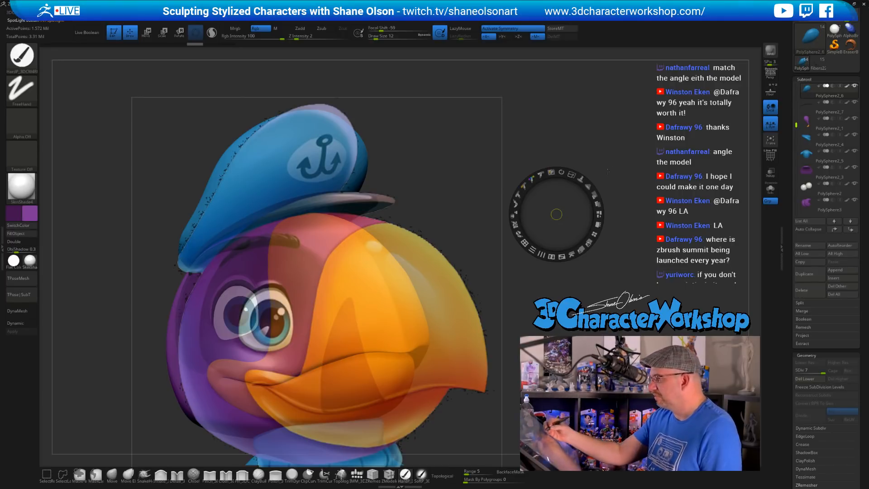
Leave Spotlight editing and orient the parrot model so the front of the hat sits under the reference image's anchor emblem
{"action": "key", "text": "z"}
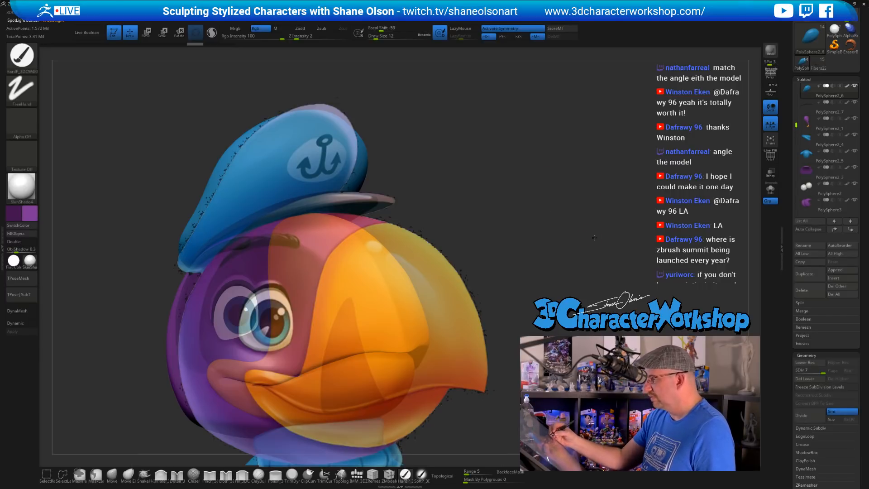
{"action": "mouse_move", "coordinate": [594, 237]}
{"action": "left_mouse_down"}
{"action": "mouse_move", "coordinate": [592, 244]}
{"action": "mouse_move", "coordinate": [571, 226]}
{"action": "mouse_move", "coordinate": [471, 221]}
{"action": "left_mouse_up"}
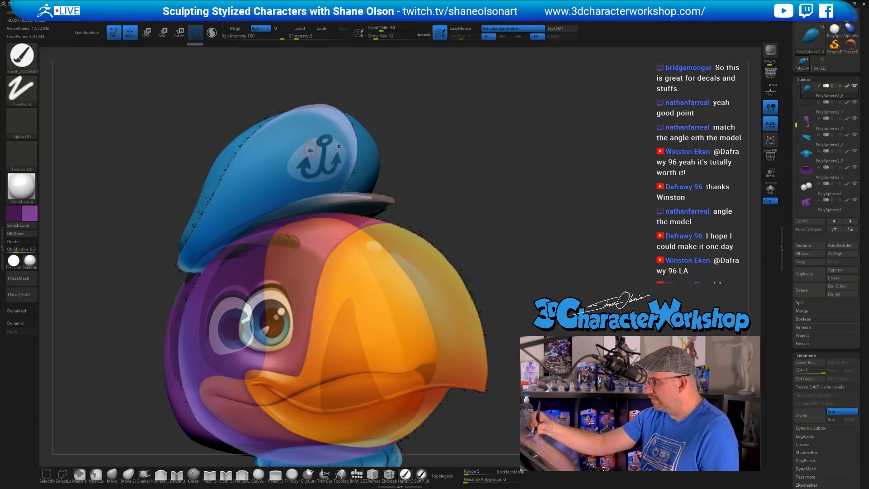
{"action": "key", "text": "shift+f"}
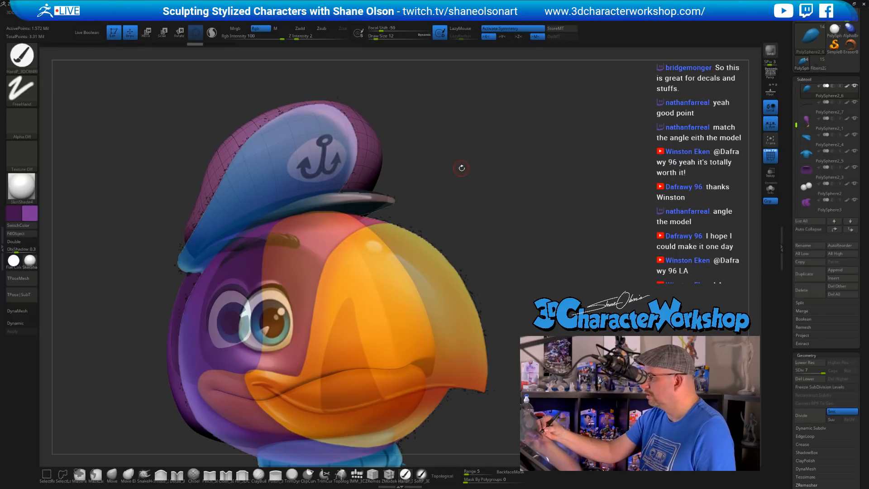
{"action": "key", "text": "shift"}
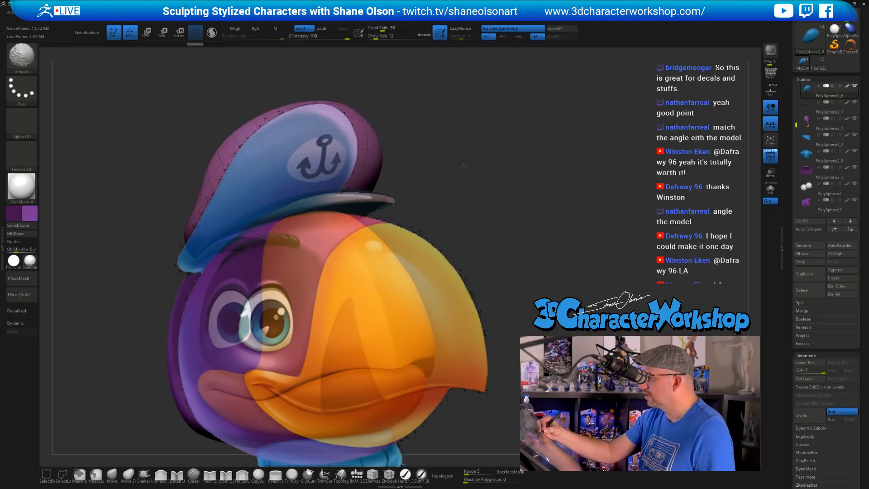
{"action": "left_click_drag", "start_coordinate": [462, 166], "coordinate": [421, 248]}
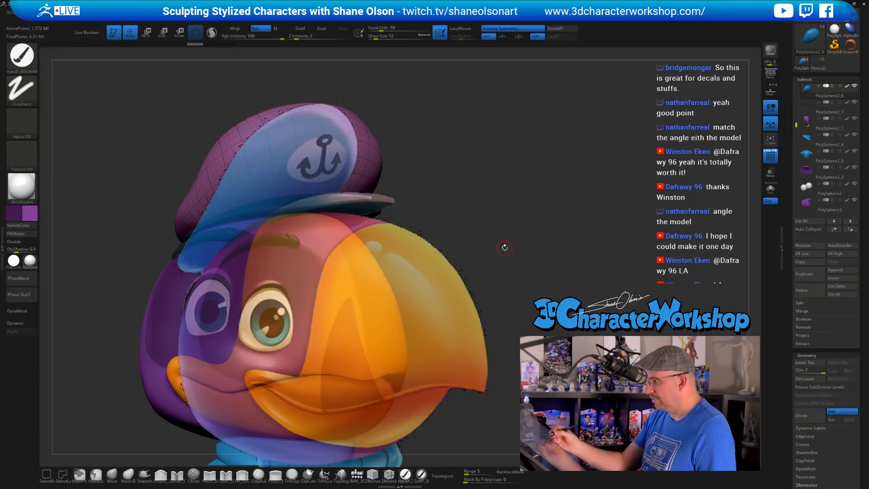
{"action": "key", "text": "shift+f"}
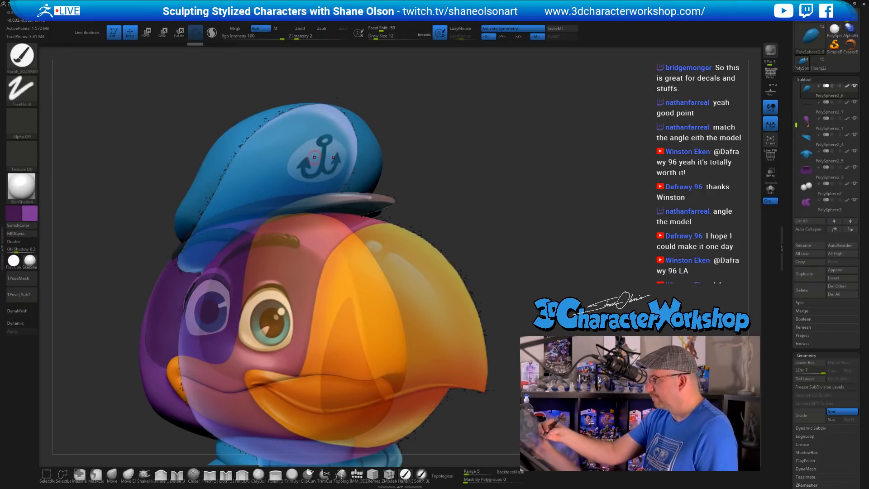
Project the reference's anchor emblem and light patch onto the front of the hat, reducing the draw size to 7 for the details
{"action": "left_click_drag", "start_coordinate": [309, 157], "coordinate": [303, 161]}
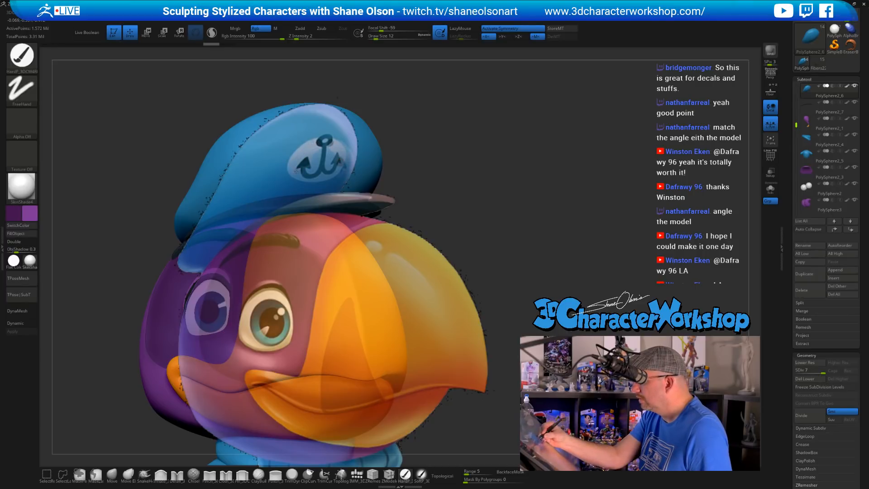
{"action": "left_click_drag", "start_coordinate": [302, 168], "coordinate": [310, 177]}
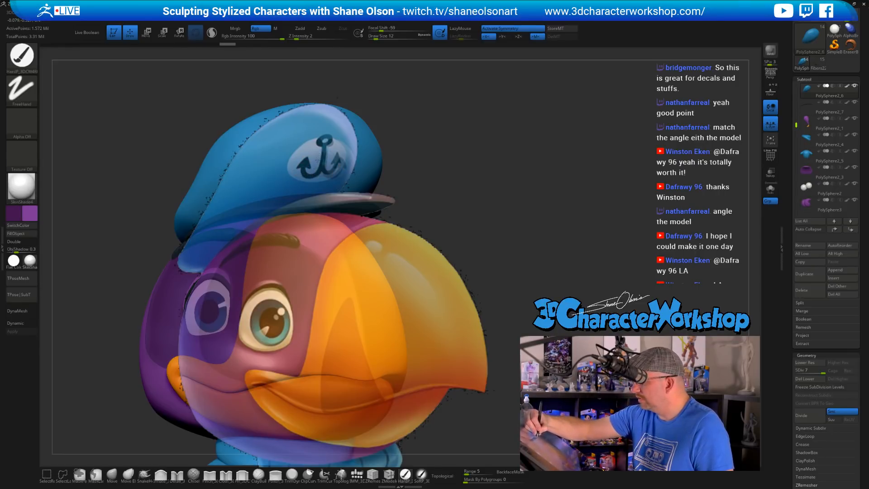
{"action": "left_click_drag", "start_coordinate": [318, 146], "coordinate": [317, 140]}
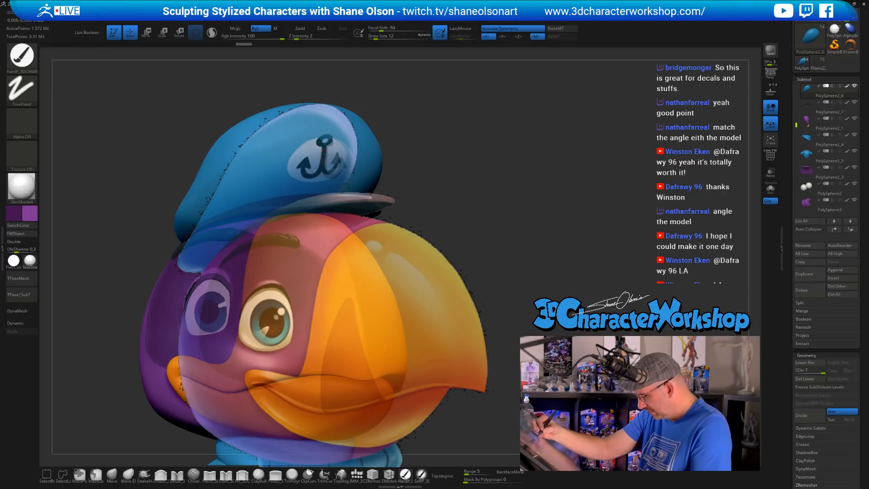
{"action": "key", "text": "["}
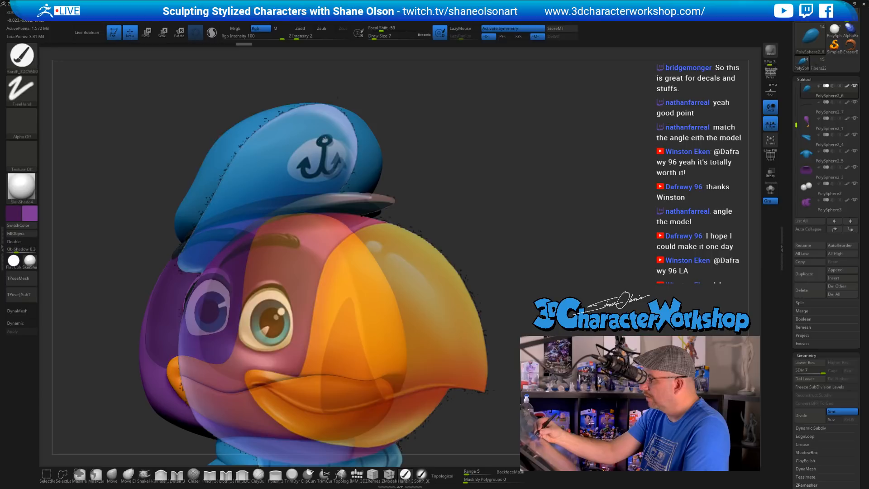
{"action": "left_click_drag", "start_coordinate": [320, 142], "coordinate": [317, 145]}
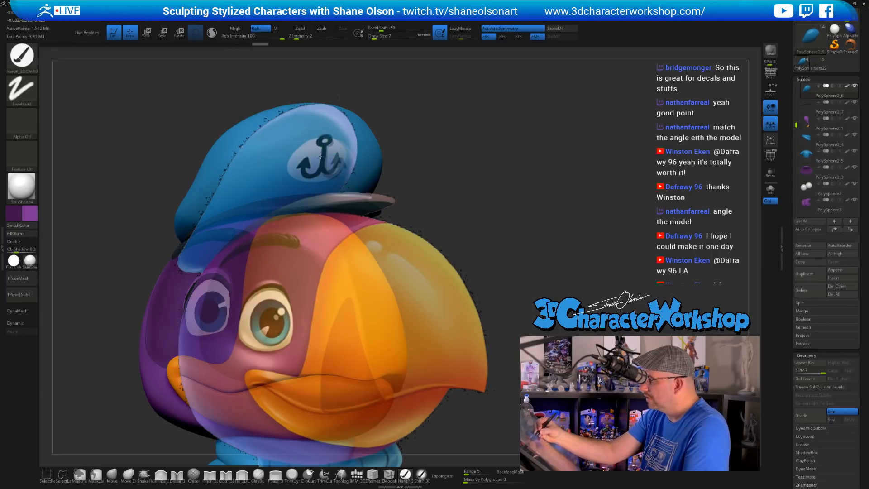
{"action": "left_click_drag", "start_coordinate": [310, 175], "coordinate": [296, 165]}
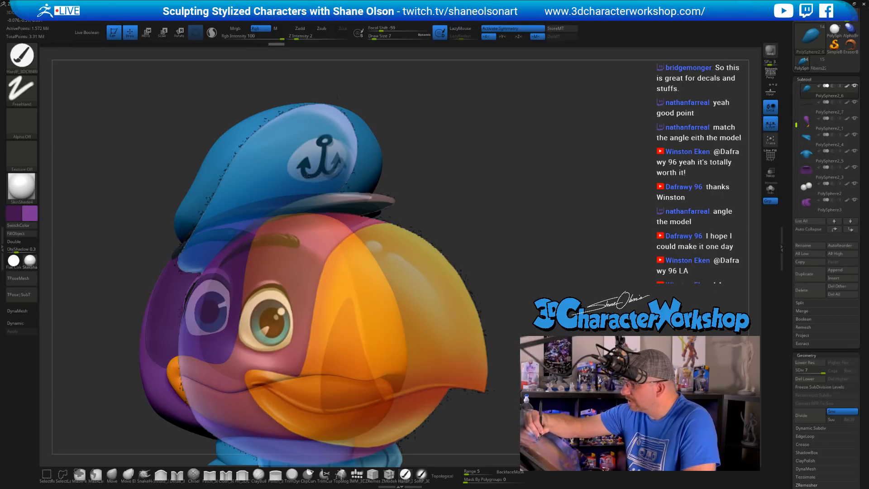
{"action": "left_click_drag", "start_coordinate": [292, 169], "coordinate": [292, 156]}
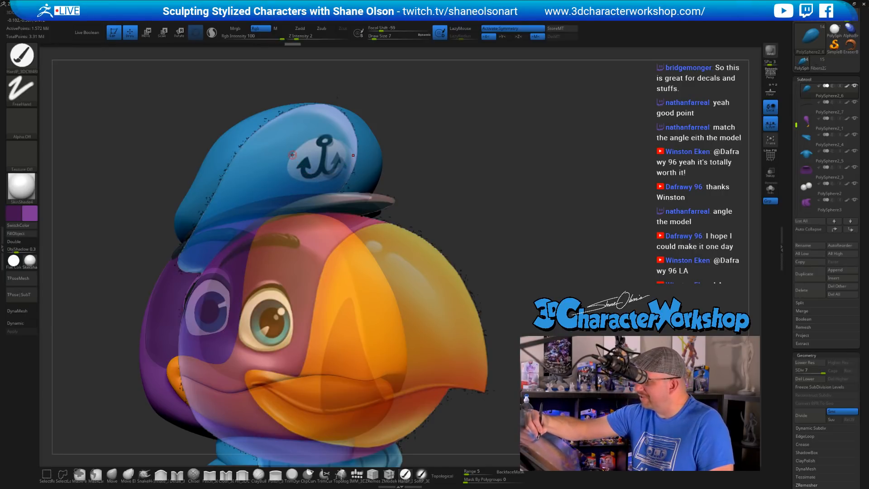
Hide the Spotlight reference overlay
{"action": "key", "text": "shift+z"}
{"action": "key", "text": "shift+z"}
{"action": "key", "text": "shift+z"}
{"action": "key", "text": "shift+z"}
{"action": "key", "text": "shift+z"}
{"action": "key", "text": "shift+z"}
{"action": "key", "text": "shift+z"}
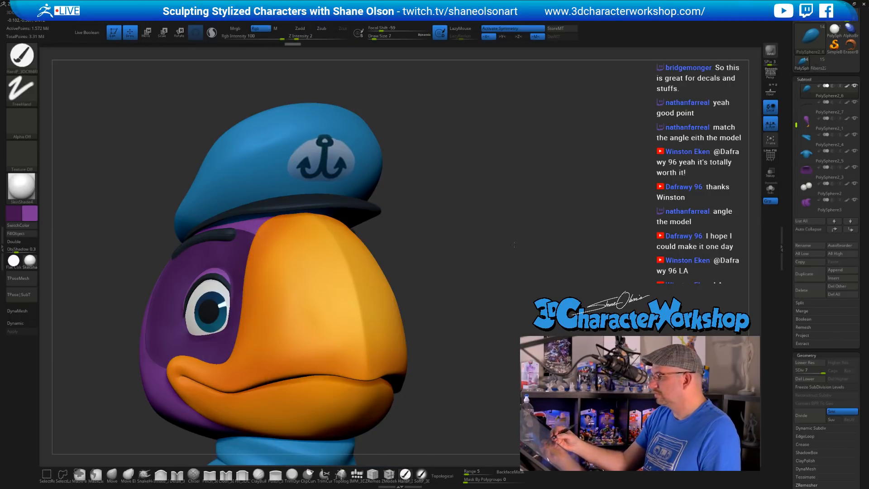
Set the draw size to 3, sample the anchor's dark blue and repaint the pointed tips of its hooks
{"action": "mouse_move", "coordinate": [517, 245]}
{"action": "left_mouse_down", "text": "alt"}
{"action": "mouse_move", "coordinate": [471, 254]}
{"action": "mouse_move", "coordinate": [489, 252]}
{"action": "mouse_move", "coordinate": [480, 253]}
{"action": "mouse_move", "coordinate": [477, 231]}
{"action": "mouse_move", "coordinate": [483, 193]}
{"action": "mouse_move", "coordinate": [478, 290]}
{"action": "mouse_move", "coordinate": [477, 262]}
{"action": "left_mouse_up", "text": "alt"}
{"action": "right_click_drag", "start_coordinate": [348, 202], "coordinate": [335, 257], "text": "ctrl"}
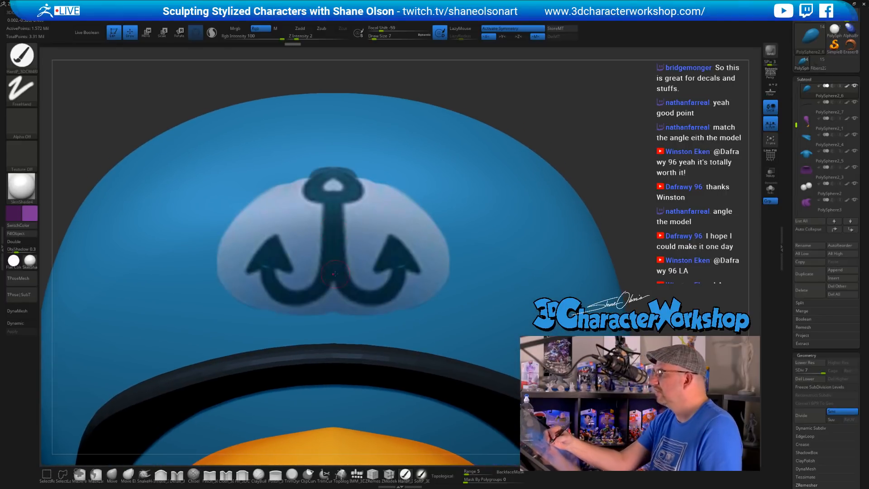
{"action": "key", "text": "bracketleft"}
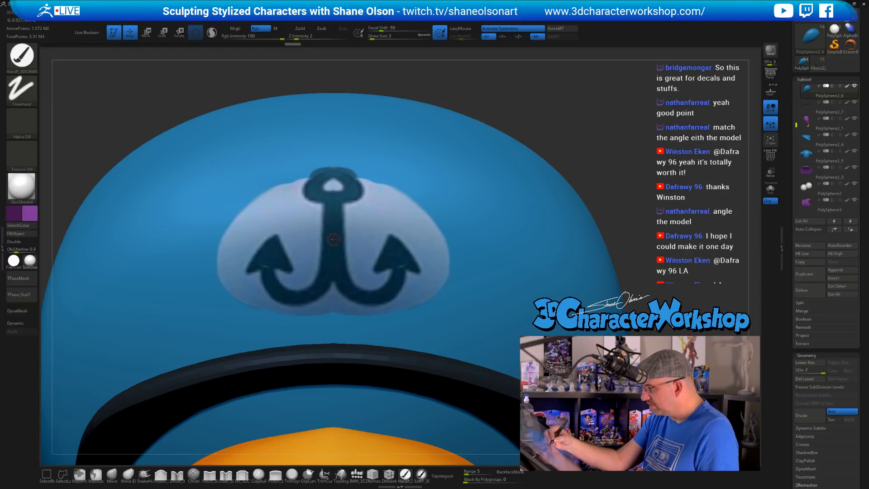
{"action": "key", "text": "c"}
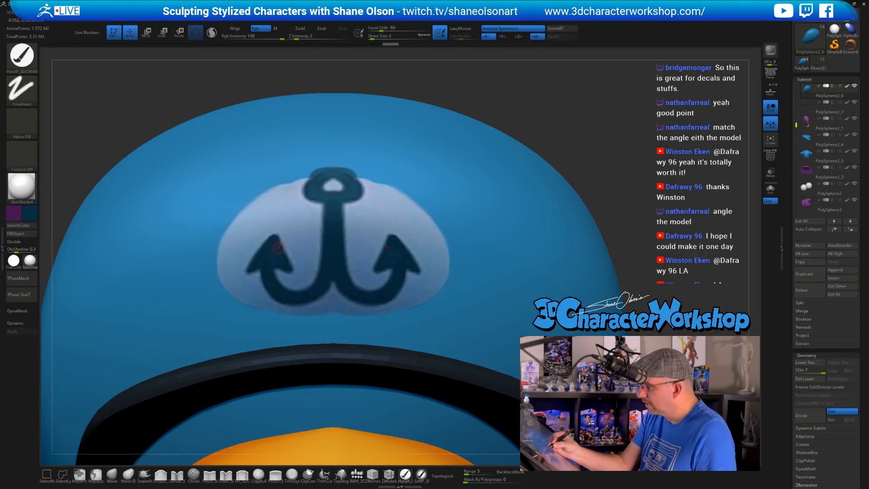
{"action": "left_click_drag", "start_coordinate": [274, 241], "coordinate": [285, 260]}
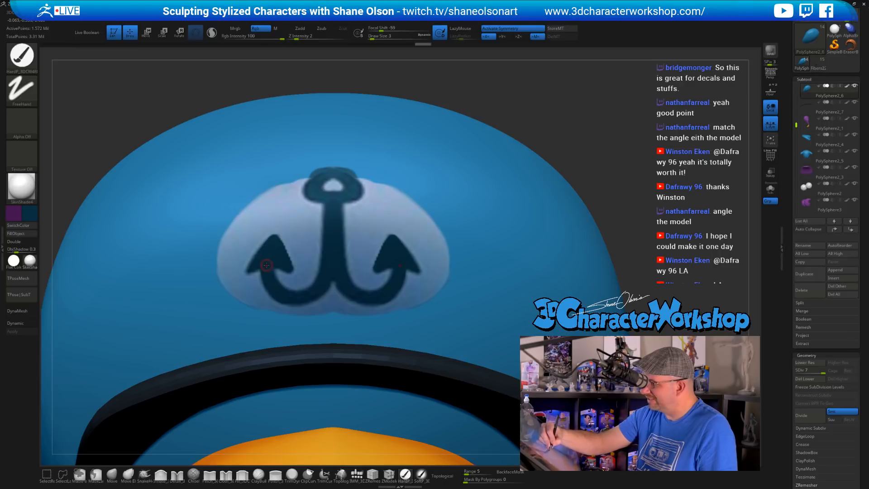
Repaint the anchor's ring in dark blue at draw size 2 and fill its hole with the sampled light patch colour
{"action": "key", "text": "bracketleft"}
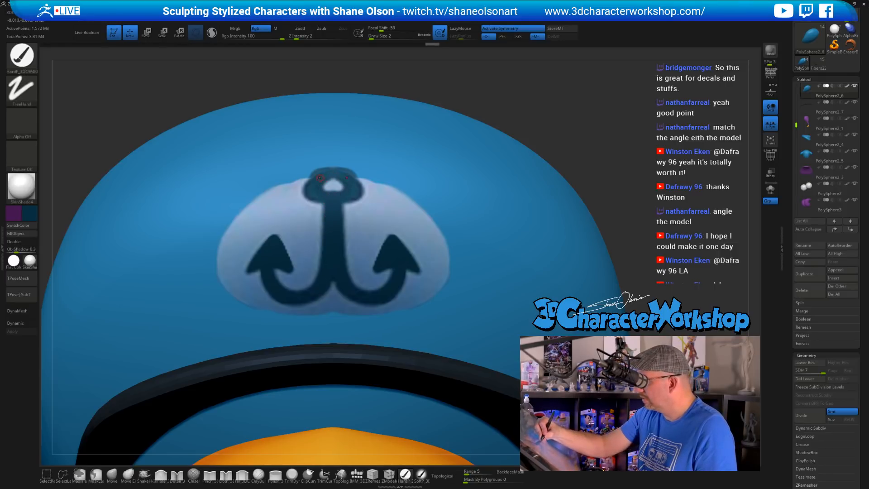
{"action": "left_click_drag", "start_coordinate": [332, 171], "coordinate": [311, 179]}
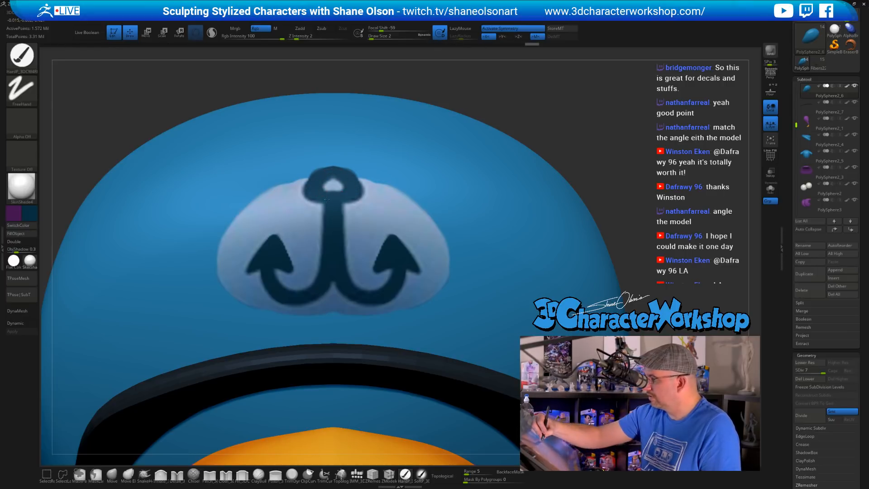
{"action": "key", "text": "c"}
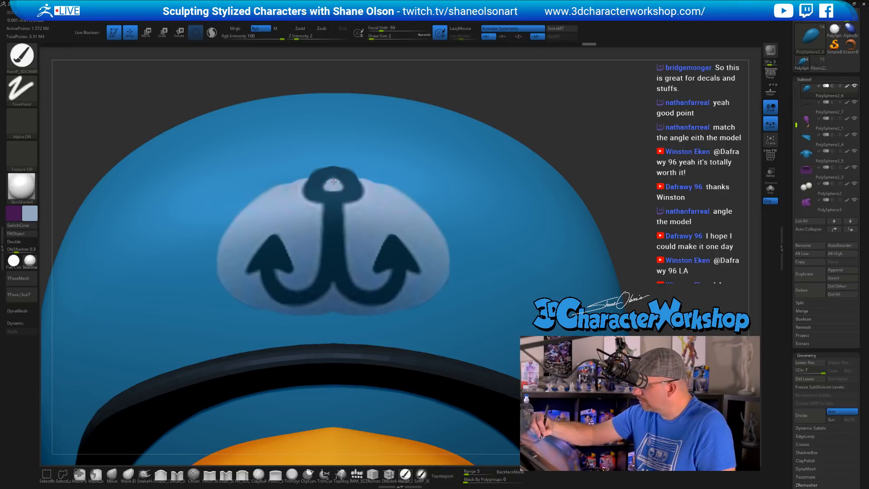
{"action": "left_click_drag", "start_coordinate": [329, 187], "coordinate": [307, 185]}
{"action": "key", "text": "ctrl+z"}
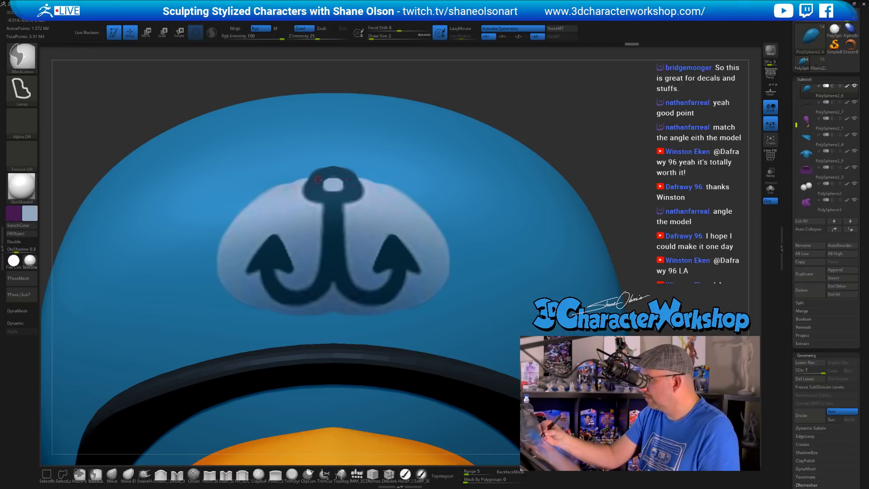
Set the focal shift to 11 and draw size to 3, and clean up the ring's side edges with the sampled dark blue
{"action": "key", "text": "c"}
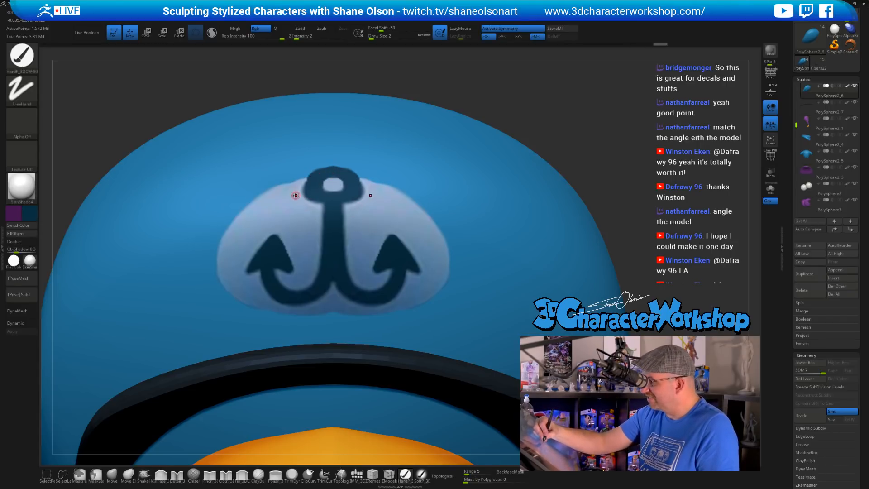
{"action": "key", "text": "c"}
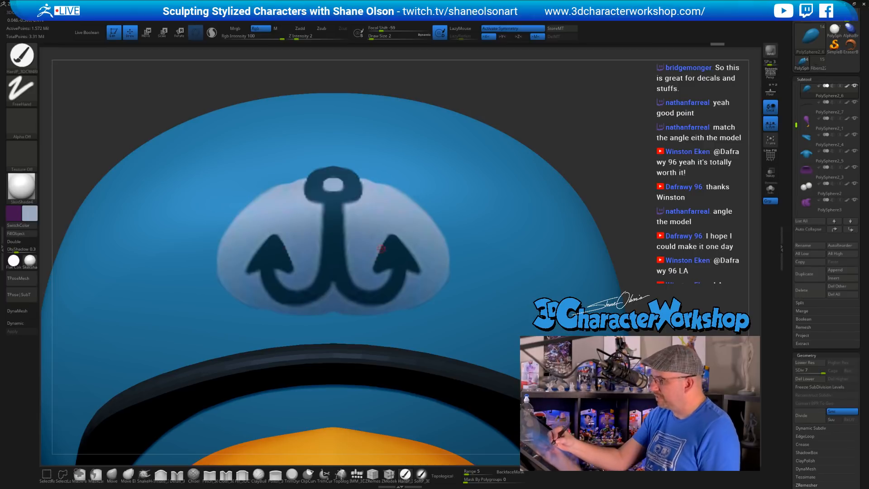
{"action": "left_click_drag", "start_coordinate": [380, 28], "coordinate": [382, 28]}
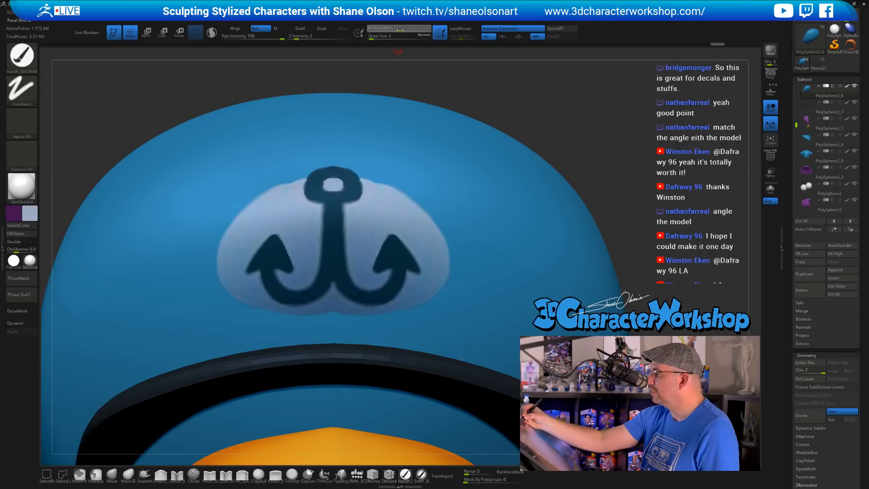
{"action": "left_click_drag", "start_coordinate": [401, 29], "coordinate": [405, 29]}
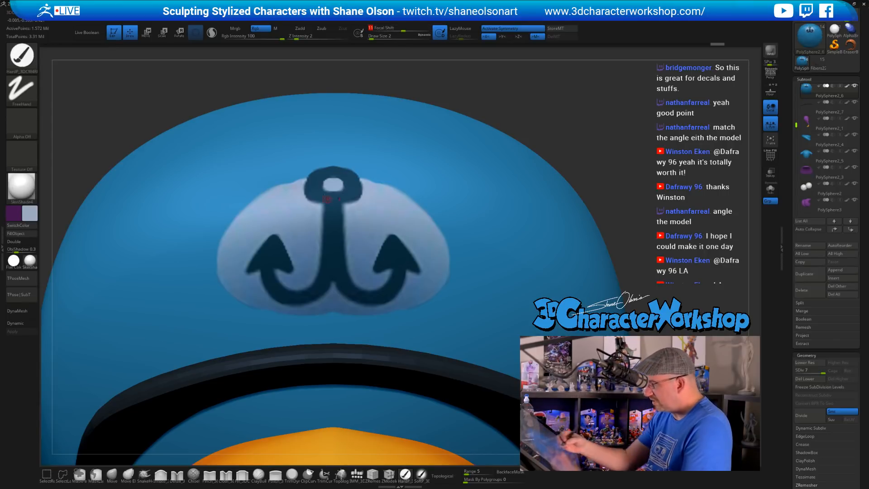
{"action": "key", "text": "]"}
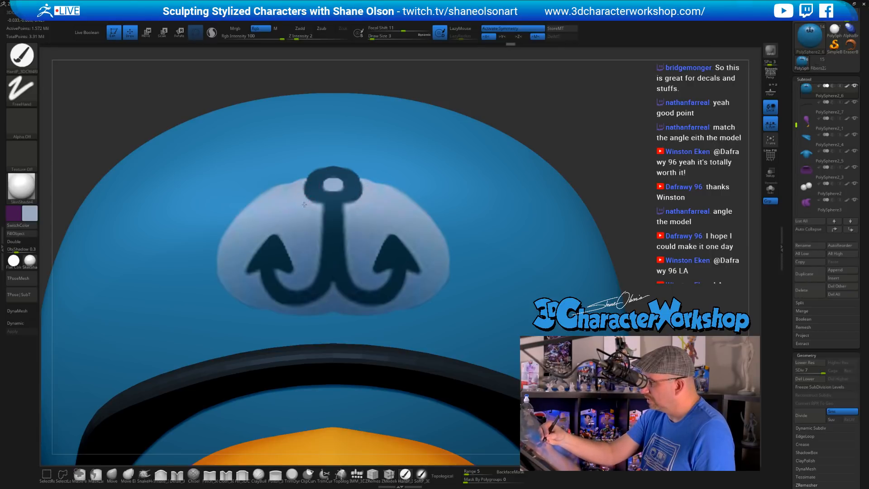
{"action": "key", "text": "c"}
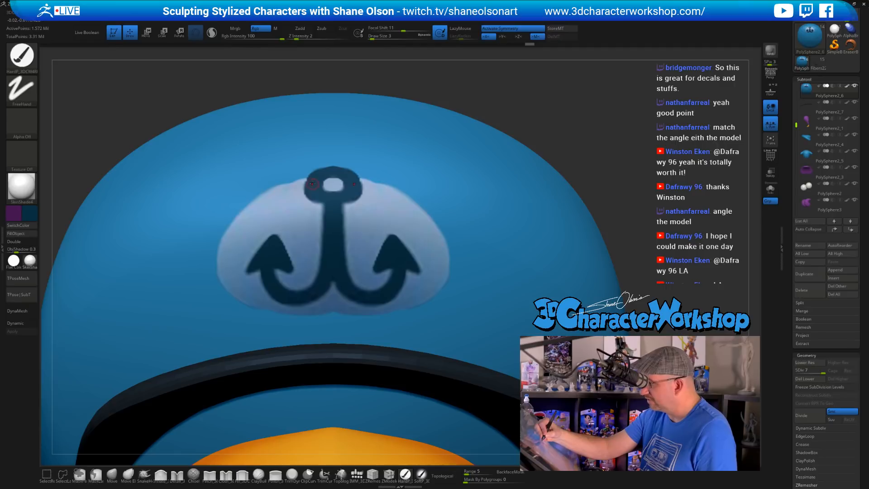
{"action": "left_click_drag", "start_coordinate": [304, 181], "coordinate": [310, 192]}
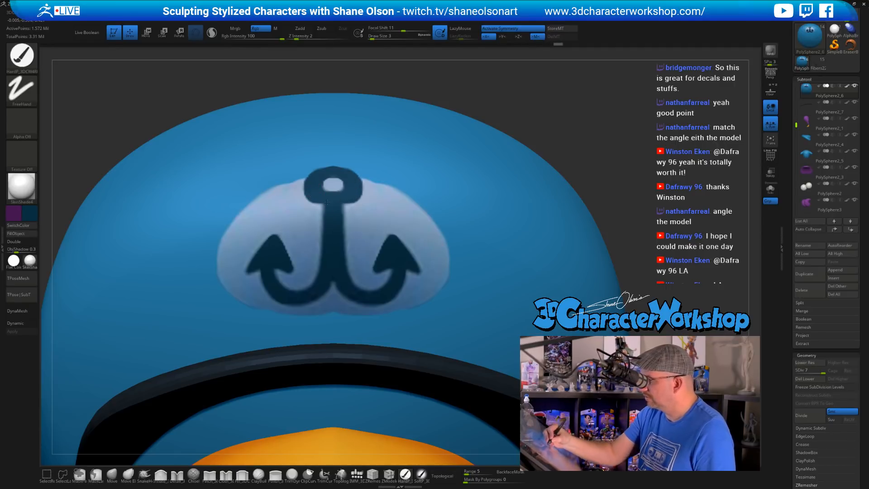
Sample the hat's blue and paint along the light patch's lower edge to smooth its outline beneath the anchor
{"action": "right_click_drag", "start_coordinate": [347, 224], "coordinate": [295, 311], "text": "ctrl"}
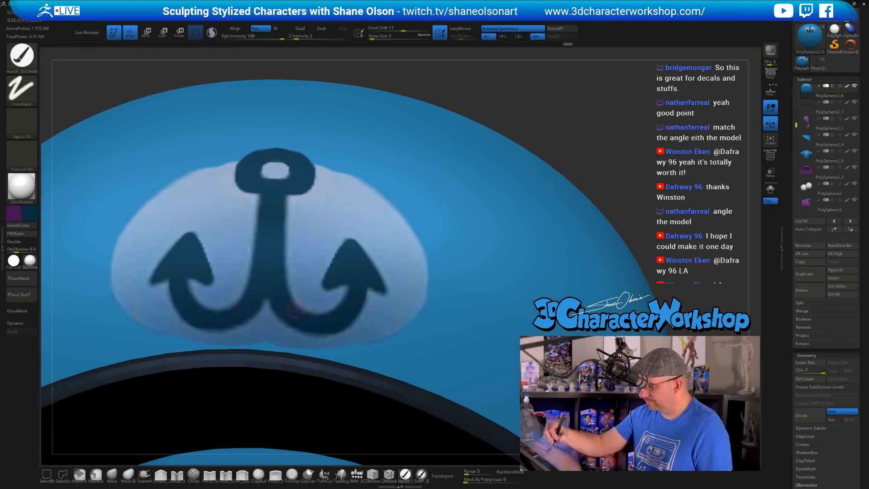
{"action": "key", "text": "c"}
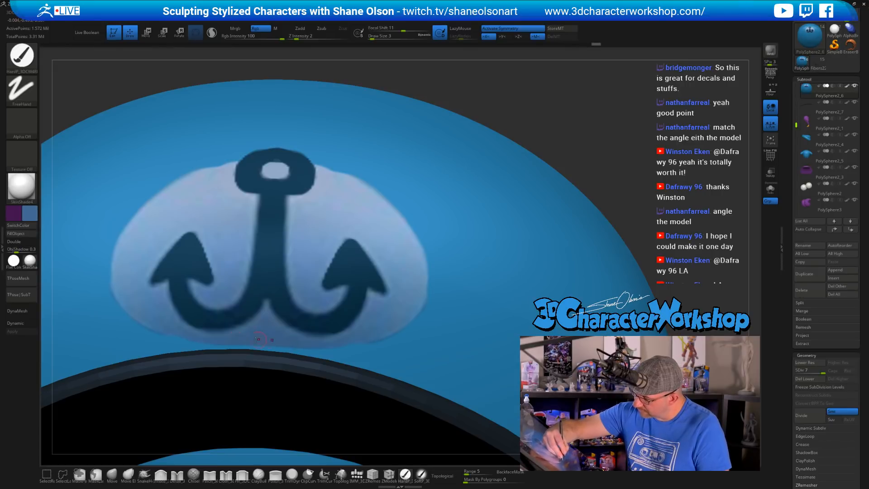
{"action": "right_click_drag", "start_coordinate": [198, 340], "coordinate": [169, 325]}
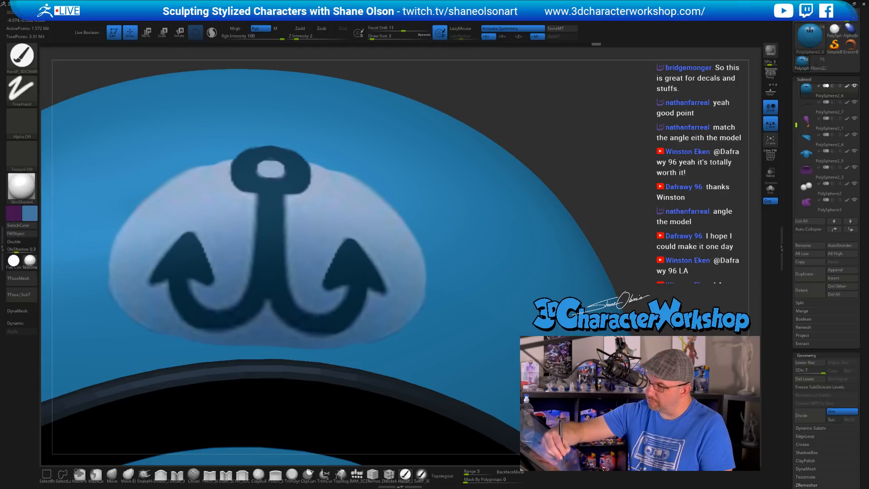
{"action": "left_click_drag", "start_coordinate": [167, 329], "coordinate": [202, 335]}
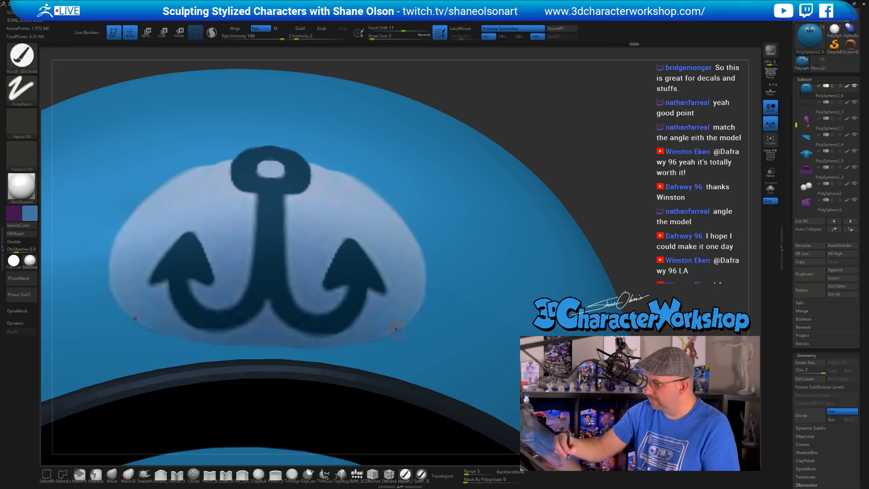
Show the Spotlight reference overlay again over the full parrot character
{"action": "mouse_move", "coordinate": [407, 324]}
{"action": "right_mouse_down", "text": "ctrl"}
{"action": "mouse_move", "coordinate": [551, 220]}
{"action": "mouse_move", "coordinate": [493, 195]}
{"action": "right_mouse_up", "text": "ctrl"}
{"action": "right_click_drag", "start_coordinate": [471, 235], "coordinate": [448, 312]}
{"action": "right_click_drag", "start_coordinate": [421, 250], "coordinate": [417, 302], "text": "ctrl"}
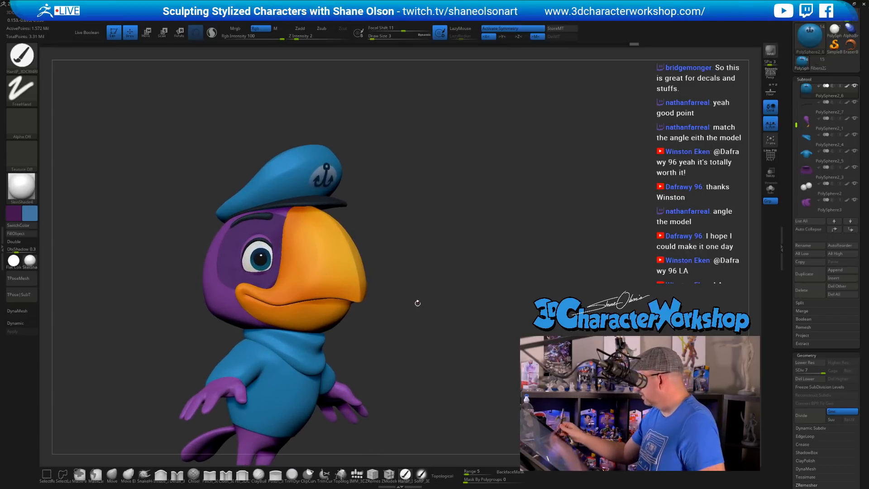
{"action": "mouse_move", "coordinate": [477, 215]}
{"action": "right_mouse_down"}
{"action": "mouse_move", "coordinate": [456, 213]}
{"action": "mouse_move", "coordinate": [445, 233]}
{"action": "mouse_move", "coordinate": [489, 207]}
{"action": "right_mouse_up"}
{"action": "key", "text": "shift+z"}
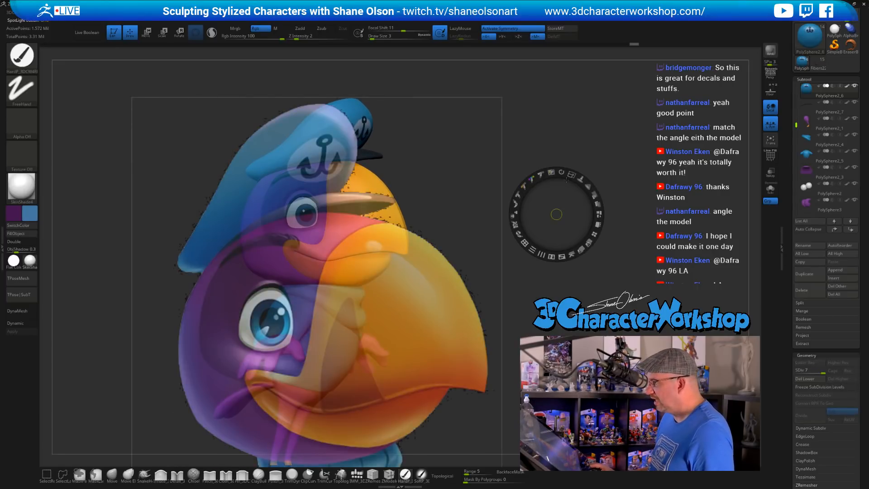
Move and scale the reference overlay so its parrot head sits over the model's head, and leave overlay editing for painting
{"action": "left_click", "coordinate": [572, 277]}
{"action": "left_click_drag", "start_coordinate": [572, 276], "coordinate": [507, 229]}
{"action": "left_click", "coordinate": [587, 222]}
{"action": "left_click_drag", "start_coordinate": [586, 221], "coordinate": [575, 198]}
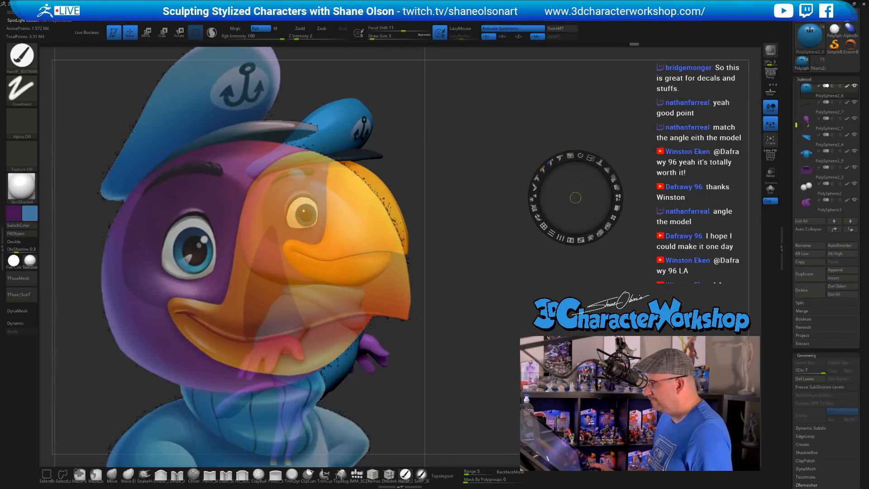
{"action": "left_click_drag", "start_coordinate": [589, 159], "coordinate": [567, 157]}
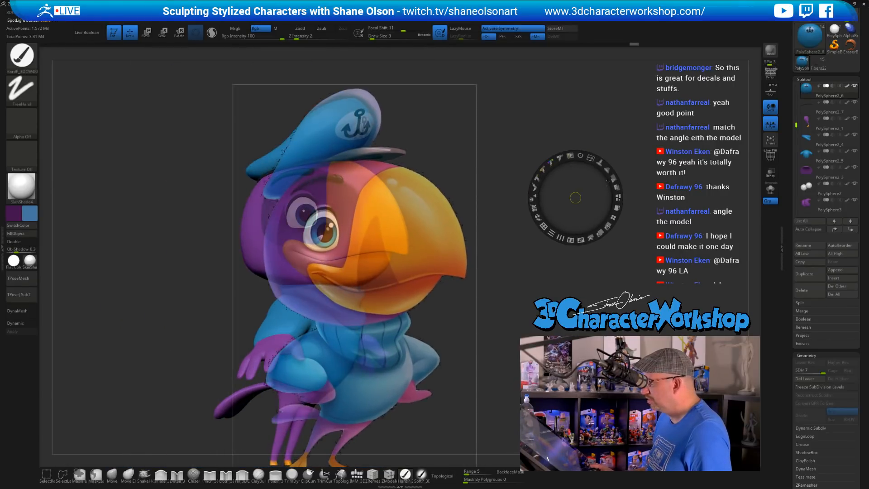
{"action": "left_click_drag", "start_coordinate": [585, 188], "coordinate": [522, 175]}
{"action": "key", "text": "z"}
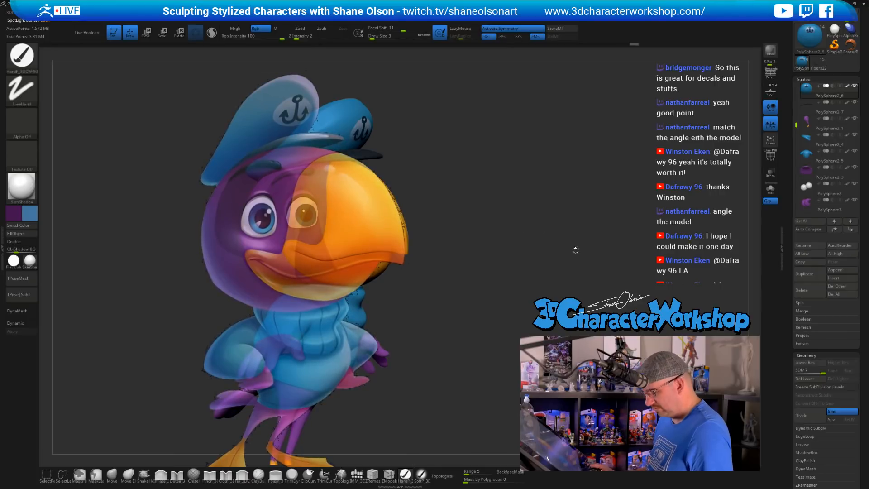
Rotate the character to match the reference's head angle, and set the brush to focal shift -51 and draw size 12
{"action": "left_click_drag", "start_coordinate": [519, 240], "coordinate": [488, 235]}
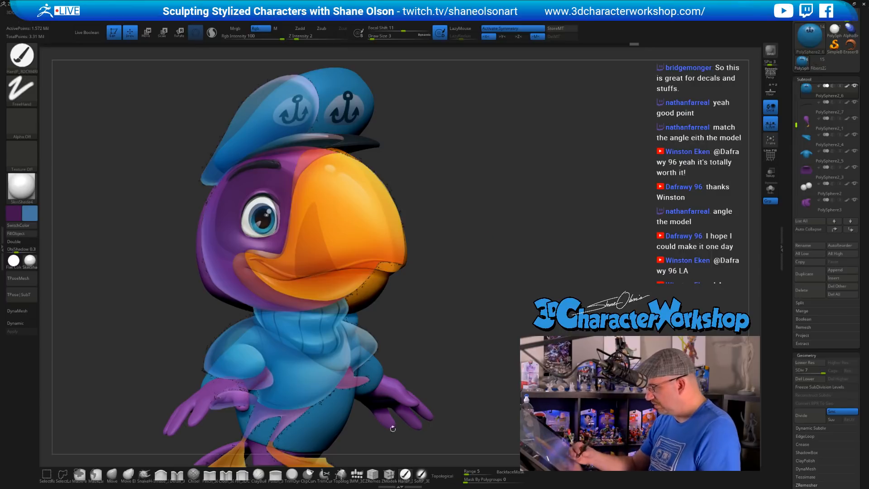
{"action": "key", "text": "s"}
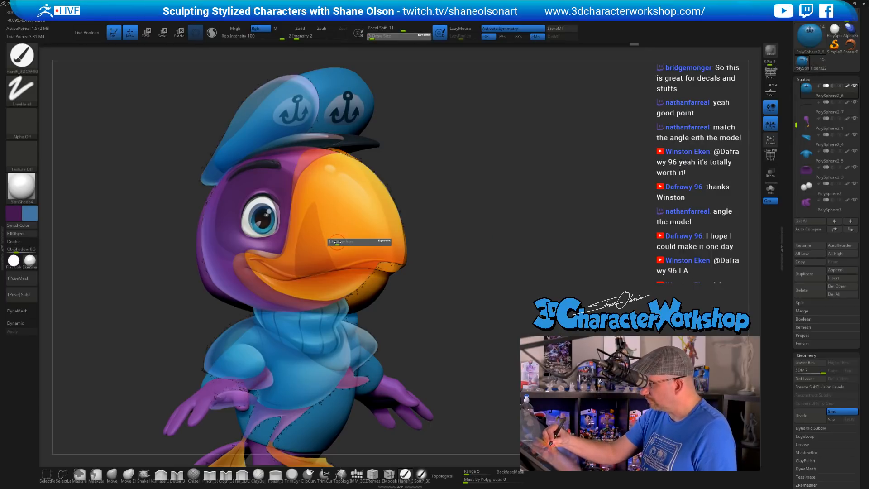
{"action": "left_click", "coordinate": [337, 242]}
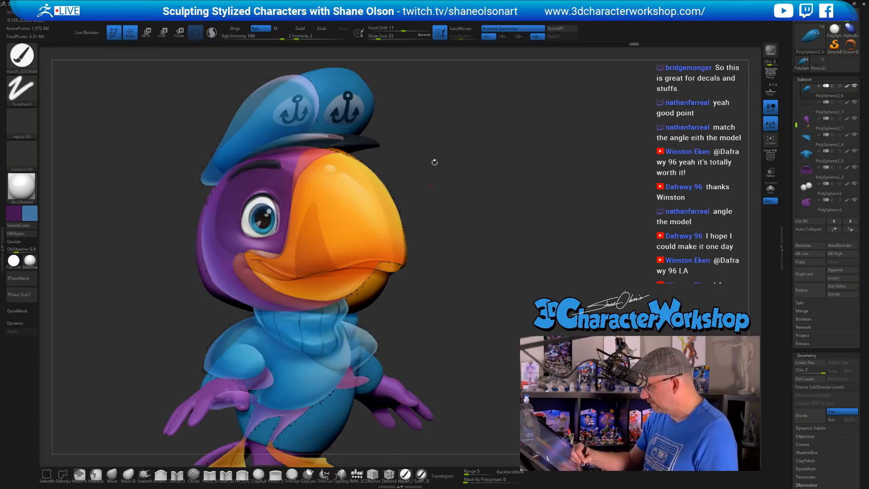
{"action": "left_click", "coordinate": [382, 28]}
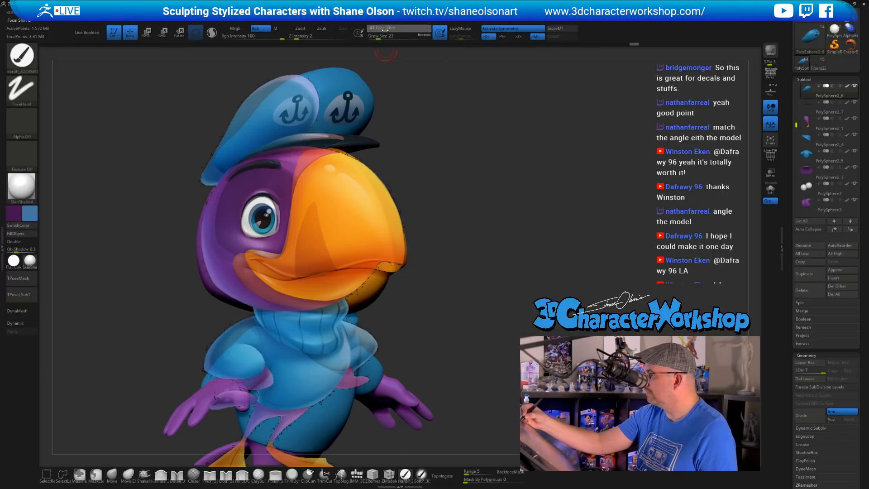
{"action": "key", "text": "s"}
{"action": "left_click", "coordinate": [430, 215]}
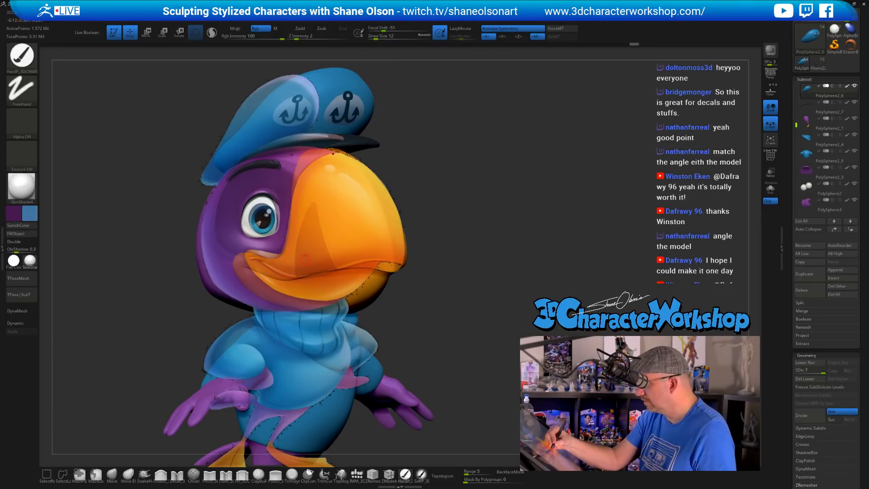
Make the beak the active subtool, project the reference's dark shading onto its side, and hide the overlay
{"action": "key", "text": "shift+z"}
{"action": "key", "text": "shift+z"}
{"action": "left_click", "coordinate": [352, 235], "text": "alt"}
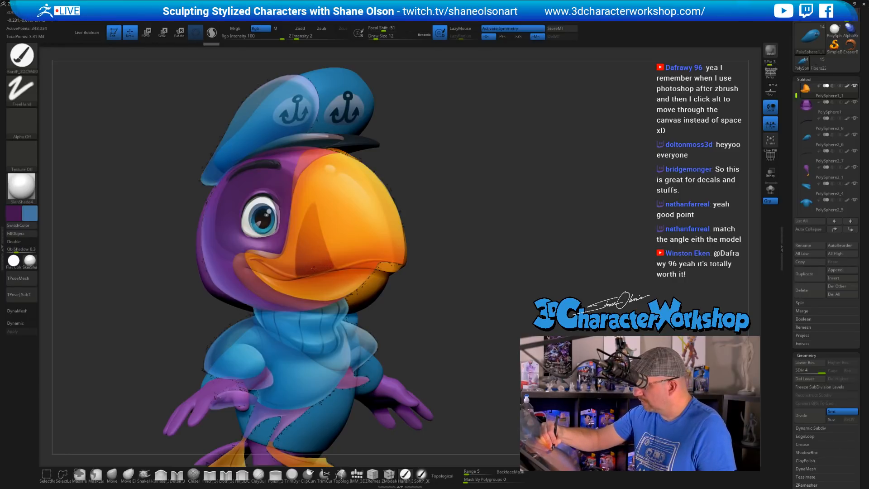
{"action": "key", "text": "shift+z"}
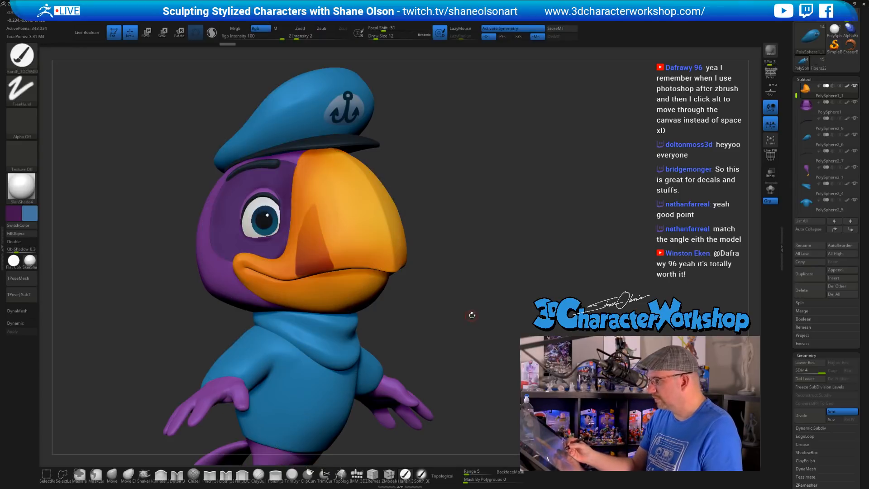
Undo the projected shading strokes on the side of the beak
{"action": "mouse_move", "coordinate": [471, 314]}
{"action": "left_mouse_down"}
{"action": "mouse_move", "coordinate": [455, 287]}
{"action": "mouse_move", "coordinate": [501, 299]}
{"action": "mouse_move", "coordinate": [461, 306]}
{"action": "left_mouse_up"}
{"action": "left_click_drag", "start_coordinate": [452, 269], "coordinate": [454, 254]}
{"action": "key", "text": "ctrl"}
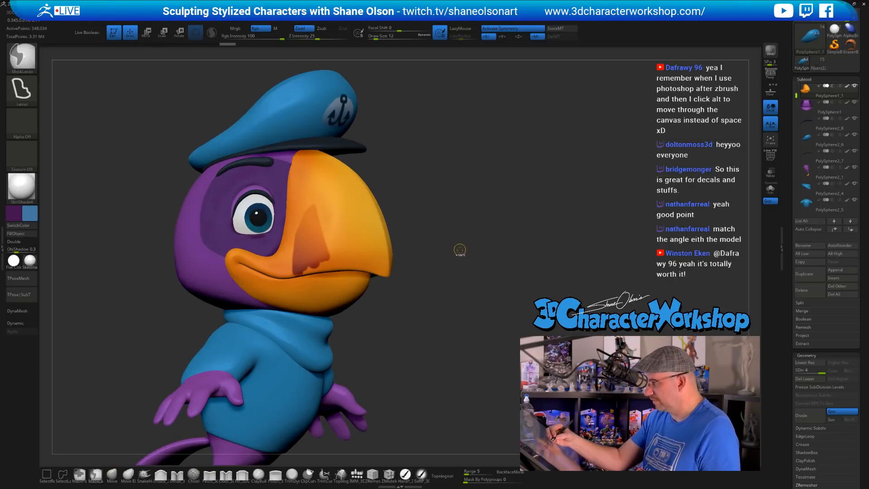
{"action": "key", "text": "ctrl+z"}
{"action": "key", "text": "ctrl+z"}
{"action": "key", "text": "ctrl+z"}
{"action": "key", "text": "ctrl+z"}
{"action": "key", "text": "ctrl+z"}
{"action": "key", "text": "ctrl+z"}
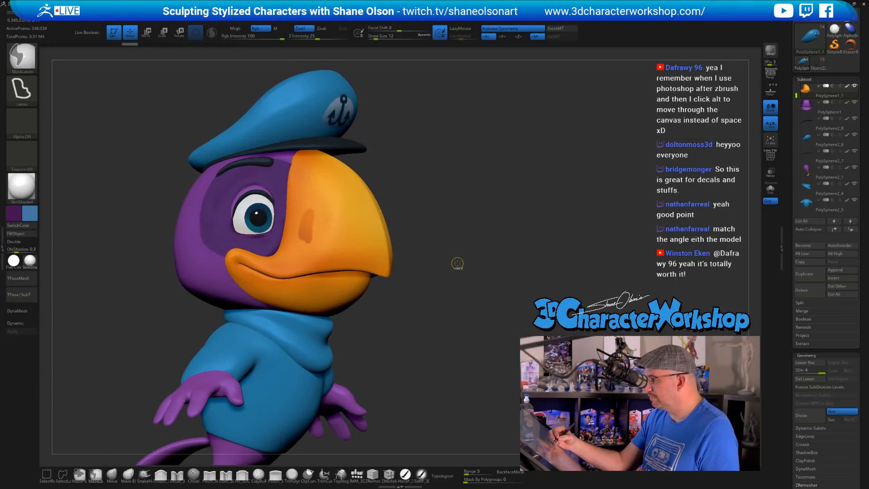
Show the reference overlay again, move and slightly enlarge it to cover the model's beak, and leave overlay editing
{"action": "key", "text": "shift+z"}
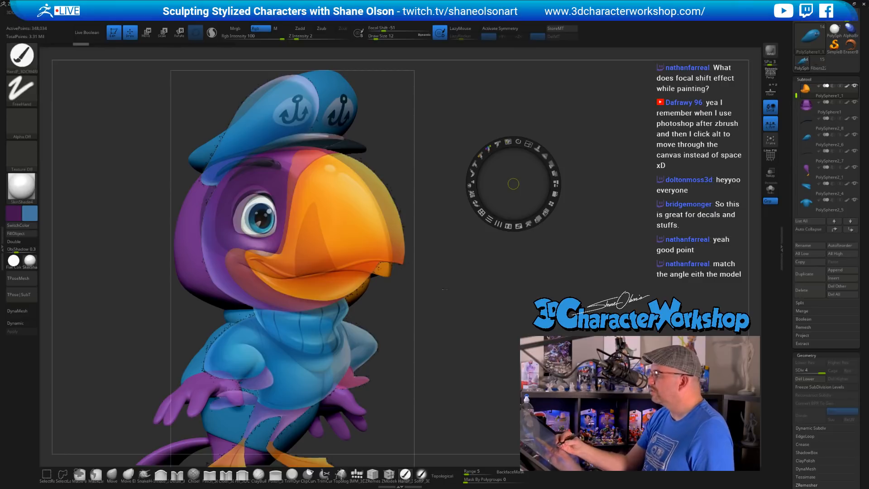
{"action": "left_click_drag", "start_coordinate": [513, 183], "coordinate": [454, 302]}
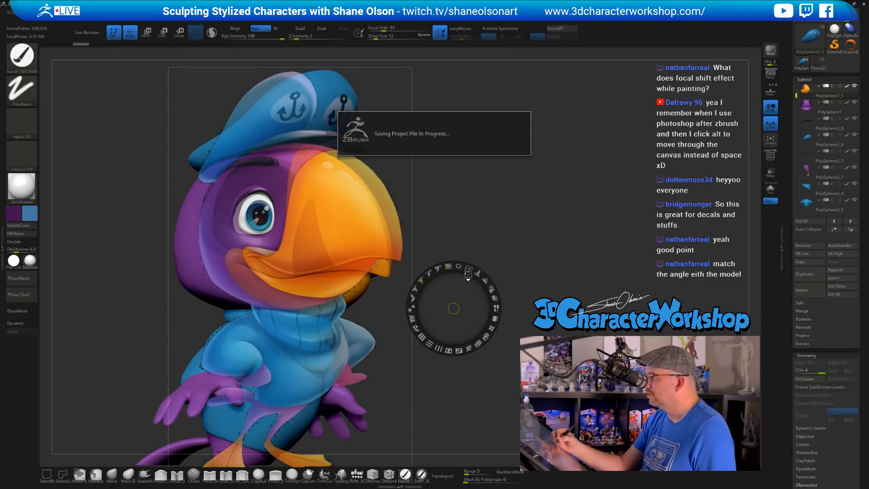
{"action": "left_click", "coordinate": [469, 271]}
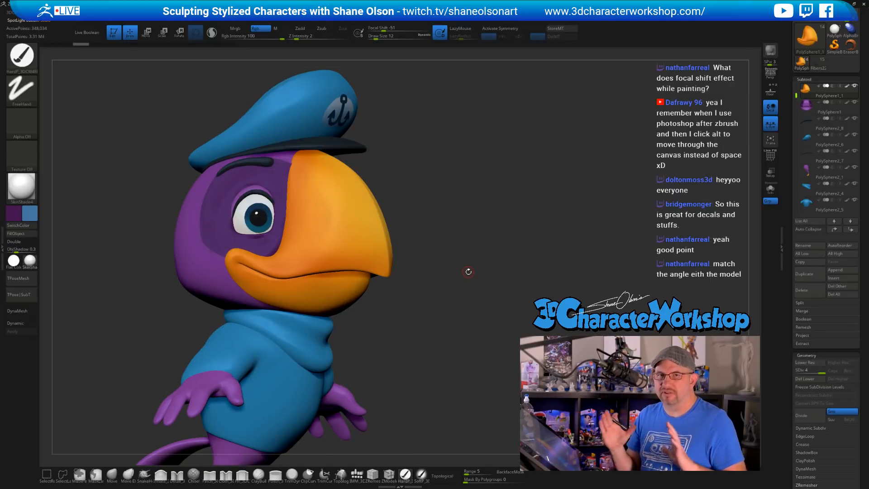
{"action": "key", "text": "s"}
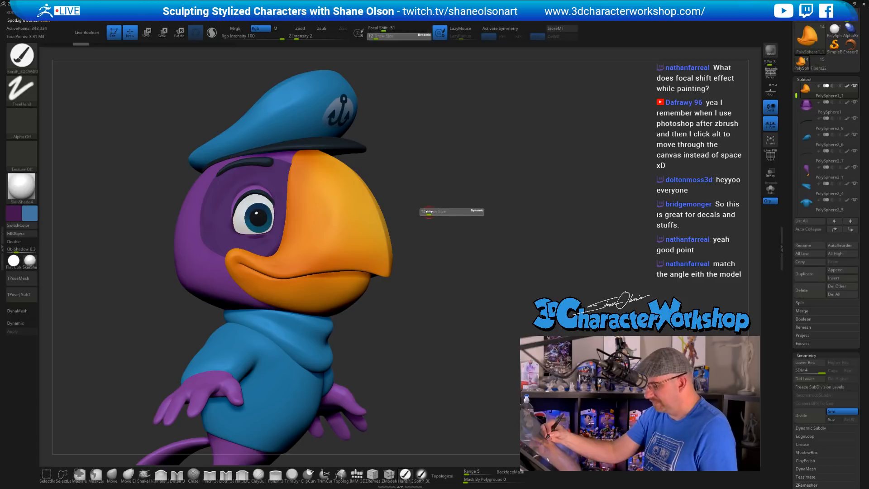
{"action": "left_click_drag", "start_coordinate": [428, 213], "coordinate": [430, 213]}
{"action": "key", "text": "shift+z"}
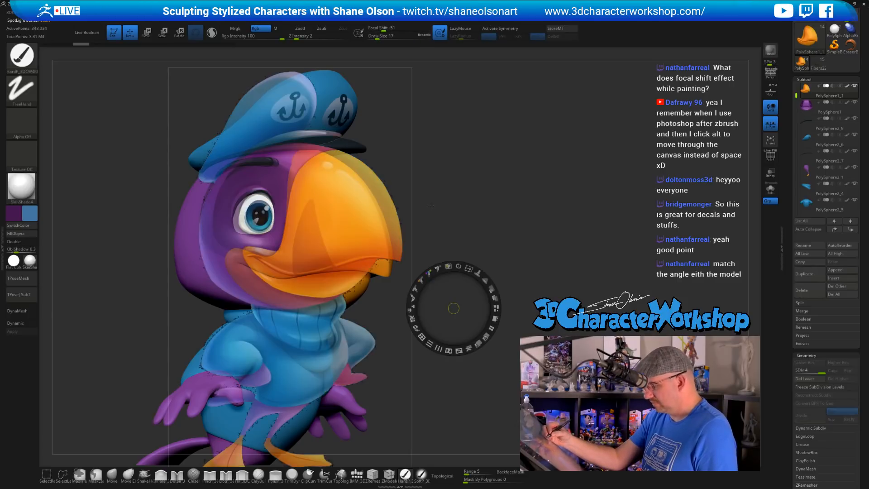
{"action": "mouse_move", "coordinate": [453, 308]}
{"action": "left_mouse_down"}
{"action": "mouse_move", "coordinate": [457, 192]}
{"action": "mouse_move", "coordinate": [467, 221]}
{"action": "left_mouse_up"}
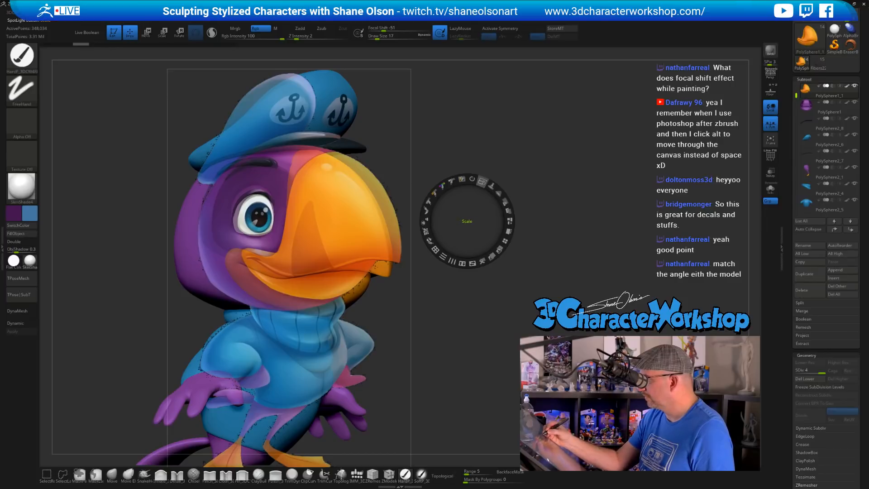
{"action": "left_click_drag", "start_coordinate": [491, 186], "coordinate": [491, 205]}
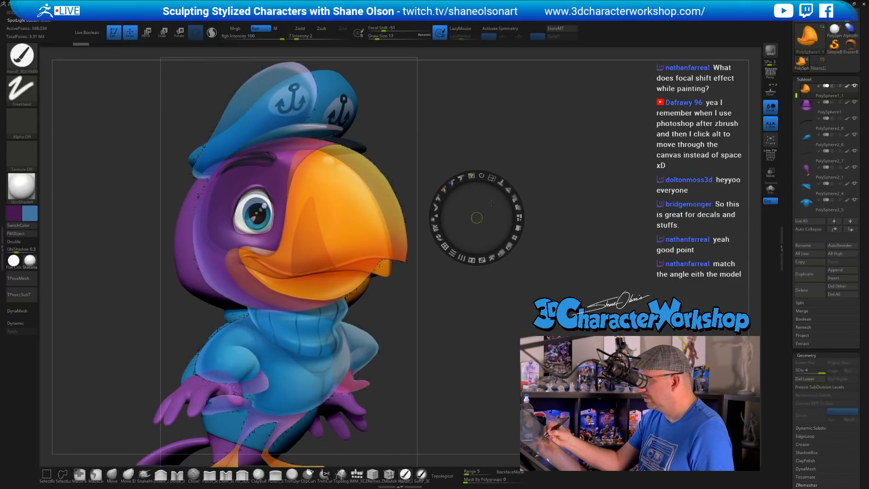
{"action": "key", "text": "z"}
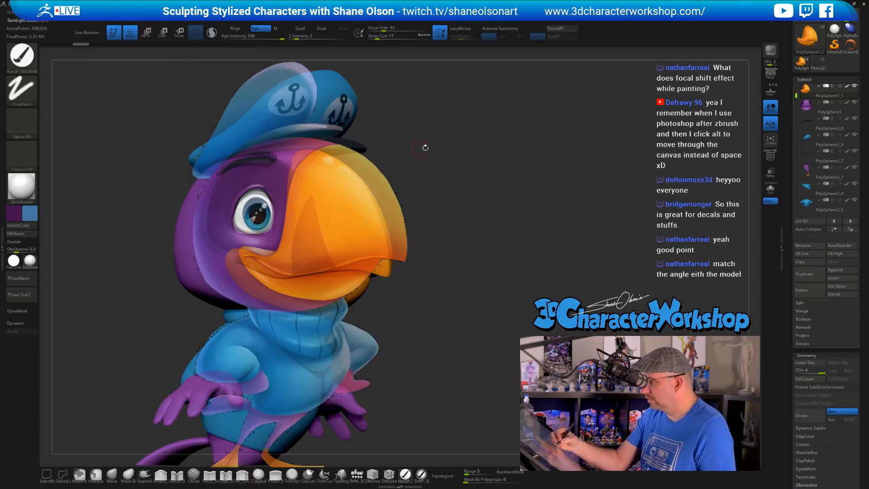
Trace the reference's triangular shading onto the beak's side at draw size 6, fill it in at draw size 9, and hide the overlay
{"action": "key", "text": "s"}
{"action": "left_click", "coordinate": [444, 153]}
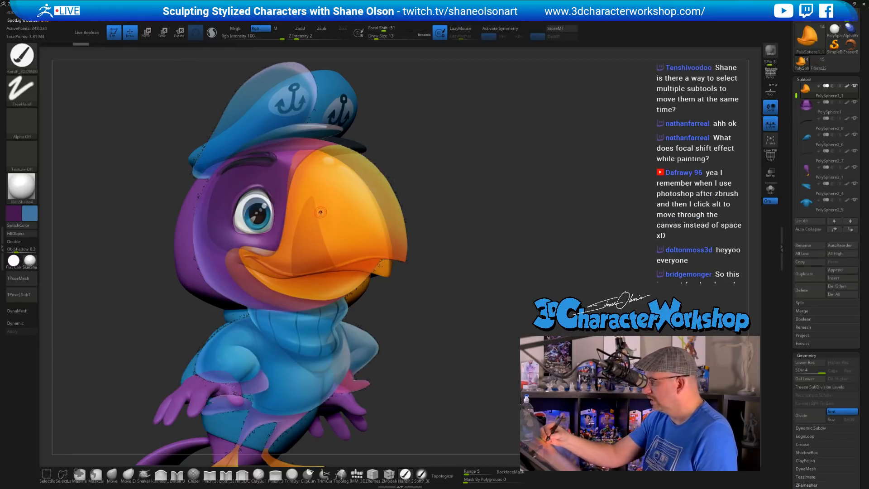
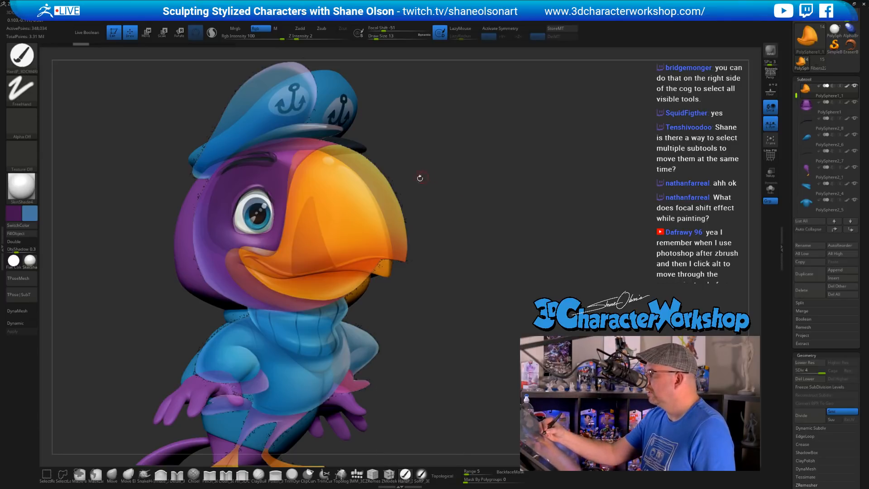
{"action": "key", "text": "s"}
{"action": "left_click_drag", "start_coordinate": [438, 180], "coordinate": [435, 180]}
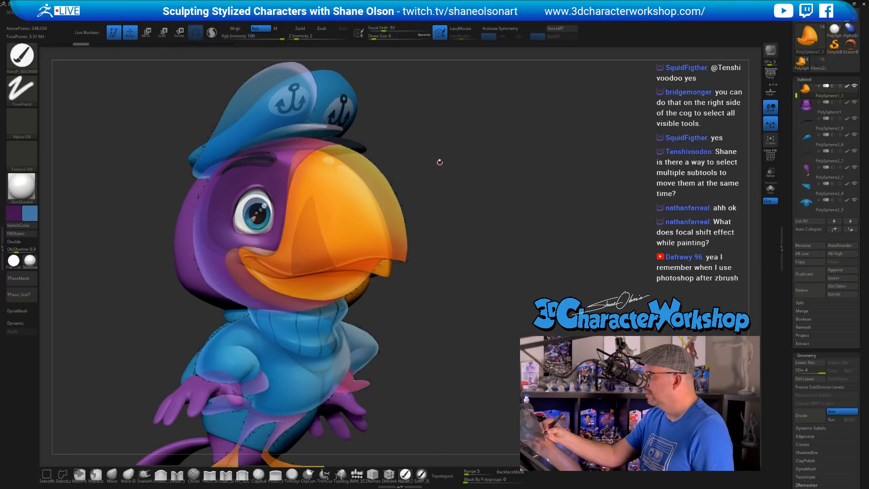
{"action": "key", "text": "s"}
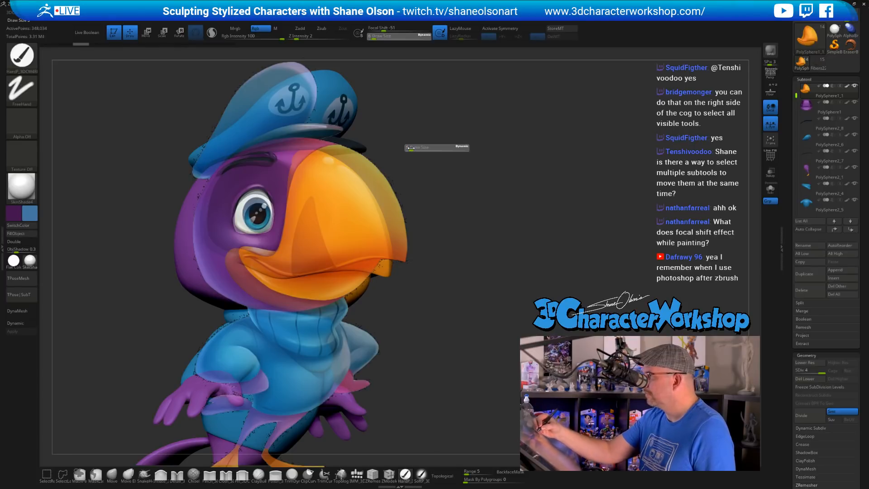
{"action": "left_click_drag", "start_coordinate": [410, 147], "coordinate": [408, 147]}
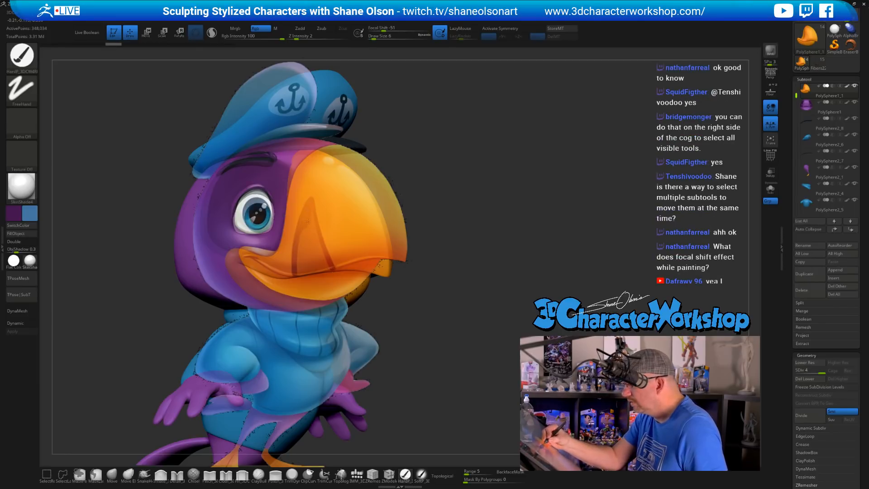
{"action": "mouse_move", "coordinate": [313, 227]}
{"action": "left_mouse_down"}
{"action": "mouse_move", "coordinate": [316, 217]}
{"action": "mouse_move", "coordinate": [297, 252]}
{"action": "mouse_move", "coordinate": [323, 255]}
{"action": "mouse_move", "coordinate": [331, 268]}
{"action": "left_mouse_up"}
{"action": "key", "text": "bracketright"}
{"action": "key", "text": "shift+z"}
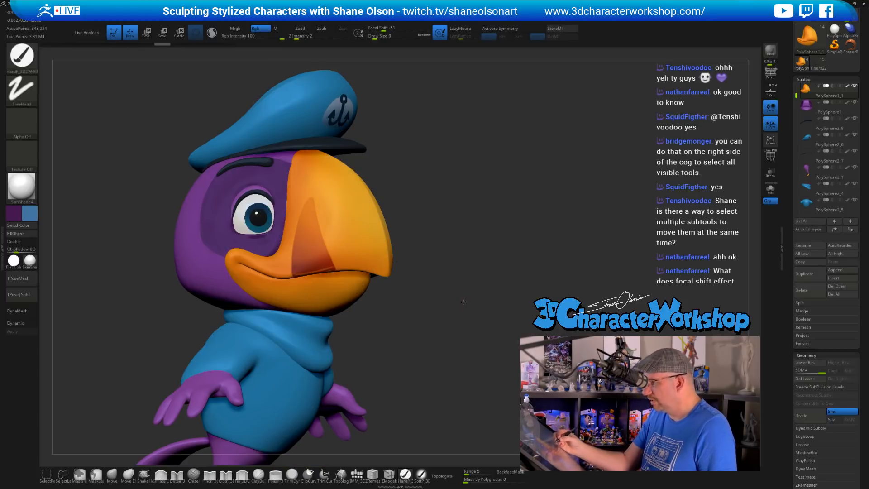
Turn the parrot to a front view and lasso-mask the half of the beak that carries the painted shading
{"action": "left_click_drag", "start_coordinate": [463, 302], "coordinate": [460, 340], "text": "alt"}
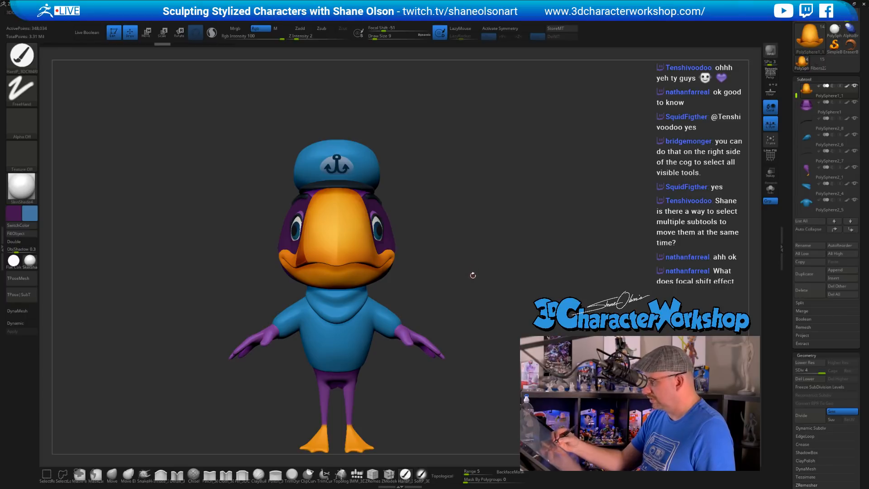
{"action": "mouse_move", "coordinate": [473, 270]}
{"action": "left_mouse_down", "text": "alt"}
{"action": "mouse_move", "coordinate": [476, 278]}
{"action": "mouse_move", "coordinate": [460, 264]}
{"action": "left_mouse_up", "text": "alt"}
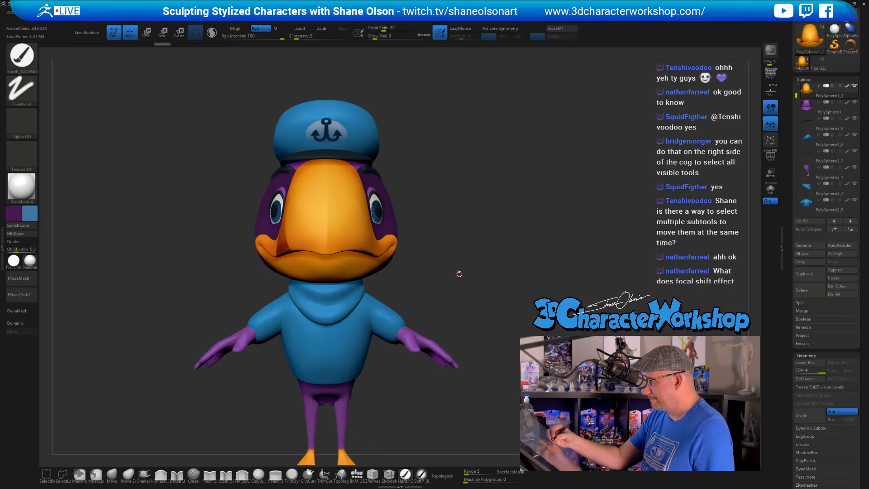
{"action": "key", "text": "space"}
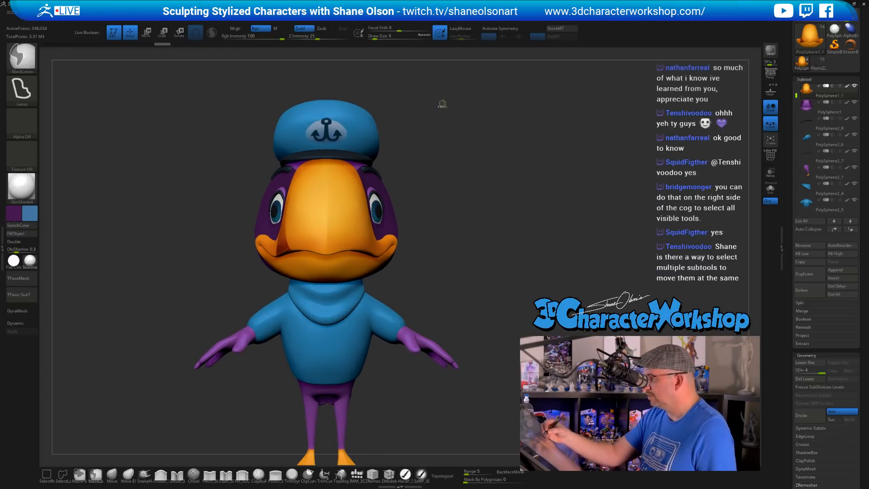
{"action": "mouse_move", "coordinate": [434, 93]}
{"action": "left_mouse_down", "text": "ctrl"}
{"action": "mouse_move", "coordinate": [319, 228]}
{"action": "mouse_move", "coordinate": [475, 281]}
{"action": "mouse_move", "coordinate": [477, 181]}
{"action": "left_mouse_up", "text": "ctrl"}
{"action": "left_click_drag", "start_coordinate": [481, 246], "coordinate": [483, 249], "text": "ctrl"}
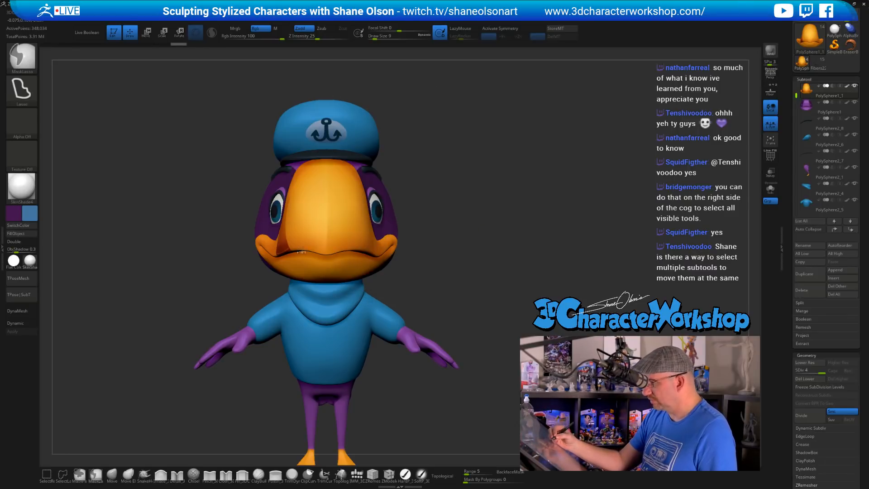
{"action": "mouse_move", "coordinate": [237, 118]}
{"action": "left_mouse_down", "text": "ctrl"}
{"action": "mouse_move", "coordinate": [205, 317]}
{"action": "mouse_move", "coordinate": [312, 161]}
{"action": "mouse_move", "coordinate": [307, 147]}
{"action": "left_mouse_up", "text": "ctrl"}
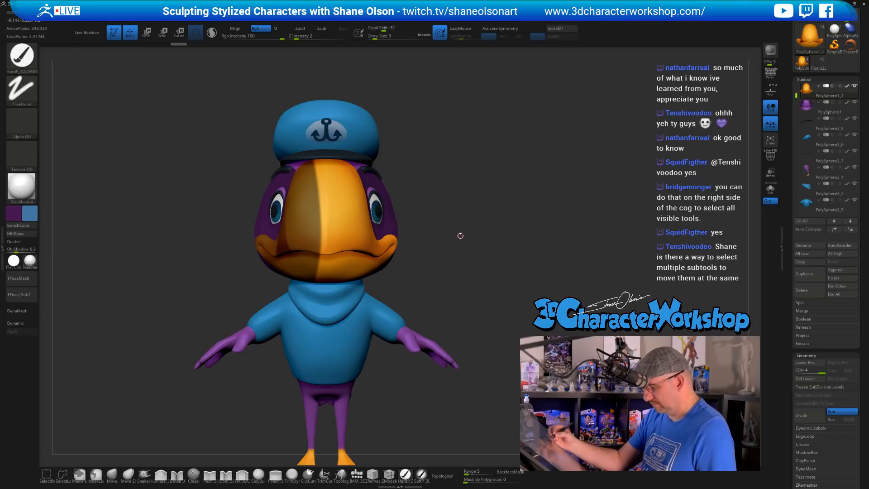
{"action": "key", "text": "space"}
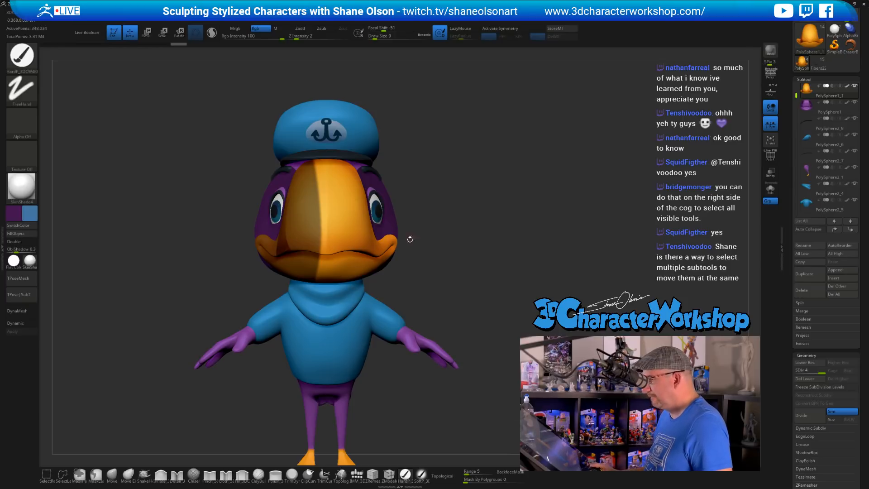
Try to mirror the beak's painted shading to its unmasked half with Smart ReSym, clear the mask, and check both sides
{"action": "left_click_drag", "start_coordinate": [791, 429], "coordinate": [792, 185]}
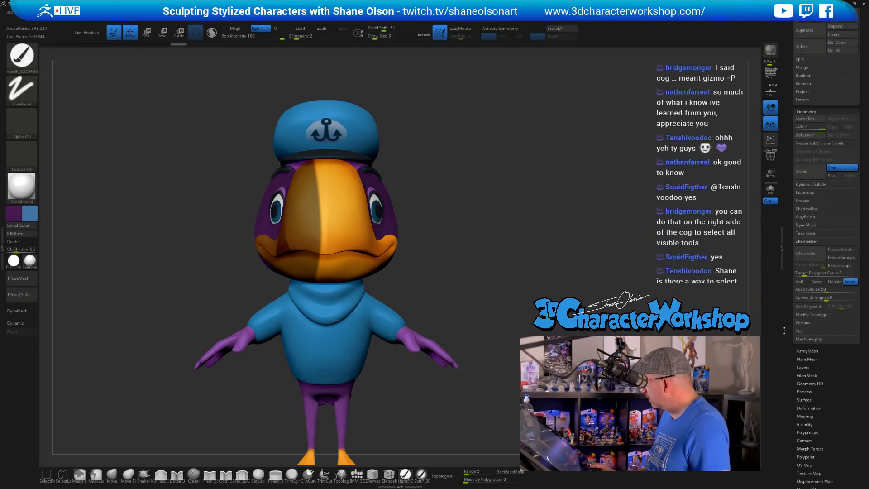
{"action": "left_click", "coordinate": [812, 408]}
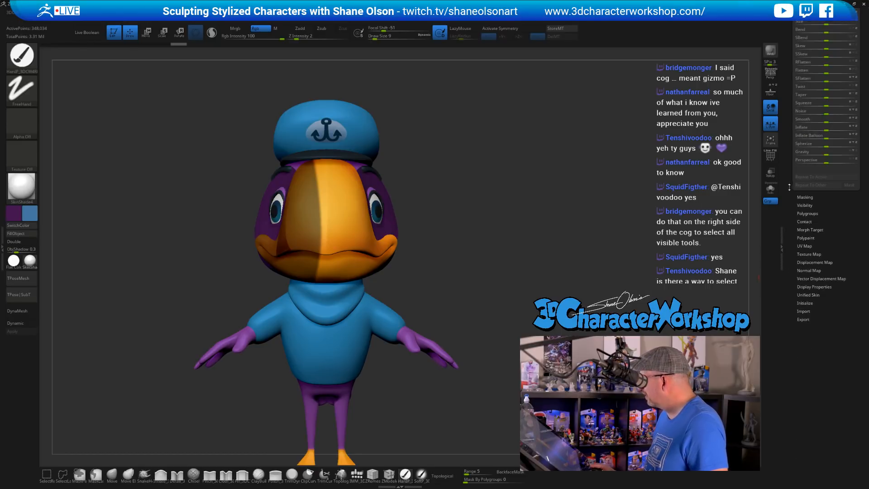
{"action": "left_click_drag", "start_coordinate": [789, 187], "coordinate": [791, 435]}
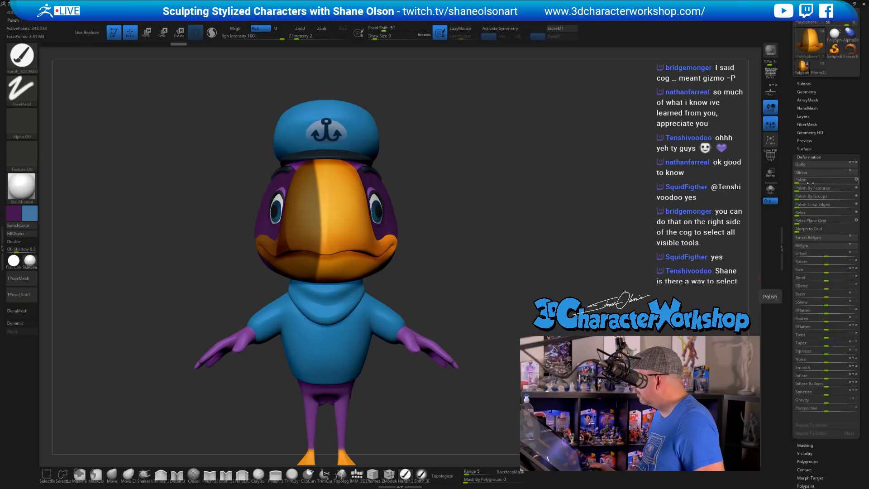
{"action": "left_click", "coordinate": [807, 238]}
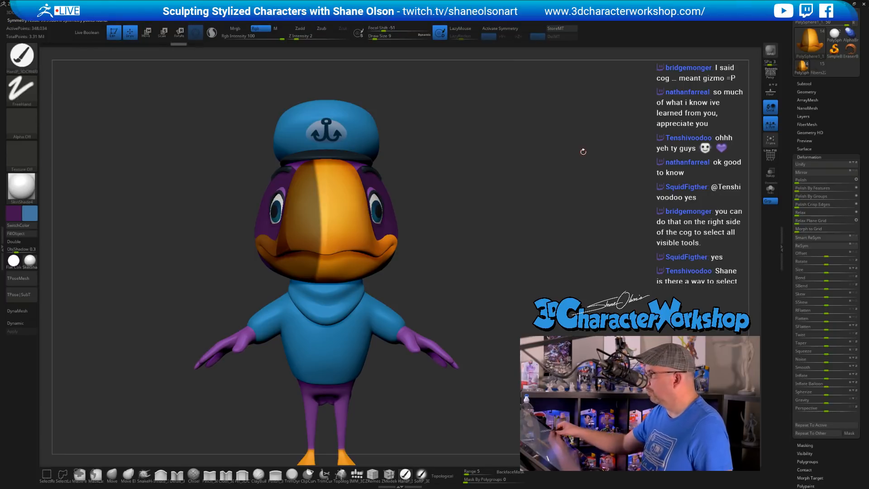
{"action": "mouse_move", "coordinate": [502, 264]}
{"action": "left_mouse_down"}
{"action": "mouse_move", "coordinate": [484, 262]}
{"action": "mouse_move", "coordinate": [509, 259]}
{"action": "left_mouse_up"}
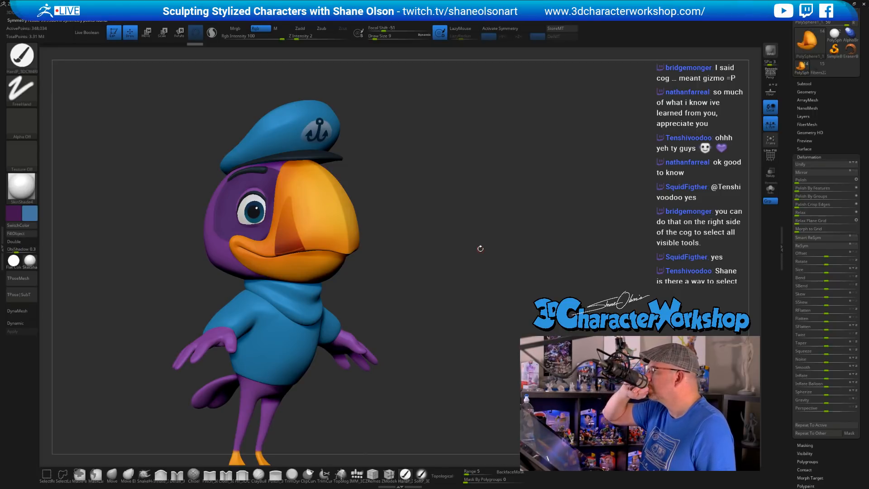
{"action": "mouse_move", "coordinate": [469, 242]}
{"action": "left_mouse_down"}
{"action": "mouse_move", "coordinate": [459, 232]}
{"action": "mouse_move", "coordinate": [456, 243]}
{"action": "left_mouse_up"}
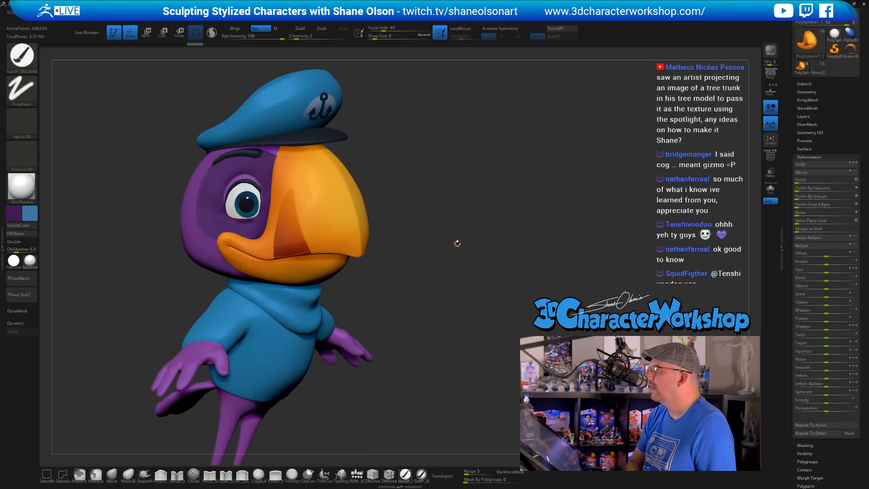
{"action": "mouse_move", "coordinate": [503, 225]}
{"action": "left_mouse_down"}
{"action": "mouse_move", "coordinate": [500, 233]}
{"action": "mouse_move", "coordinate": [498, 199]}
{"action": "mouse_move", "coordinate": [484, 215]}
{"action": "mouse_move", "coordinate": [496, 238]}
{"action": "left_mouse_up"}
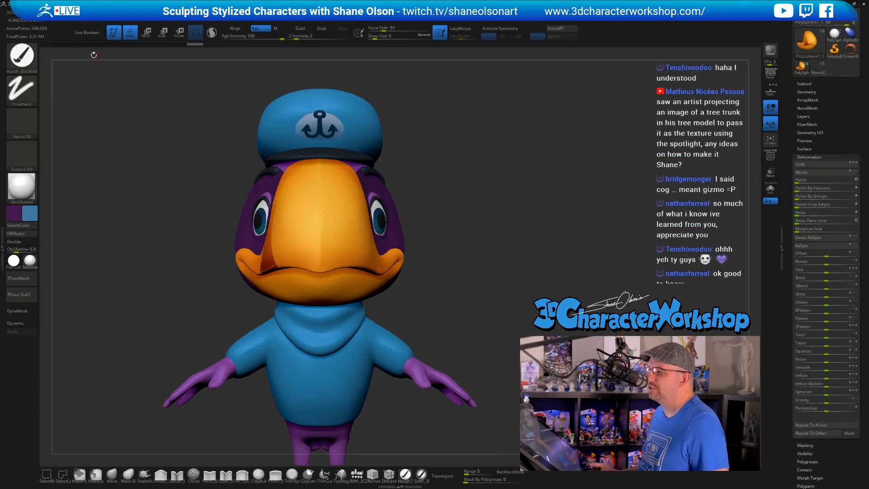
Duplicate the beak subtool
{"action": "left_click", "coordinate": [84, 21]}
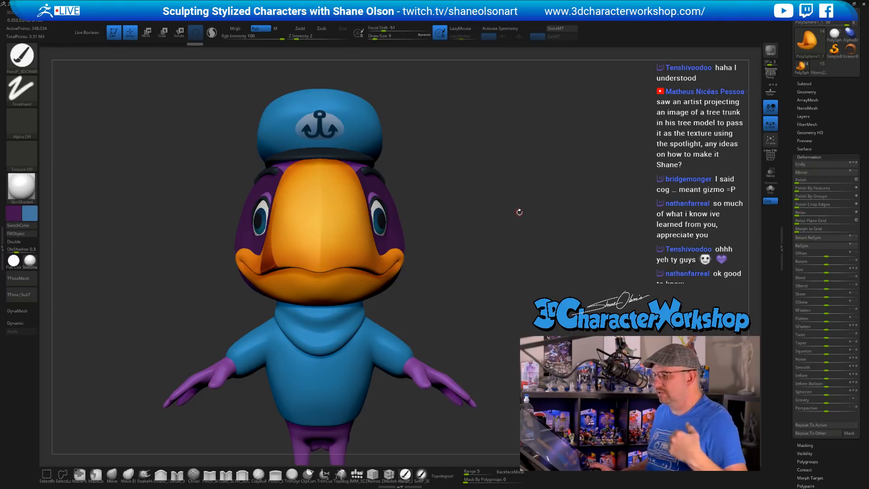
{"action": "left_click_drag", "start_coordinate": [518, 210], "coordinate": [348, 264]}
{"action": "left_click_drag", "start_coordinate": [549, 186], "coordinate": [517, 181], "text": "alt"}
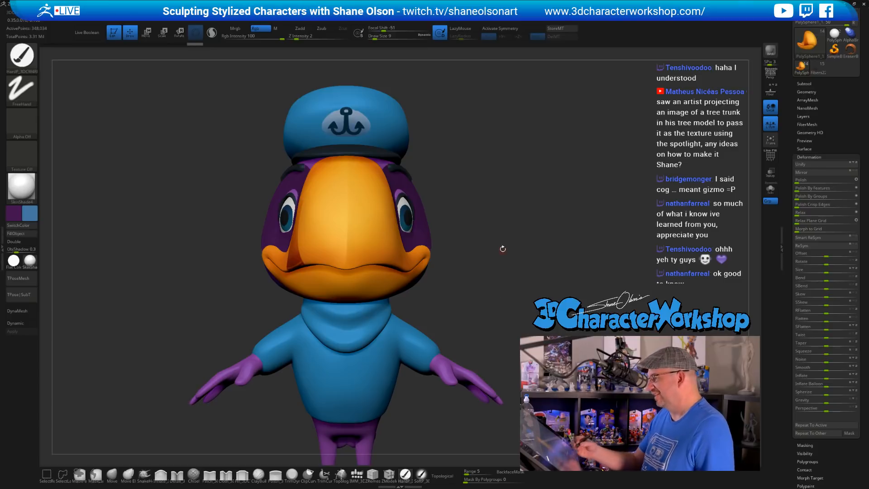
{"action": "left_click_drag", "start_coordinate": [503, 248], "coordinate": [468, 264], "text": "alt"}
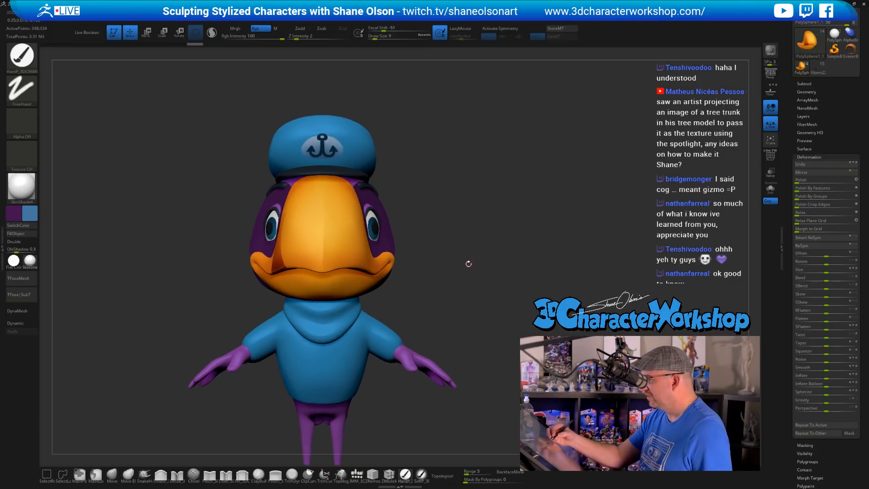
{"action": "left_click", "coordinate": [807, 83]}
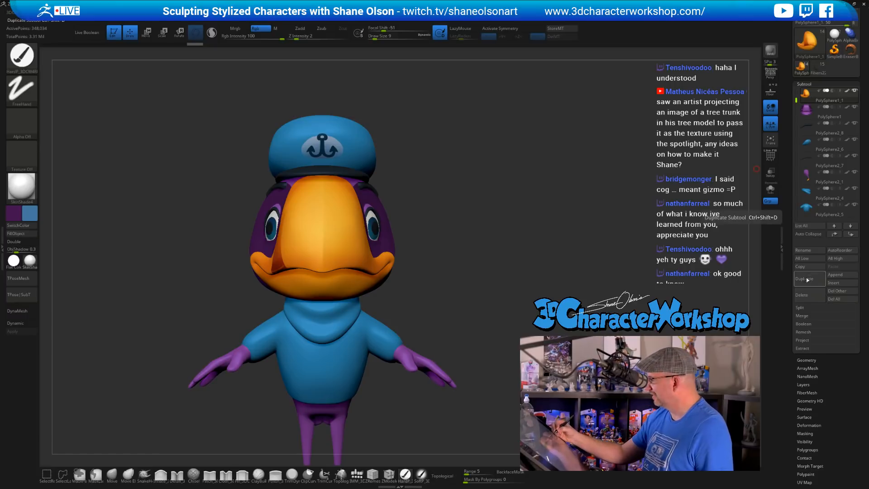
{"action": "left_click", "coordinate": [807, 280]}
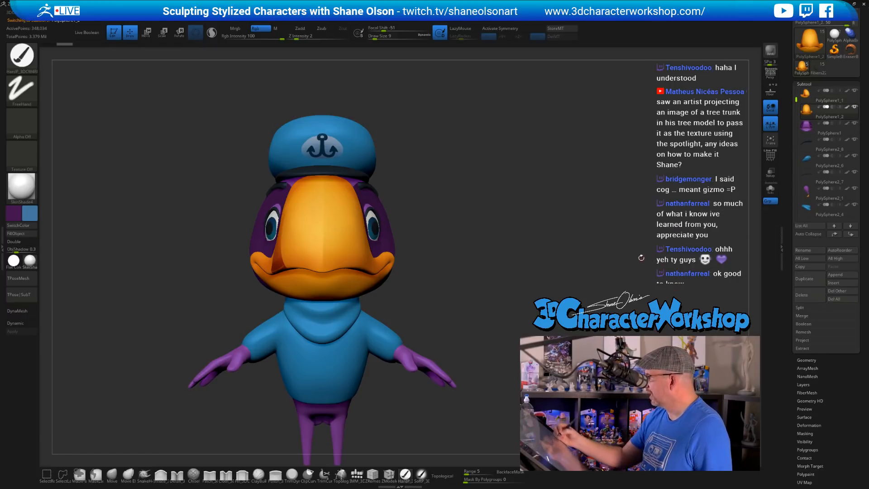
Delete the duplicate beak's lower subdivision levels and mirror it so its painted shading sits on the opposite side
{"action": "left_click_drag", "start_coordinate": [573, 263], "coordinate": [532, 233], "text": "alt"}
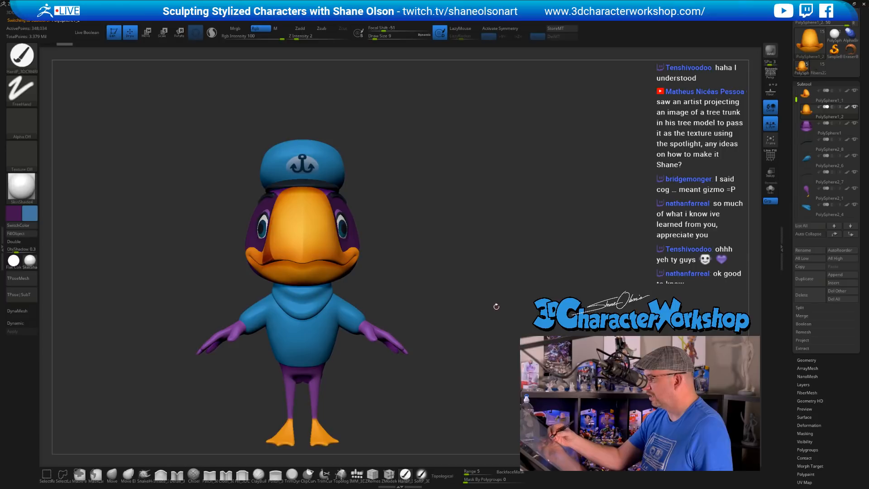
{"action": "left_click", "coordinate": [807, 360]}
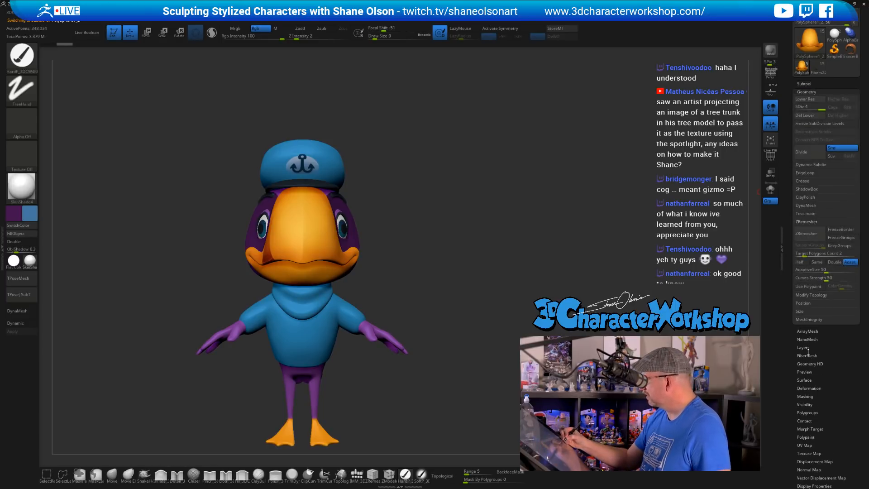
{"action": "left_click", "coordinate": [808, 116]}
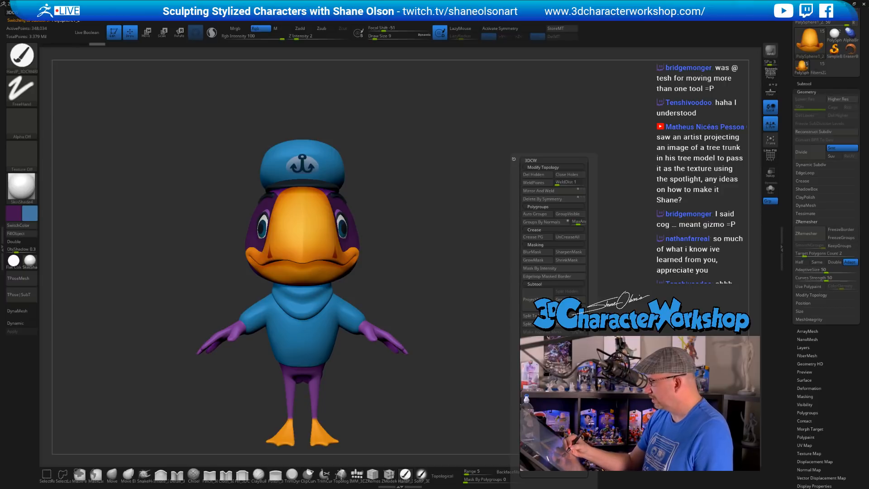
{"action": "left_click_drag", "start_coordinate": [512, 265], "coordinate": [532, 298], "text": "alt"}
Isolate the beak, select the original beak subtool, and lasso-mask the half that carries the painted shading
{"action": "left_click", "coordinate": [770, 188]}
{"action": "left_click_drag", "start_coordinate": [615, 235], "coordinate": [529, 288]}
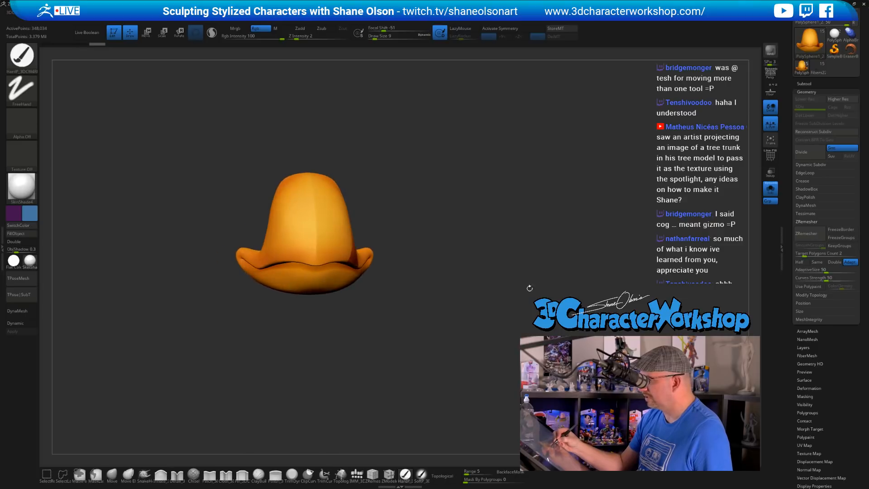
{"action": "left_click_drag", "start_coordinate": [586, 283], "coordinate": [602, 309]}
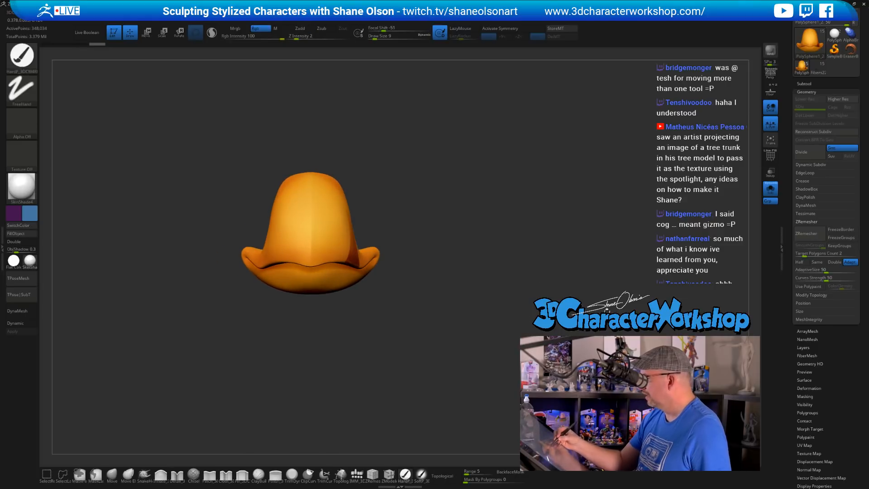
{"action": "left_click", "coordinate": [810, 85]}
{"action": "left_click", "coordinate": [808, 94]}
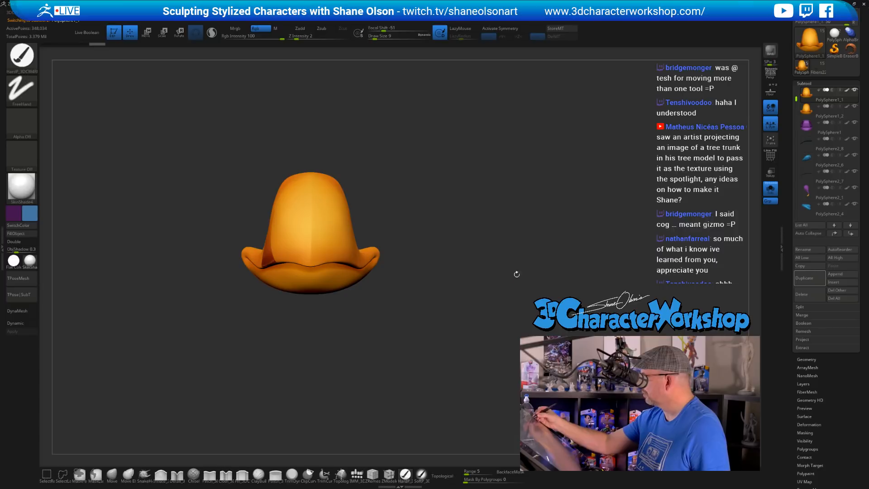
{"action": "key", "text": "ctrl"}
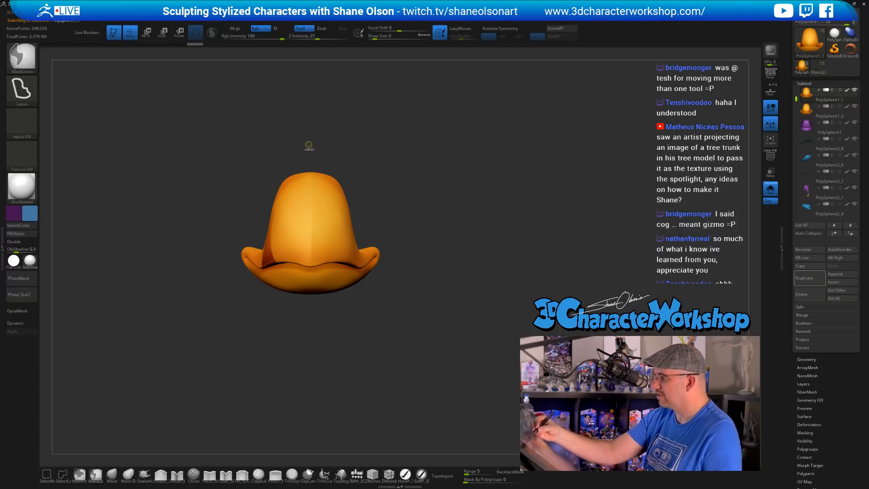
{"action": "mouse_move", "coordinate": [311, 146]}
{"action": "left_mouse_down", "text": "ctrl"}
{"action": "mouse_move", "coordinate": [303, 134]}
{"action": "mouse_move", "coordinate": [311, 368]}
{"action": "left_mouse_up", "text": "ctrl"}
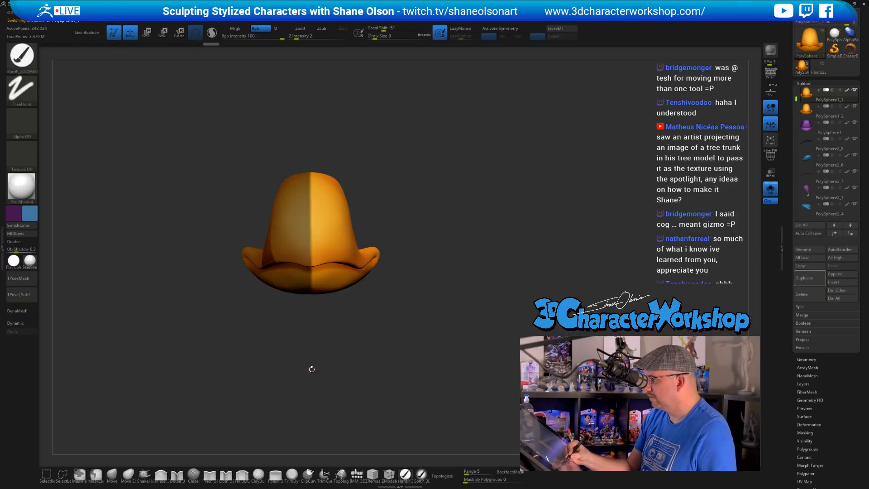
Show only the original beak and its mirrored duplicate, and project the duplicate's paint onto the unmasked half with ProjectAll
{"action": "key", "text": "shift"}
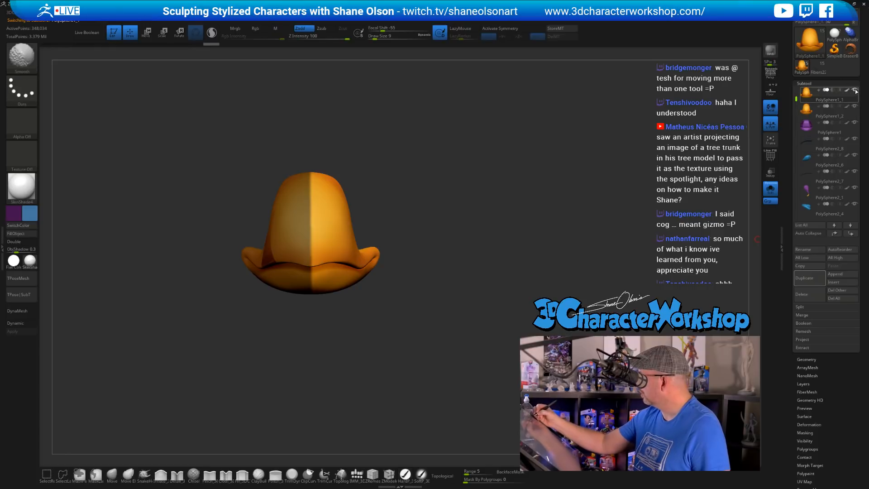
{"action": "left_click", "coordinate": [854, 107]}
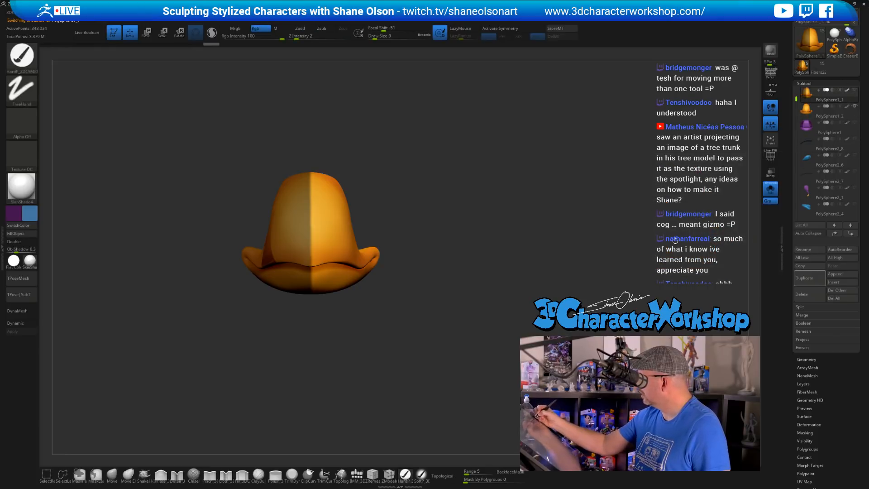
{"action": "left_click", "coordinate": [769, 190]}
{"action": "left_click_drag", "start_coordinate": [435, 284], "coordinate": [402, 332], "text": "alt"}
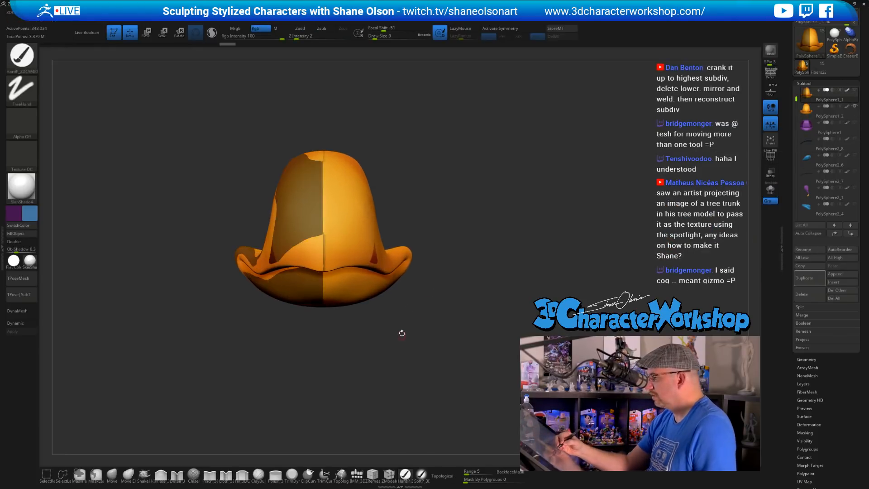
{"action": "key", "text": "2"}
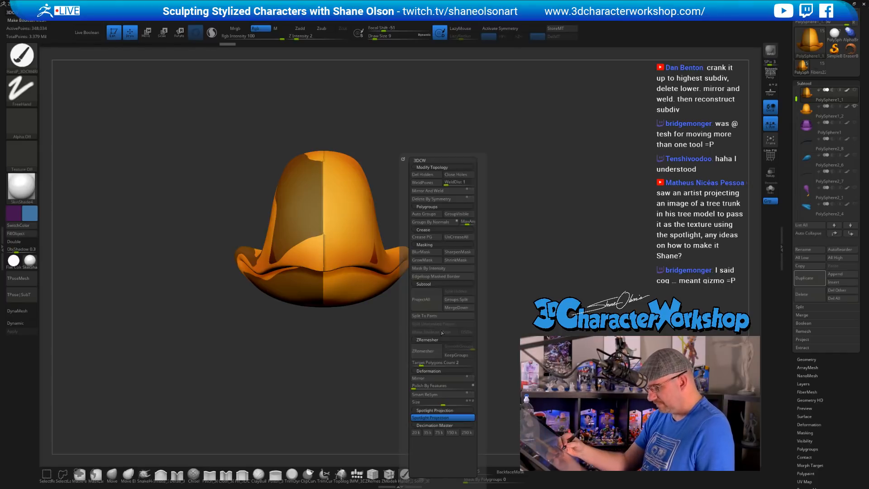
{"action": "left_click", "coordinate": [429, 300]}
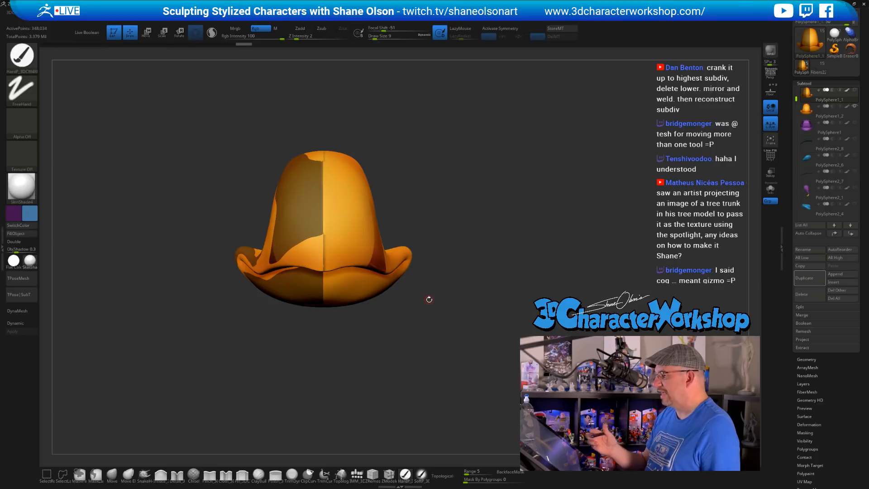
Clear the mask and check the projected shading on both sides of the beak
{"action": "left_click_drag", "start_coordinate": [476, 225], "coordinate": [484, 246], "text": "ctrl"}
{"action": "mouse_move", "coordinate": [497, 288]}
{"action": "left_mouse_down"}
{"action": "mouse_move", "coordinate": [264, 262]}
{"action": "mouse_move", "coordinate": [502, 299]}
{"action": "left_mouse_up"}
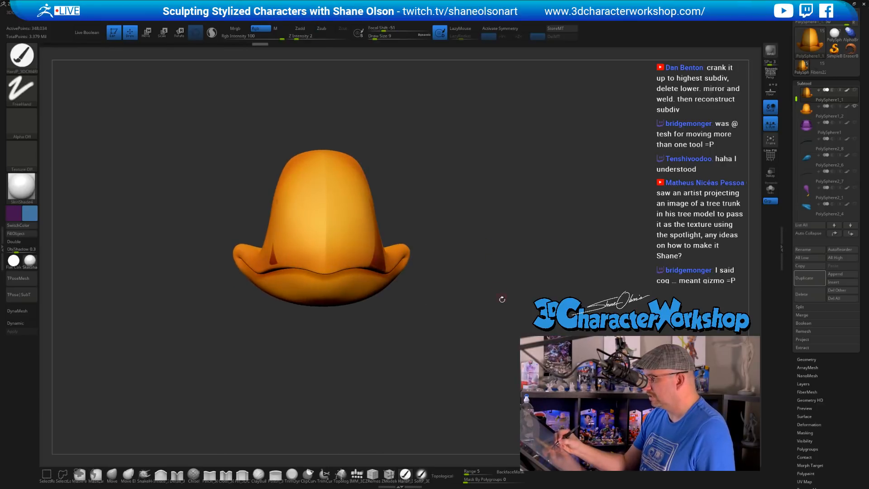
{"action": "left_click_drag", "start_coordinate": [555, 253], "coordinate": [535, 277]}
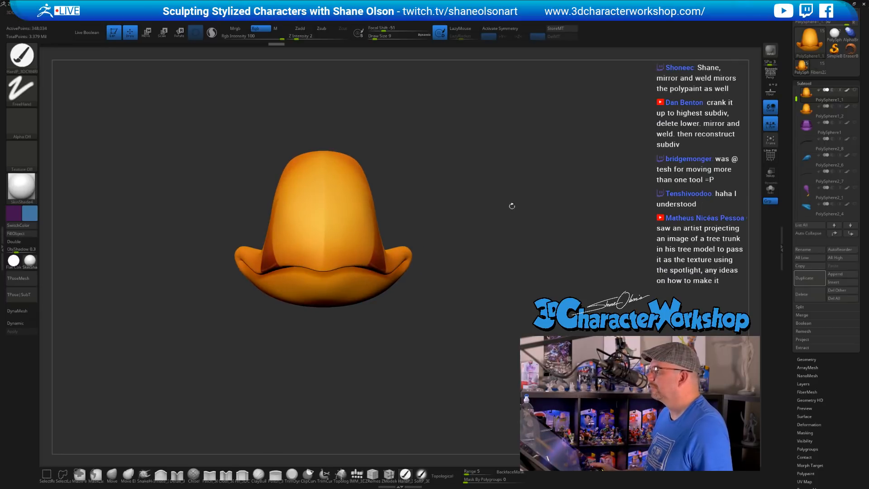
{"action": "mouse_move", "coordinate": [511, 206]}
{"action": "left_mouse_down"}
{"action": "mouse_move", "coordinate": [509, 195]}
{"action": "mouse_move", "coordinate": [450, 202]}
{"action": "mouse_move", "coordinate": [494, 192]}
{"action": "mouse_move", "coordinate": [470, 185]}
{"action": "mouse_move", "coordinate": [539, 194]}
{"action": "mouse_move", "coordinate": [514, 189]}
{"action": "left_mouse_up"}
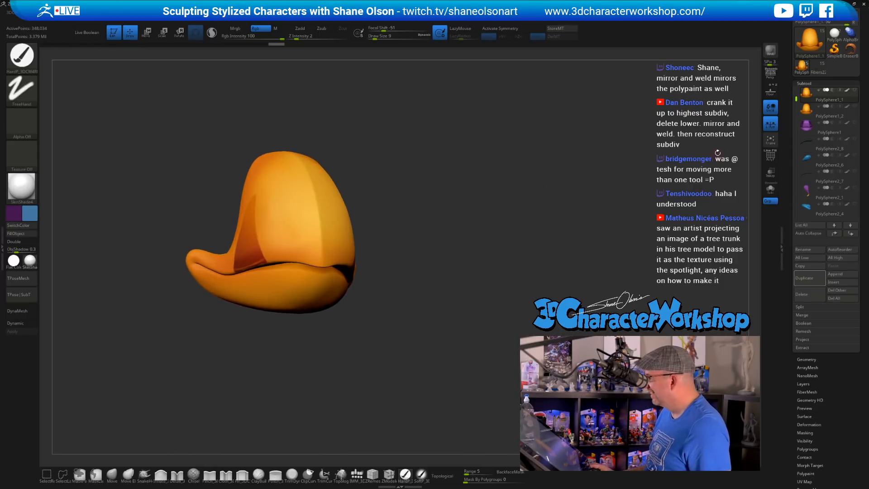
Delete the mirrored duplicate beak and show the original beak again together with the head
{"action": "left_click", "coordinate": [799, 109]}
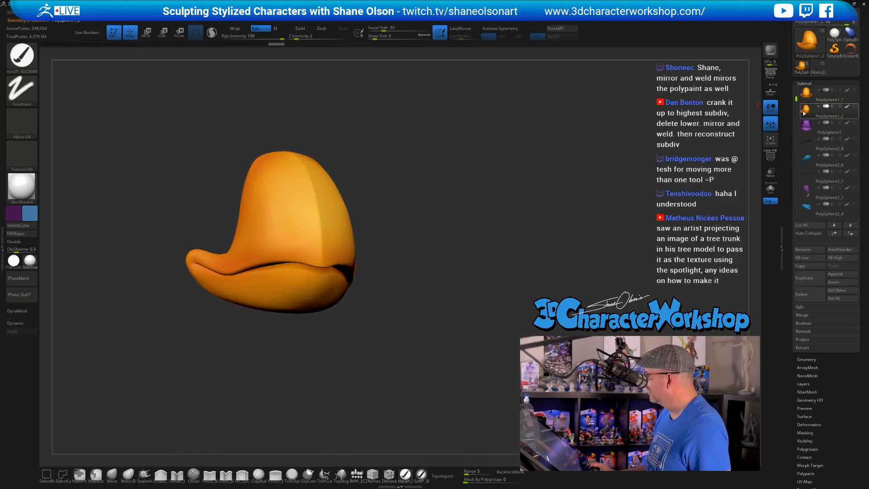
{"action": "left_click", "coordinate": [807, 295]}
{"action": "left_click", "coordinate": [747, 310]}
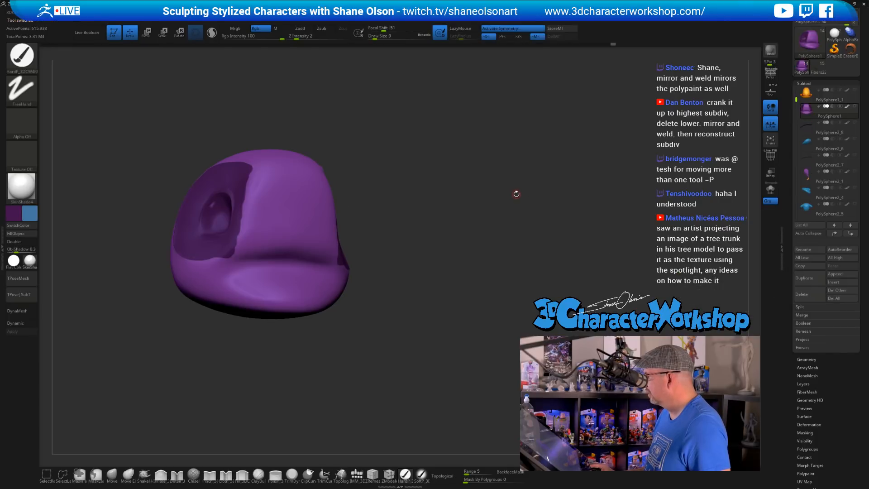
{"action": "left_click_drag", "start_coordinate": [516, 193], "coordinate": [534, 195], "text": "alt"}
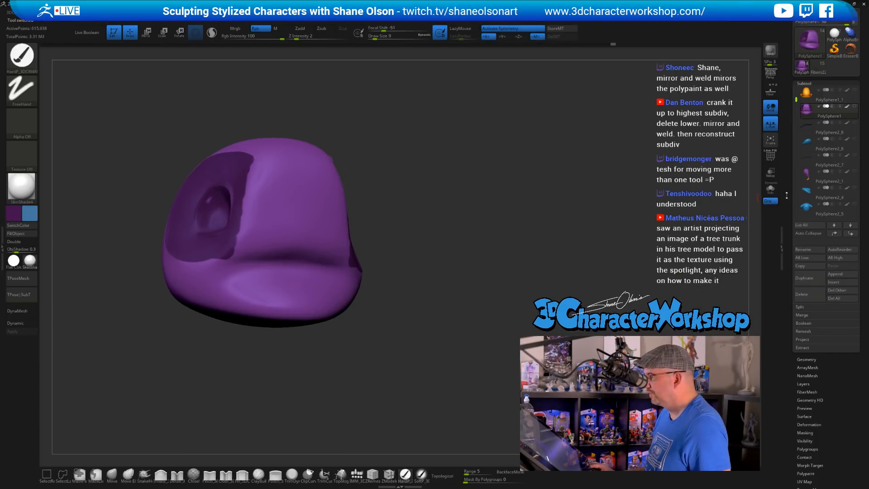
{"action": "left_click", "coordinate": [855, 94]}
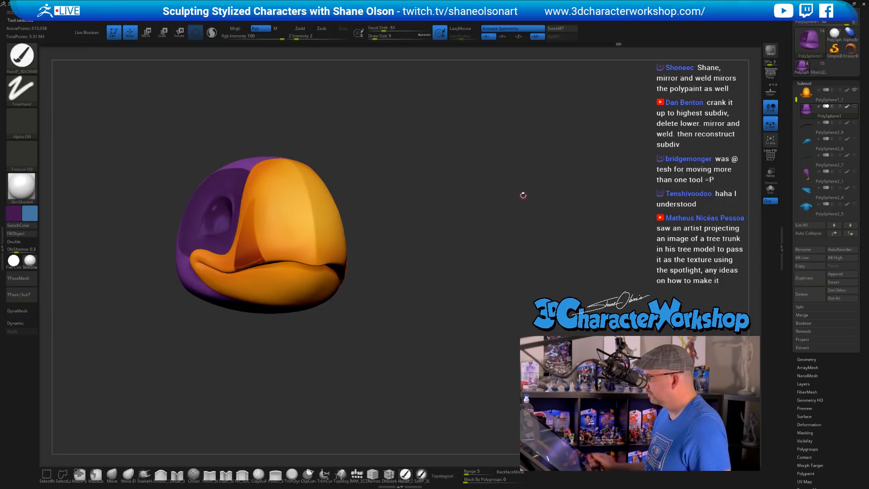
Select the beak subtool, show it on its own, and display its wireframe from behind
{"action": "mouse_move", "coordinate": [433, 275]}
{"action": "left_mouse_down", "text": "alt"}
{"action": "mouse_move", "coordinate": [452, 287]}
{"action": "mouse_move", "coordinate": [444, 290]}
{"action": "left_mouse_up", "text": "alt"}
{"action": "key", "text": "s"}
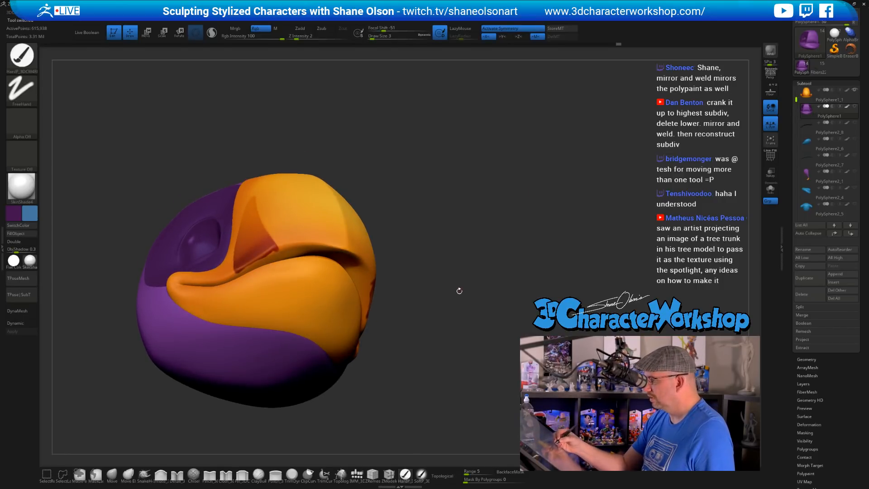
{"action": "left_click_drag", "start_coordinate": [457, 301], "coordinate": [476, 243], "text": "alt"}
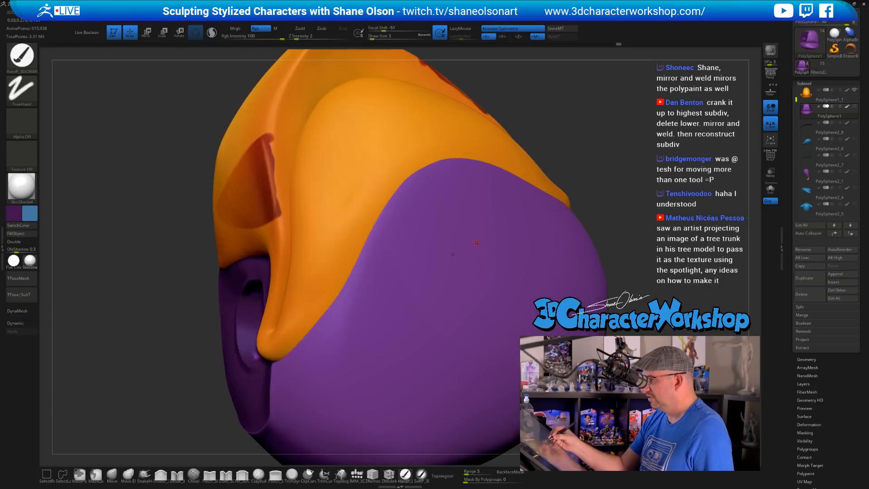
{"action": "left_click_drag", "start_coordinate": [296, 254], "coordinate": [347, 278]}
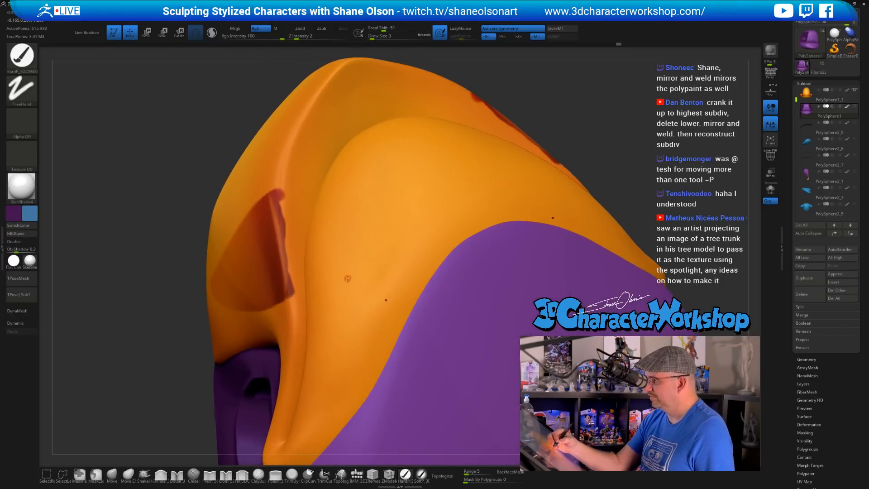
{"action": "key", "text": "shift+f"}
{"action": "left_click_drag", "start_coordinate": [424, 288], "coordinate": [403, 253]}
{"action": "left_click", "coordinate": [400, 247], "text": "alt"}
{"action": "right_click_drag", "start_coordinate": [399, 242], "coordinate": [502, 211], "text": "ctrl"}
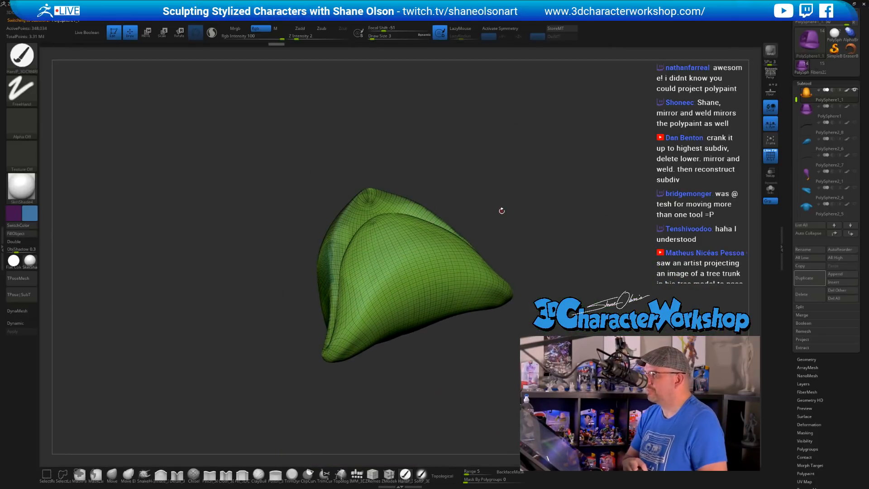
{"action": "left_click_drag", "start_coordinate": [549, 213], "coordinate": [559, 260]}
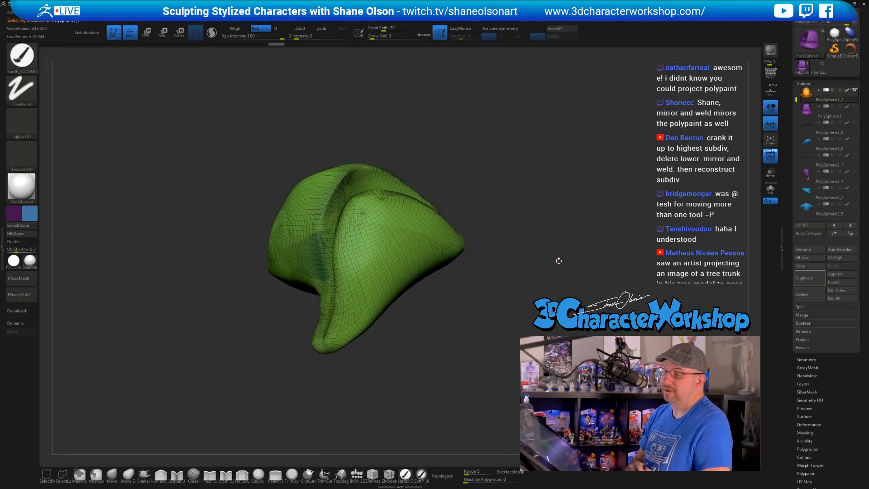
Mask the beak's rounded back surface using the Transpose tool, keeping the outer shell and rim unmasked, and hide the wireframe
{"action": "key", "text": "shift+f"}
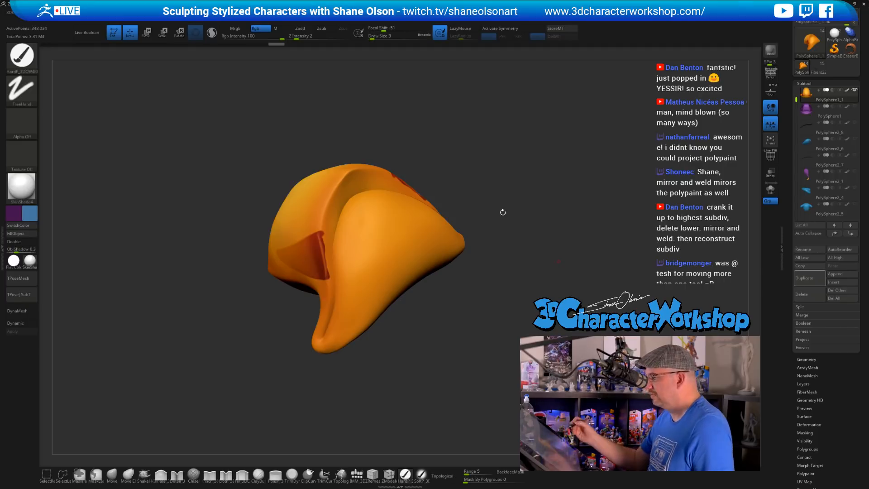
{"action": "left_click_drag", "start_coordinate": [511, 214], "coordinate": [460, 246]}
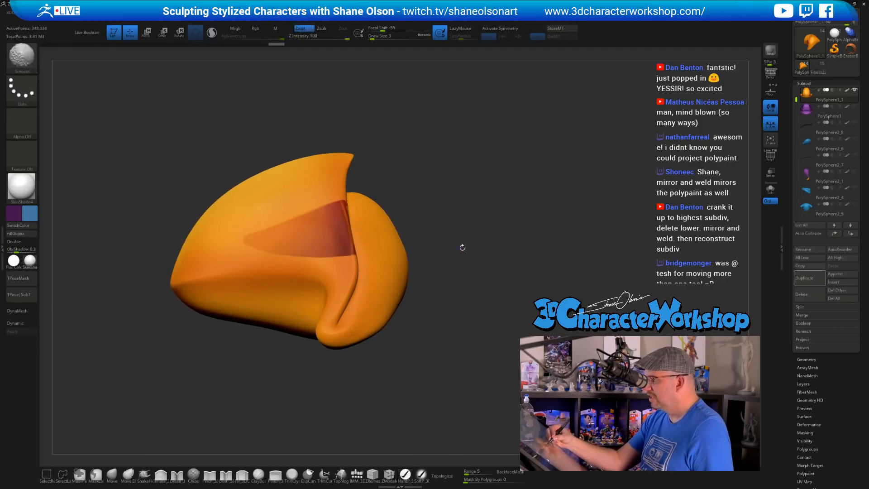
{"action": "key", "text": "w"}
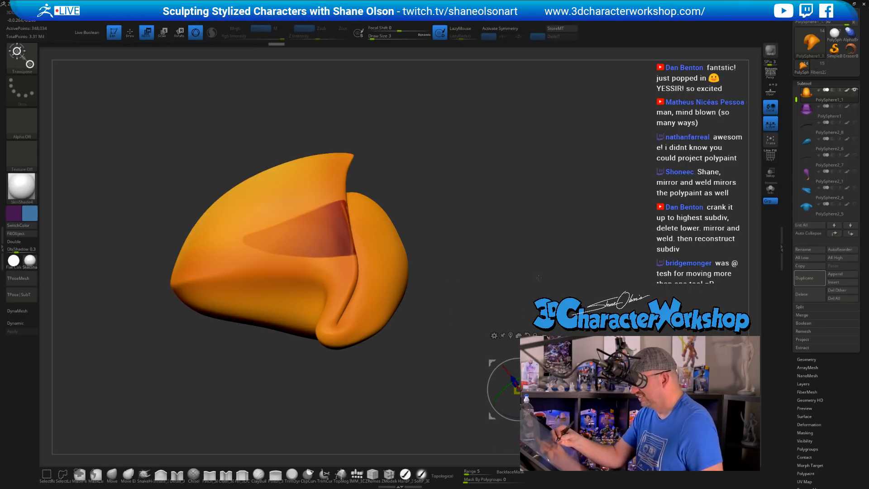
{"action": "key", "text": "shift+f"}
{"action": "left_click_drag", "start_coordinate": [534, 272], "coordinate": [541, 317], "text": "alt"}
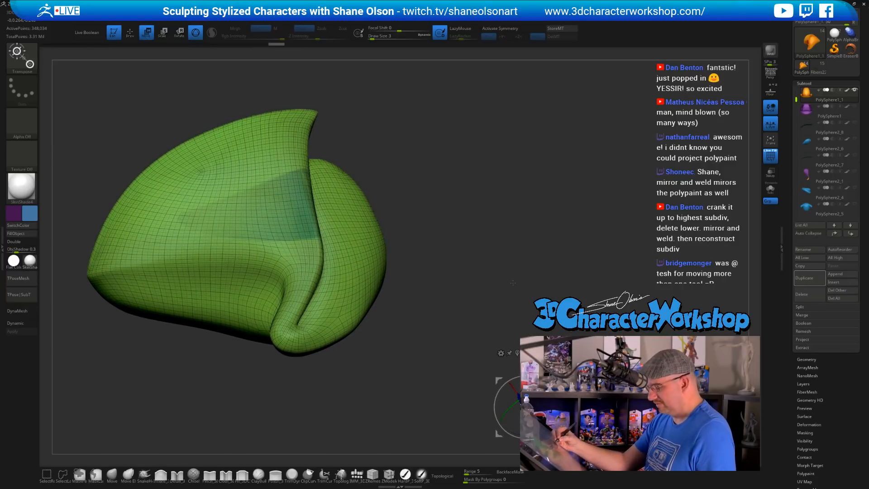
{"action": "mouse_move", "coordinate": [466, 292]}
{"action": "left_mouse_down"}
{"action": "mouse_move", "coordinate": [420, 288]}
{"action": "mouse_move", "coordinate": [465, 290]}
{"action": "left_mouse_up"}
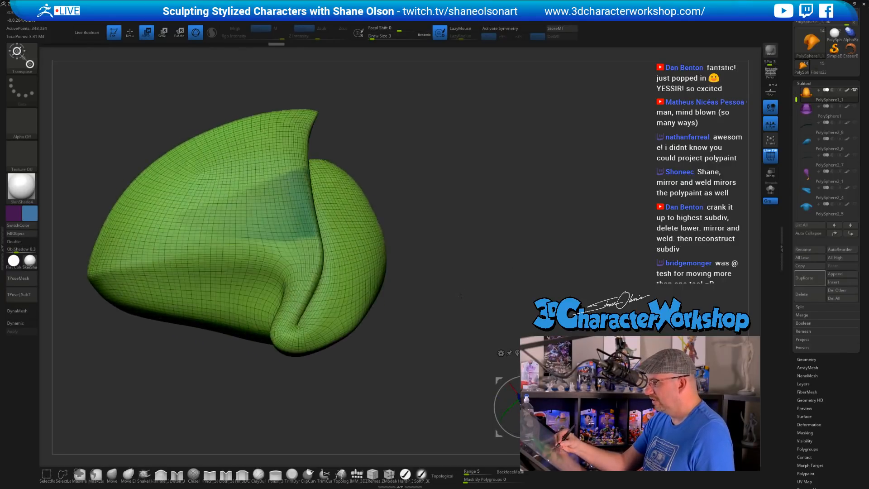
{"action": "mouse_move", "coordinate": [462, 261]}
{"action": "left_mouse_down", "text": "alt"}
{"action": "mouse_move", "coordinate": [479, 264]}
{"action": "mouse_move", "coordinate": [452, 293]}
{"action": "left_mouse_up", "text": "alt"}
{"action": "left_click", "coordinate": [351, 335]}
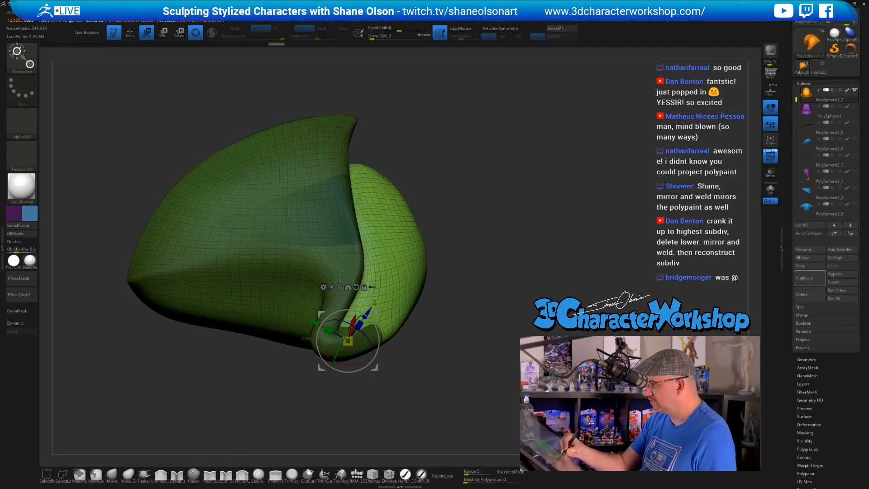
{"action": "mouse_move", "coordinate": [466, 334]}
{"action": "left_mouse_down"}
{"action": "mouse_move", "coordinate": [477, 345]}
{"action": "mouse_move", "coordinate": [464, 345]}
{"action": "mouse_move", "coordinate": [423, 303]}
{"action": "left_mouse_up"}
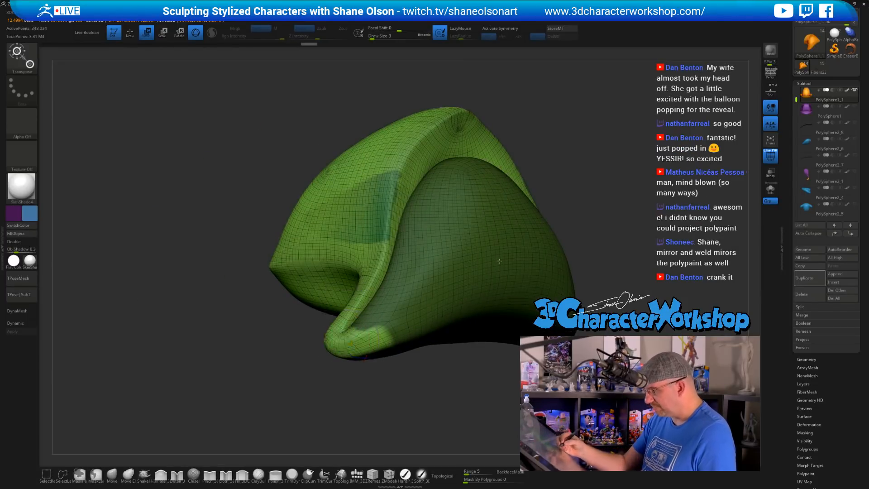
{"action": "right_click_drag", "start_coordinate": [424, 302], "coordinate": [486, 221], "text": "ctrl"}
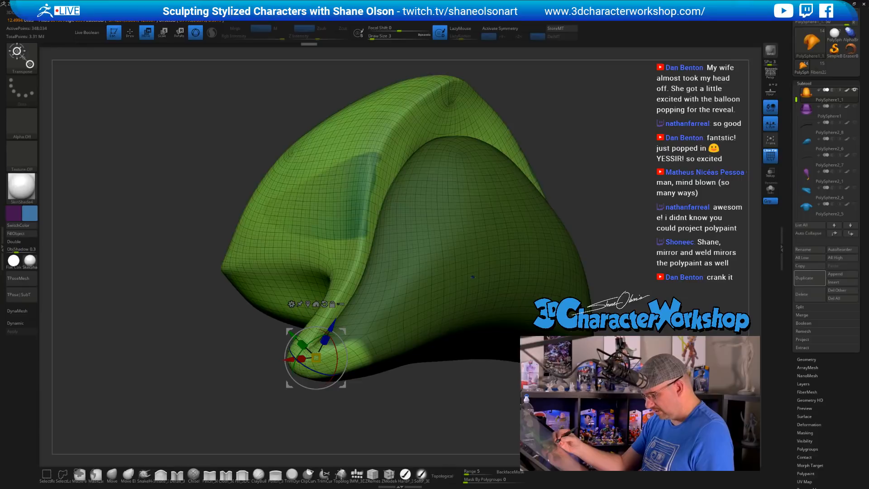
{"action": "key", "text": "shift+f"}
{"action": "right_click_drag", "start_coordinate": [472, 273], "coordinate": [378, 285], "text": "ctrl"}
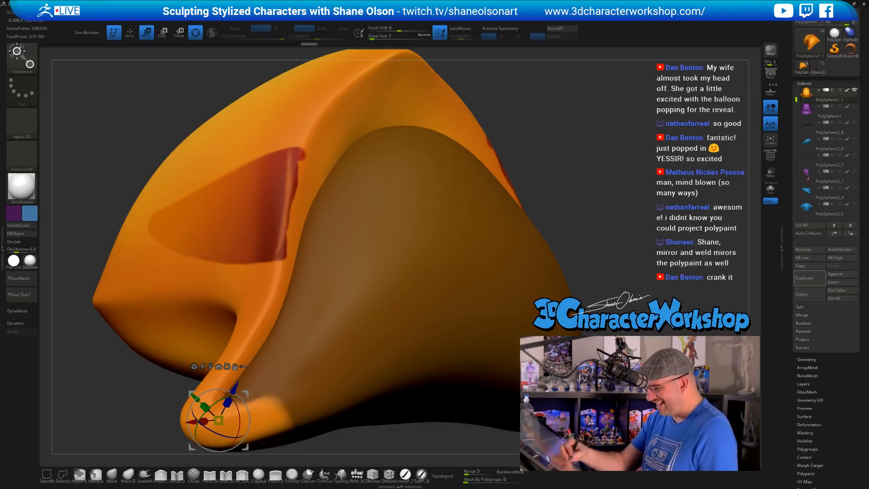
Sample the side patch's dark red and paint it around the beak's rim to the masked edge with the hard paint brush at draw size 6
{"action": "key", "text": "q"}
{"action": "right_click_drag", "start_coordinate": [316, 191], "coordinate": [306, 182], "text": "ctrl"}
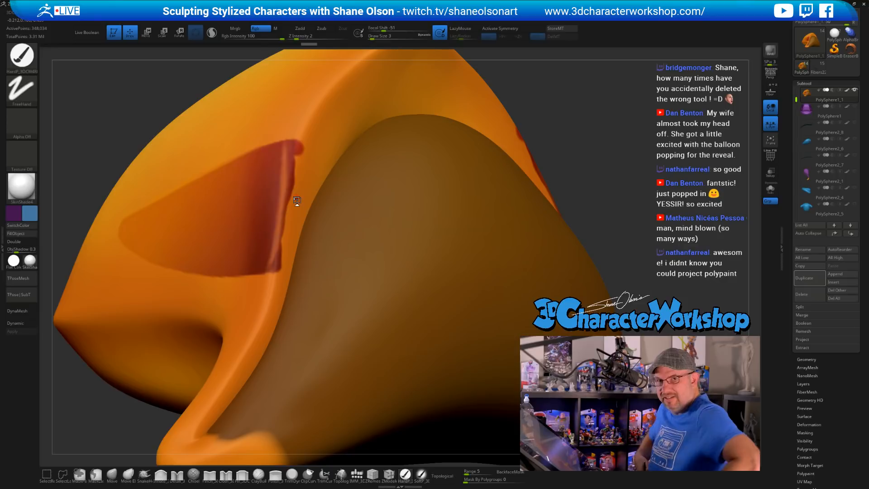
{"action": "key", "text": "]"}
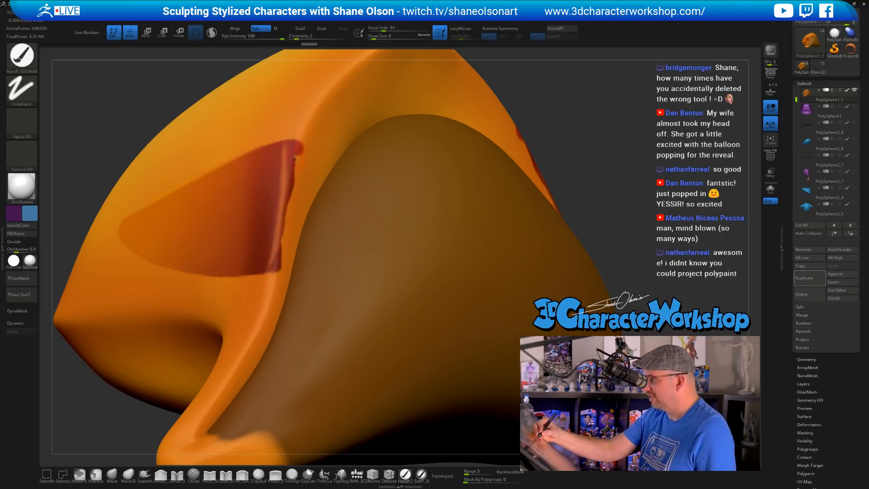
{"action": "key", "text": "c"}
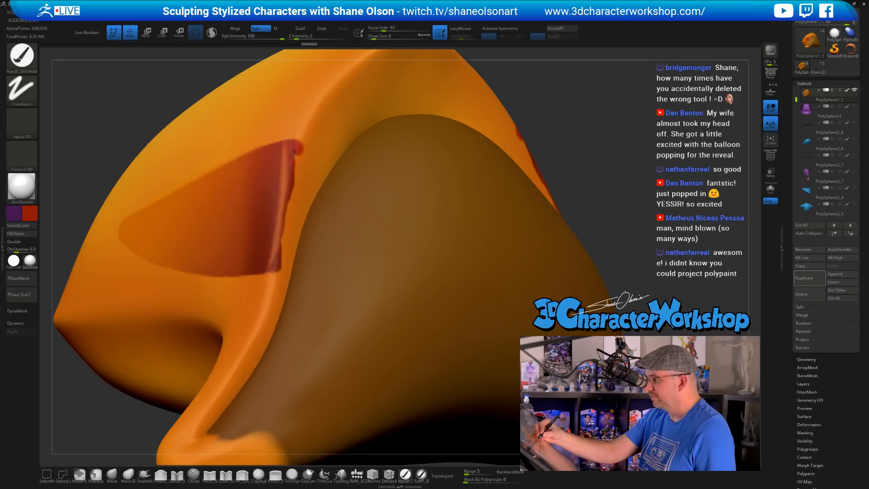
{"action": "left_click_drag", "start_coordinate": [294, 152], "coordinate": [297, 161]}
{"action": "right_click_drag", "start_coordinate": [332, 161], "coordinate": [312, 159]}
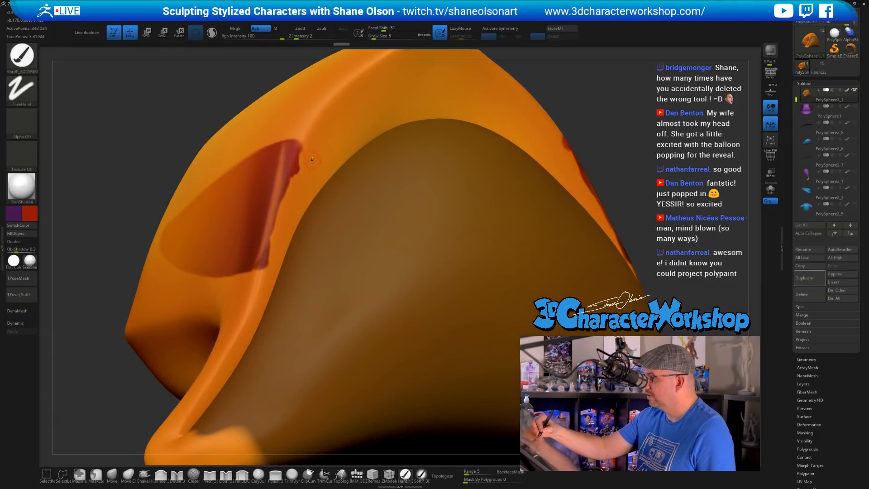
{"action": "mouse_move", "coordinate": [295, 147]}
{"action": "left_mouse_down"}
{"action": "mouse_move", "coordinate": [332, 175]}
{"action": "mouse_move", "coordinate": [294, 194]}
{"action": "mouse_move", "coordinate": [274, 266]}
{"action": "mouse_move", "coordinate": [312, 190]}
{"action": "left_mouse_up"}
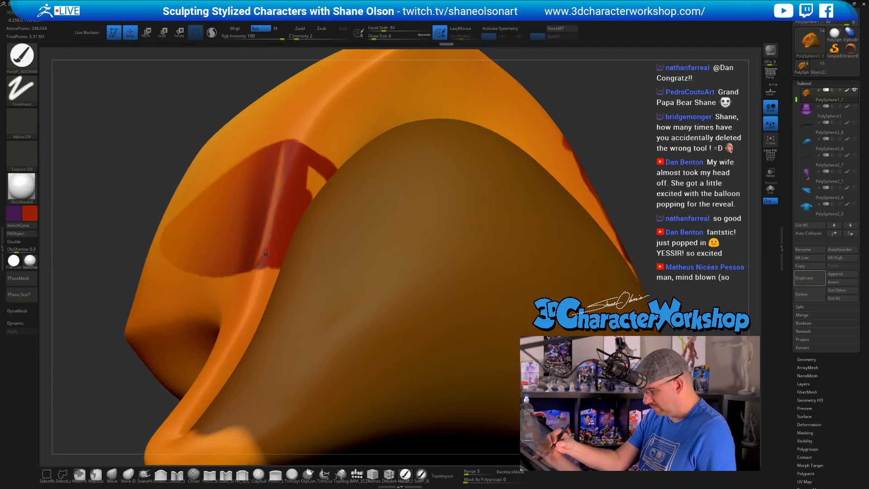
{"action": "mouse_move", "coordinate": [298, 213]}
{"action": "left_mouse_down"}
{"action": "mouse_move", "coordinate": [312, 172]}
{"action": "mouse_move", "coordinate": [322, 180]}
{"action": "mouse_move", "coordinate": [302, 199]}
{"action": "left_mouse_up"}
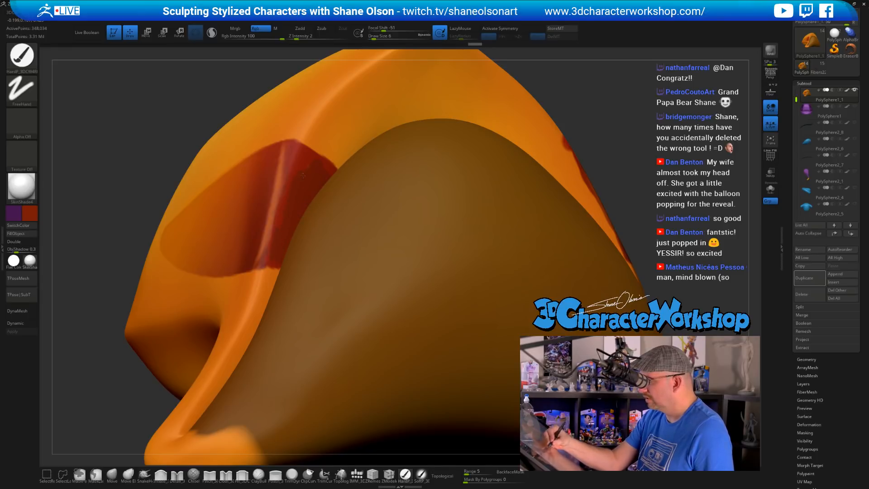
{"action": "left_click_drag", "start_coordinate": [329, 175], "coordinate": [296, 167]}
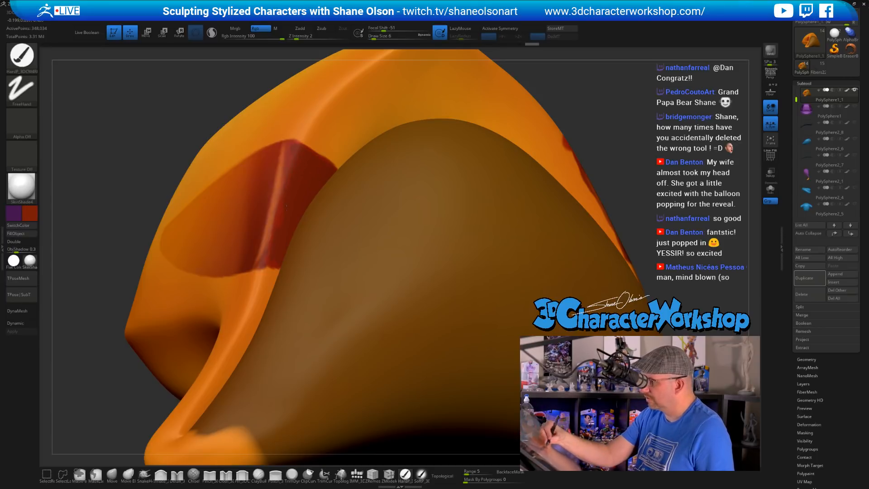
{"action": "left_click_drag", "start_coordinate": [287, 208], "coordinate": [277, 268]}
{"action": "mouse_move", "coordinate": [315, 207]}
{"action": "right_mouse_down", "text": "ctrl"}
{"action": "mouse_move", "coordinate": [316, 159]}
{"action": "mouse_move", "coordinate": [318, 213]}
{"action": "right_mouse_up", "text": "ctrl"}
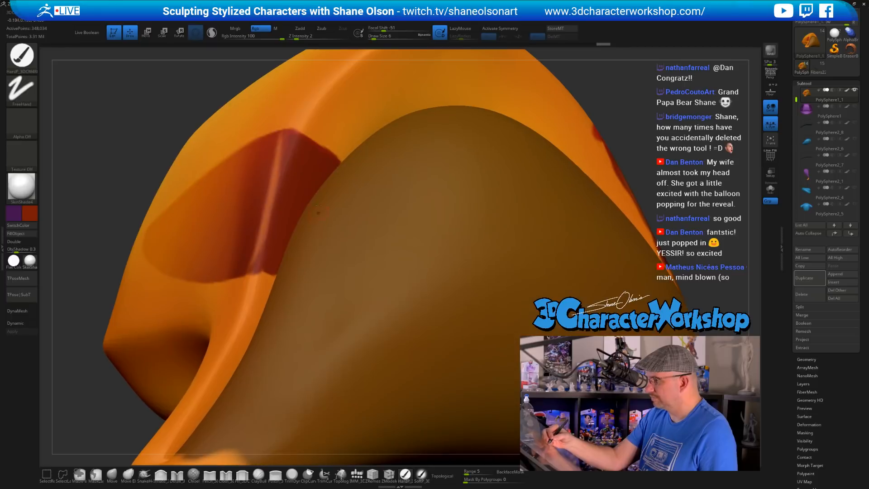
{"action": "left_click", "coordinate": [302, 181]}
{"action": "right_click_drag", "start_coordinate": [258, 183], "coordinate": [305, 186]}
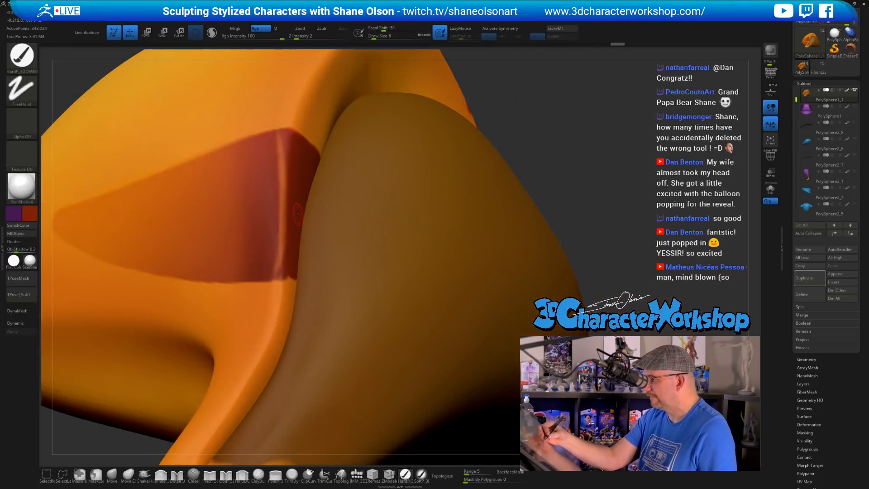
Sample the beak's yellow-orange and paint it softly along the rim above and below the red patch with the soft paint brush at Rgb Intensity 9
{"action": "left_click", "coordinate": [421, 474]}
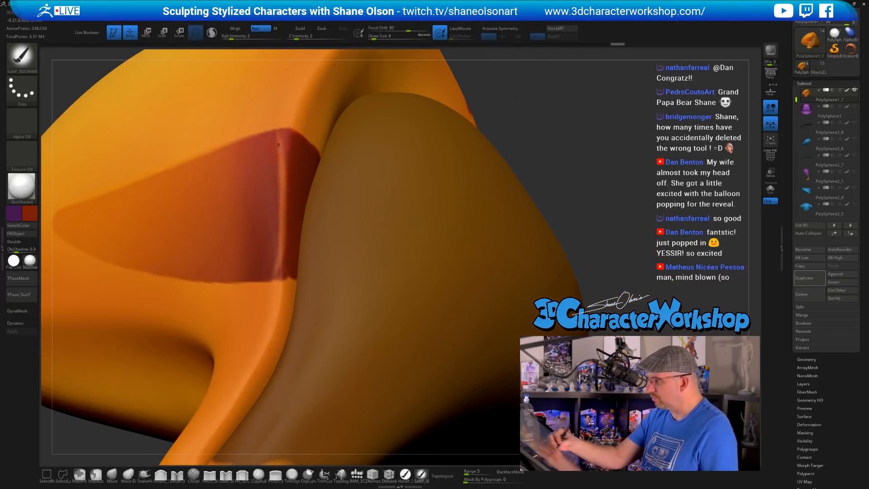
{"action": "key", "text": "f"}
{"action": "right_click_drag", "start_coordinate": [399, 188], "coordinate": [447, 304]}
{"action": "right_click_drag", "start_coordinate": [387, 152], "coordinate": [397, 182], "text": "alt"}
{"action": "key", "text": "c"}
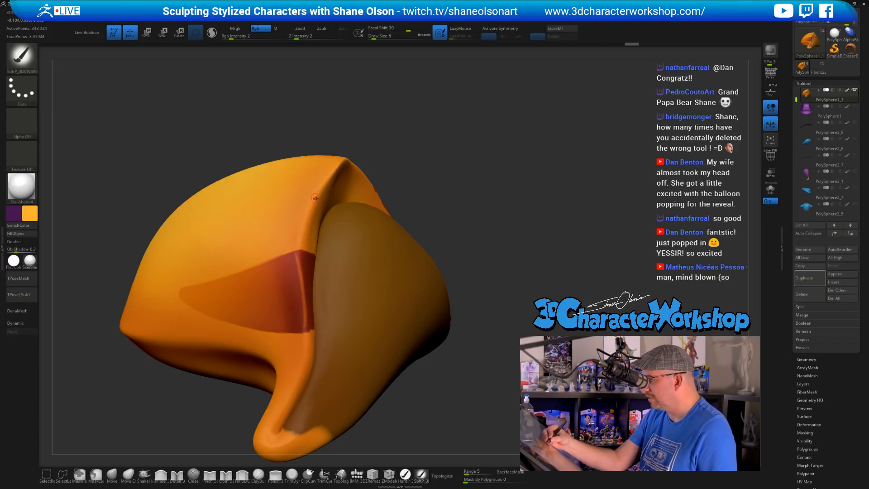
{"action": "right_click_drag", "start_coordinate": [318, 188], "coordinate": [305, 223], "text": "ctrl"}
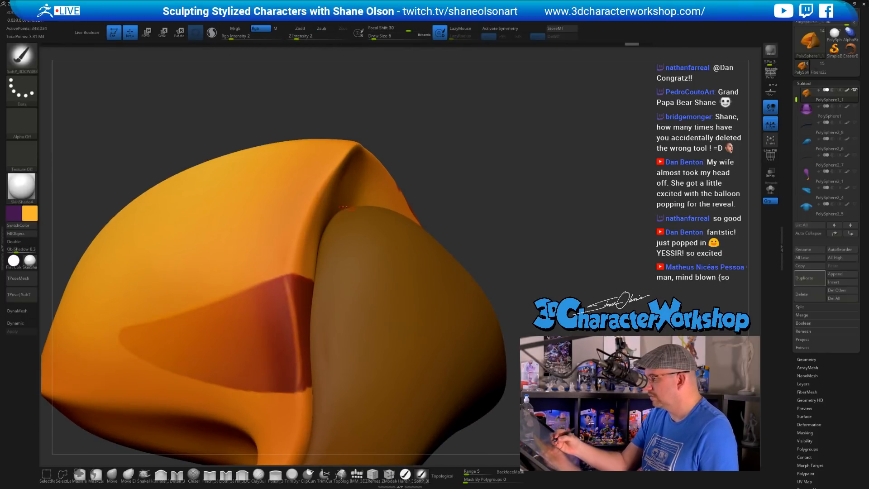
{"action": "right_click_drag", "start_coordinate": [320, 196], "coordinate": [334, 201]}
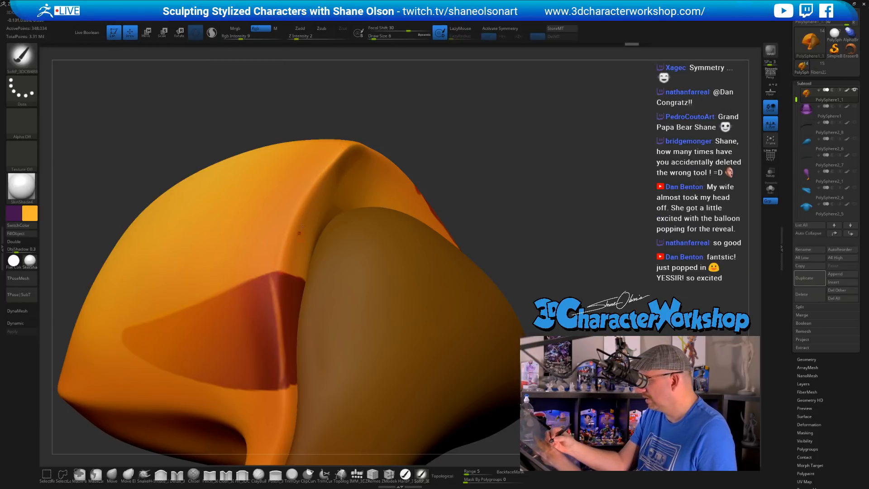
{"action": "left_click_drag", "start_coordinate": [281, 248], "coordinate": [278, 270]}
{"action": "mouse_move", "coordinate": [278, 270]}
{"action": "right_mouse_down"}
{"action": "mouse_move", "coordinate": [267, 226]}
{"action": "mouse_move", "coordinate": [285, 240]}
{"action": "right_mouse_up"}
{"action": "left_click_drag", "start_coordinate": [299, 313], "coordinate": [296, 349]}
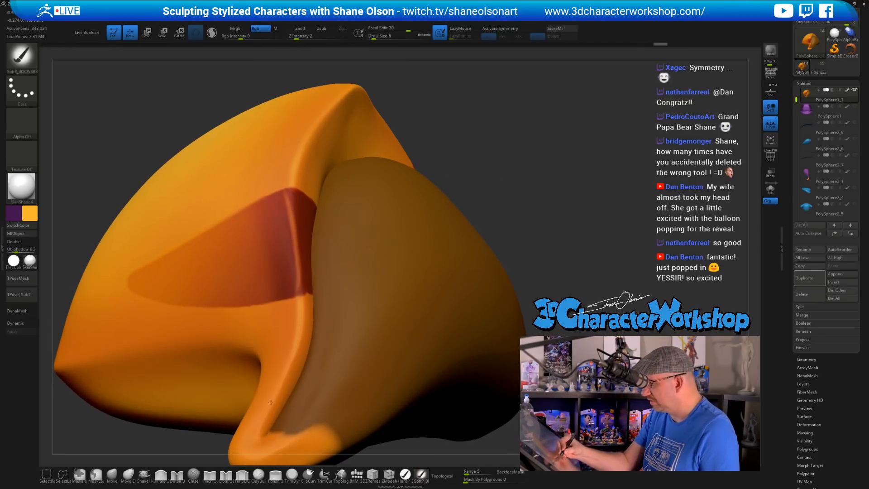
{"action": "left_click_drag", "start_coordinate": [301, 299], "coordinate": [295, 355]}
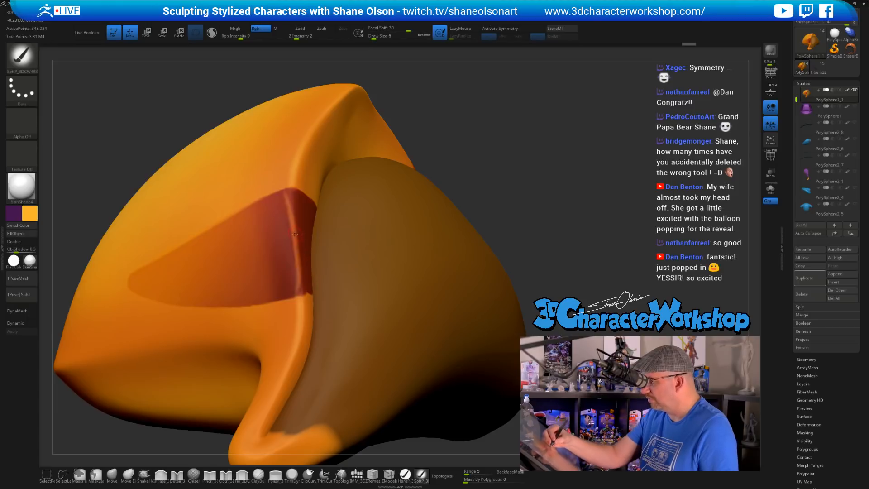
Sample a reddish orange and brush a soft highlight along the rim's ridge where it crosses the red patch
{"action": "key", "text": "c"}
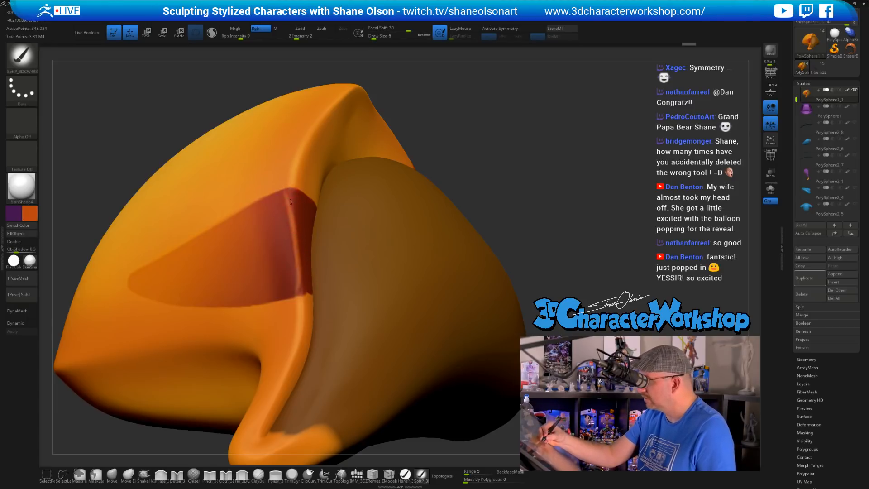
{"action": "mouse_move", "coordinate": [290, 203]}
{"action": "left_mouse_down"}
{"action": "mouse_move", "coordinate": [290, 191]}
{"action": "mouse_move", "coordinate": [293, 206]}
{"action": "left_mouse_up"}
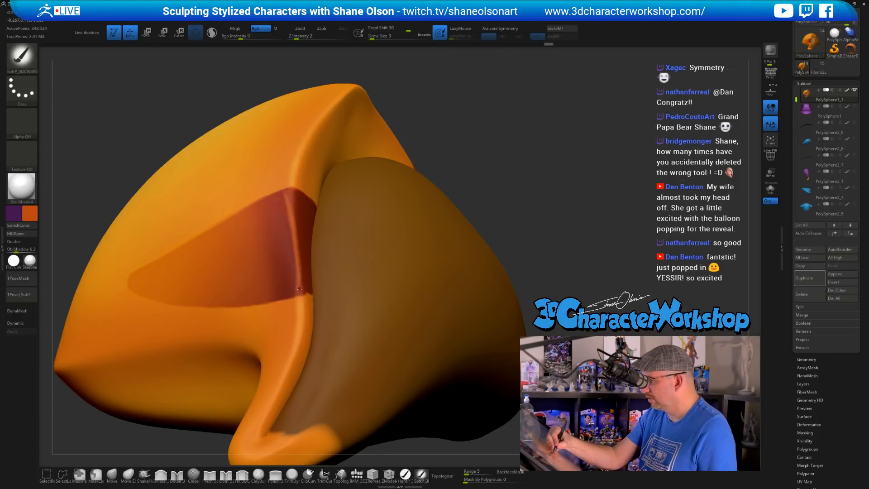
{"action": "left_click_drag", "start_coordinate": [299, 288], "coordinate": [297, 279]}
{"action": "right_click_drag", "start_coordinate": [312, 281], "coordinate": [317, 226], "text": "ctrl"}
Clear the mask, check the beak from behind and from the front, and turn on symmetry
{"action": "mouse_move", "coordinate": [407, 247]}
{"action": "right_mouse_down"}
{"action": "mouse_move", "coordinate": [364, 271]}
{"action": "mouse_move", "coordinate": [432, 370]}
{"action": "mouse_move", "coordinate": [450, 346]}
{"action": "right_mouse_up"}
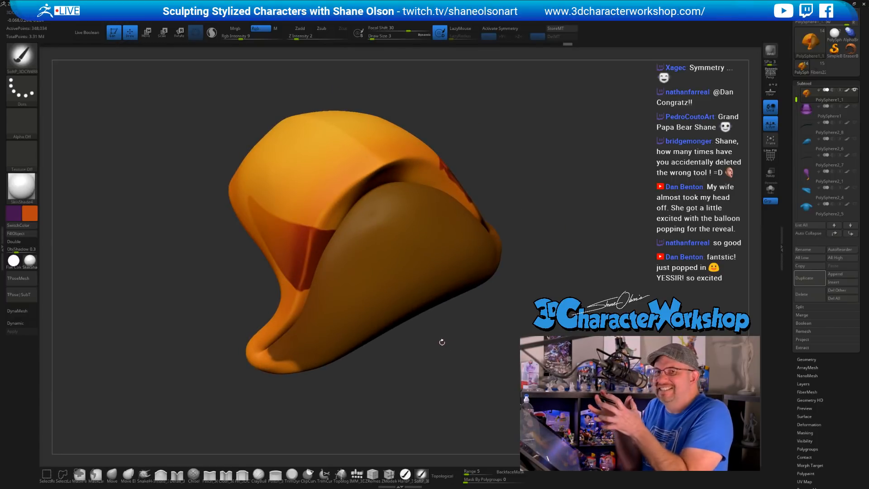
{"action": "key", "text": "ctrl"}
{"action": "mouse_move", "coordinate": [443, 363]}
{"action": "right_mouse_down"}
{"action": "mouse_move", "coordinate": [452, 365]}
{"action": "mouse_move", "coordinate": [499, 265]}
{"action": "right_mouse_up"}
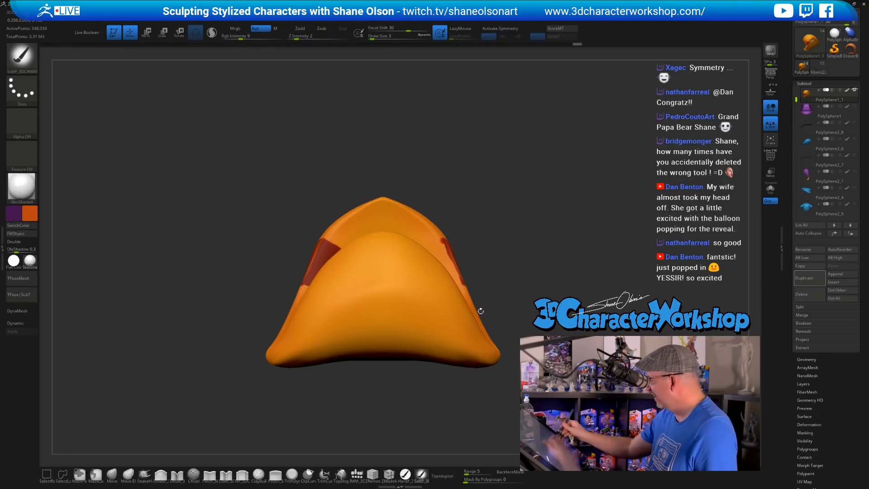
{"action": "right_click_drag", "start_coordinate": [591, 177], "coordinate": [522, 186], "text": "alt"}
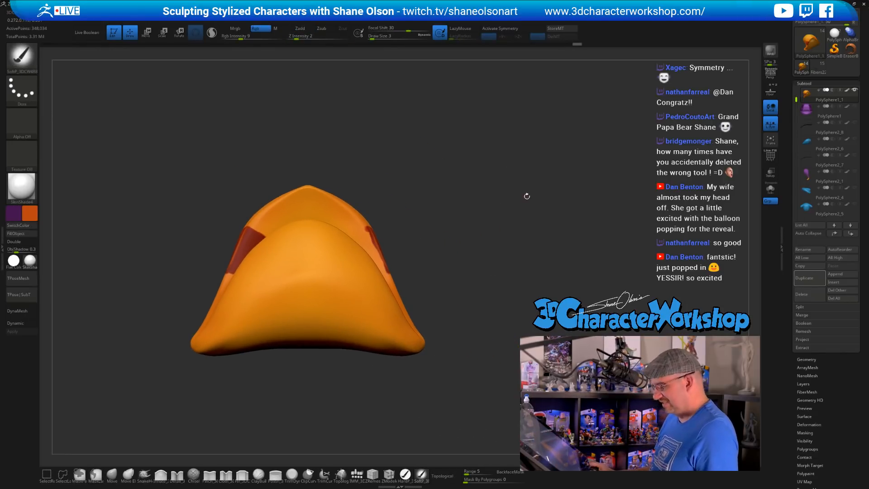
{"action": "key", "text": "x"}
{"action": "mouse_move", "coordinate": [434, 190]}
{"action": "right_mouse_down"}
{"action": "mouse_move", "coordinate": [446, 181]}
{"action": "mouse_move", "coordinate": [417, 247]}
{"action": "mouse_move", "coordinate": [449, 229]}
{"action": "mouse_move", "coordinate": [465, 197]}
{"action": "mouse_move", "coordinate": [472, 210]}
{"action": "mouse_move", "coordinate": [481, 186]}
{"action": "mouse_move", "coordinate": [438, 195]}
{"action": "mouse_move", "coordinate": [442, 173]}
{"action": "mouse_move", "coordinate": [482, 179]}
{"action": "mouse_move", "coordinate": [359, 196]}
{"action": "right_mouse_up"}
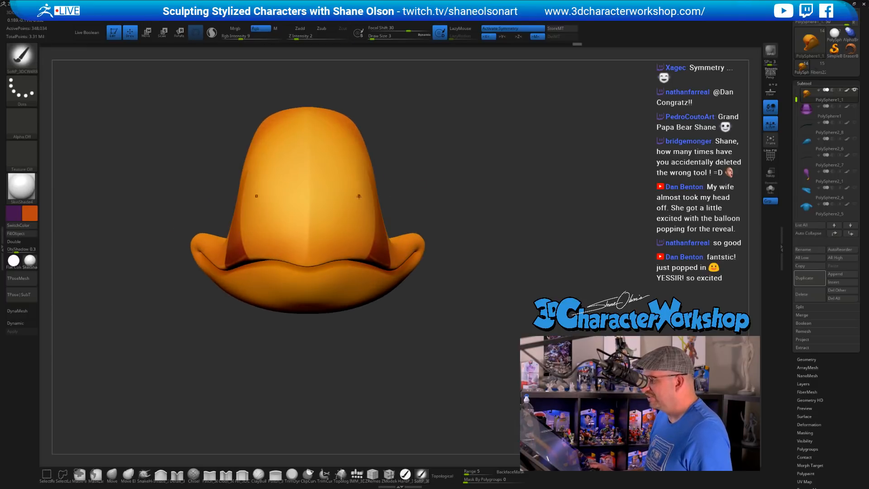
Duplicate the beak subtool, delete the copy's lower subdivision levels, and flip the copy with Mirror
{"action": "left_click", "coordinate": [810, 278]}
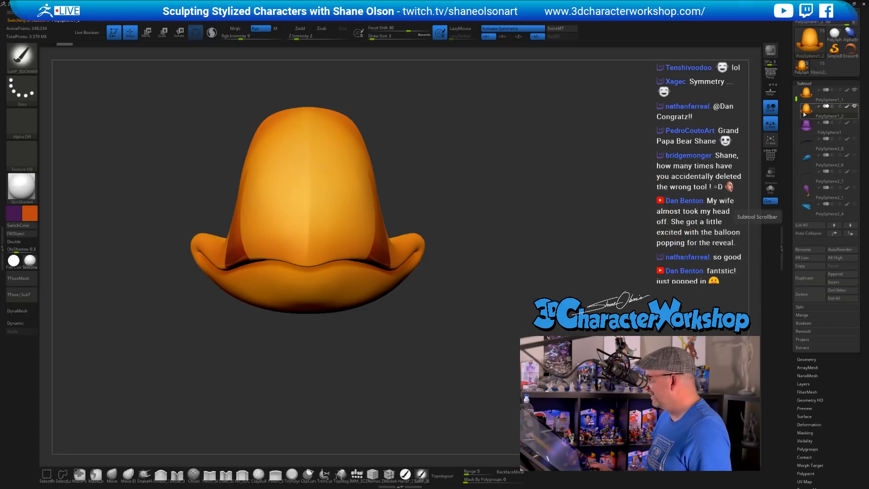
{"action": "left_click", "coordinate": [806, 359]}
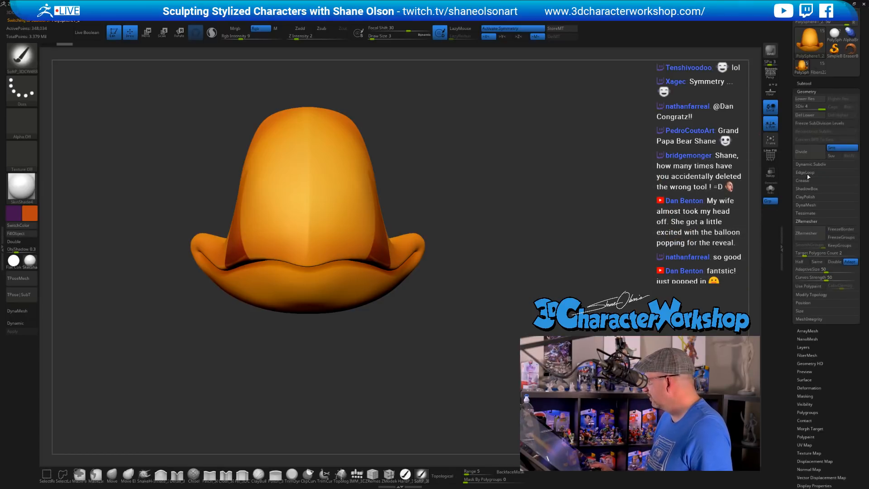
{"action": "left_click", "coordinate": [803, 116]}
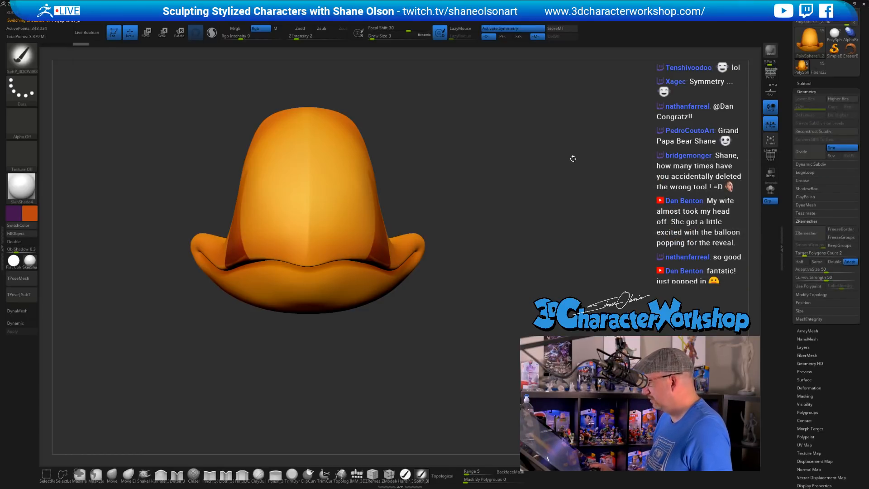
{"action": "key", "text": "space"}
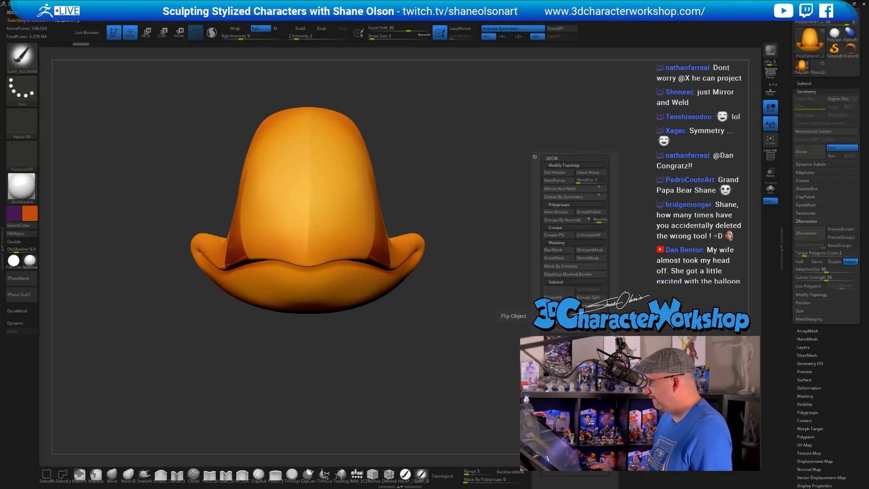
Show both beak subtools and try to mask half of the copy along its centerline with symmetry on, clearing each attempt
{"action": "left_click", "coordinate": [807, 84]}
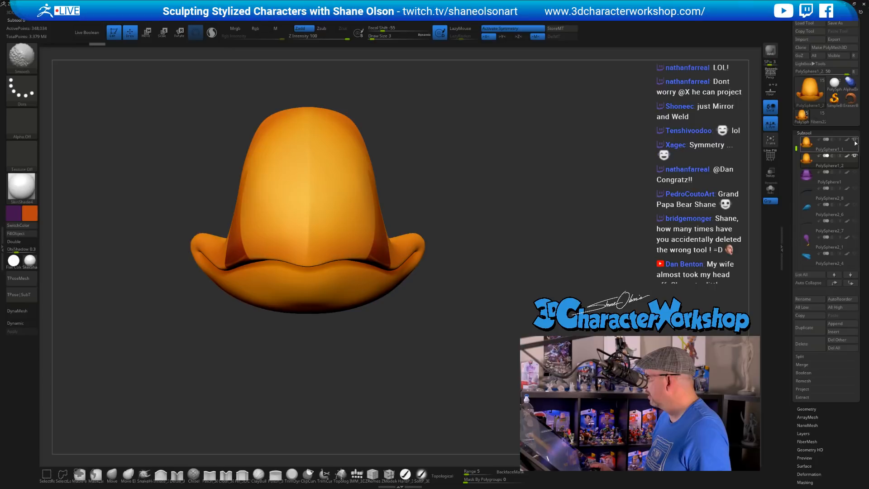
{"action": "mouse_move", "coordinate": [857, 159]}
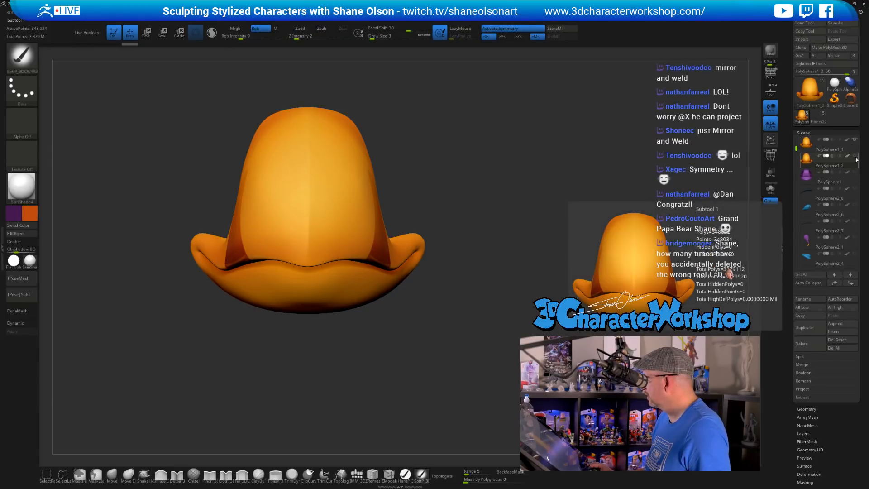
{"action": "left_click", "coordinate": [855, 159]}
{"action": "left_click_drag", "start_coordinate": [610, 188], "coordinate": [605, 178], "text": "alt"}
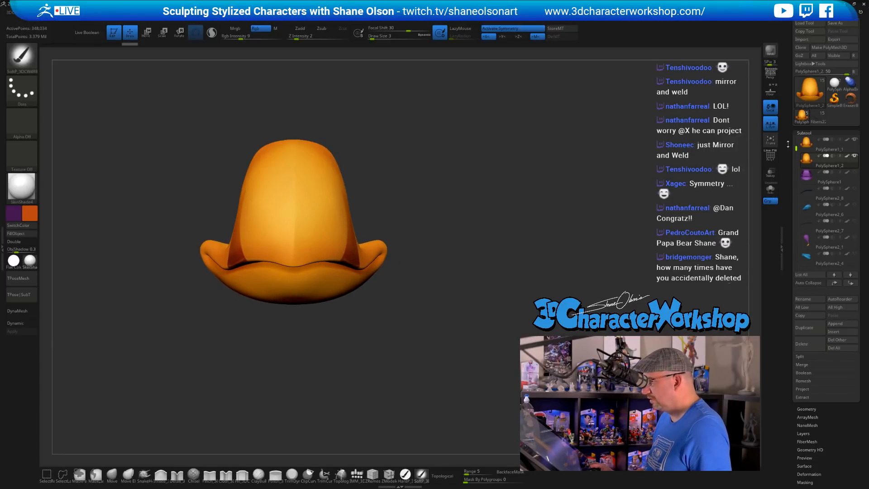
{"action": "left_click_drag", "start_coordinate": [497, 224], "coordinate": [516, 152]}
{"action": "key", "text": "space"}
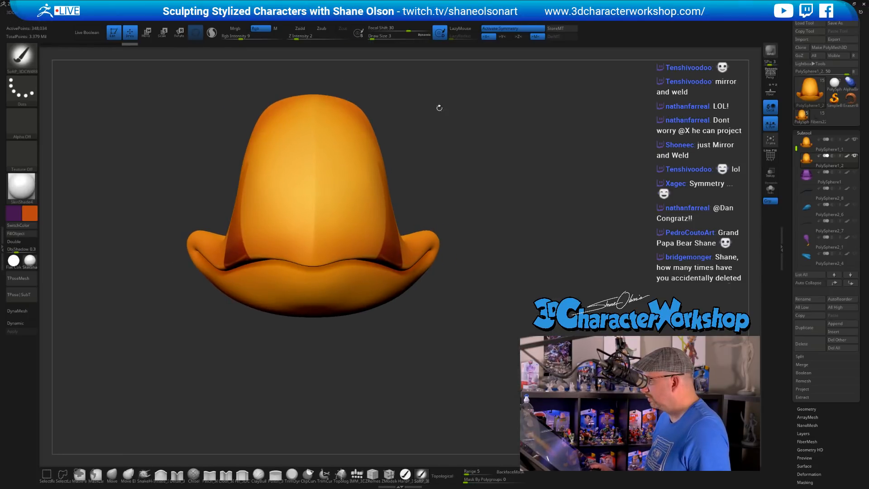
{"action": "mouse_move", "coordinate": [312, 74]}
{"action": "left_mouse_down", "text": "ctrl"}
{"action": "mouse_move", "coordinate": [297, 68]}
{"action": "mouse_move", "coordinate": [151, 349]}
{"action": "mouse_move", "coordinate": [314, 360]}
{"action": "left_mouse_up", "text": "ctrl"}
{"action": "left_click_drag", "start_coordinate": [533, 211], "coordinate": [518, 212], "text": "alt"}
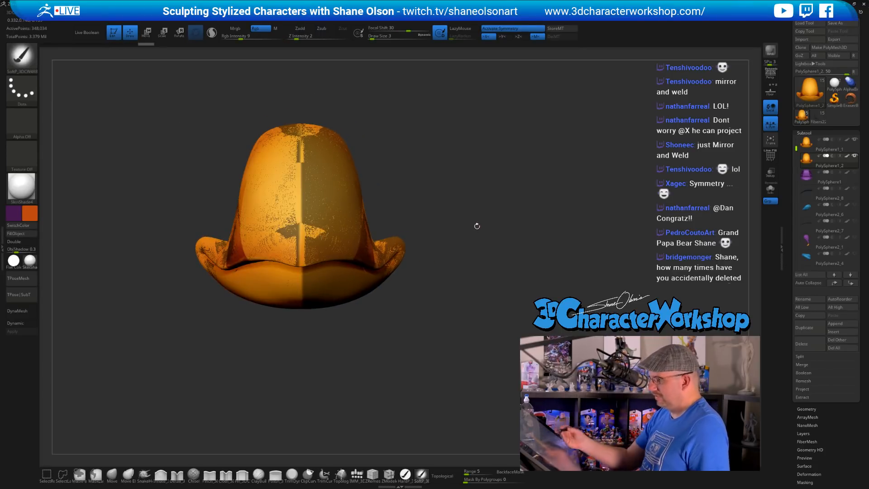
{"action": "mouse_move", "coordinate": [486, 258]}
{"action": "left_mouse_down", "text": "alt"}
{"action": "mouse_move", "coordinate": [490, 263]}
{"action": "mouse_move", "coordinate": [489, 256]}
{"action": "left_mouse_up", "text": "alt"}
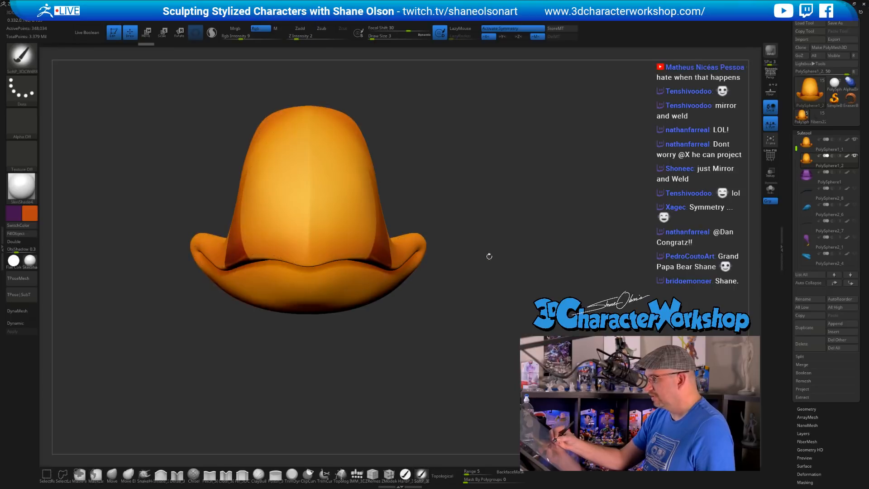
{"action": "mouse_move", "coordinate": [310, 94]}
{"action": "left_mouse_down", "text": "ctrl"}
{"action": "mouse_move", "coordinate": [302, 82]}
{"action": "mouse_move", "coordinate": [167, 85]}
{"action": "mouse_move", "coordinate": [308, 354]}
{"action": "left_mouse_up", "text": "ctrl"}
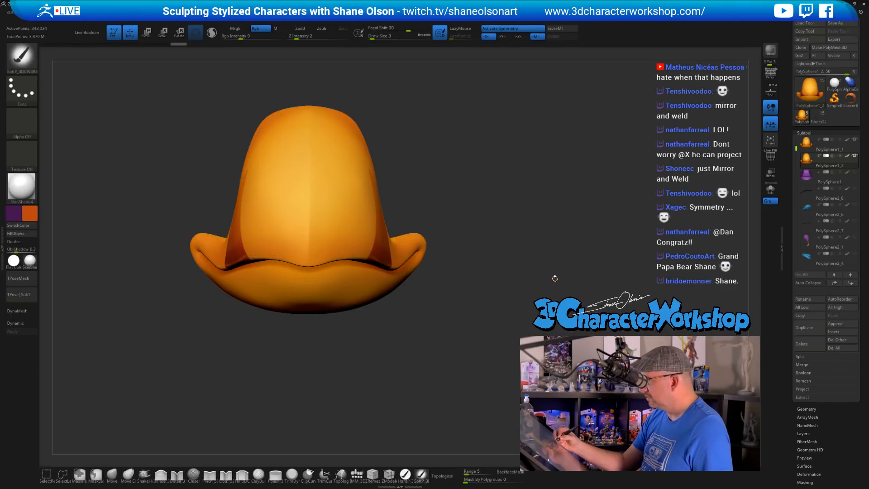
{"action": "left_click_drag", "start_coordinate": [557, 277], "coordinate": [554, 279], "text": "ctrl"}
Try masking one half of the beak copy with symmetry off, clear the mask, and turn symmetry back on
{"action": "mouse_move", "coordinate": [295, 76]}
{"action": "left_mouse_down", "text": "ctrl"}
{"action": "mouse_move", "coordinate": [149, 334]}
{"action": "mouse_move", "coordinate": [313, 351]}
{"action": "left_mouse_up", "text": "ctrl"}
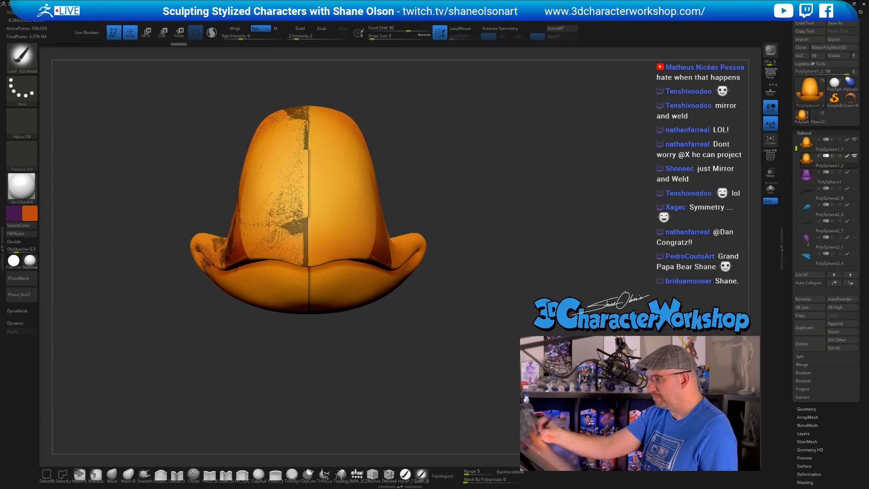
{"action": "key", "text": "space"}
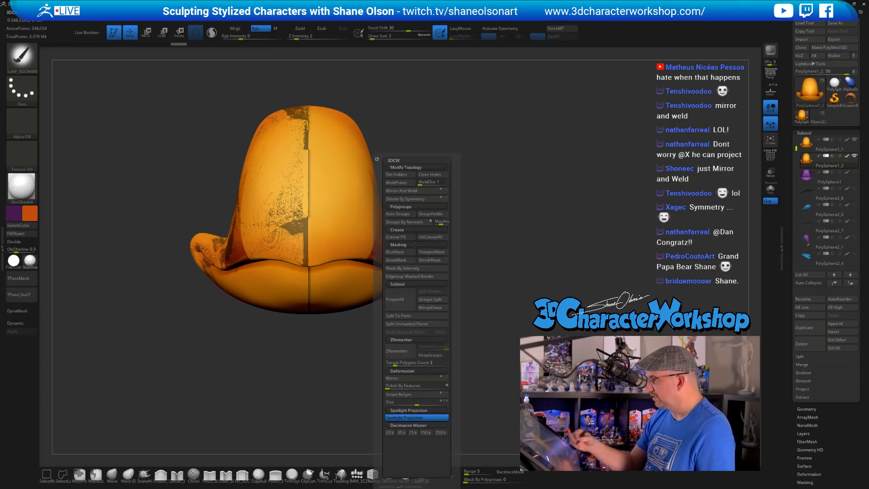
{"action": "key", "text": "space"}
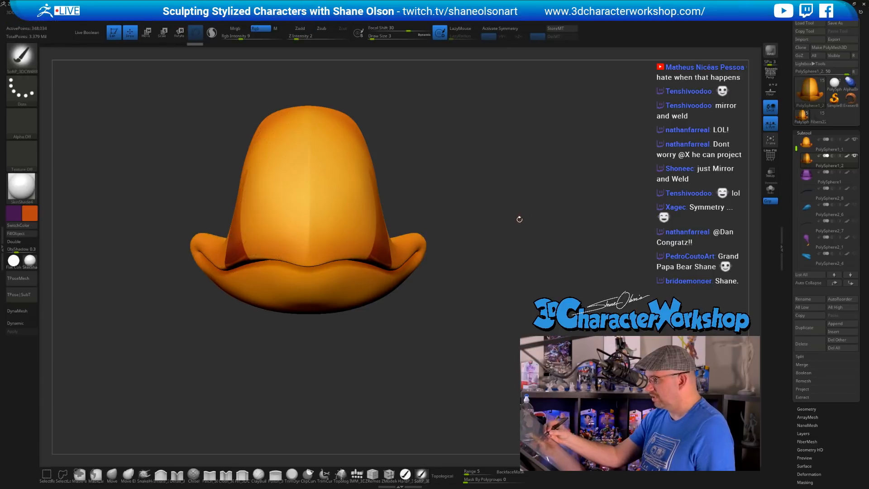
{"action": "key", "text": "x"}
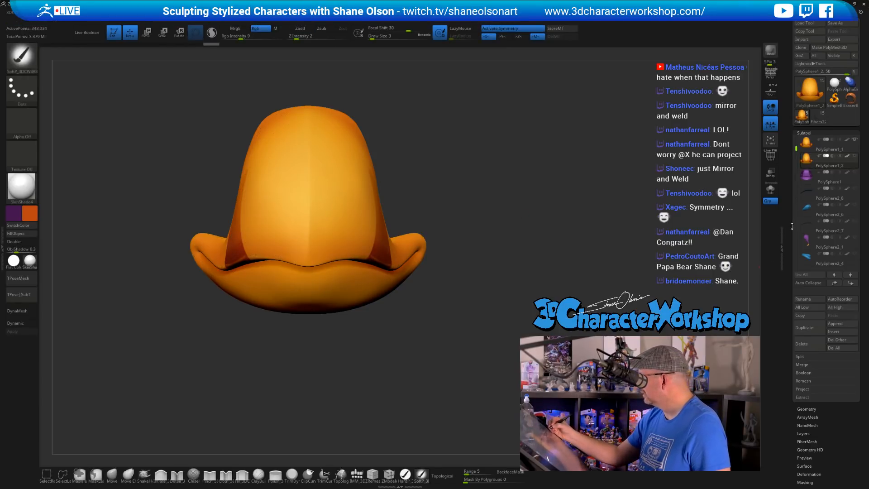
Compare the red side patches of the original beak and its copy from below and from the front
{"action": "mouse_move", "coordinate": [562, 287]}
{"action": "left_mouse_down"}
{"action": "mouse_move", "coordinate": [575, 274]}
{"action": "mouse_move", "coordinate": [557, 260]}
{"action": "left_mouse_up"}
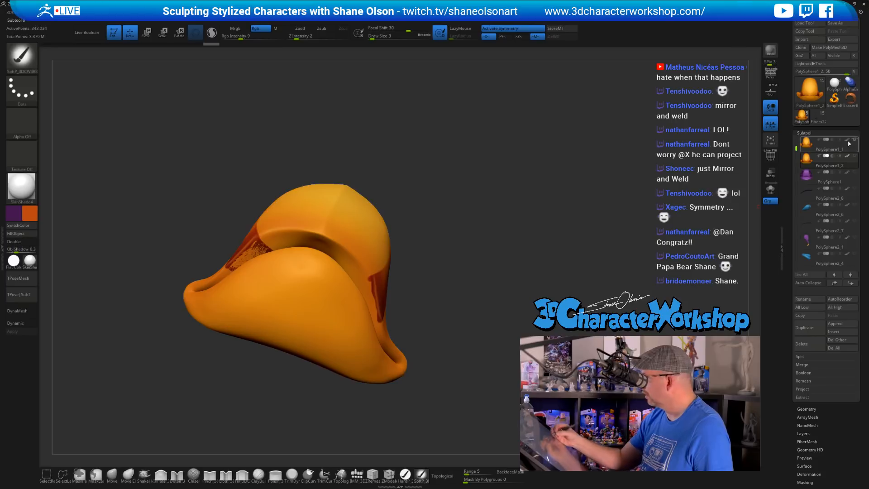
{"action": "mouse_move", "coordinate": [809, 145]}
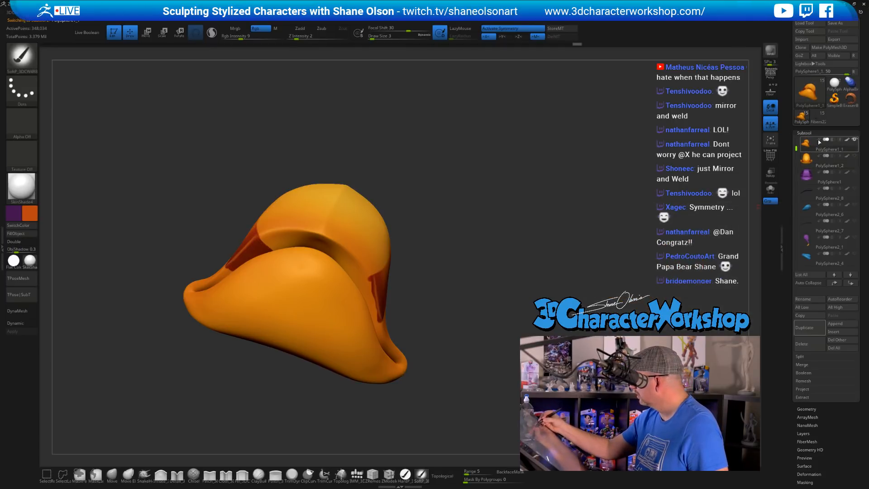
{"action": "left_click", "coordinate": [808, 161]}
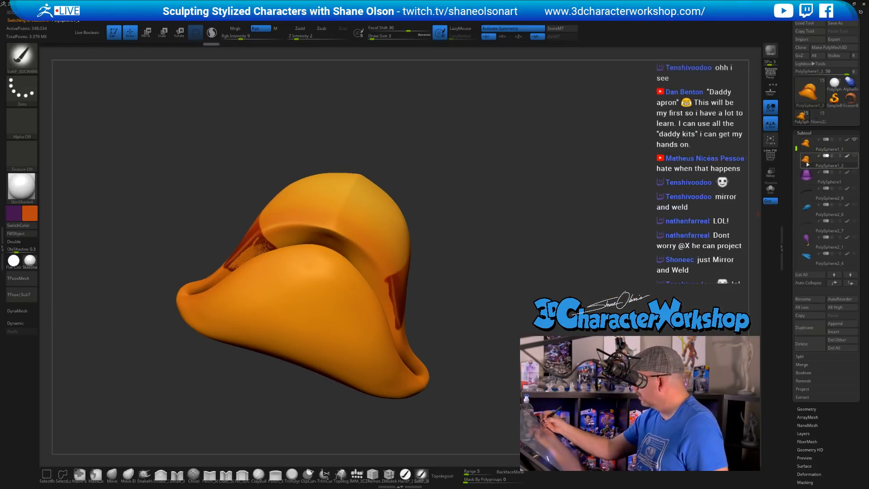
{"action": "left_click", "coordinate": [808, 144]}
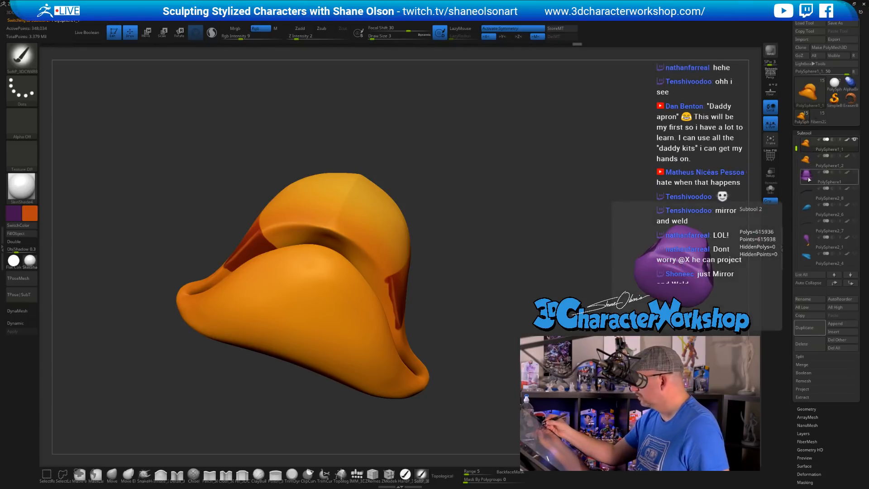
{"action": "left_click", "coordinate": [807, 160]}
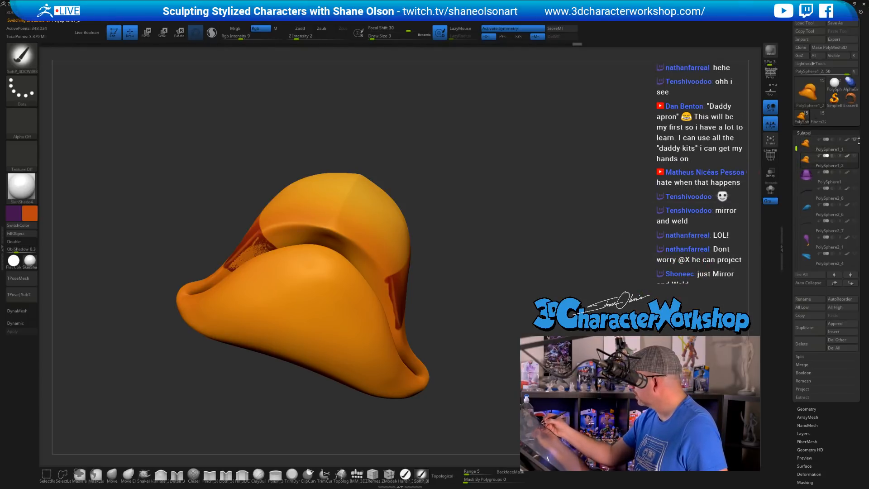
{"action": "left_click_drag", "start_coordinate": [587, 261], "coordinate": [634, 243]}
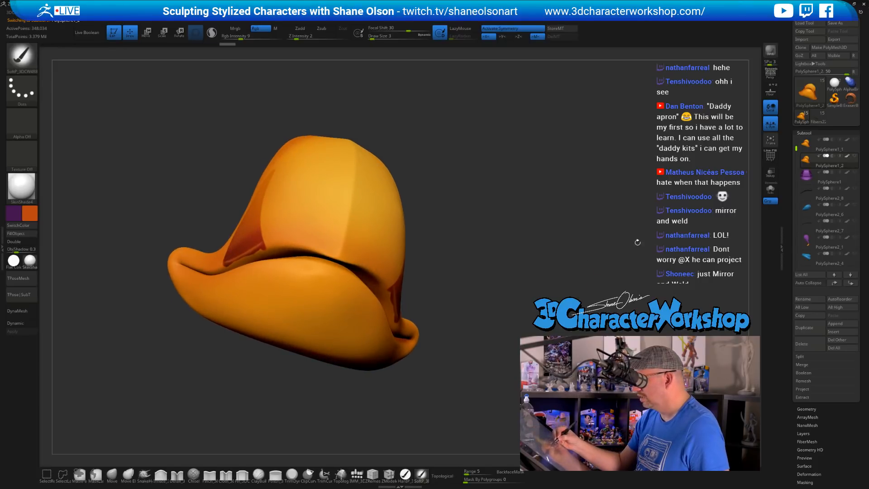
Delete the beak copy and remove the extra duplicate of the purple head
{"action": "mouse_move", "coordinate": [808, 144]}
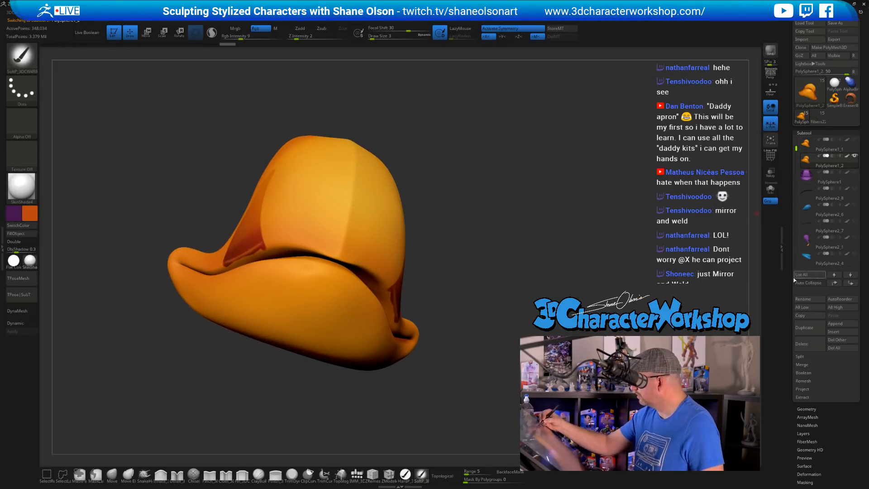
{"action": "left_click", "coordinate": [805, 346]}
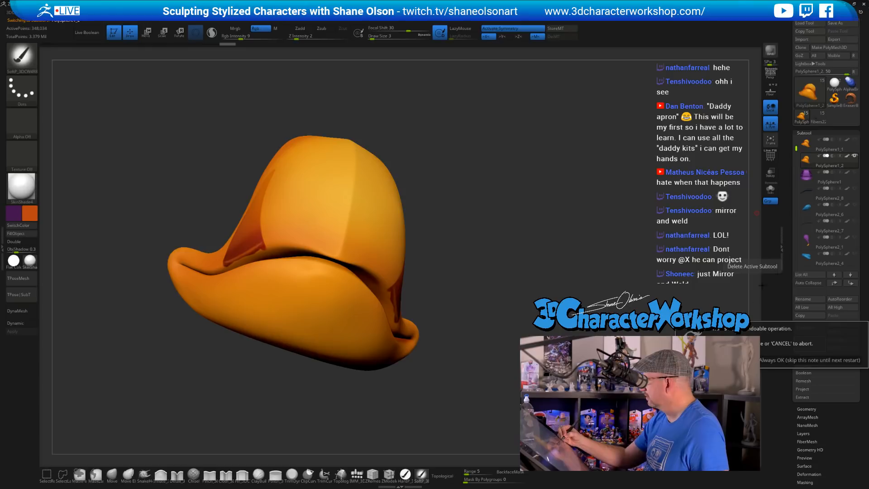
{"action": "left_click", "coordinate": [806, 360]}
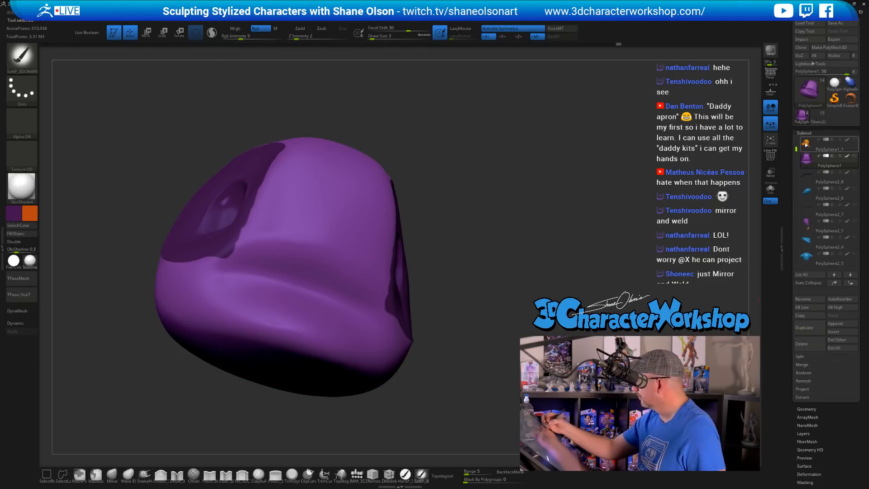
{"action": "key", "text": "ctrl+z"}
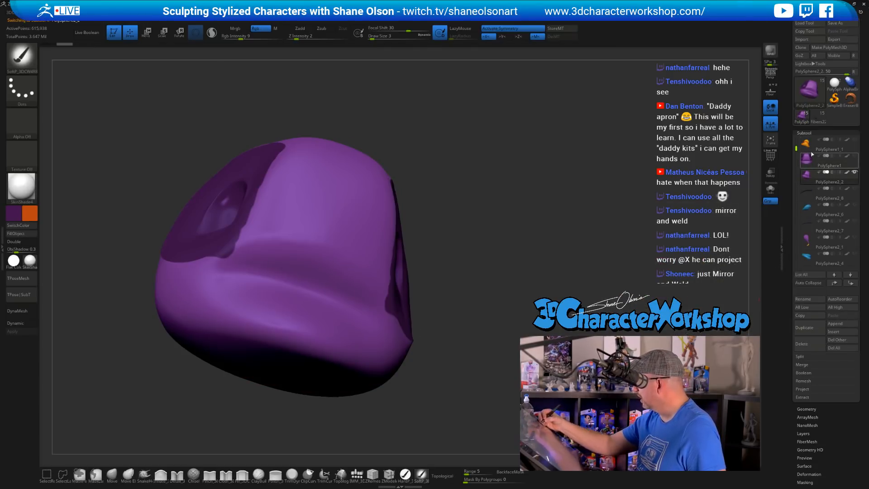
{"action": "left_click", "coordinate": [807, 347]}
{"action": "left_click", "coordinate": [806, 359]}
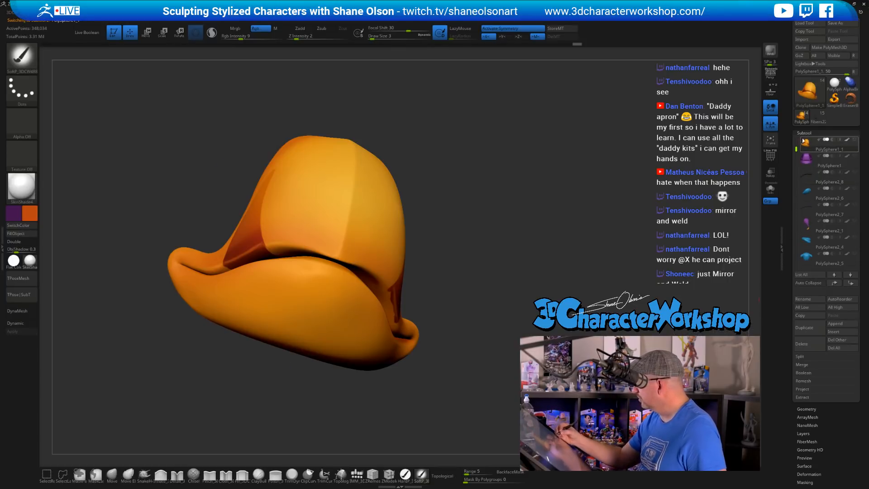
Make a fresh duplicate of the beak, delete its lower subdivision levels, and flip it with Mirror
{"action": "left_click", "coordinate": [807, 327]}
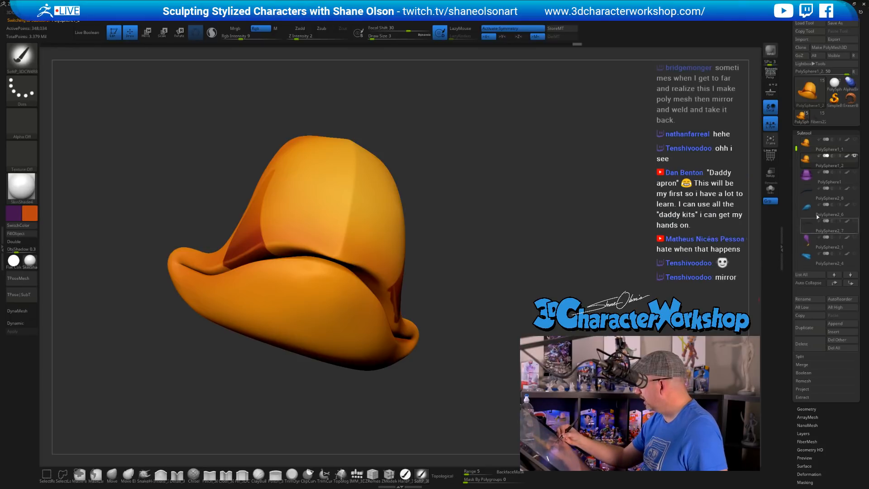
{"action": "left_click_drag", "start_coordinate": [606, 261], "coordinate": [585, 258]}
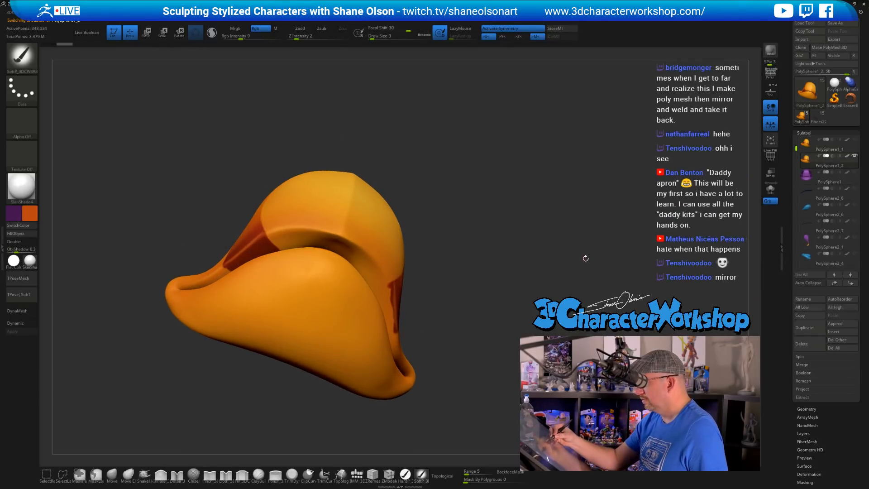
{"action": "left_click", "coordinate": [811, 409]}
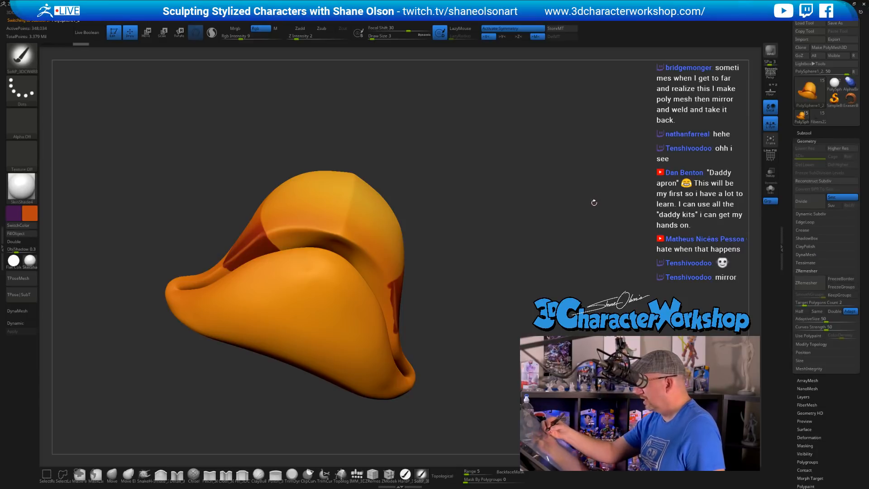
{"action": "key", "text": "space"}
{"action": "left_click", "coordinate": [584, 191]}
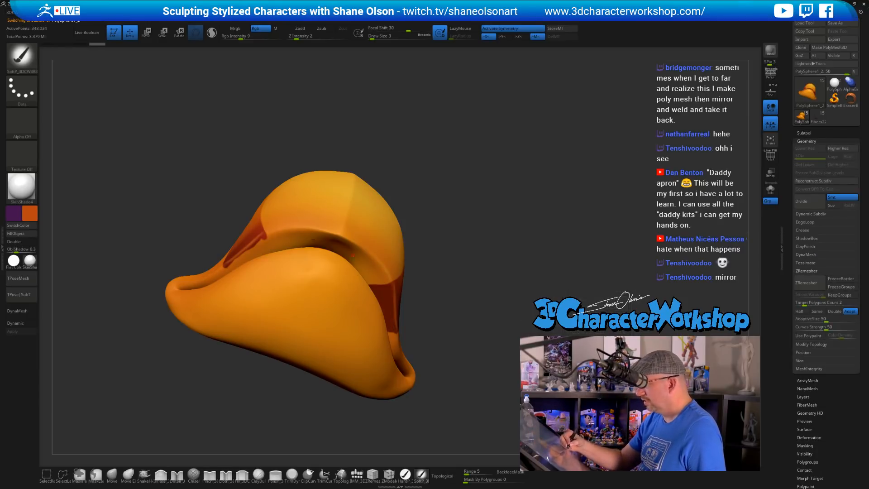
{"action": "mouse_move", "coordinate": [500, 294]}
{"action": "left_mouse_down"}
{"action": "mouse_move", "coordinate": [453, 297]}
{"action": "mouse_move", "coordinate": [497, 290]}
{"action": "mouse_move", "coordinate": [510, 269]}
{"action": "mouse_move", "coordinate": [556, 277]}
{"action": "left_mouse_up"}
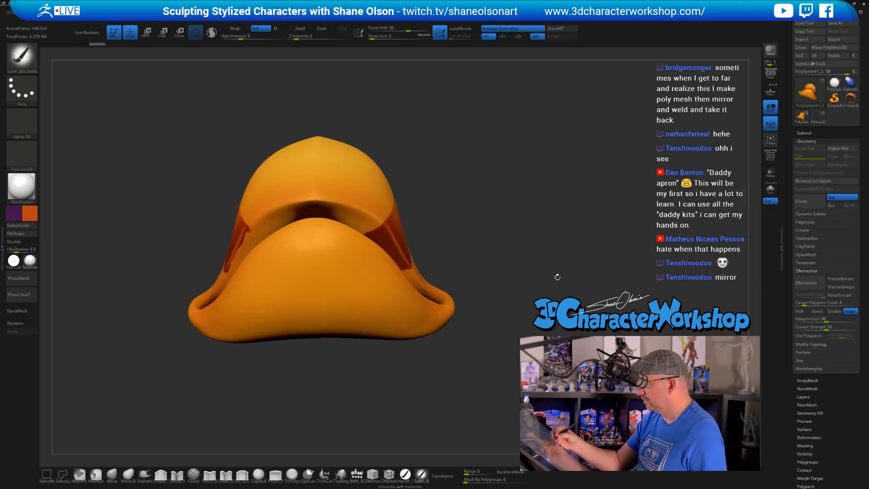
Select the original beak with the flipped copy visible and mask its left half in front view along the centerline, with symmetry off during masking
{"action": "left_click", "coordinate": [820, 131]}
{"action": "left_click", "coordinate": [815, 145]}
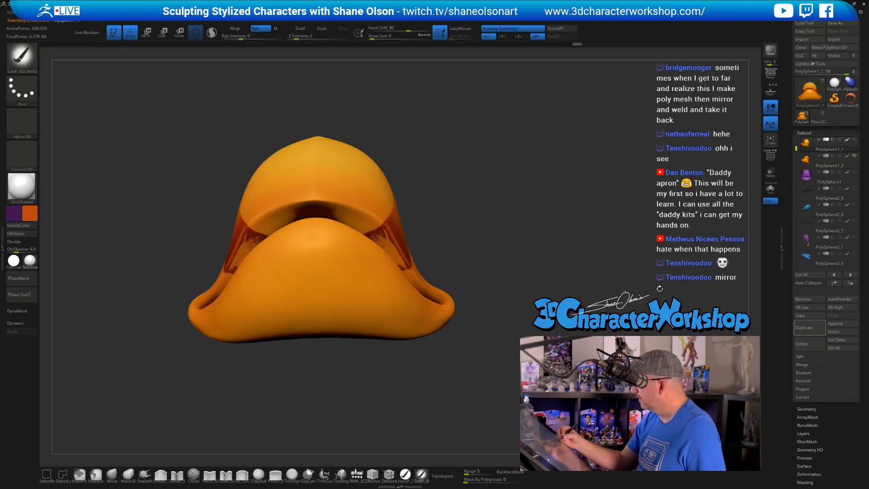
{"action": "left_click_drag", "start_coordinate": [589, 254], "coordinate": [492, 259]}
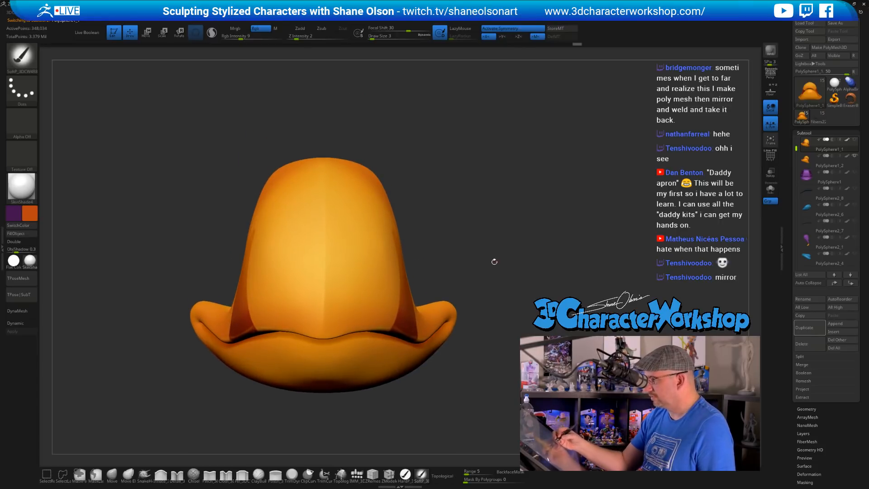
{"action": "key", "text": "x"}
{"action": "mouse_move", "coordinate": [320, 149]}
{"action": "left_mouse_down", "text": "ctrl+shift"}
{"action": "mouse_move", "coordinate": [138, 212]}
{"action": "mouse_move", "coordinate": [285, 418]}
{"action": "mouse_move", "coordinate": [322, 420]}
{"action": "mouse_move", "coordinate": [321, 151]}
{"action": "left_mouse_up", "text": "ctrl+shift"}
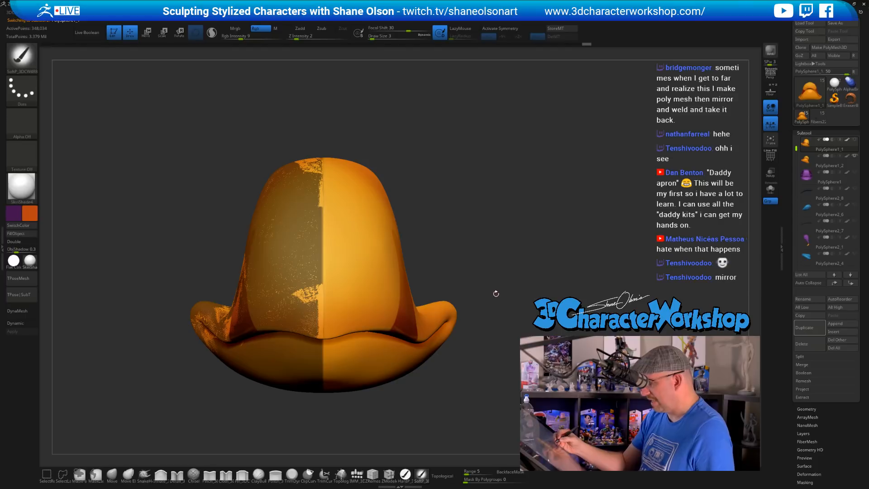
{"action": "key", "text": "x"}
{"action": "left_click_drag", "start_coordinate": [498, 276], "coordinate": [505, 279]}
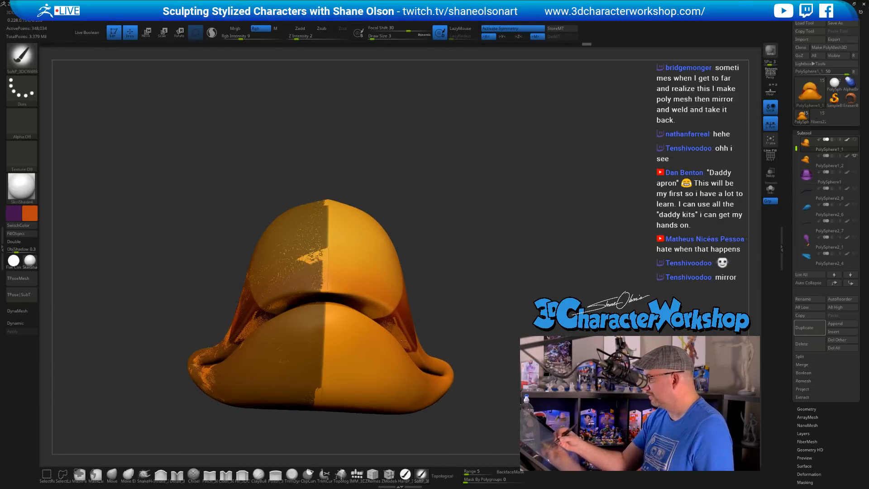
Project the flipped copy's paint onto the unmasked half of the original beak
{"action": "key", "text": "space"}
{"action": "left_click", "coordinate": [494, 301]}
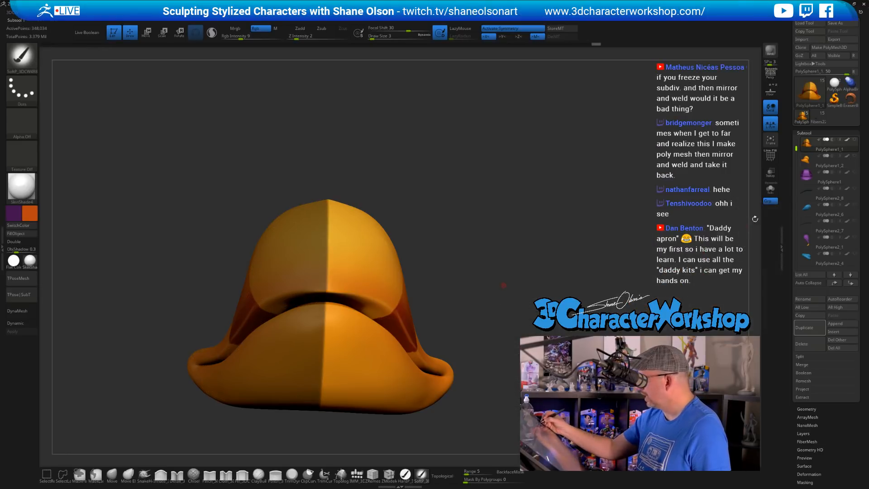
{"action": "left_click_drag", "start_coordinate": [504, 285], "coordinate": [550, 286]}
Delete the flipped beak copy and show all the parrot's other subtools again
{"action": "left_click", "coordinate": [828, 160]}
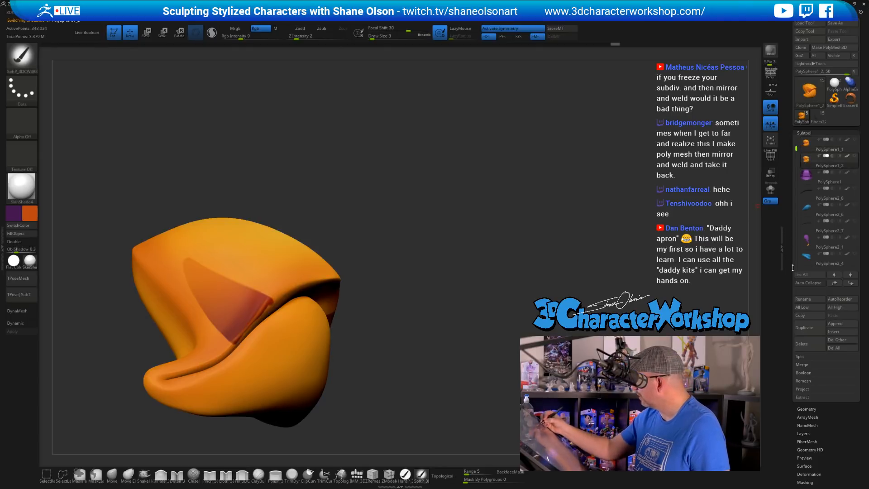
{"action": "left_click", "coordinate": [808, 341]}
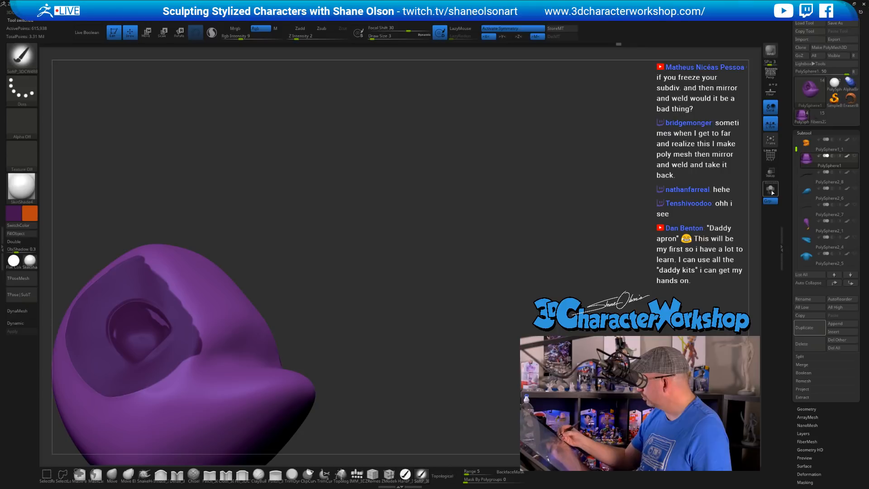
{"action": "left_click", "coordinate": [854, 155], "text": "shift"}
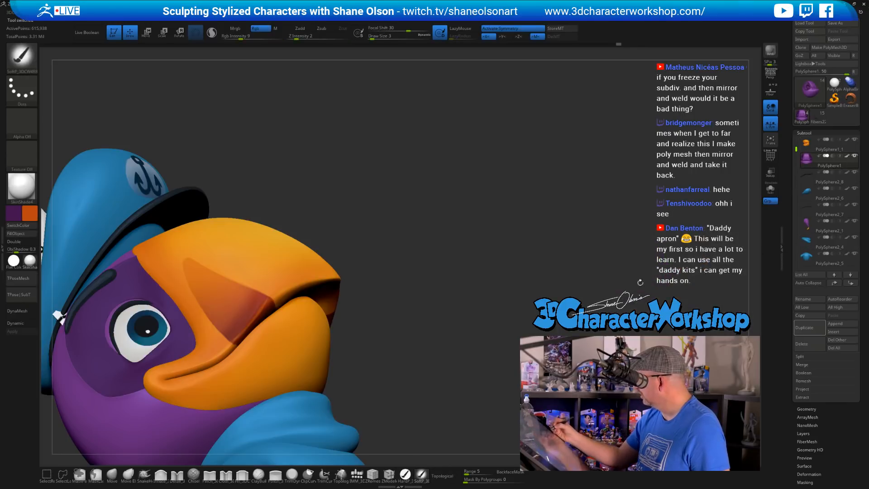
Select the parrot's blue turtleneck collar, apply its dynamic subdivision, and subdivide the mesh further for fine detail
{"action": "mouse_move", "coordinate": [640, 282]}
{"action": "left_mouse_down", "text": "alt"}
{"action": "mouse_move", "coordinate": [639, 253]}
{"action": "mouse_move", "coordinate": [582, 236]}
{"action": "mouse_move", "coordinate": [573, 286]}
{"action": "mouse_move", "coordinate": [541, 270]}
{"action": "mouse_move", "coordinate": [499, 274]}
{"action": "left_mouse_up", "text": "alt"}
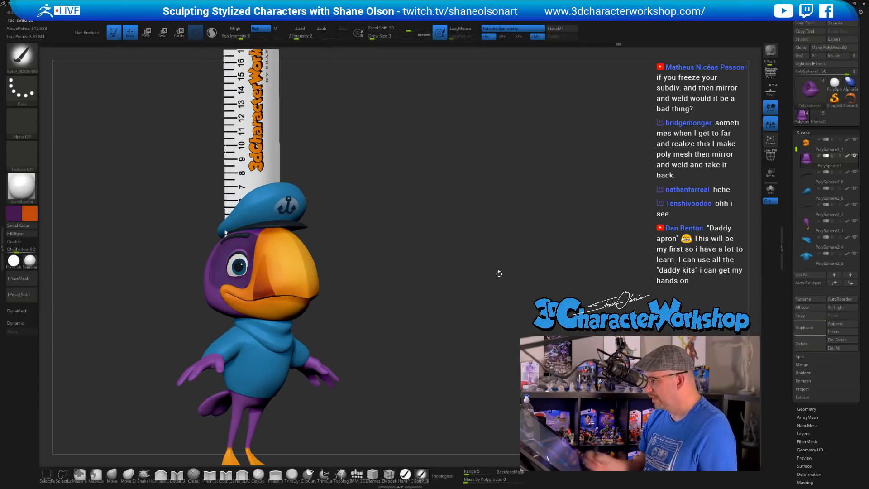
{"action": "left_click_drag", "start_coordinate": [334, 383], "coordinate": [385, 364], "text": "alt"}
{"action": "left_click", "coordinate": [341, 301], "text": "alt"}
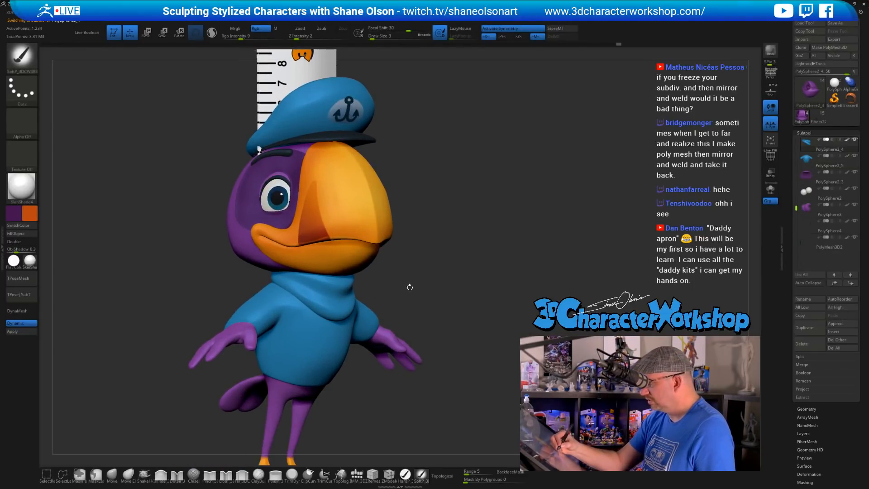
{"action": "left_click", "coordinate": [36, 331]}
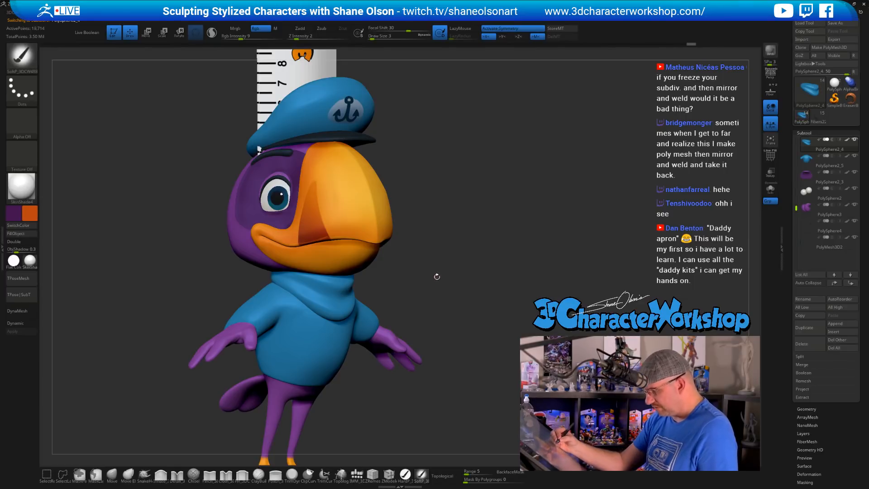
{"action": "key", "text": "ctrl"}
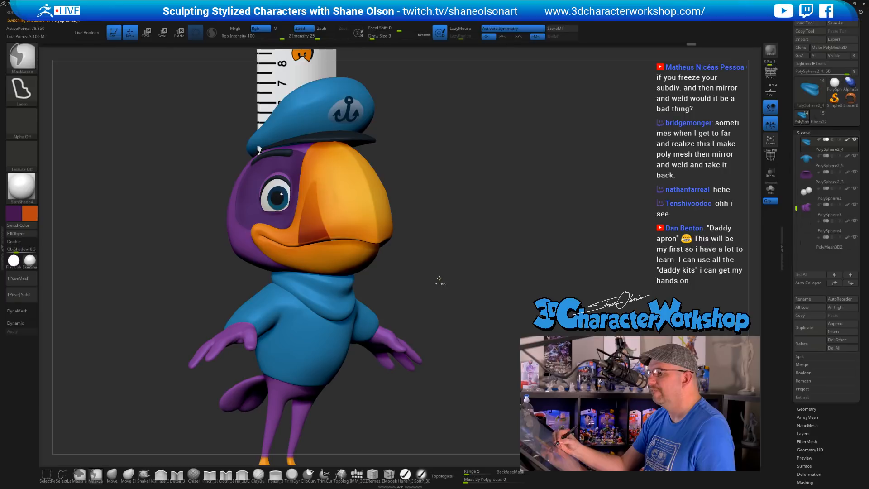
{"action": "key", "text": "ctrl+d"}
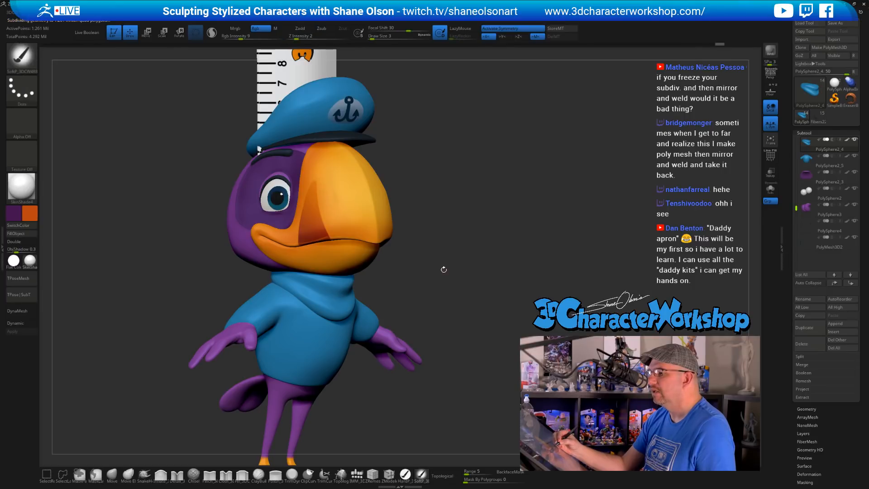
Choose the Chisel brush, set its draw size to 5, and isolate the collar in front view
{"action": "left_click_drag", "start_coordinate": [443, 268], "coordinate": [483, 215], "text": "alt"}
{"action": "mouse_move", "coordinate": [483, 215]}
{"action": "left_mouse_down", "text": "shift"}
{"action": "mouse_move", "coordinate": [458, 285]}
{"action": "mouse_move", "coordinate": [447, 381]}
{"action": "mouse_move", "coordinate": [492, 251]}
{"action": "mouse_move", "coordinate": [518, 239]}
{"action": "mouse_move", "coordinate": [498, 237]}
{"action": "mouse_move", "coordinate": [487, 223]}
{"action": "left_mouse_up", "text": "shift"}
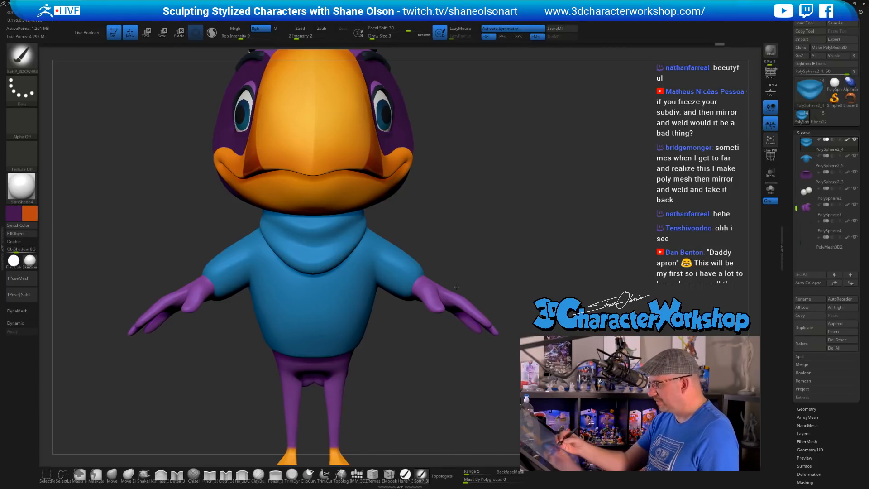
{"action": "left_click_drag", "start_coordinate": [366, 406], "coordinate": [351, 425], "text": "alt"}
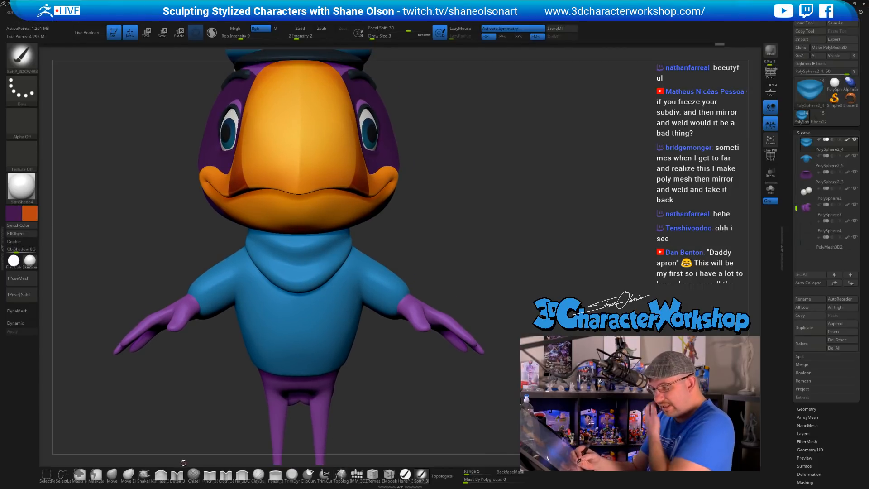
{"action": "left_click", "coordinate": [193, 474]}
{"action": "key", "text": "s"}
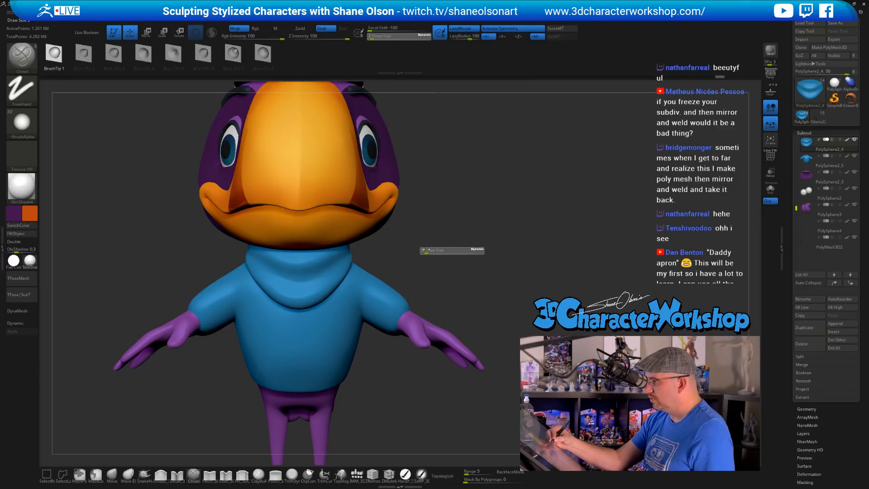
{"action": "key", "text": "s"}
{"action": "mouse_move", "coordinate": [429, 252]}
{"action": "left_mouse_down"}
{"action": "mouse_move", "coordinate": [443, 285]}
{"action": "mouse_move", "coordinate": [436, 273]}
{"action": "mouse_move", "coordinate": [435, 295]}
{"action": "left_mouse_up"}
{"action": "left_click", "coordinate": [770, 188]}
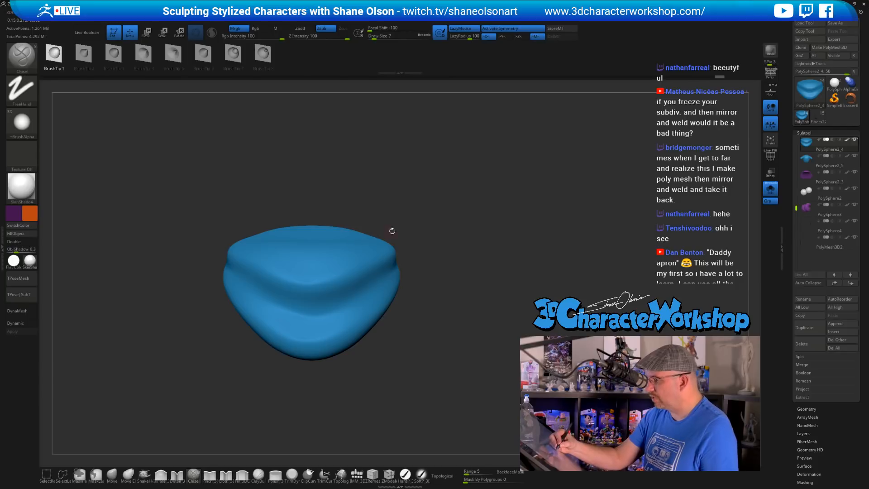
{"action": "key", "text": "s"}
{"action": "left_click", "coordinate": [411, 238]}
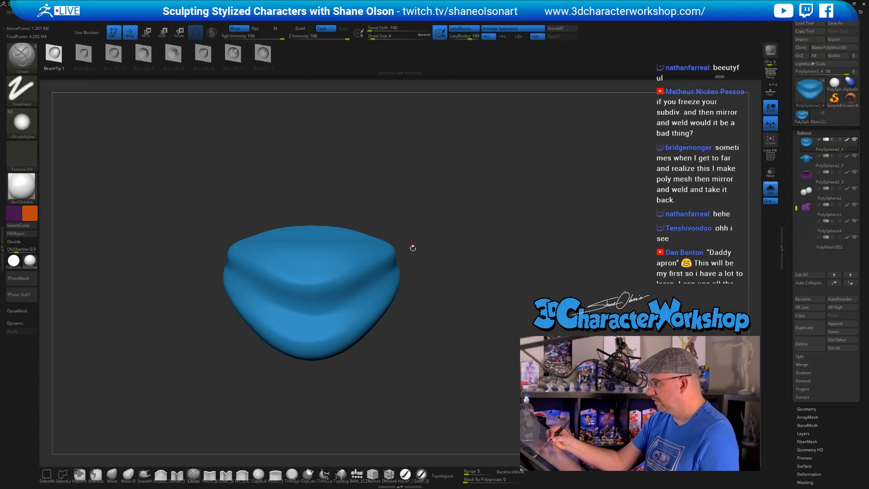
{"action": "left_click_drag", "start_coordinate": [413, 248], "coordinate": [414, 272], "text": "alt"}
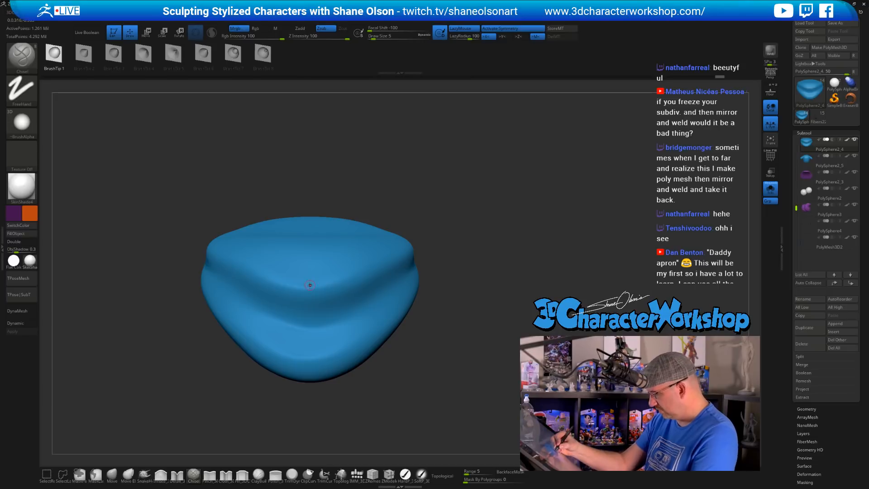
{"action": "left_click_drag", "start_coordinate": [309, 302], "coordinate": [310, 366]}
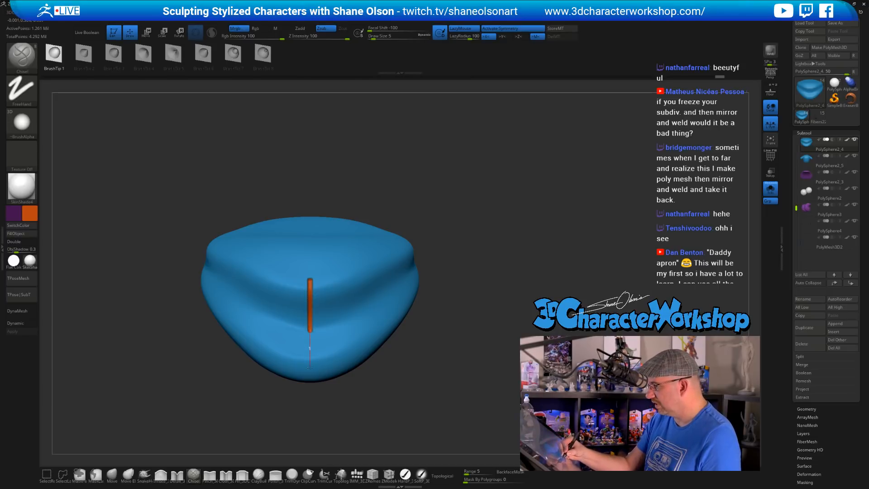
{"action": "left_click_drag", "start_coordinate": [310, 412], "coordinate": [310, 413]}
{"action": "mouse_move", "coordinate": [349, 385]}
{"action": "left_mouse_down"}
{"action": "mouse_move", "coordinate": [426, 368]}
{"action": "mouse_move", "coordinate": [403, 370]}
{"action": "left_mouse_up"}
{"action": "key", "text": "ctrl+z"}
{"action": "key", "text": "ctrl+z"}
Sample the collar's blue and choose a darker shade of it as the brush color
{"action": "key", "text": "c"}
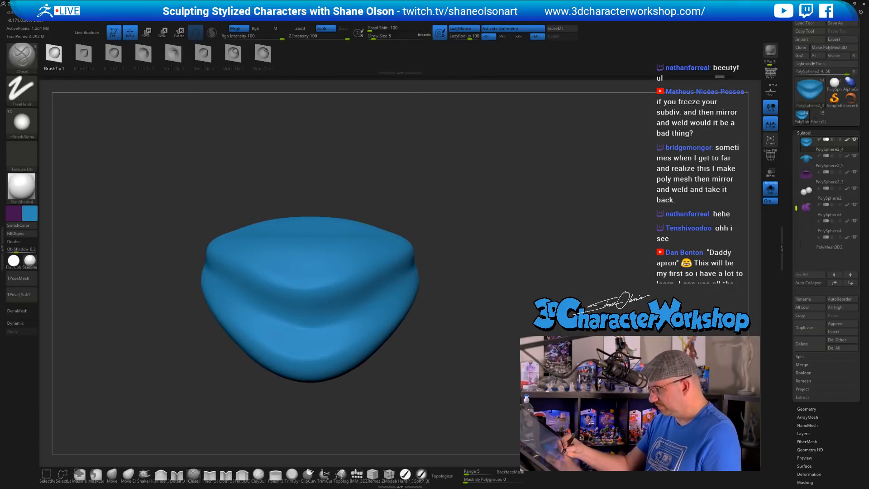
{"action": "left_click", "coordinate": [34, 219]}
{"action": "left_click", "coordinate": [81, 241]}
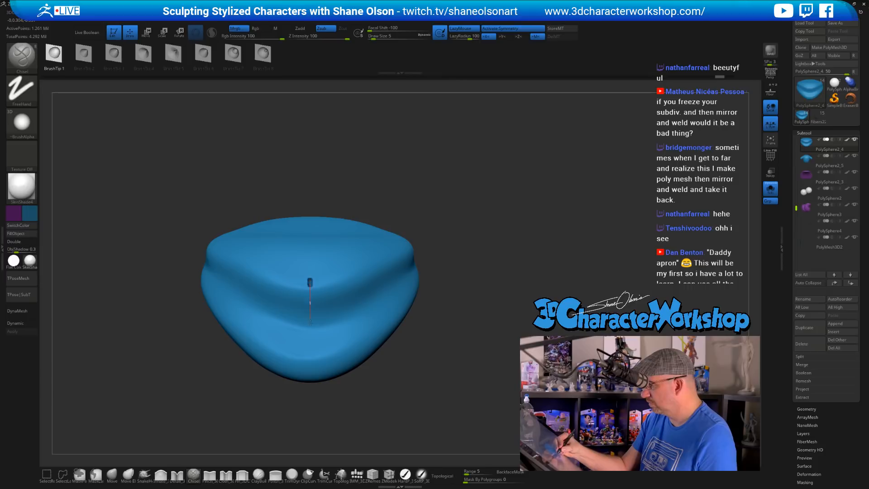
Try a dark centerline groove starting midway down the collar, check it with the whole character visible, and undo it
{"action": "left_click_drag", "start_coordinate": [311, 347], "coordinate": [310, 408]}
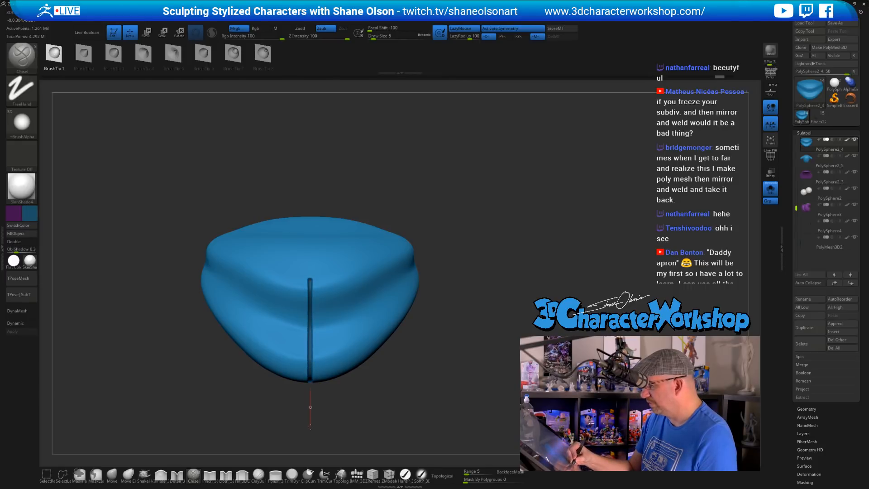
{"action": "left_click_drag", "start_coordinate": [389, 412], "coordinate": [412, 394]}
{"action": "left_click", "coordinate": [770, 188]}
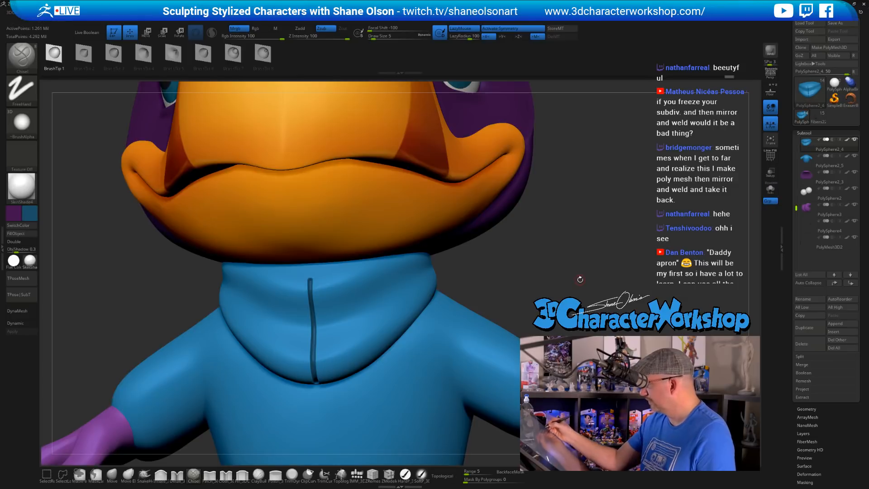
{"action": "mouse_move", "coordinate": [577, 284]}
{"action": "left_mouse_down"}
{"action": "mouse_move", "coordinate": [608, 287]}
{"action": "mouse_move", "coordinate": [573, 295]}
{"action": "left_mouse_up"}
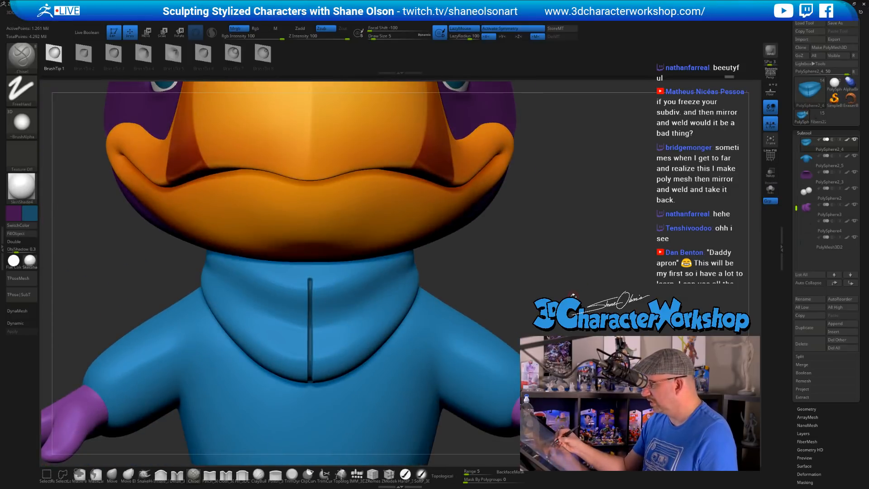
{"action": "key", "text": "ctrl+z"}
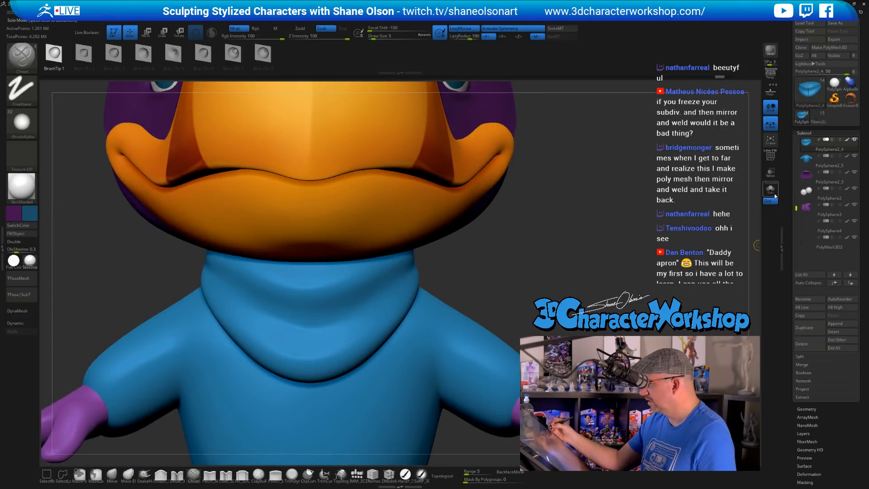
Carve a dark blue groove down the isolated collar's front centerline, starting near its upper edge, and a mirrored pair beside it
{"action": "left_click", "coordinate": [770, 189]}
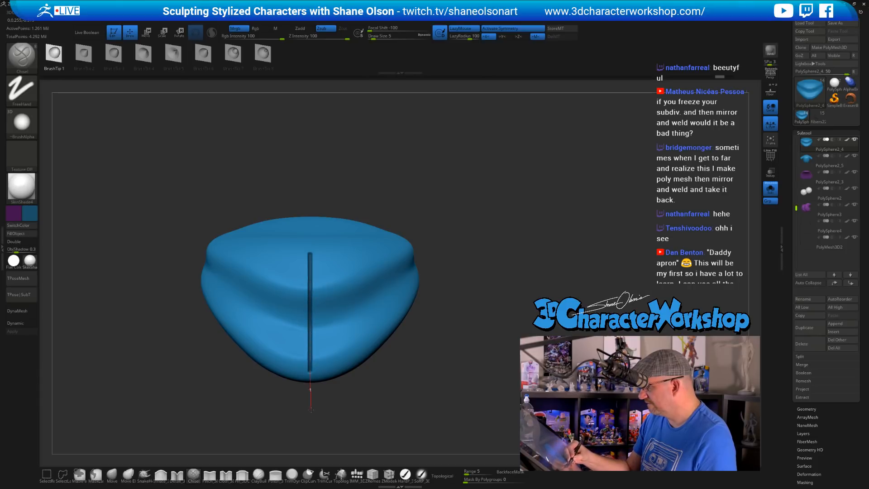
{"action": "left_click_drag", "start_coordinate": [311, 427], "coordinate": [448, 311]}
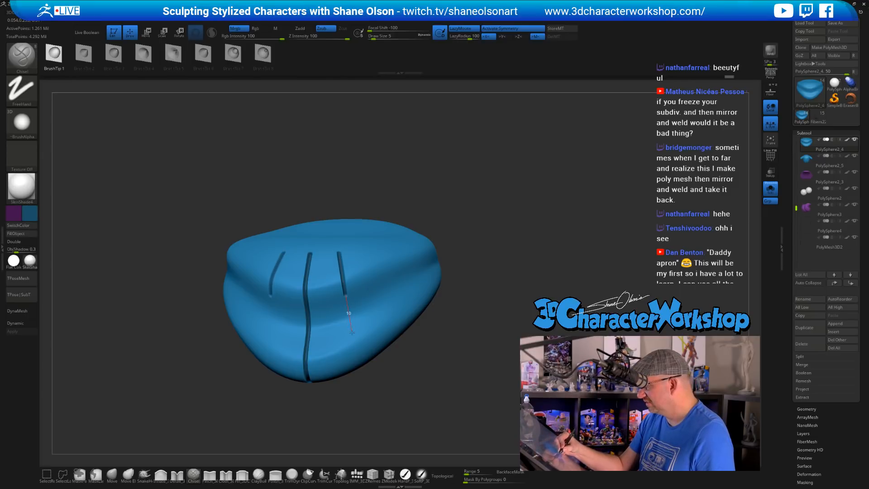
{"action": "left_click_drag", "start_coordinate": [352, 332], "coordinate": [359, 376]}
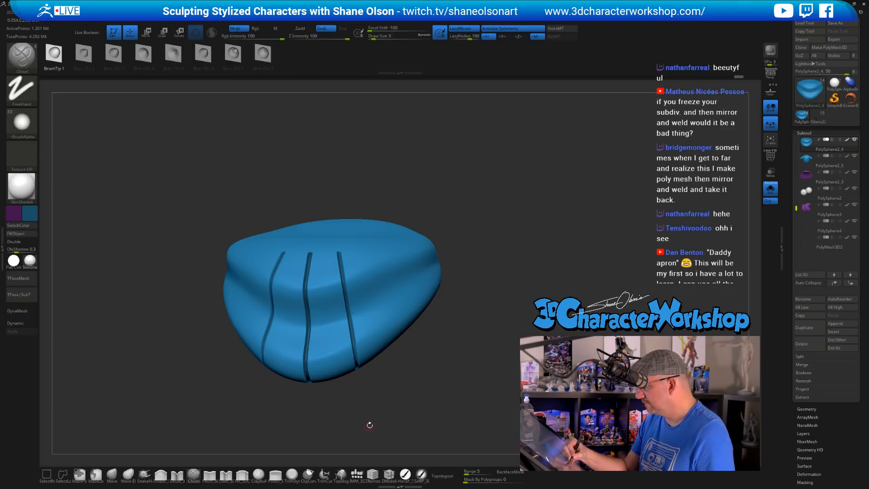
{"action": "left_click_drag", "start_coordinate": [369, 424], "coordinate": [393, 410]}
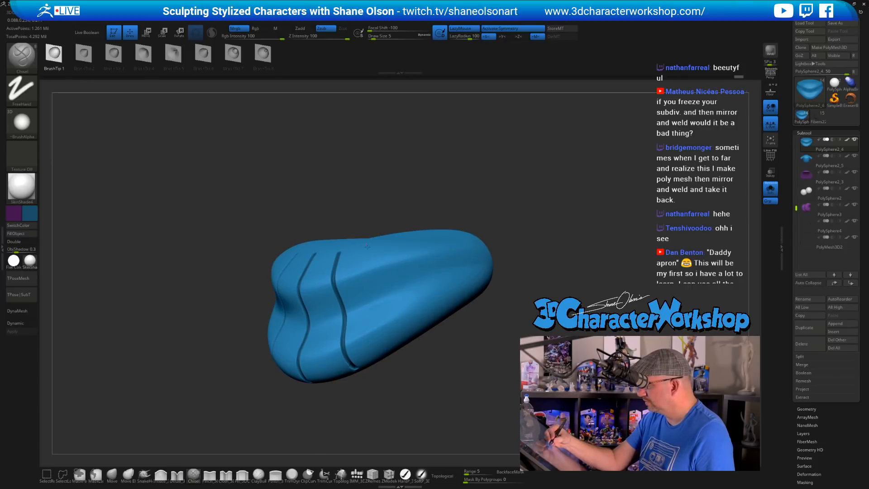
Carve the next mirrored groove pair farther from the centerline, compare it on the whole character, and recarve it on the isolated collar
{"action": "left_click_drag", "start_coordinate": [389, 325], "coordinate": [399, 358]}
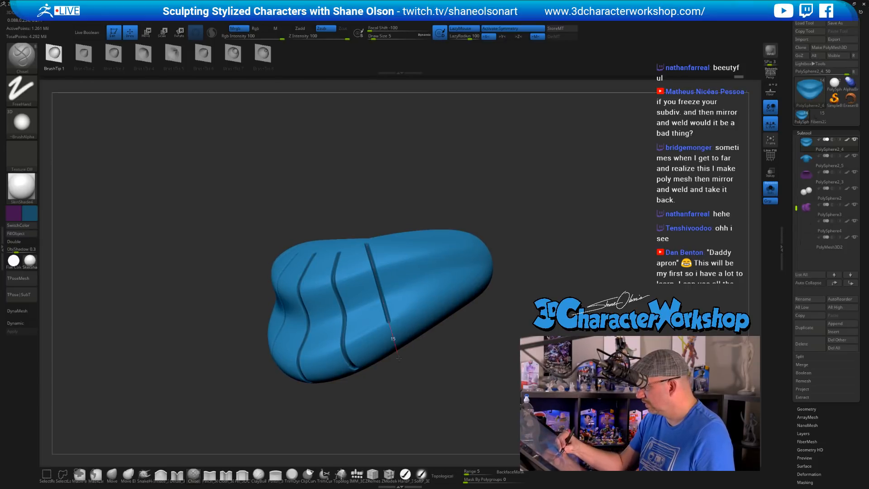
{"action": "left_click", "coordinate": [770, 188]}
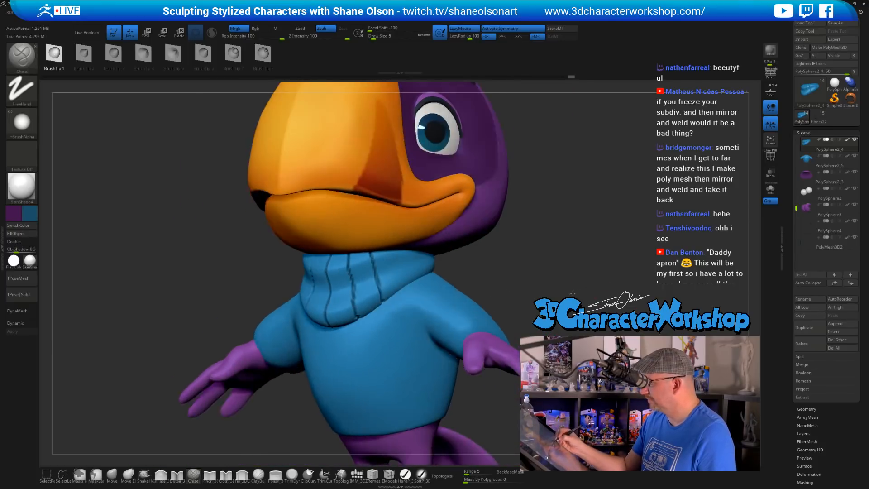
{"action": "left_click", "coordinate": [769, 190]}
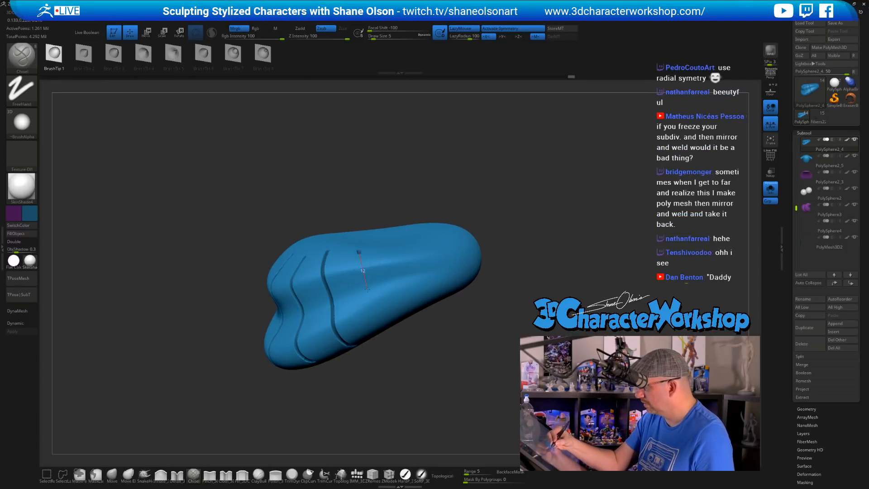
{"action": "left_click_drag", "start_coordinate": [374, 319], "coordinate": [388, 369]}
Carve the next mirrored dark groove pair farther around the collar's sides, running from its upper part down to the lower edge
{"action": "left_click_drag", "start_coordinate": [476, 369], "coordinate": [371, 336], "text": "alt"}
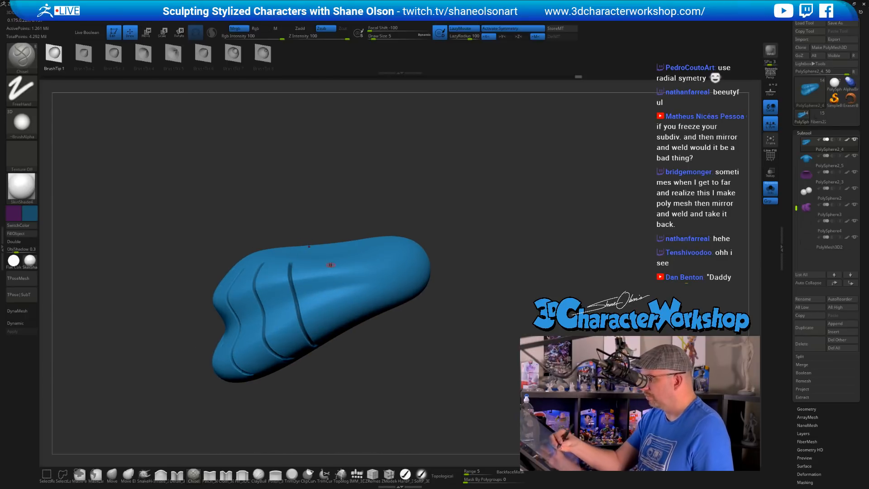
{"action": "left_click_drag", "start_coordinate": [329, 272], "coordinate": [334, 293]}
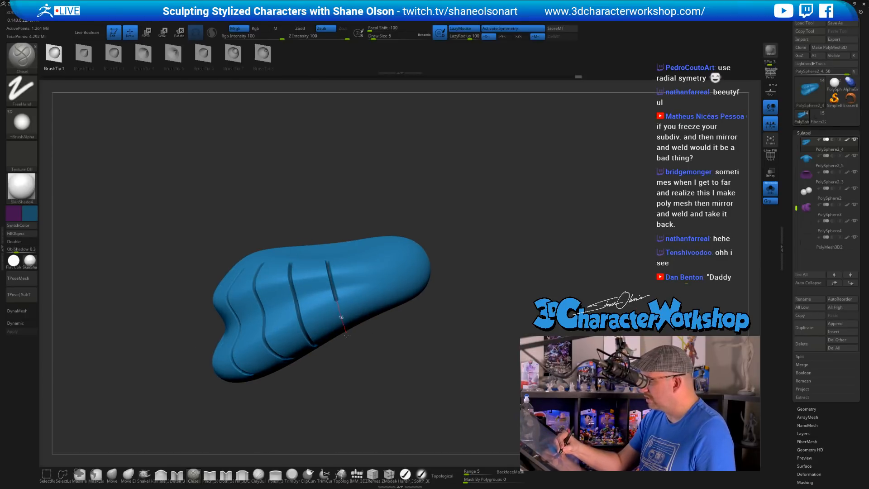
{"action": "left_click_drag", "start_coordinate": [355, 357], "coordinate": [362, 365]}
{"action": "mouse_move", "coordinate": [422, 369]}
{"action": "left_mouse_down"}
{"action": "mouse_move", "coordinate": [400, 381]}
{"action": "mouse_move", "coordinate": [407, 371]}
{"action": "left_mouse_up"}
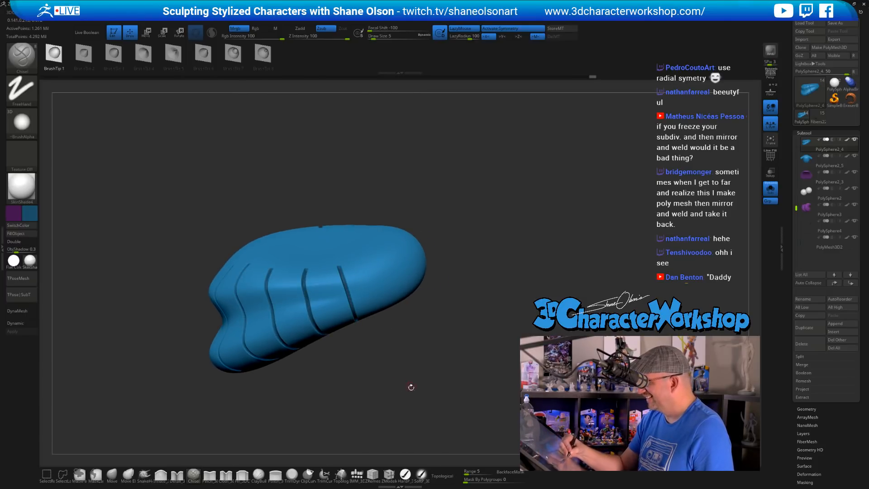
Carve further mirrored groove pairs around the collar, spaced evenly from its sides toward the back
{"action": "left_click_drag", "start_coordinate": [409, 386], "coordinate": [399, 369]}
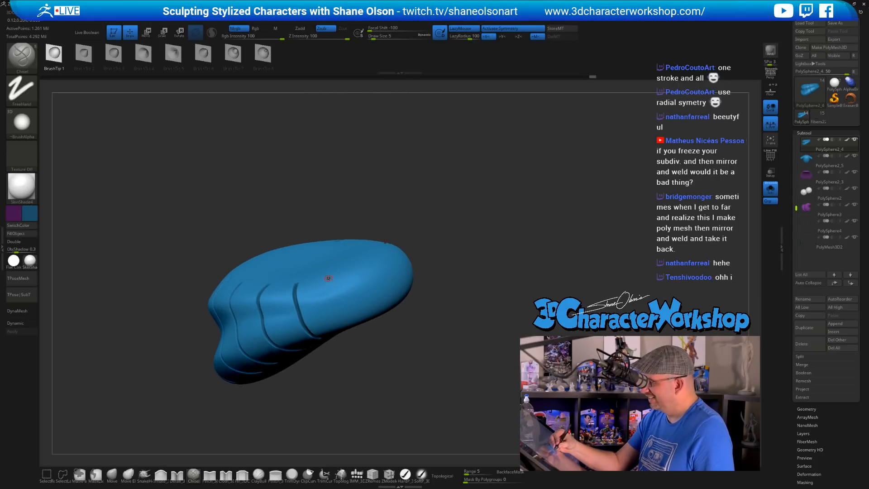
{"action": "left_click_drag", "start_coordinate": [351, 348], "coordinate": [355, 363]}
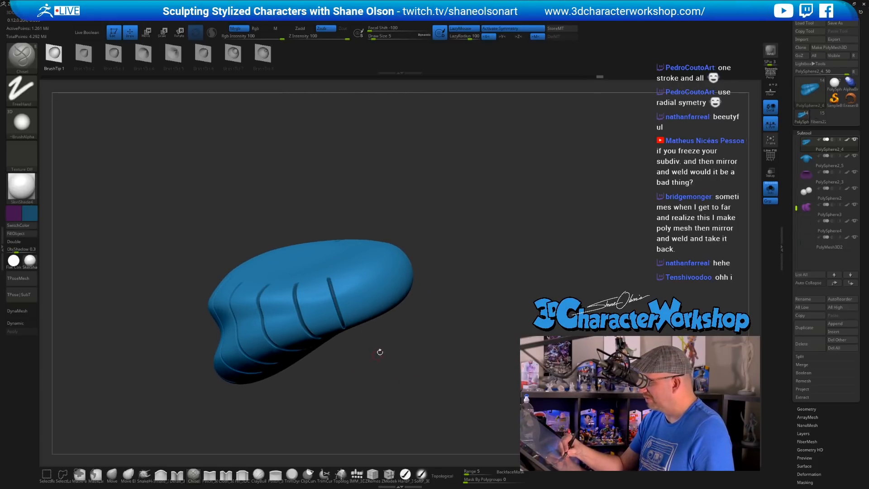
{"action": "left_click_drag", "start_coordinate": [417, 347], "coordinate": [370, 357]}
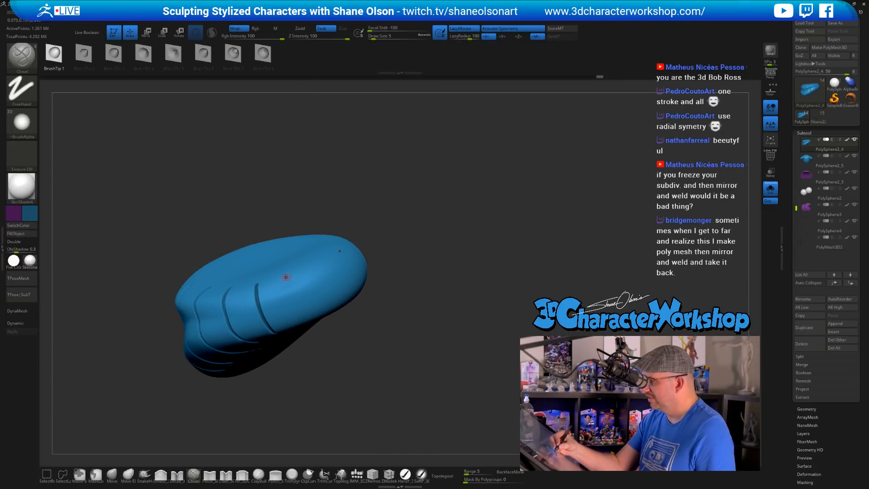
{"action": "mouse_move", "coordinate": [293, 300]}
{"action": "left_mouse_down"}
{"action": "mouse_move", "coordinate": [312, 351]}
{"action": "mouse_move", "coordinate": [409, 368]}
{"action": "left_mouse_up"}
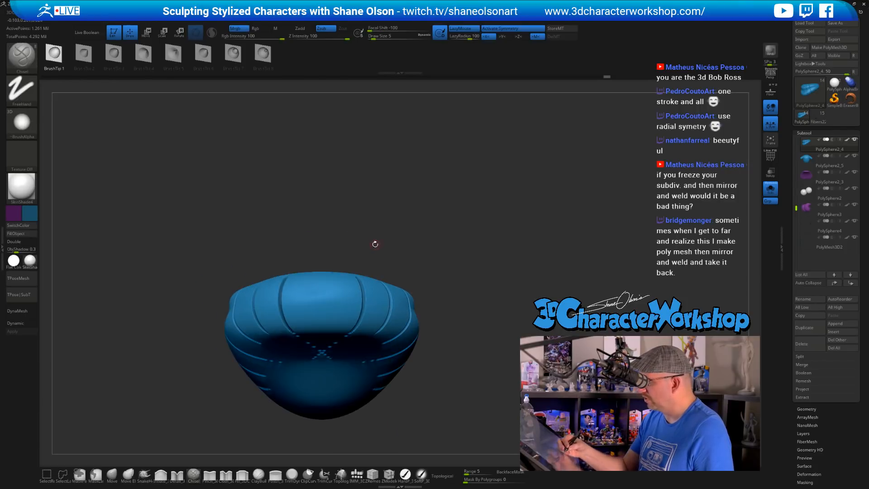
Try a dark groove down the collar's back centerline twice, undoing each stroke
{"action": "left_click_drag", "start_coordinate": [375, 244], "coordinate": [320, 288]}
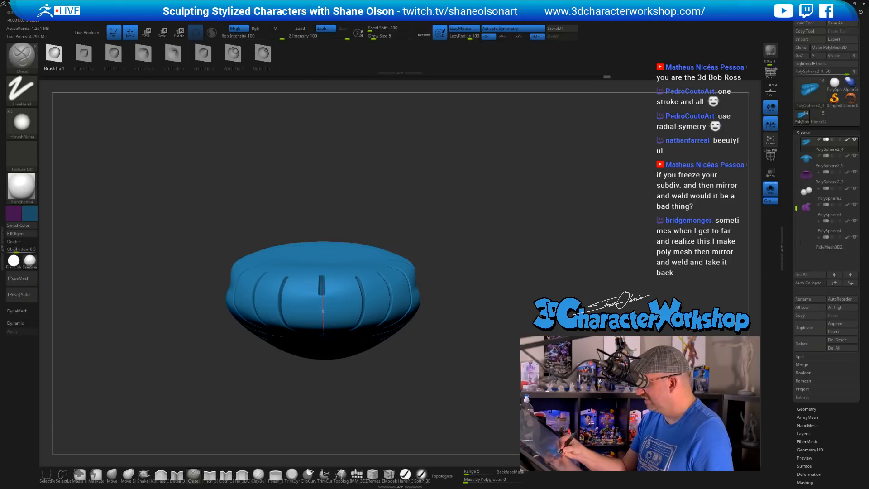
{"action": "left_click_drag", "start_coordinate": [323, 331], "coordinate": [324, 347]}
{"action": "key", "text": "ctrl+z"}
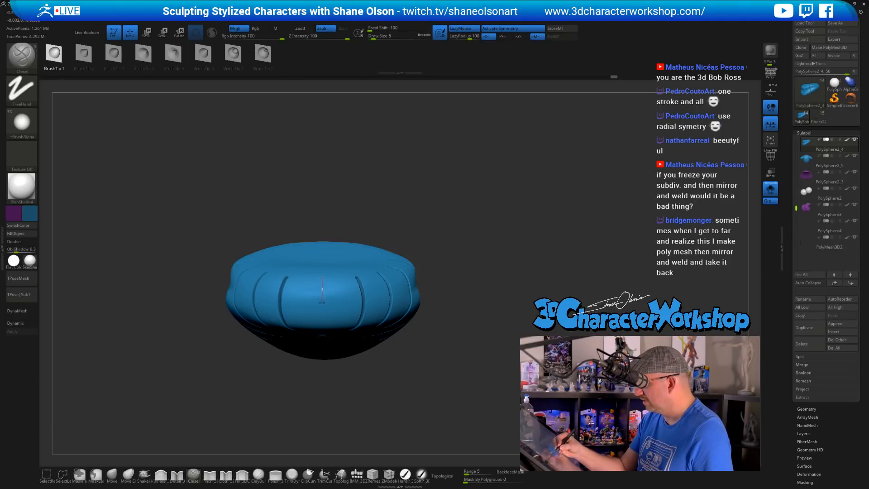
{"action": "left_click_drag", "start_coordinate": [322, 331], "coordinate": [323, 334]}
{"action": "key", "text": "ctrl+z"}
Show the wireframe on the collar and carve a groove along its back centerline edge, undoing the stray diagonal stroke
{"action": "right_click_drag", "start_coordinate": [345, 340], "coordinate": [341, 297]}
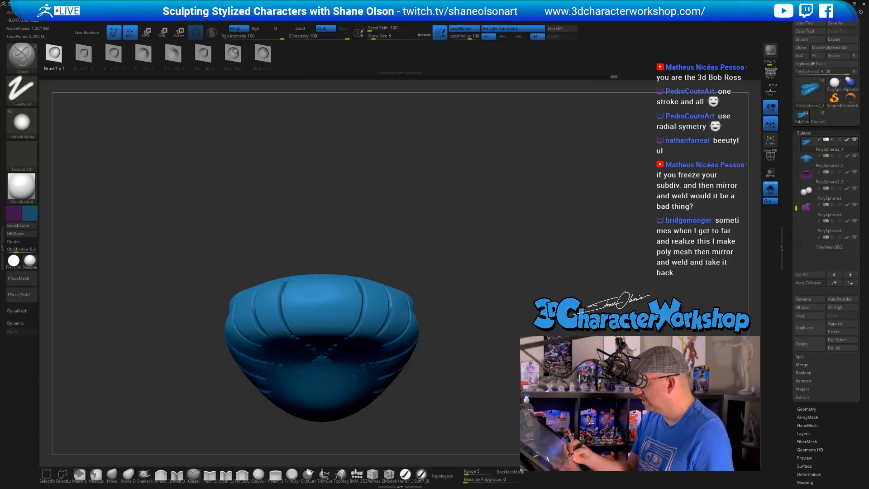
{"action": "right_click_drag", "start_coordinate": [426, 292], "coordinate": [424, 308], "text": "ctrl"}
{"action": "key", "text": "shift+f"}
{"action": "right_click_drag", "start_coordinate": [428, 267], "coordinate": [321, 275]}
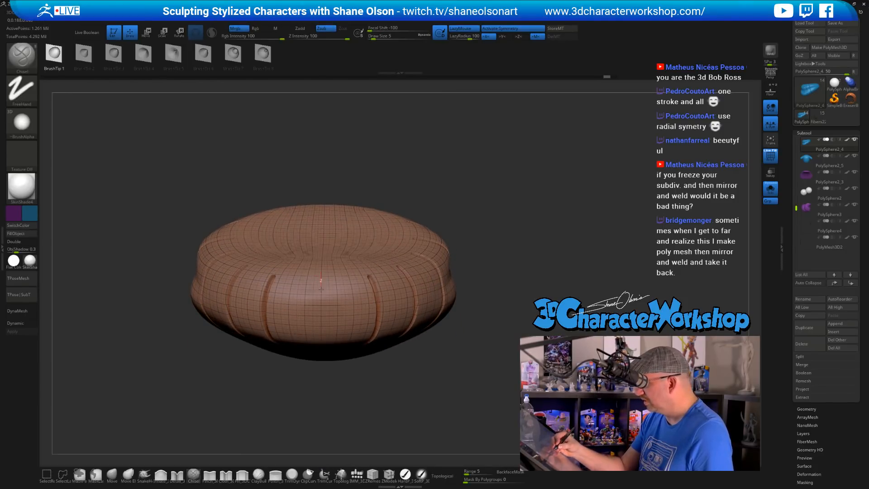
{"action": "left_click_drag", "start_coordinate": [321, 287], "coordinate": [322, 317]}
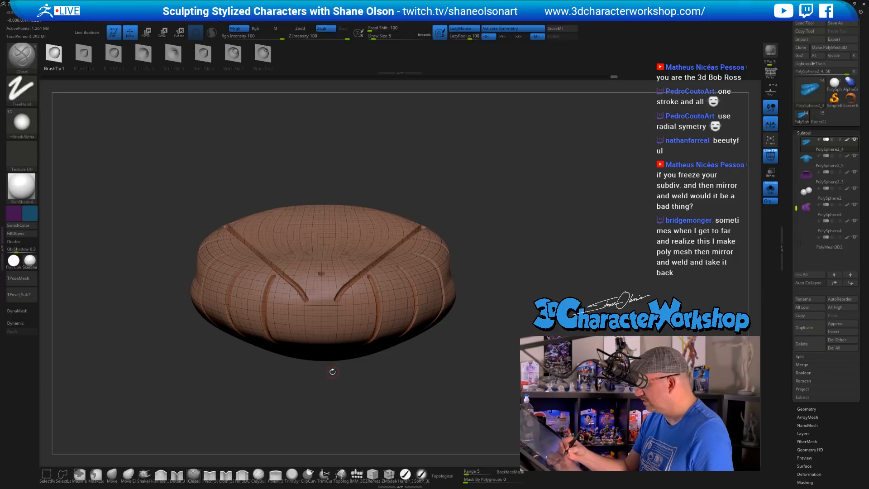
{"action": "key", "text": "ctrl+z"}
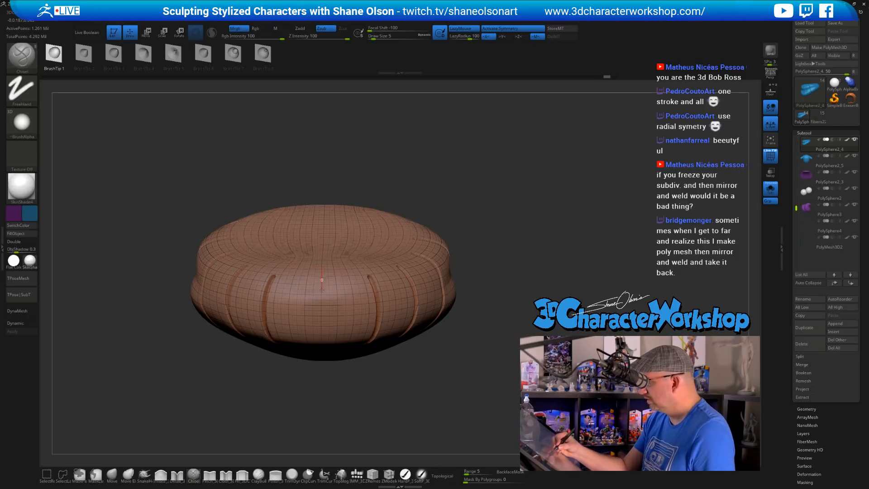
{"action": "left_click_drag", "start_coordinate": [320, 287], "coordinate": [321, 299]}
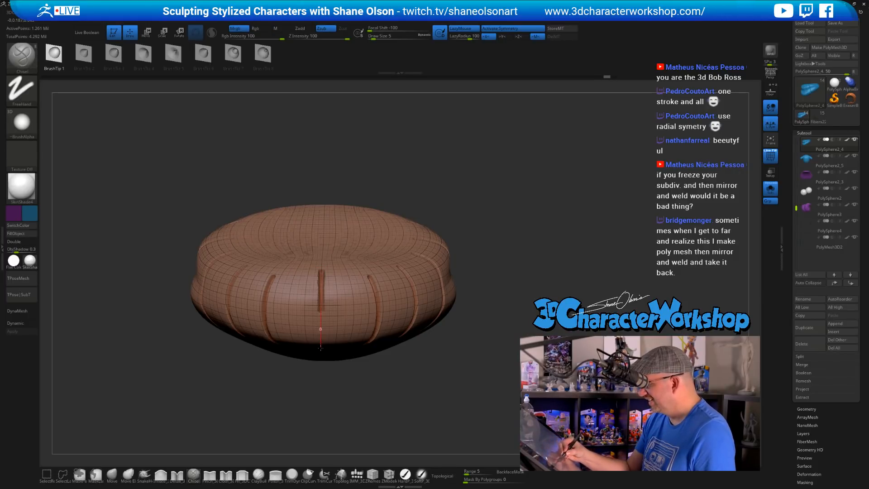
{"action": "left_click_drag", "start_coordinate": [321, 348], "coordinate": [328, 422]}
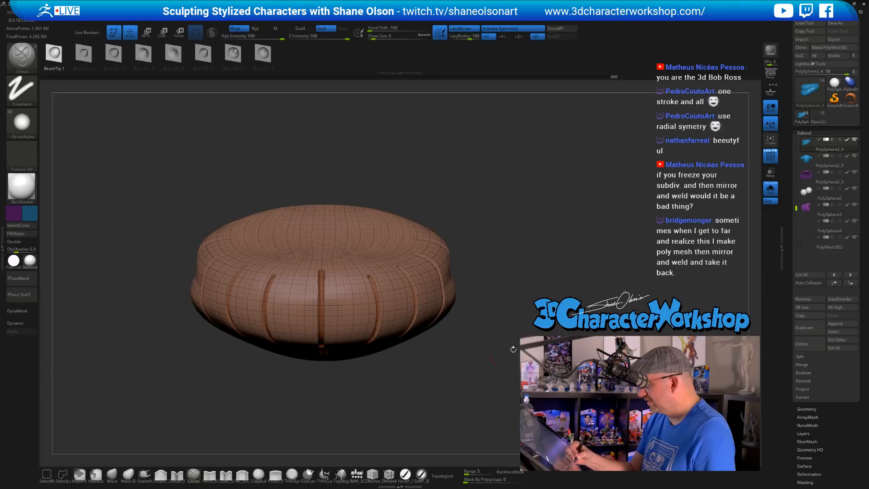
Show the whole character without the wireframe, review the ribbed collar from the front, and make the blue sweater the active subtool
{"action": "left_click", "coordinate": [774, 193]}
{"action": "left_click_drag", "start_coordinate": [577, 349], "coordinate": [565, 276], "text": "alt"}
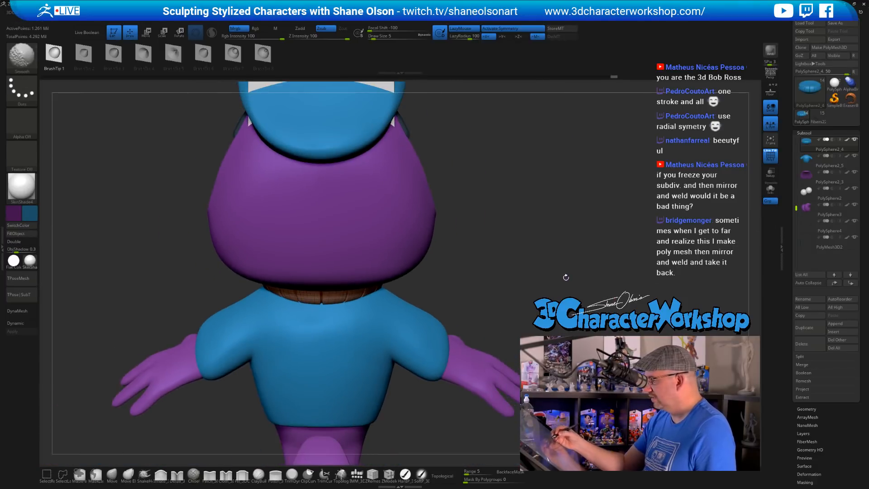
{"action": "key", "text": "shift+f"}
{"action": "mouse_move", "coordinate": [517, 296]}
{"action": "left_mouse_down"}
{"action": "mouse_move", "coordinate": [545, 294]}
{"action": "mouse_move", "coordinate": [481, 295]}
{"action": "mouse_move", "coordinate": [512, 291]}
{"action": "mouse_move", "coordinate": [498, 309]}
{"action": "mouse_move", "coordinate": [461, 286]}
{"action": "mouse_move", "coordinate": [340, 362]}
{"action": "left_mouse_up"}
{"action": "left_click_drag", "start_coordinate": [425, 323], "coordinate": [407, 315]}
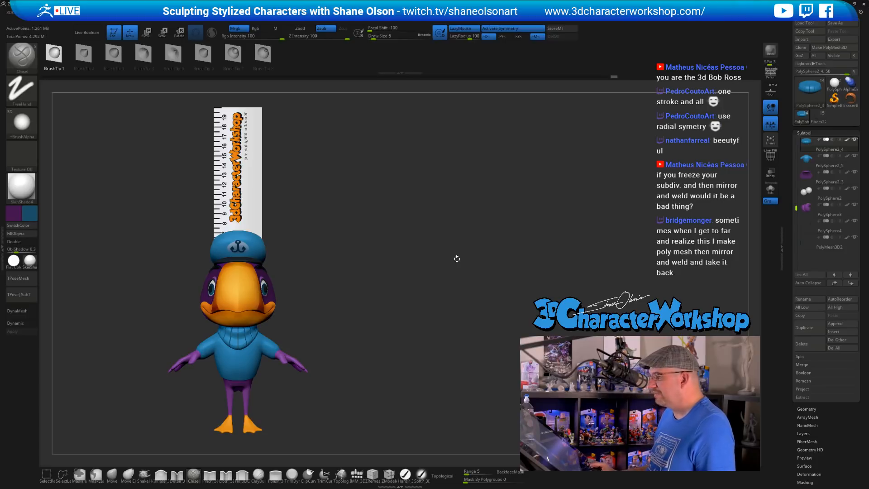
{"action": "left_click_drag", "start_coordinate": [457, 259], "coordinate": [375, 268]}
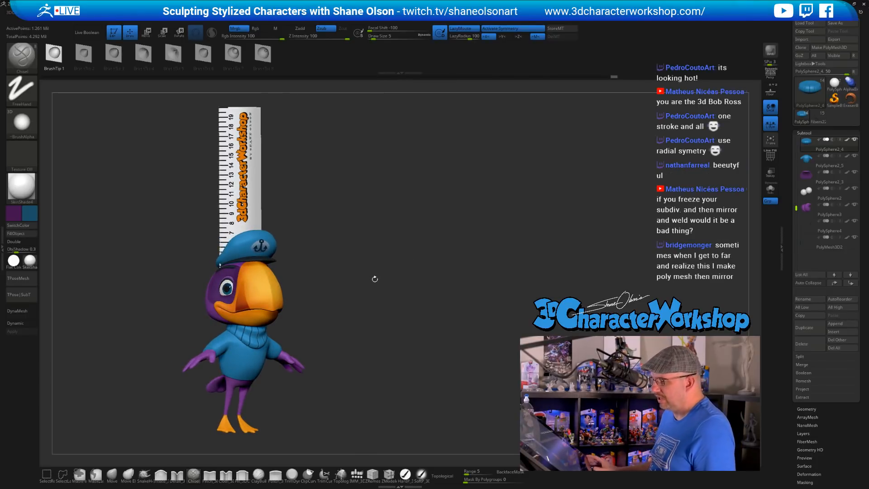
{"action": "left_click_drag", "start_coordinate": [378, 277], "coordinate": [435, 260], "text": "alt"}
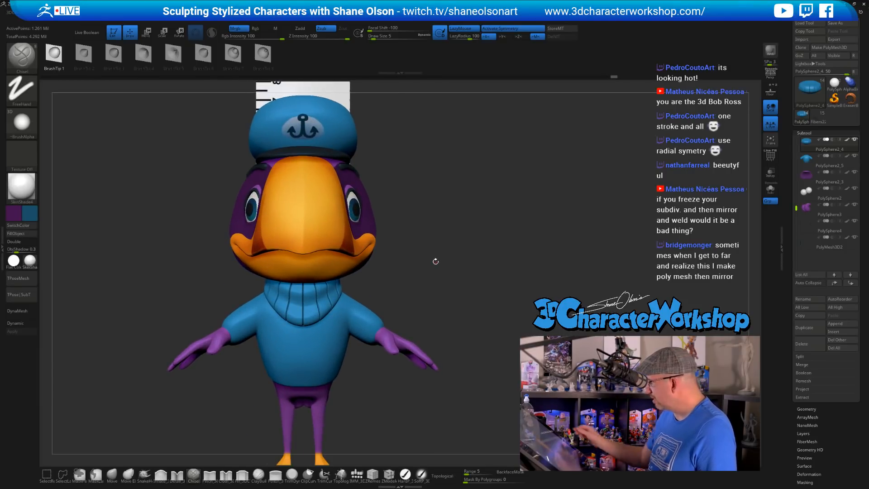
{"action": "left_click_drag", "start_coordinate": [388, 377], "coordinate": [394, 313], "text": "alt"}
{"action": "left_click", "coordinate": [394, 308], "text": "alt"}
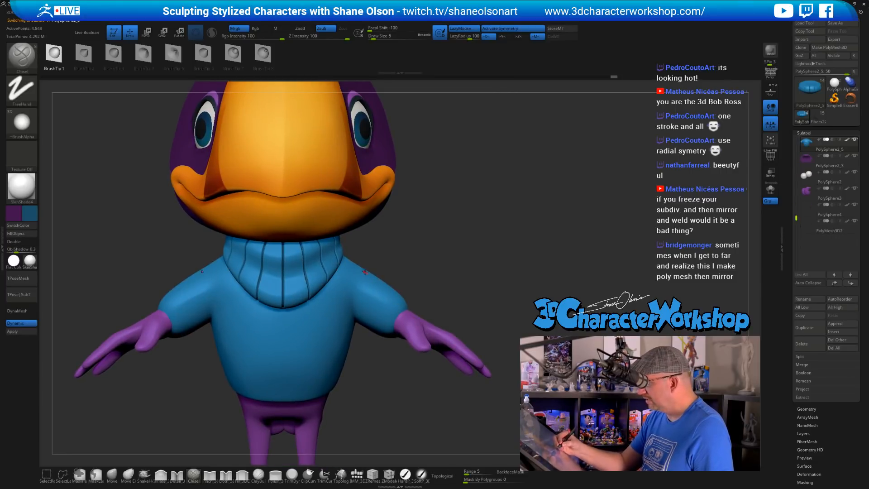
Try a mirrored seam groove where the sweater's sleeve meets the body, and undo it
{"action": "left_click_drag", "start_coordinate": [426, 270], "coordinate": [362, 273]}
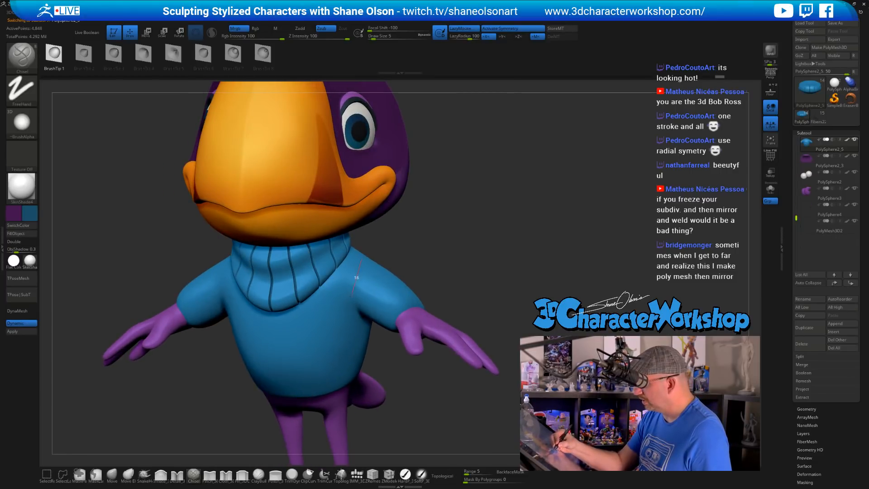
{"action": "left_click_drag", "start_coordinate": [351, 310], "coordinate": [350, 313]}
{"action": "key", "text": "ctrl+z"}
{"action": "left_click_drag", "start_coordinate": [440, 258], "coordinate": [457, 242], "text": "shift"}
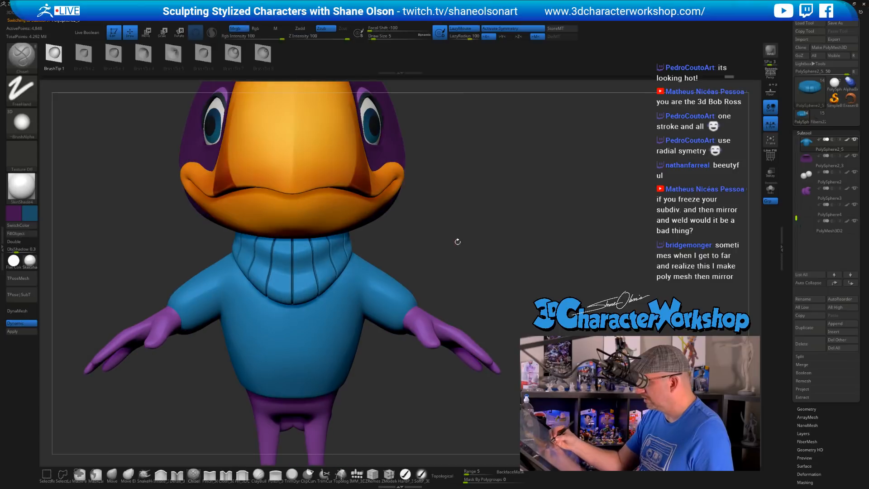
Apply the sweater's dynamic subdivision as real geometry and subdivide the mesh once more
{"action": "left_click", "coordinate": [36, 331]}
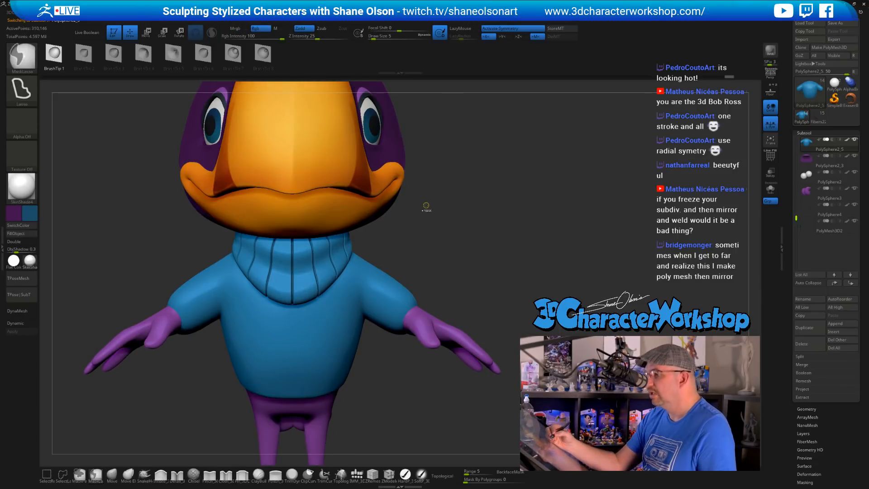
{"action": "key", "text": "ctrl+d"}
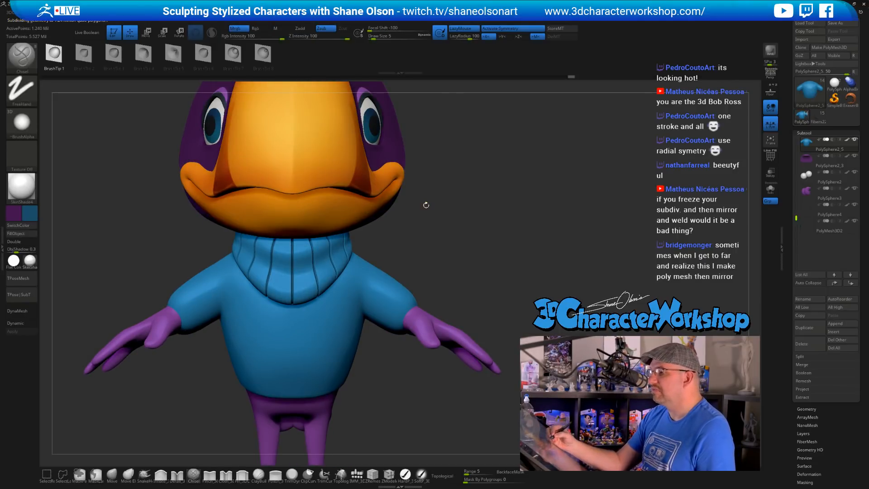
{"action": "left_click_drag", "start_coordinate": [426, 205], "coordinate": [437, 285], "text": "alt"}
{"action": "left_click_drag", "start_coordinate": [468, 255], "coordinate": [445, 237], "text": "alt"}
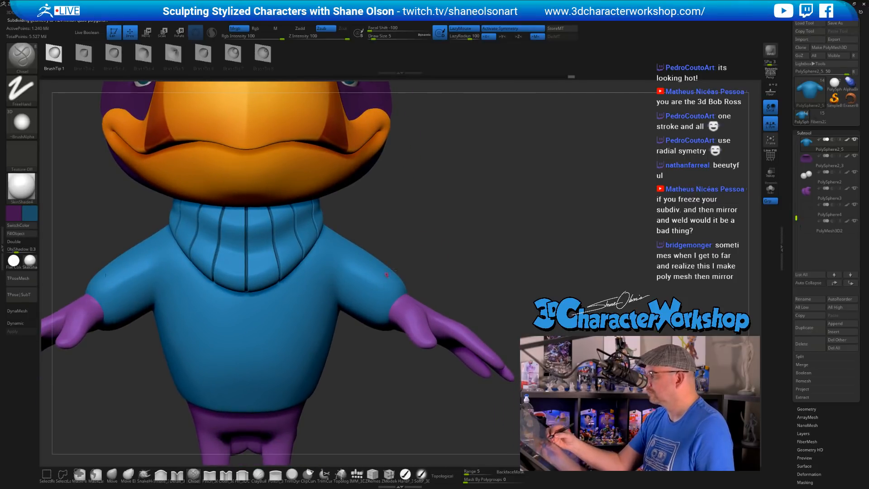
{"action": "left_click_drag", "start_coordinate": [344, 240], "coordinate": [339, 258], "text": "alt"}
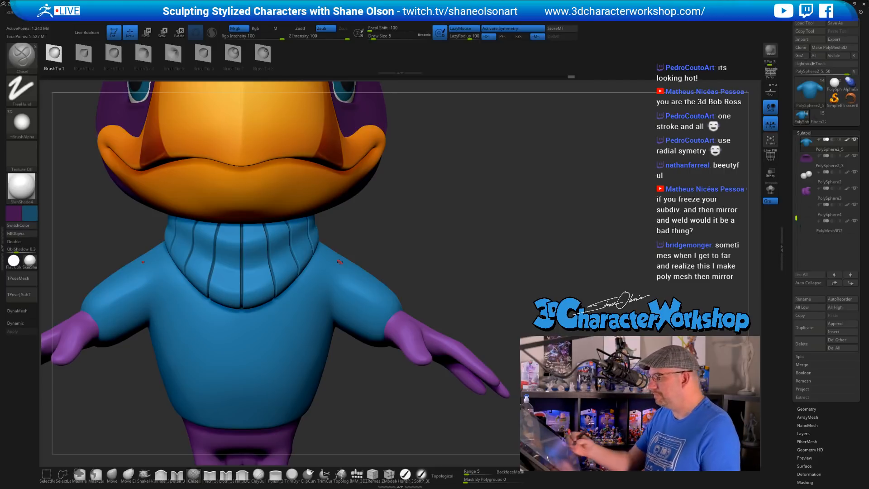
{"action": "left_click_drag", "start_coordinate": [464, 252], "coordinate": [458, 225], "text": "alt"}
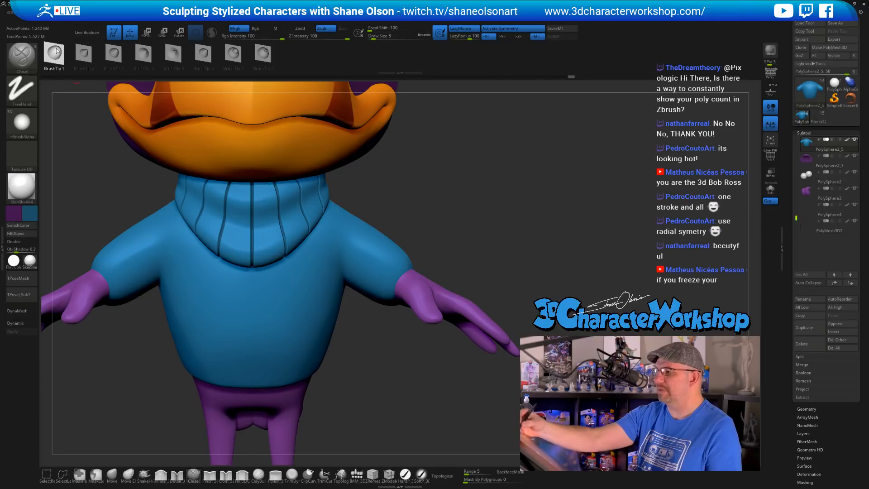
Try a mirrored armhole seam in two joined strokes around the sweater's shoulder, inspect the overlap up close, and undo both
{"action": "left_click_drag", "start_coordinate": [792, 268], "coordinate": [793, 210]}
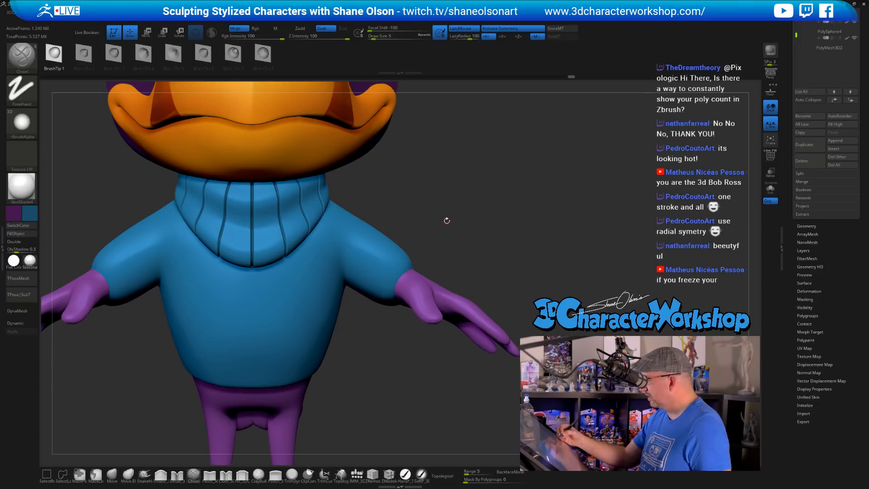
{"action": "left_click_drag", "start_coordinate": [446, 220], "coordinate": [429, 206], "text": "alt"}
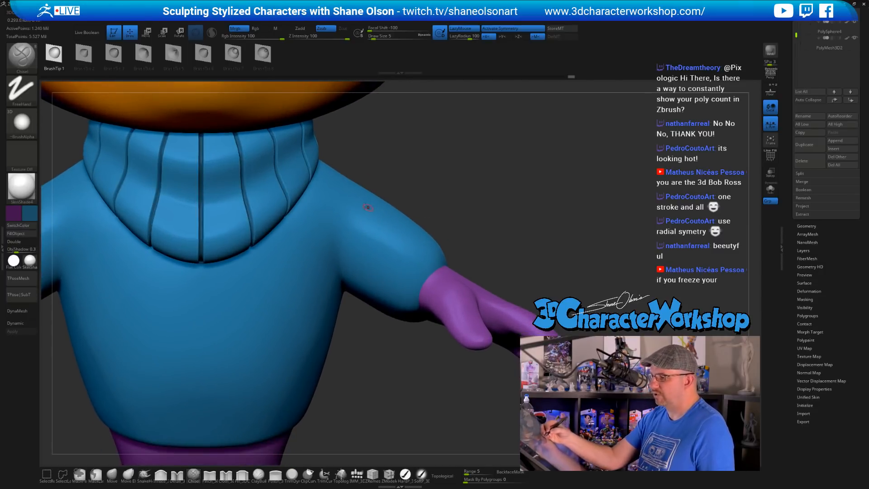
{"action": "left_click_drag", "start_coordinate": [347, 182], "coordinate": [343, 307]}
{"action": "left_click_drag", "start_coordinate": [387, 357], "coordinate": [375, 311]}
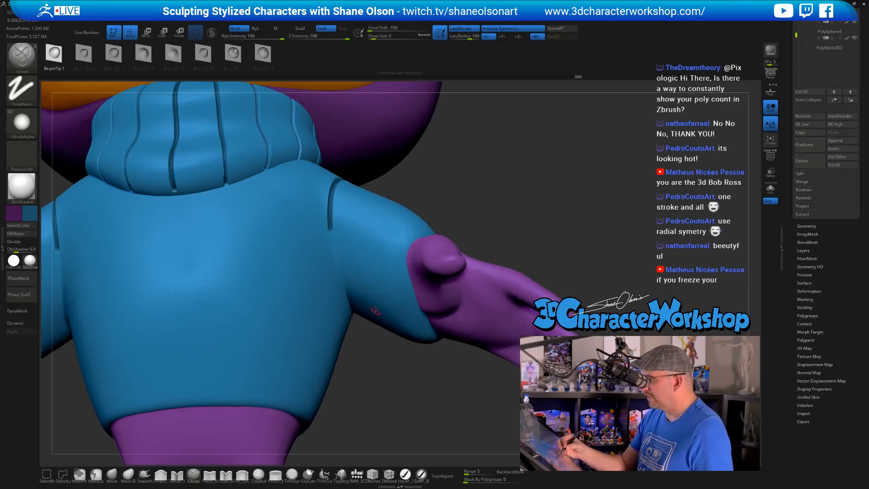
{"action": "left_click_drag", "start_coordinate": [334, 253], "coordinate": [344, 298]}
{"action": "left_click_drag", "start_coordinate": [378, 353], "coordinate": [354, 289], "text": "alt"}
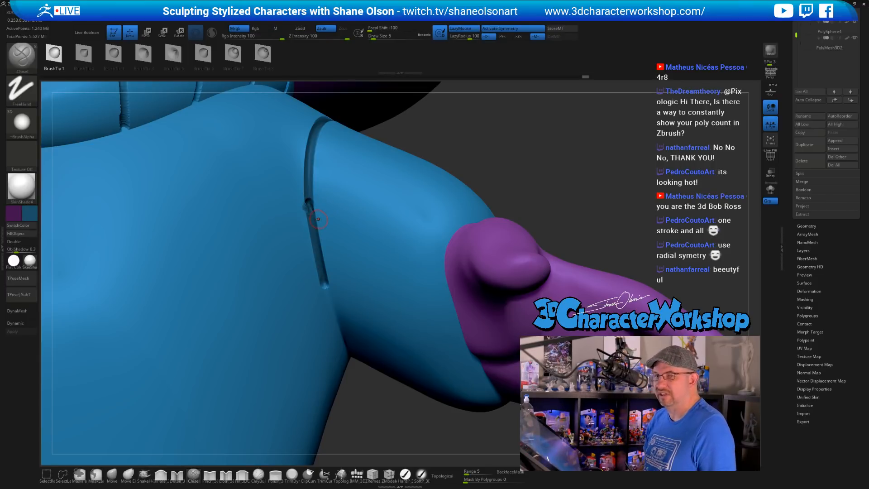
{"action": "key", "text": "ctrl+z"}
{"action": "key", "text": "ctrl+z"}
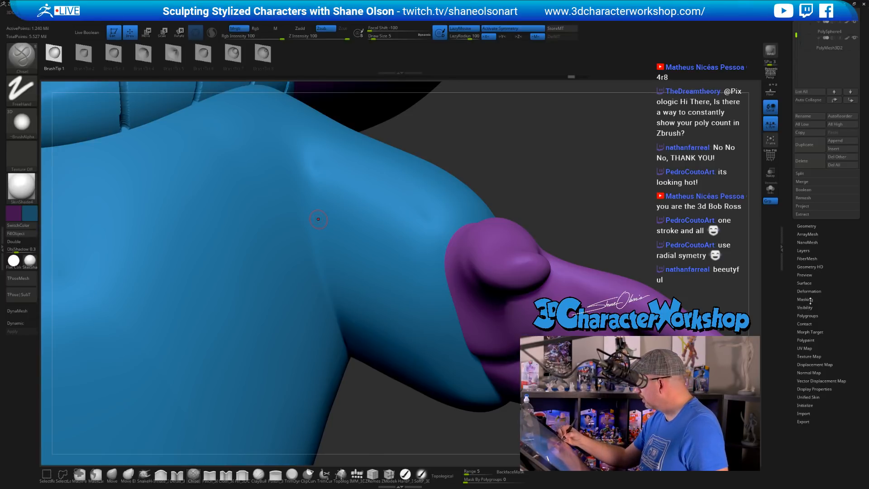
Store a morph target for the sweater and reduce the brush's draw size to 4
{"action": "left_click", "coordinate": [810, 332]}
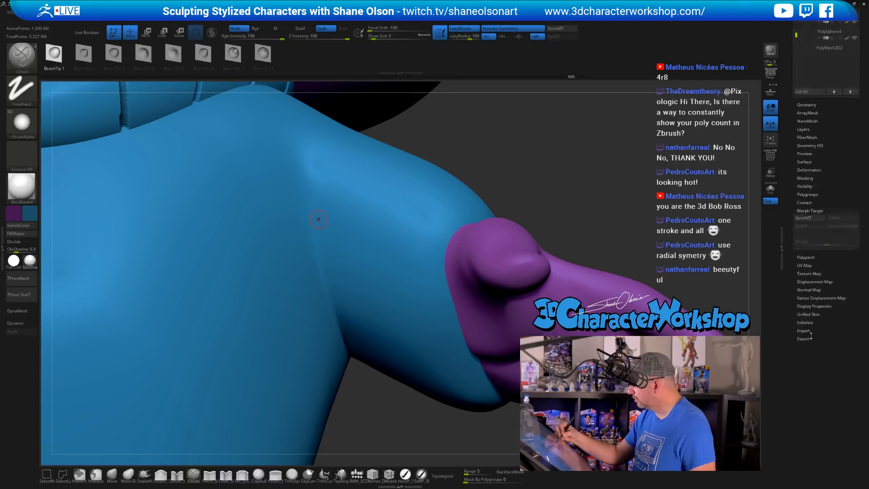
{"action": "left_click", "coordinate": [803, 71]}
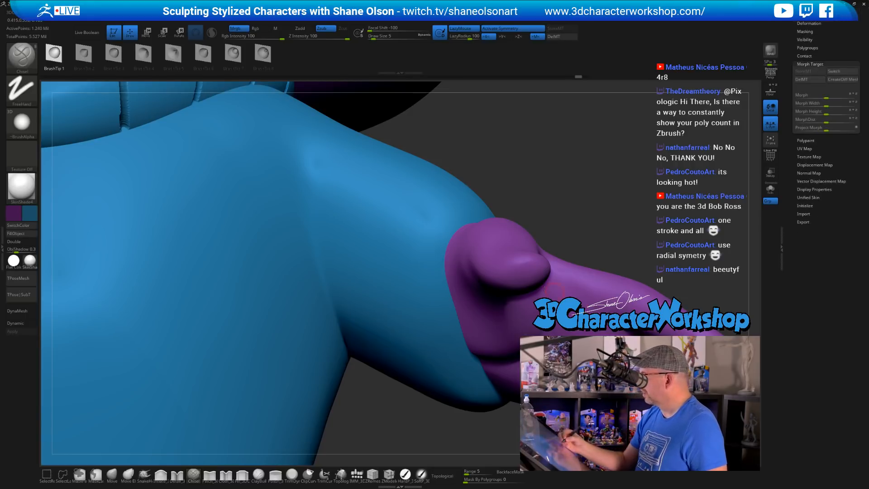
{"action": "key", "text": "["}
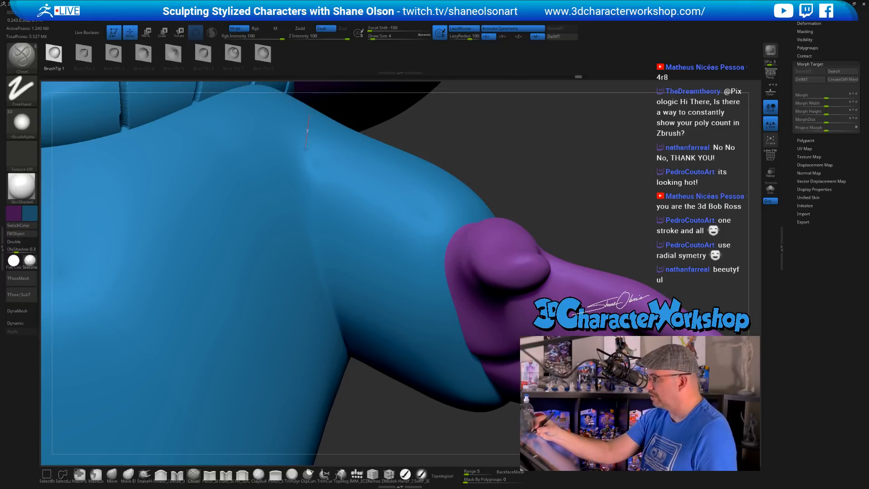
Try a mirrored seam groove from the top of the sweater's shoulder down the front of the armhole
{"action": "left_click_drag", "start_coordinate": [306, 149], "coordinate": [323, 292]}
{"action": "right_click_drag", "start_coordinate": [373, 304], "coordinate": [376, 203]}
{"action": "right_click_drag", "start_coordinate": [382, 326], "coordinate": [355, 229], "text": "alt"}
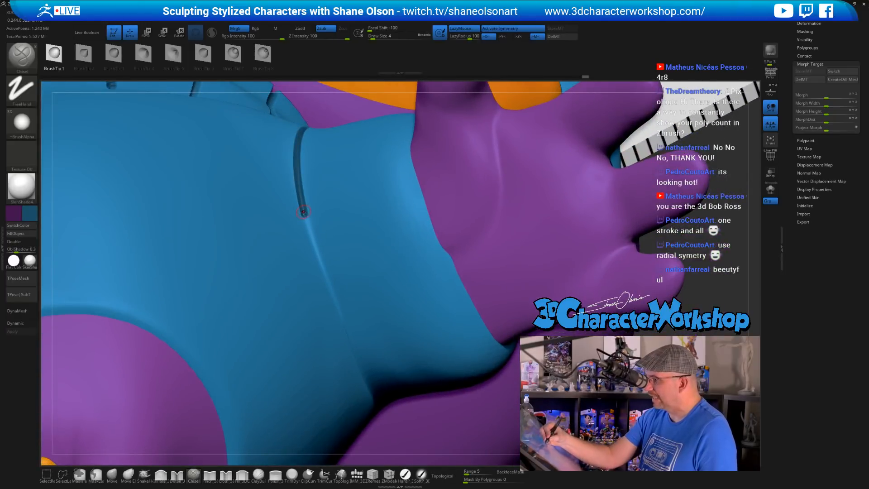
{"action": "left_click_drag", "start_coordinate": [316, 248], "coordinate": [365, 382]}
{"action": "mouse_move", "coordinate": [390, 368]}
{"action": "right_mouse_down"}
{"action": "mouse_move", "coordinate": [392, 324]}
{"action": "mouse_move", "coordinate": [347, 348]}
{"action": "right_mouse_up"}
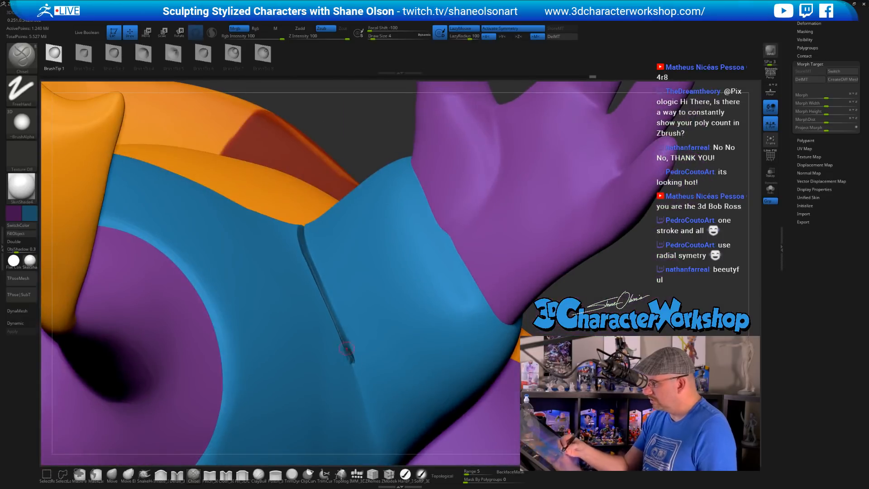
Examine the sweater's wireframe and polygroups along the sleeve border, and undo the seam groove
{"action": "key", "text": "shift+f"}
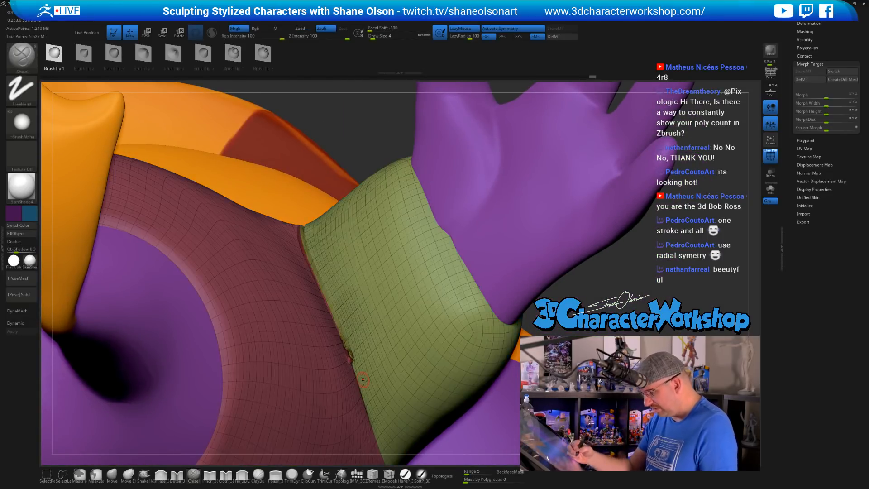
{"action": "right_click_drag", "start_coordinate": [397, 387], "coordinate": [327, 284]}
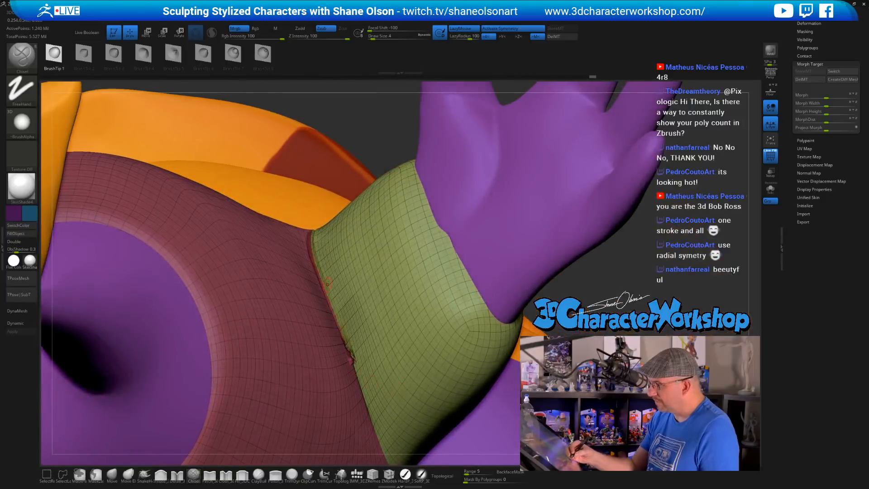
{"action": "right_click_drag", "start_coordinate": [383, 395], "coordinate": [400, 390]}
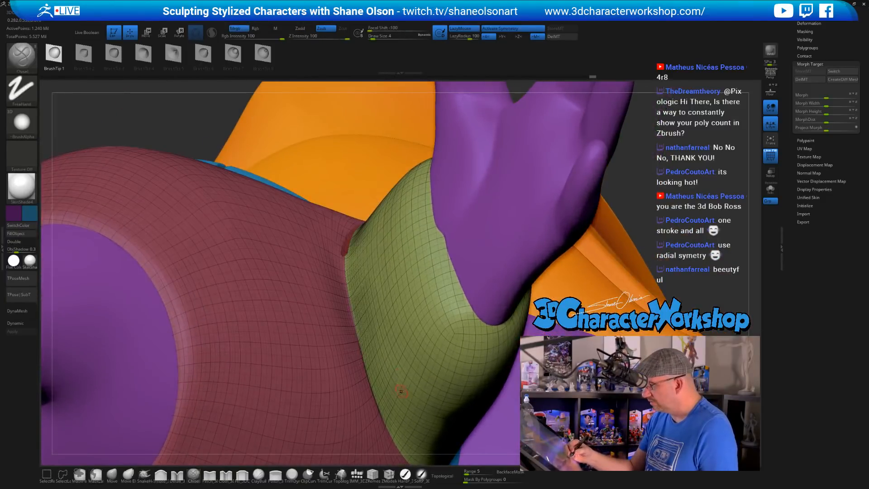
{"action": "right_click_drag", "start_coordinate": [363, 277], "coordinate": [369, 276]}
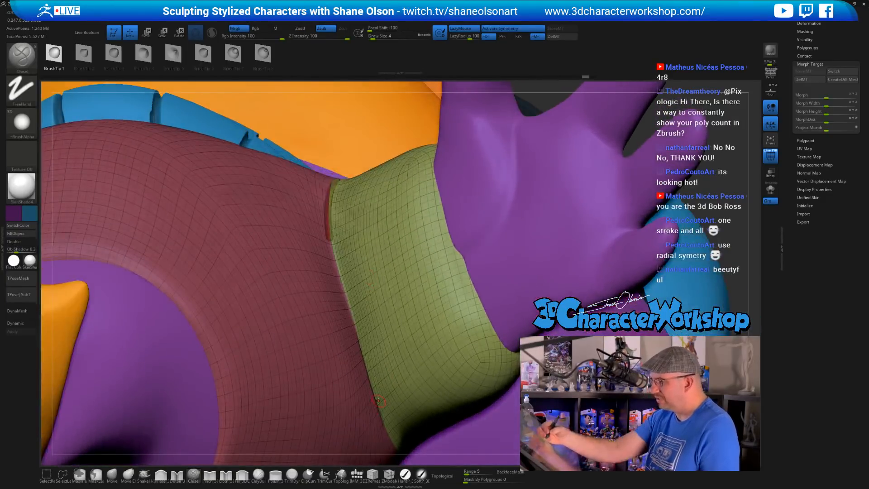
{"action": "key", "text": "shift+f"}
{"action": "right_click_drag", "start_coordinate": [373, 310], "coordinate": [344, 250]}
{"action": "key", "text": "ctrl+z"}
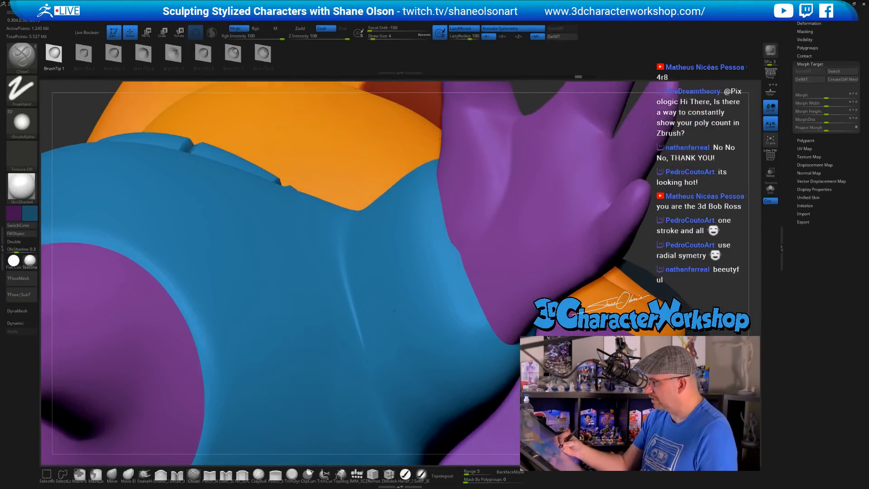
Carve a mirrored seam groove from the top of the sweater's shoulder down the front of the armhole toward the armpit
{"action": "right_click_drag", "start_coordinate": [392, 302], "coordinate": [382, 383]}
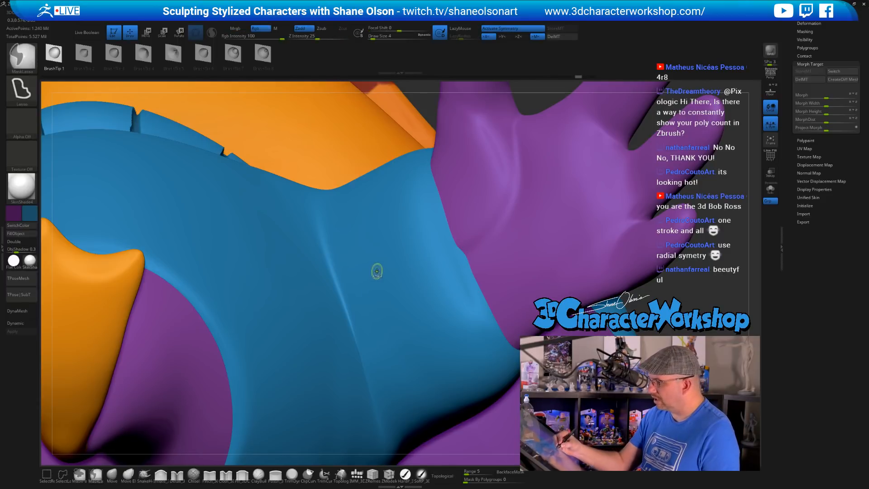
{"action": "mouse_move", "coordinate": [375, 273]}
{"action": "left_mouse_down", "text": "ctrl"}
{"action": "mouse_move", "coordinate": [355, 331]}
{"action": "mouse_move", "coordinate": [392, 335]}
{"action": "mouse_move", "coordinate": [376, 335]}
{"action": "mouse_move", "coordinate": [393, 329]}
{"action": "mouse_move", "coordinate": [380, 292]}
{"action": "mouse_move", "coordinate": [393, 349]}
{"action": "mouse_move", "coordinate": [412, 364]}
{"action": "mouse_move", "coordinate": [723, 311]}
{"action": "left_mouse_up", "text": "ctrl"}
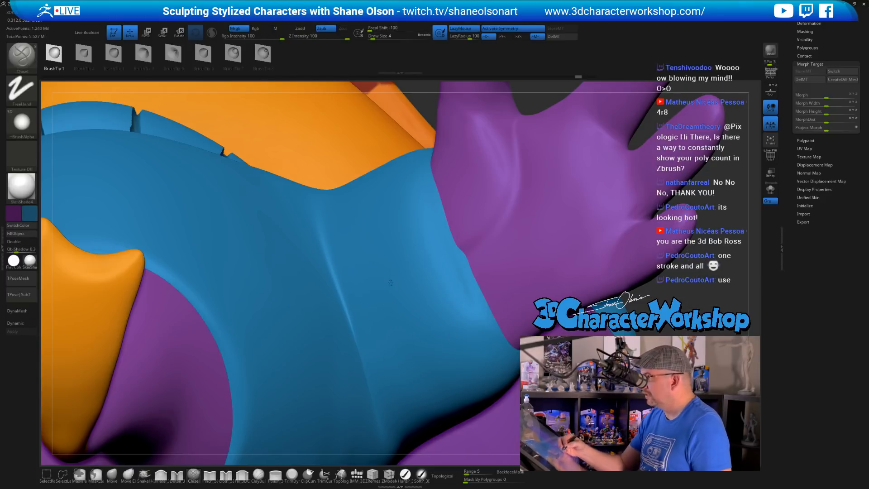
{"action": "right_click_drag", "start_coordinate": [390, 282], "coordinate": [367, 287], "text": "ctrl"}
{"action": "right_click_drag", "start_coordinate": [349, 236], "coordinate": [389, 310], "text": "alt"}
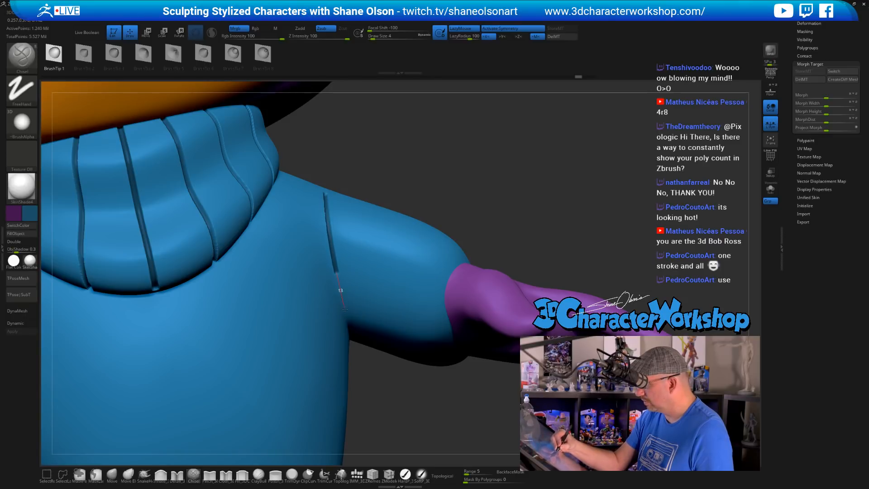
{"action": "left_click_drag", "start_coordinate": [345, 309], "coordinate": [353, 336]}
{"action": "mouse_move", "coordinate": [372, 306]}
{"action": "right_mouse_down"}
{"action": "mouse_move", "coordinate": [371, 268]}
{"action": "mouse_move", "coordinate": [346, 239]}
{"action": "mouse_move", "coordinate": [352, 201]}
{"action": "right_mouse_up"}
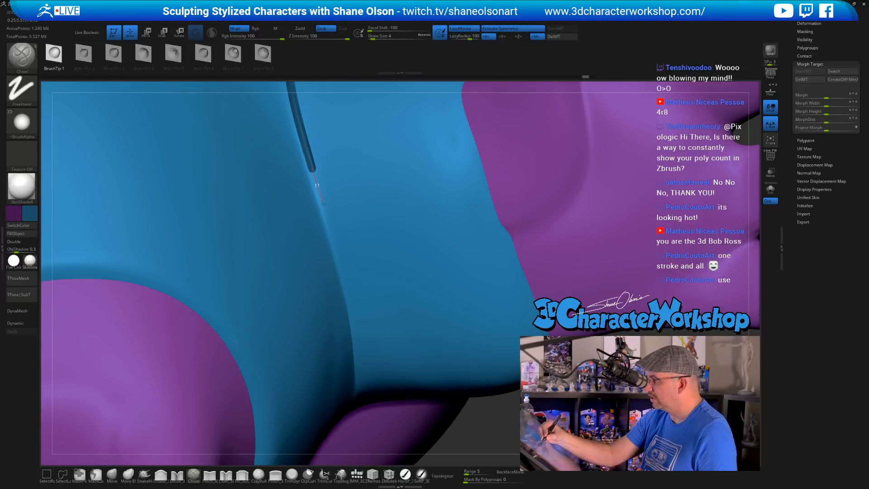
{"action": "left_click_drag", "start_coordinate": [333, 231], "coordinate": [354, 320]}
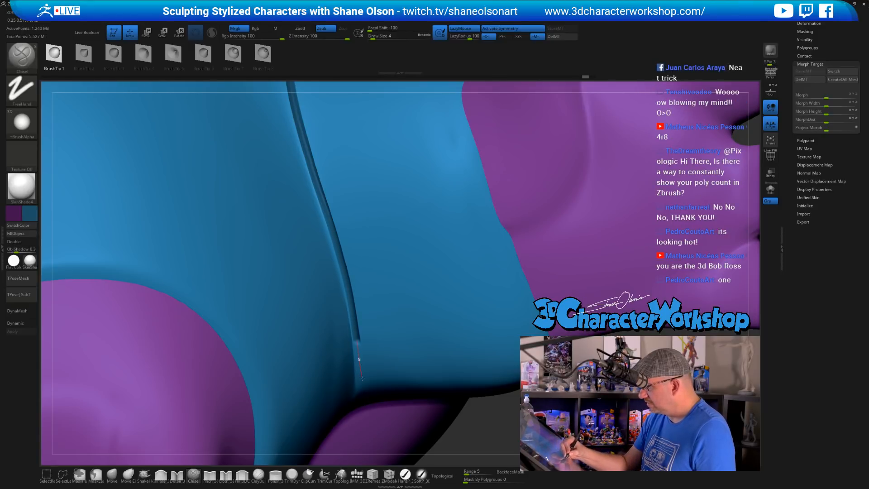
Continue the mirrored seam groove under the armpit and around to the back of the sleeve
{"action": "mouse_move", "coordinate": [403, 336]}
{"action": "right_mouse_down"}
{"action": "mouse_move", "coordinate": [398, 226]}
{"action": "mouse_move", "coordinate": [384, 266]}
{"action": "mouse_move", "coordinate": [354, 222]}
{"action": "right_mouse_up"}
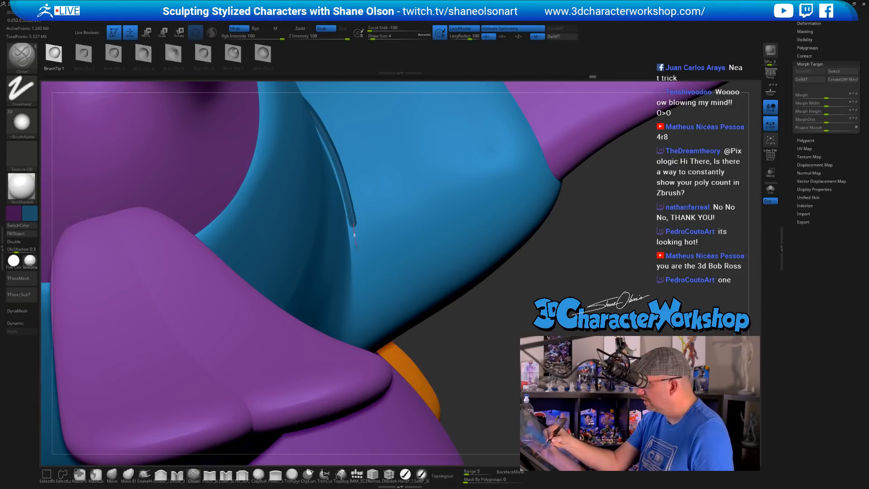
{"action": "left_click_drag", "start_coordinate": [361, 281], "coordinate": [365, 308]}
{"action": "right_click_drag", "start_coordinate": [424, 295], "coordinate": [379, 218]}
{"action": "right_click_drag", "start_coordinate": [371, 186], "coordinate": [347, 193]}
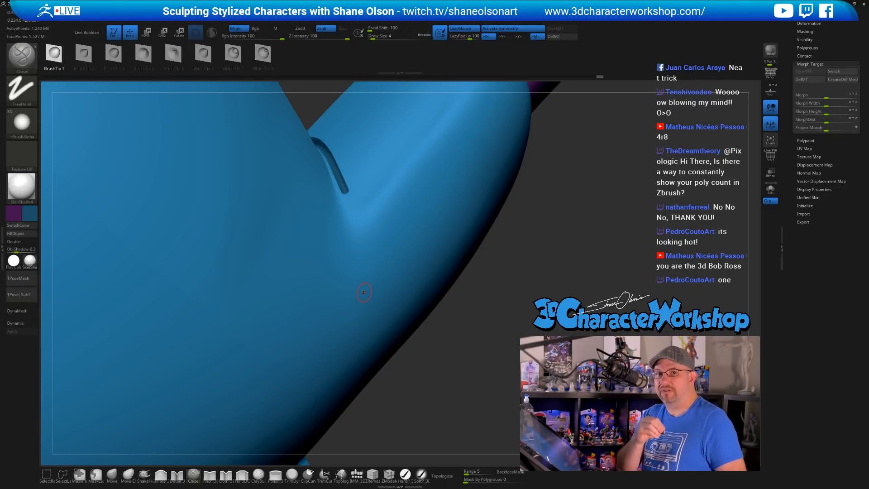
{"action": "right_click_drag", "start_coordinate": [418, 287], "coordinate": [344, 195]}
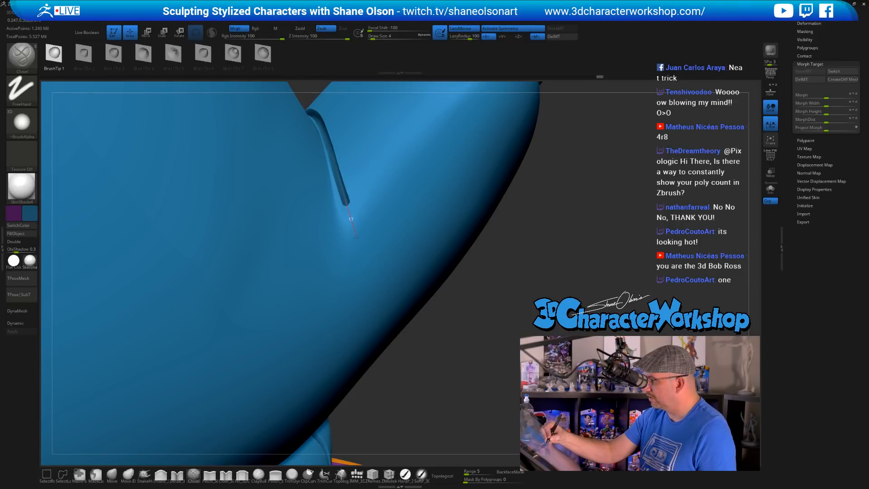
{"action": "left_click_drag", "start_coordinate": [356, 237], "coordinate": [372, 288]}
{"action": "right_click_drag", "start_coordinate": [373, 289], "coordinate": [373, 318]}
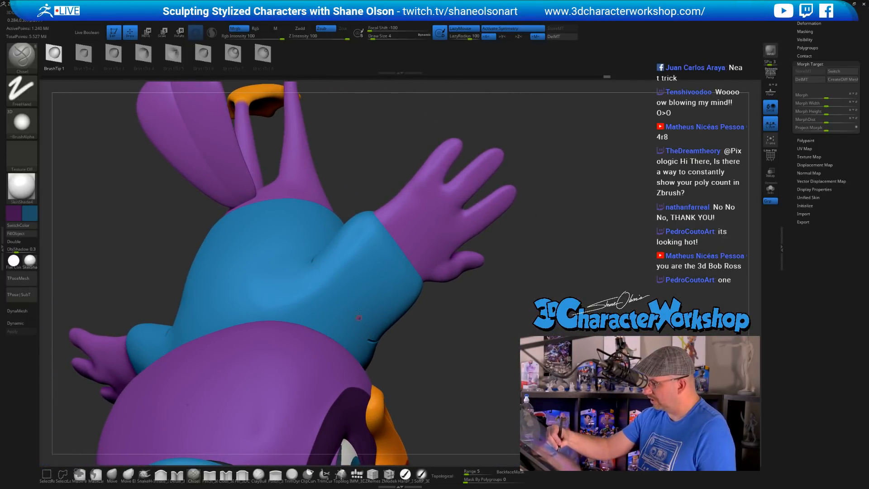
Undo the last stretch of the groove behind the armpit and carve it again along the back of the sleeve
{"action": "right_click_drag", "start_coordinate": [348, 274], "coordinate": [272, 270], "text": "ctrl"}
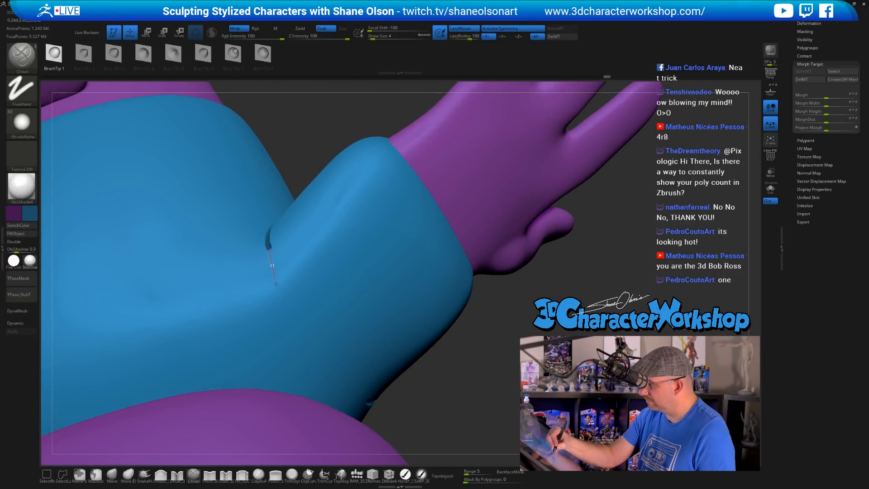
{"action": "key", "text": "ctrl+z"}
{"action": "right_click_drag", "start_coordinate": [299, 276], "coordinate": [281, 253]}
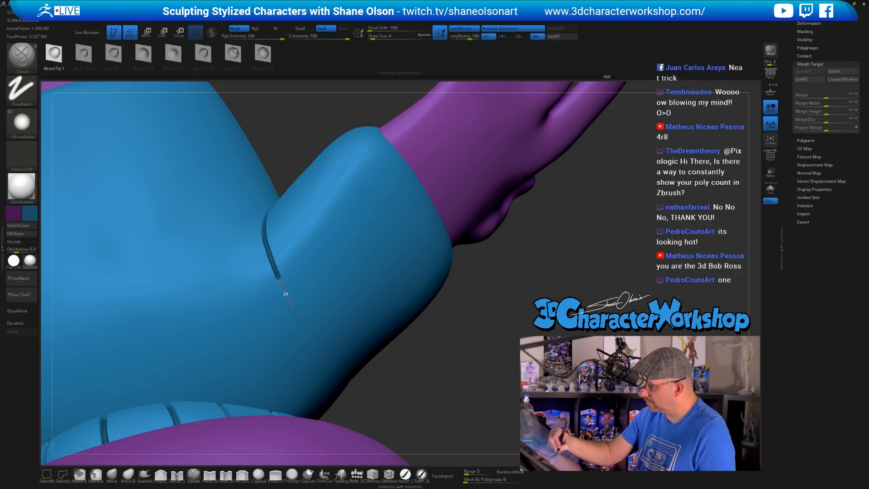
{"action": "right_click_drag", "start_coordinate": [317, 340], "coordinate": [293, 300]}
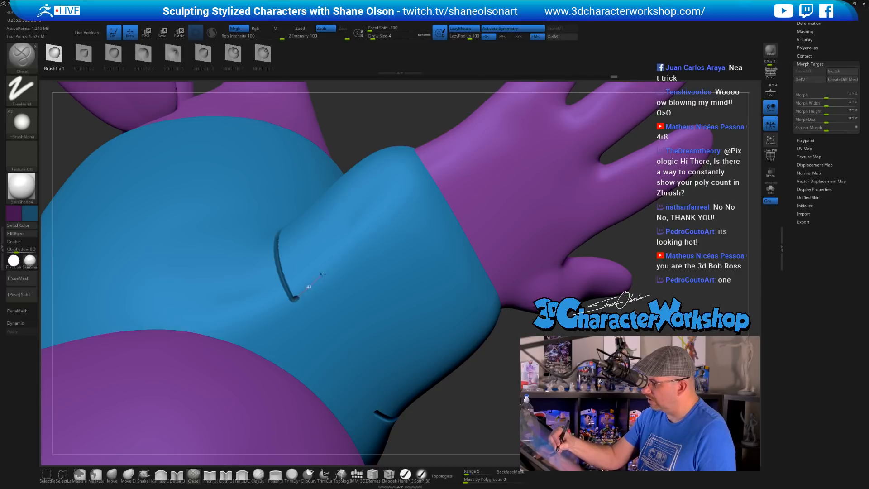
Try continuing the groove in freehand loops across the back of the sleeve, and undo them
{"action": "mouse_move", "coordinate": [286, 254]}
{"action": "left_mouse_down"}
{"action": "mouse_move", "coordinate": [258, 264]}
{"action": "mouse_move", "coordinate": [213, 262]}
{"action": "left_mouse_up"}
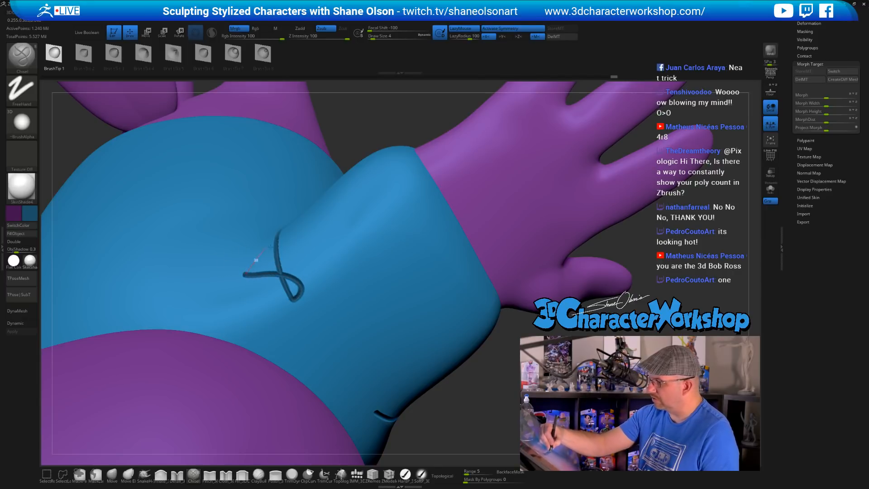
{"action": "mouse_move", "coordinate": [271, 246]}
{"action": "left_mouse_down"}
{"action": "mouse_move", "coordinate": [330, 251]}
{"action": "mouse_move", "coordinate": [358, 276]}
{"action": "mouse_move", "coordinate": [359, 344]}
{"action": "left_mouse_up"}
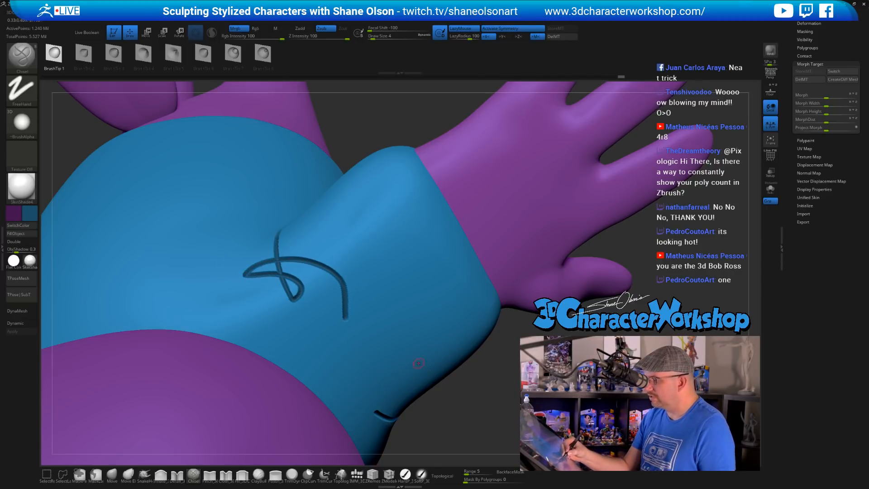
{"action": "right_click_drag", "start_coordinate": [418, 363], "coordinate": [469, 372]}
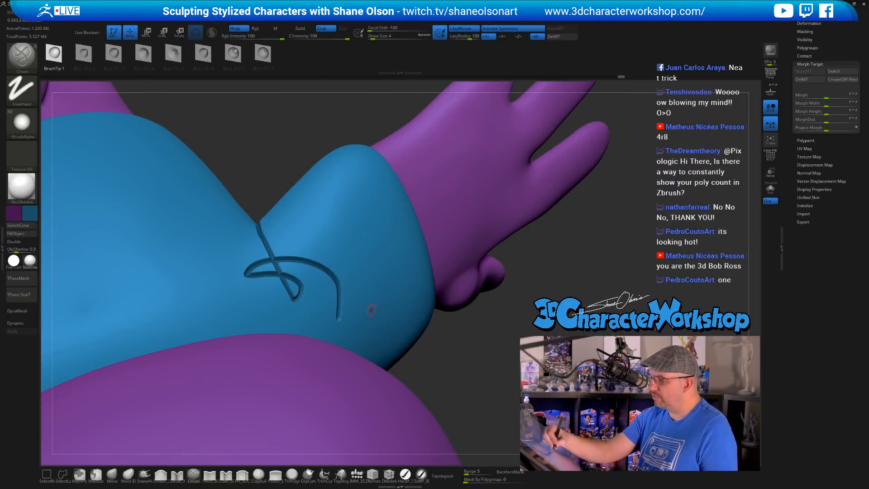
{"action": "right_click_drag", "start_coordinate": [371, 310], "coordinate": [364, 324]}
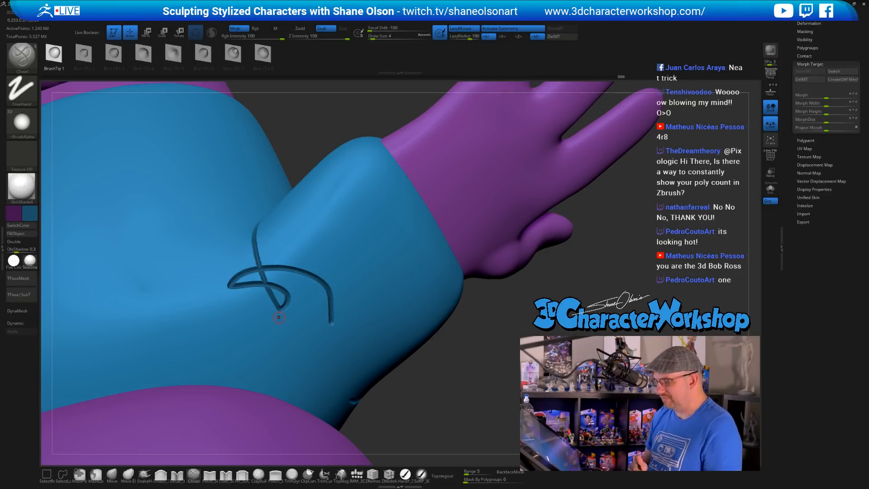
{"action": "key", "text": "ctrl"}
{"action": "key", "text": "ctrl+z"}
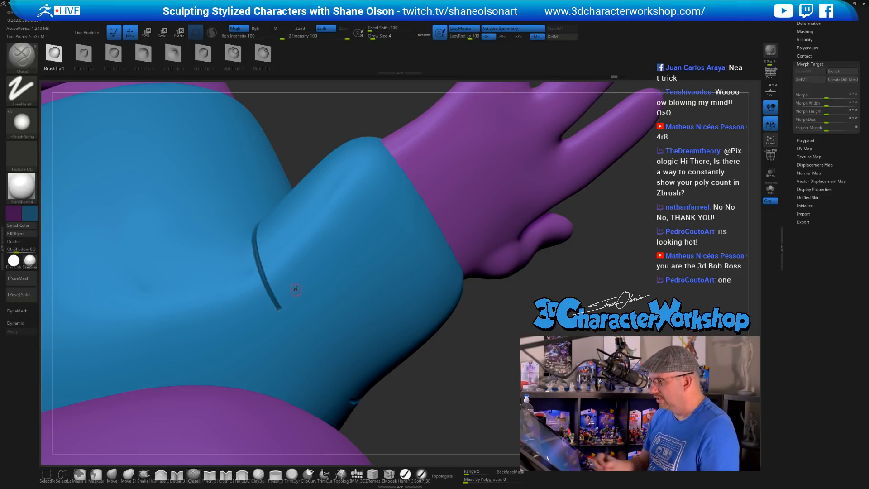
Extend the seam groove up the back of the armhole until it joins its starting point on the shoulder
{"action": "right_click_drag", "start_coordinate": [342, 324], "coordinate": [308, 272], "text": "alt"}
{"action": "mouse_move", "coordinate": [357, 307]}
{"action": "right_mouse_down"}
{"action": "mouse_move", "coordinate": [322, 275]}
{"action": "mouse_move", "coordinate": [254, 263]}
{"action": "right_mouse_up"}
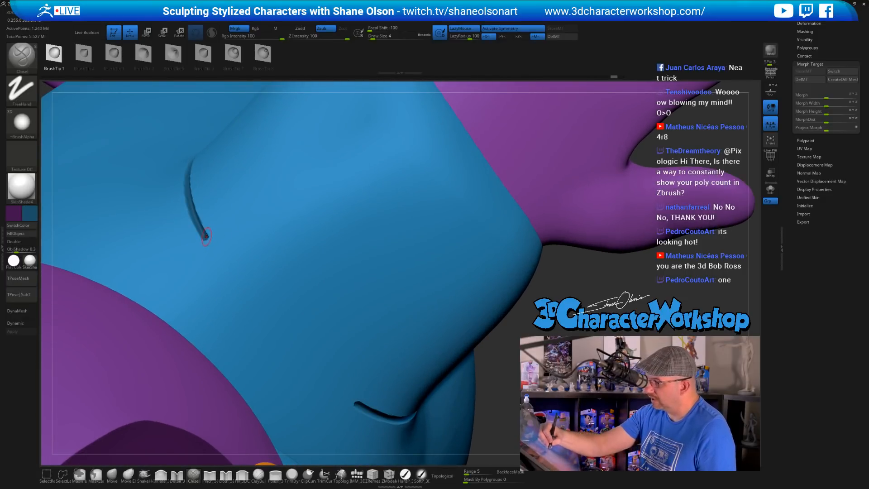
{"action": "left_click_drag", "start_coordinate": [227, 271], "coordinate": [324, 379]}
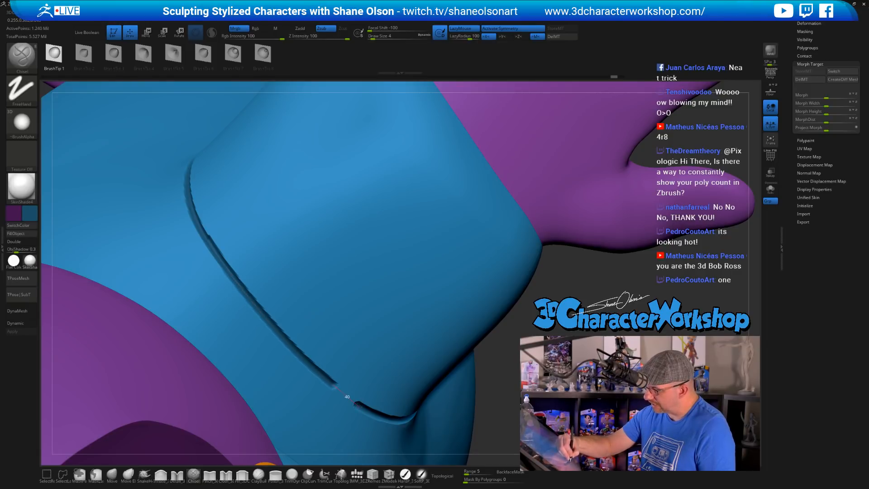
{"action": "left_click_drag", "start_coordinate": [357, 404], "coordinate": [371, 416]}
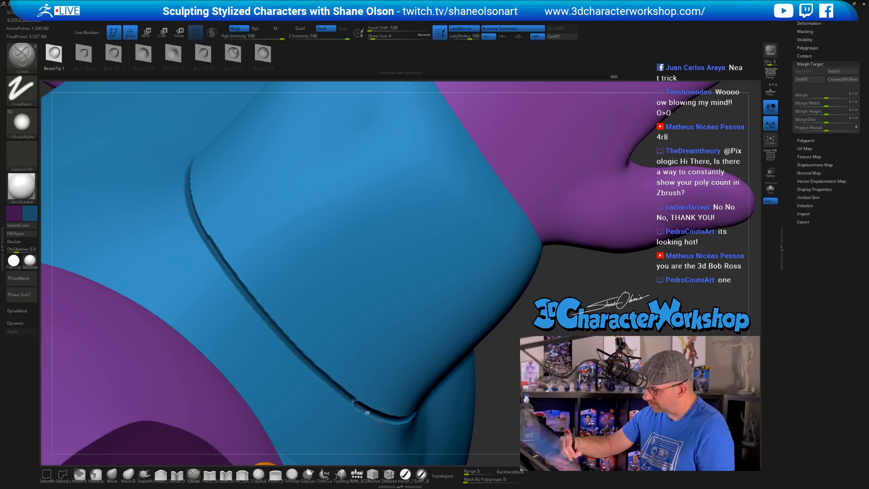
Set the brush's draw size to 14 and smooth the seam groove across the back of the shoulder
{"action": "left_click_drag", "start_coordinate": [493, 407], "coordinate": [347, 318], "text": "alt"}
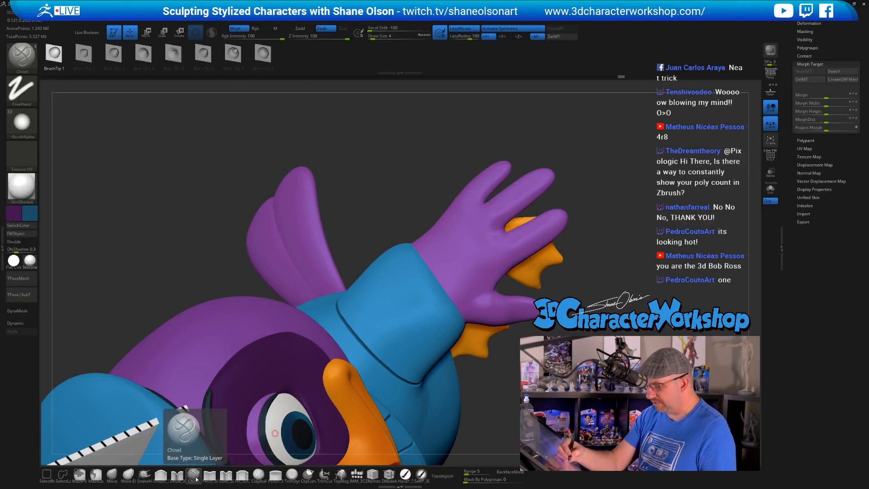
{"action": "key", "text": "shift"}
{"action": "key", "text": "s"}
{"action": "left_click_drag", "start_coordinate": [370, 185], "coordinate": [374, 185]}
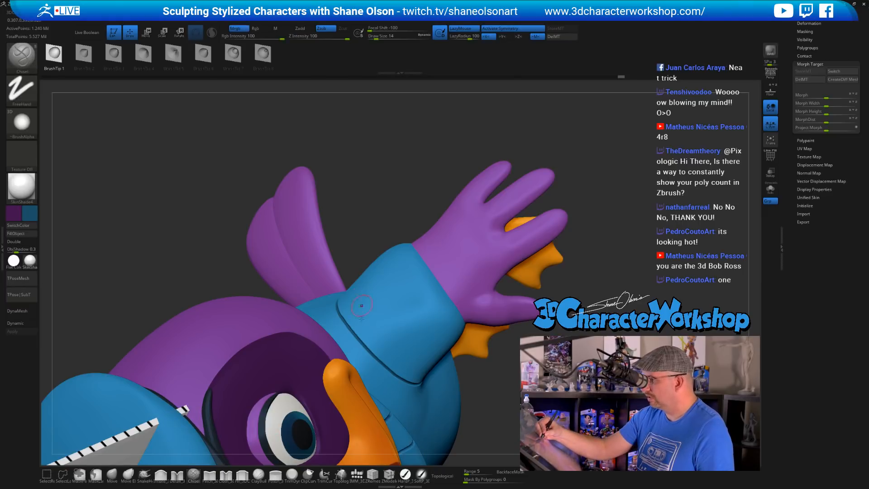
{"action": "key", "text": "shift"}
{"action": "left_click_drag", "start_coordinate": [340, 311], "coordinate": [337, 306], "text": "shift"}
{"action": "mouse_move", "coordinate": [409, 324]}
{"action": "right_mouse_down", "text": "ctrl"}
{"action": "mouse_move", "coordinate": [412, 357]}
{"action": "mouse_move", "coordinate": [346, 349]}
{"action": "right_mouse_up", "text": "ctrl"}
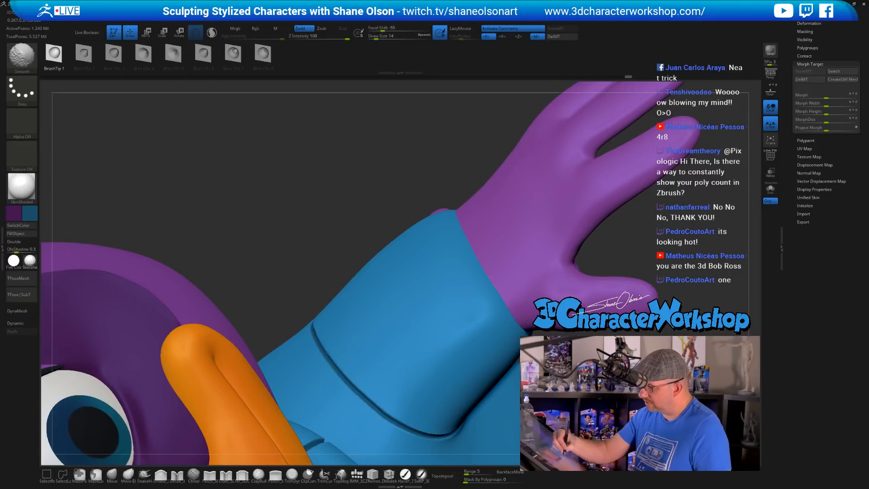
{"action": "mouse_move", "coordinate": [324, 346]}
{"action": "left_mouse_down", "text": "shift"}
{"action": "mouse_move", "coordinate": [451, 429]}
{"action": "mouse_move", "coordinate": [462, 421]}
{"action": "left_mouse_up", "text": "shift"}
Reduce the Smooth brush's Z Intensity to 16, lightly smooth the shoulder seam groove, and check the sleeve from behind
{"action": "key", "text": "ctrl"}
{"action": "key", "text": "shift"}
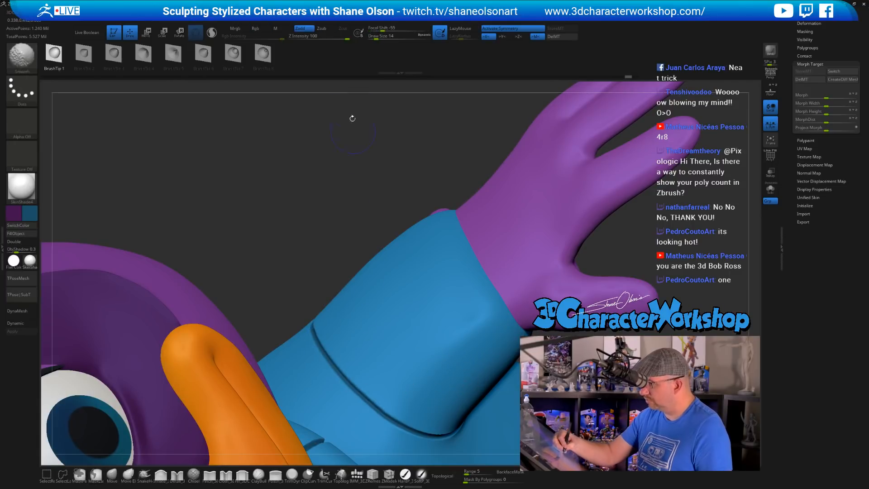
{"action": "left_click", "coordinate": [313, 37], "text": "shift"}
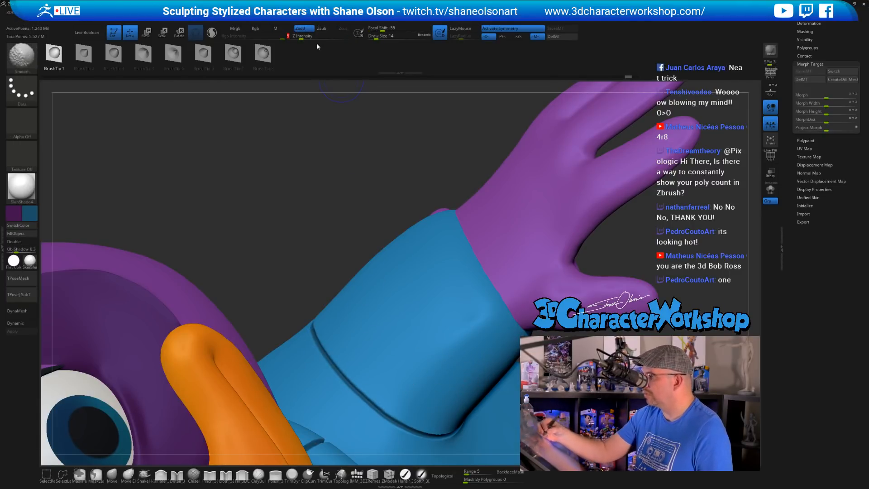
{"action": "left_click", "coordinate": [307, 38], "text": "shift"}
{"action": "left_click_drag", "start_coordinate": [308, 38], "coordinate": [311, 38], "text": "shift"}
{"action": "right_click_drag", "start_coordinate": [332, 335], "coordinate": [300, 272], "text": "alt"}
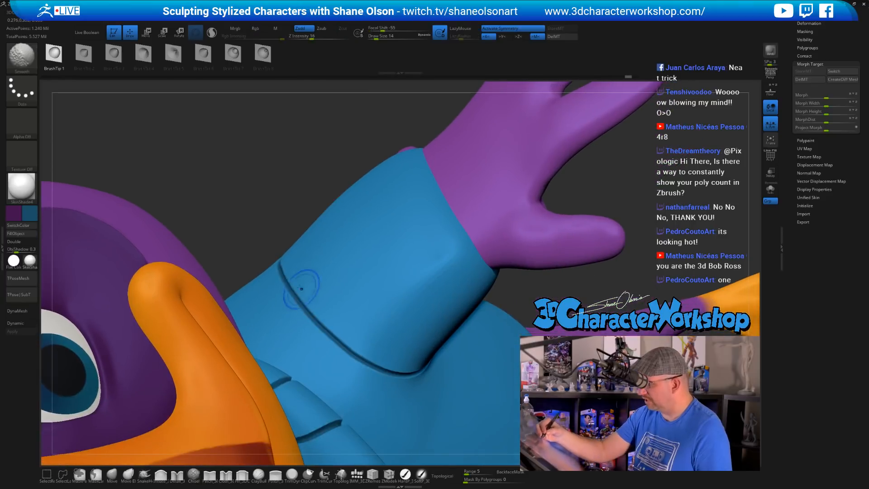
{"action": "mouse_move", "coordinate": [284, 268]}
{"action": "left_mouse_down", "text": "shift"}
{"action": "mouse_move", "coordinate": [367, 363]}
{"action": "mouse_move", "coordinate": [430, 365]}
{"action": "left_mouse_up", "text": "shift"}
{"action": "mouse_move", "coordinate": [484, 355]}
{"action": "right_mouse_down"}
{"action": "mouse_move", "coordinate": [382, 358]}
{"action": "mouse_move", "coordinate": [395, 362]}
{"action": "mouse_move", "coordinate": [280, 349]}
{"action": "right_mouse_up"}
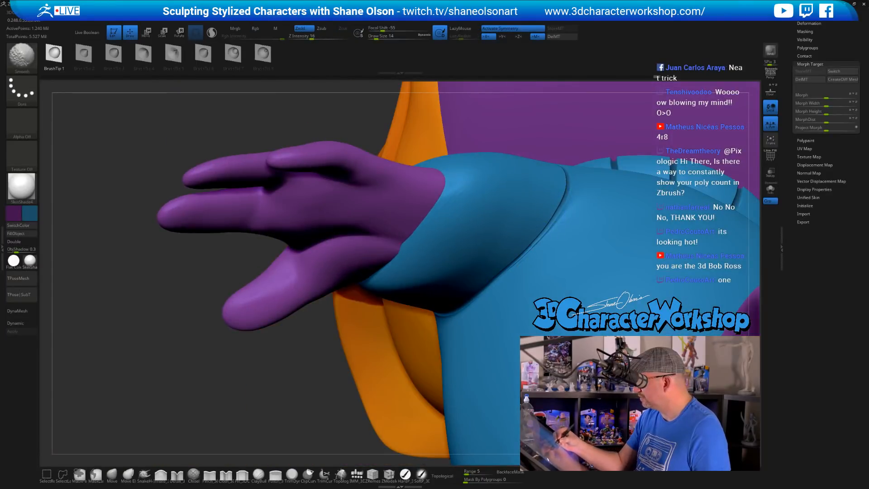
{"action": "mouse_move", "coordinate": [585, 213]}
{"action": "right_mouse_down"}
{"action": "mouse_move", "coordinate": [583, 136]}
{"action": "mouse_move", "coordinate": [529, 219]}
{"action": "mouse_move", "coordinate": [583, 288]}
{"action": "mouse_move", "coordinate": [516, 303]}
{"action": "right_mouse_up"}
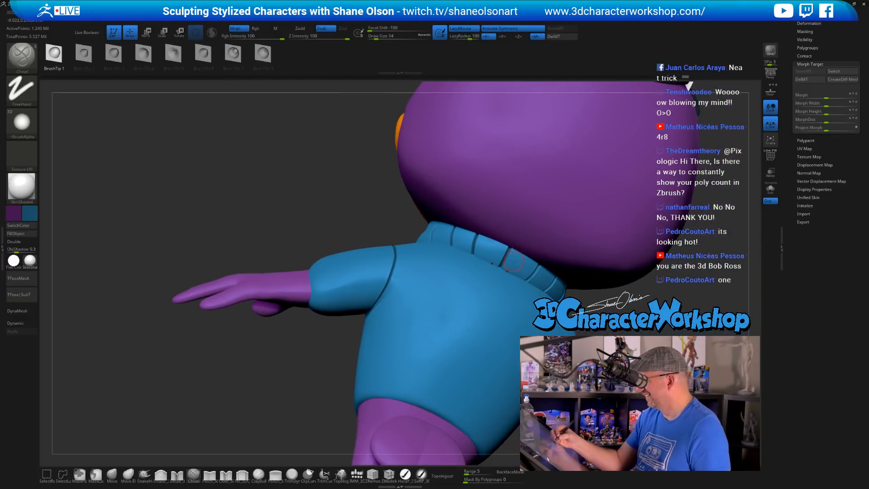
Examine the seamed sweater and the whole parrot from the front, back and sides
{"action": "left_click", "coordinate": [515, 261], "text": "alt"}
{"action": "mouse_move", "coordinate": [496, 235]}
{"action": "right_mouse_down"}
{"action": "mouse_move", "coordinate": [570, 249]}
{"action": "mouse_move", "coordinate": [531, 267]}
{"action": "right_mouse_up"}
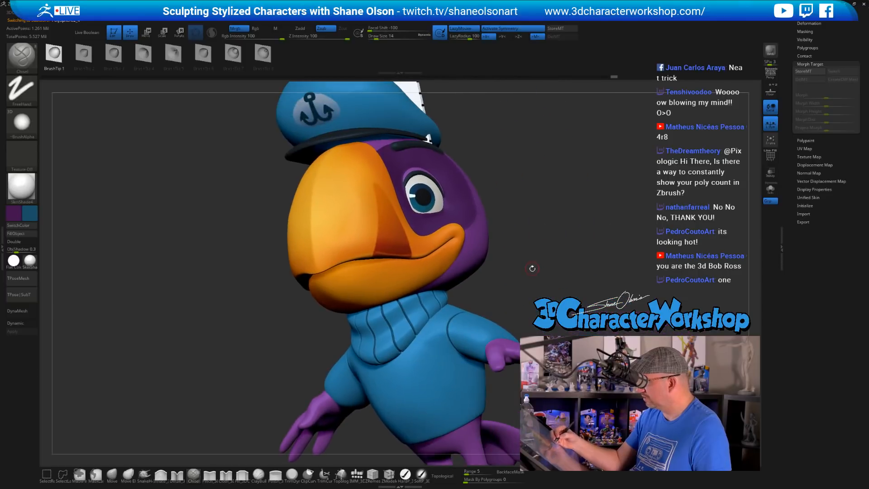
{"action": "key", "text": "s"}
{"action": "left_click_drag", "start_coordinate": [531, 268], "coordinate": [552, 270]}
{"action": "key", "text": "shift"}
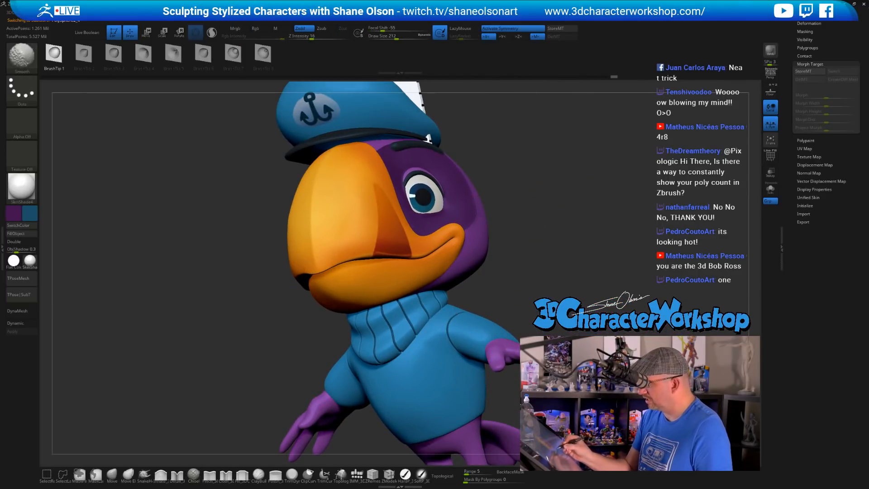
{"action": "mouse_move", "coordinate": [511, 289]}
{"action": "left_mouse_down"}
{"action": "mouse_move", "coordinate": [561, 271]}
{"action": "mouse_move", "coordinate": [531, 300]}
{"action": "mouse_move", "coordinate": [558, 295]}
{"action": "left_mouse_up"}
{"action": "key", "text": "shift"}
{"action": "left_click_drag", "start_coordinate": [459, 306], "coordinate": [470, 276], "text": "alt"}
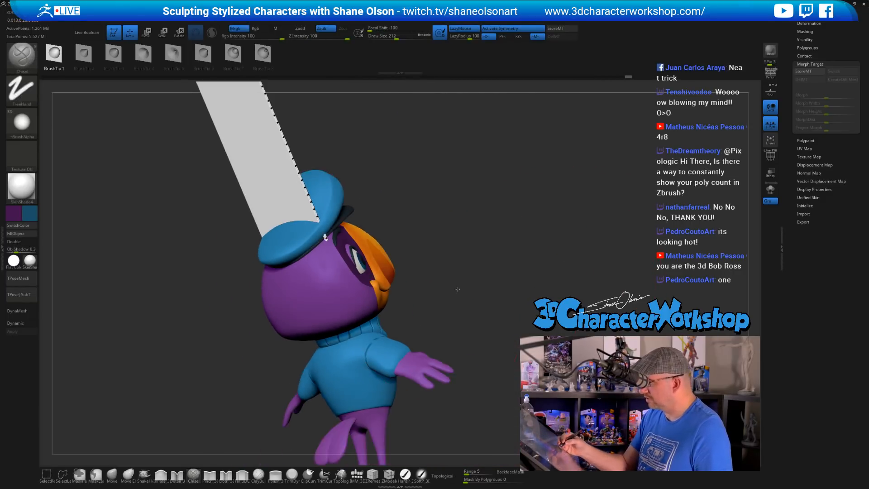
{"action": "mouse_move", "coordinate": [509, 312]}
{"action": "left_mouse_down"}
{"action": "mouse_move", "coordinate": [450, 326]}
{"action": "mouse_move", "coordinate": [486, 322]}
{"action": "mouse_move", "coordinate": [471, 349]}
{"action": "mouse_move", "coordinate": [462, 280]}
{"action": "mouse_move", "coordinate": [474, 297]}
{"action": "mouse_move", "coordinate": [504, 291]}
{"action": "mouse_move", "coordinate": [494, 284]}
{"action": "mouse_move", "coordinate": [410, 301]}
{"action": "mouse_move", "coordinate": [440, 277]}
{"action": "left_mouse_up"}
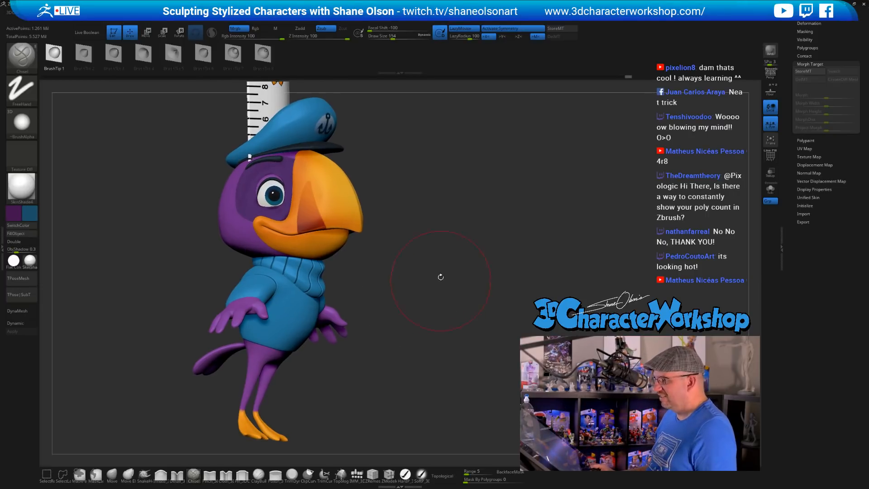
{"action": "left_click_drag", "start_coordinate": [451, 247], "coordinate": [393, 241]}
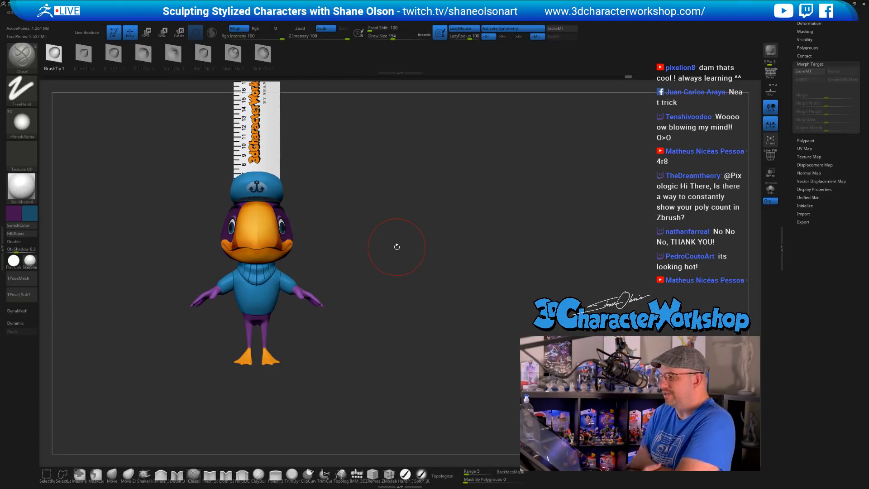
{"action": "left_click_drag", "start_coordinate": [397, 247], "coordinate": [388, 270], "text": "alt"}
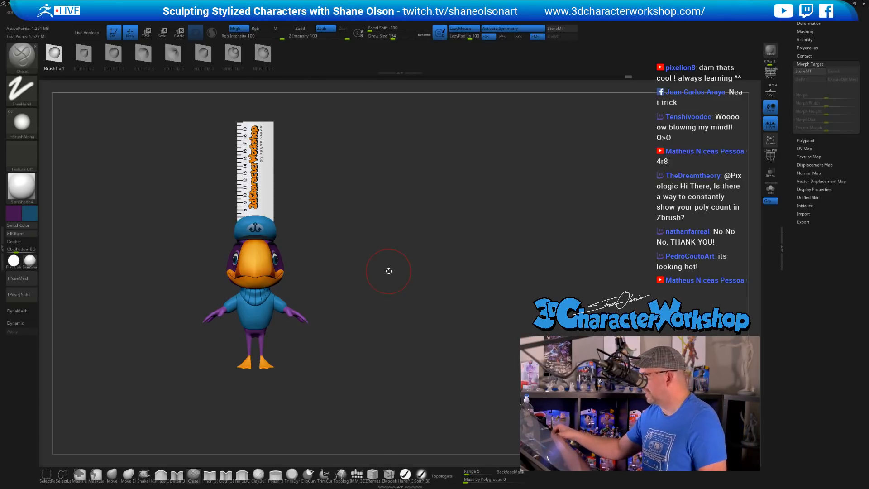
Expand the subtool list and look through it up to the ruler at its start
{"action": "left_click_drag", "start_coordinate": [793, 170], "coordinate": [792, 225]}
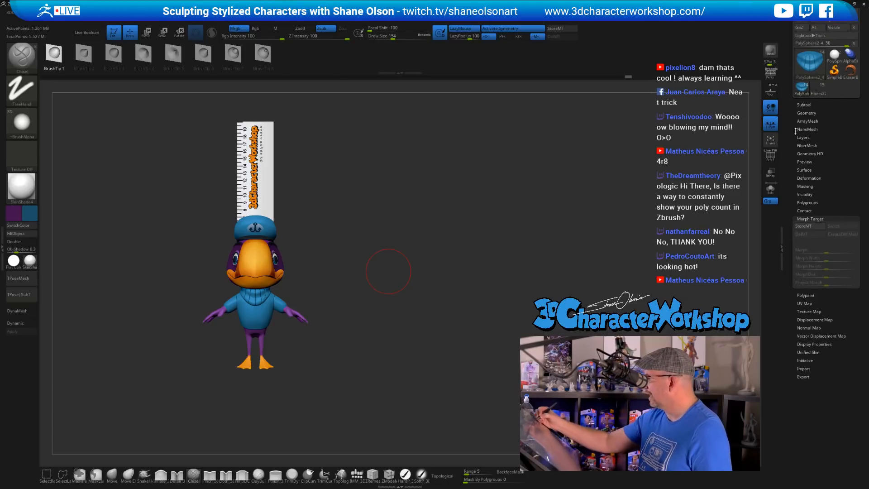
{"action": "left_click", "coordinate": [803, 105]}
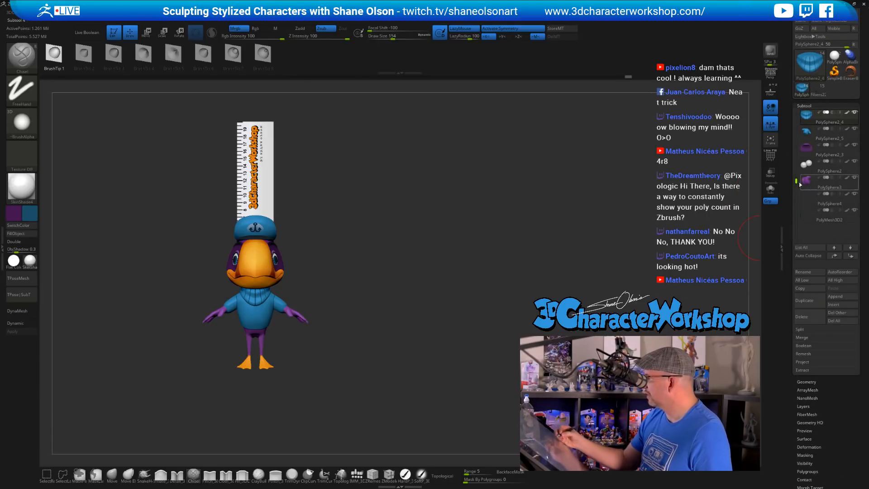
{"action": "left_click_drag", "start_coordinate": [797, 127], "coordinate": [799, 155]}
{"action": "left_click_drag", "start_coordinate": [796, 192], "coordinate": [797, 112]}
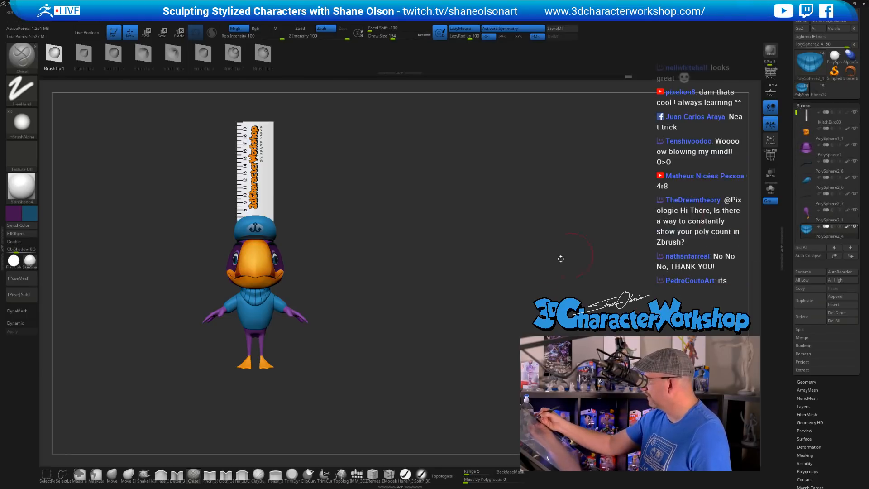
Activate the Move gizmo and set it to transpose all selected subtools, with the full character and ruler in front view
{"action": "left_click_drag", "start_coordinate": [560, 258], "coordinate": [501, 266], "text": "alt"}
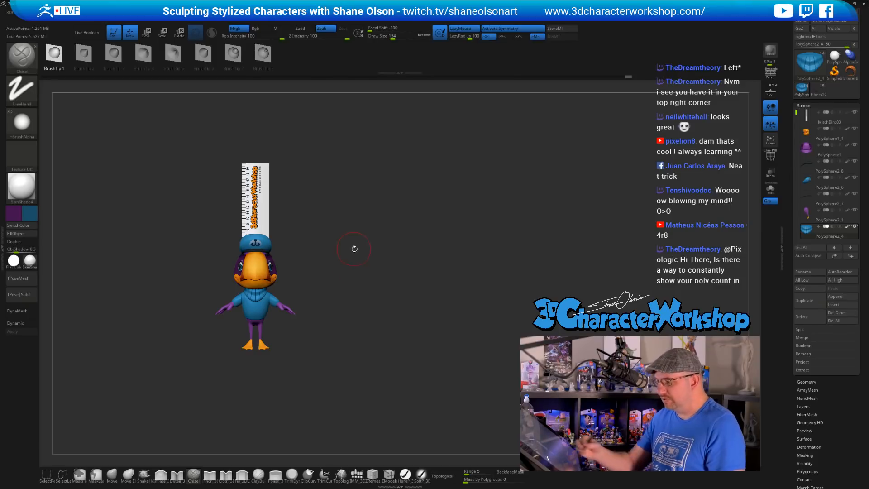
{"action": "left_click_drag", "start_coordinate": [352, 247], "coordinate": [374, 283], "text": "alt"}
{"action": "key", "text": "w"}
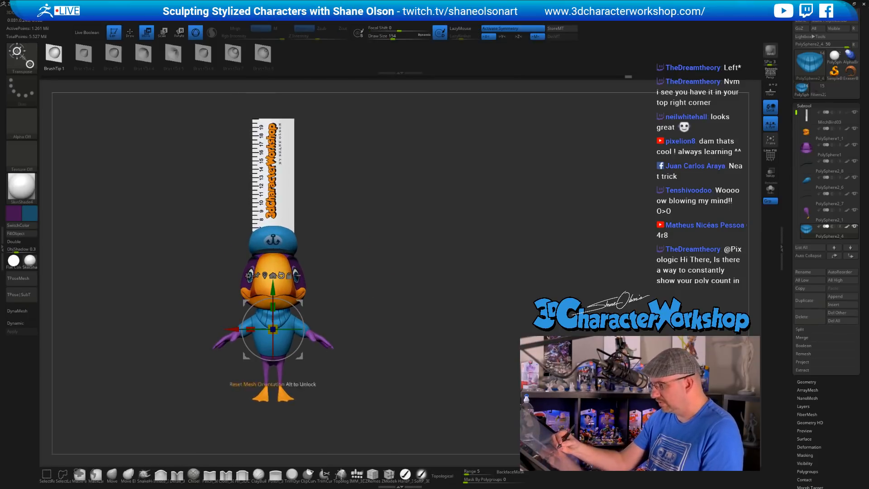
{"action": "left_click", "coordinate": [248, 275]}
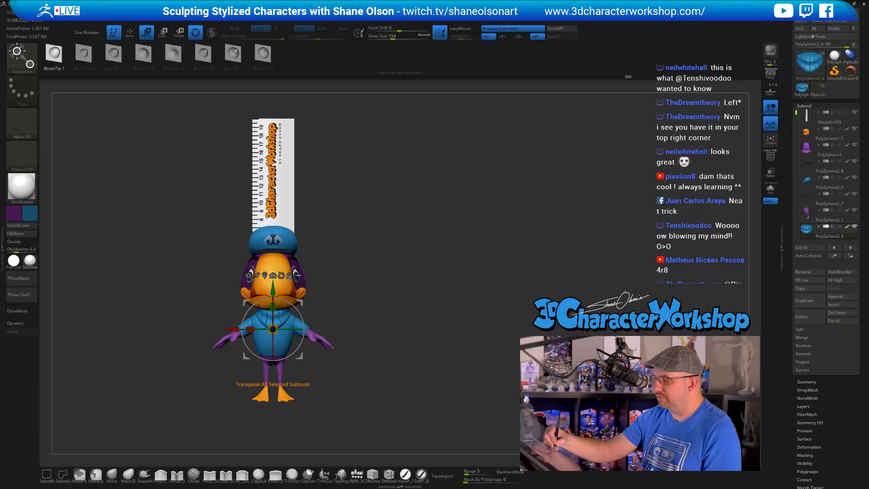
{"action": "right_click_drag", "start_coordinate": [299, 305], "coordinate": [299, 276], "text": "ctrl"}
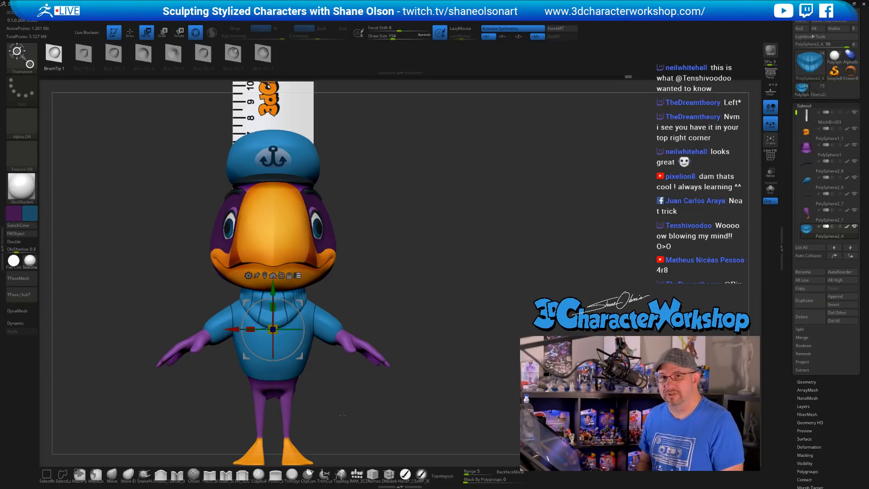
{"action": "left_click_drag", "start_coordinate": [403, 348], "coordinate": [416, 288], "text": "alt"}
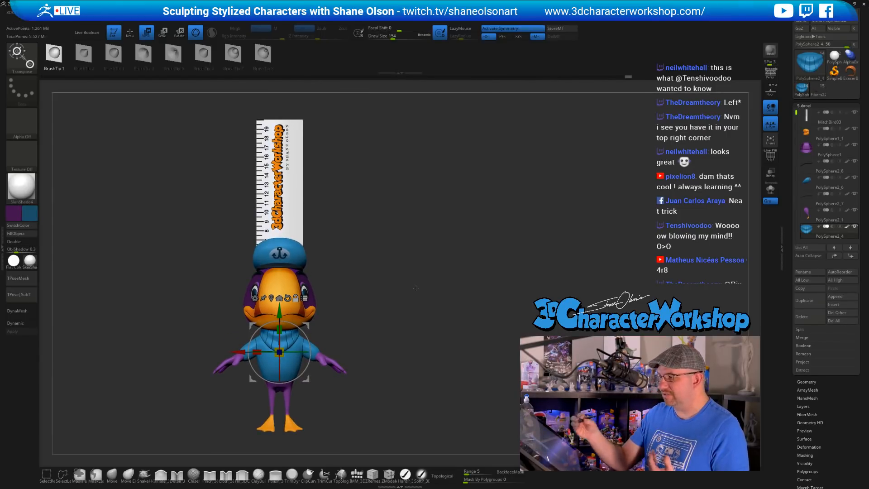
{"action": "mouse_move", "coordinate": [280, 310]}
{"action": "left_mouse_down"}
{"action": "mouse_move", "coordinate": [280, 270]}
{"action": "mouse_move", "coordinate": [279, 308]}
{"action": "left_mouse_up"}
{"action": "left_click_drag", "start_coordinate": [279, 317], "coordinate": [279, 316]}
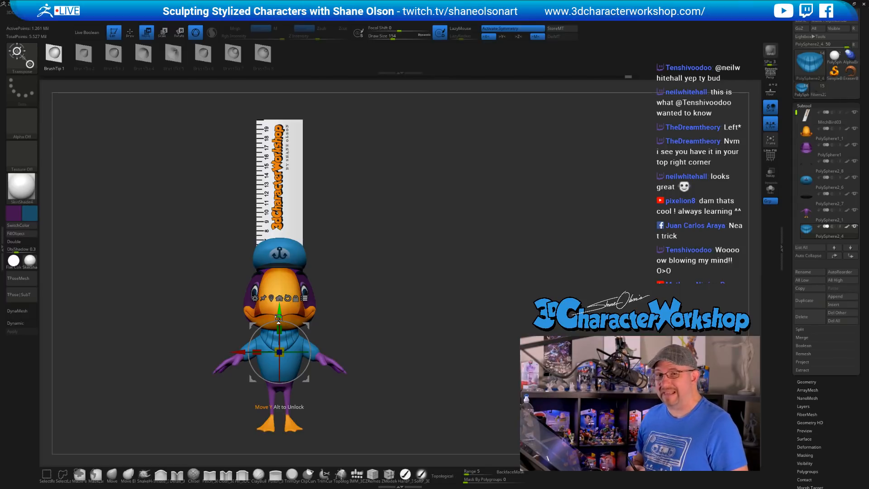
Mask the entire ruler subtool and raise the unmasked parrot along Y by about 1.38 units to the ruler's base
{"action": "left_click", "coordinate": [828, 117]}
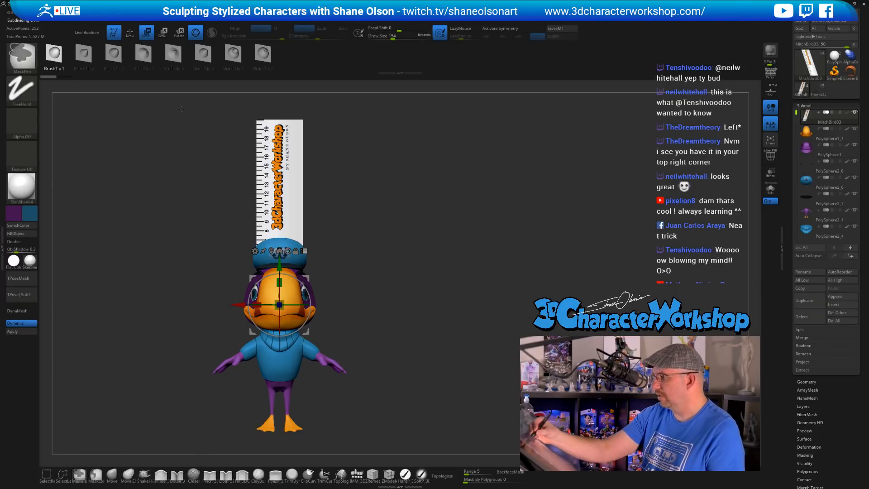
{"action": "left_click_drag", "start_coordinate": [181, 109], "coordinate": [428, 387], "text": "ctrl"}
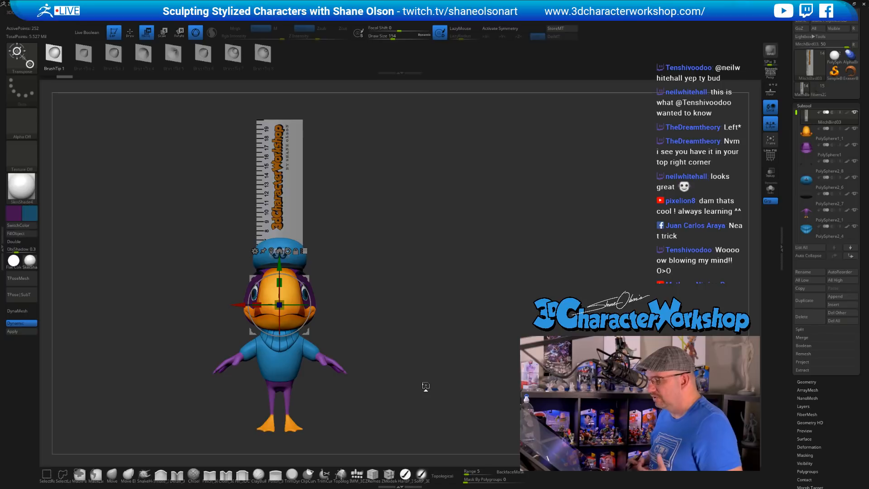
{"action": "left_click_drag", "start_coordinate": [425, 386], "coordinate": [390, 326], "text": "alt"}
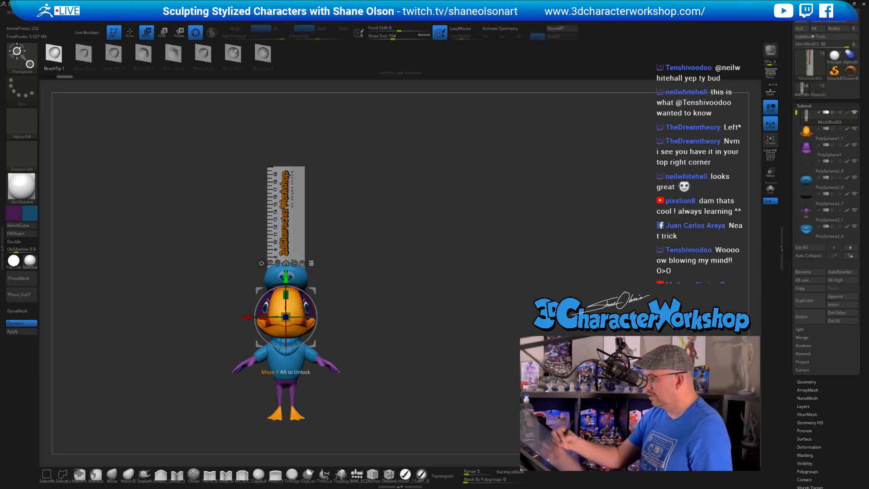
{"action": "left_click_drag", "start_coordinate": [286, 274], "coordinate": [282, 170]}
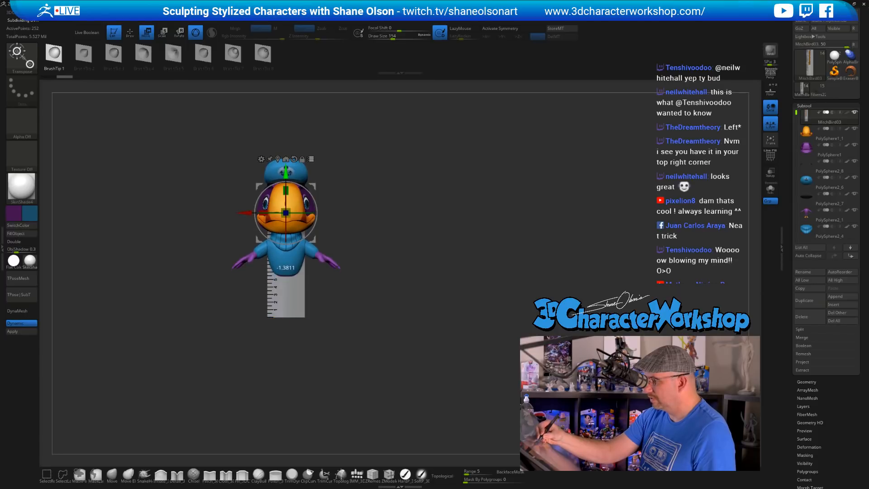
Send the gizmo to the axis at the ruler's base, check the feet alignment from the side, and turn on the floor grid
{"action": "mouse_move", "coordinate": [434, 272]}
{"action": "left_mouse_down", "text": "shift"}
{"action": "mouse_move", "coordinate": [389, 275]}
{"action": "mouse_move", "coordinate": [389, 317]}
{"action": "mouse_move", "coordinate": [436, 284]}
{"action": "left_mouse_up", "text": "shift"}
{"action": "left_click_drag", "start_coordinate": [334, 141], "coordinate": [334, 348], "text": "alt"}
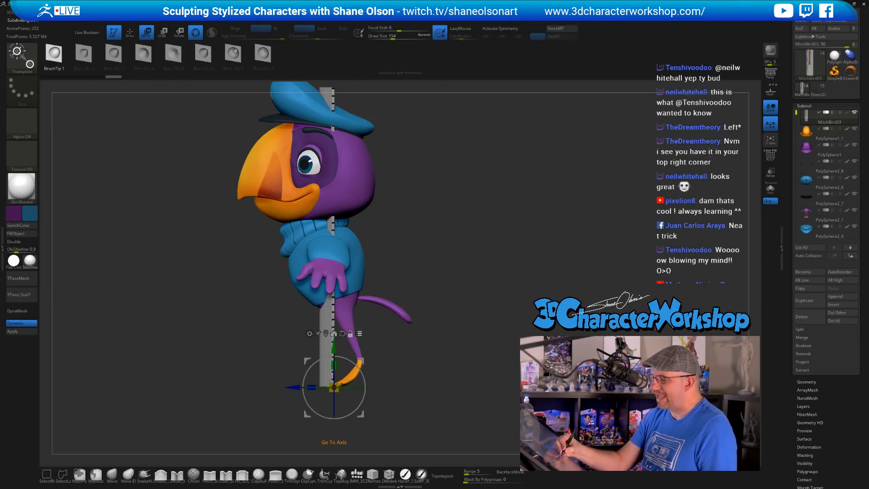
{"action": "left_click_drag", "start_coordinate": [408, 363], "coordinate": [409, 394], "text": "alt"}
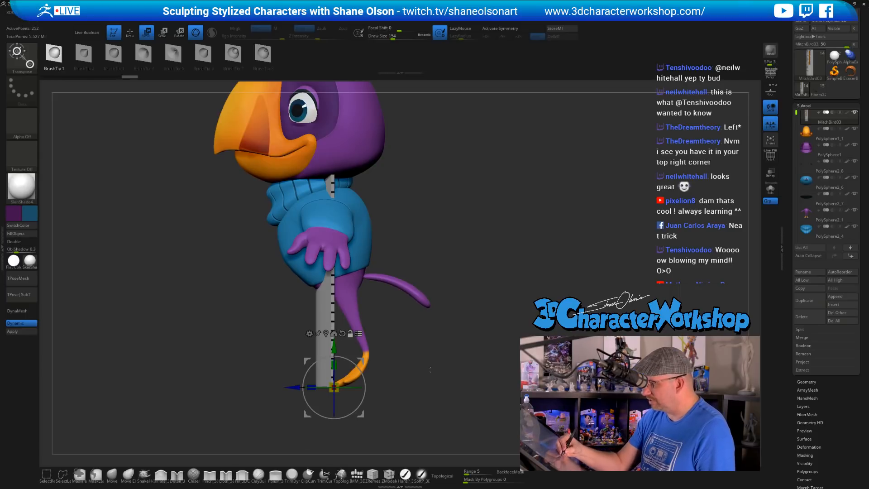
{"action": "left_click_drag", "start_coordinate": [394, 364], "coordinate": [419, 371]}
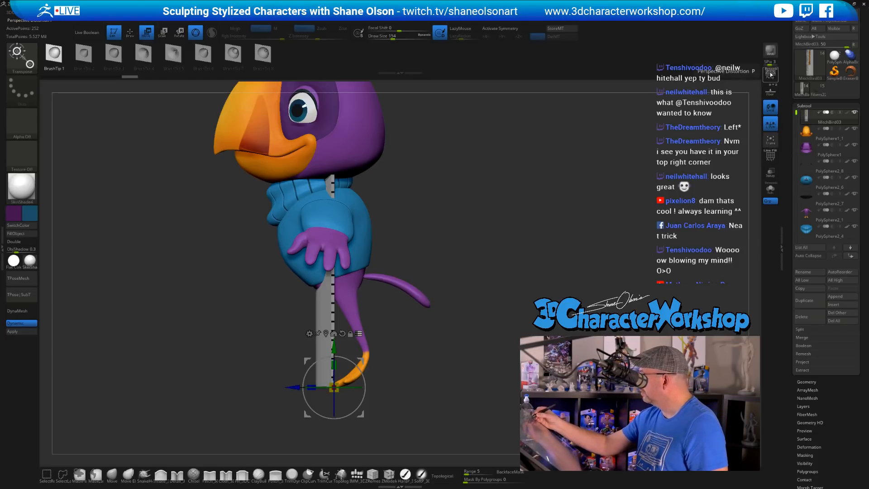
{"action": "left_click", "coordinate": [770, 92]}
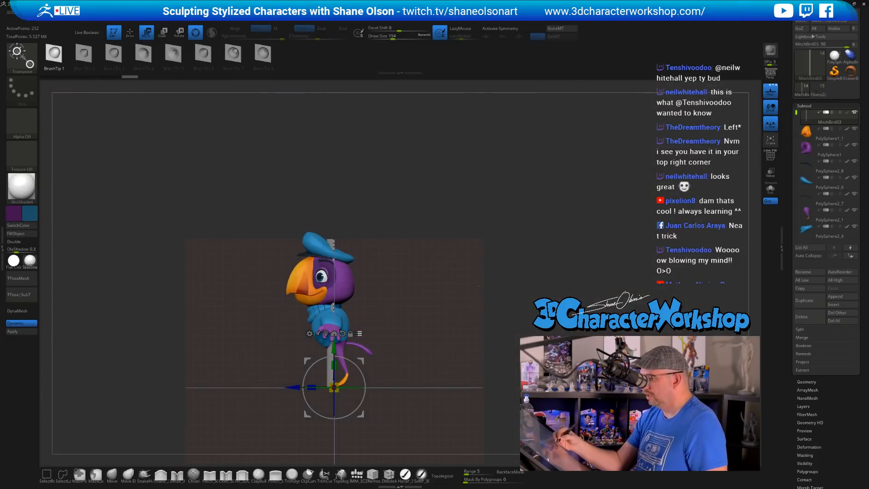
Scale the parrot down uniformly from its feet until the hat reaches about the ruler's 10 mark
{"action": "mouse_move", "coordinate": [495, 310]}
{"action": "left_mouse_down"}
{"action": "mouse_move", "coordinate": [511, 313]}
{"action": "mouse_move", "coordinate": [487, 319]}
{"action": "left_mouse_up"}
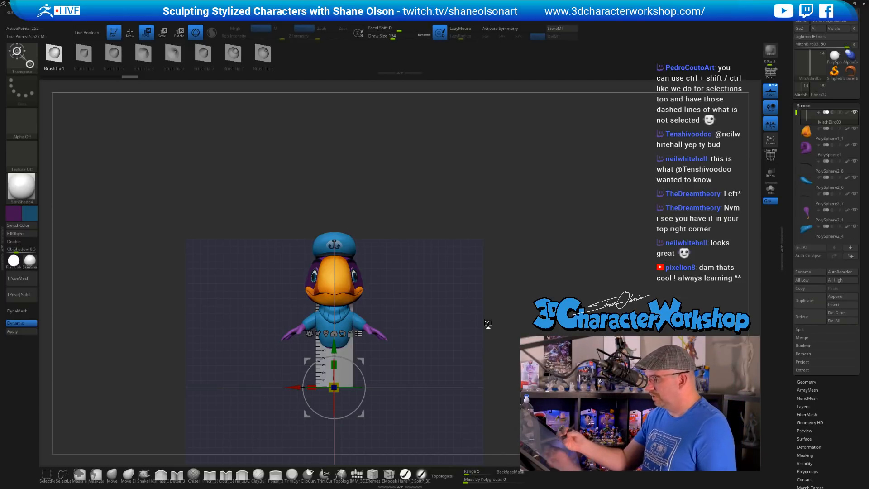
{"action": "right_click_drag", "start_coordinate": [440, 307], "coordinate": [441, 316], "text": "ctrl"}
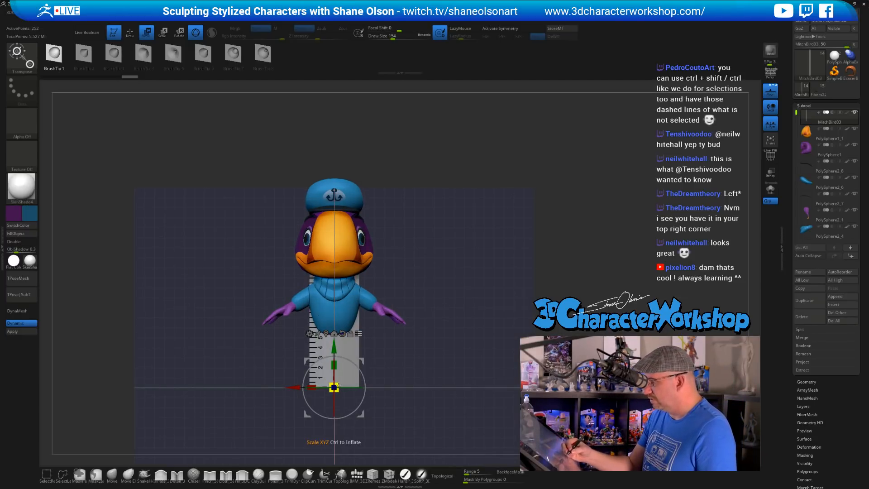
{"action": "left_click_drag", "start_coordinate": [335, 388], "coordinate": [299, 419]}
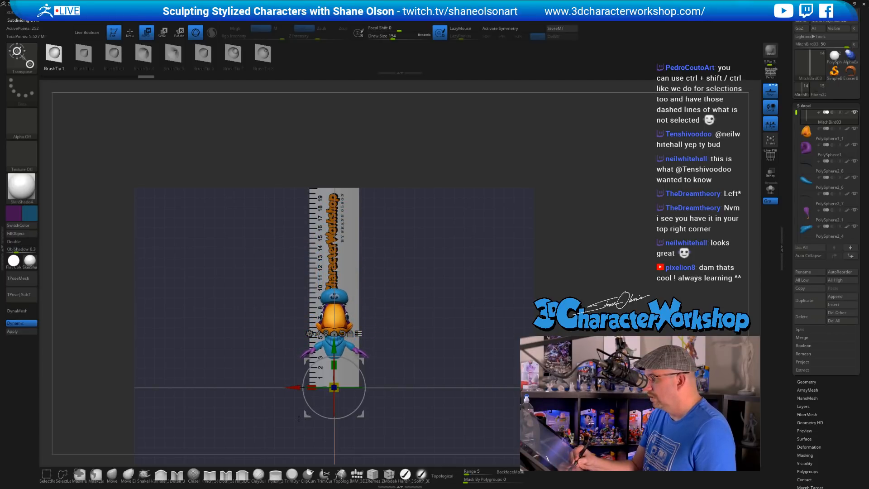
{"action": "left_click_drag", "start_coordinate": [413, 313], "coordinate": [389, 281], "text": "alt"}
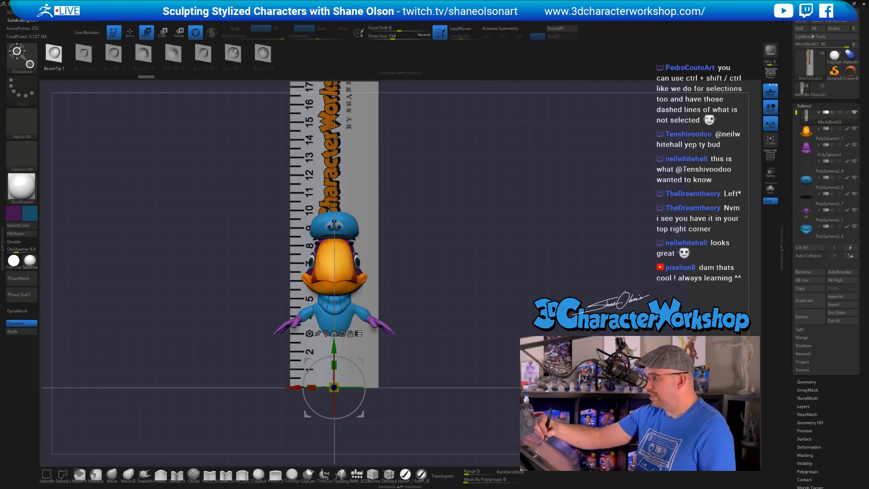
{"action": "left_click_drag", "start_coordinate": [520, 267], "coordinate": [486, 251], "text": "alt"}
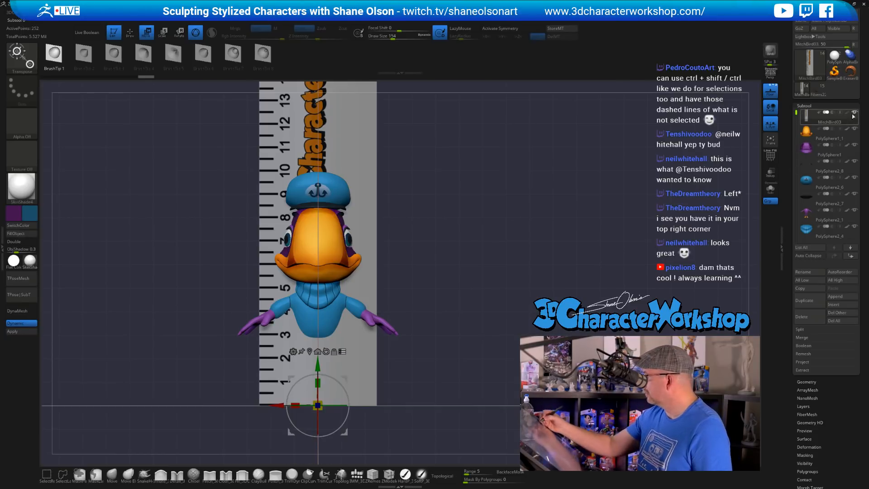
Make the beak subtool active and hide the ruler
{"action": "left_click", "coordinate": [842, 129]}
{"action": "left_click", "coordinate": [855, 112]}
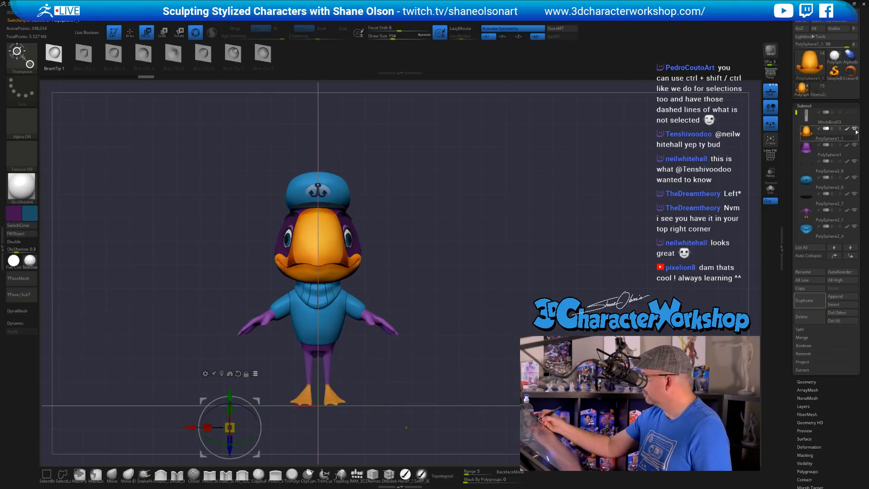
{"action": "left_click_drag", "start_coordinate": [404, 181], "coordinate": [411, 282], "text": "alt"}
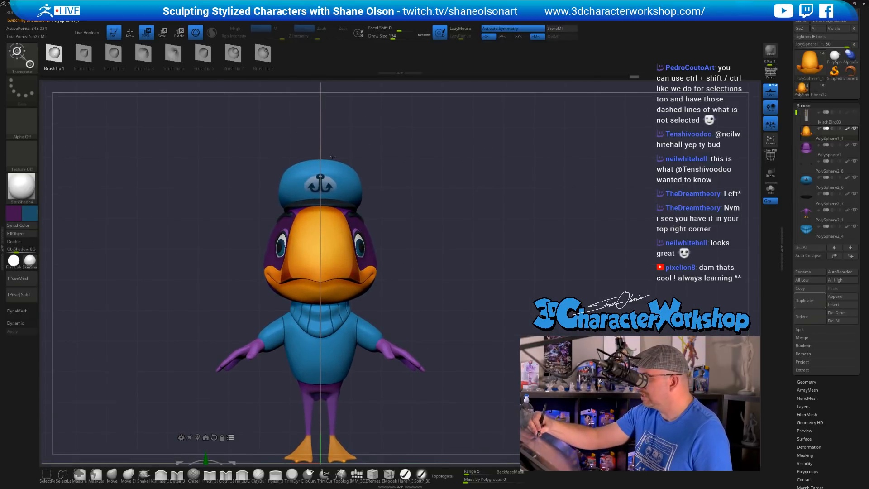
{"action": "left_click_drag", "start_coordinate": [445, 257], "coordinate": [456, 172], "text": "alt"}
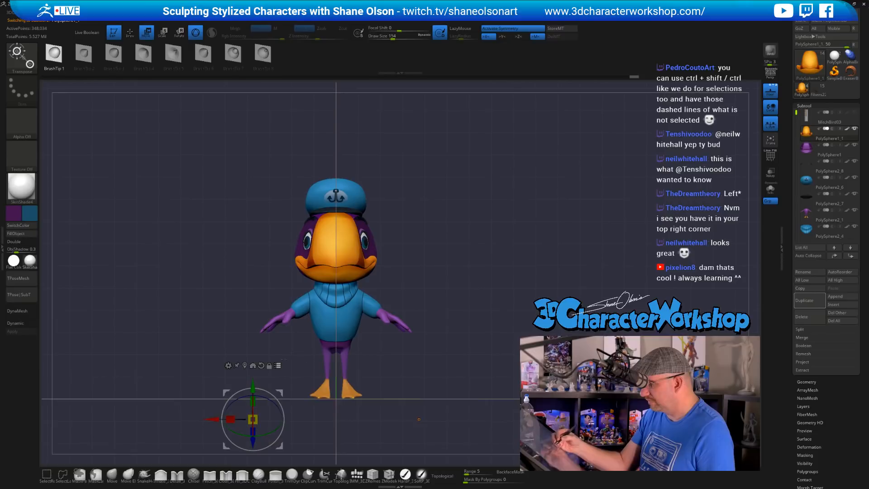
Center the gizmo on the floor axis between the parrot's feet and save the project
{"action": "left_click", "coordinate": [253, 367], "text": "alt"}
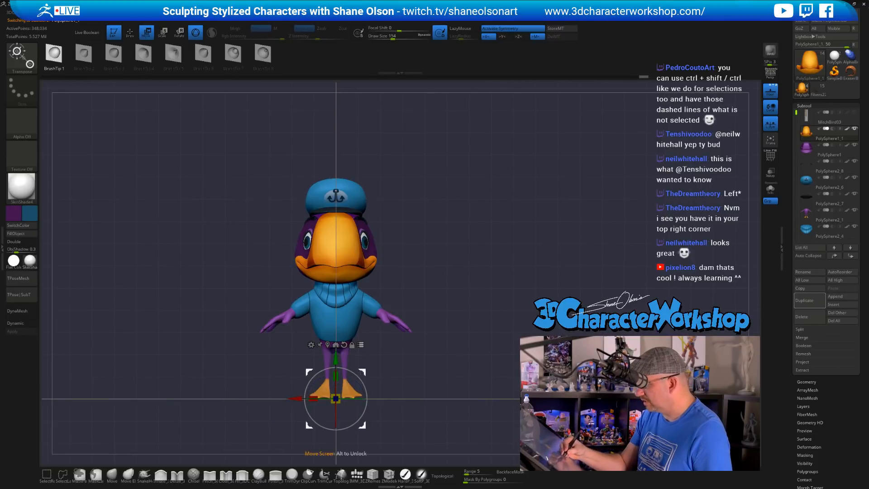
{"action": "left_click_drag", "start_coordinate": [336, 399], "coordinate": [335, 398]}
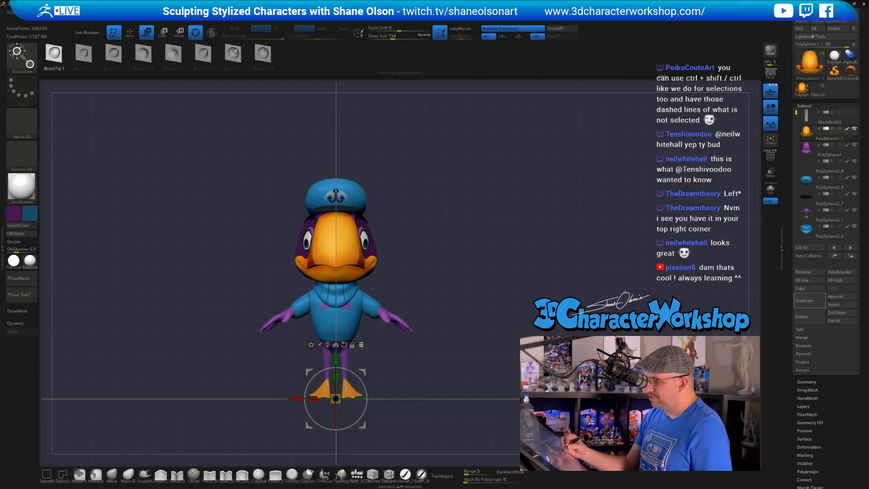
{"action": "key", "text": "ctrl+s"}
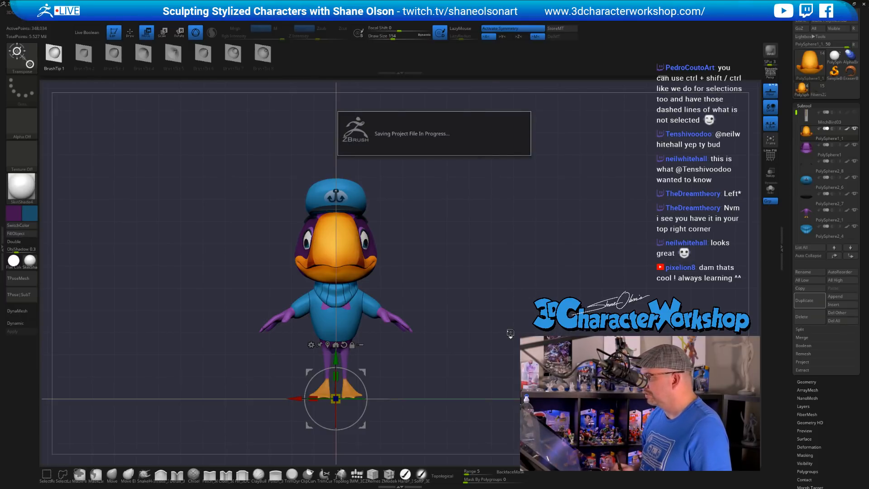
{"action": "left_click_drag", "start_coordinate": [509, 332], "coordinate": [393, 268]}
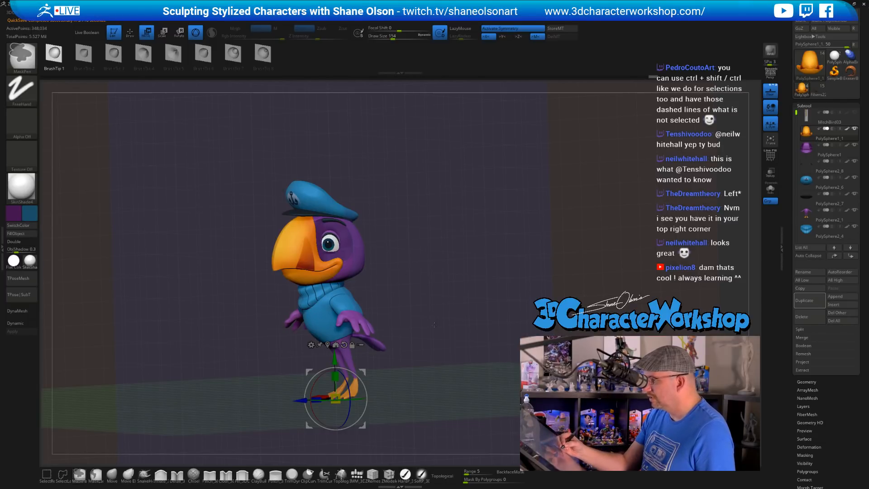
Show the ruler again to compare the parrot's height from the front, and hide it after the check
{"action": "left_click_drag", "start_coordinate": [392, 268], "coordinate": [437, 320]}
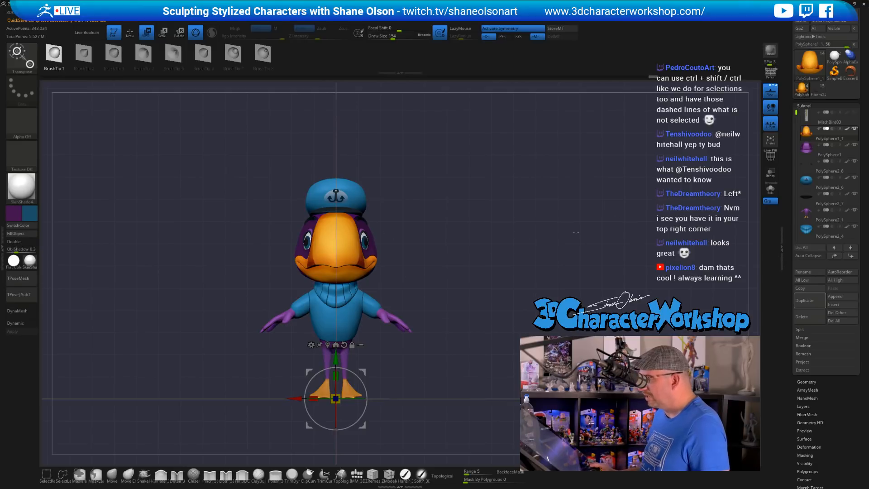
{"action": "left_click", "coordinate": [854, 112]}
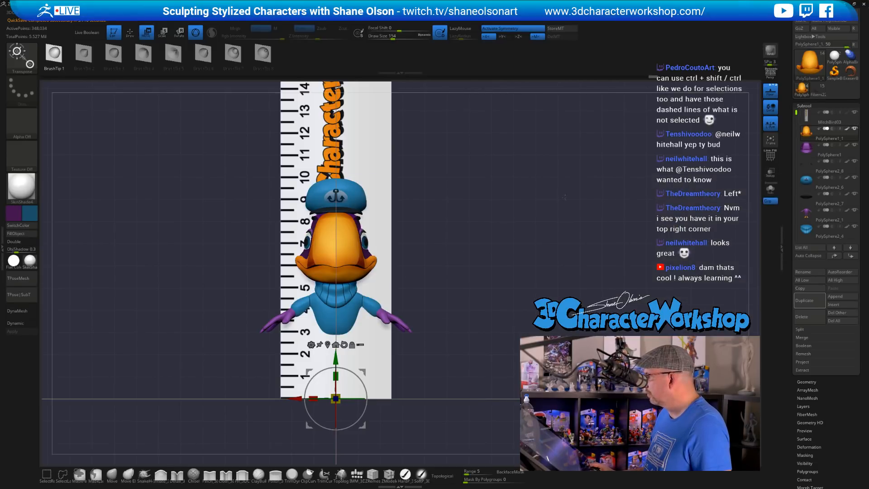
{"action": "left_click_drag", "start_coordinate": [543, 184], "coordinate": [539, 159], "text": "alt"}
{"action": "left_click_drag", "start_coordinate": [540, 181], "coordinate": [475, 194]}
{"action": "left_click_drag", "start_coordinate": [478, 258], "coordinate": [509, 294], "text": "alt"}
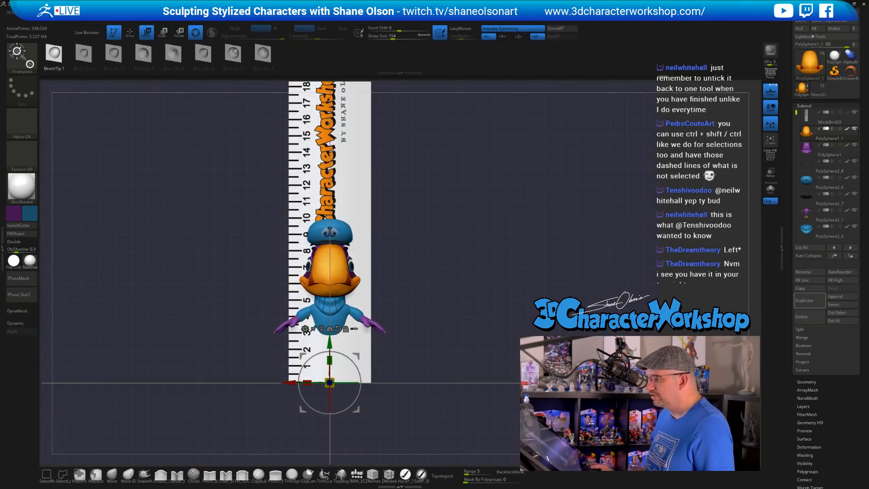
{"action": "left_click", "coordinate": [854, 115]}
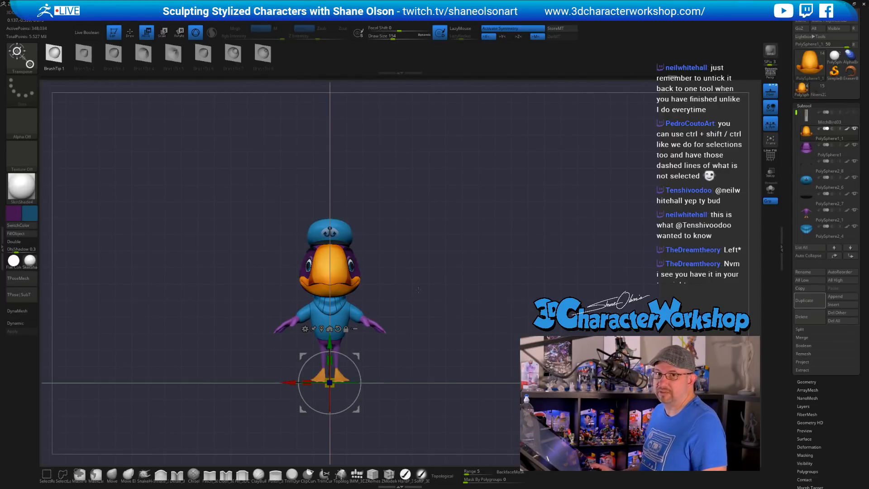
Return from the transform gizmo to Draw mode and set the brush draw size to 90
{"action": "key", "text": "q"}
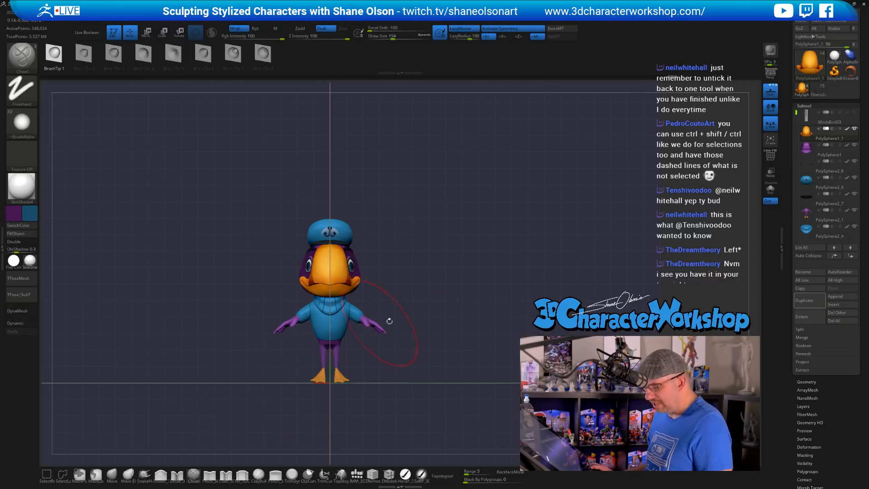
{"action": "key", "text": "s"}
{"action": "left_click_drag", "start_coordinate": [516, 274], "coordinate": [511, 277]}
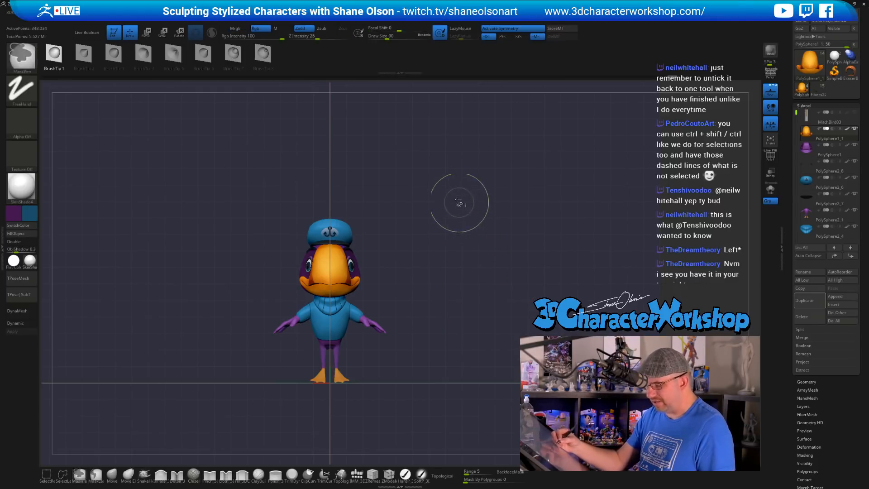
{"action": "mouse_move", "coordinate": [457, 195]}
{"action": "left_mouse_down", "text": "ctrl+shift"}
{"action": "mouse_move", "coordinate": [564, 293]}
{"action": "mouse_move", "coordinate": [600, 182]}
{"action": "left_mouse_up", "text": "ctrl+shift"}
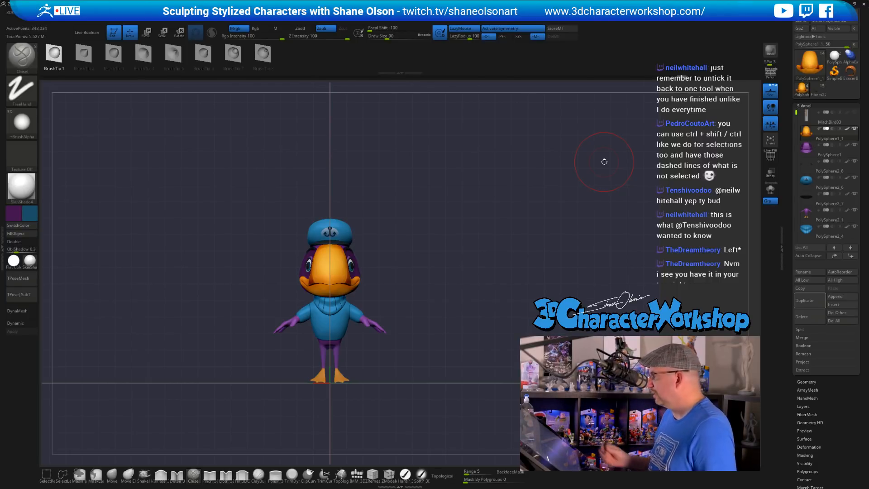
Turn off the floor grid and local symmetry, frame the parrot from the front, and reduce the brush size
{"action": "left_click_drag", "start_coordinate": [483, 242], "coordinate": [634, 204]}
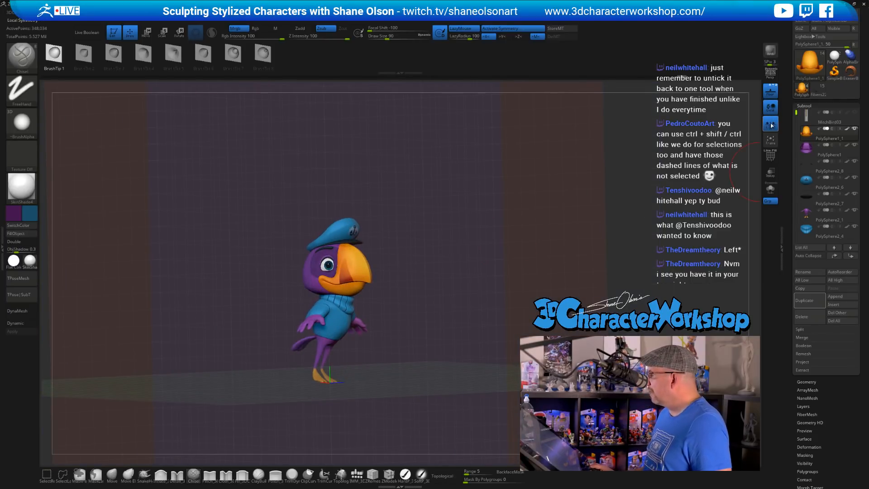
{"action": "left_click_drag", "start_coordinate": [501, 257], "coordinate": [479, 251], "text": "alt"}
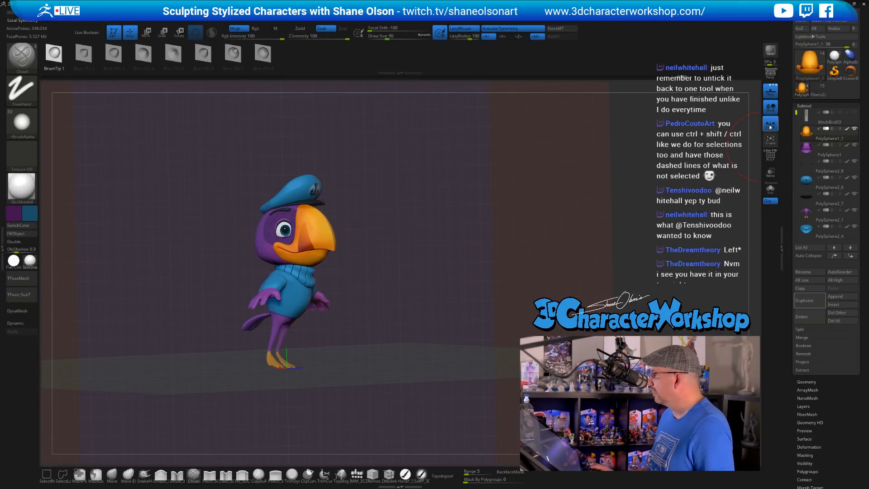
{"action": "left_click", "coordinate": [770, 90]}
{"action": "mouse_move", "coordinate": [488, 233]}
{"action": "left_mouse_down"}
{"action": "mouse_move", "coordinate": [475, 272]}
{"action": "mouse_move", "coordinate": [459, 282]}
{"action": "mouse_move", "coordinate": [527, 278]}
{"action": "mouse_move", "coordinate": [505, 288]}
{"action": "mouse_move", "coordinate": [506, 269]}
{"action": "mouse_move", "coordinate": [473, 263]}
{"action": "mouse_move", "coordinate": [495, 247]}
{"action": "mouse_move", "coordinate": [498, 280]}
{"action": "left_mouse_up"}
{"action": "key", "text": "s"}
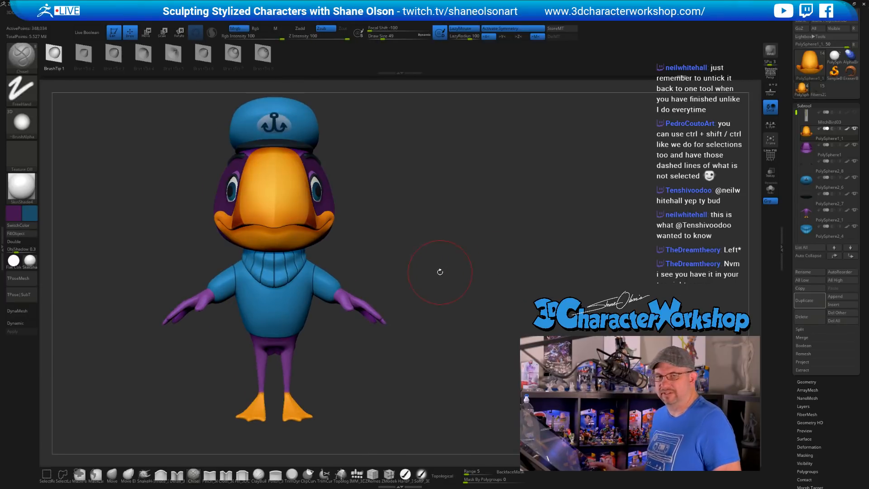
Turn on perspective and inspect the finished parrot from the front and a three-quarter angle
{"action": "key", "text": "p"}
{"action": "left_click_drag", "start_coordinate": [437, 270], "coordinate": [469, 298]}
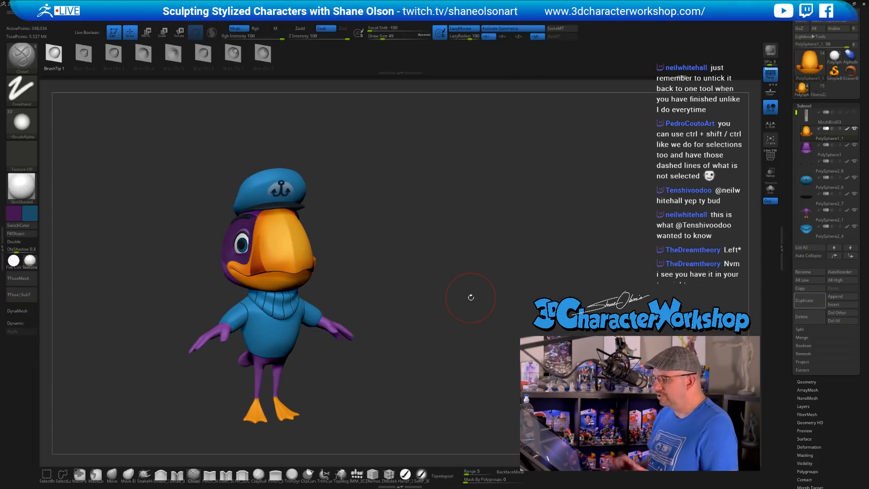
{"action": "mouse_move", "coordinate": [369, 295]}
{"action": "left_mouse_down", "text": "alt"}
{"action": "mouse_move", "coordinate": [380, 307]}
{"action": "mouse_move", "coordinate": [394, 297]}
{"action": "mouse_move", "coordinate": [373, 259]}
{"action": "left_mouse_up", "text": "alt"}
{"action": "left_click_drag", "start_coordinate": [348, 287], "coordinate": [326, 322], "text": "ctrl"}
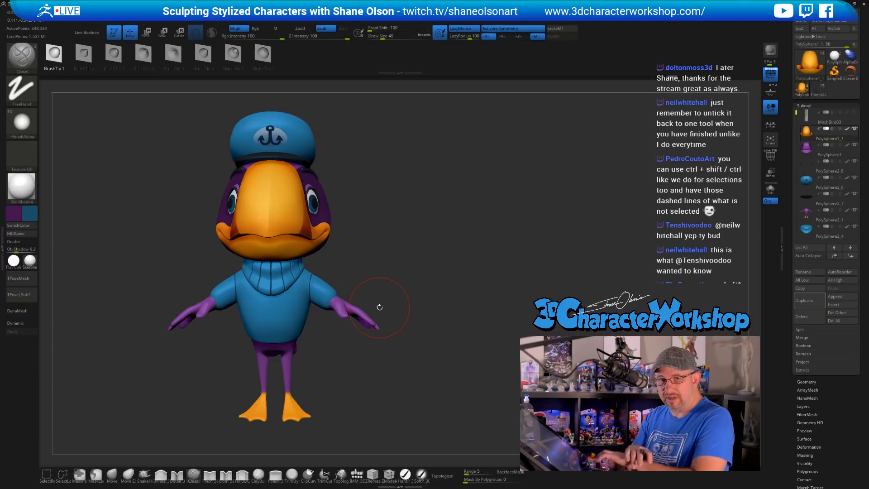
{"action": "left_click_drag", "start_coordinate": [379, 306], "coordinate": [308, 339]}
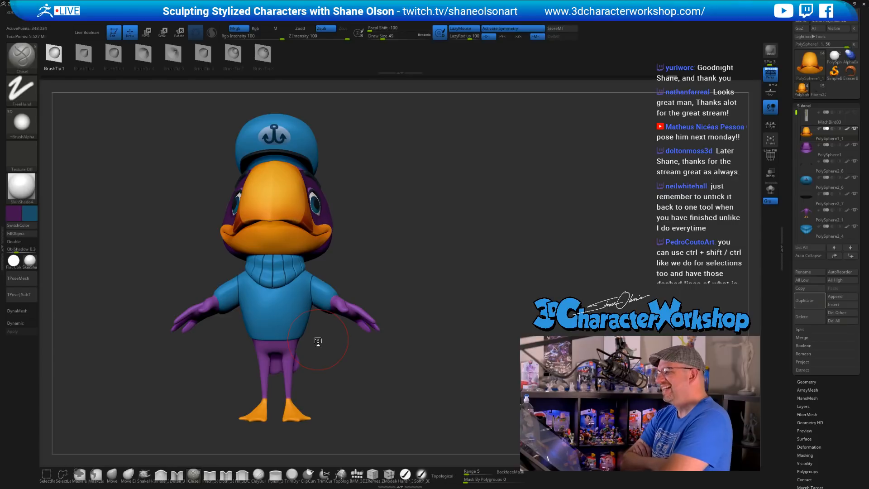
{"action": "left_click_drag", "start_coordinate": [359, 250], "coordinate": [425, 246]}
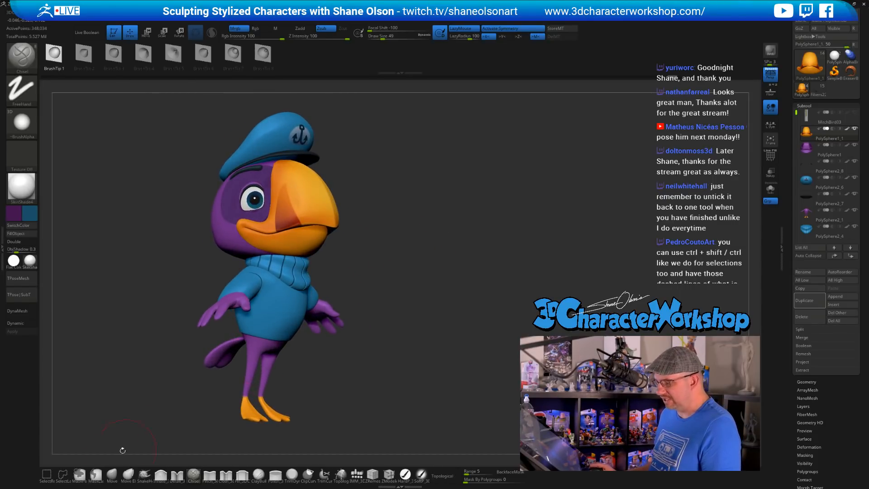
Set SelectRect as the active selection brush and accept the brush note
{"action": "left_click", "coordinate": [46, 473]}
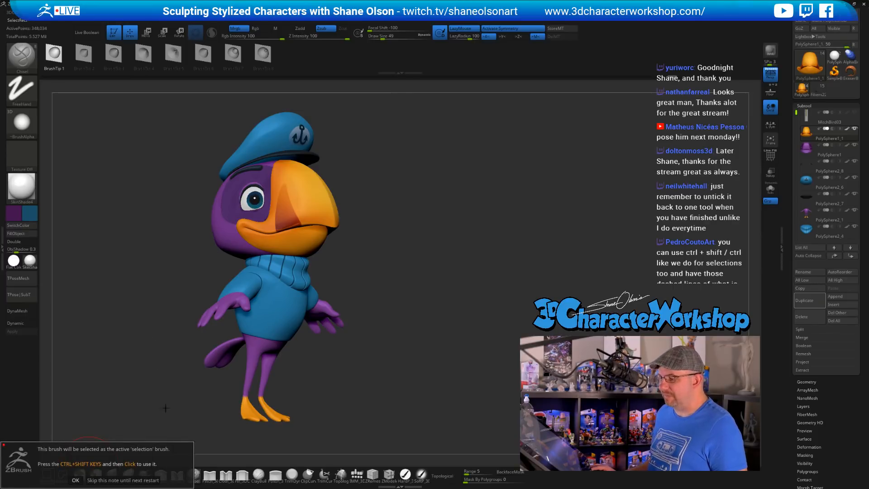
{"action": "left_click", "coordinate": [75, 480]}
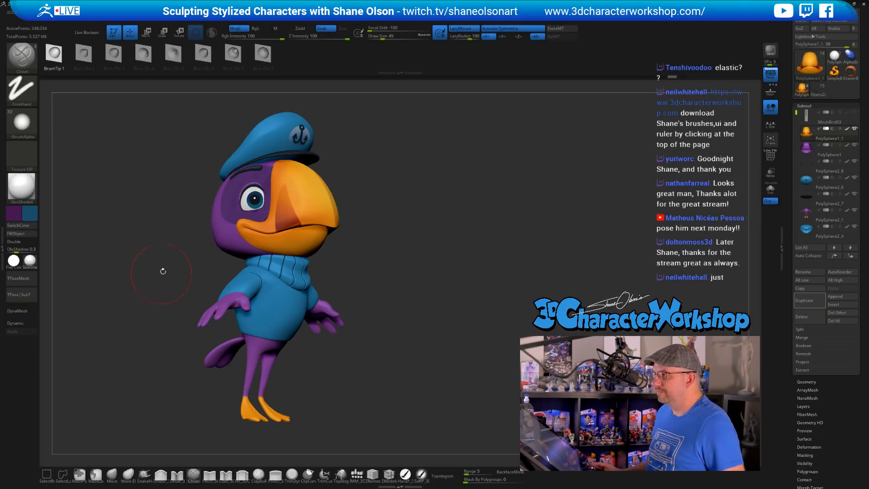
{"action": "left_click_drag", "start_coordinate": [172, 258], "coordinate": [168, 261]}
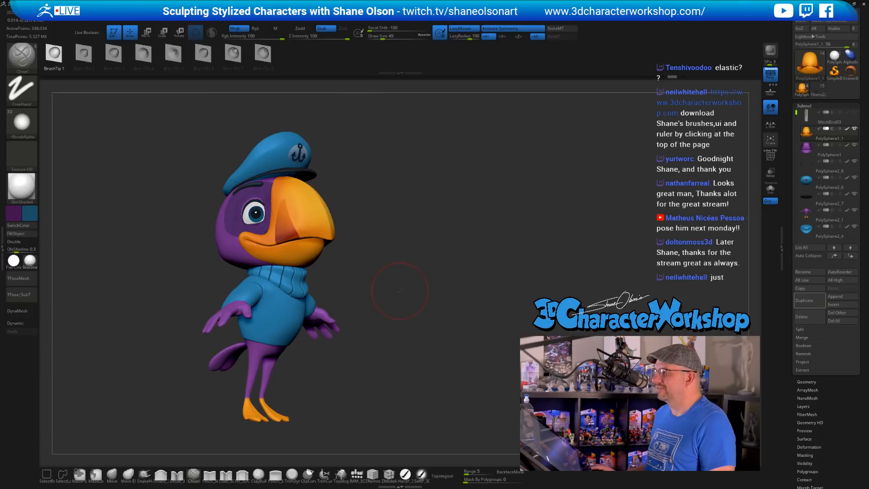
{"action": "left_click_drag", "start_coordinate": [398, 292], "coordinate": [381, 293], "text": "alt"}
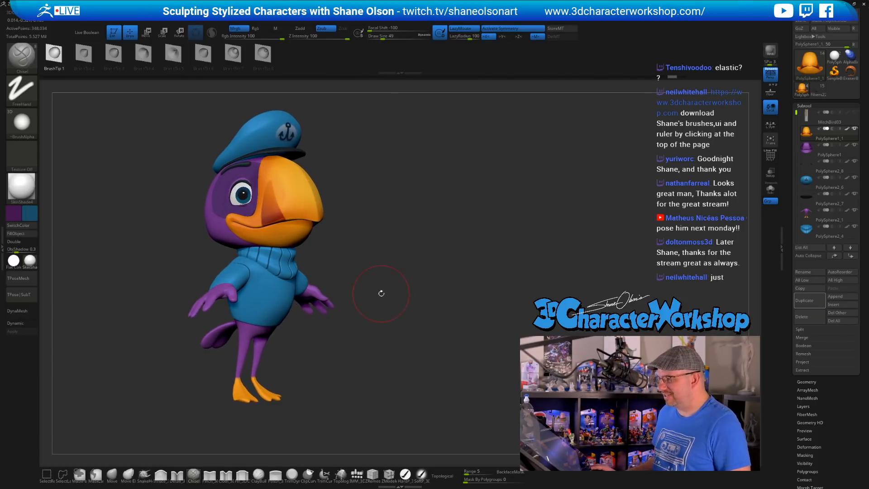
Activate the custom cloth brush and open the 3DCW custom menu over the canvas
{"action": "left_click", "coordinate": [226, 475]}
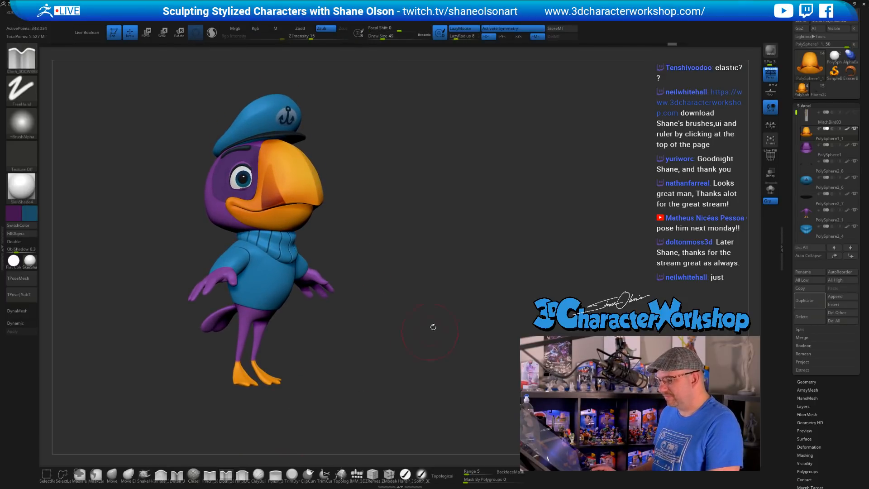
{"action": "left_click_drag", "start_coordinate": [448, 304], "coordinate": [455, 312]}
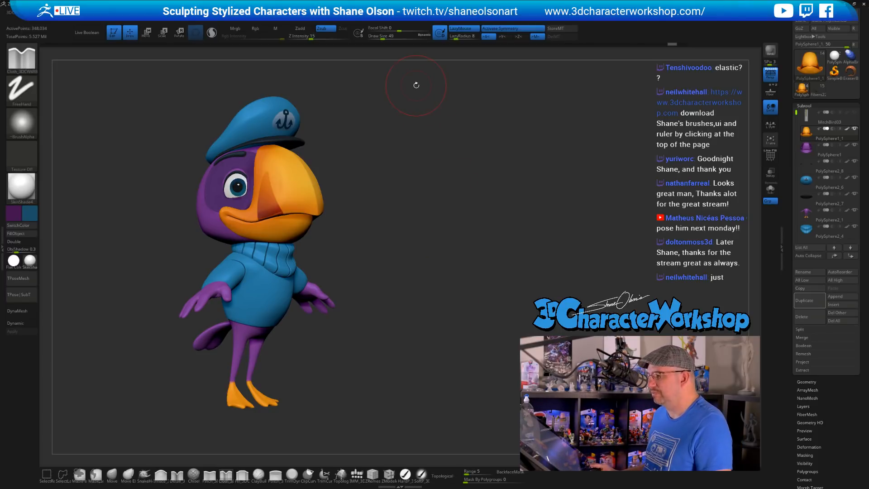
{"action": "key", "text": "3"}
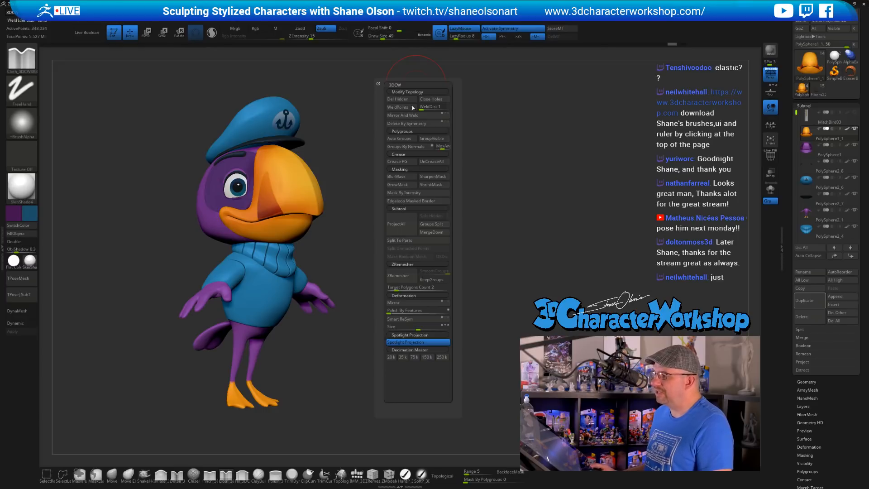